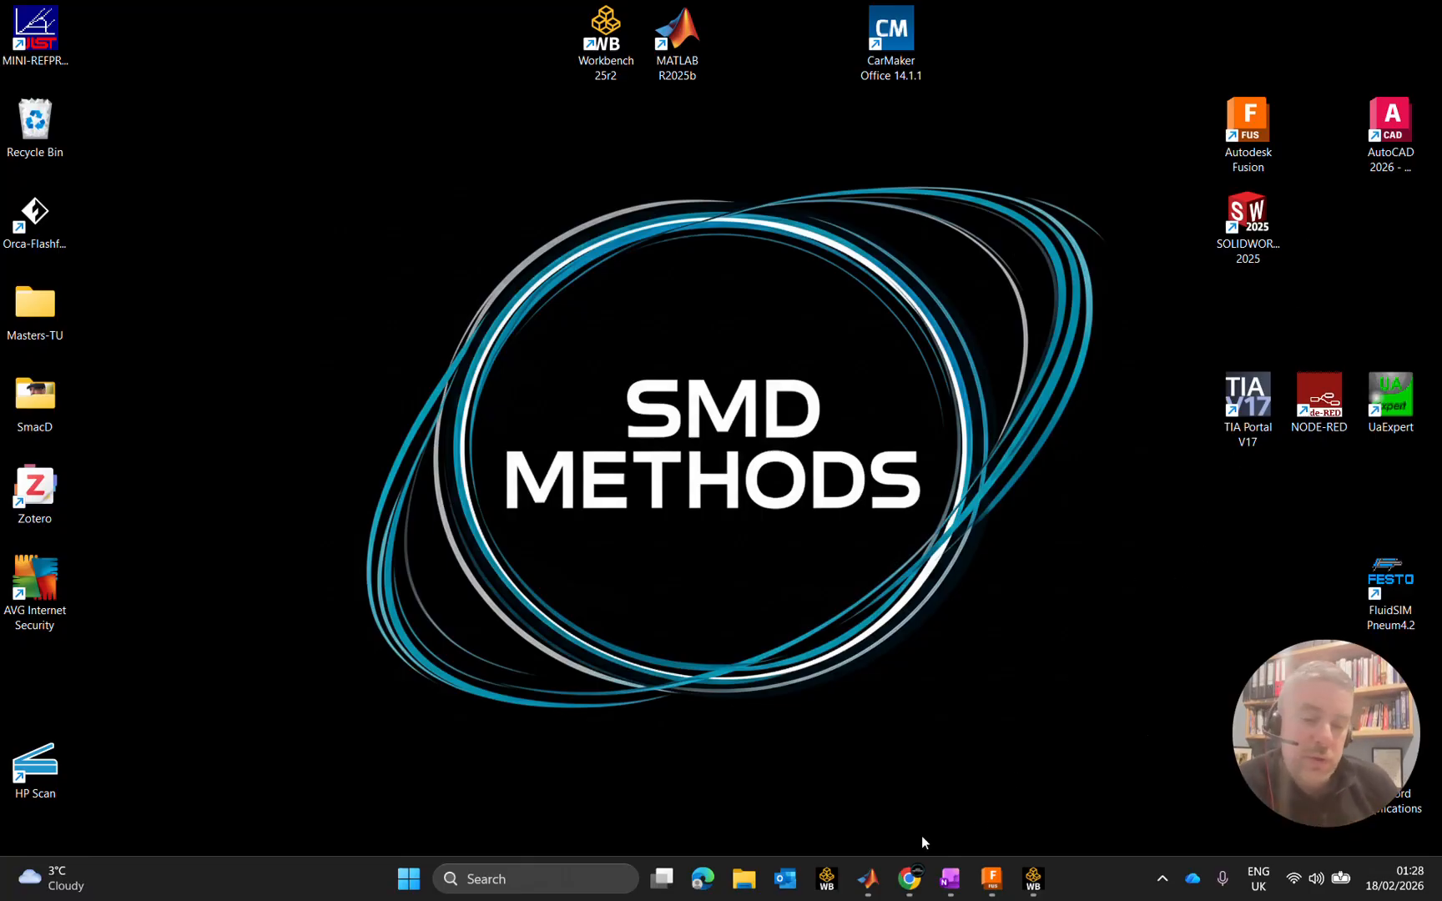
Step: Check the chord calculation in MATLAB and switch to the STEM Racing technical regulations PDF in Chrome
click(870, 878)
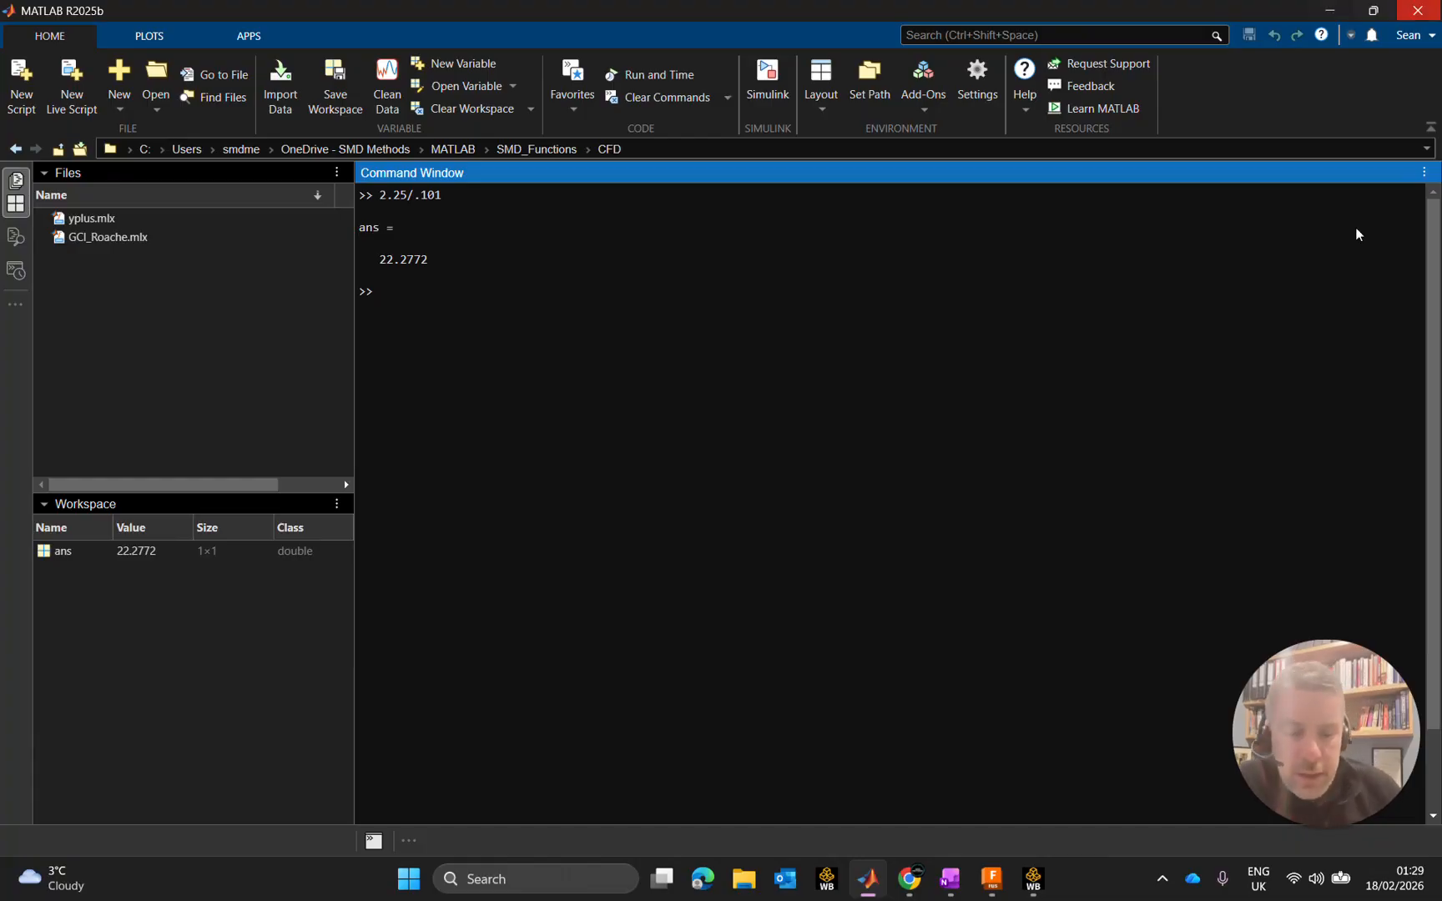
mouse_move(922, 892)
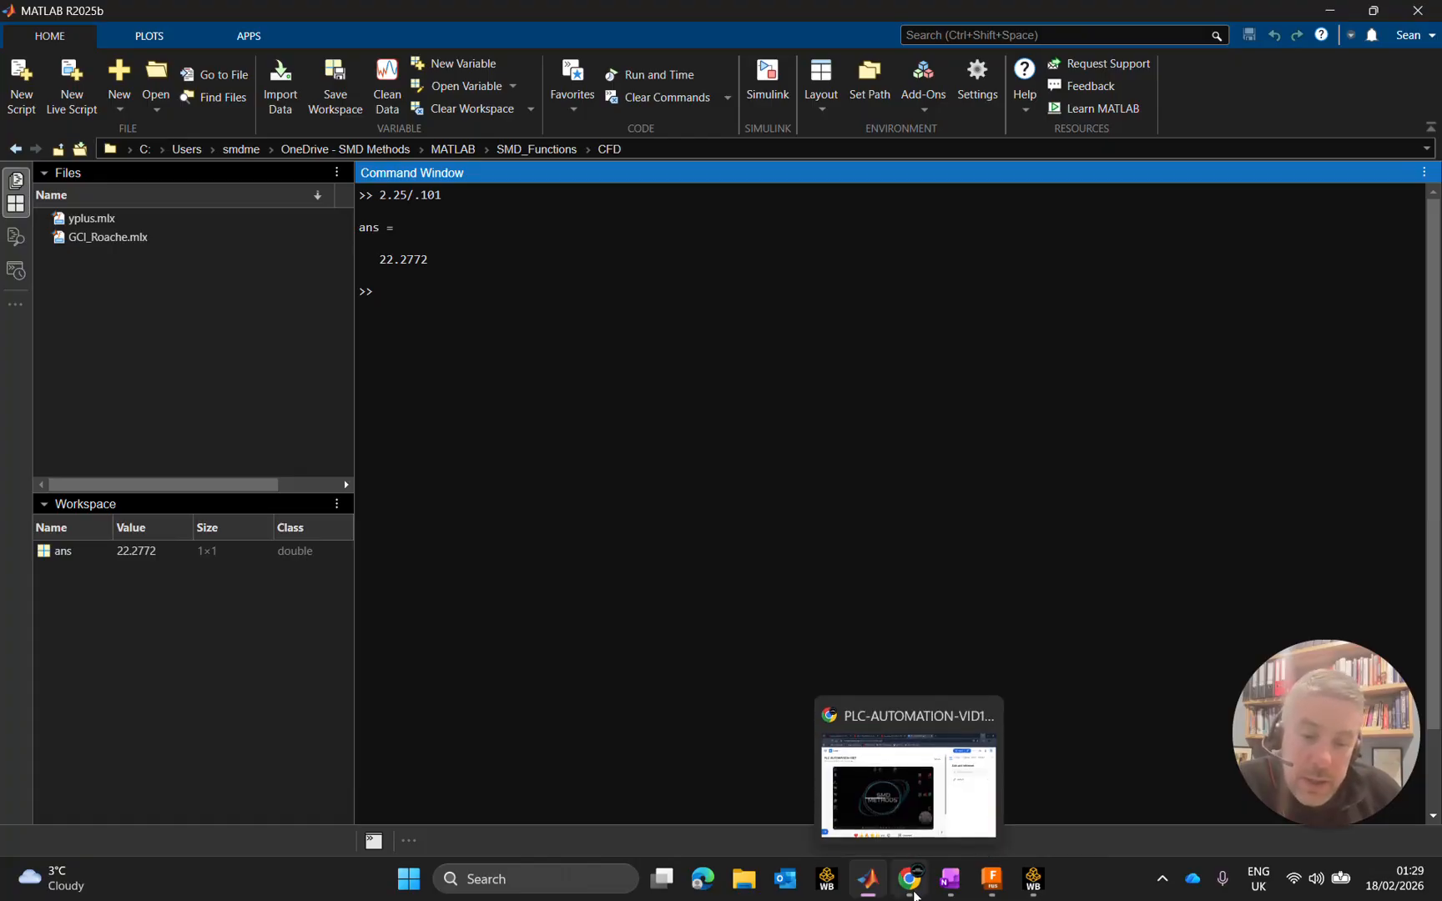
click(908, 785)
click(322, 20)
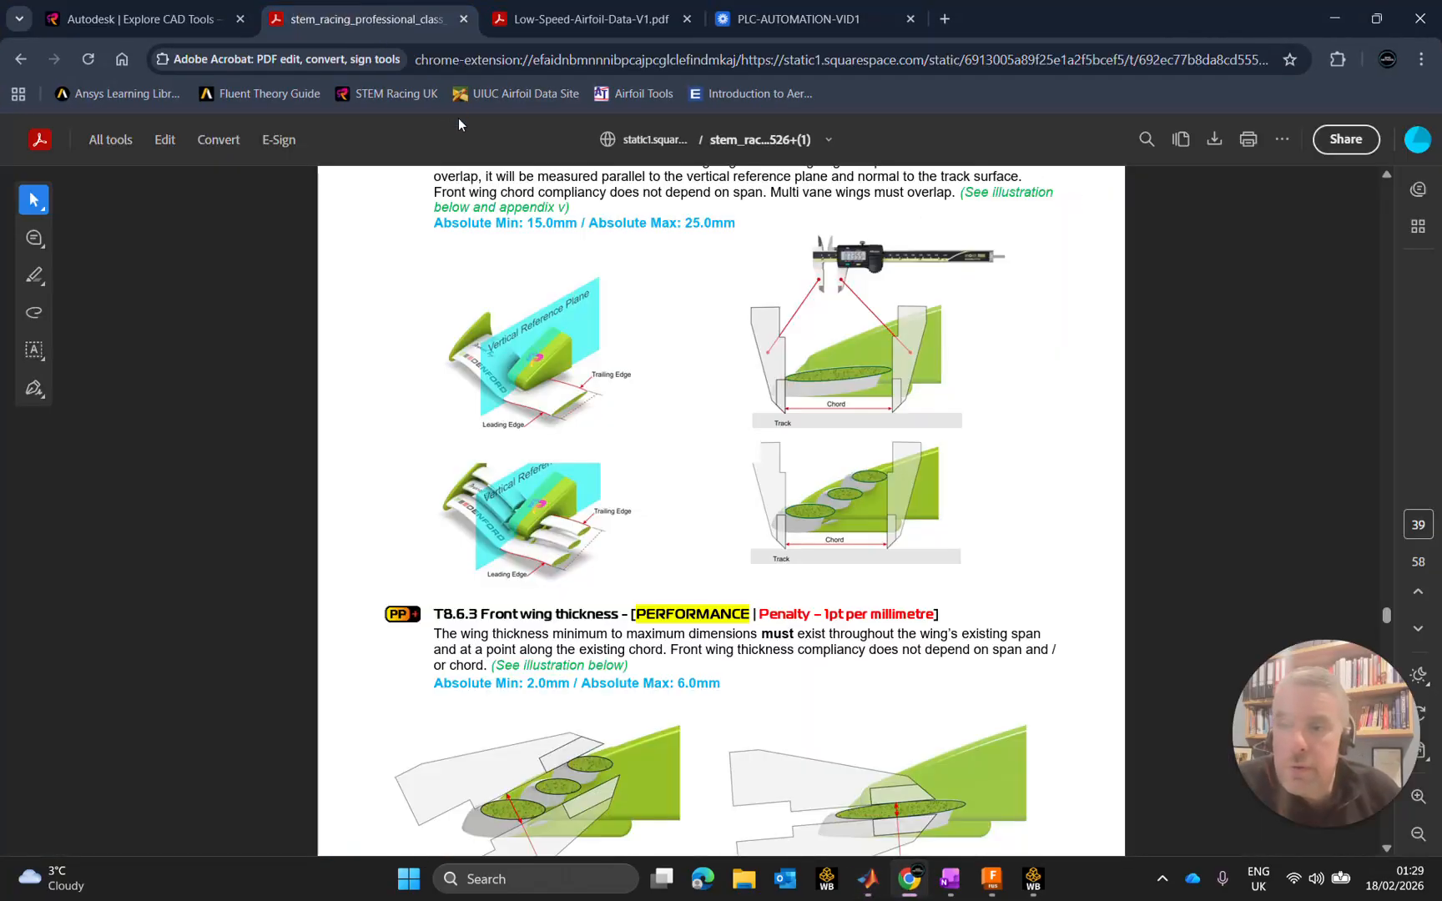
Step: Examine the front wing span rule T8.6.1 with its multi-vane and single-vane illustrations in the regulations
scroll(817, 398, up, 3)
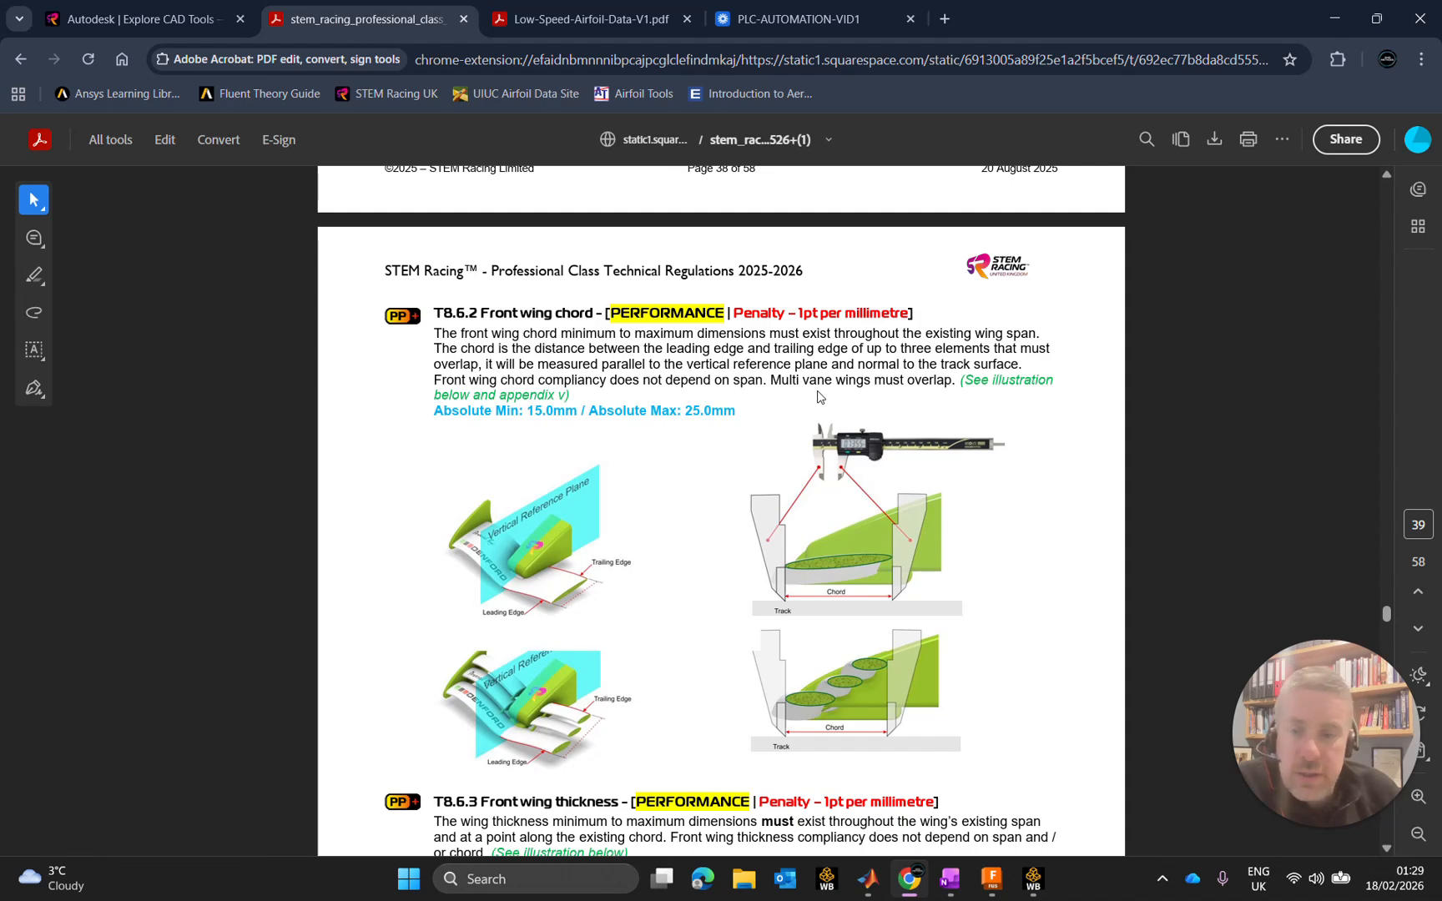
scroll(554, 391, up, 9)
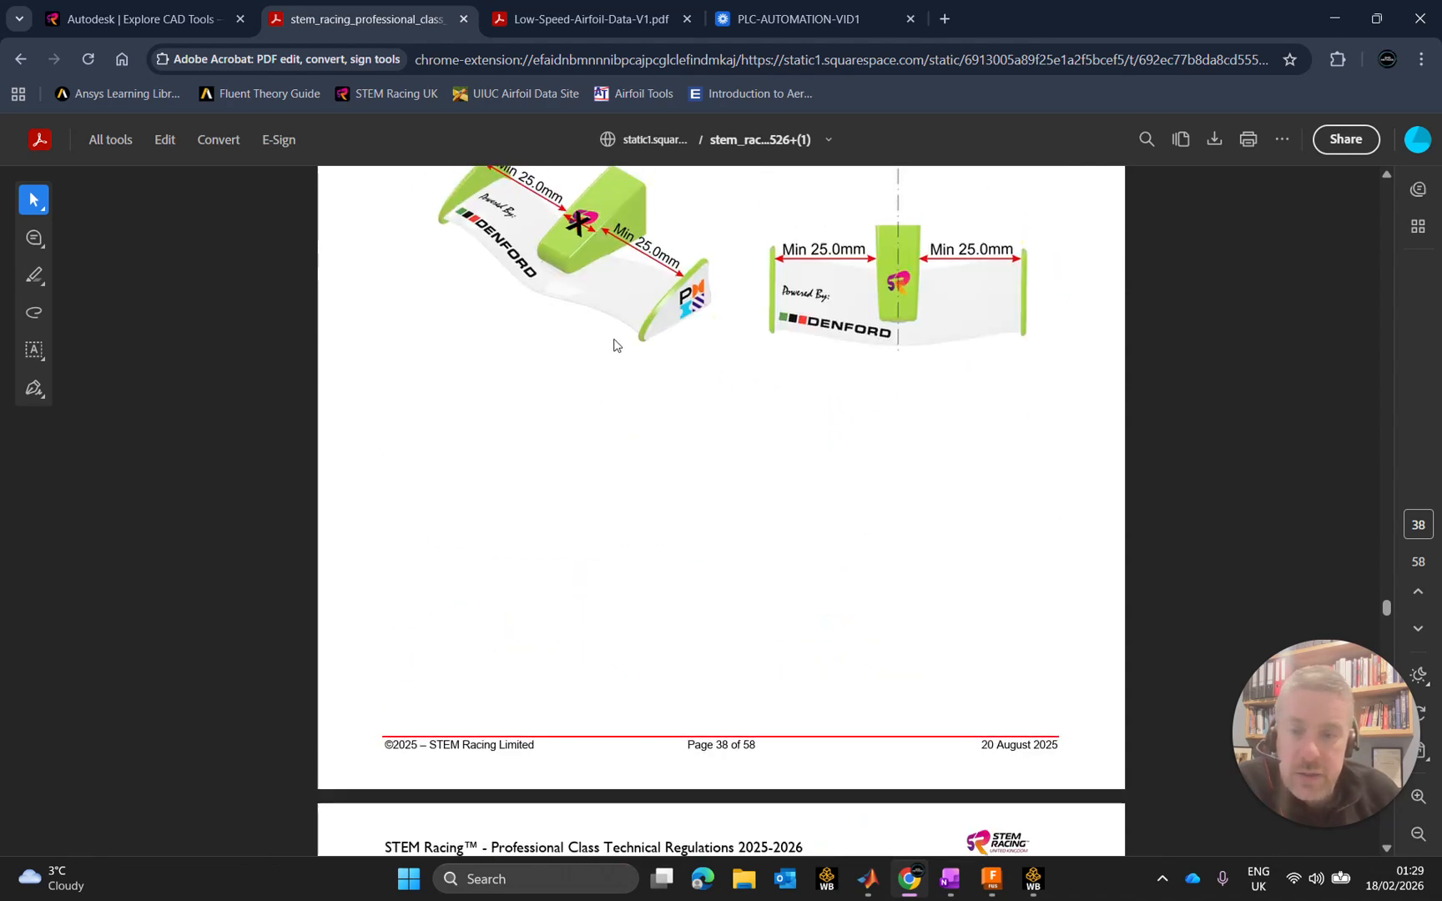
scroll(626, 359, up, 5)
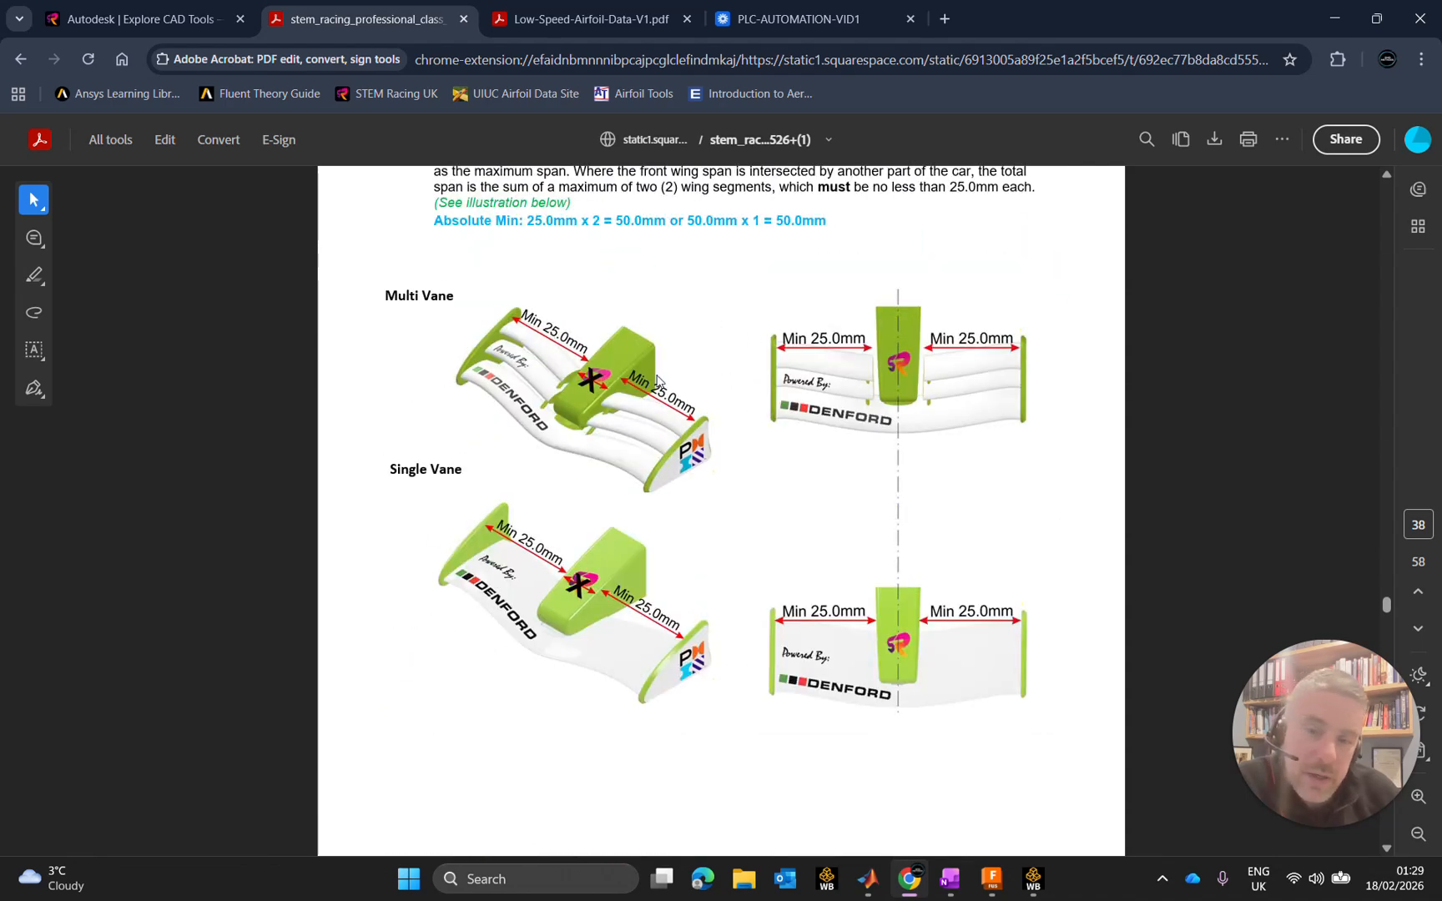
scroll(851, 451, up, 3)
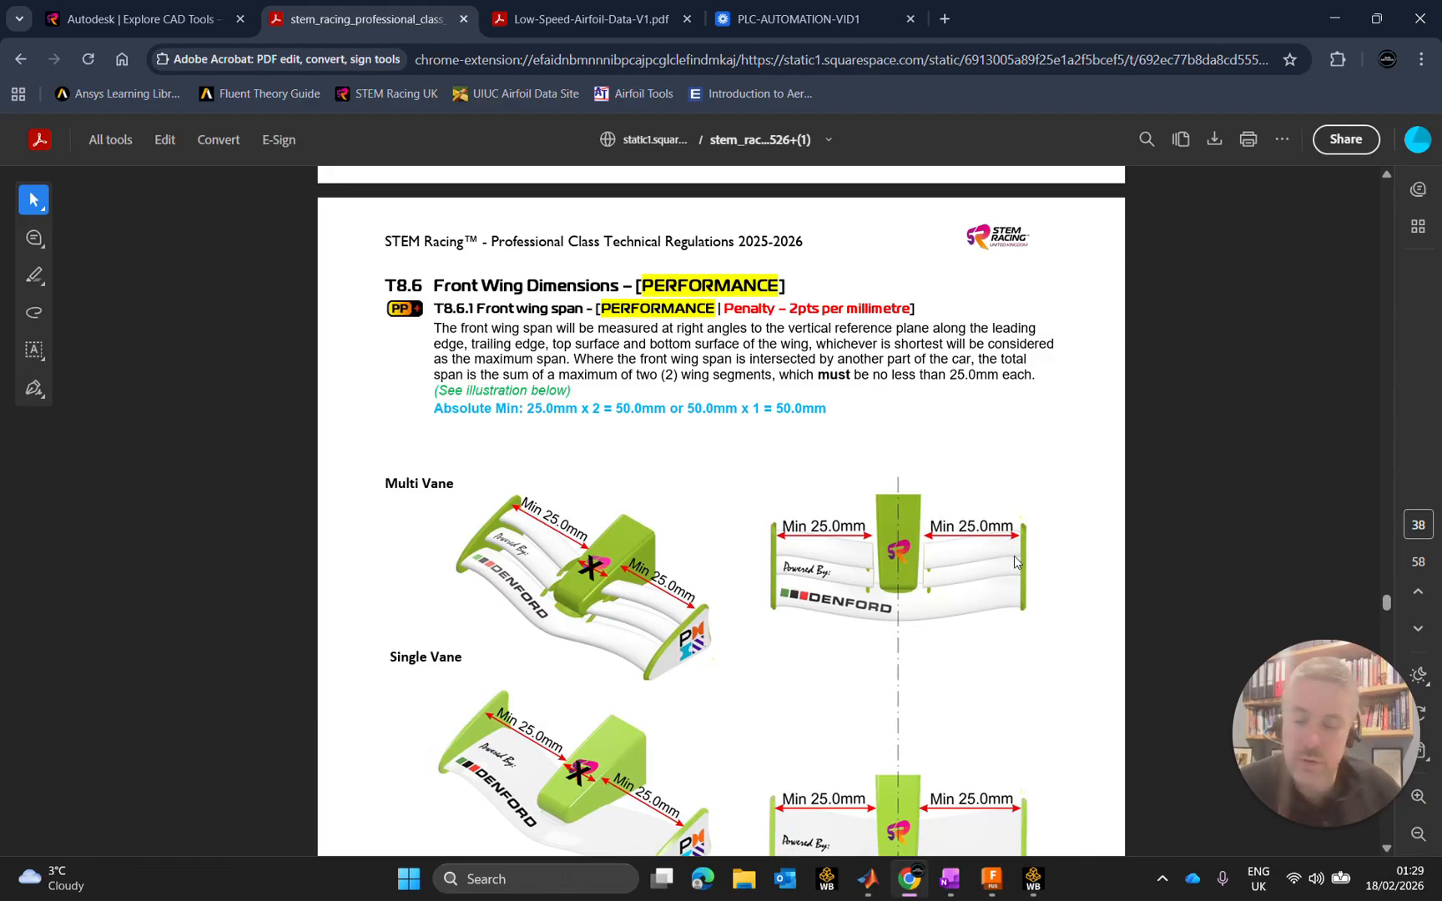
ctrl+scroll(1016, 563, up, 1)
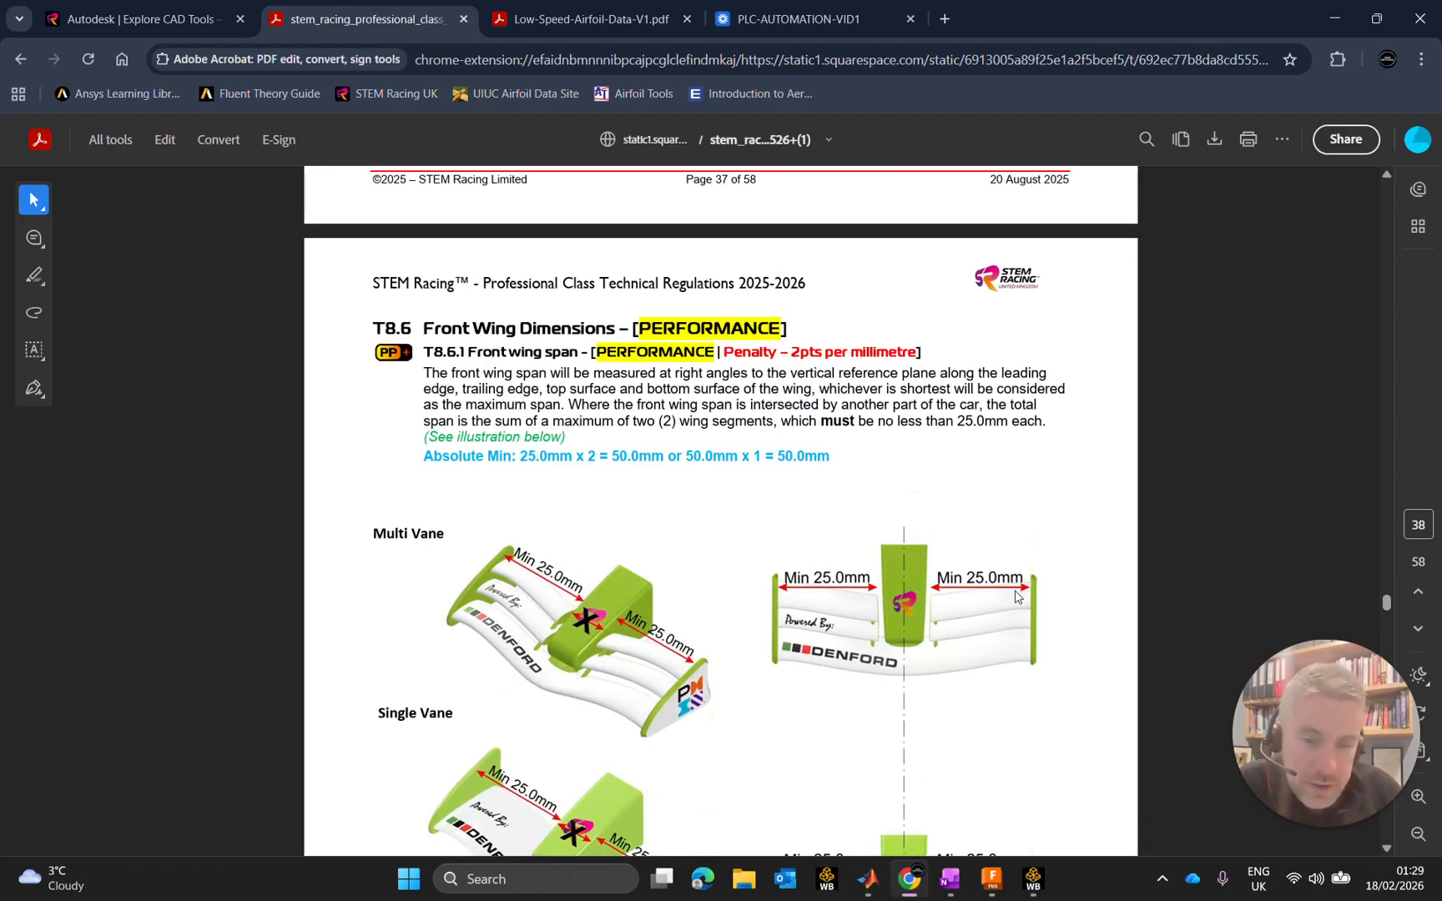
scroll(1017, 594, down, 5)
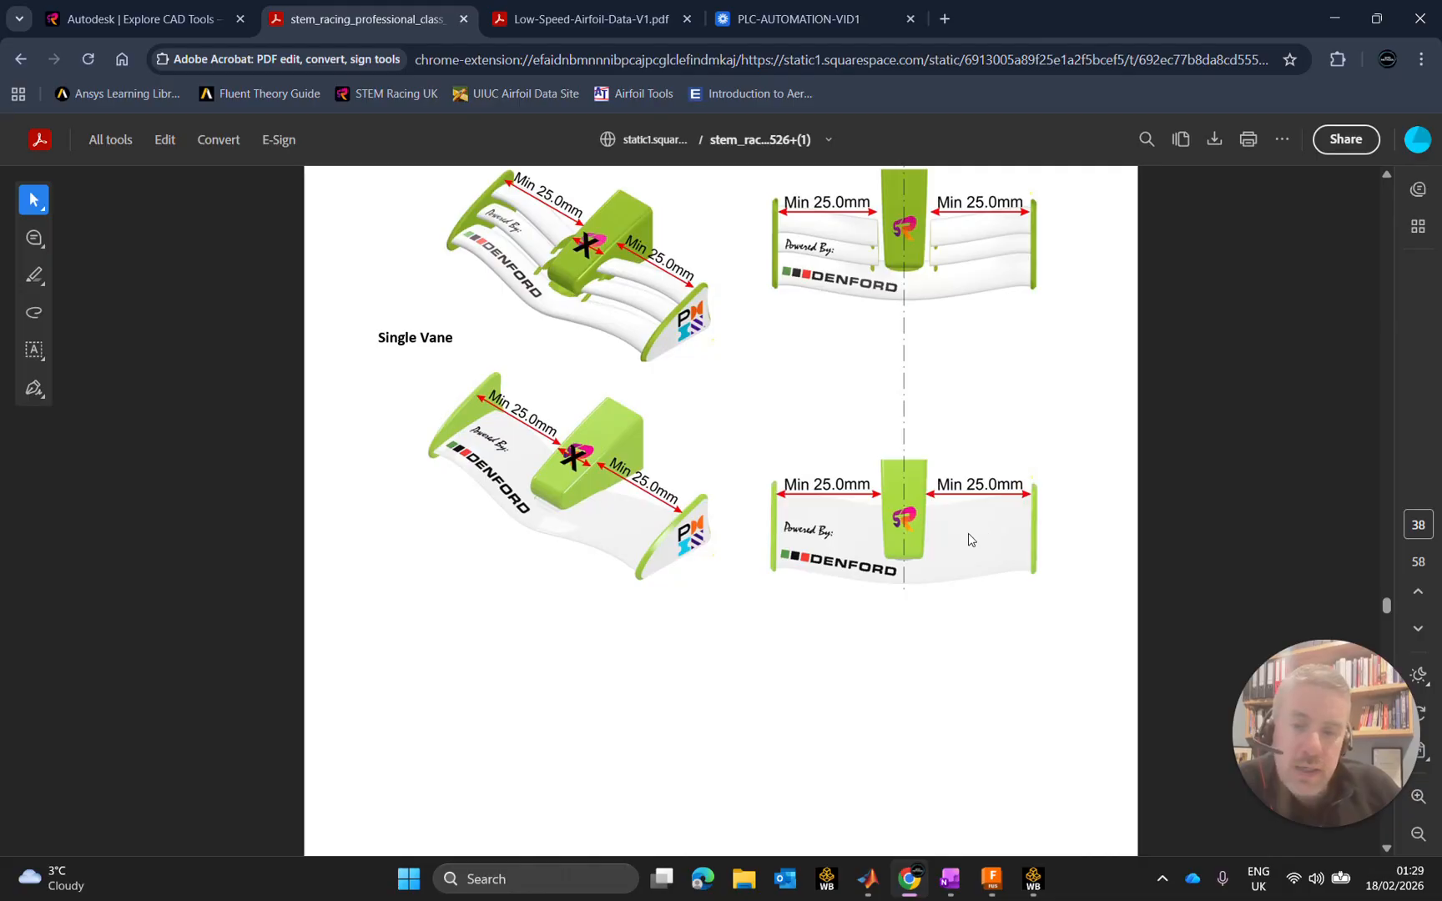
scroll(977, 518, up, 3)
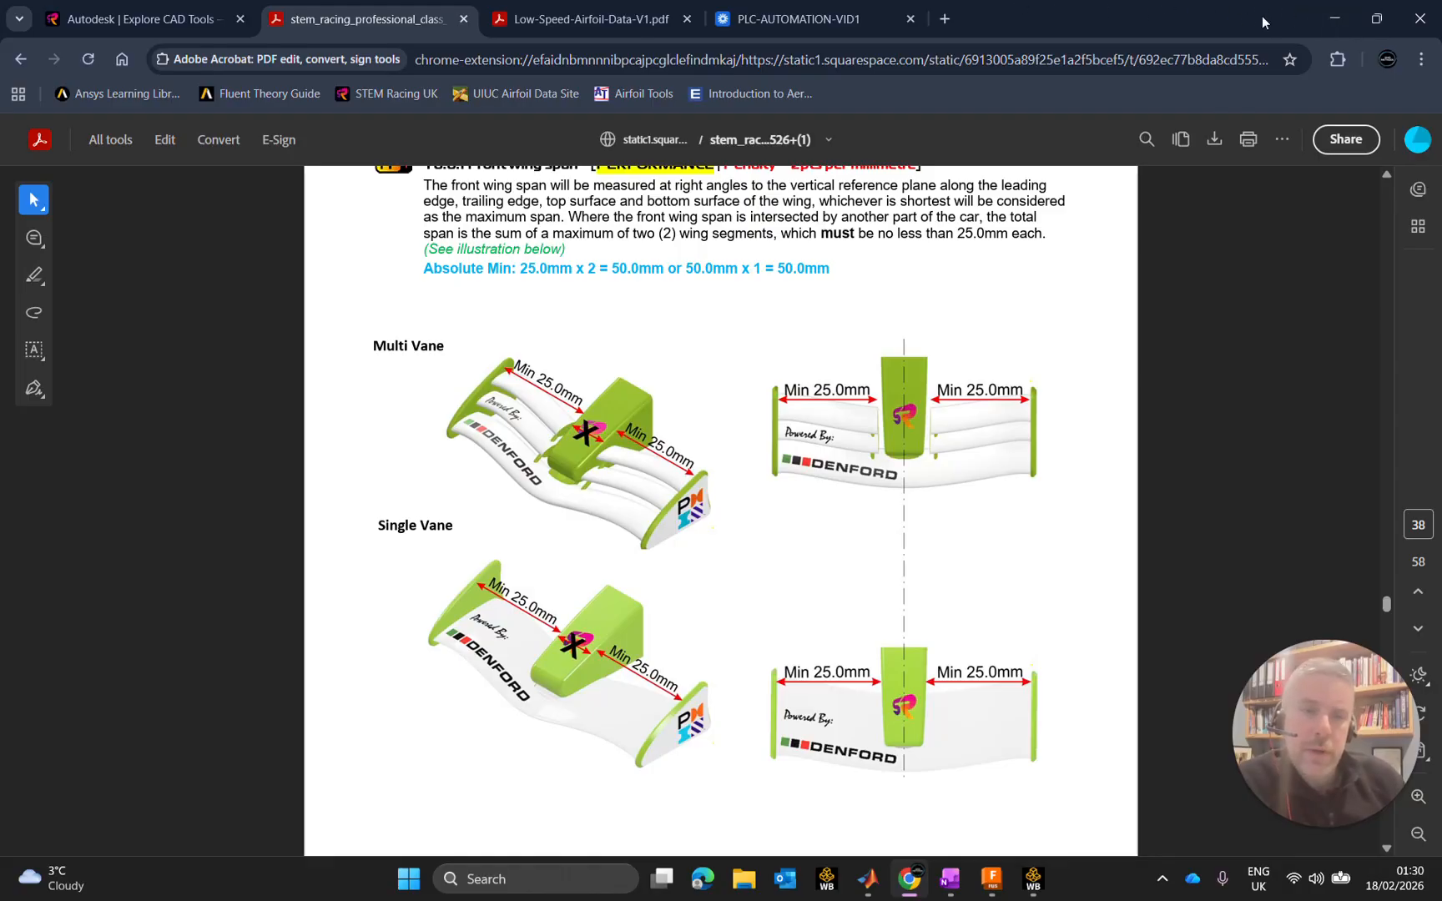
Step: Switch to Edge, search the web for "bigfoil" and open the BigFoil website
click(703, 879)
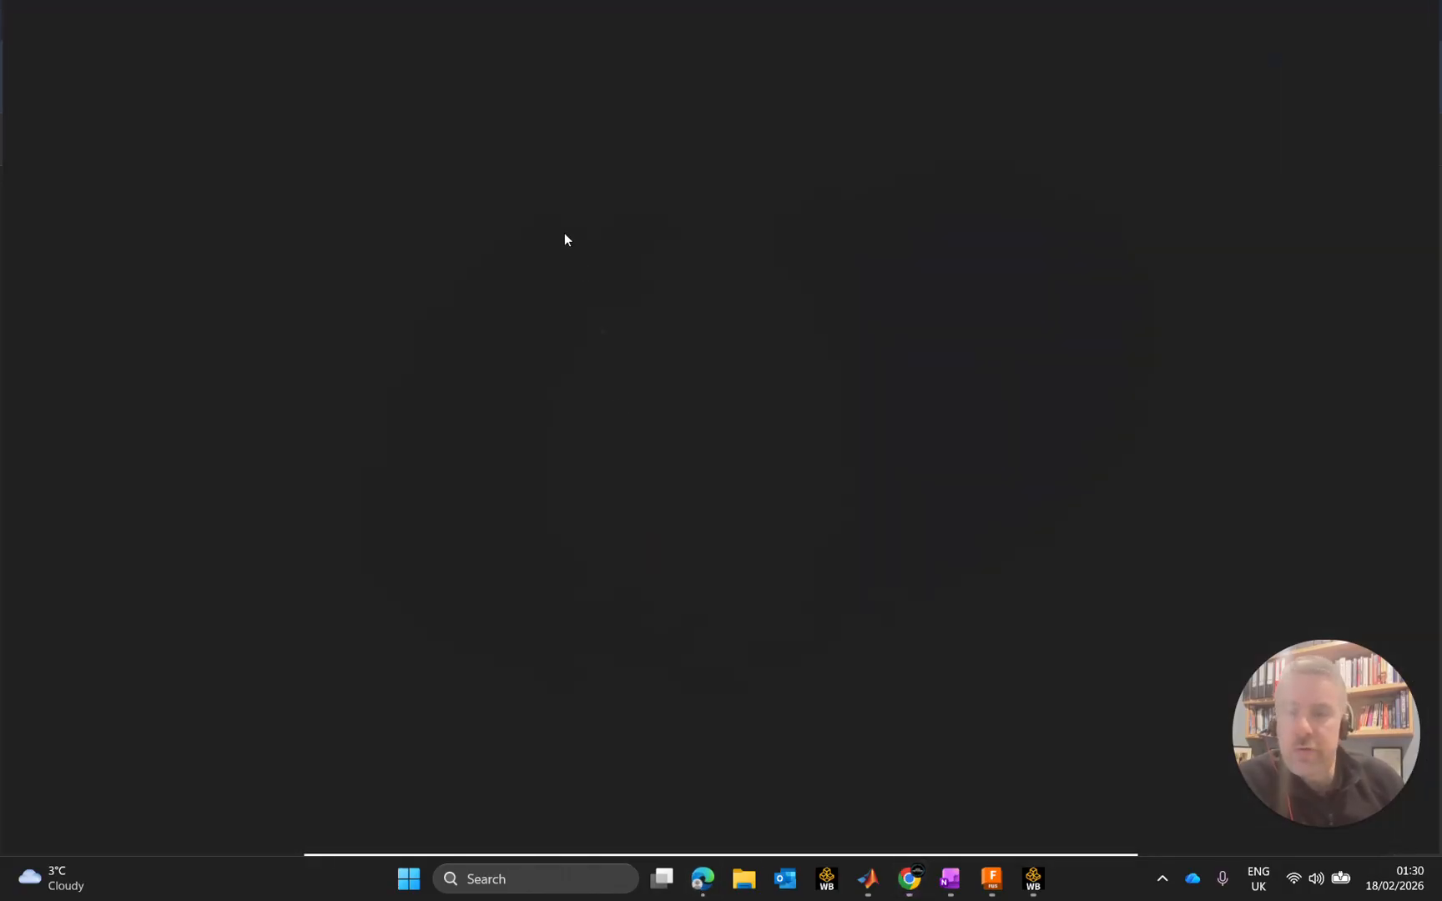
click(531, 52)
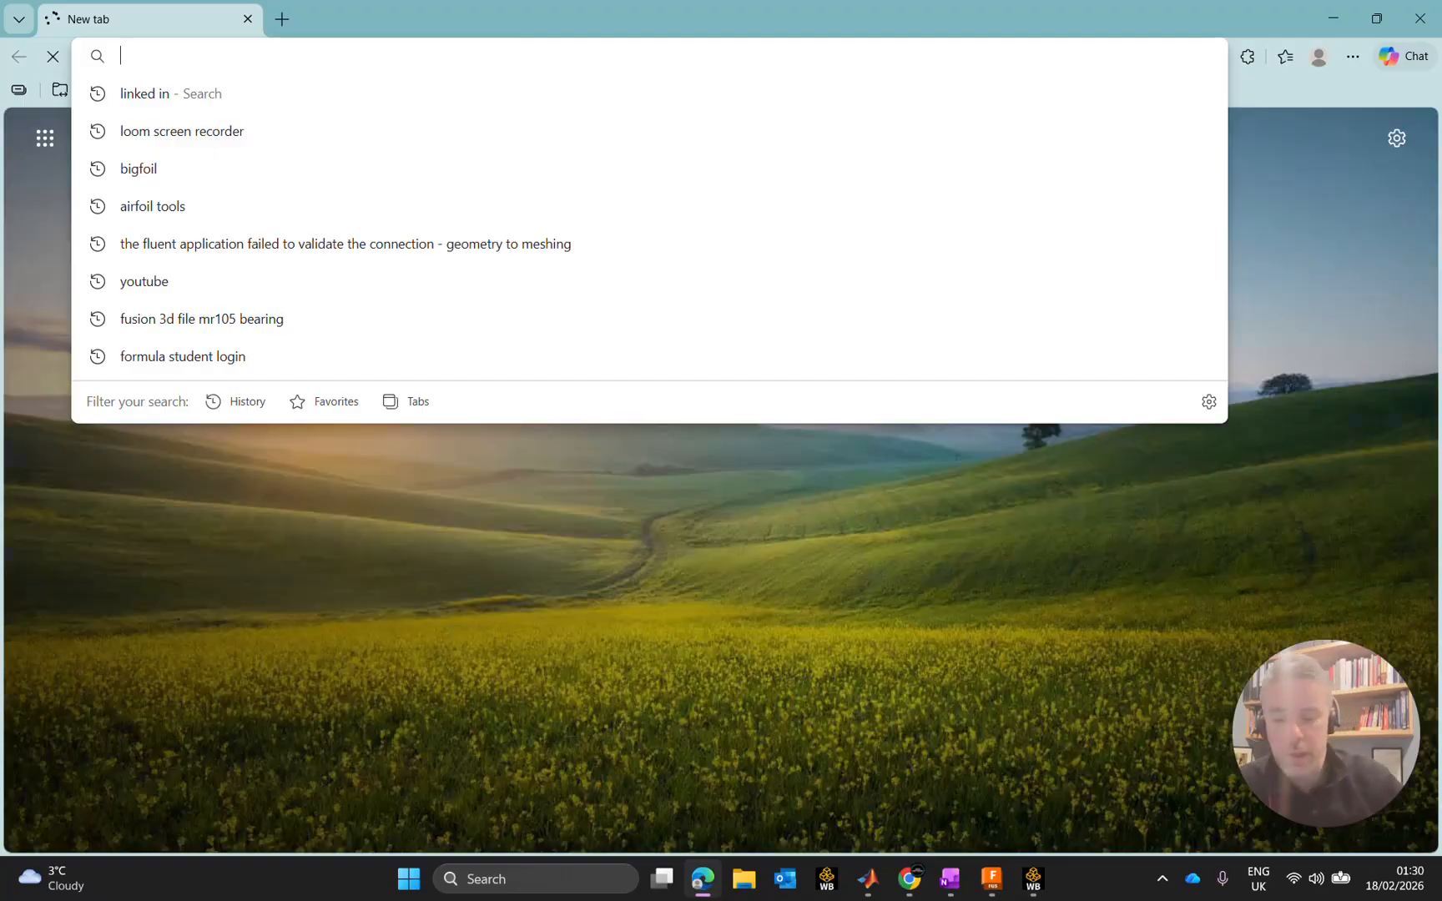
text(bigfoil)
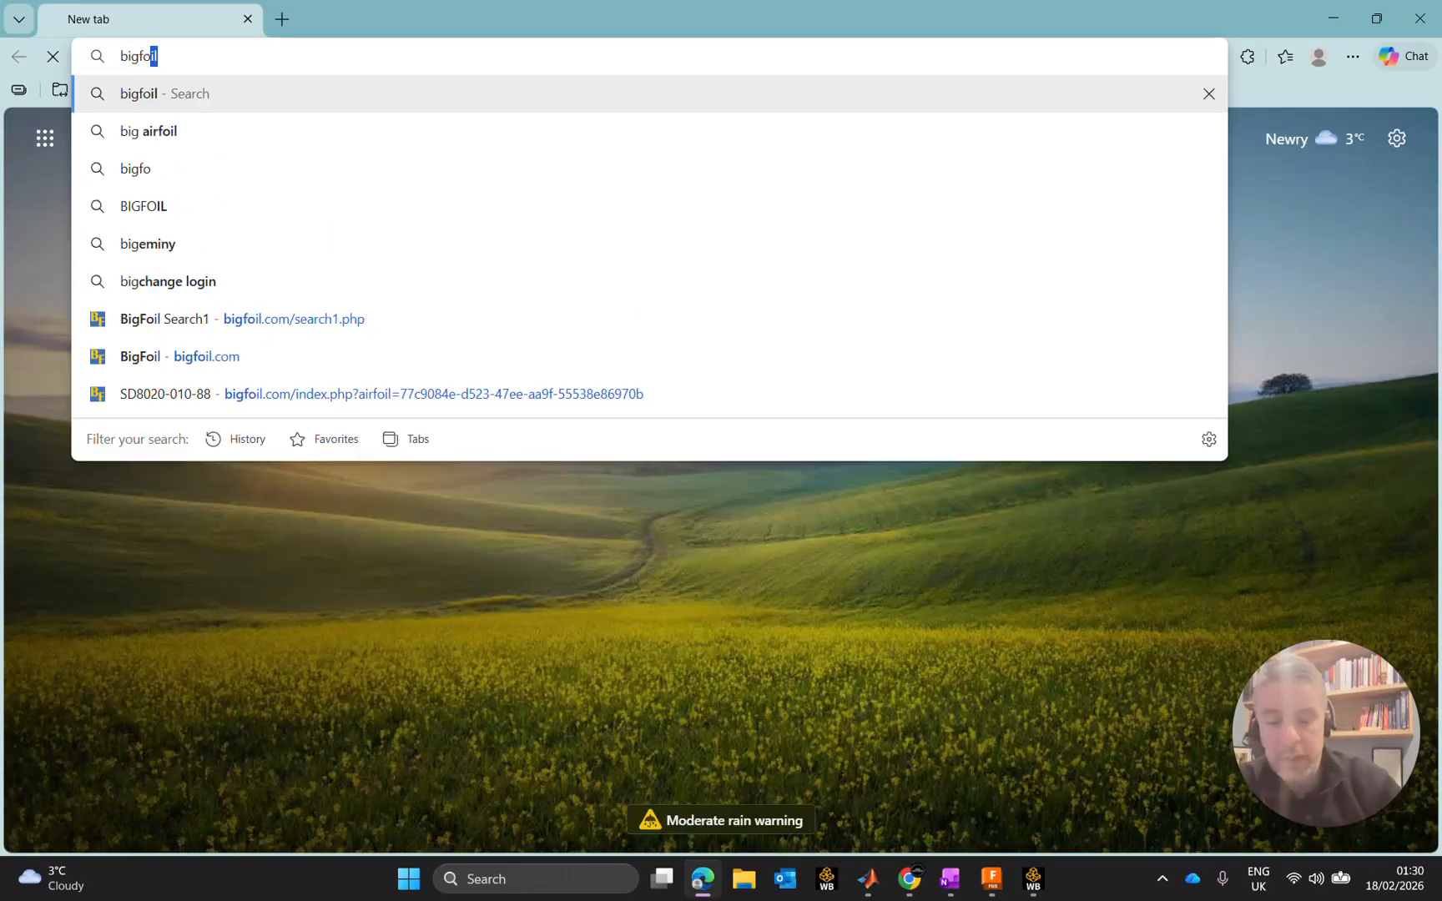
key(Return)
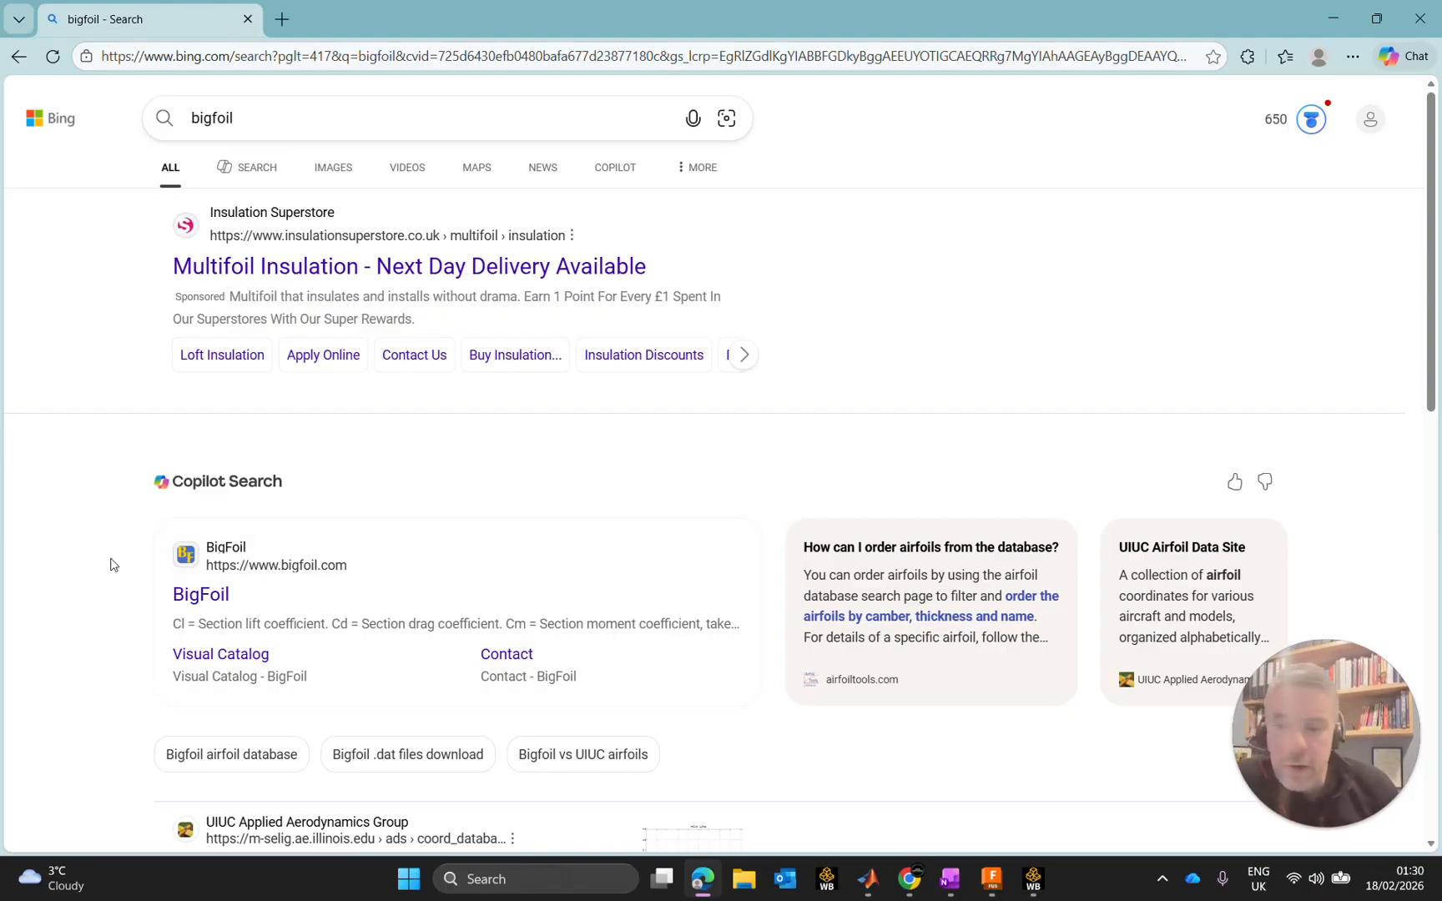
click(205, 595)
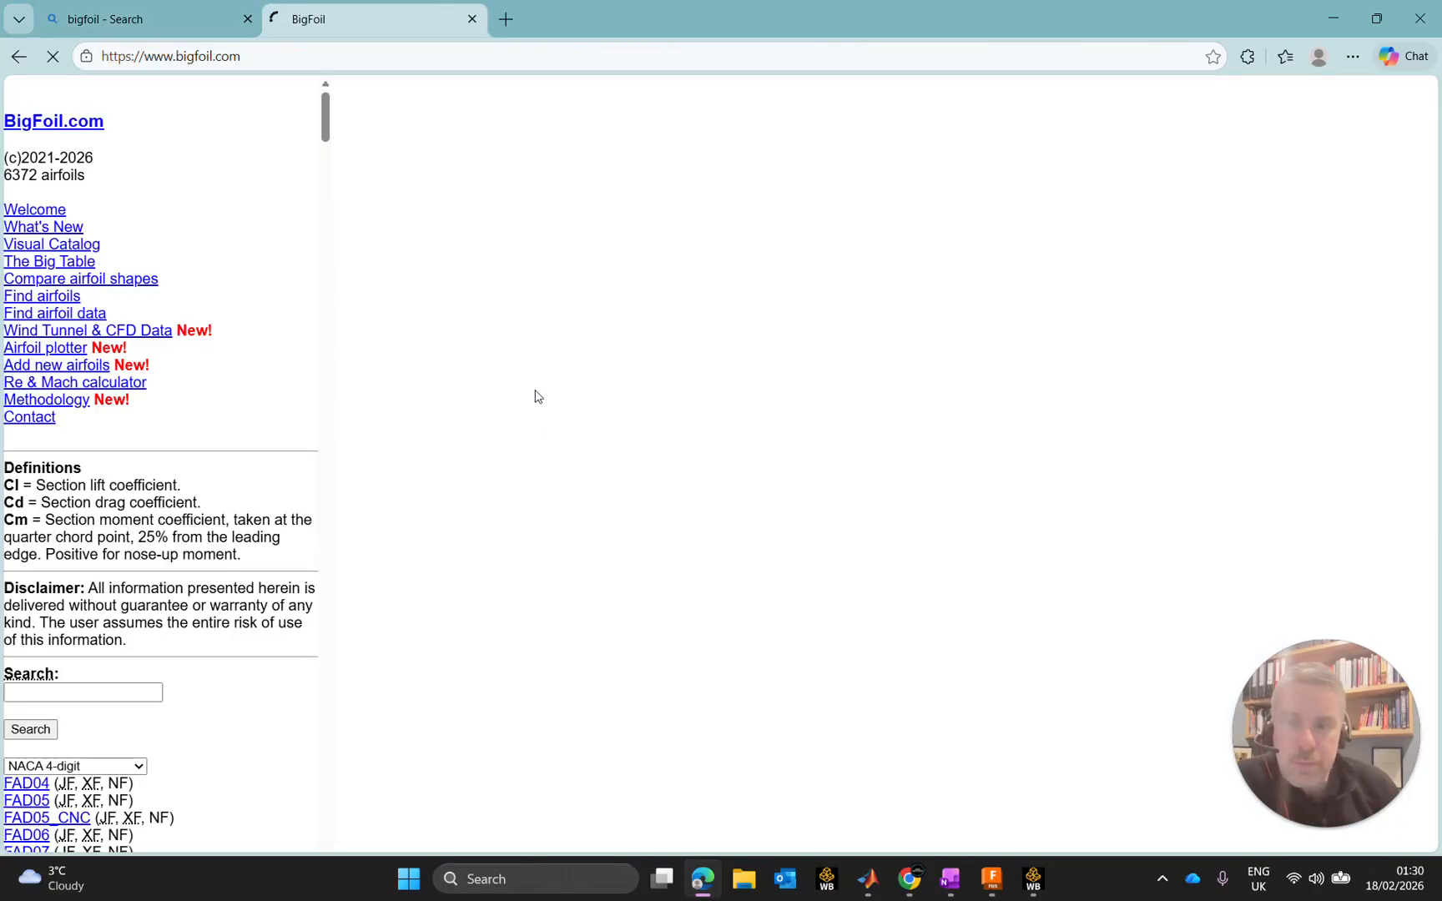
Step: Search the BigFoil database for the airfoil SD8020, completing the robot check
scroll(134, 695, down, 3)
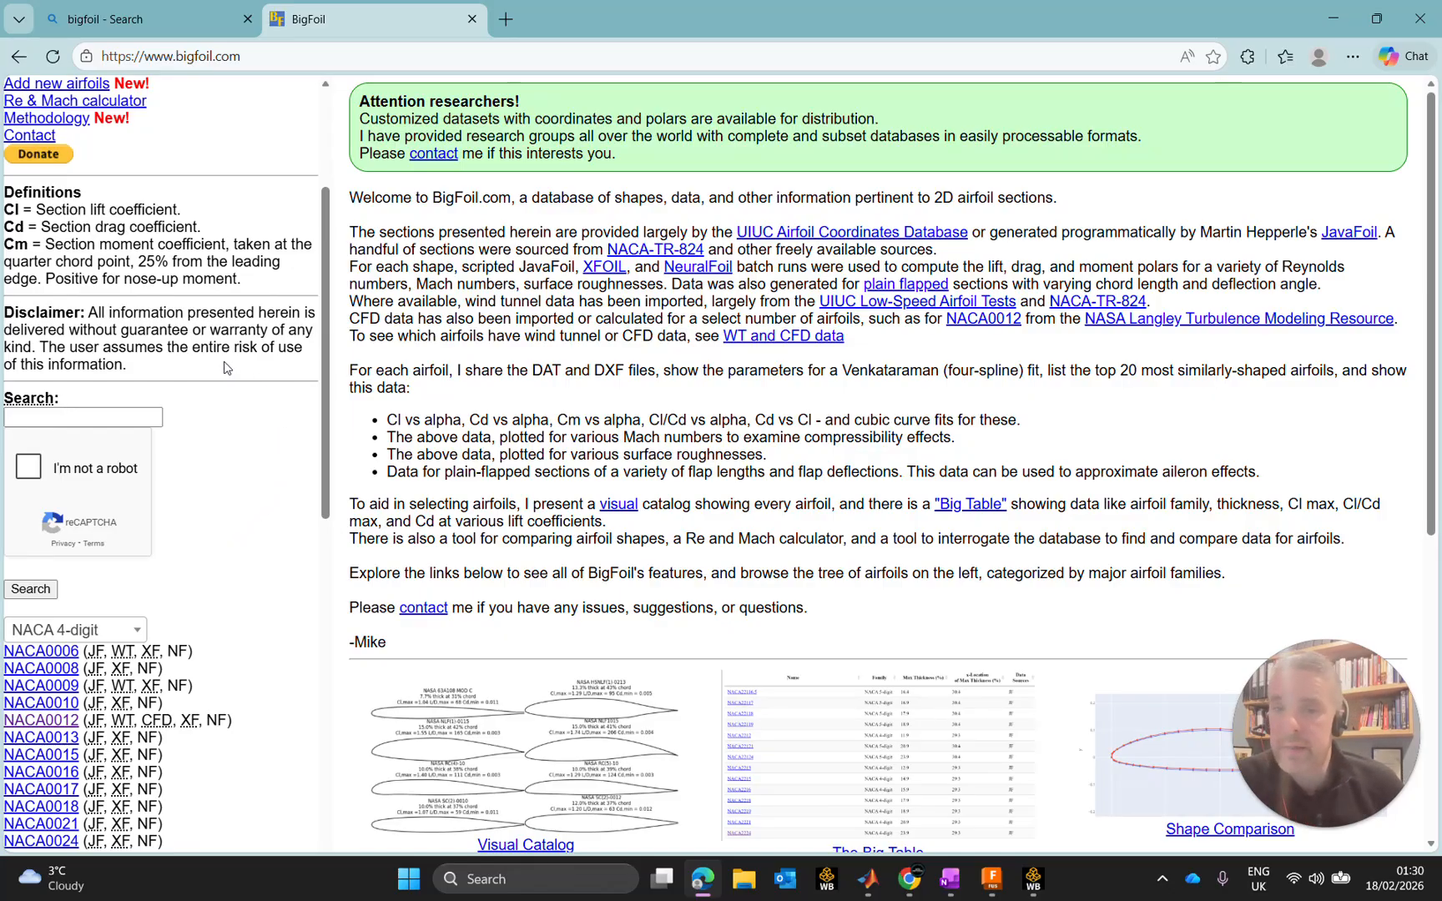
click(126, 417)
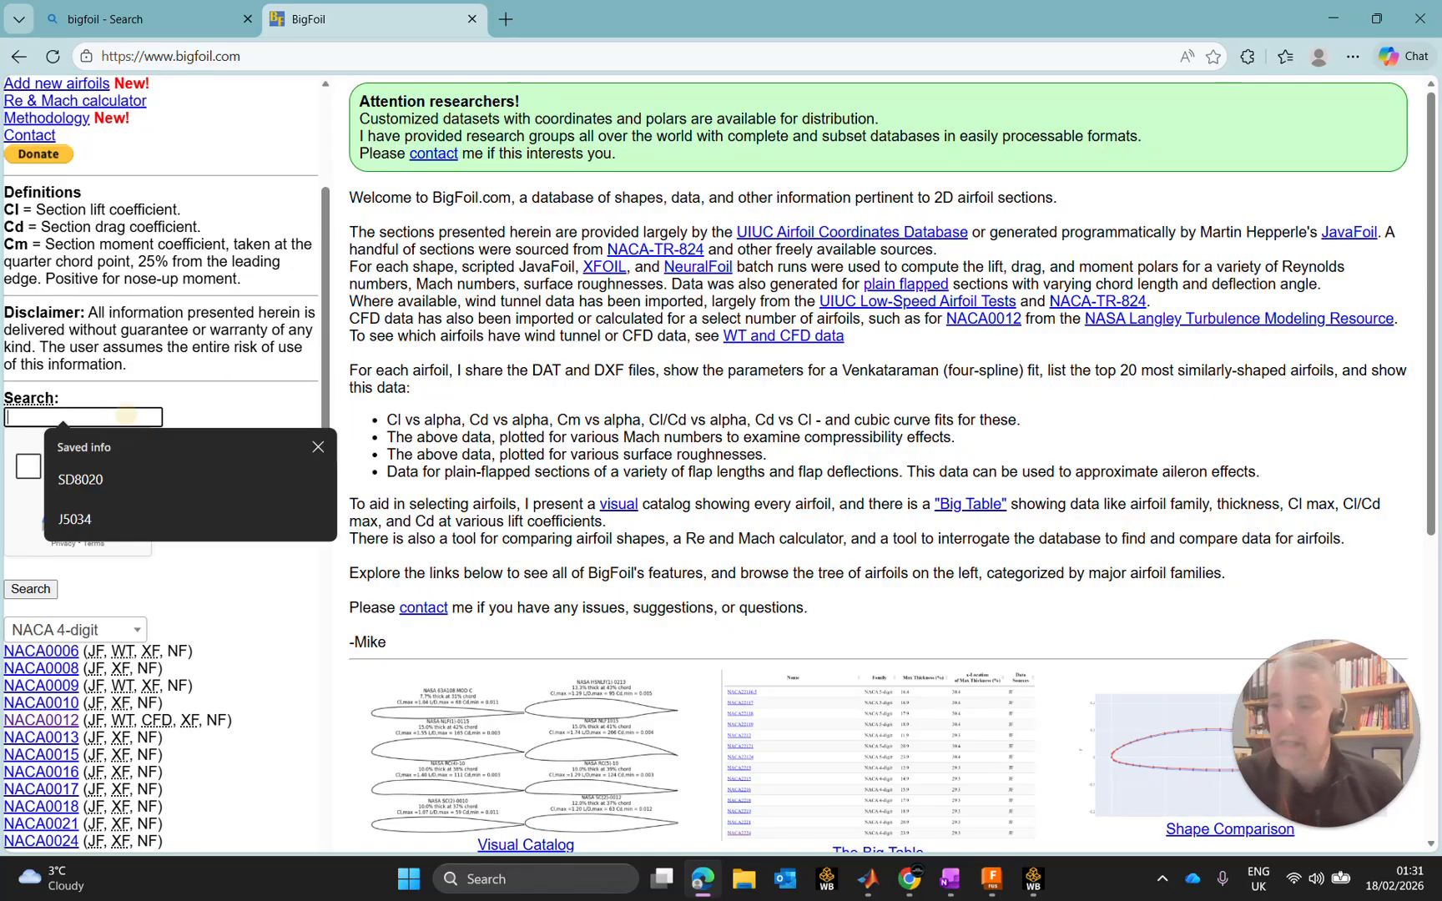
click(120, 479)
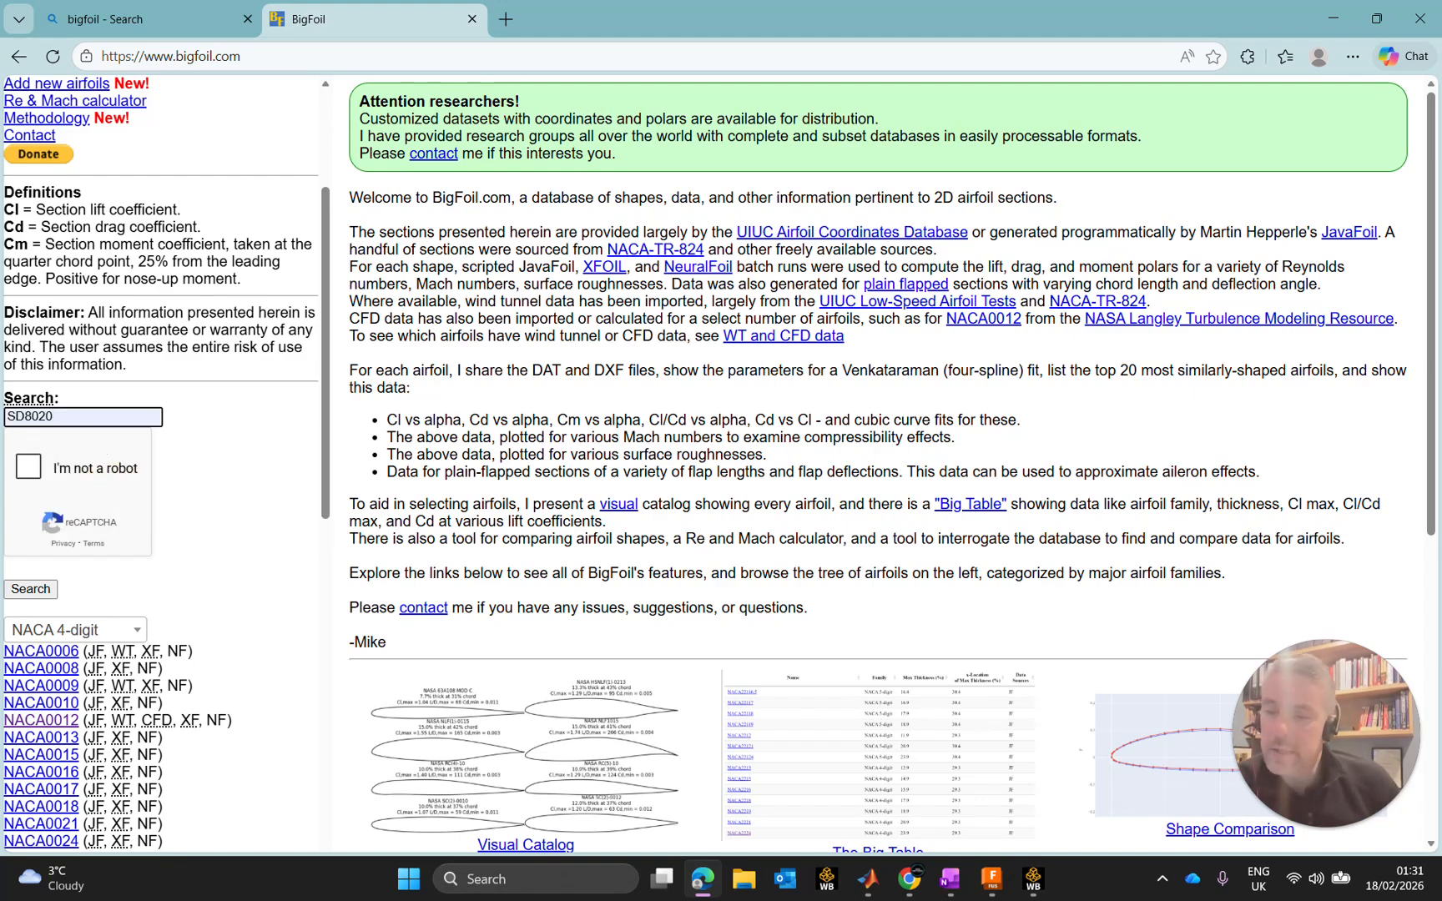
click(33, 468)
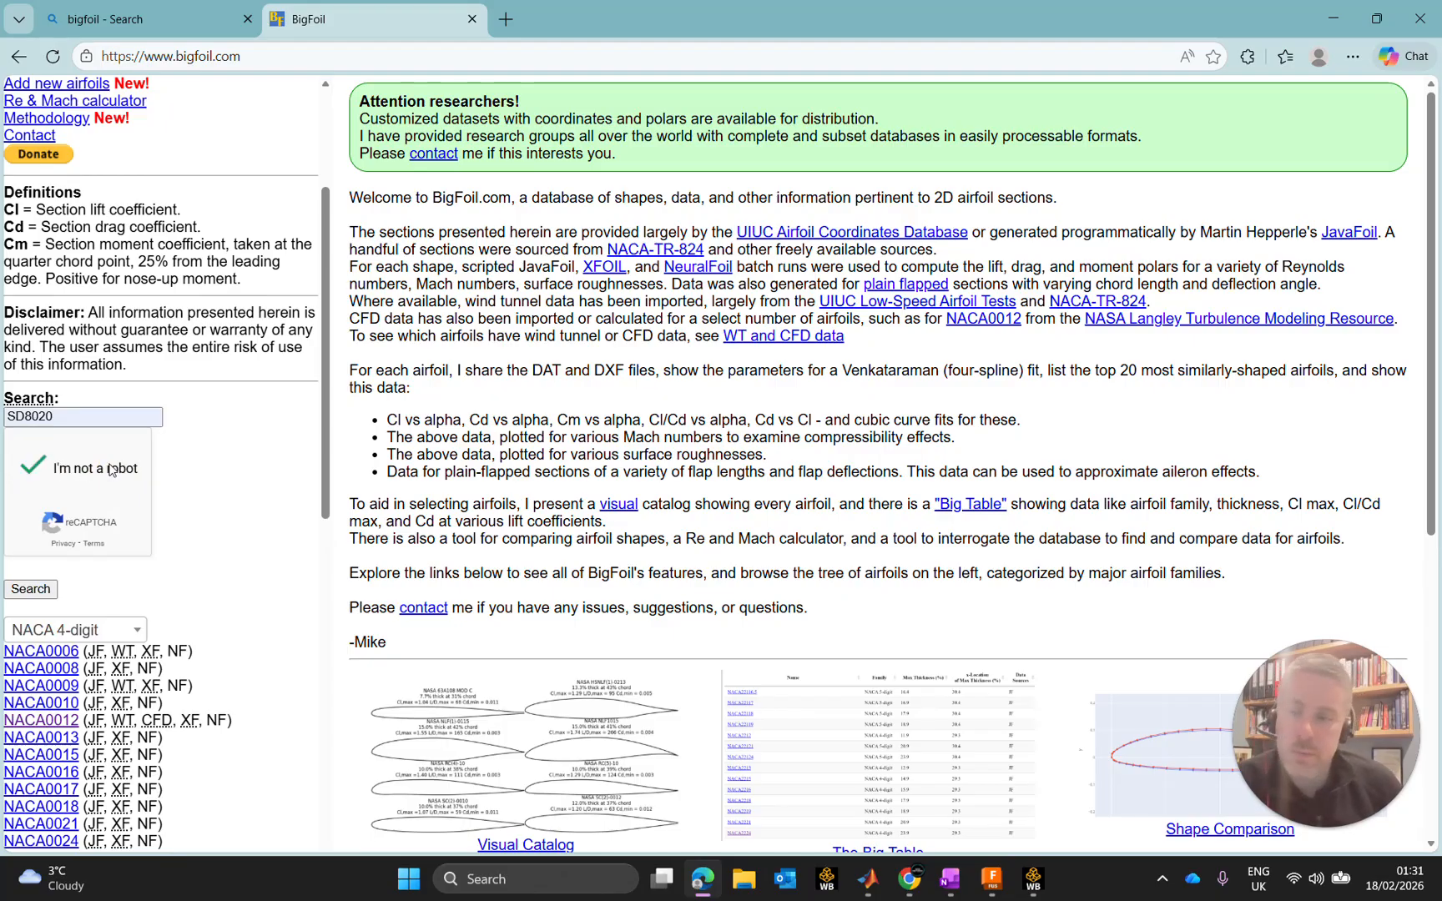
click(41, 590)
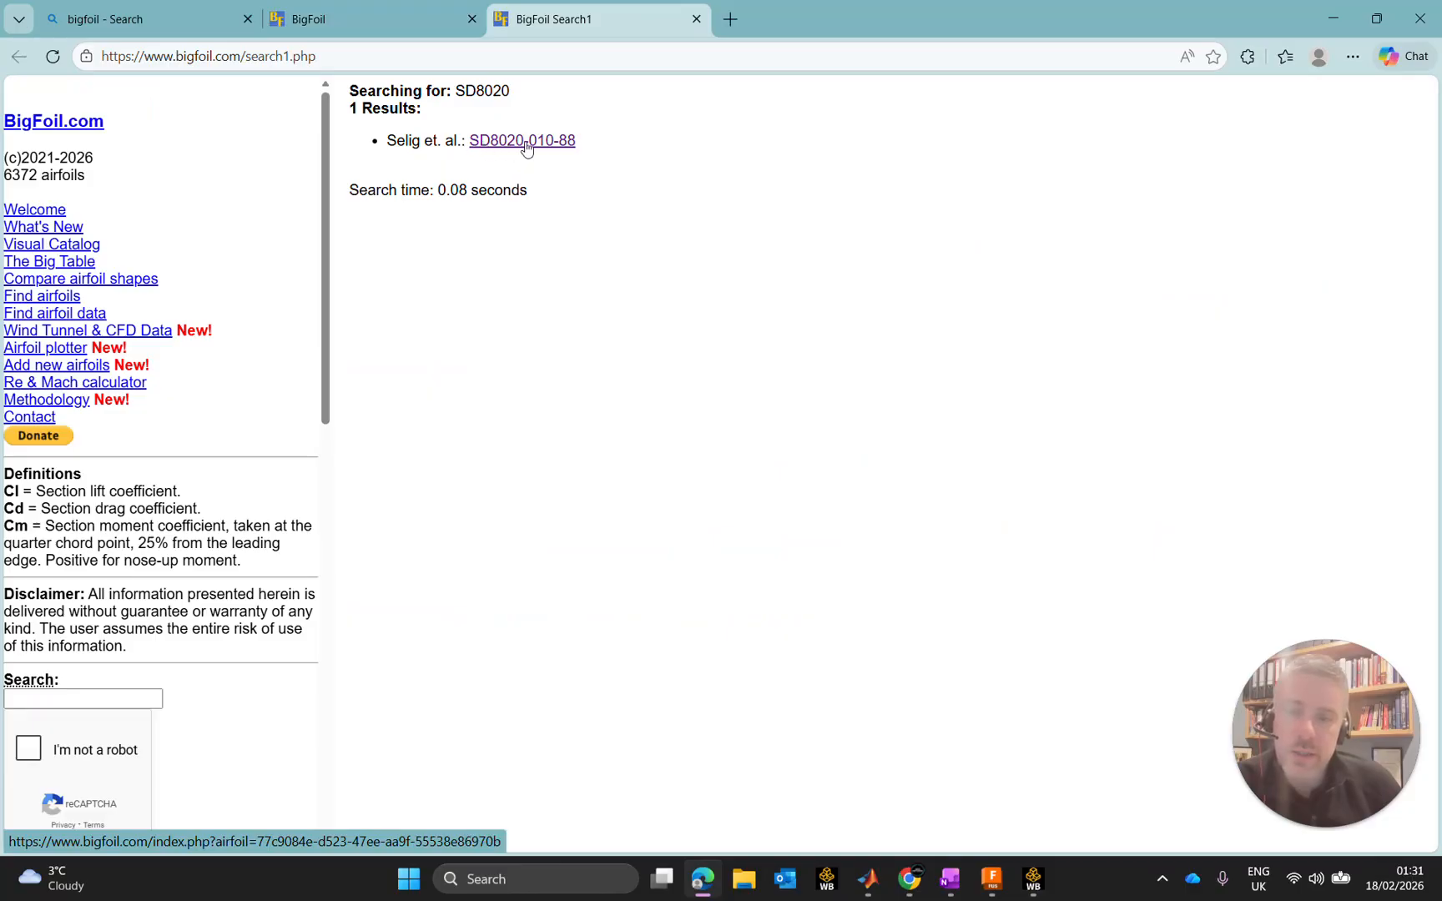
Step: Open the SD8020-010-88 airfoil's DAT and DXF files page and examine the download formats and Selig coordinate list
click(526, 143)
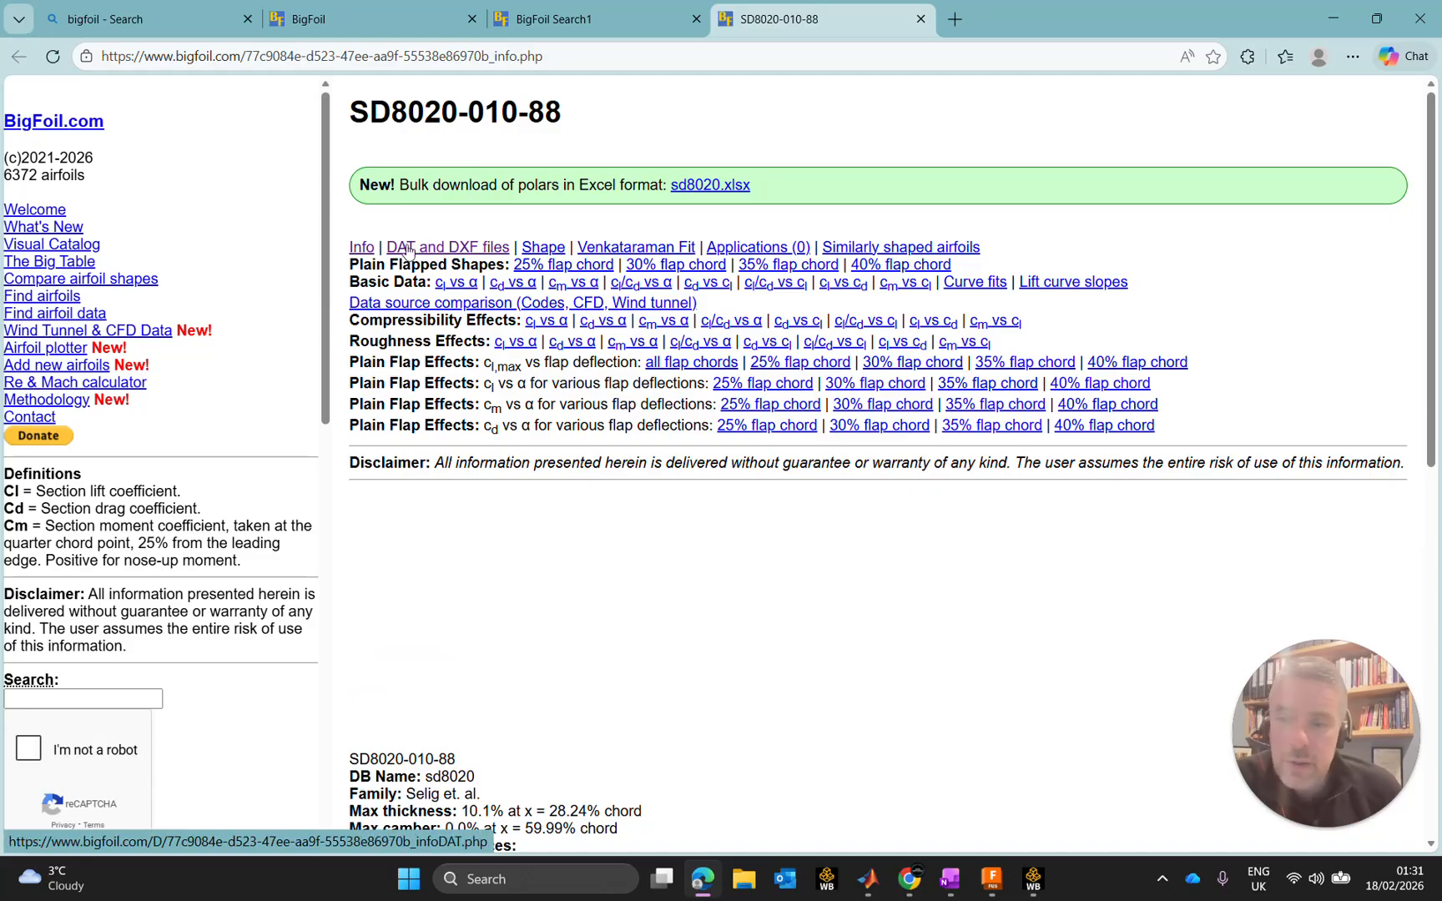
click(437, 251)
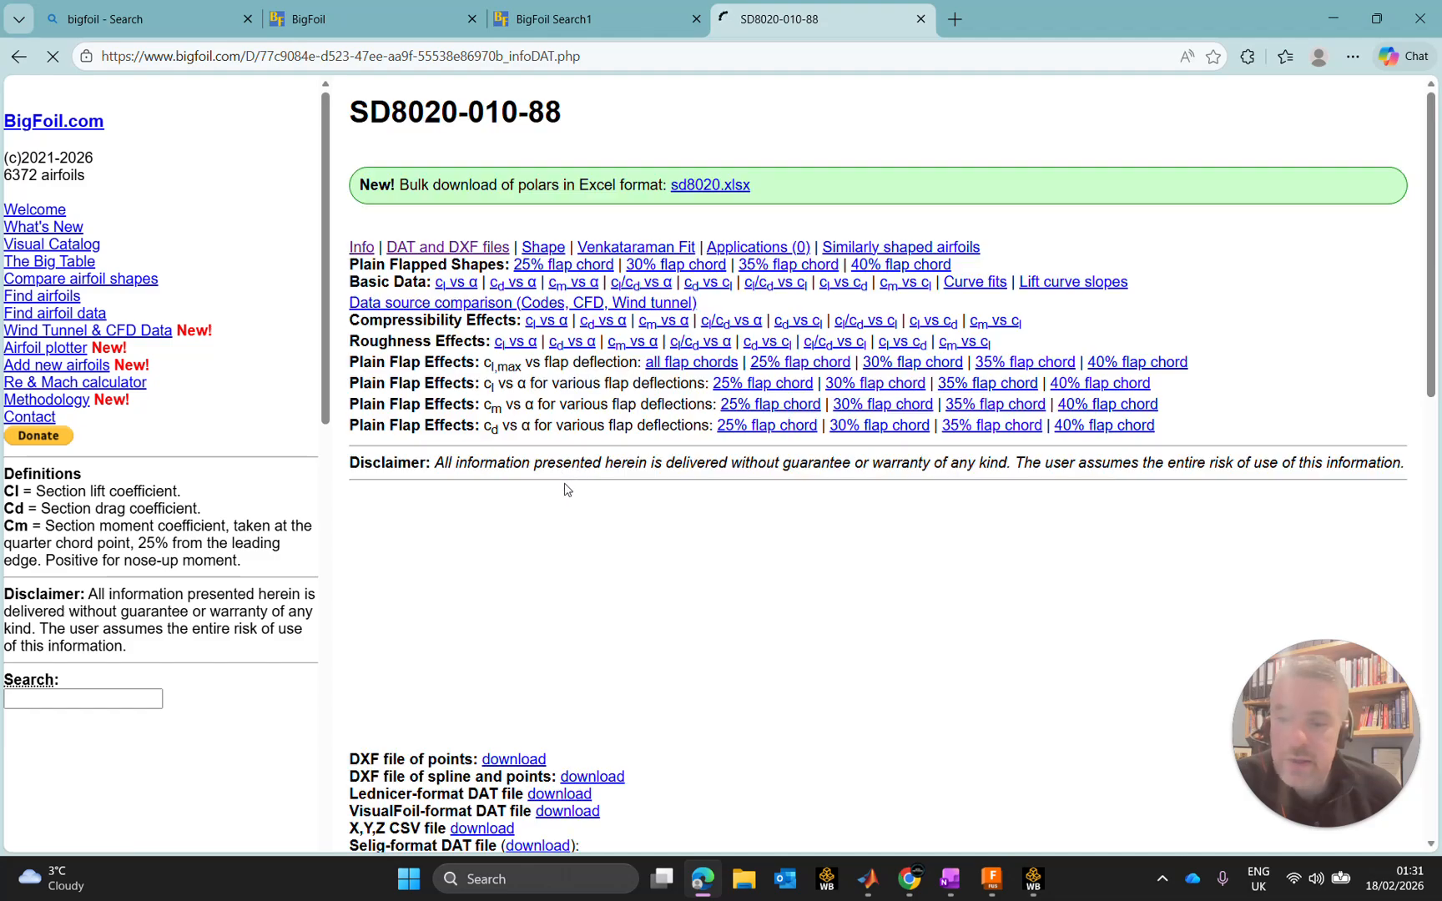
scroll(562, 479, down, 3)
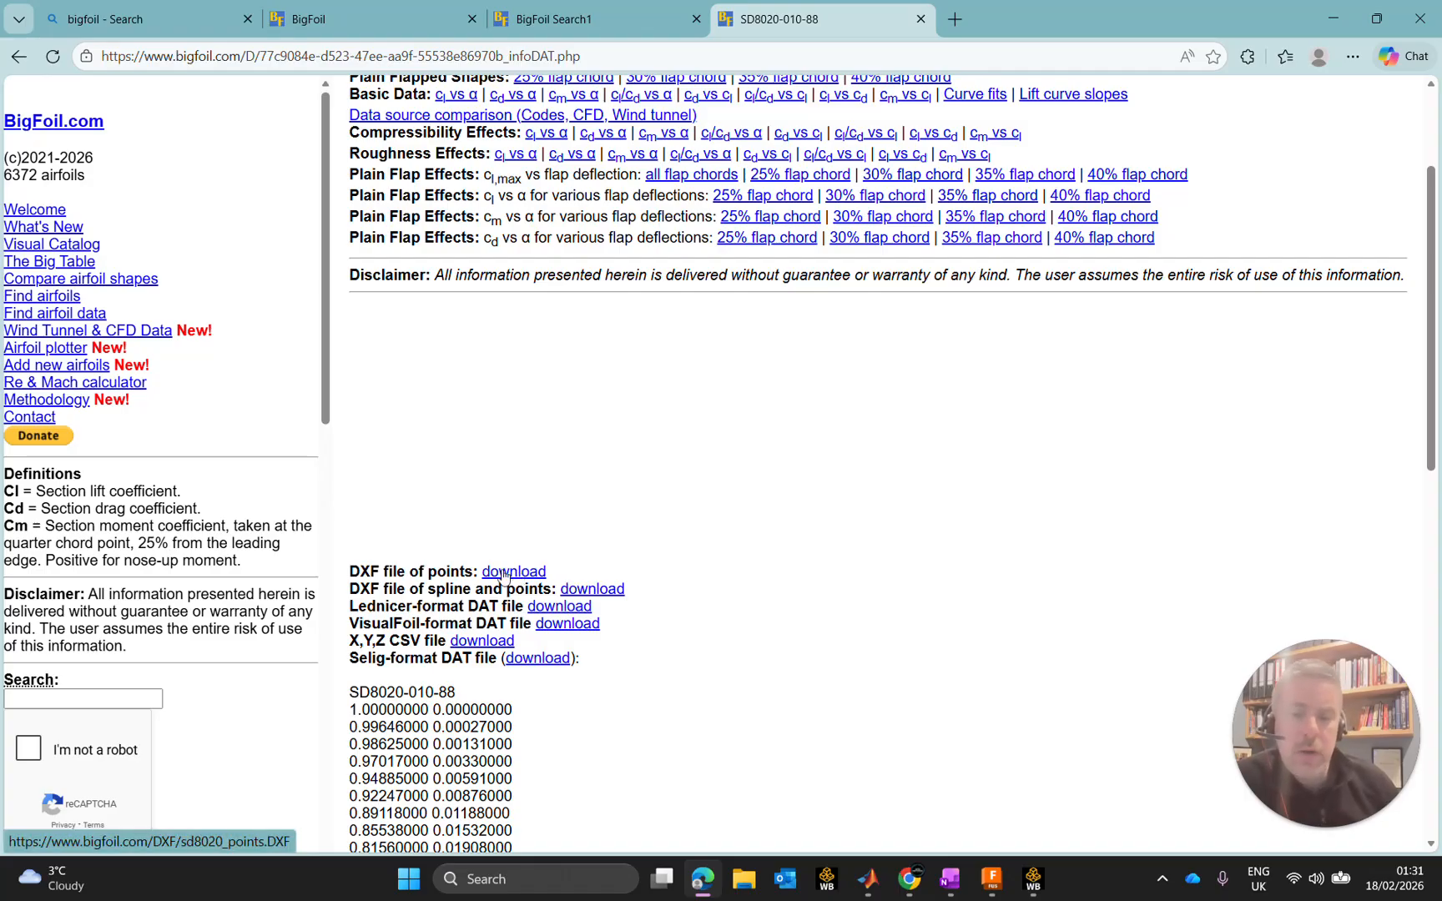
scroll(504, 576, down, 3)
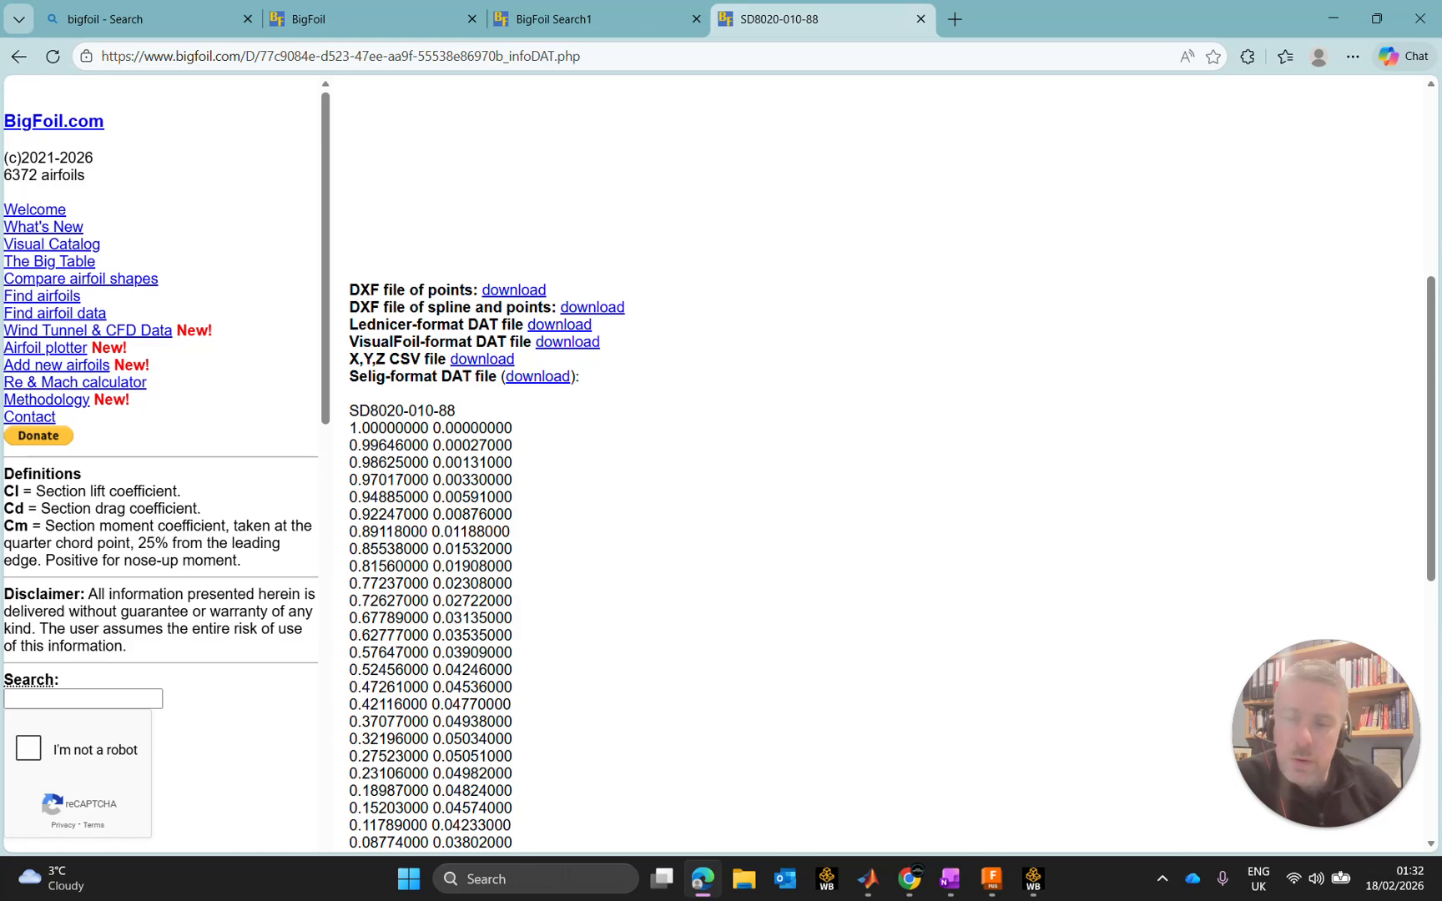
scroll(434, 467, down, 7)
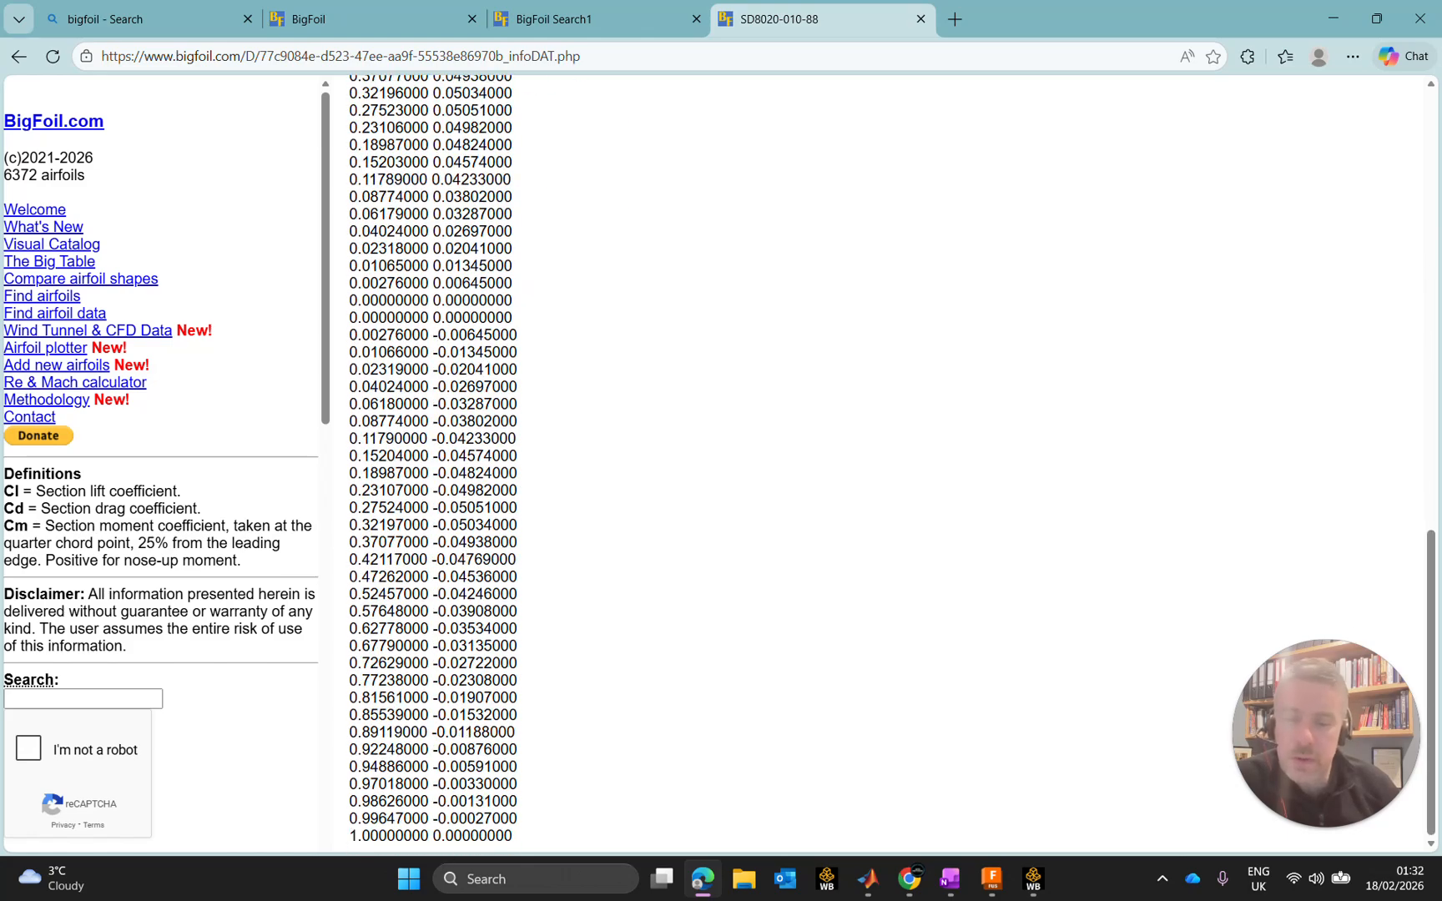
scroll(466, 424, up, 6)
scroll(430, 468, down, 2)
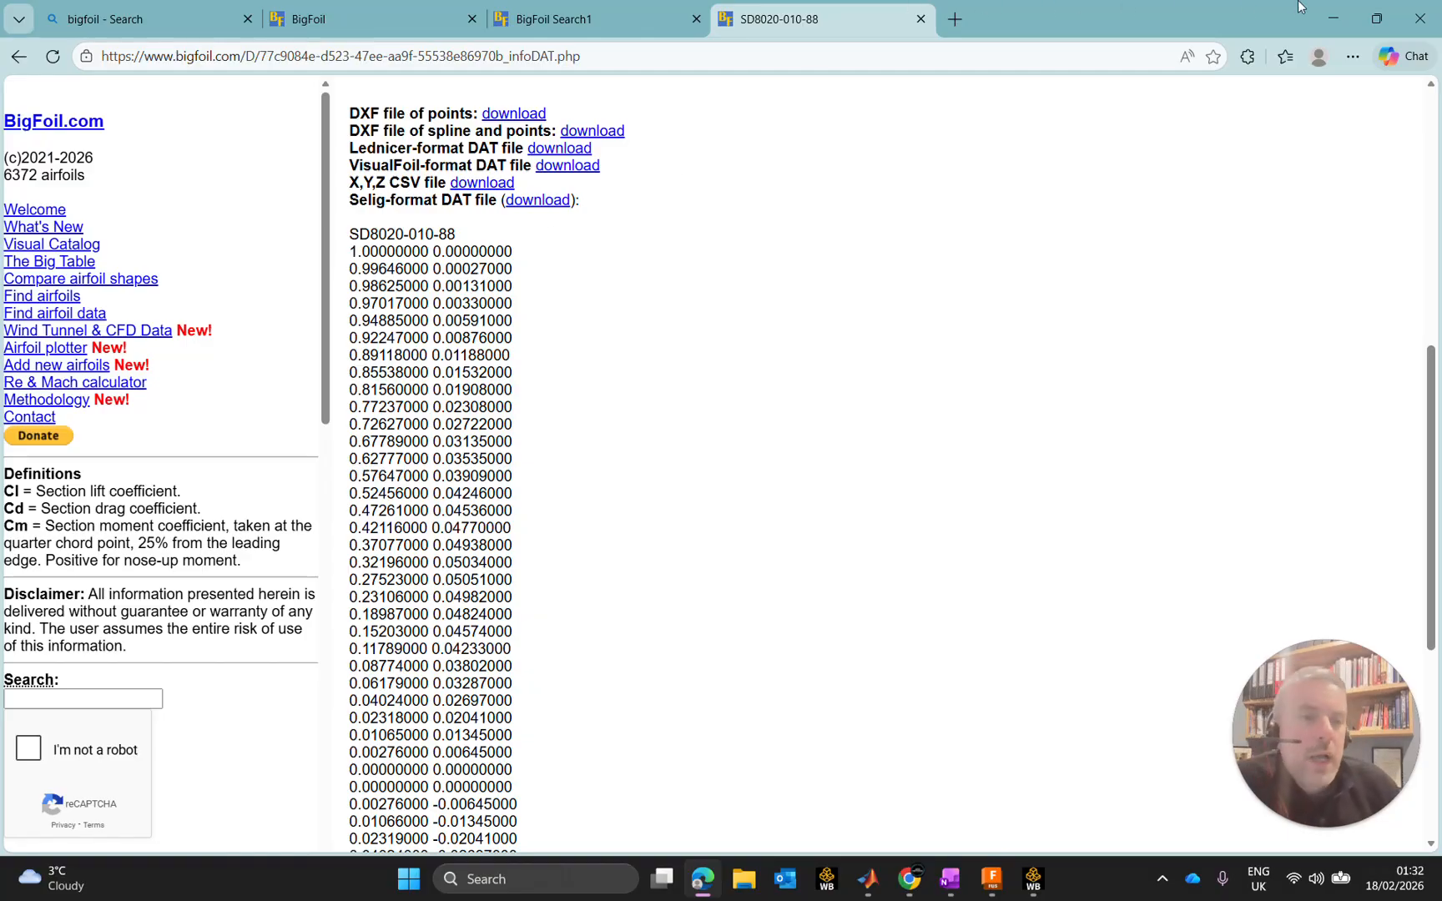
Step: Switch to File Explorer and open the Airfoil_Data folder inside 03-Training > CFD
click(744, 879)
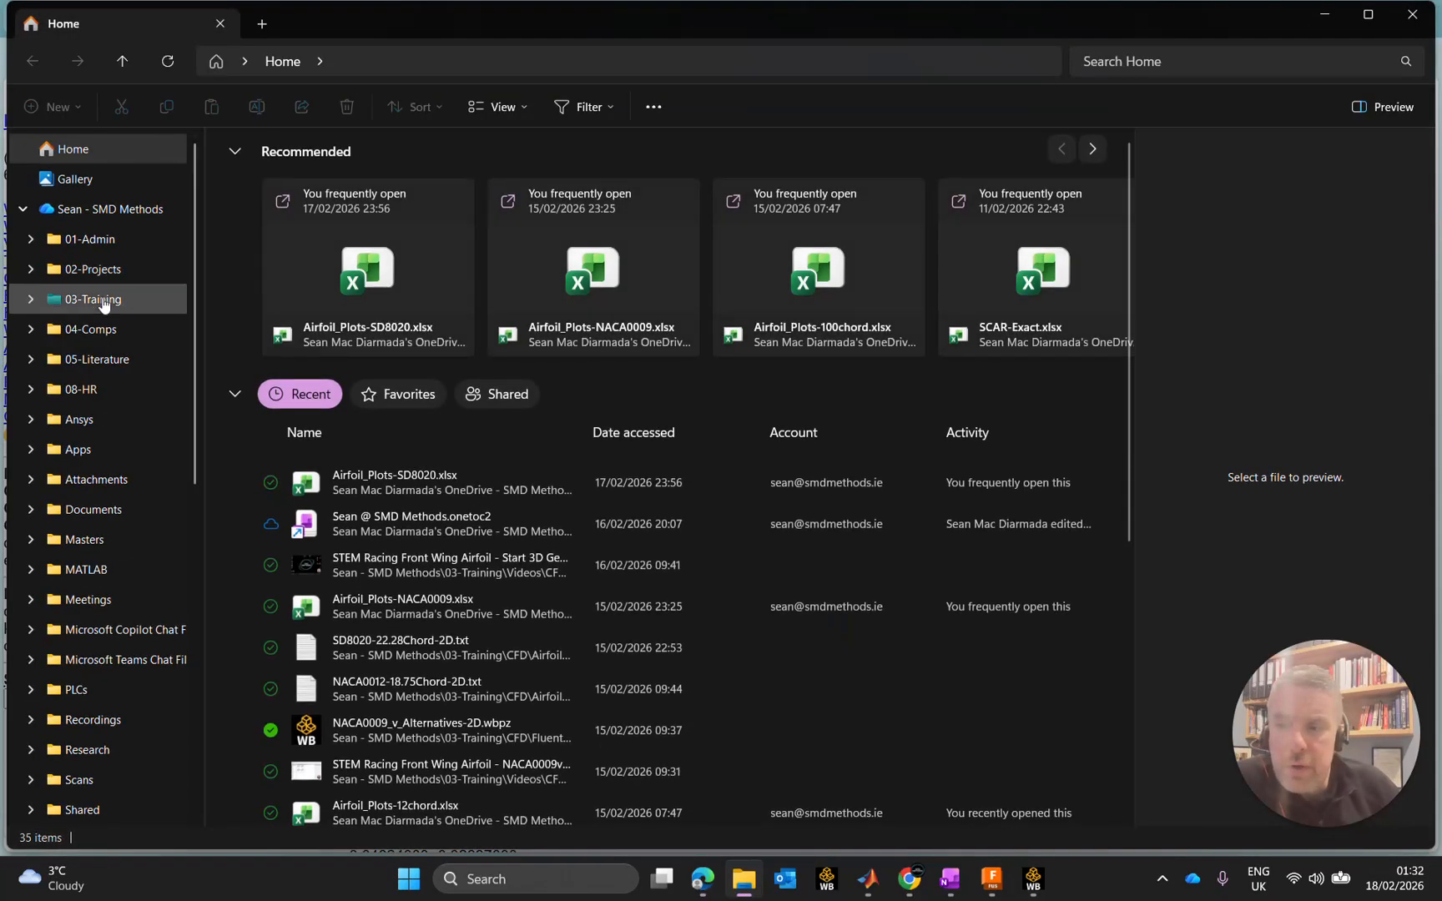
click(92, 299)
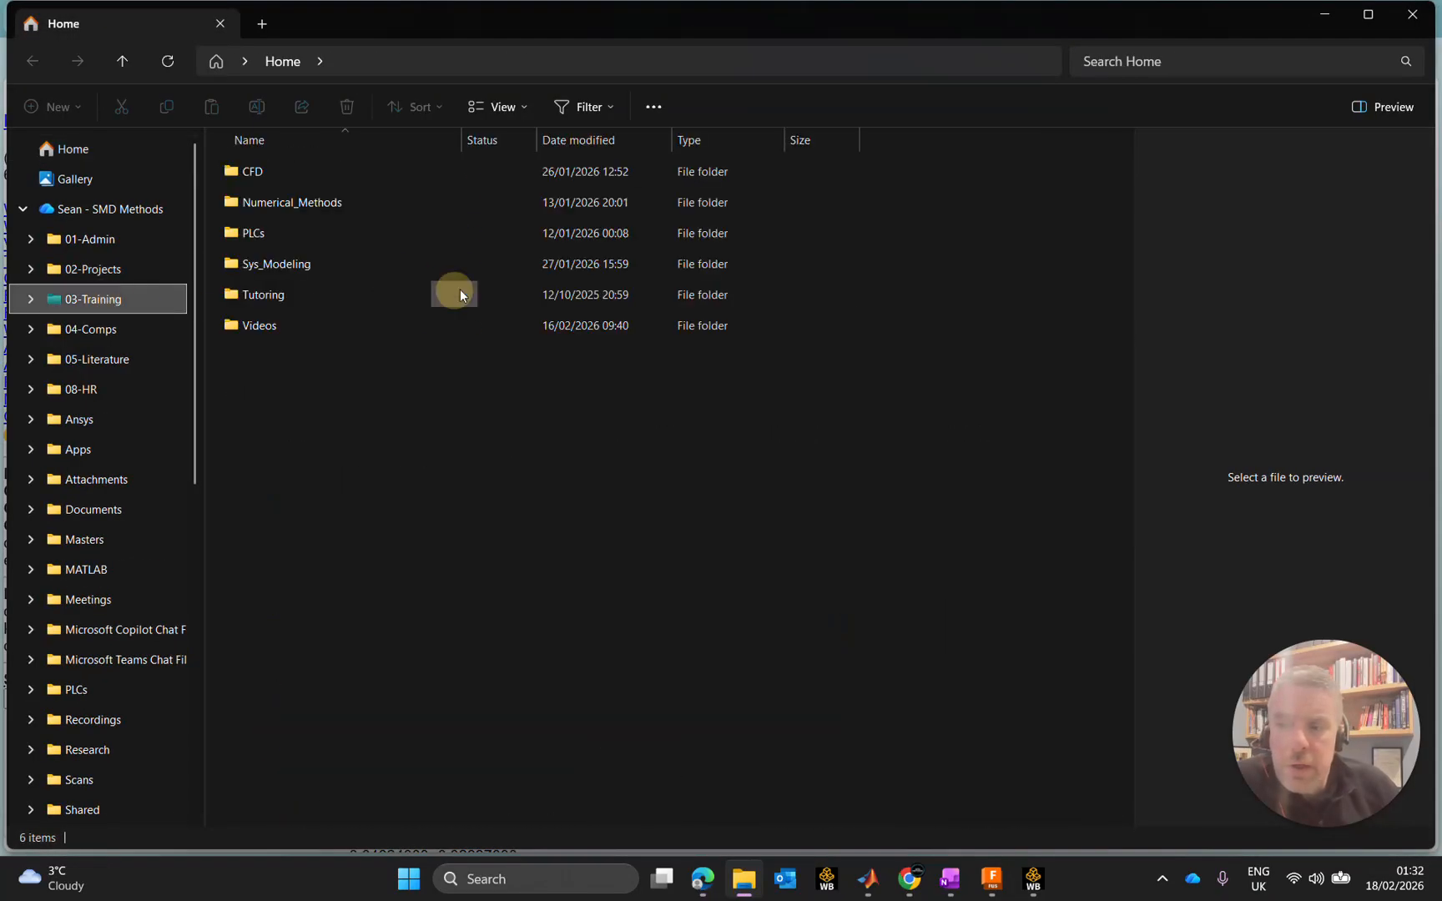
double_click(300, 172)
click(300, 173)
double_click(301, 174)
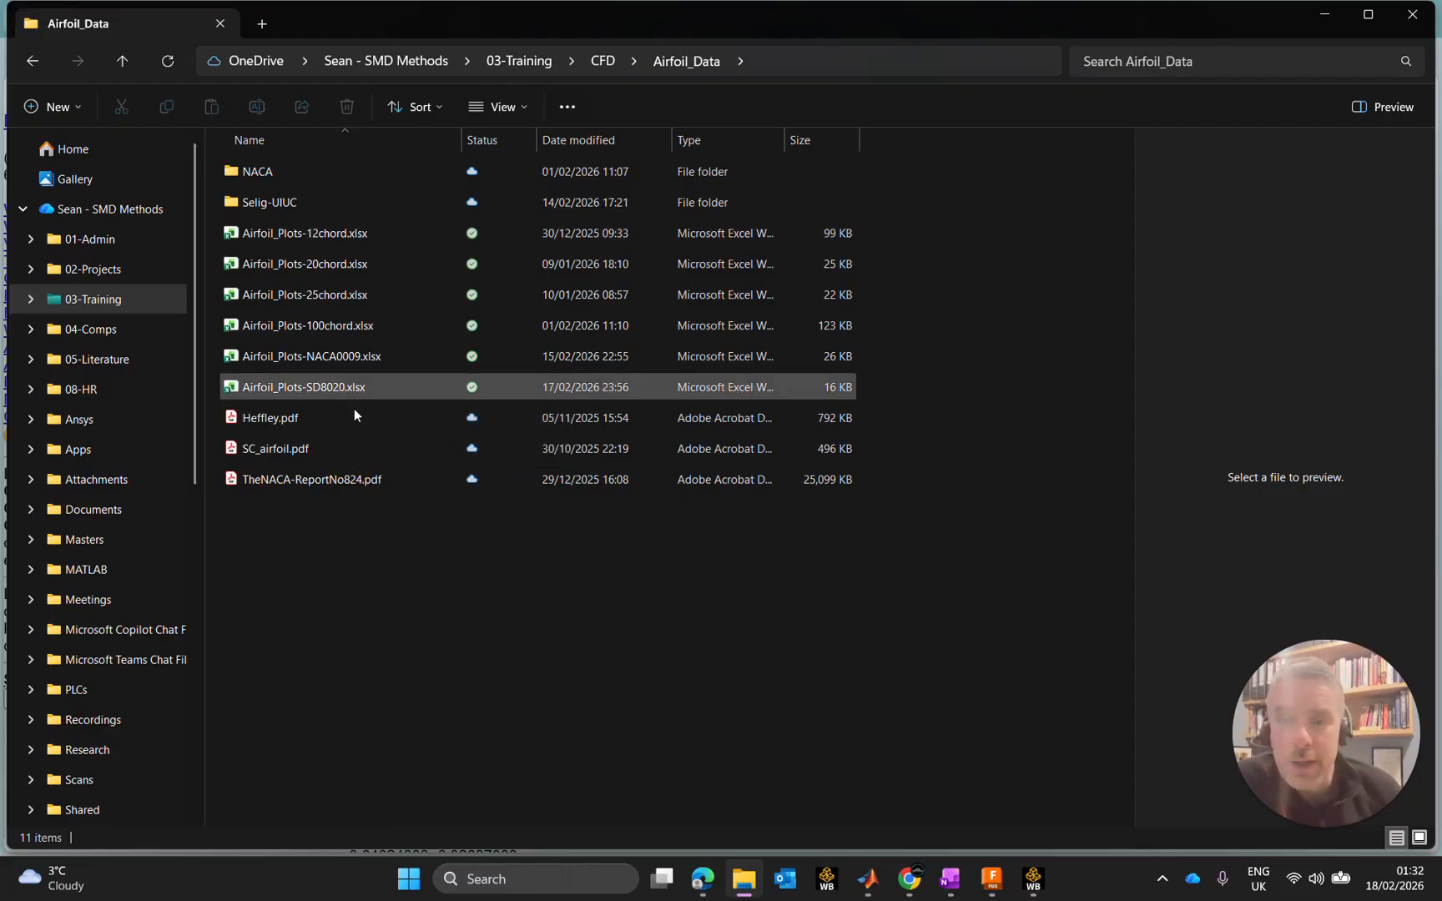
Step: Open the workbook Airfoil_Plots-SD8020.xlsx in Excel and look through the airfoil coordinates on the 22.28chord sheet
click(327, 387)
click(283, 388)
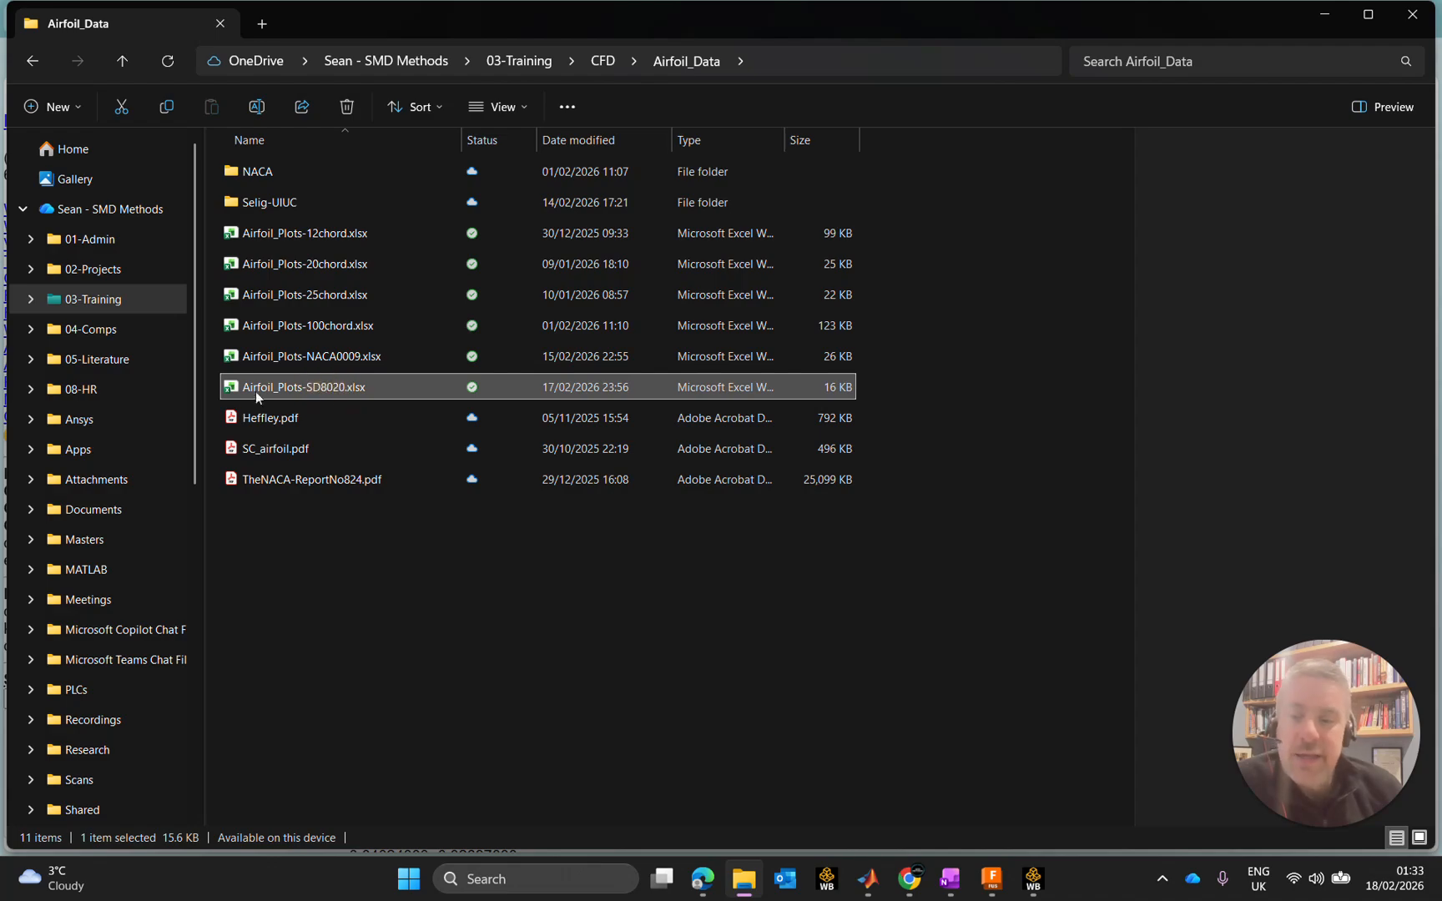
click(363, 448)
click(331, 382)
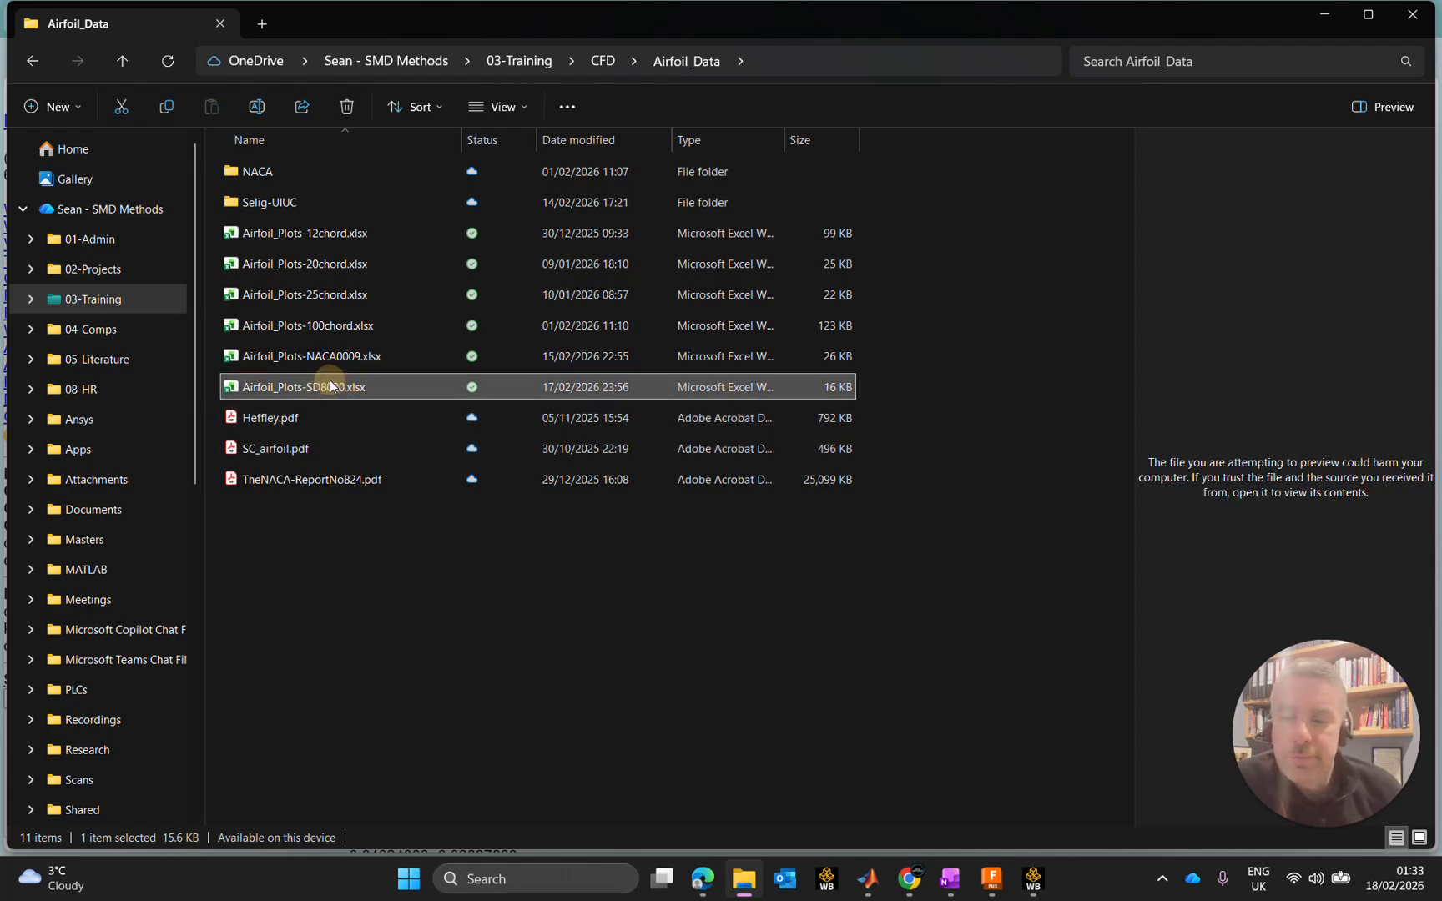
click(277, 382)
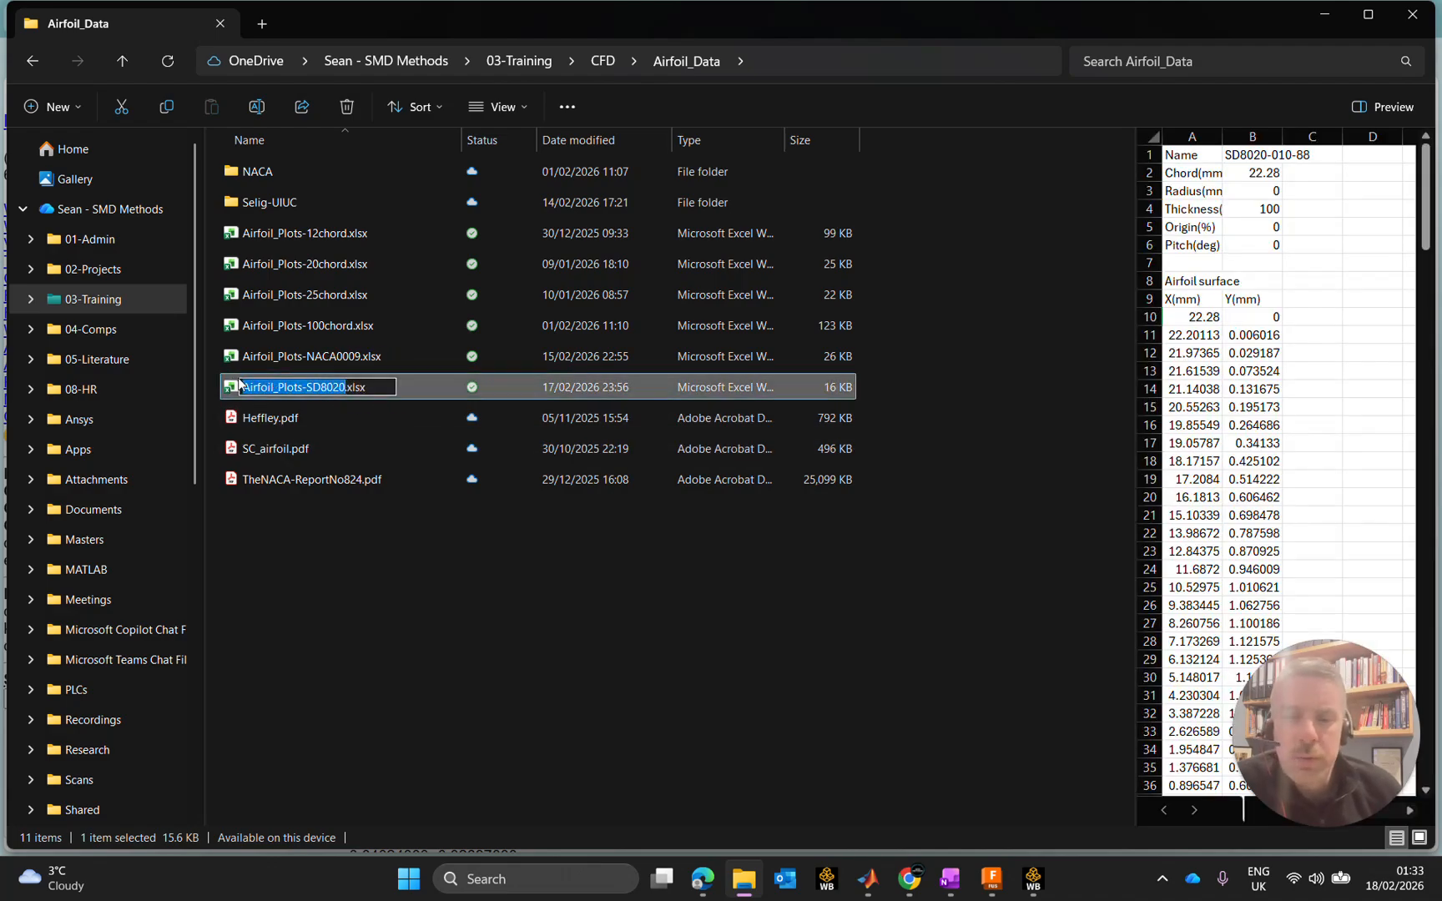
click(230, 388)
double_click(263, 386)
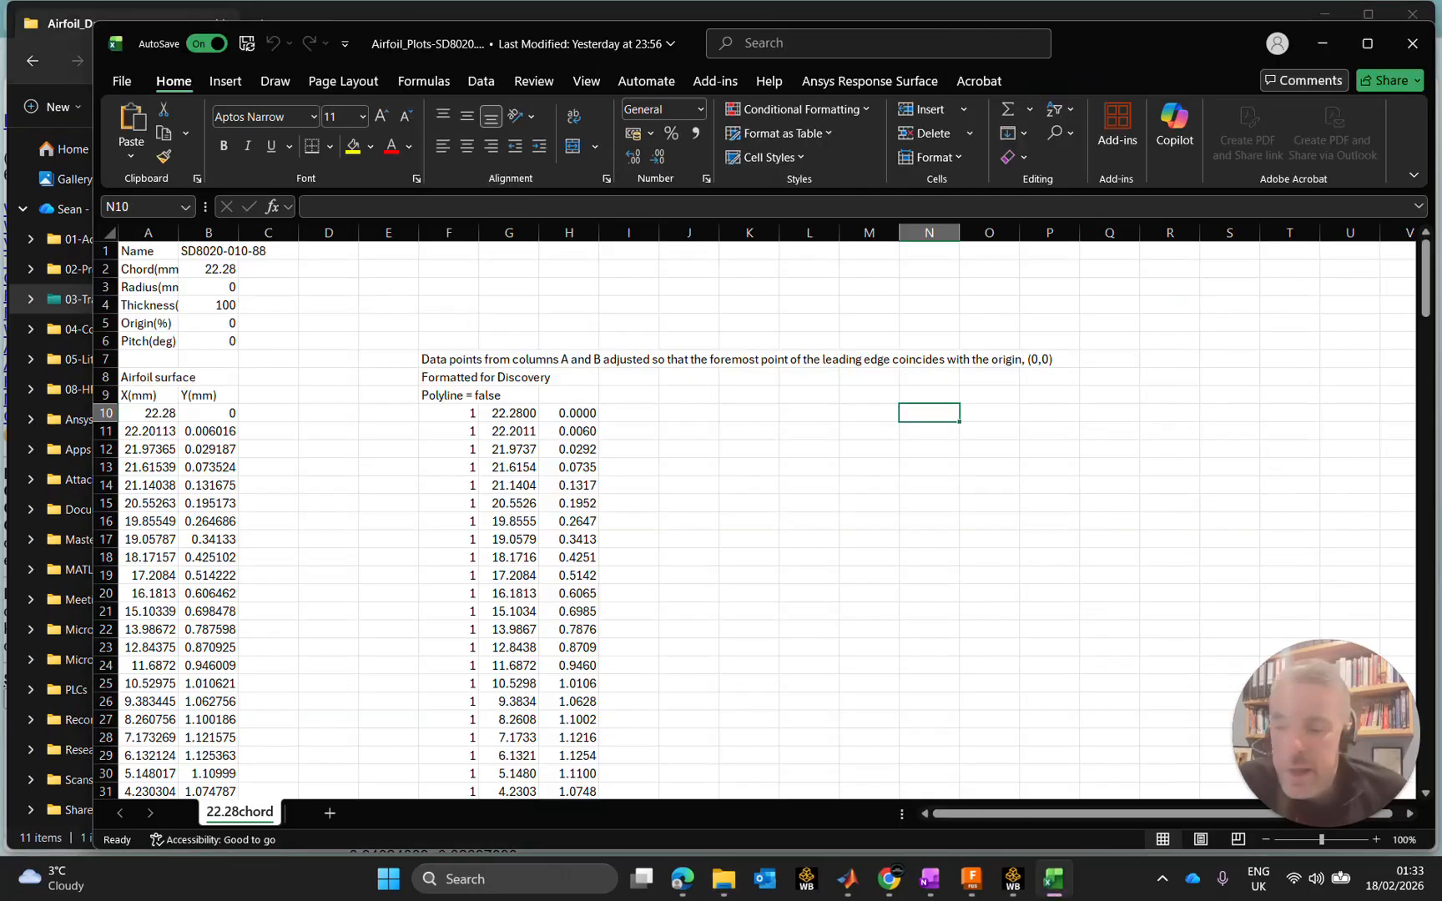
click(848, 525)
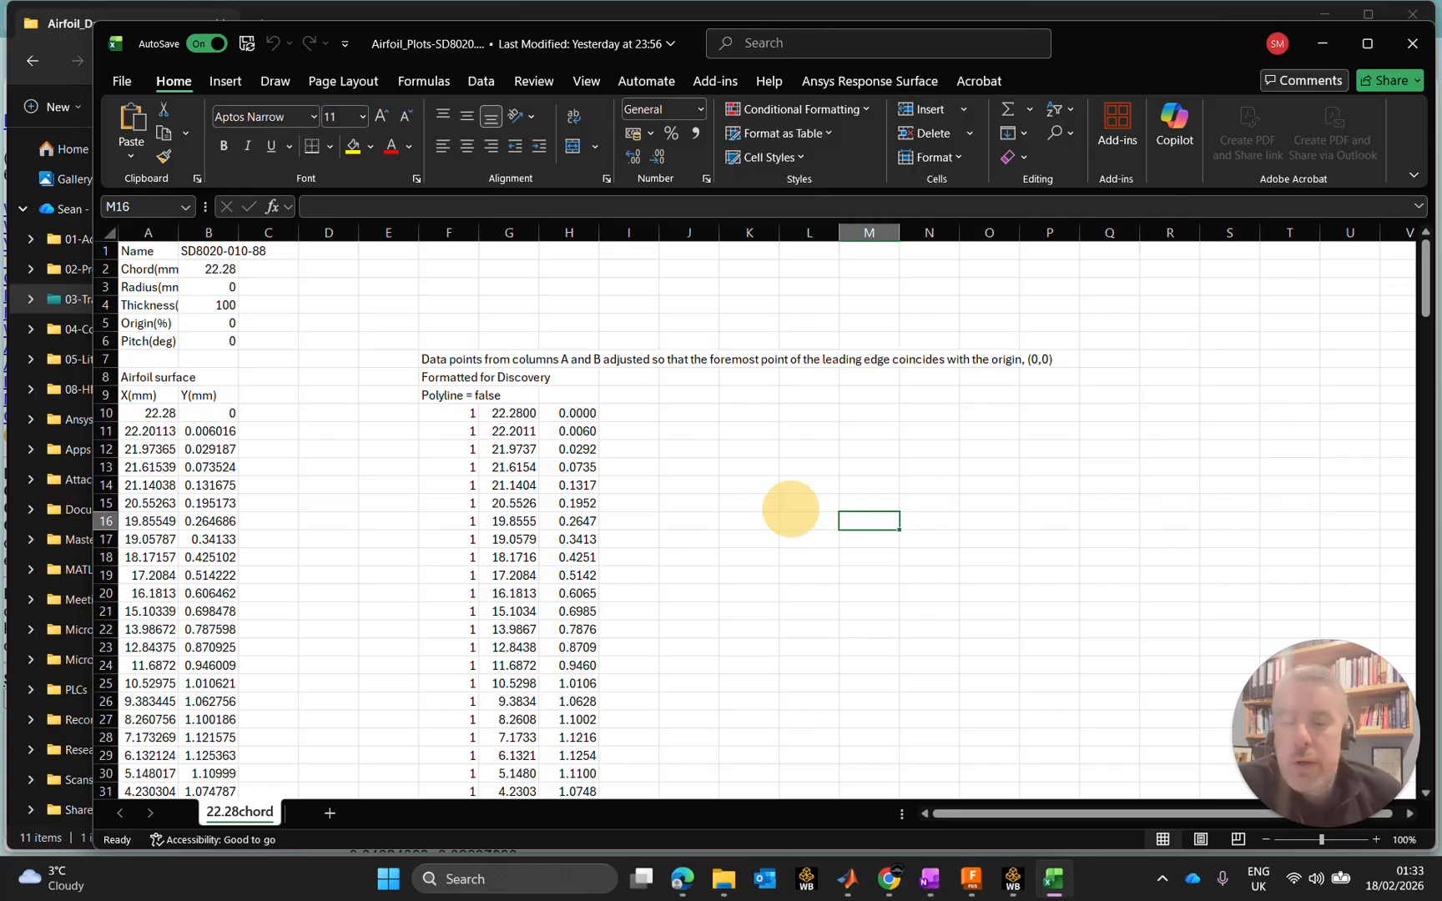
scroll(751, 517, down, 17)
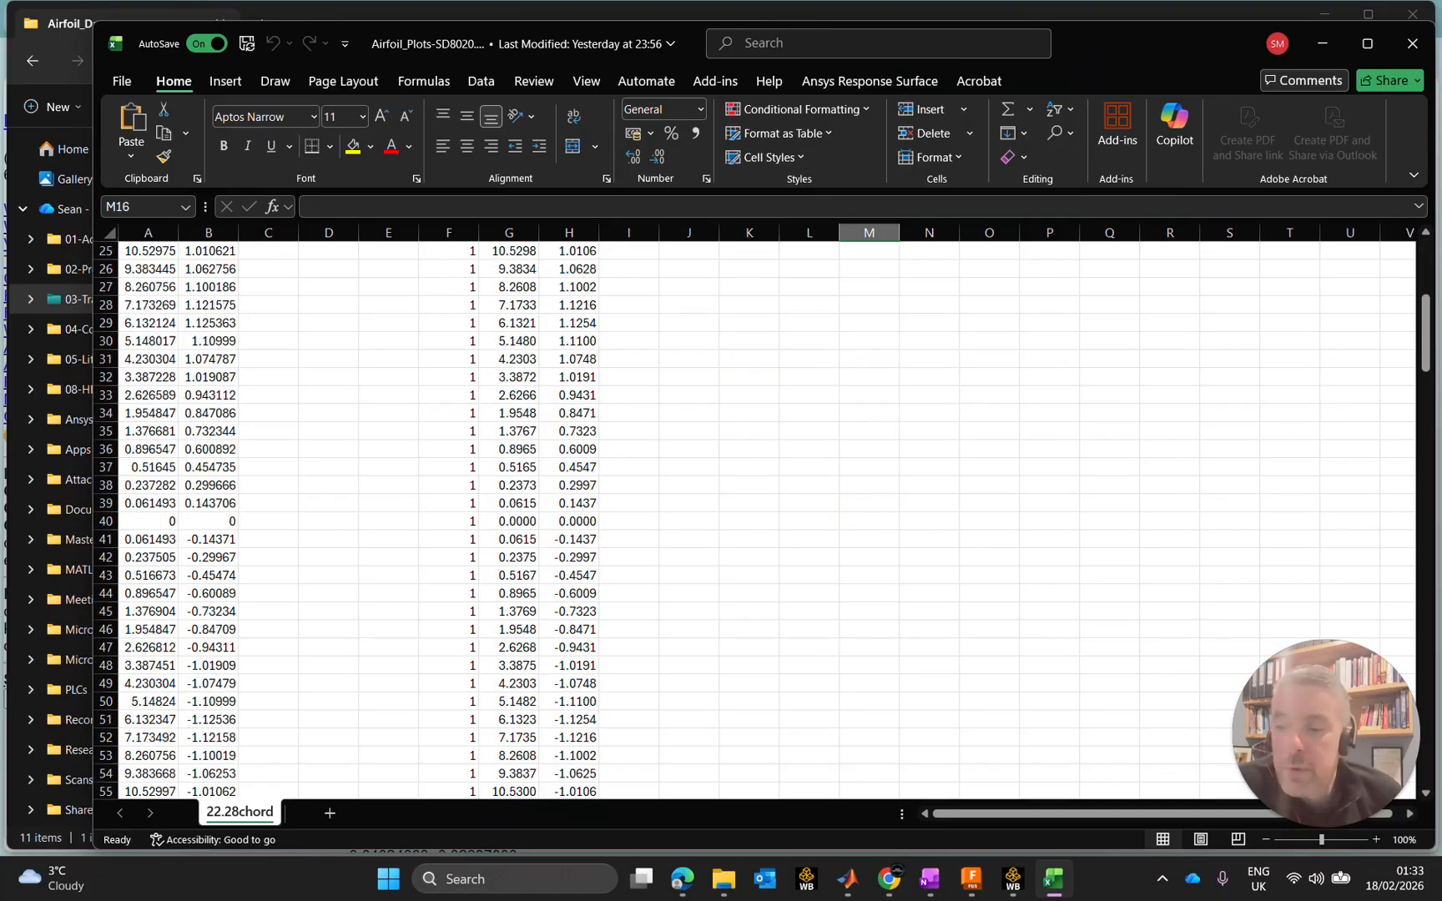
Step: Maximize the workbook window and enter the heading "Data organised for use in a SCRIPT file to generate airfoil profile in ACAD" in cell O7
scroll(751, 518, up, 17)
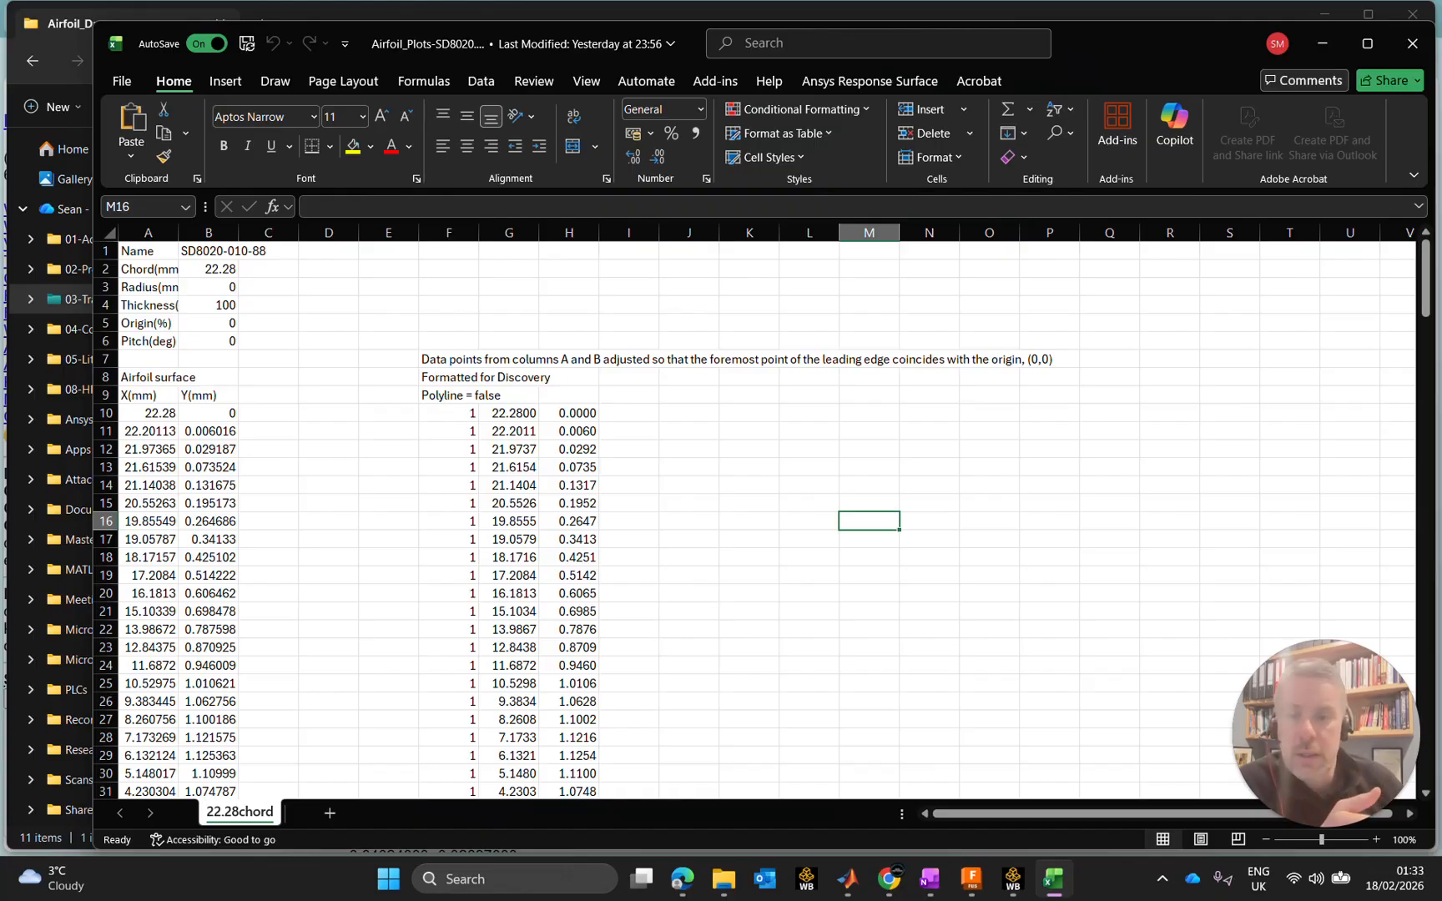
click(1355, 48)
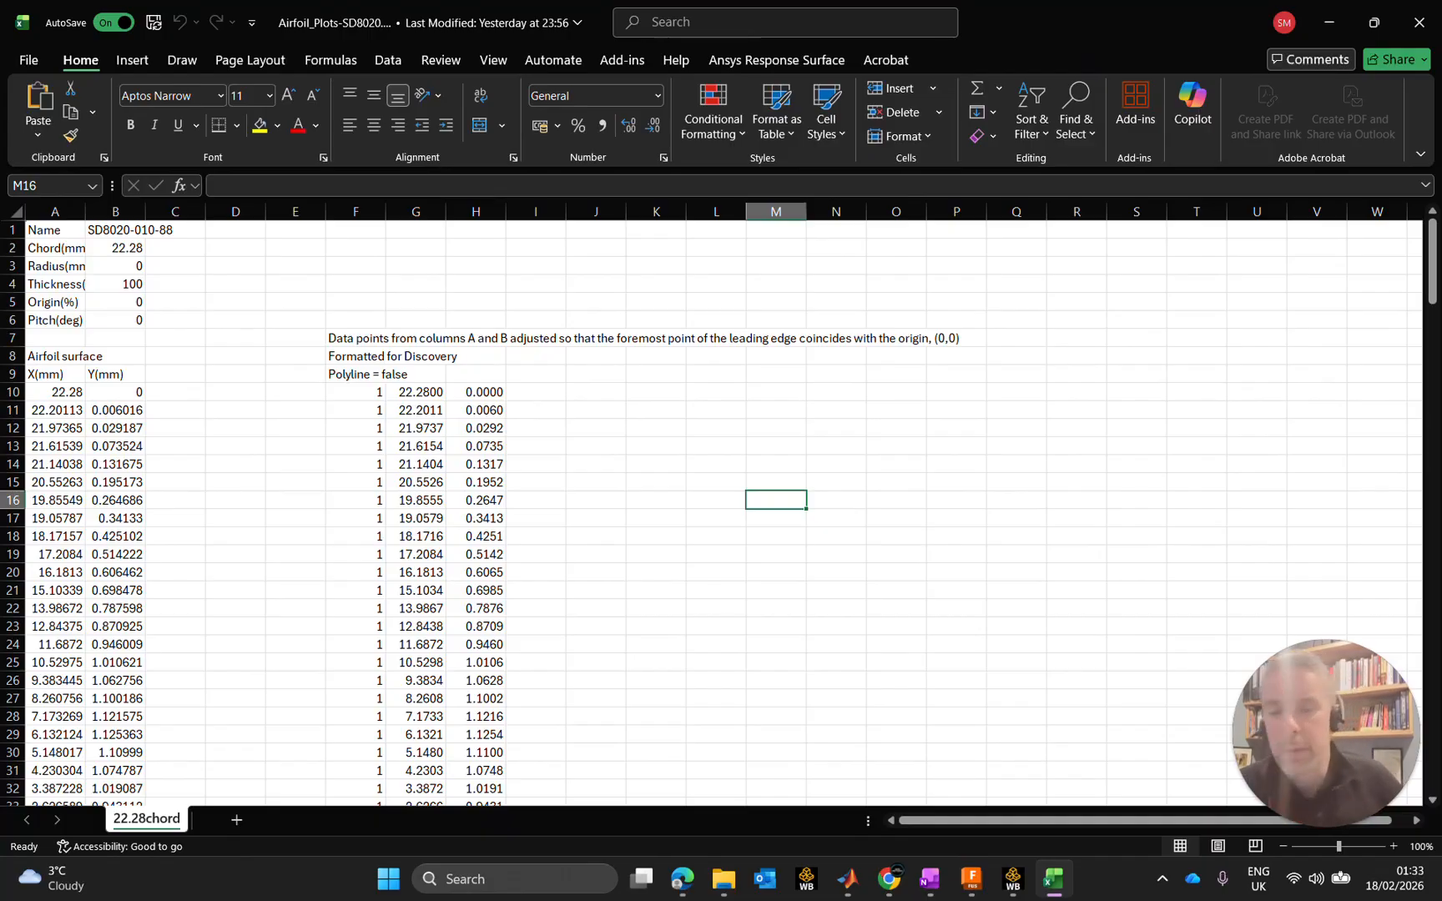
click(536, 392)
key(Right)
key(Right)
key(Right)
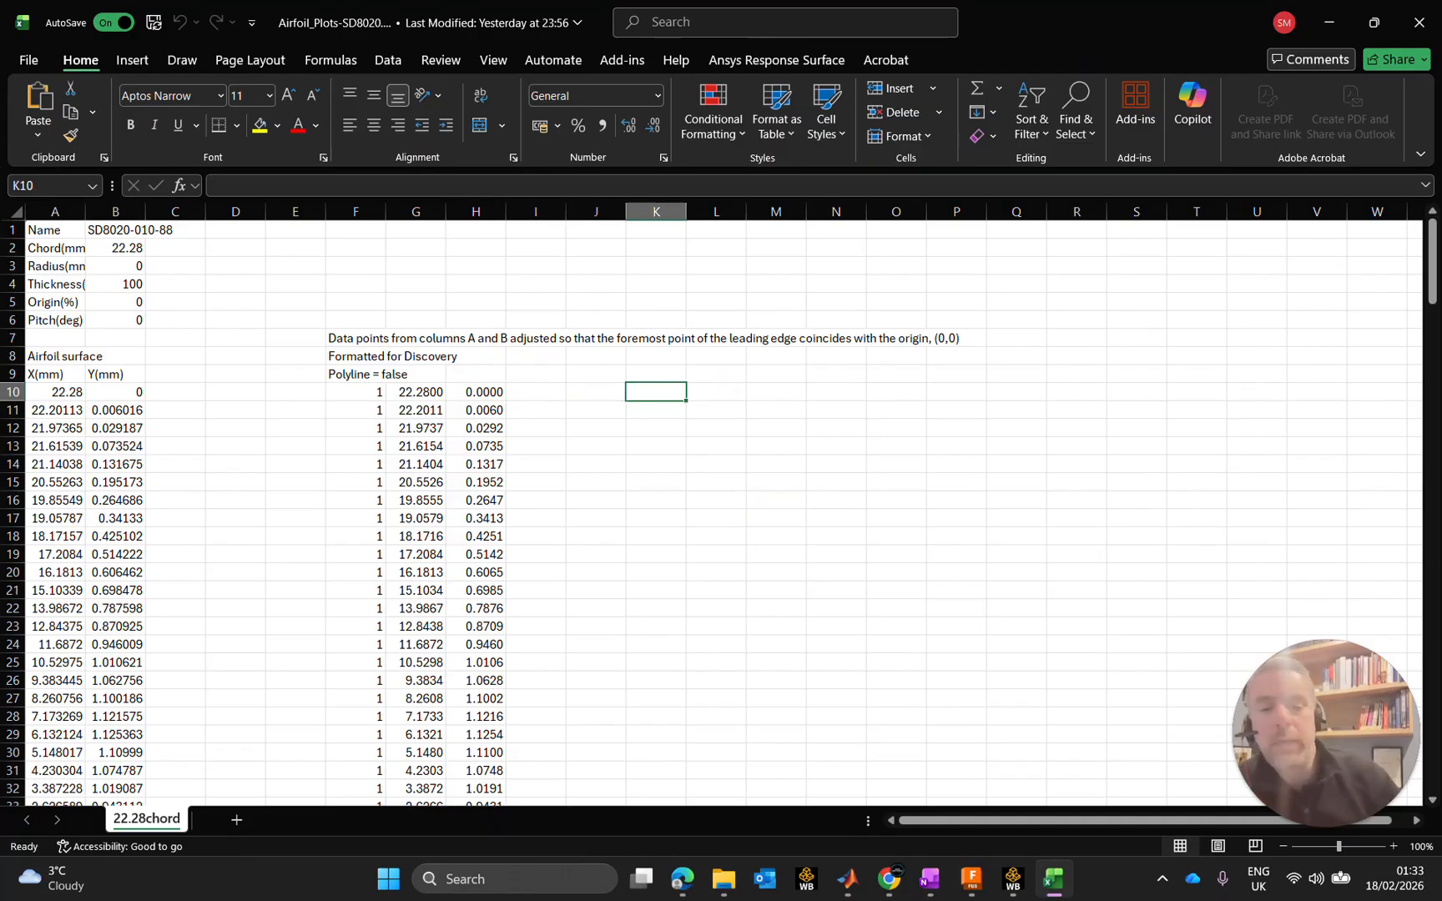
key(Right)
key(Right)
key(Right)
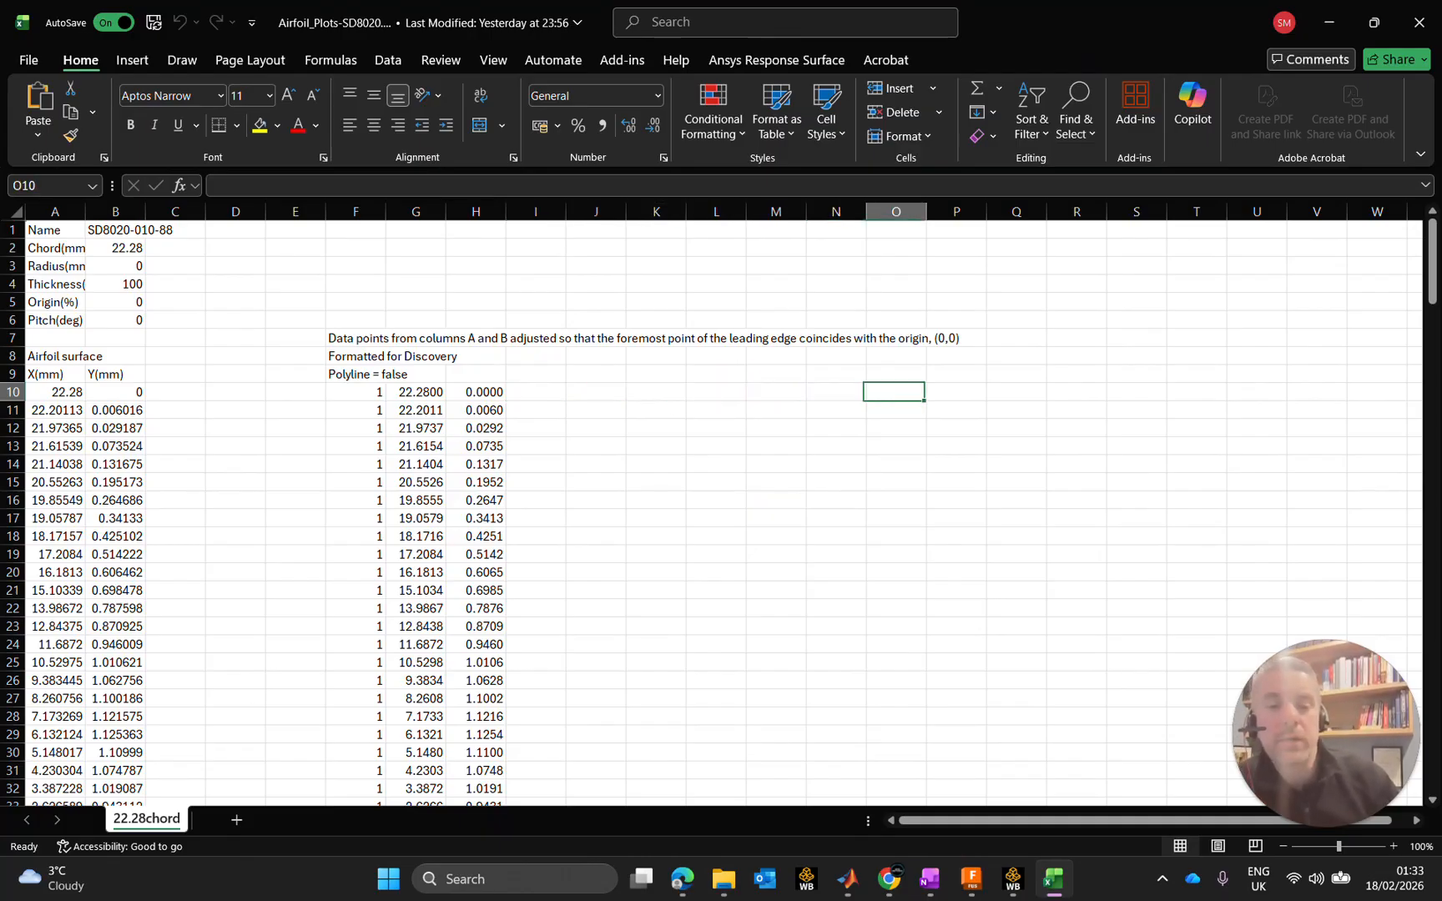
key(Up)
key(Up)
key(Up)
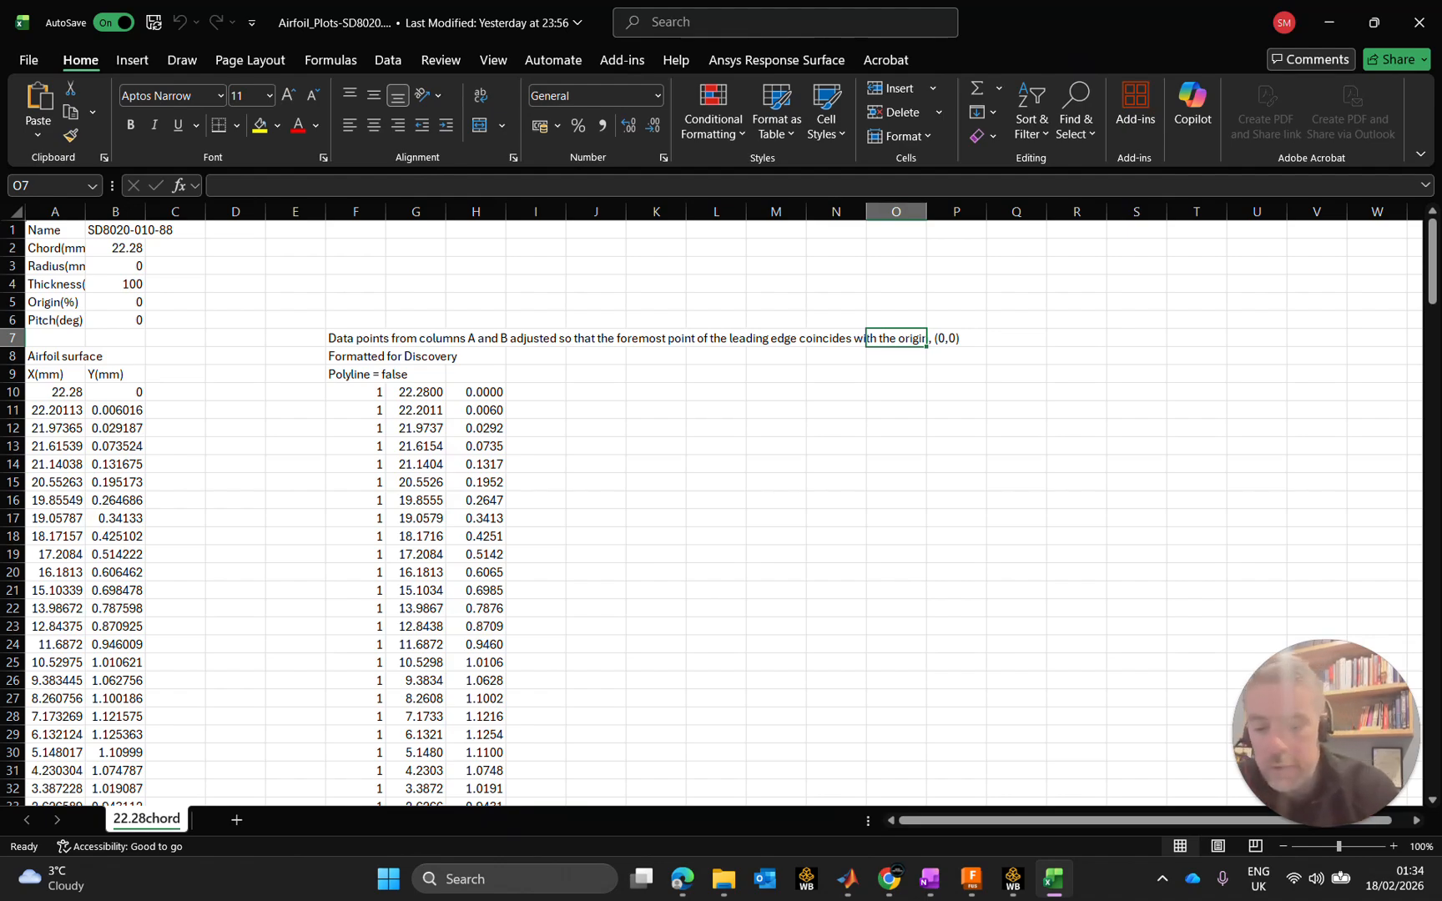
text(Data organised t)
key(BackSpace)
text(f)
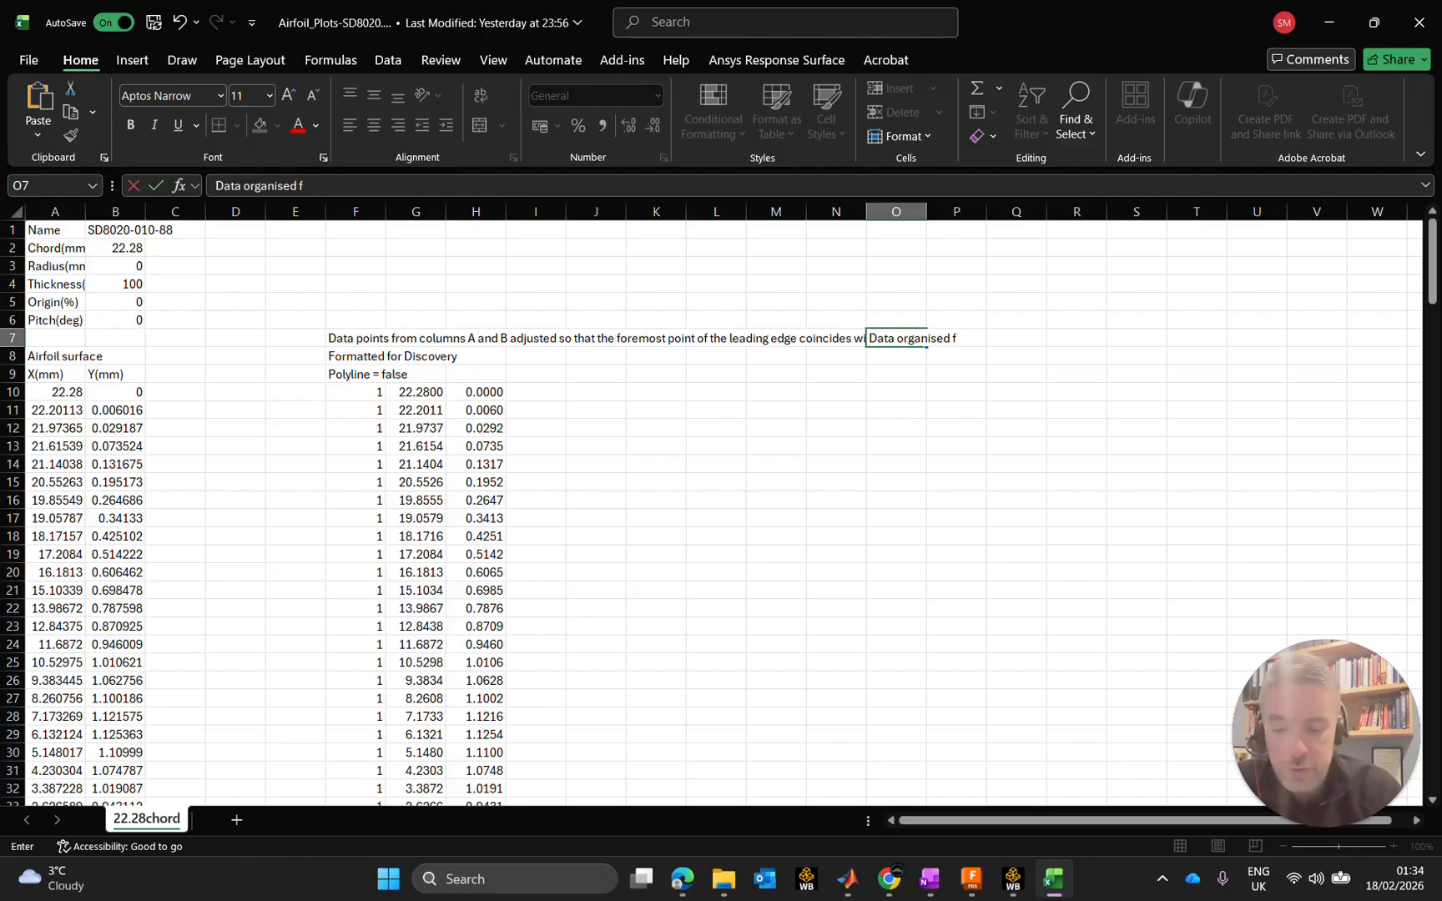
text(or use in a SRC)
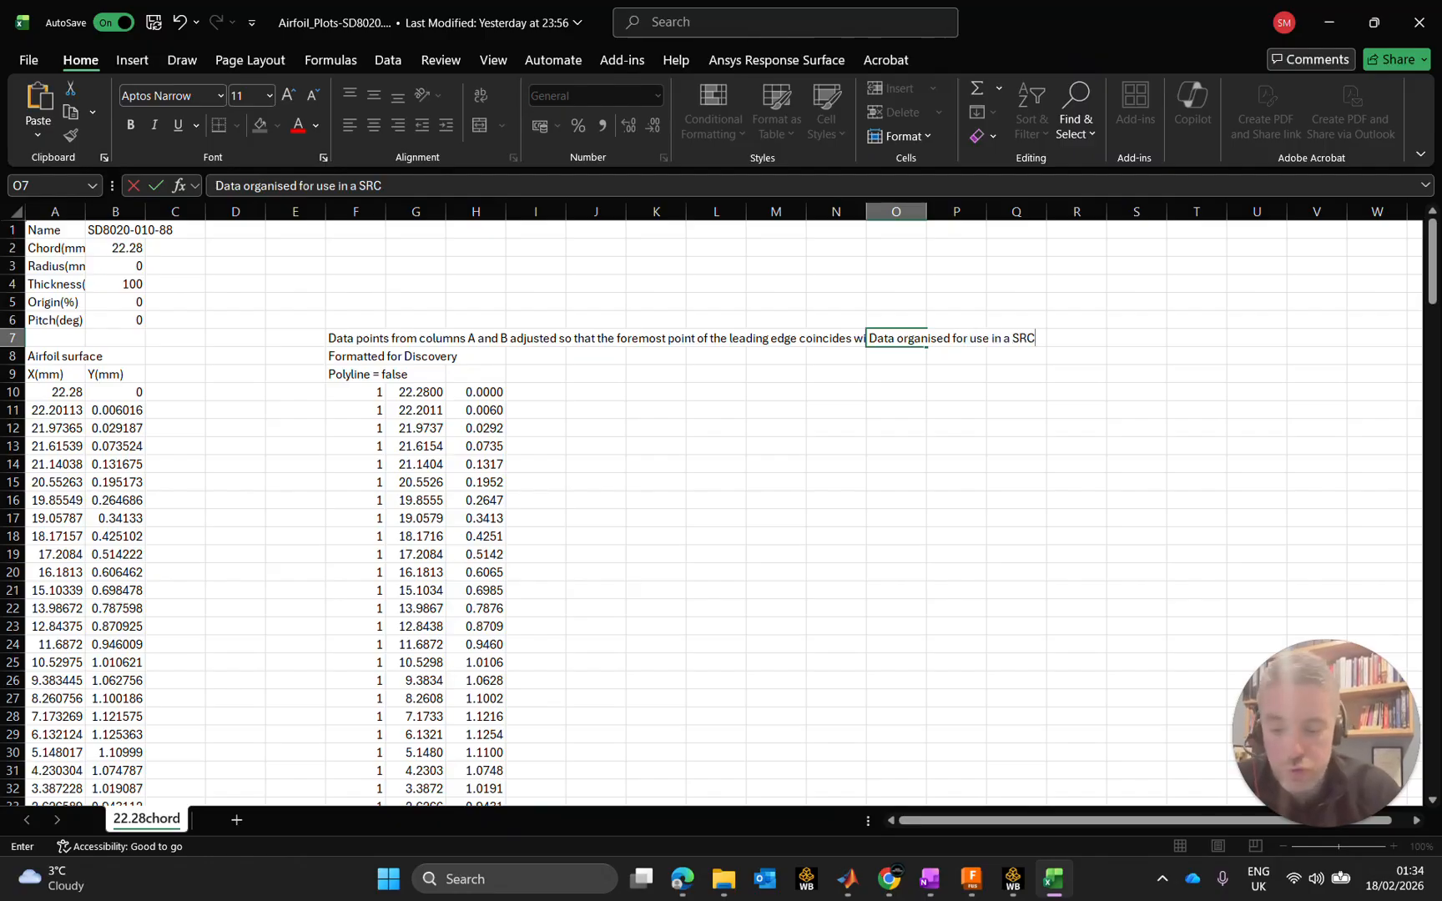
key(BackSpace)
key(BackSpace)
text(CR)
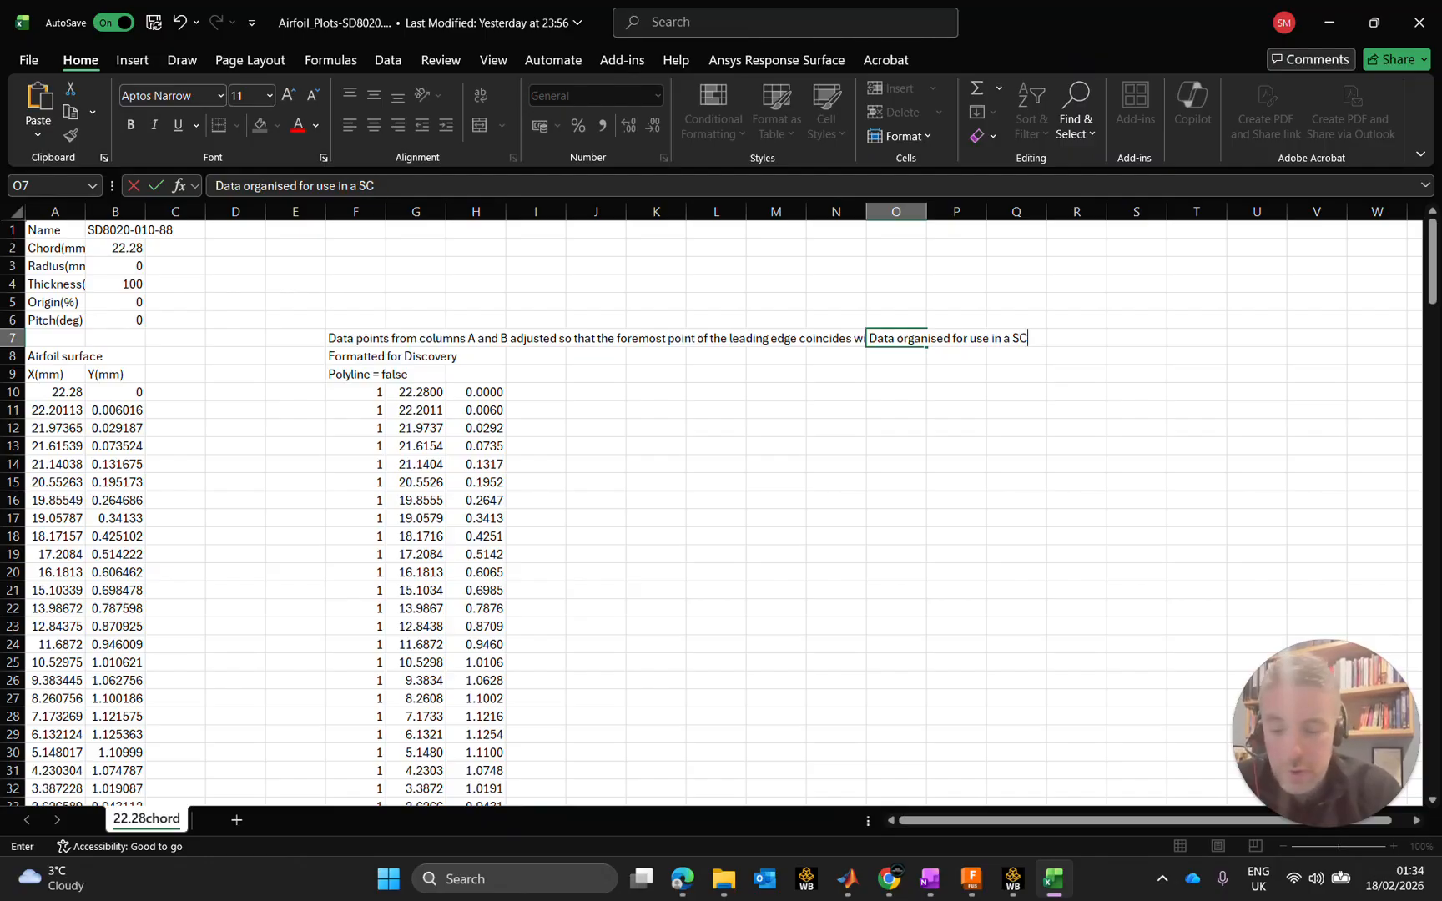
text(IPT file)
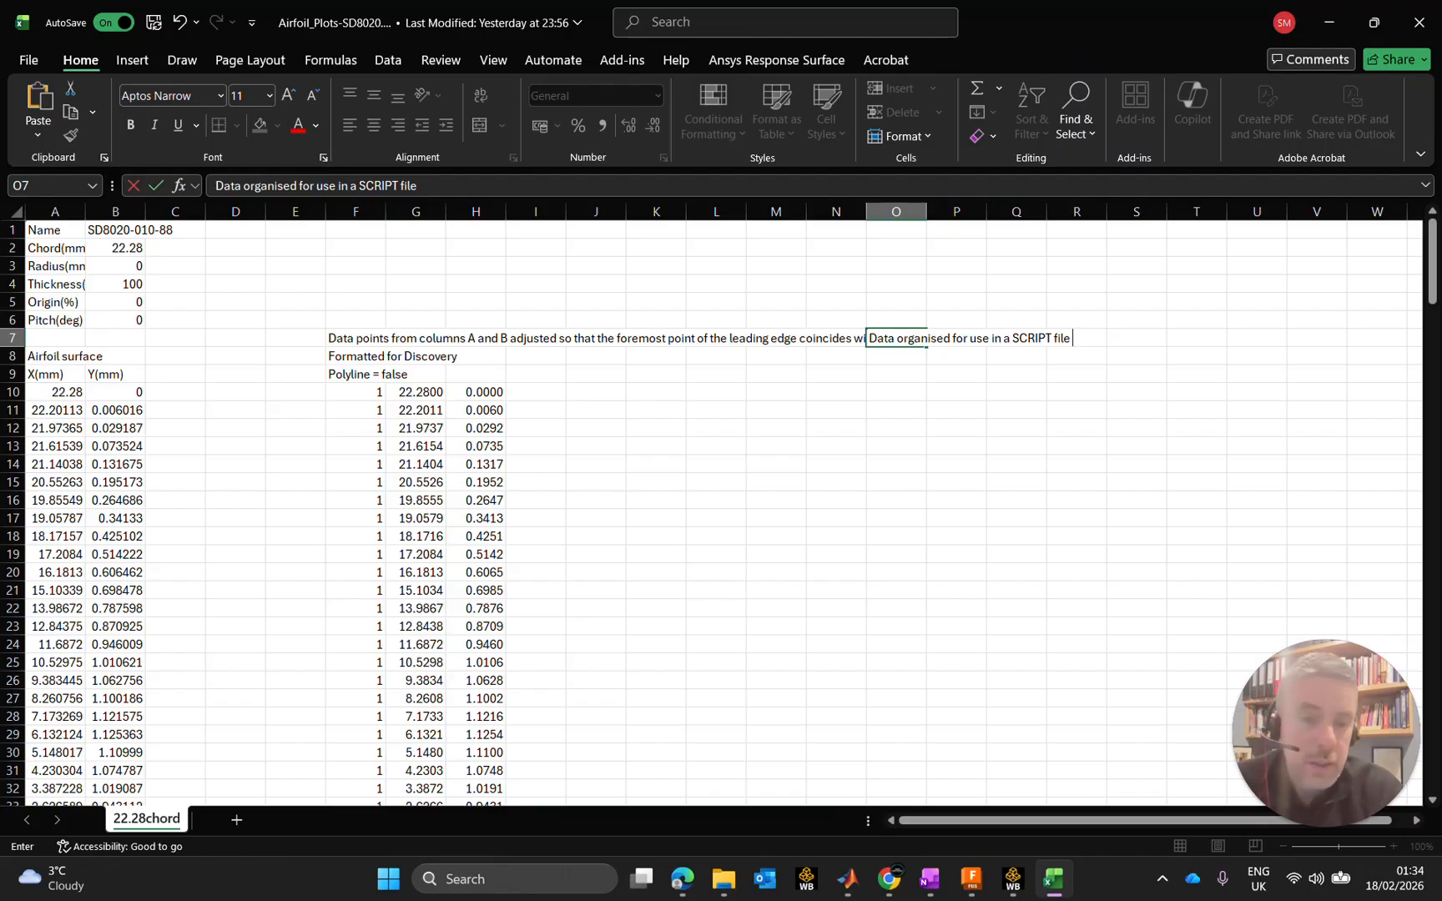
text(to)
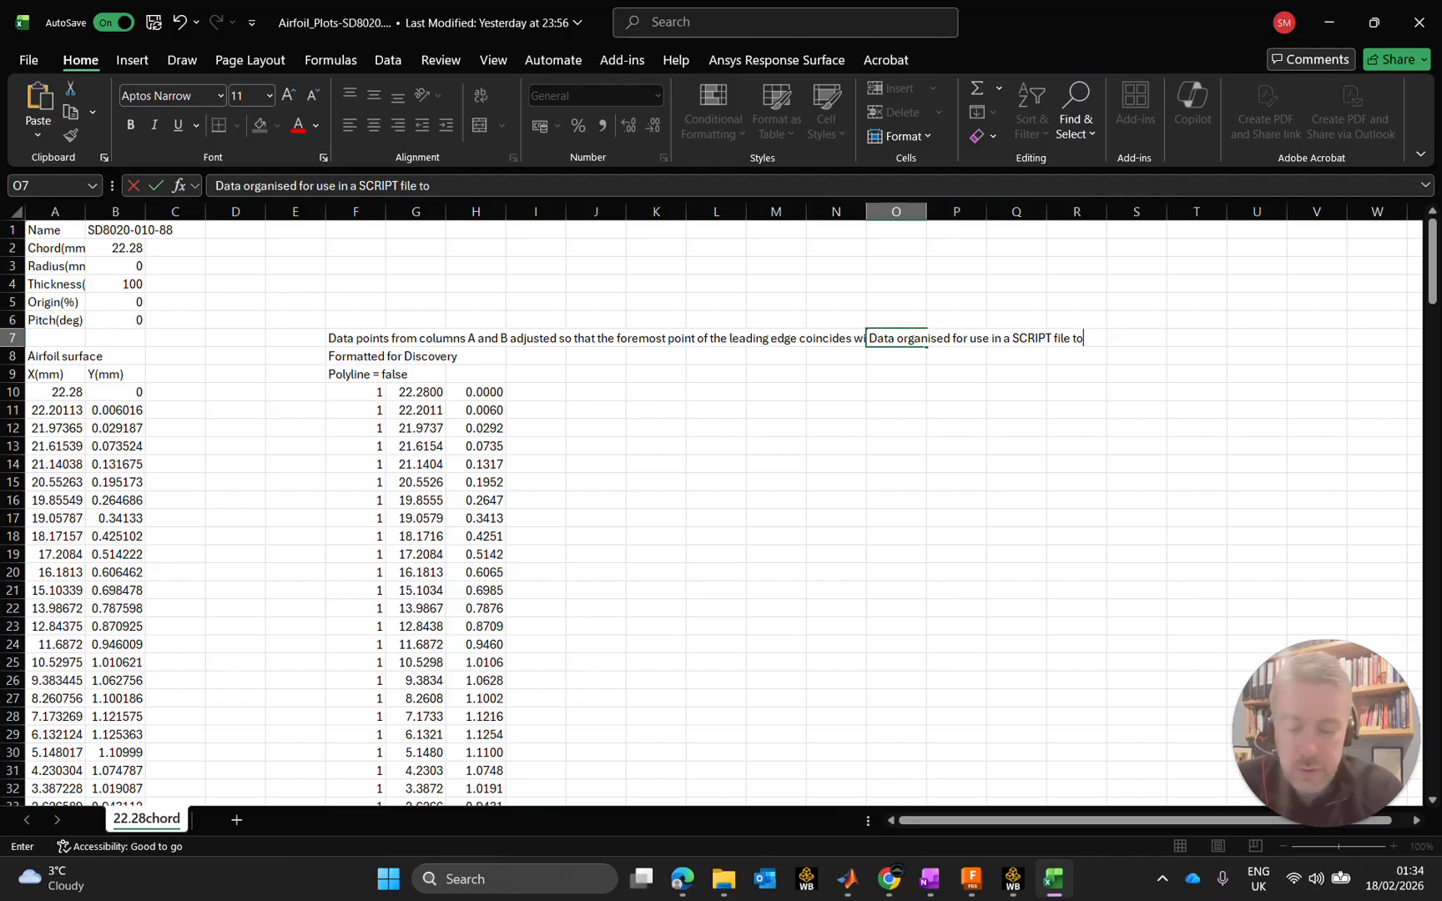
text( generate a)
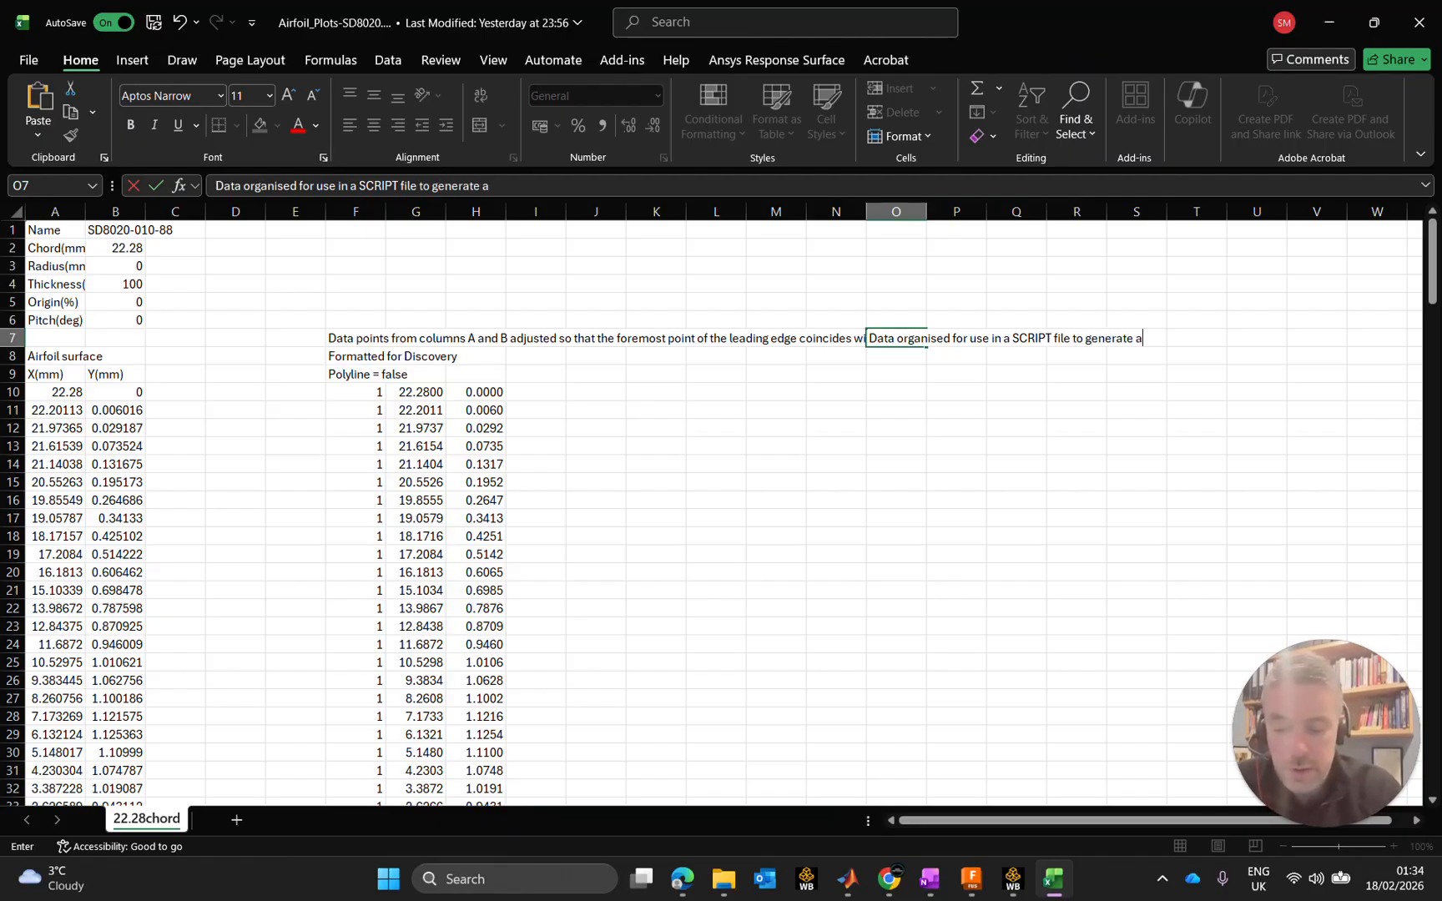
text(irfoil)
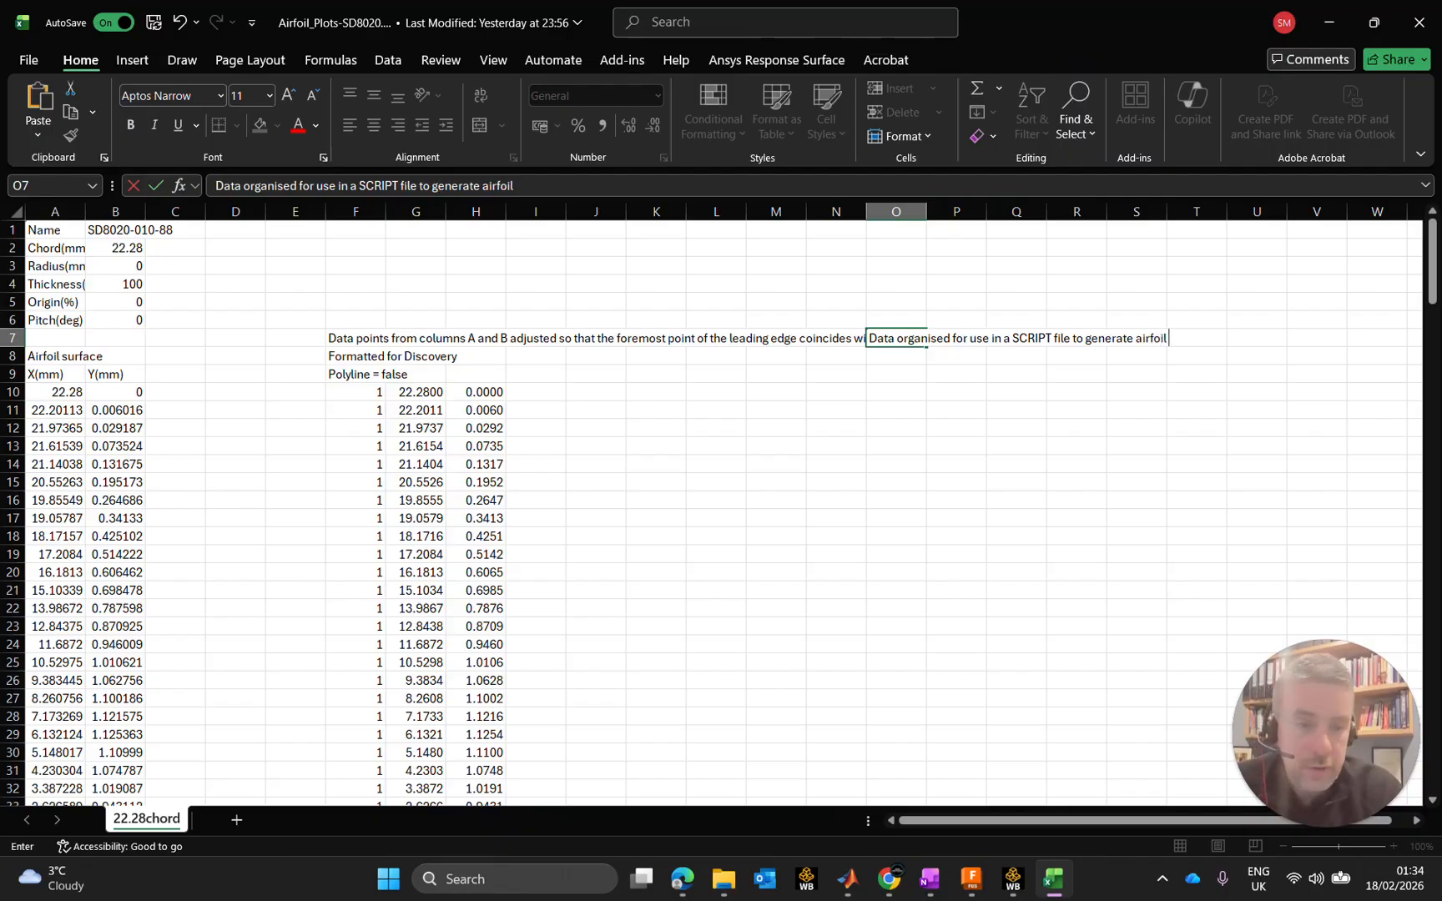
text( profile)
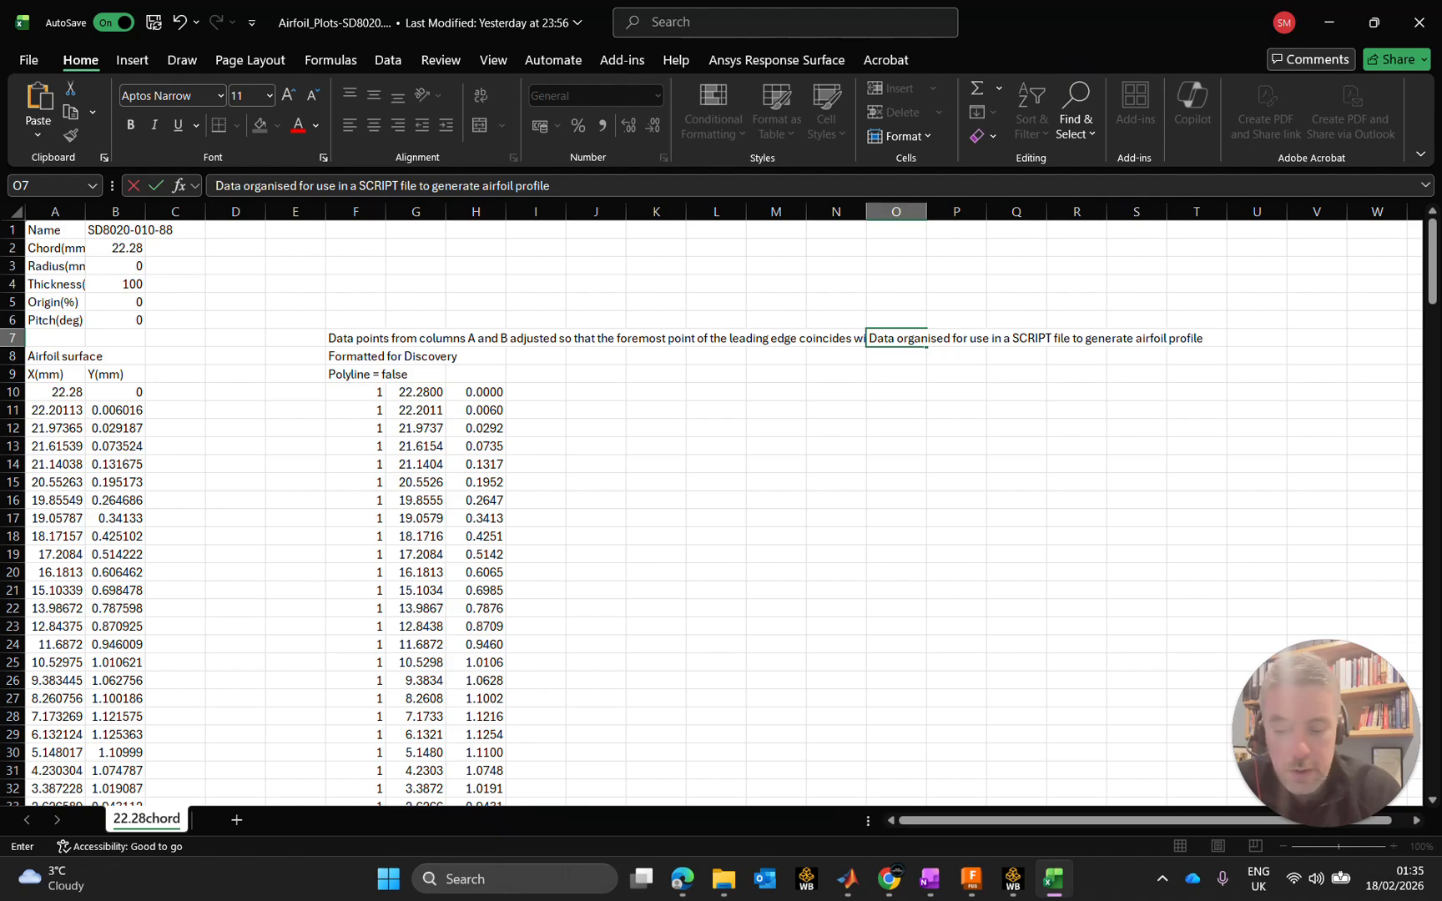
text( in ACA)
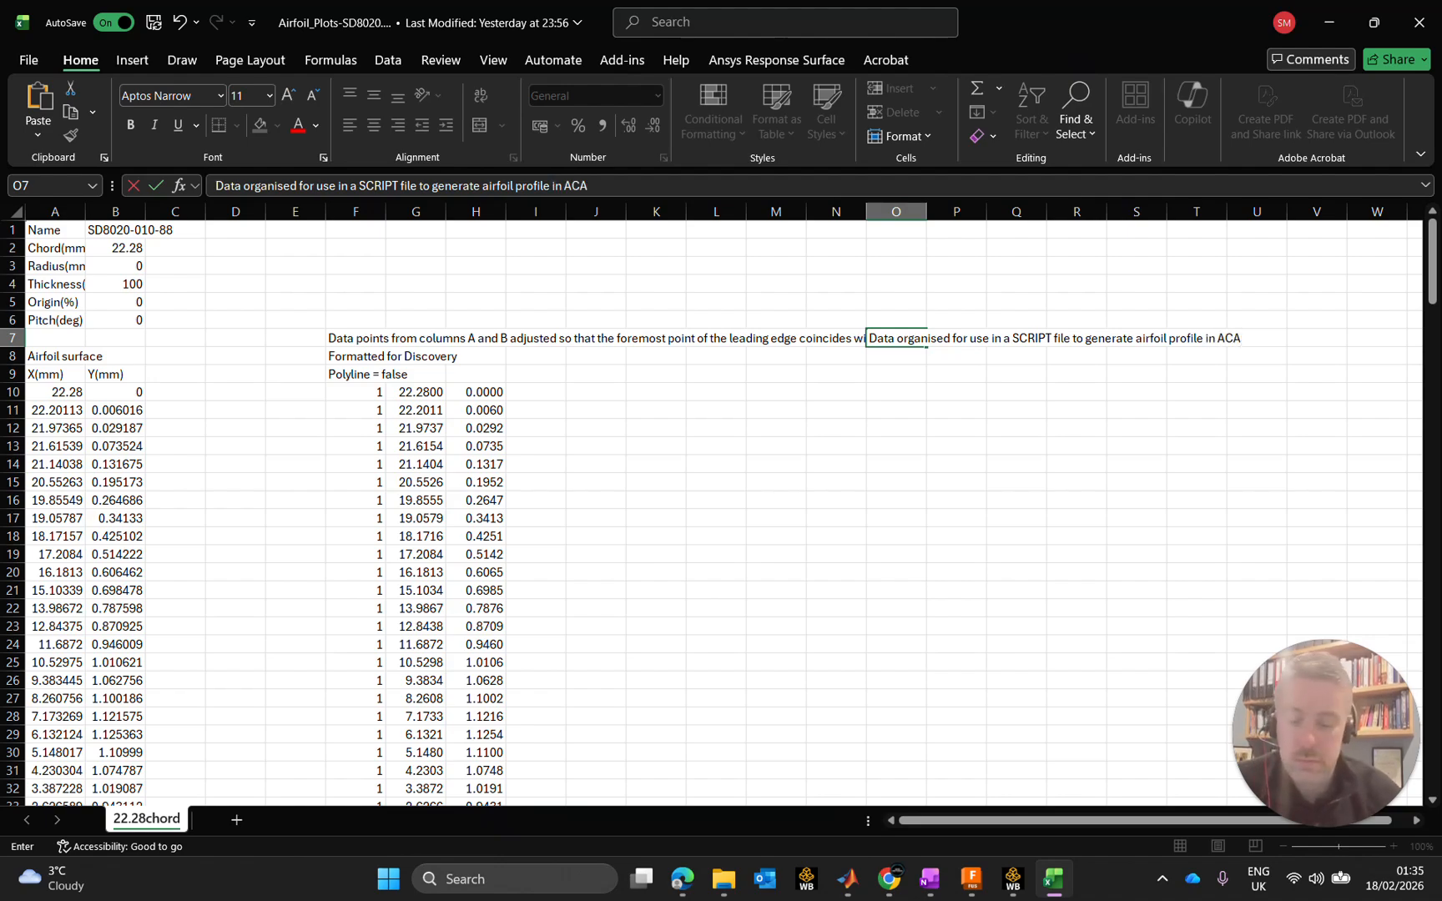
text(D)
key(Return)
Step: Begin a formula in cell O10 that joins the text "POINT ", the G10 coordinate, a comma and the H10 coordinate: ="POINT "&G10&","&H10
key(Down)
key(Down)
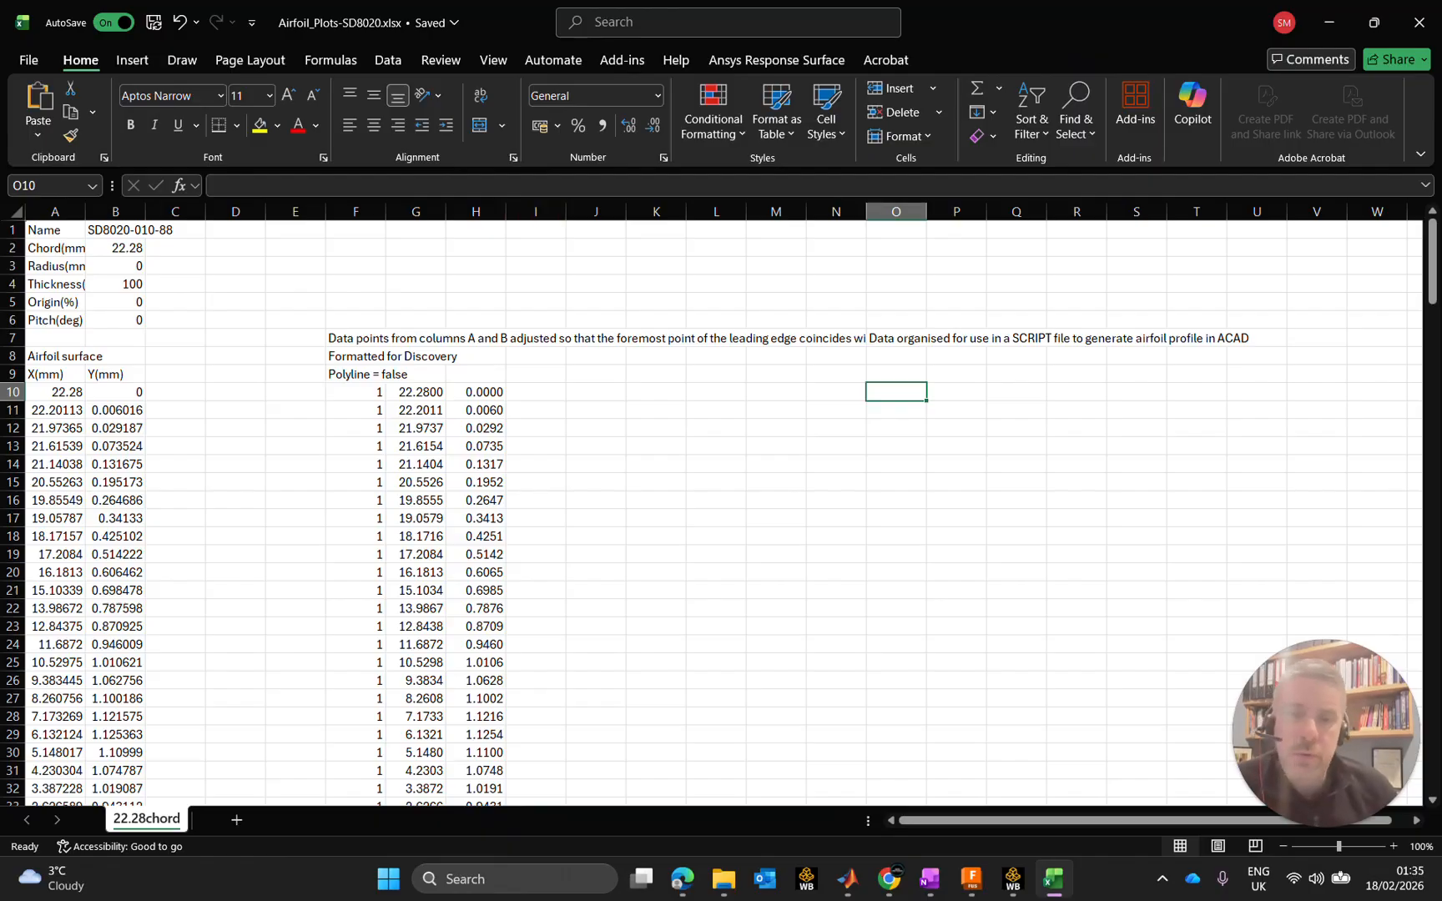
click(541, 185)
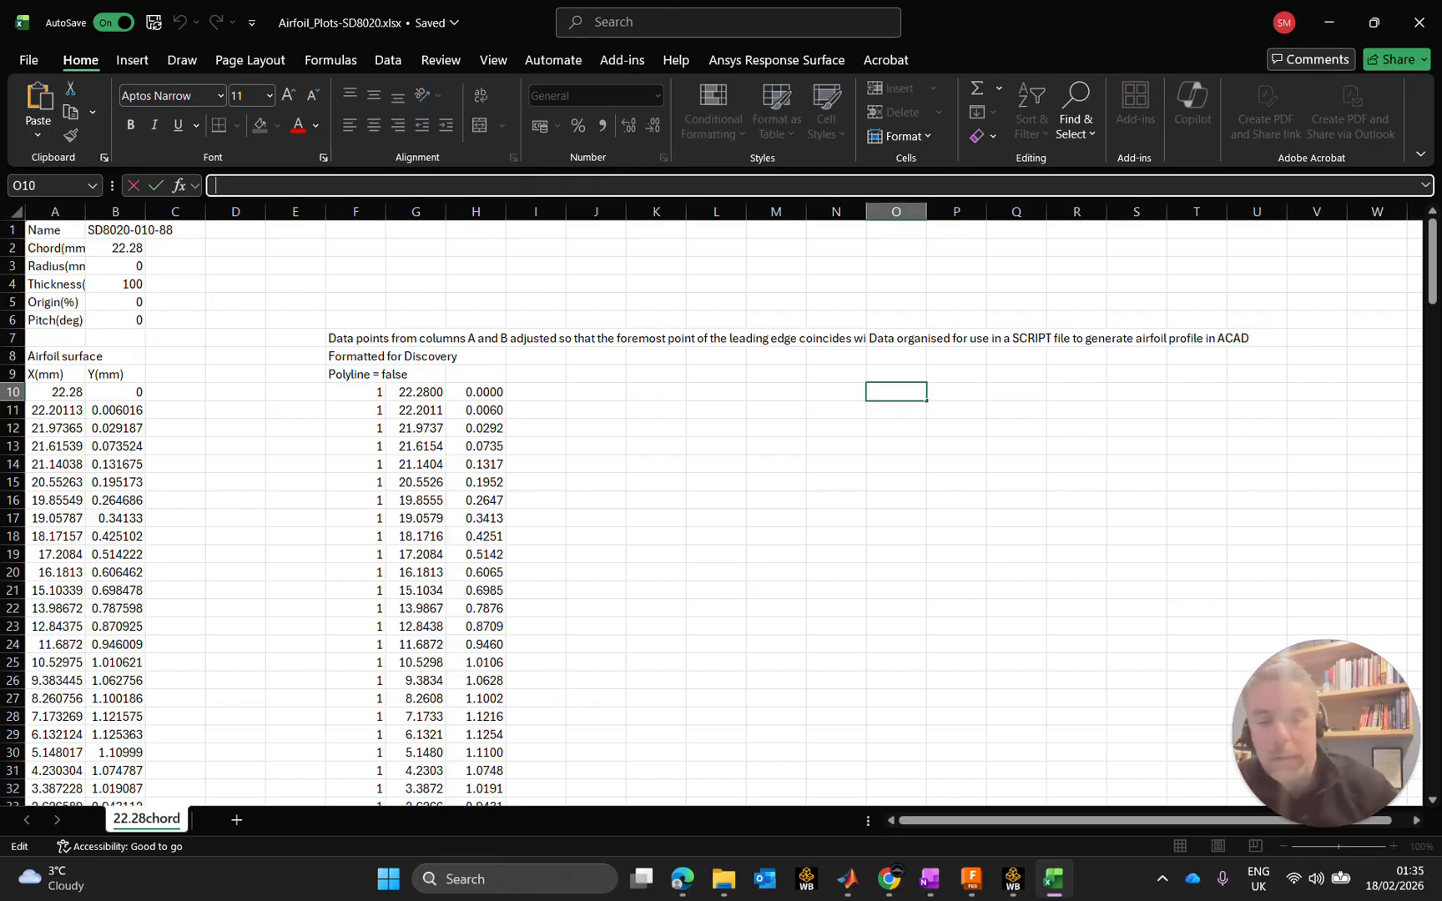
text(=)
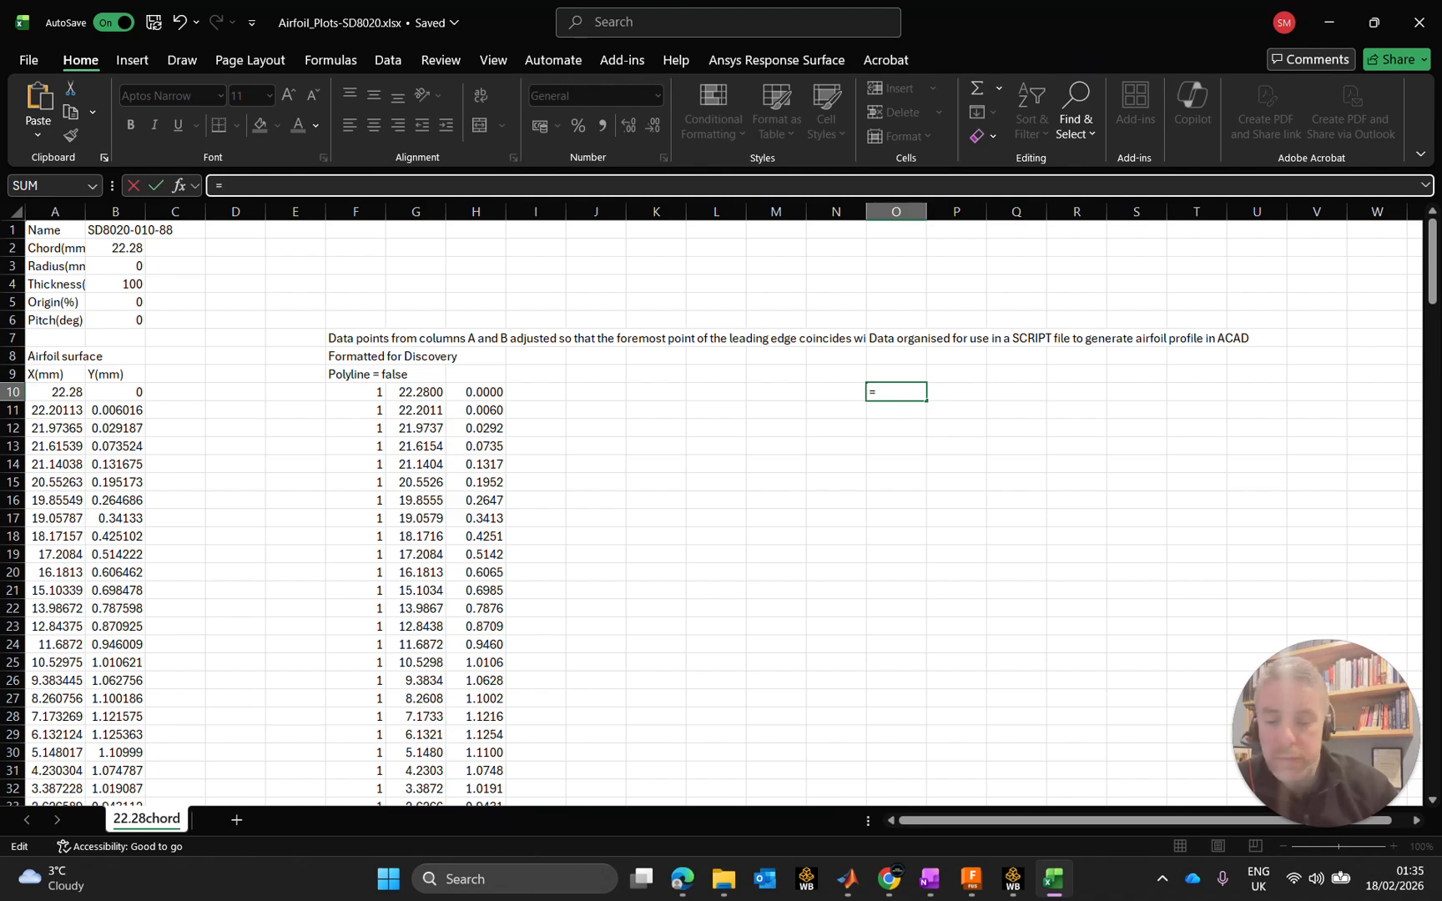
text(")
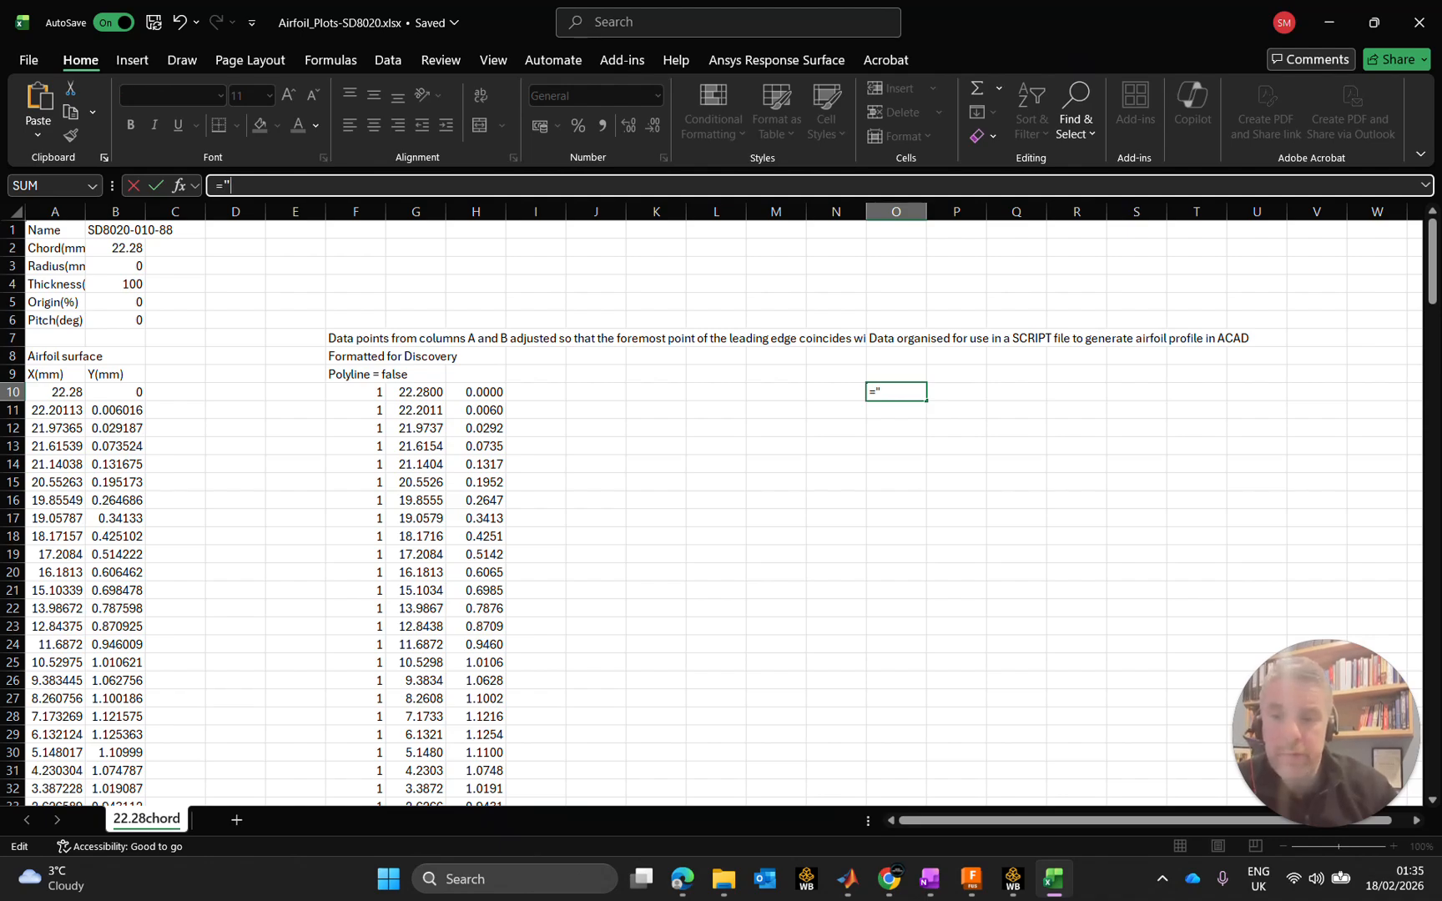
text(POINT)
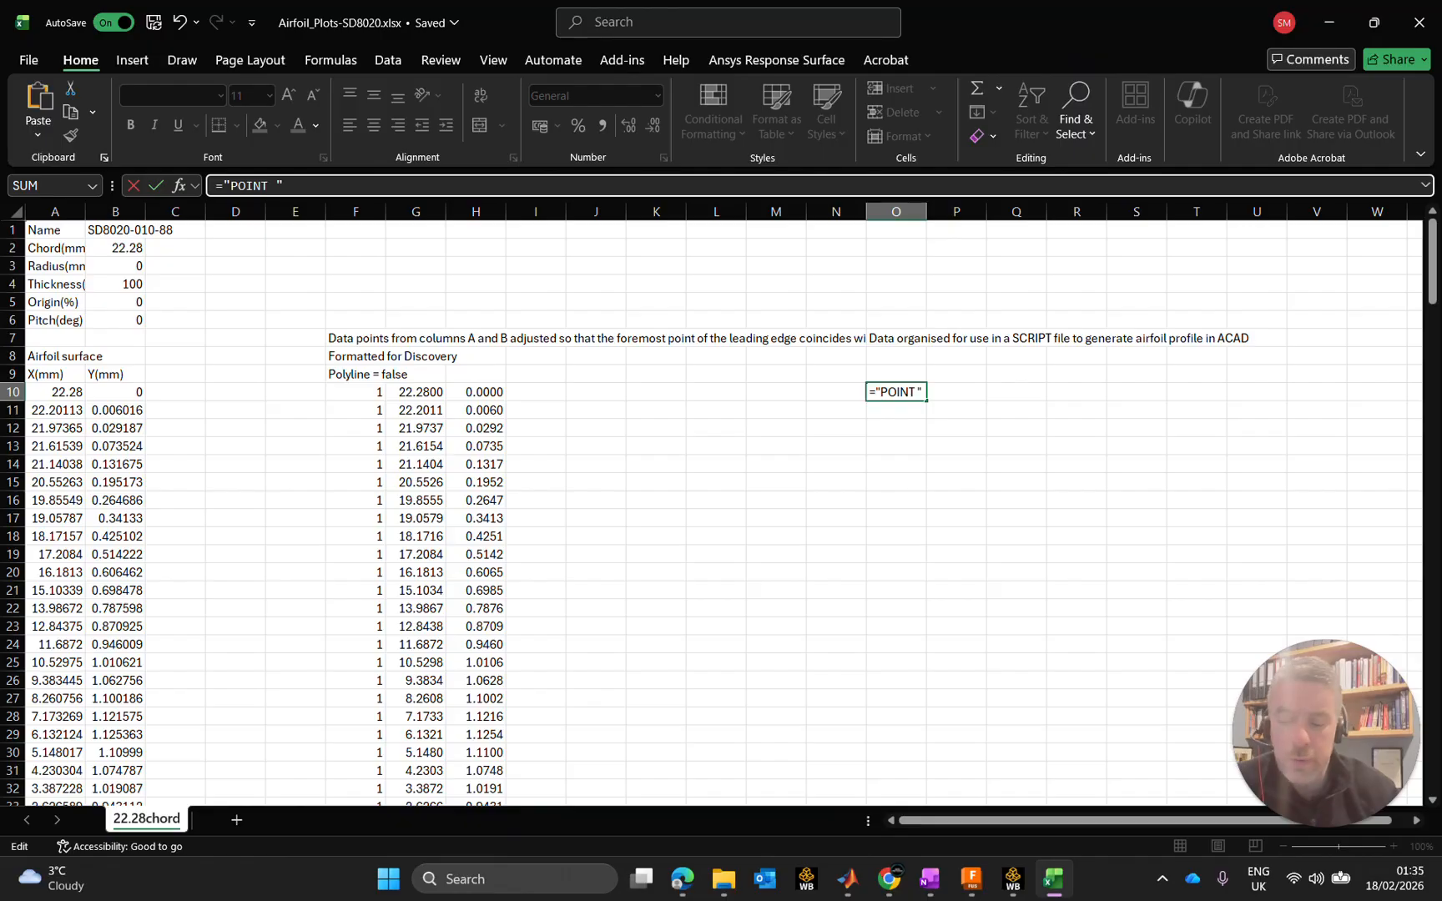
text(&)
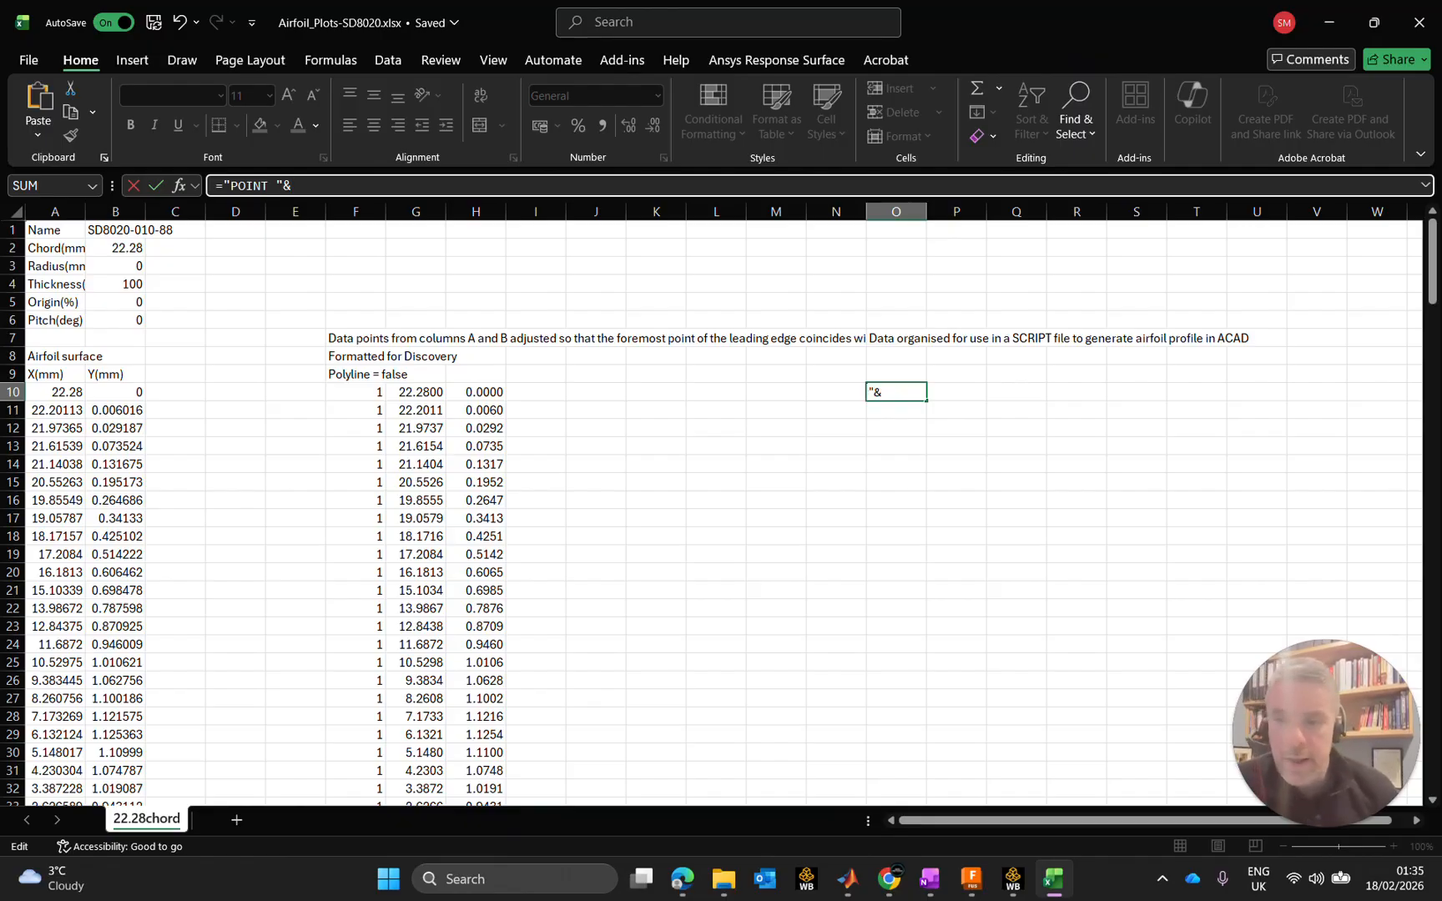
click(416, 392)
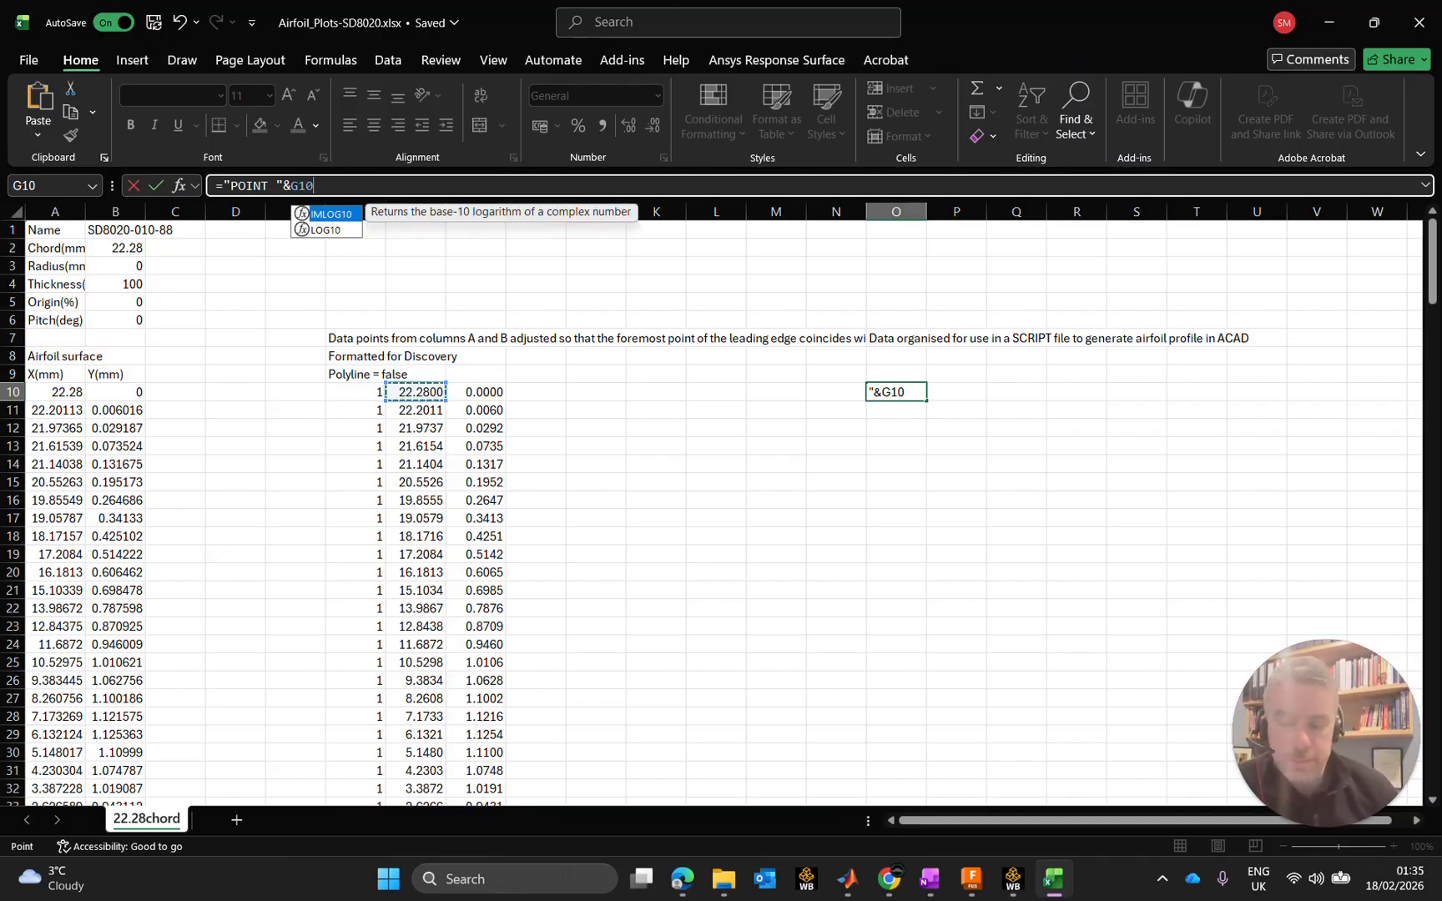
text(&)
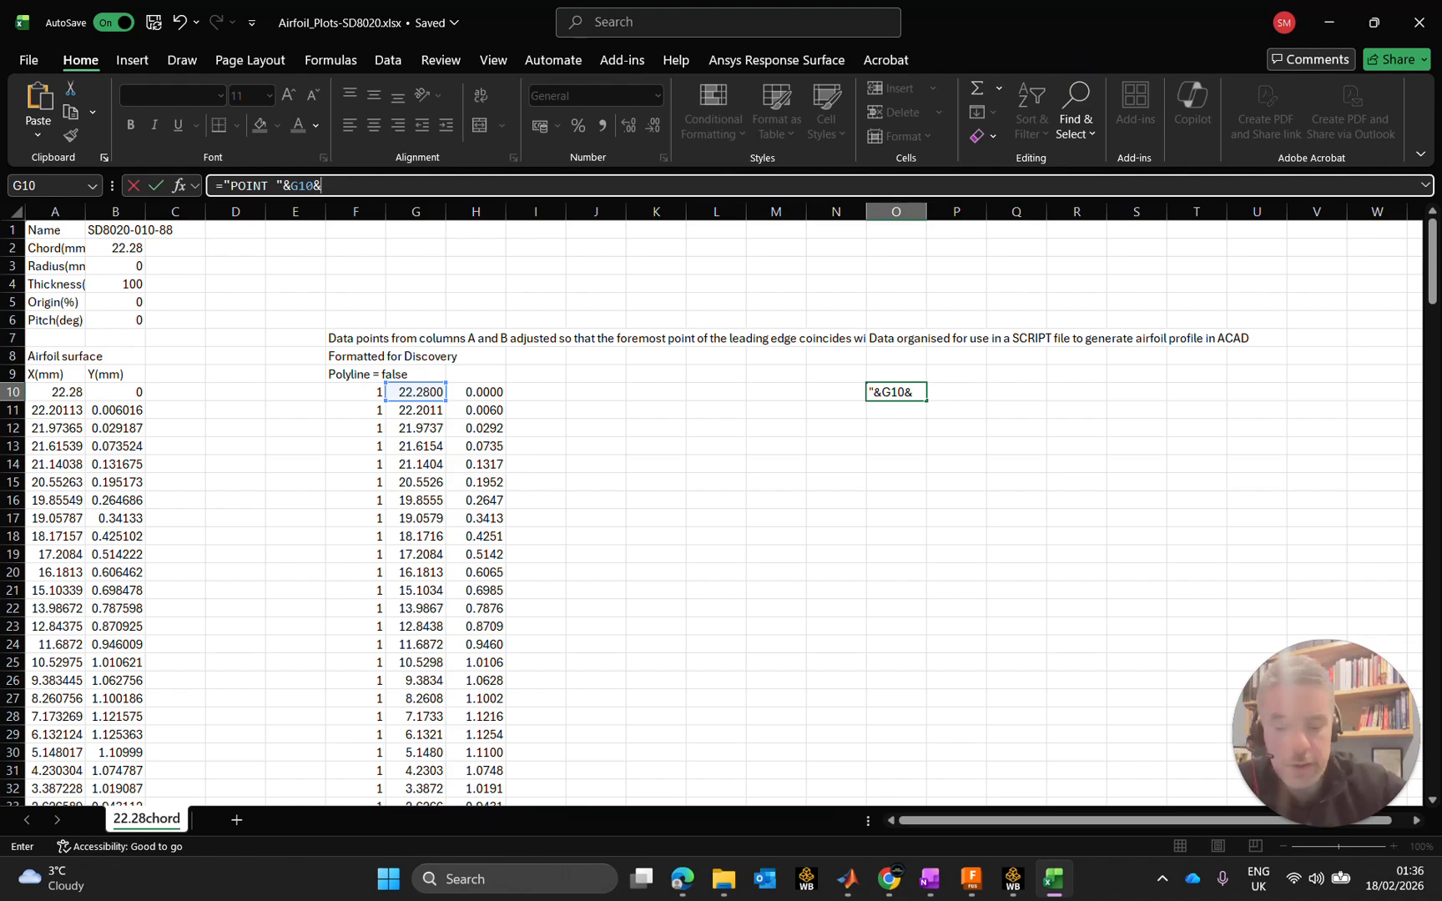
text(")
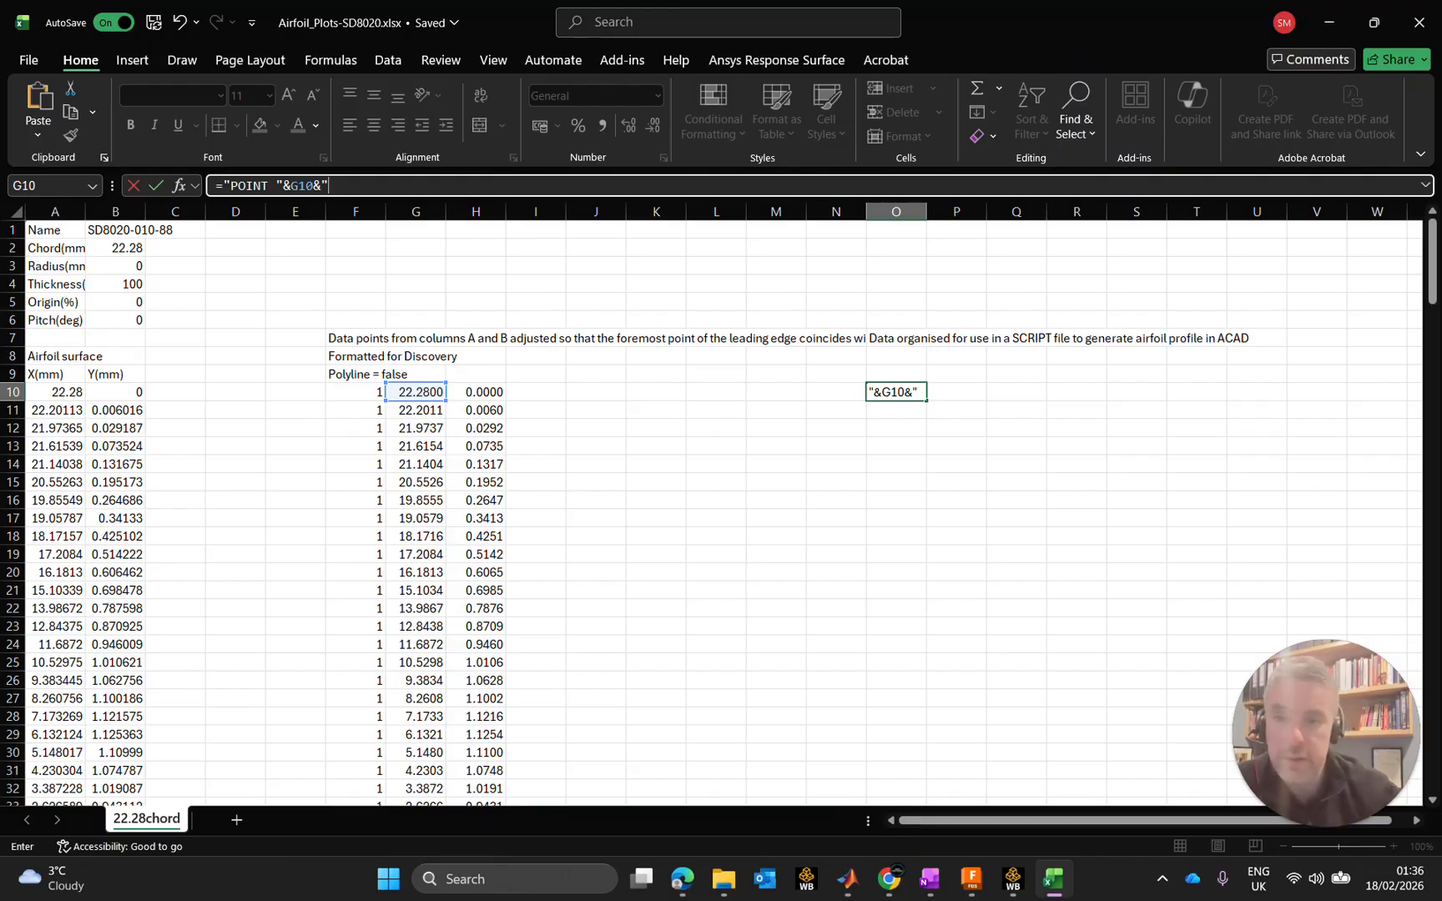
text(,)
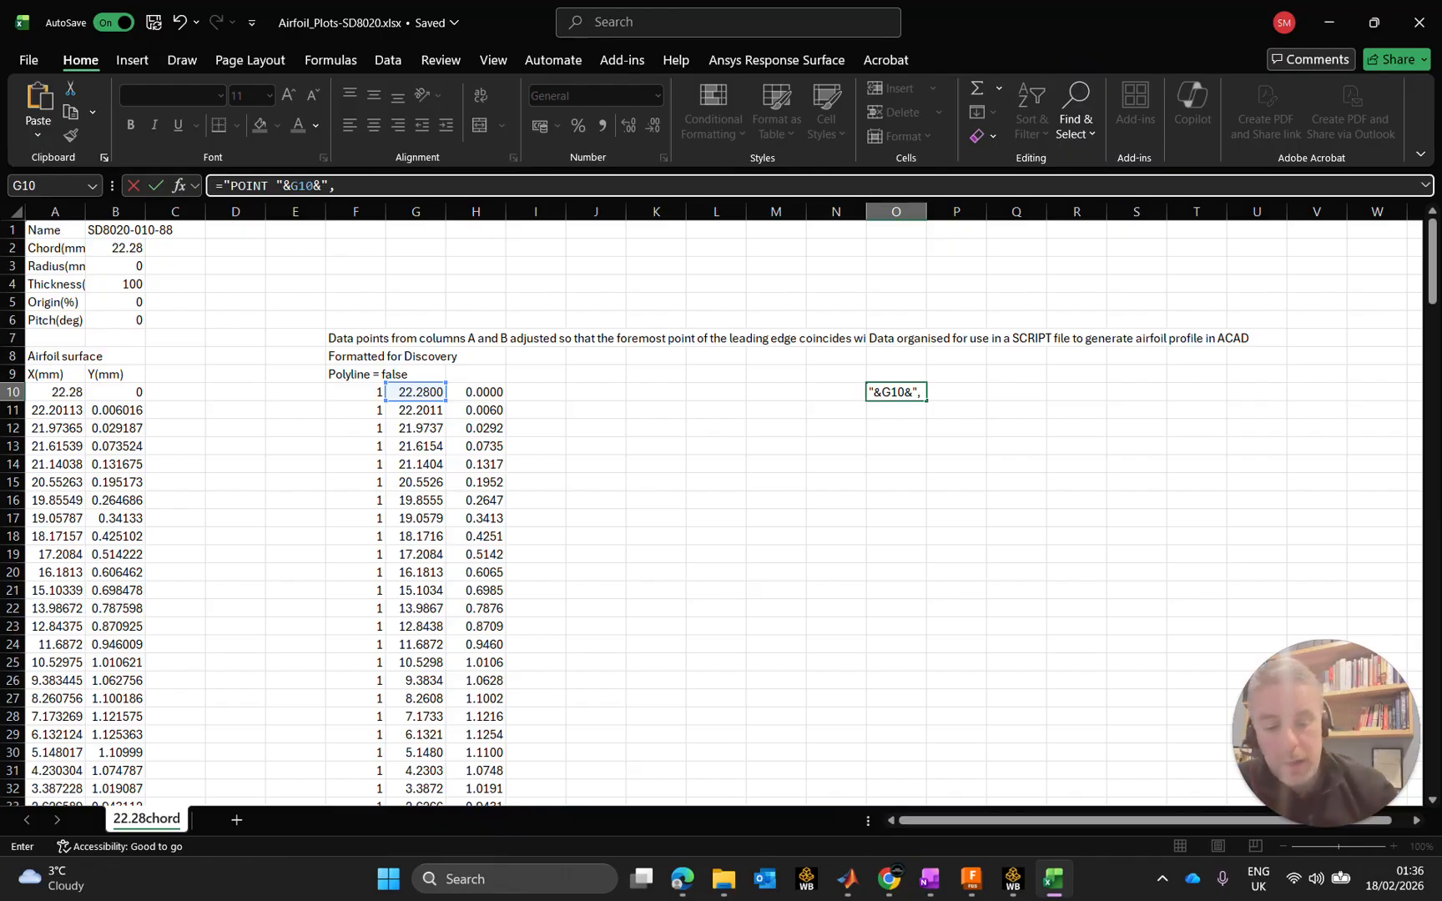
text(")
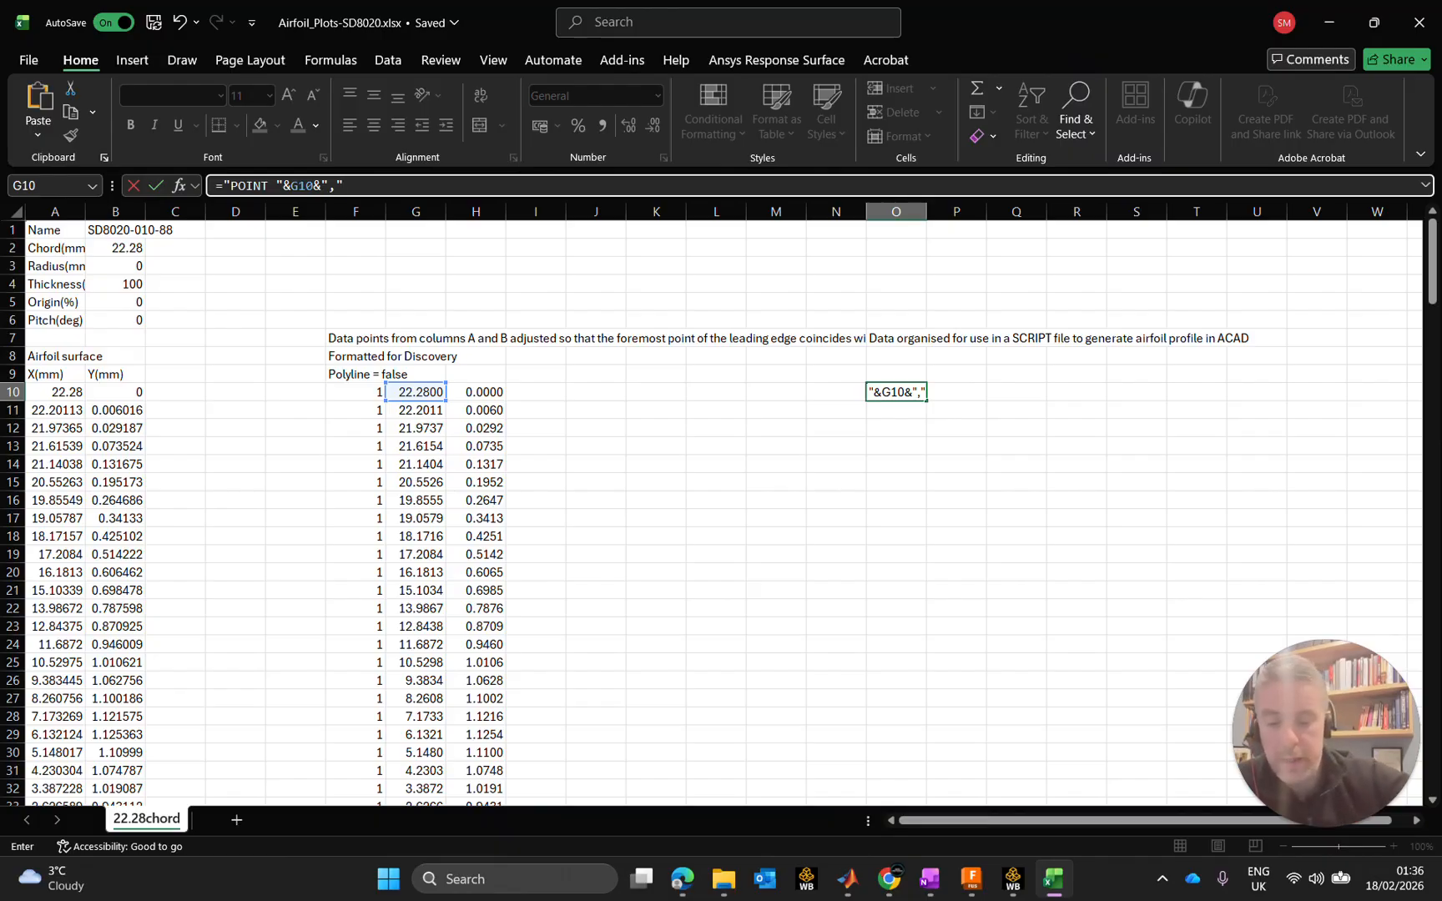
text(&)
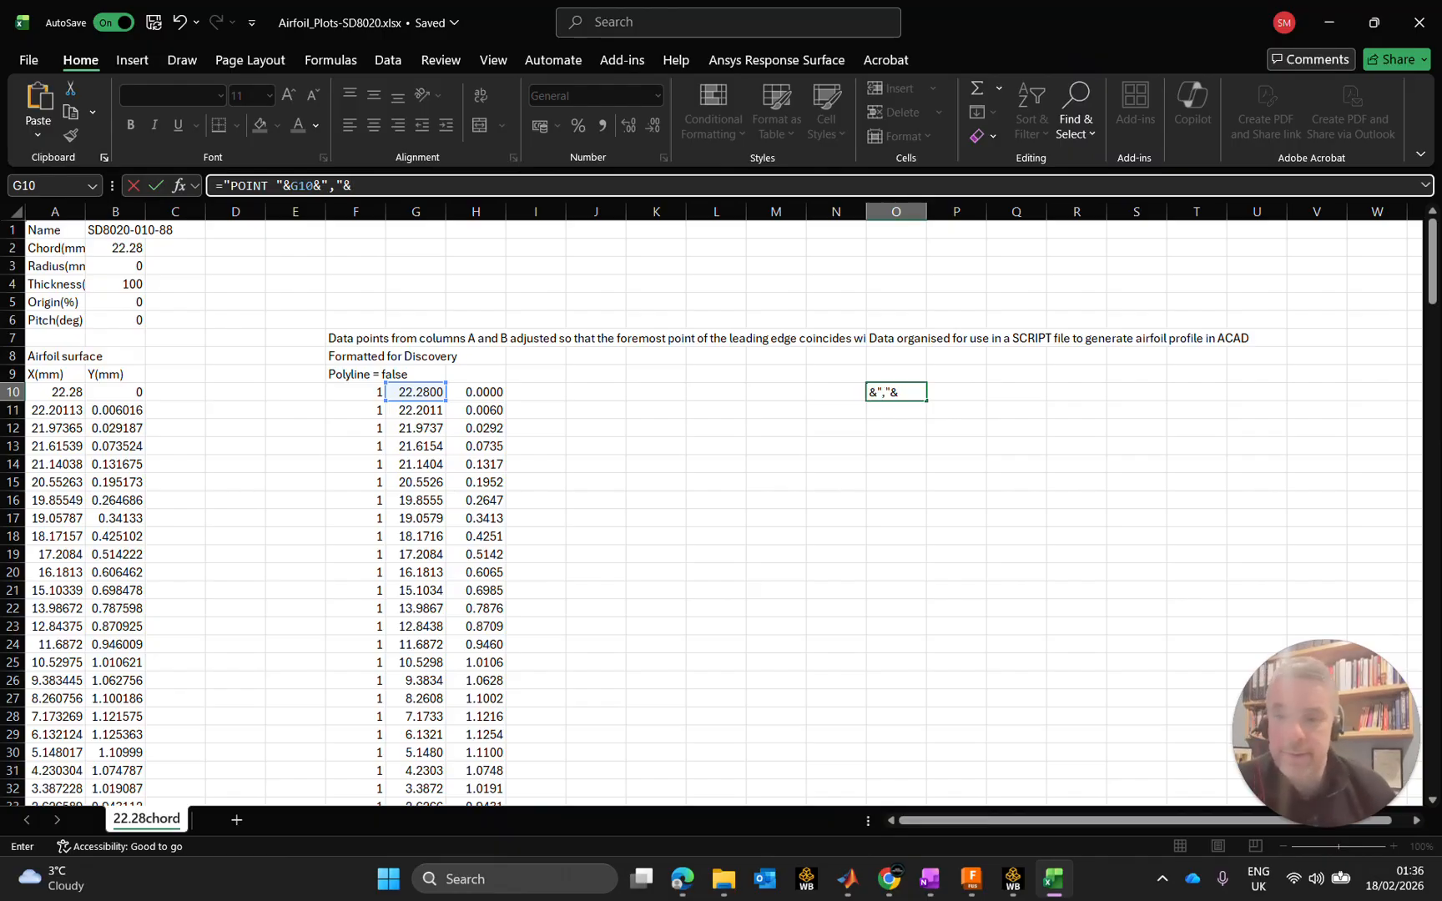
click(476, 391)
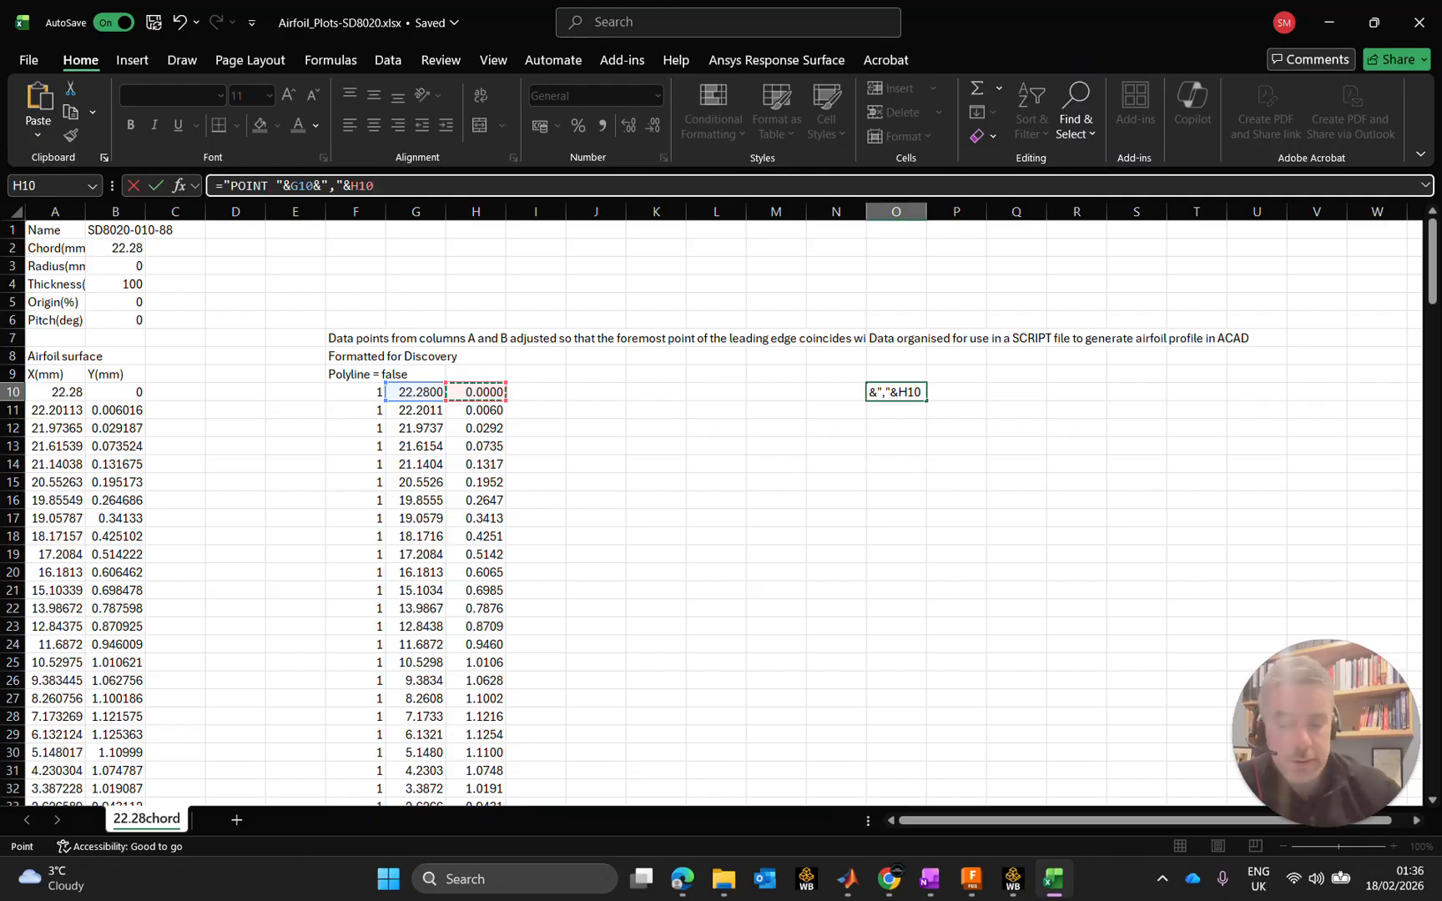
Step: Extend the formula in cell O10 with a second comma separator after H10, followed by a joining ampersand: &","&
text(&)
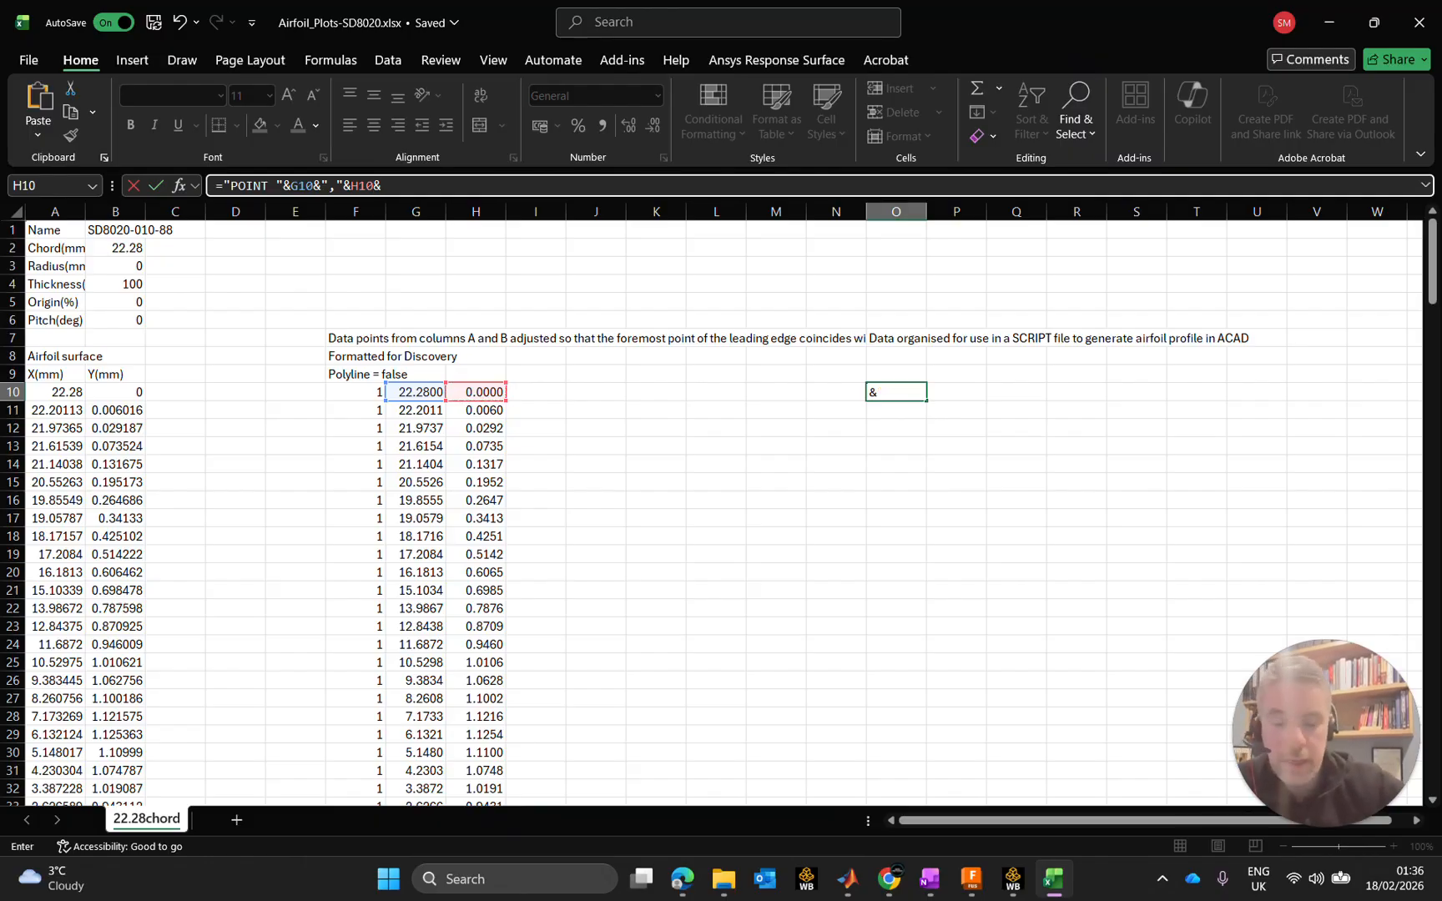
text(")
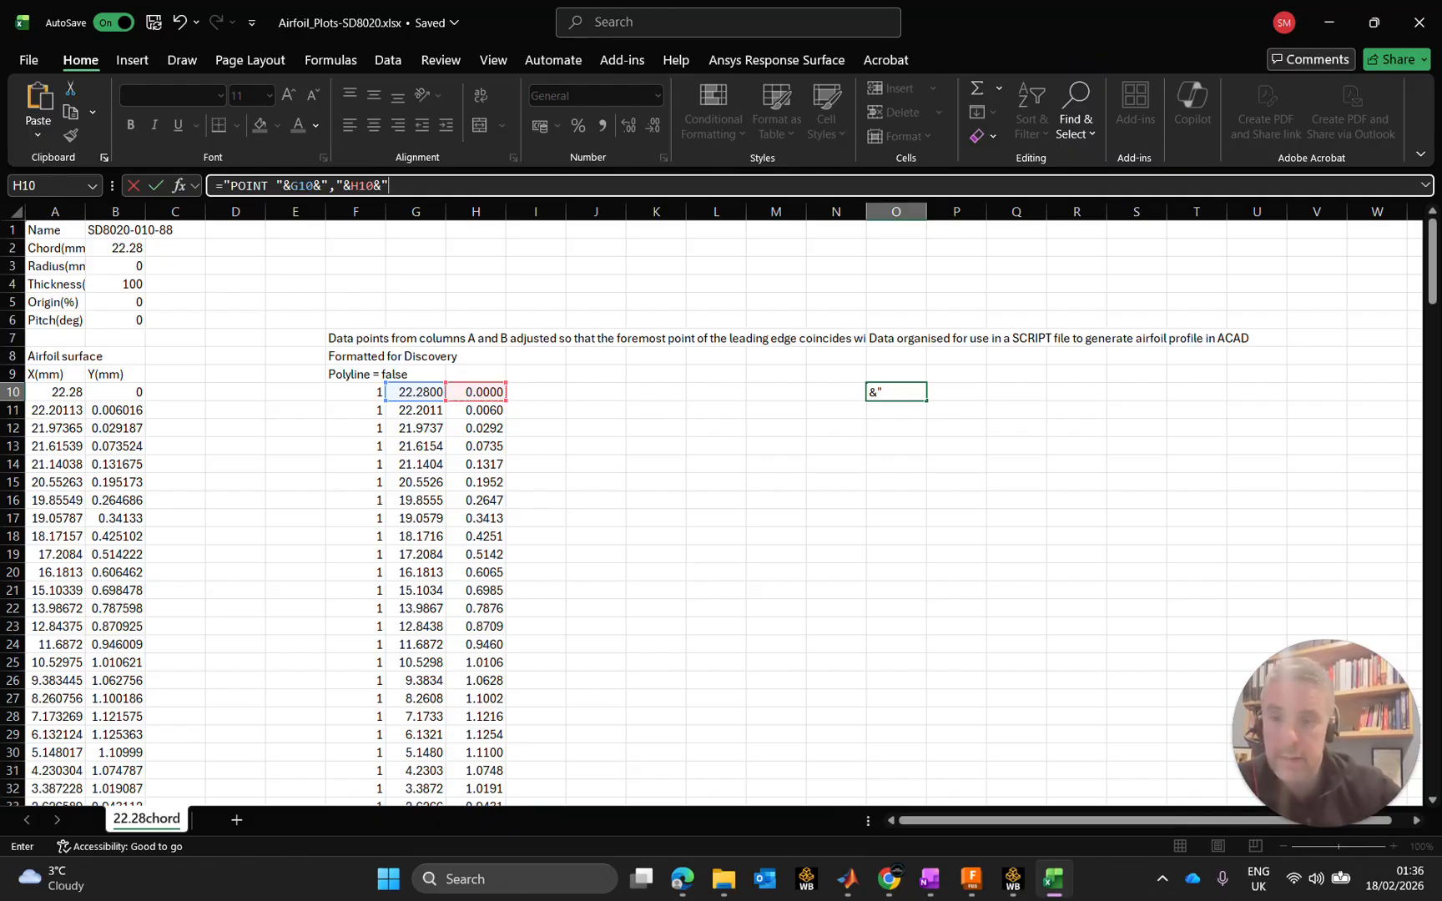
text(,)
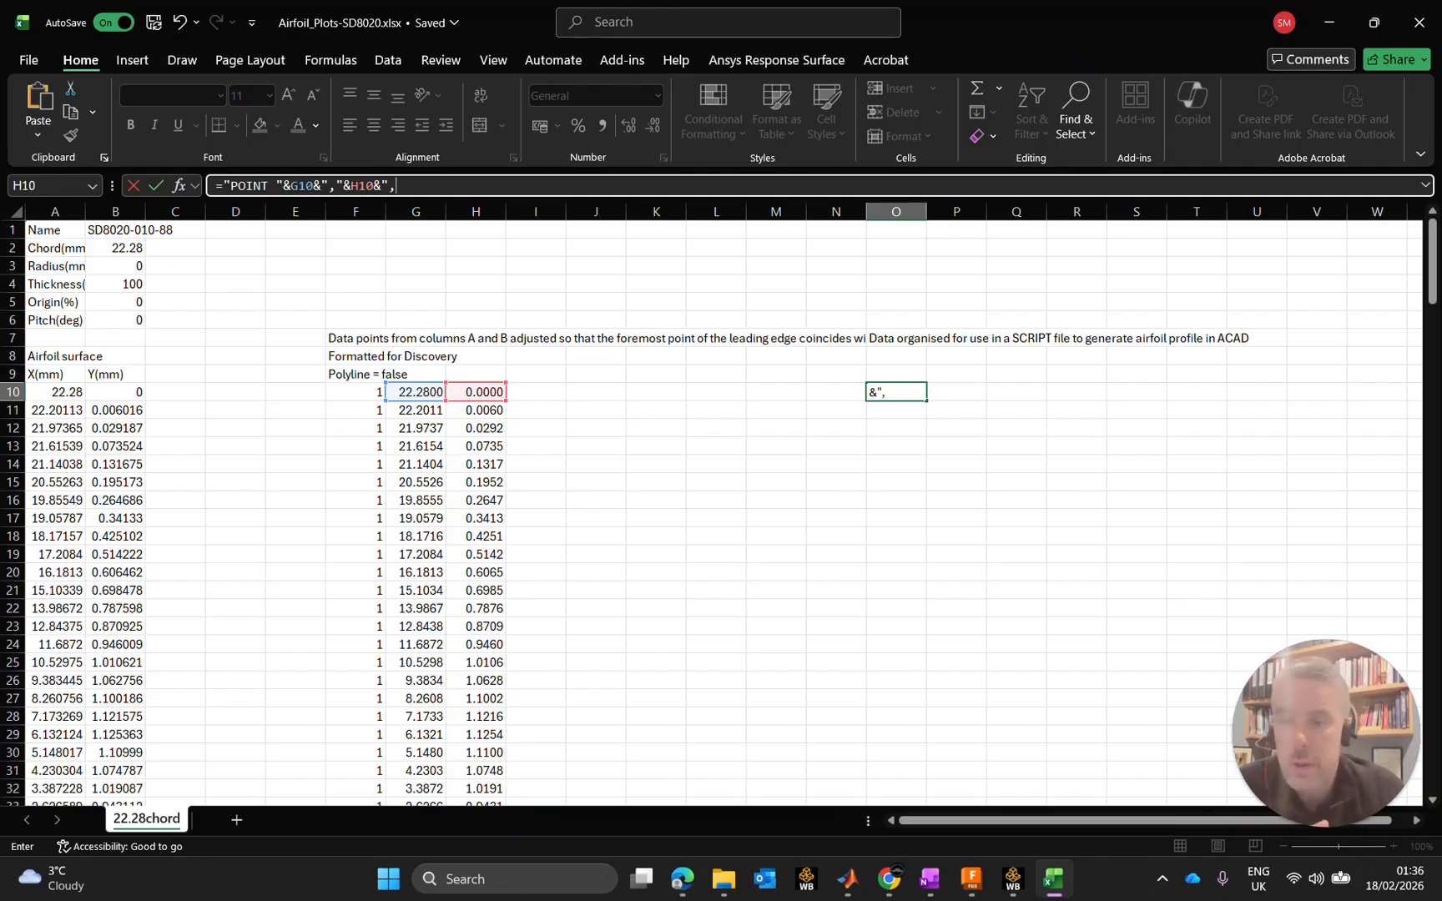
text("&)
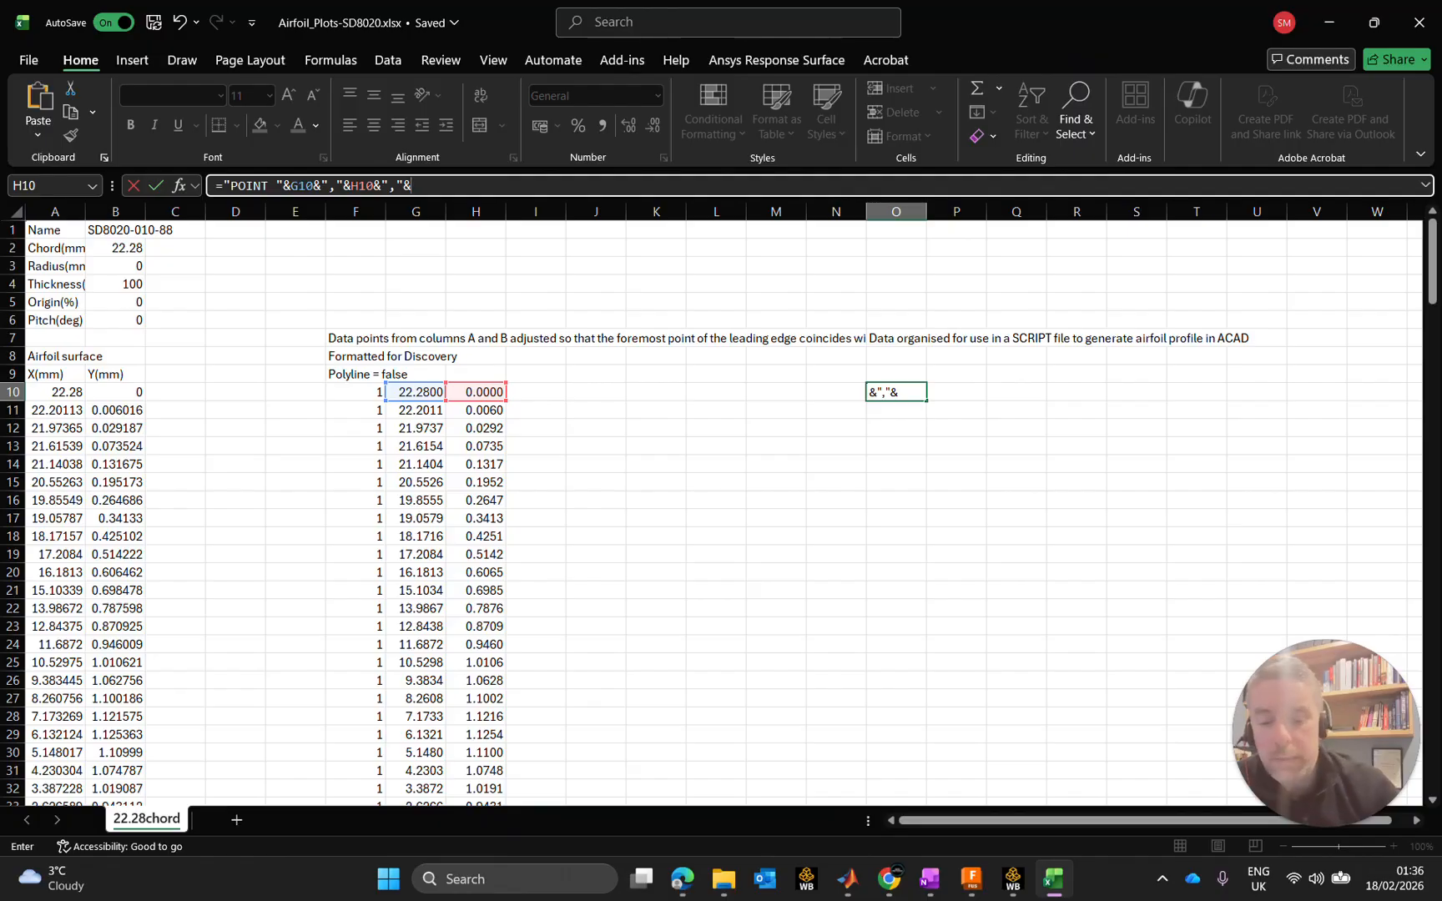
Step: Complete the O10 formula with IF(I10<>"",I10,0) so that a blank Z coordinate is written as 0
text(if)
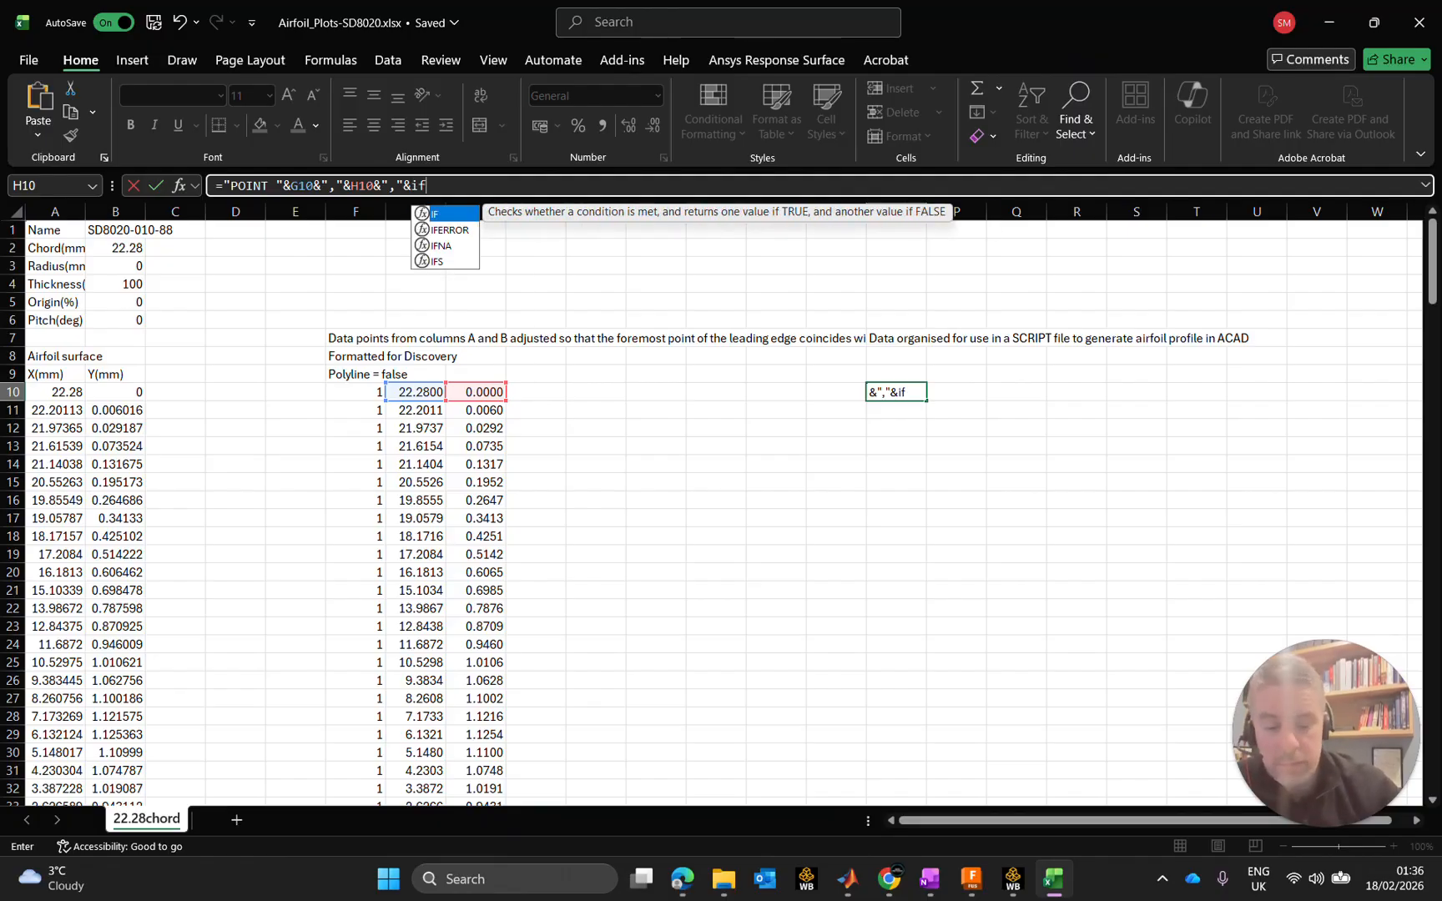
text(()
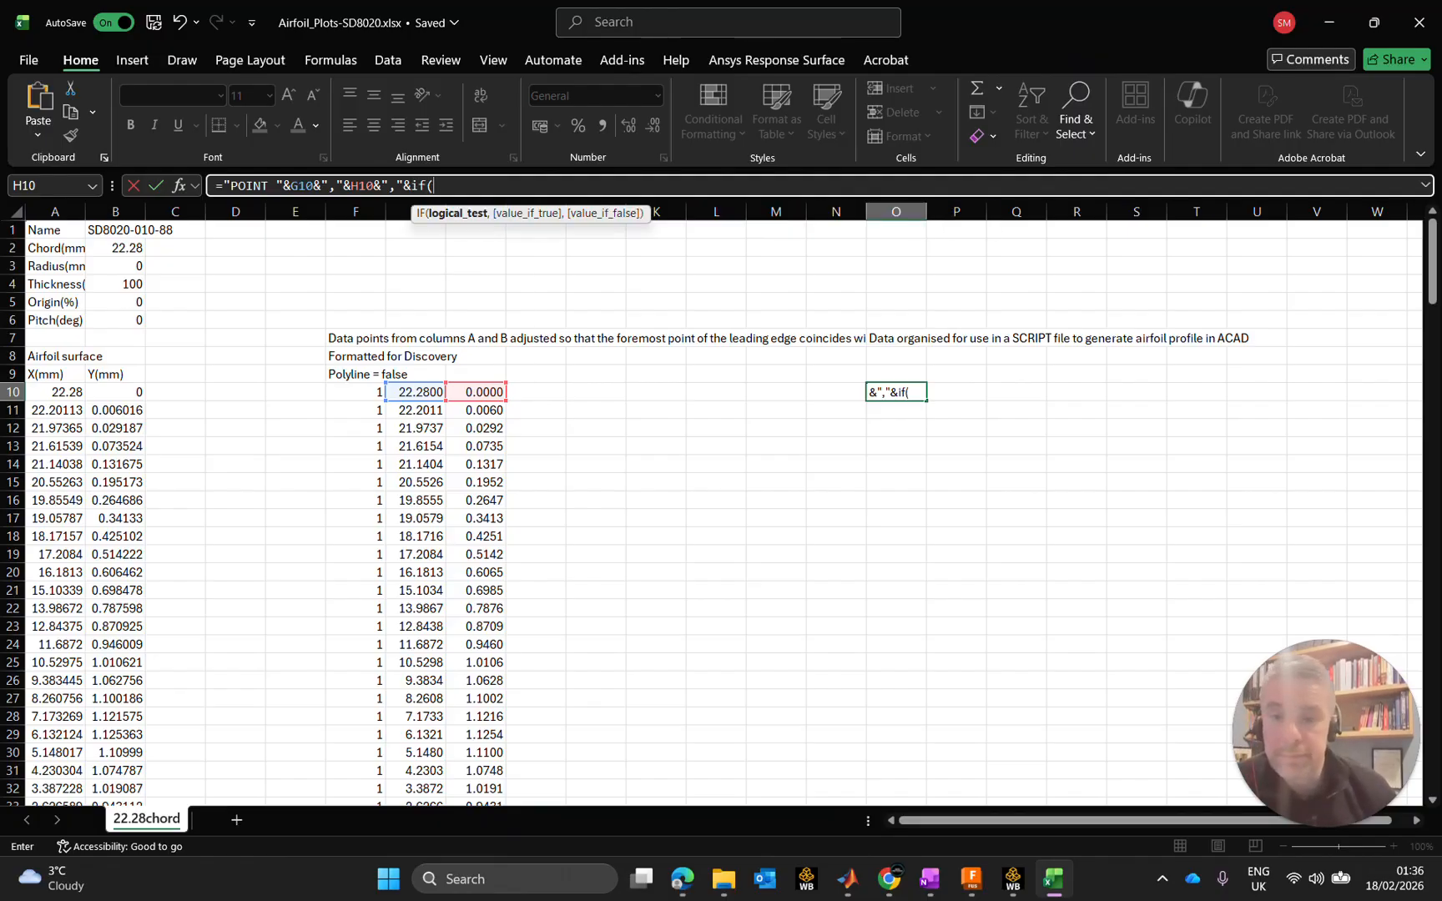
click(541, 390)
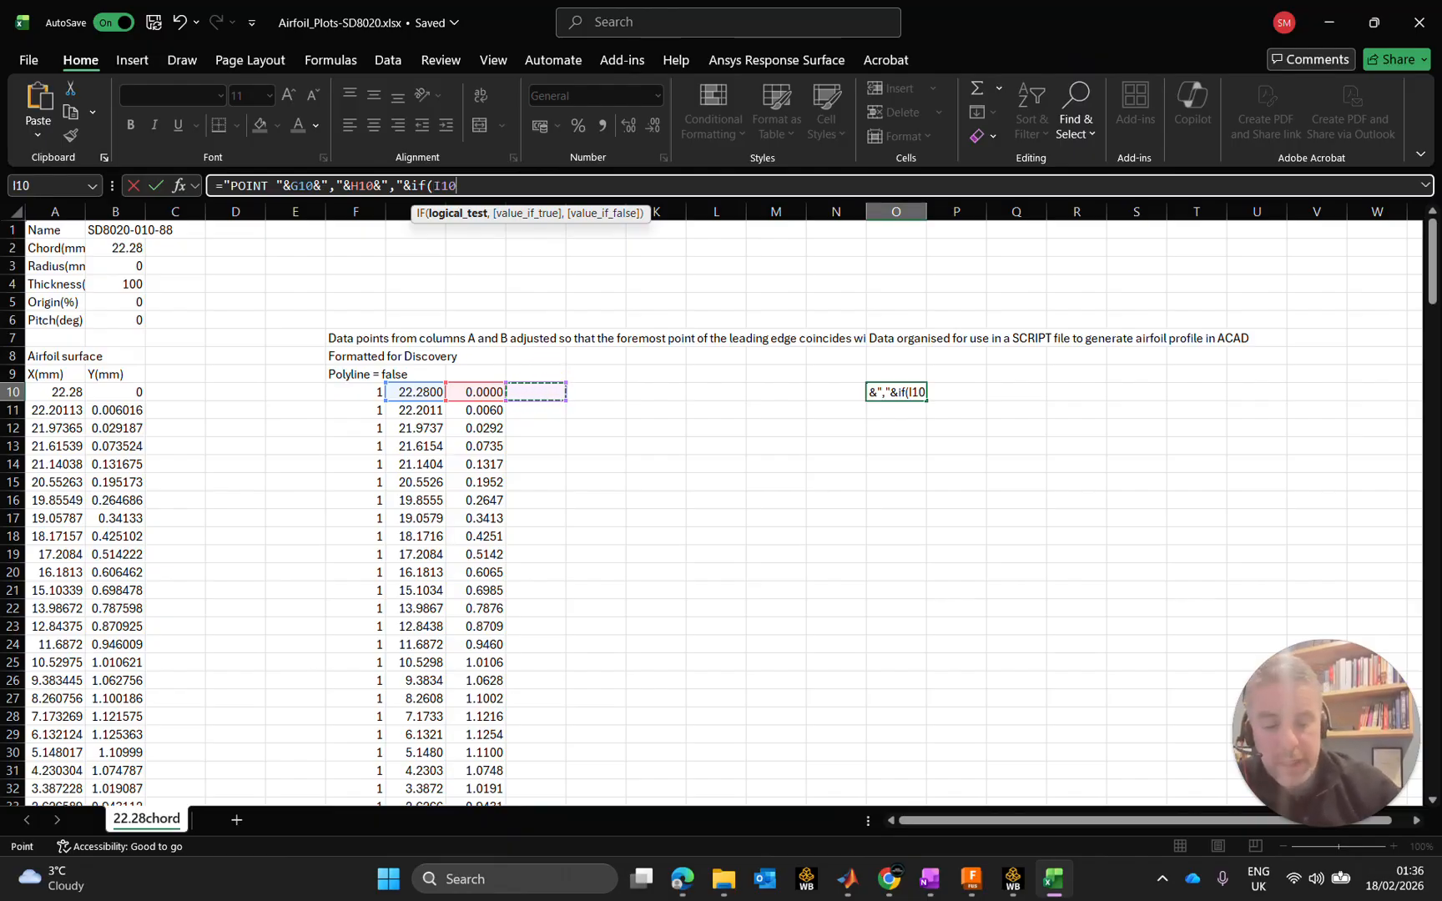
text(<>)
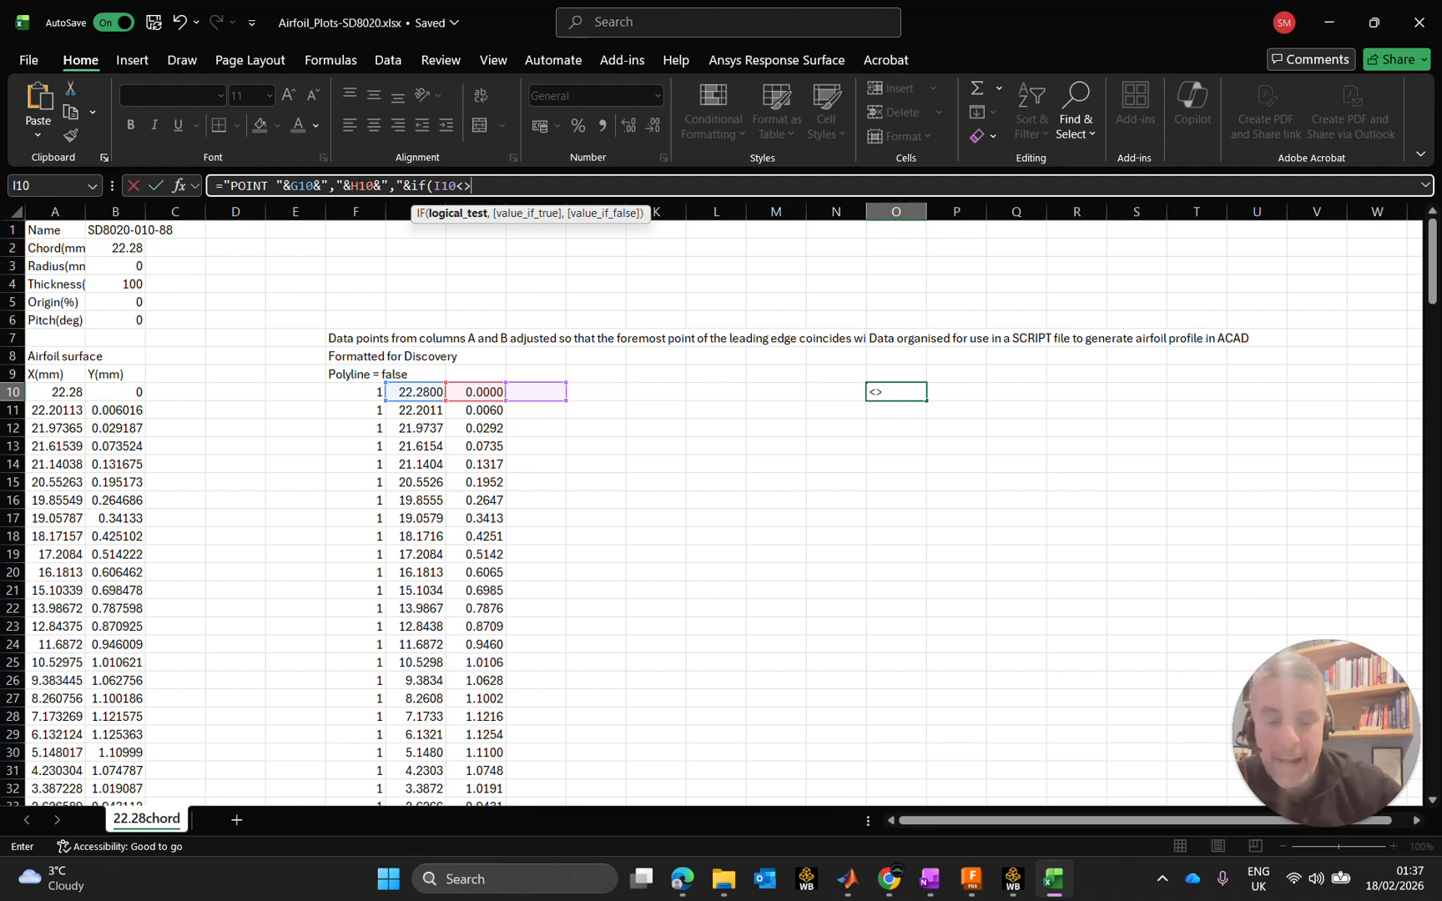
text("")
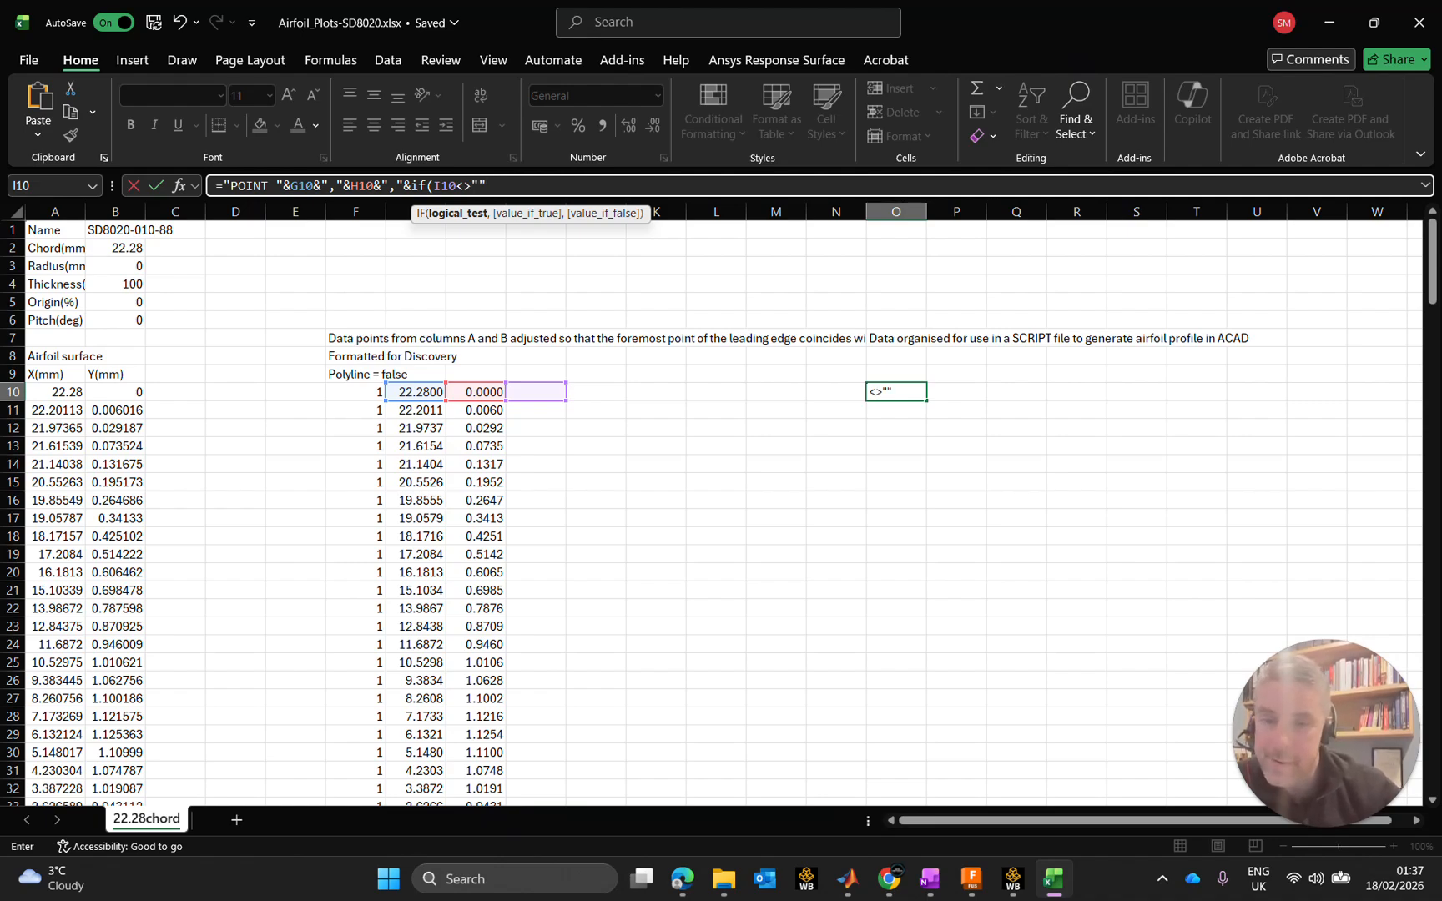
text(,)
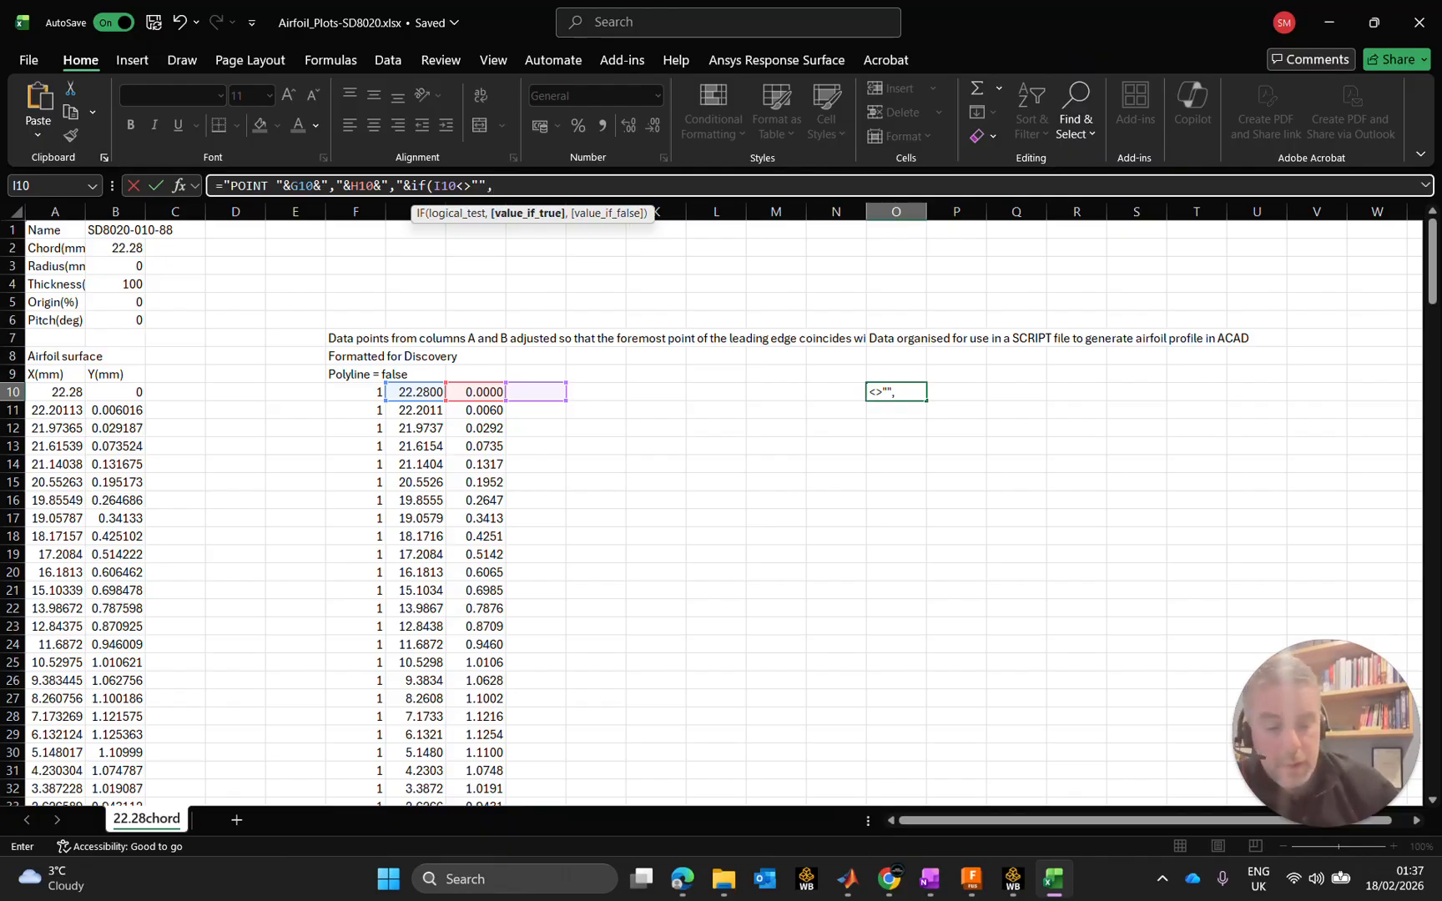
click(546, 388)
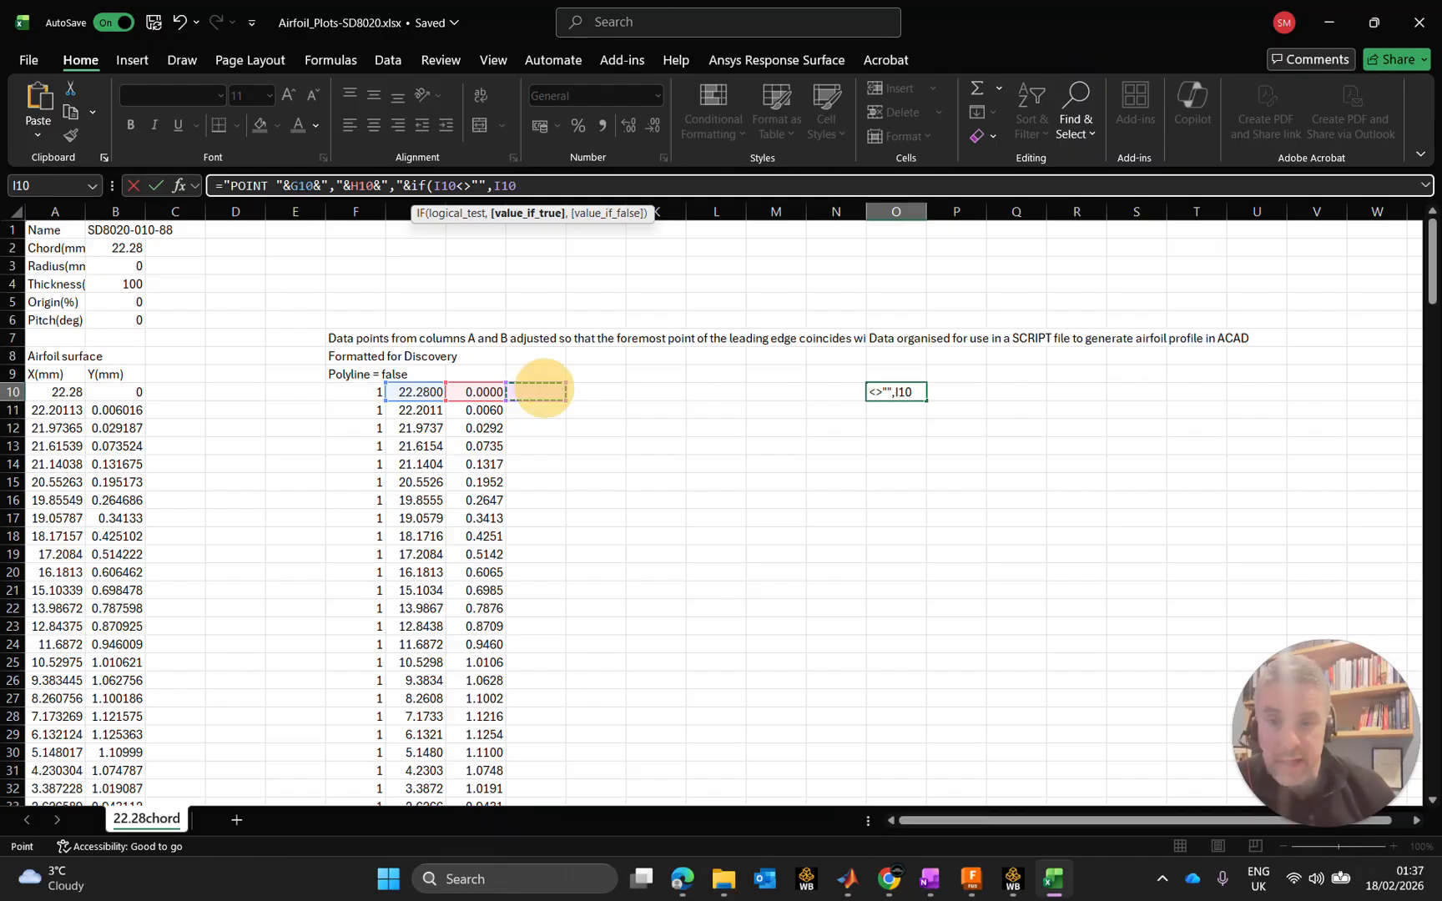
text(,)
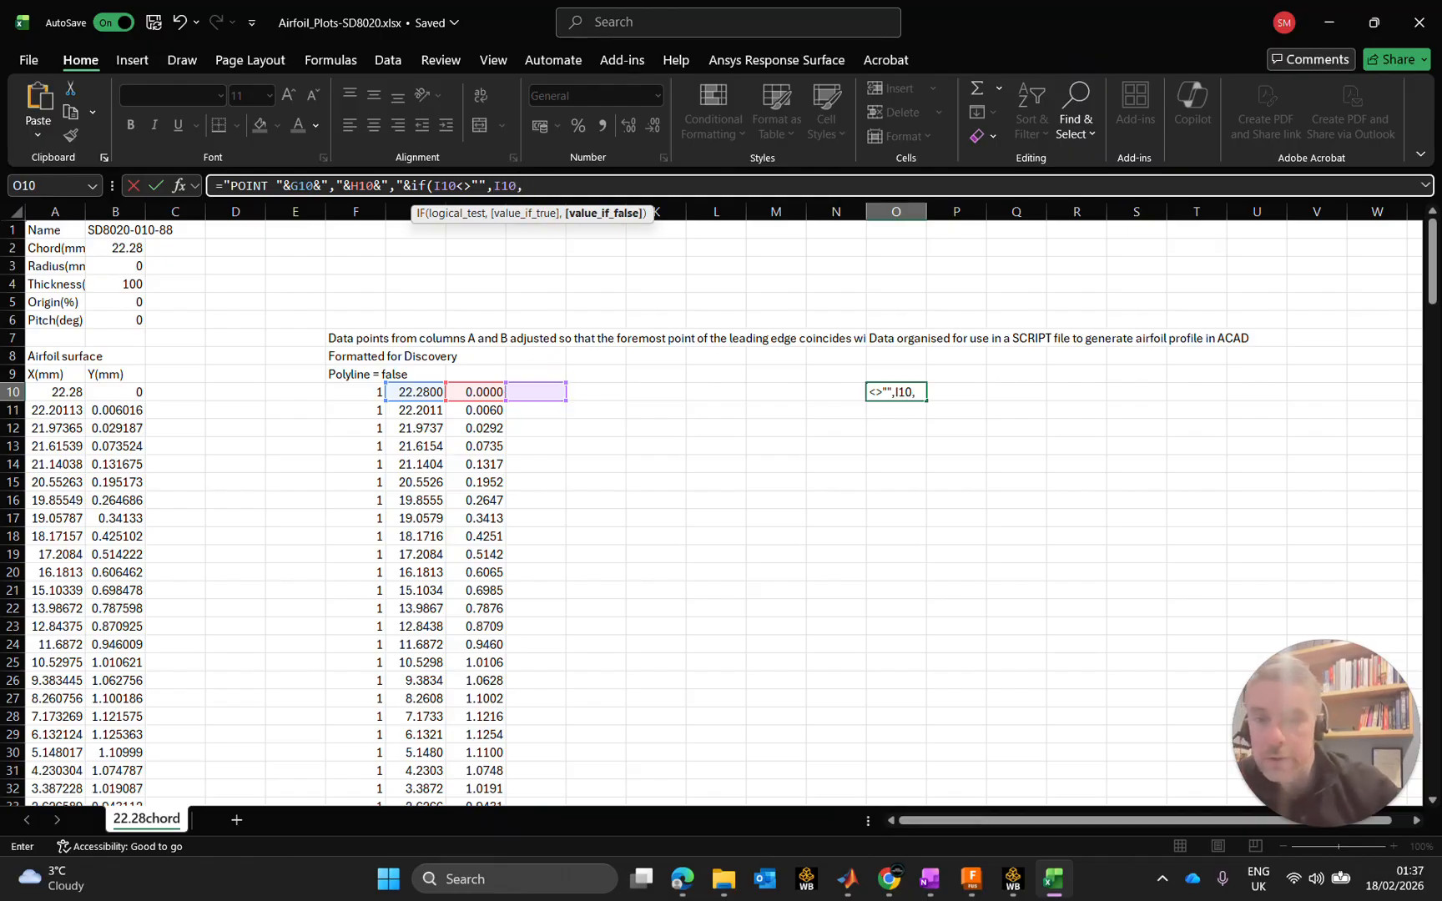
text(0)
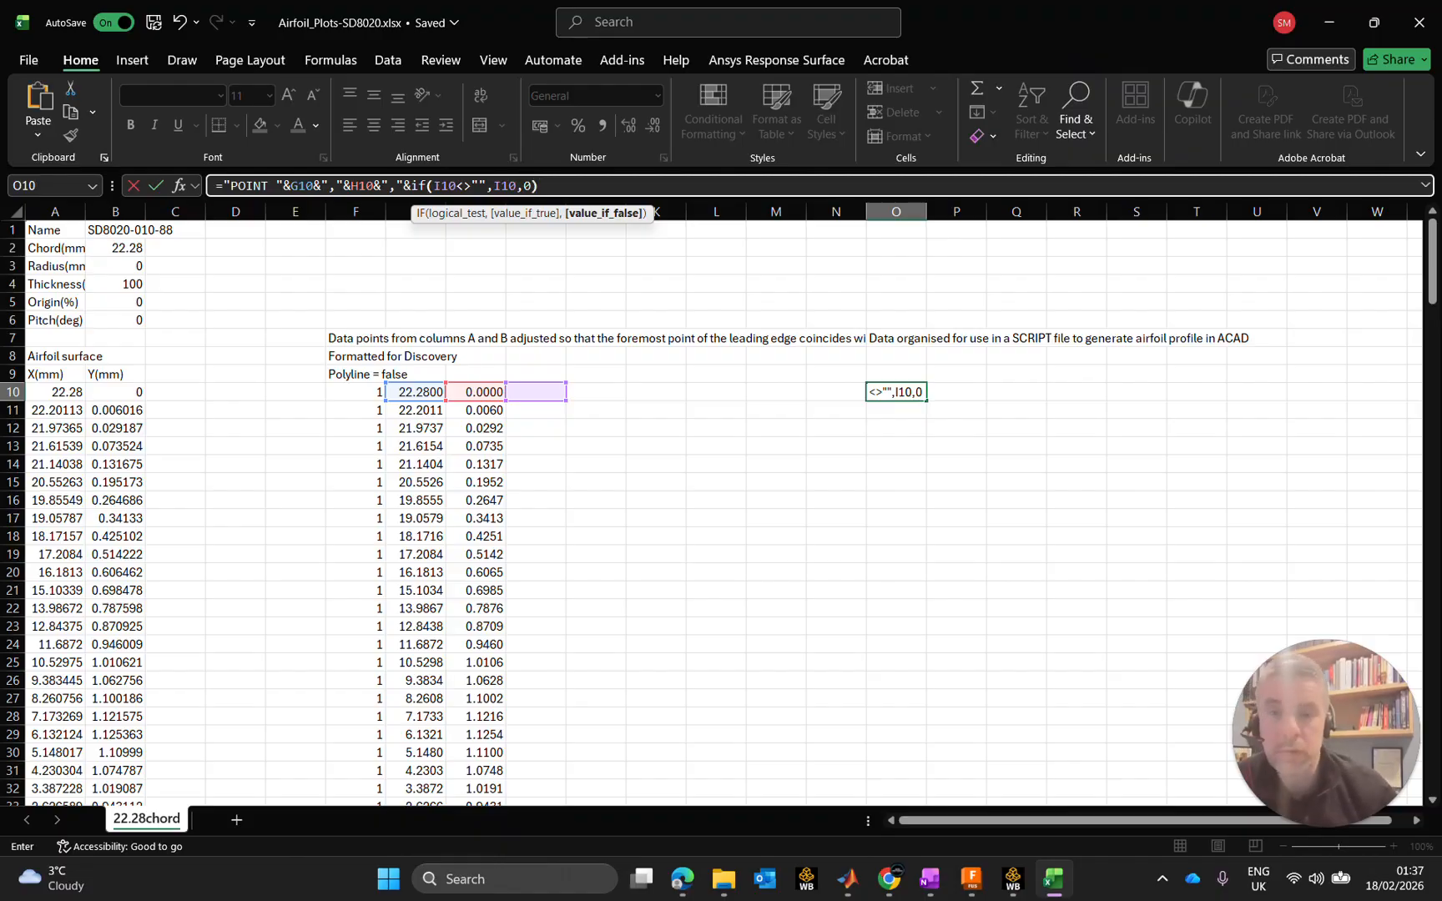
key(Return)
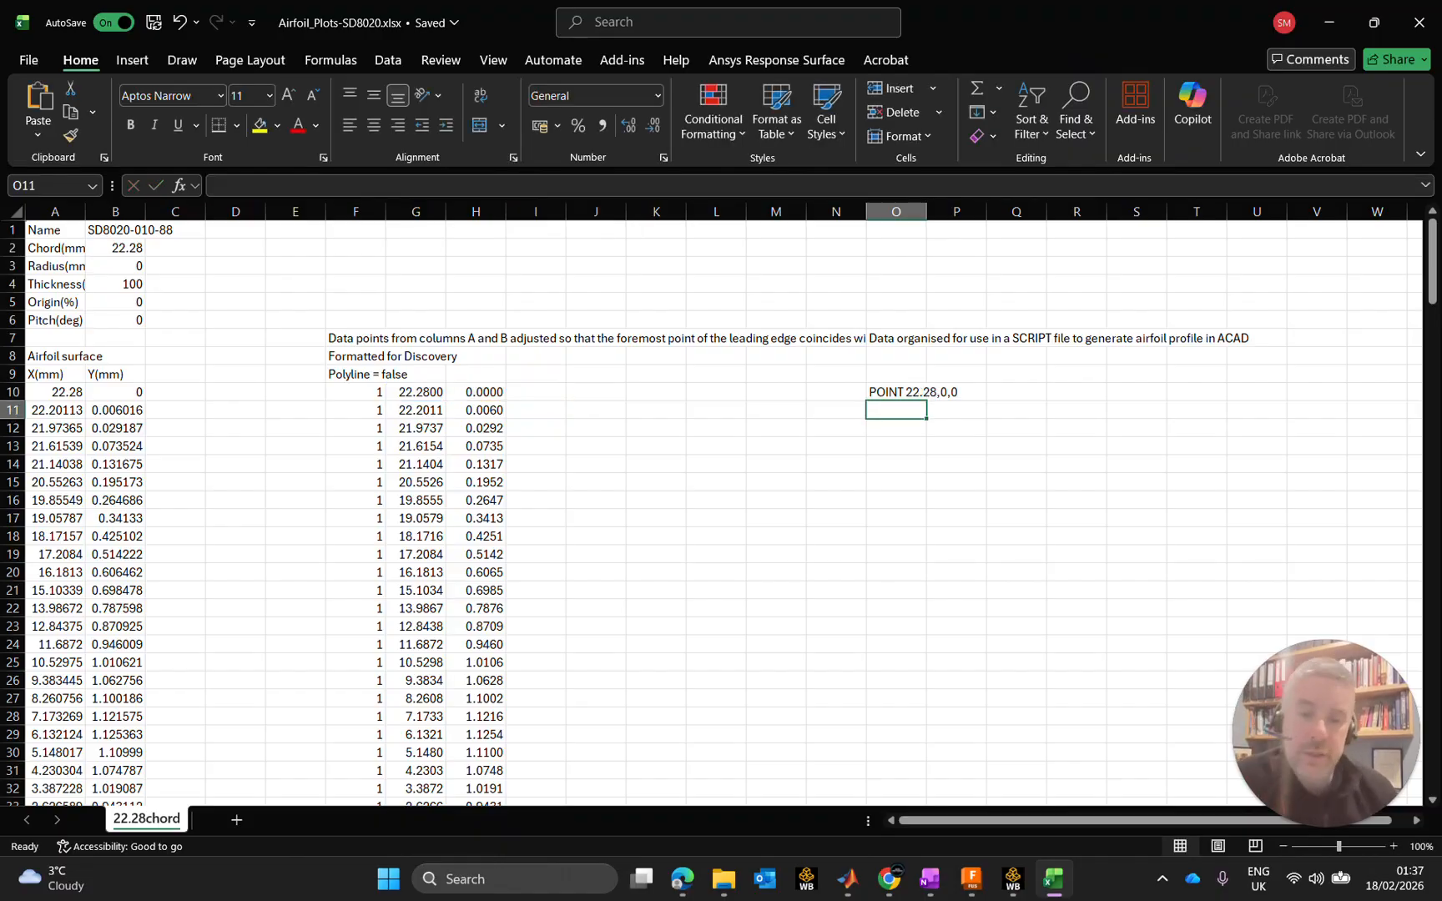
Step: Copy the POINT formula from cell O10 down to cell O11
key(Up)
click(956, 482)
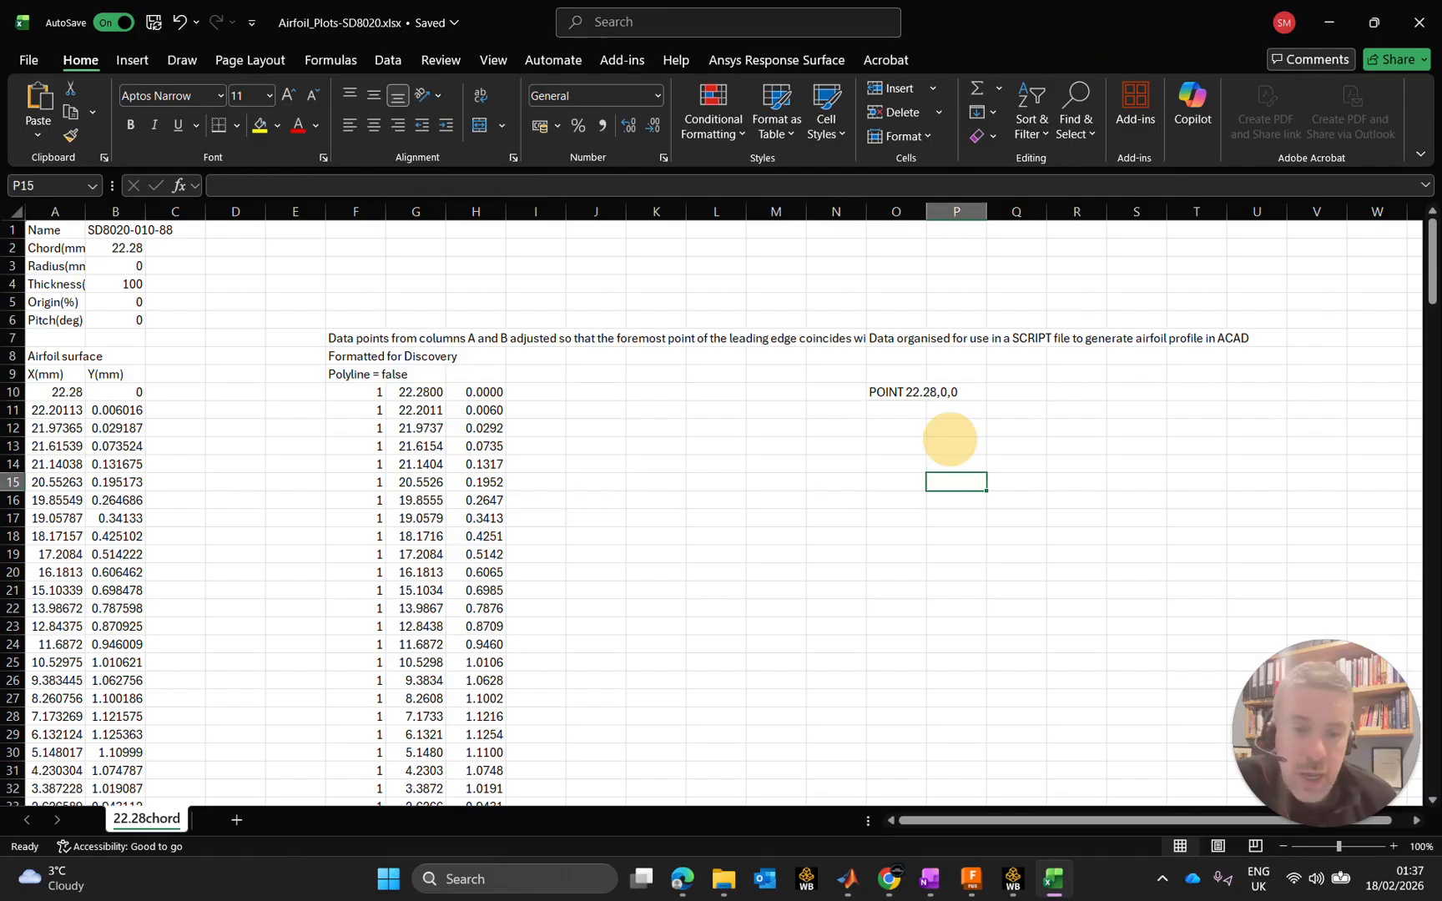
click(897, 392)
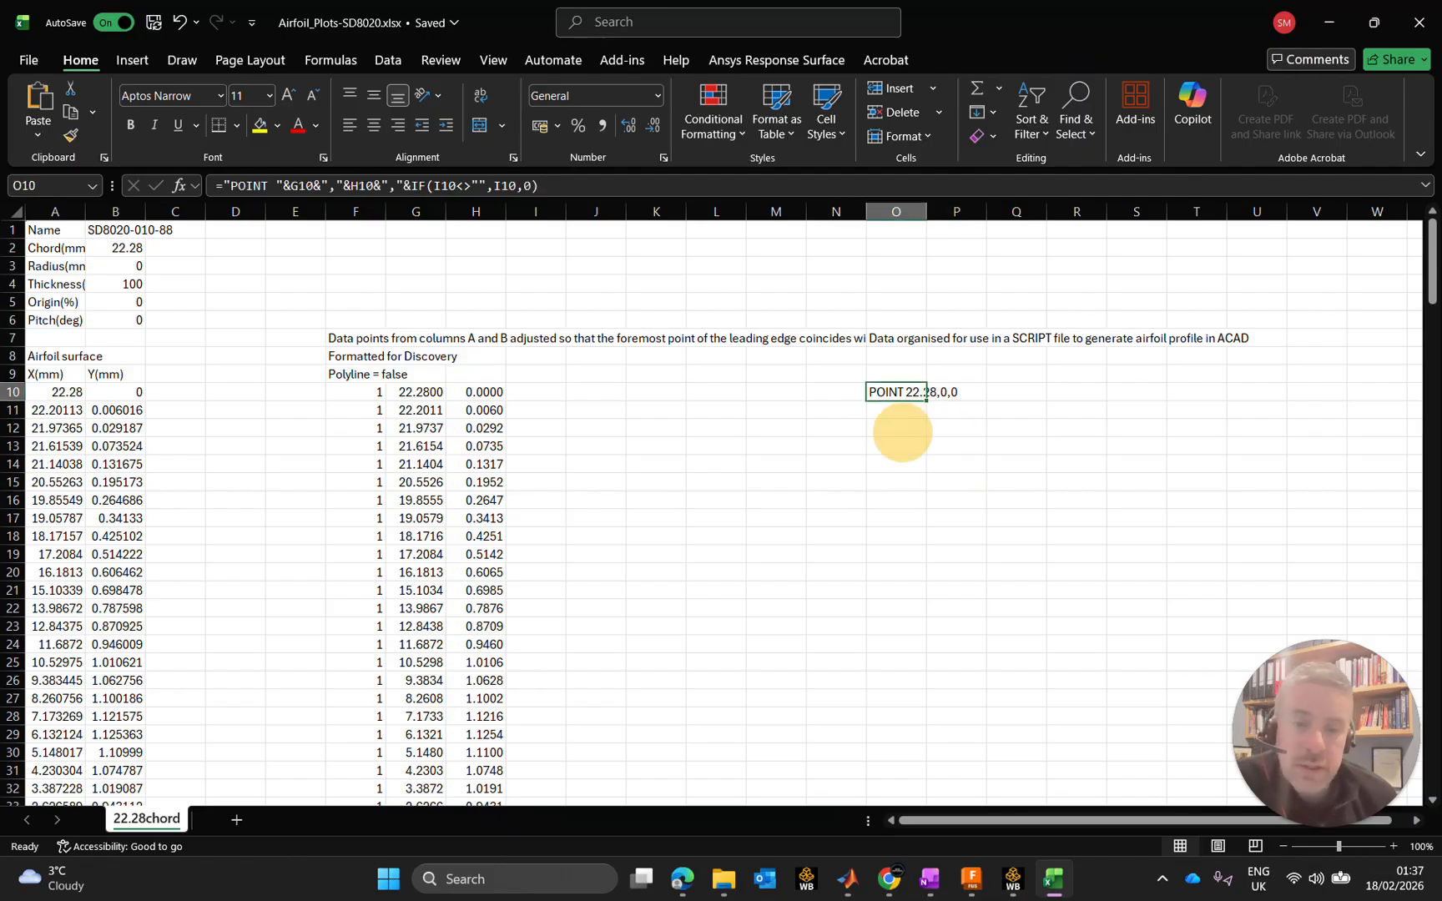
click(1013, 428)
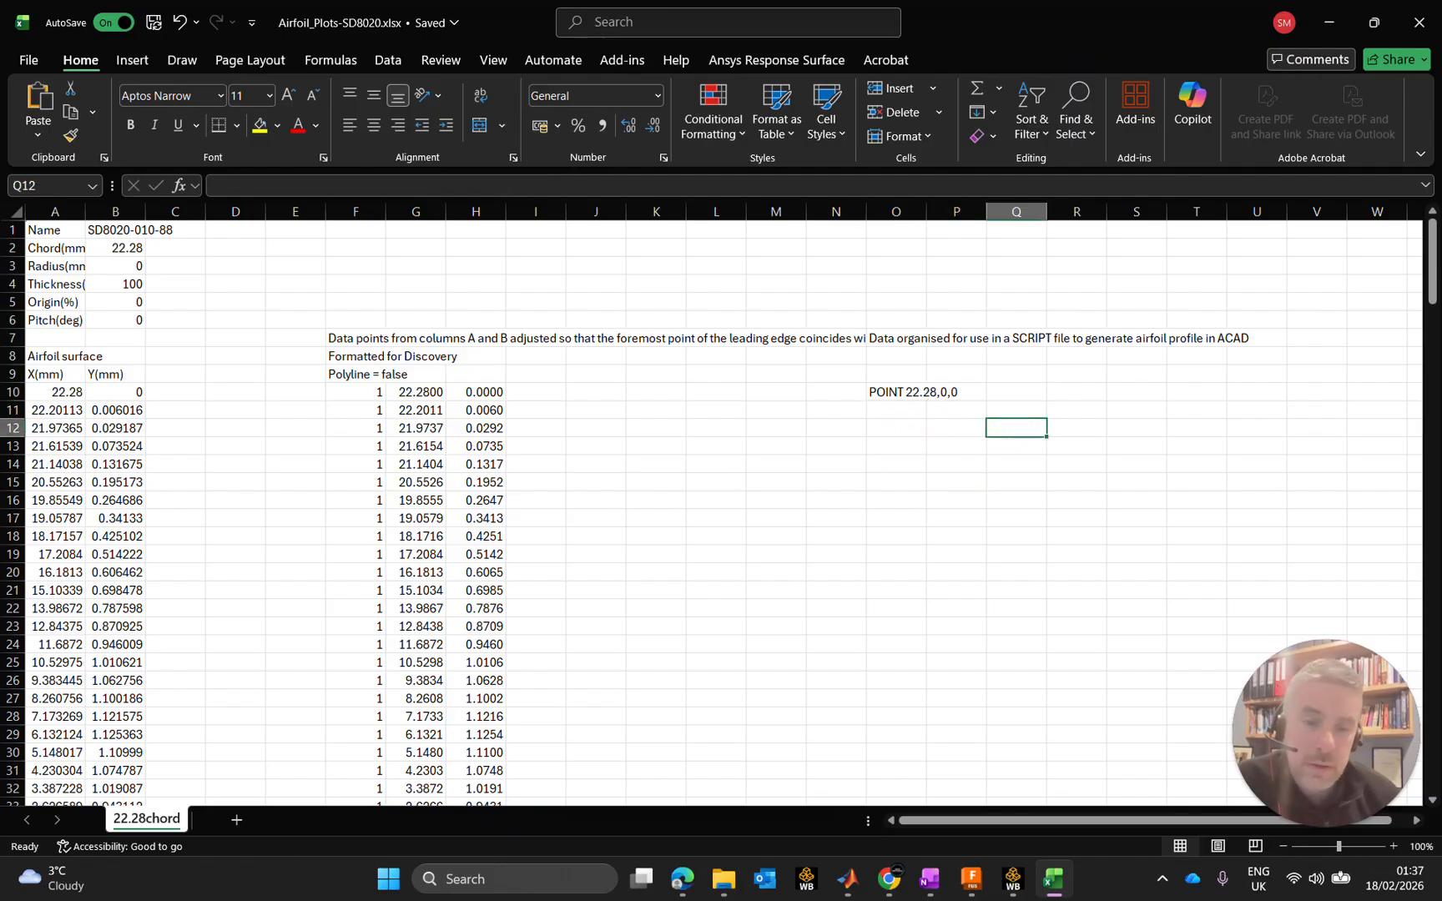
click(942, 422)
ctrl+scroll(942, 422, up, 4)
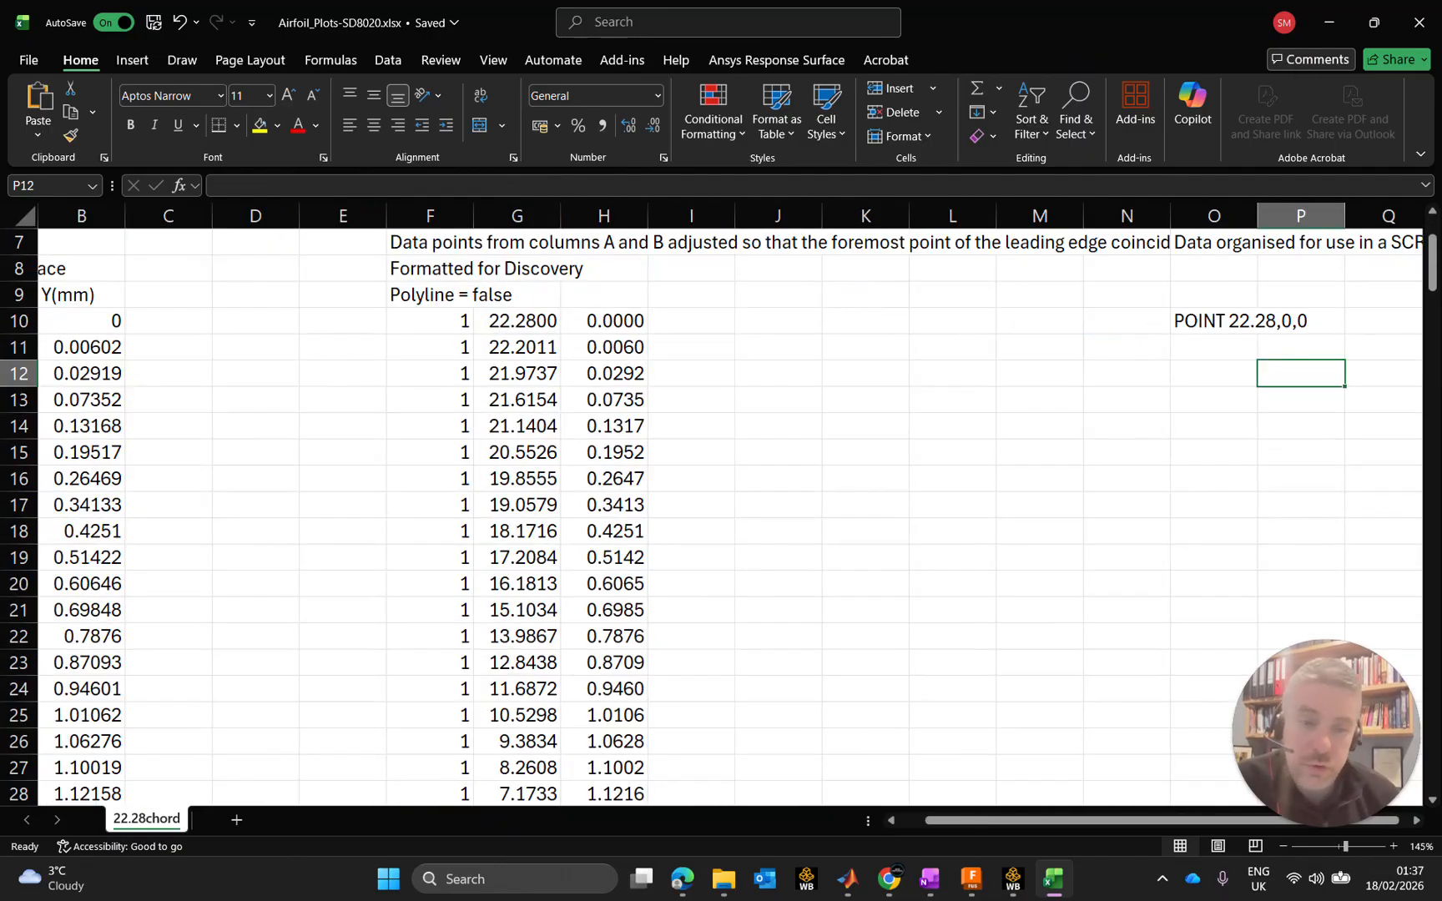
drag(1012, 820, 1033, 820)
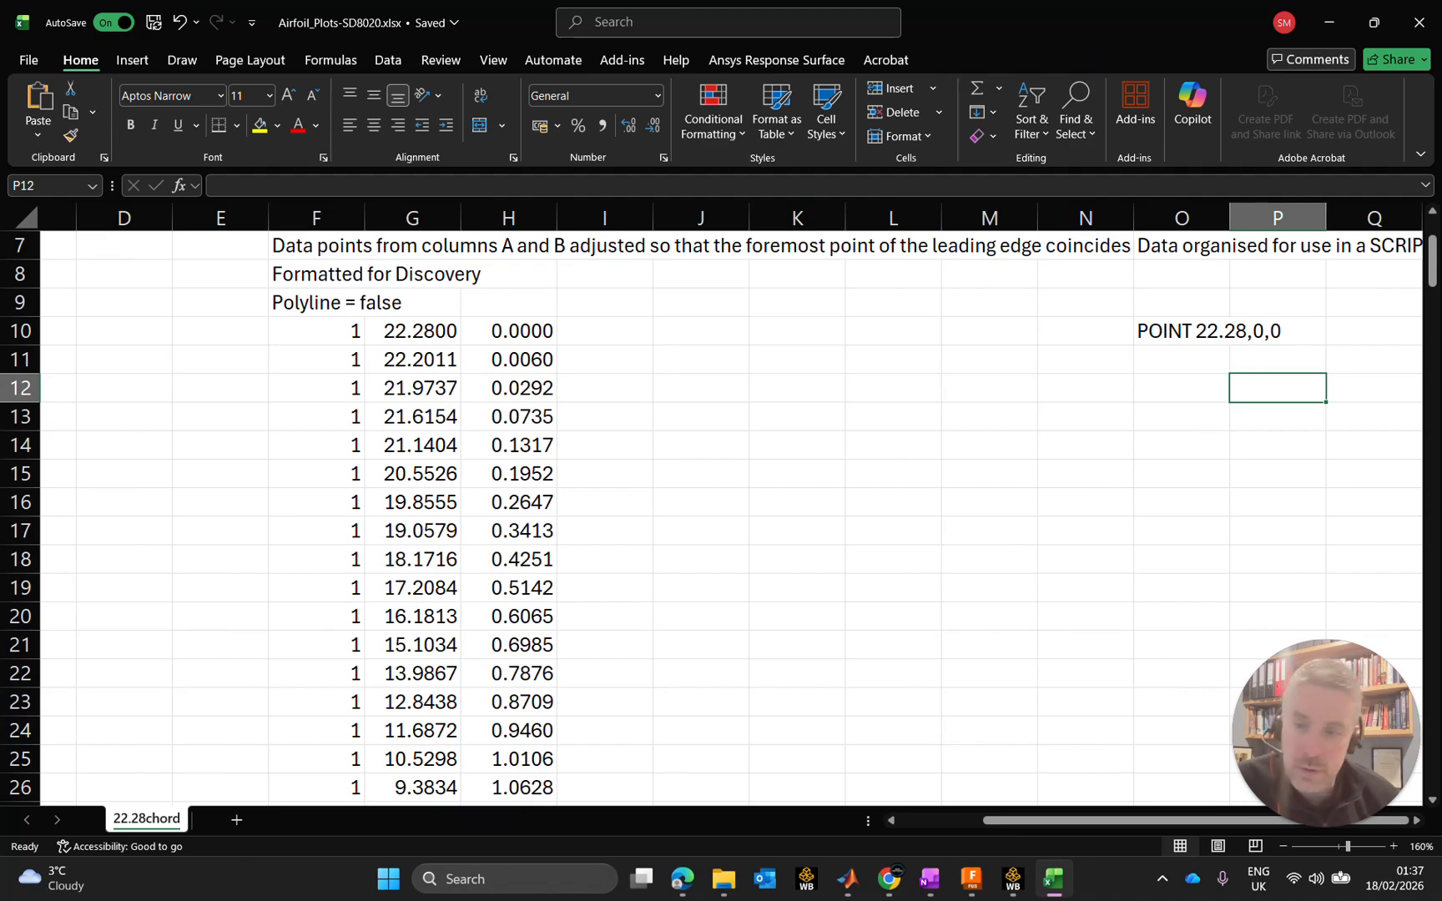
click(1160, 331)
drag(1229, 345, 1237, 377)
click(1181, 415)
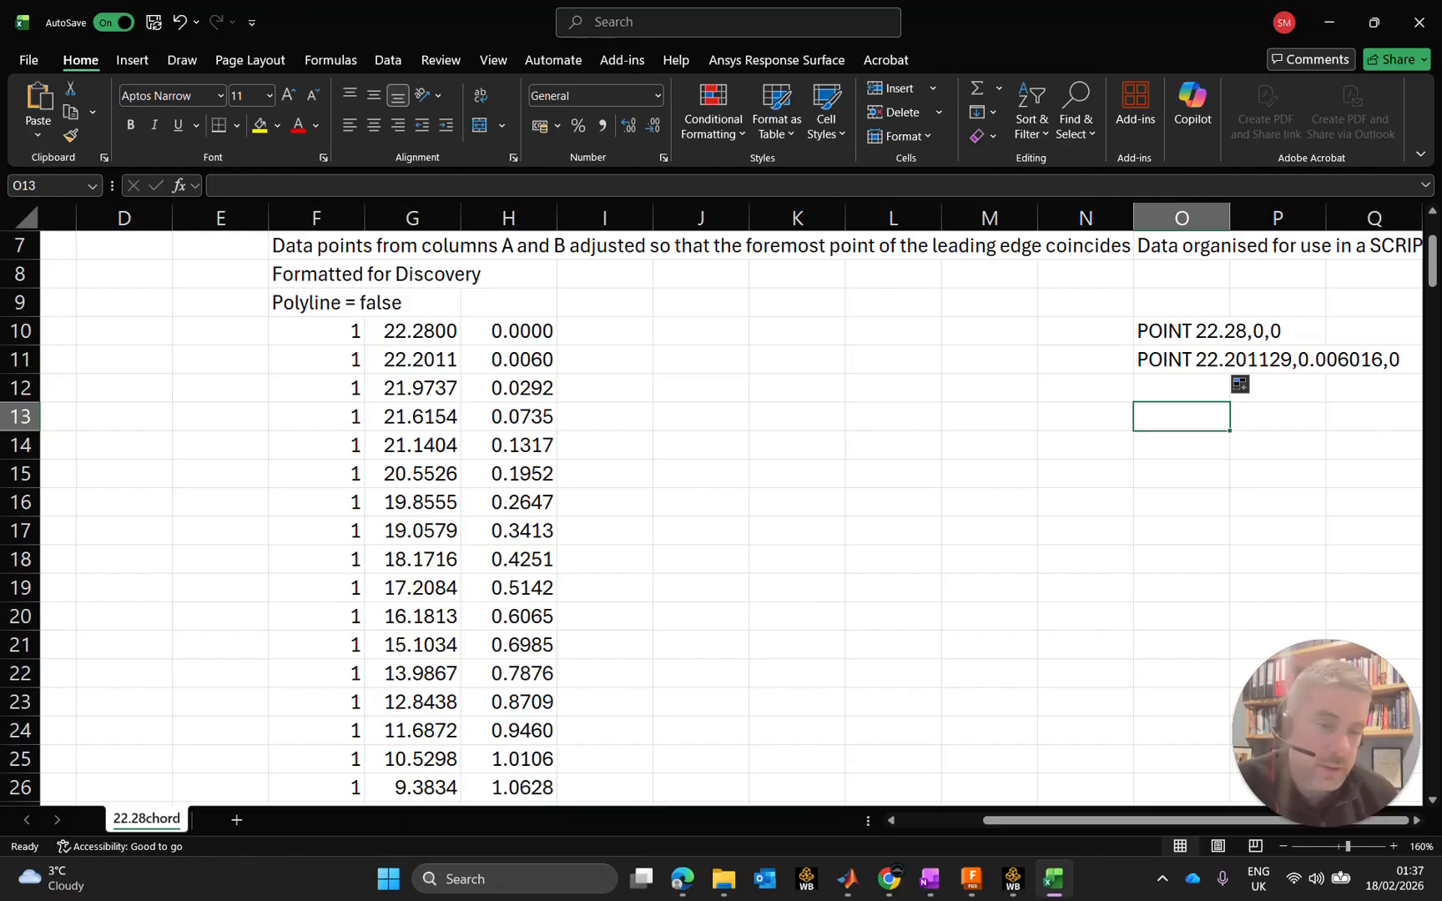
Step: Fill the POINT formula from O11 down to O70, the last row of airfoil surface coordinates
mouse_move(1193, 821)
mouse_down()
mouse_move(1239, 818)
mouse_move(1220, 821)
mouse_up()
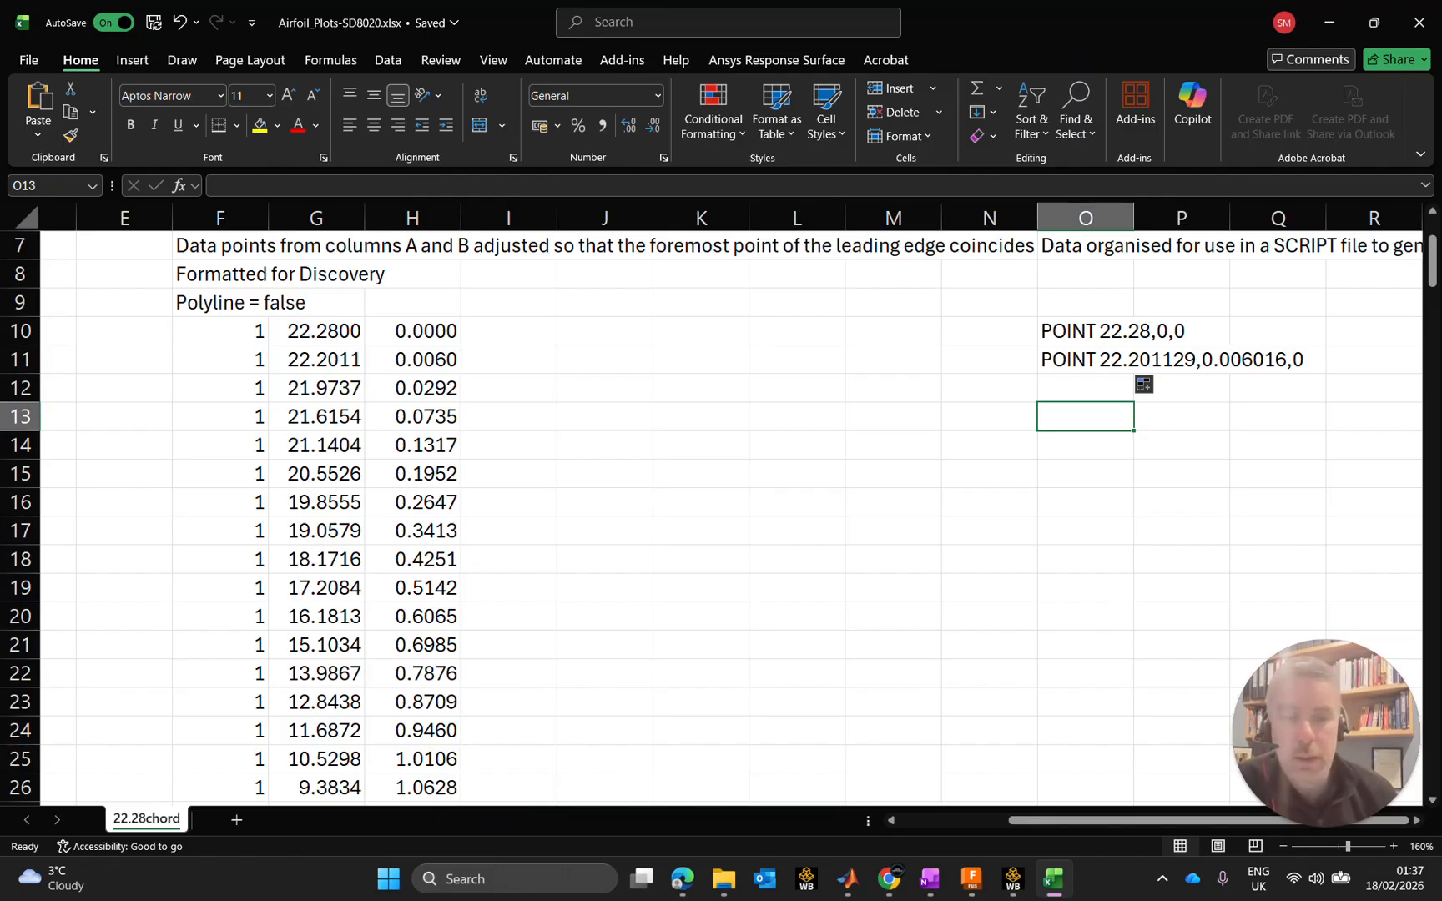
ctrl+scroll(731, 517, down, 1)
ctrl+scroll(731, 518, down, 1)
scroll(731, 517, up, 1)
click(1182, 376)
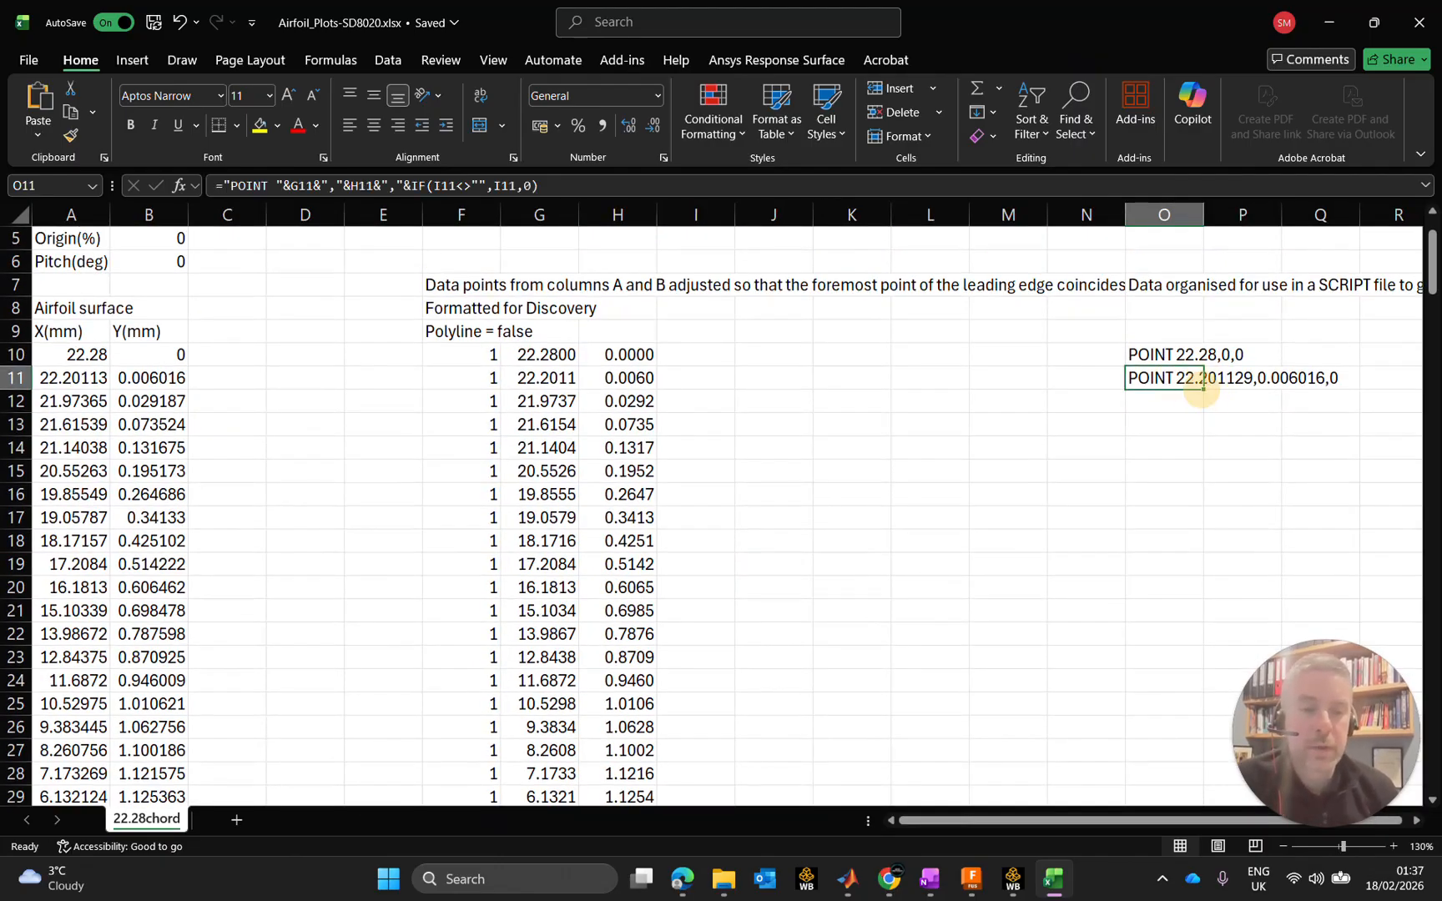
drag(1203, 388, 1197, 583)
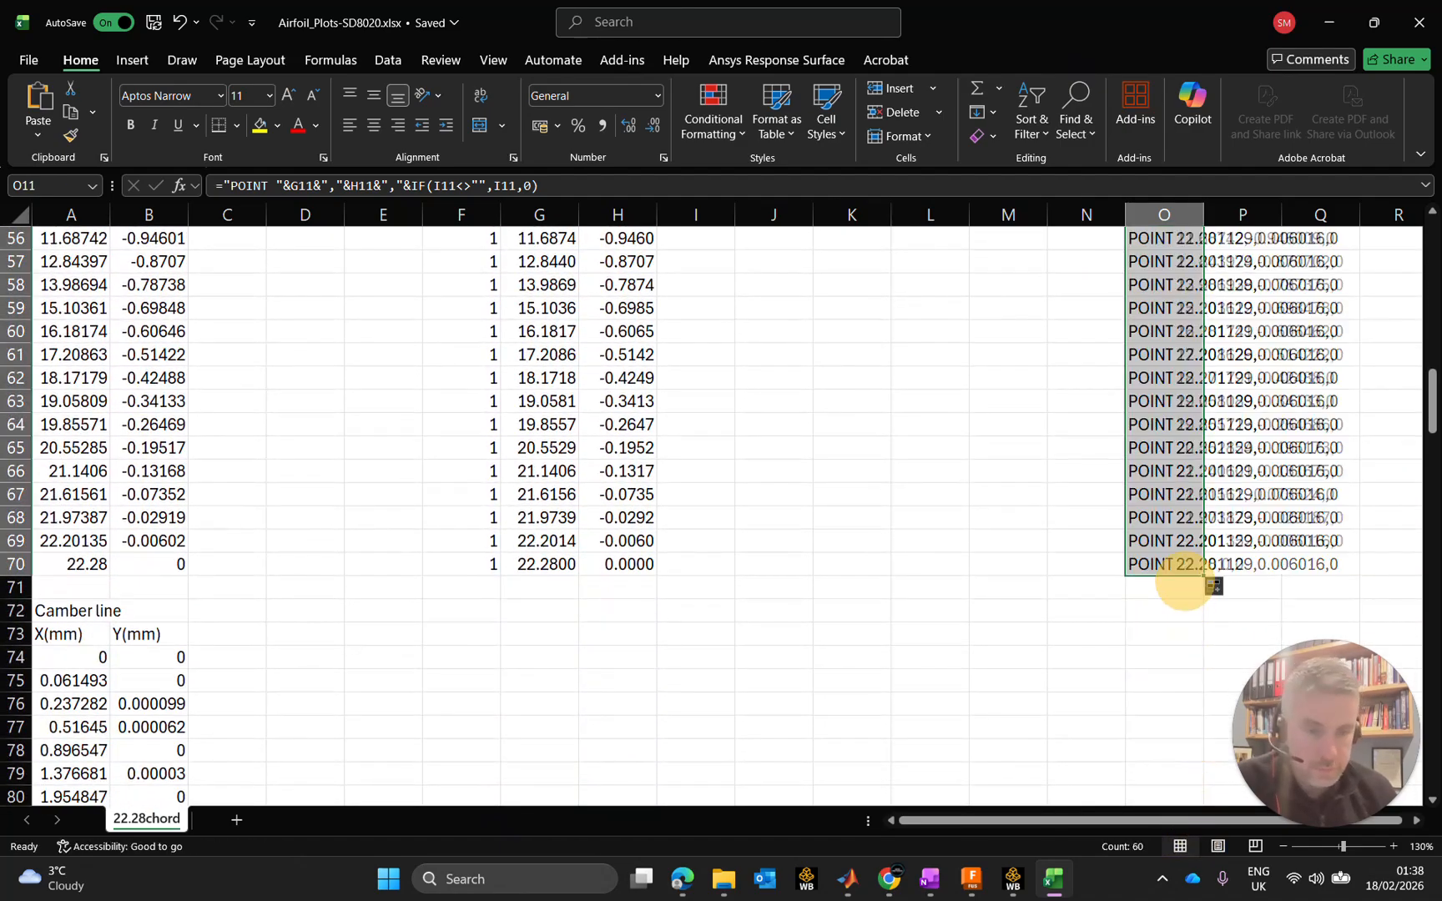
Step: Select the POINT commands in O10:O70 and look through them against the airfoil coordinates
scroll(1198, 583, up, 16)
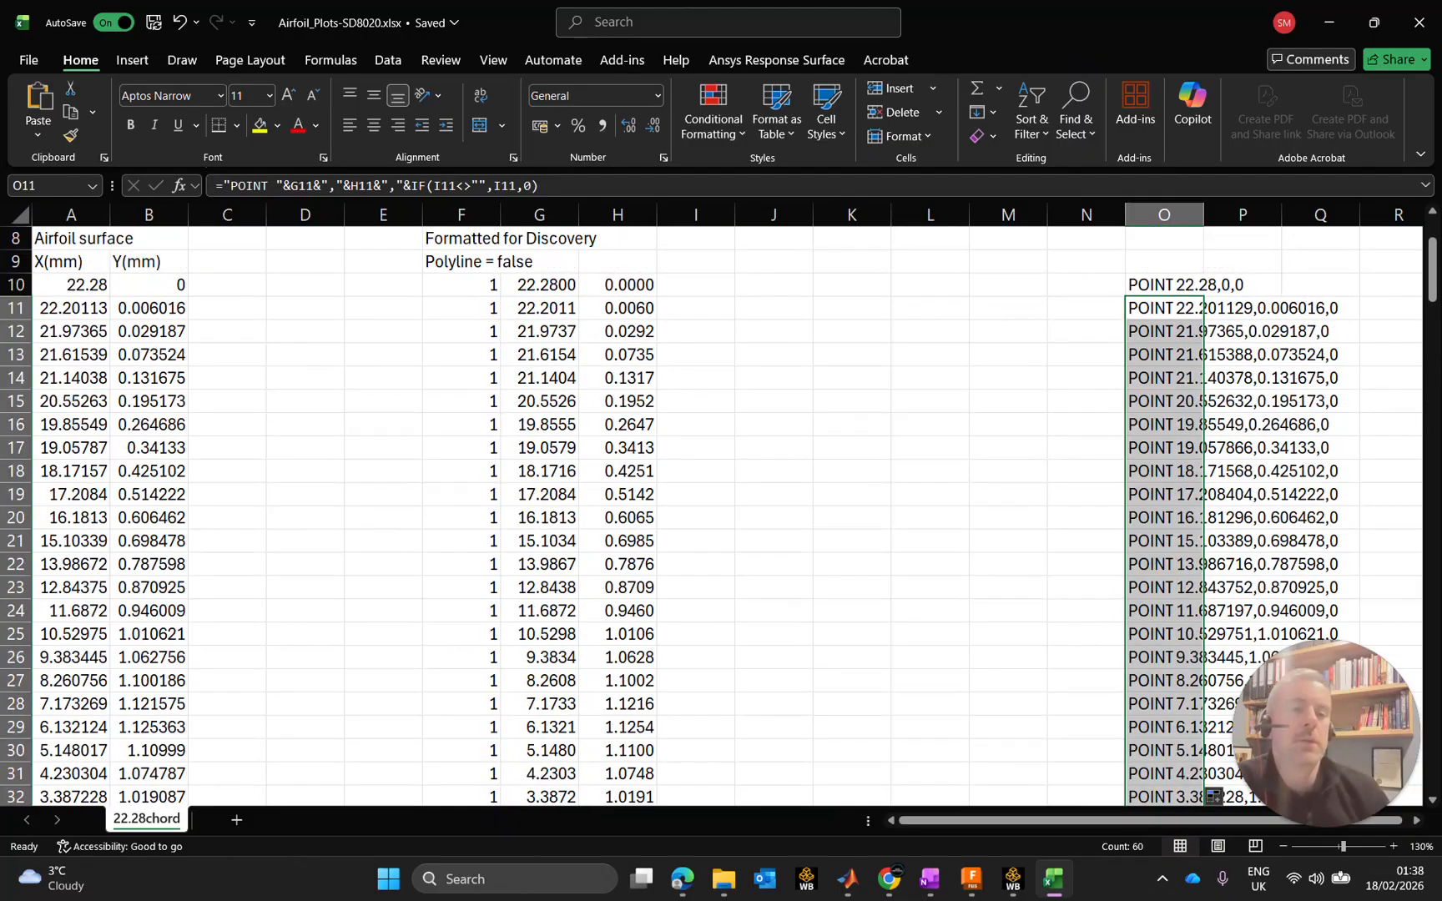
drag(1086, 518, 1086, 494)
click(1184, 285)
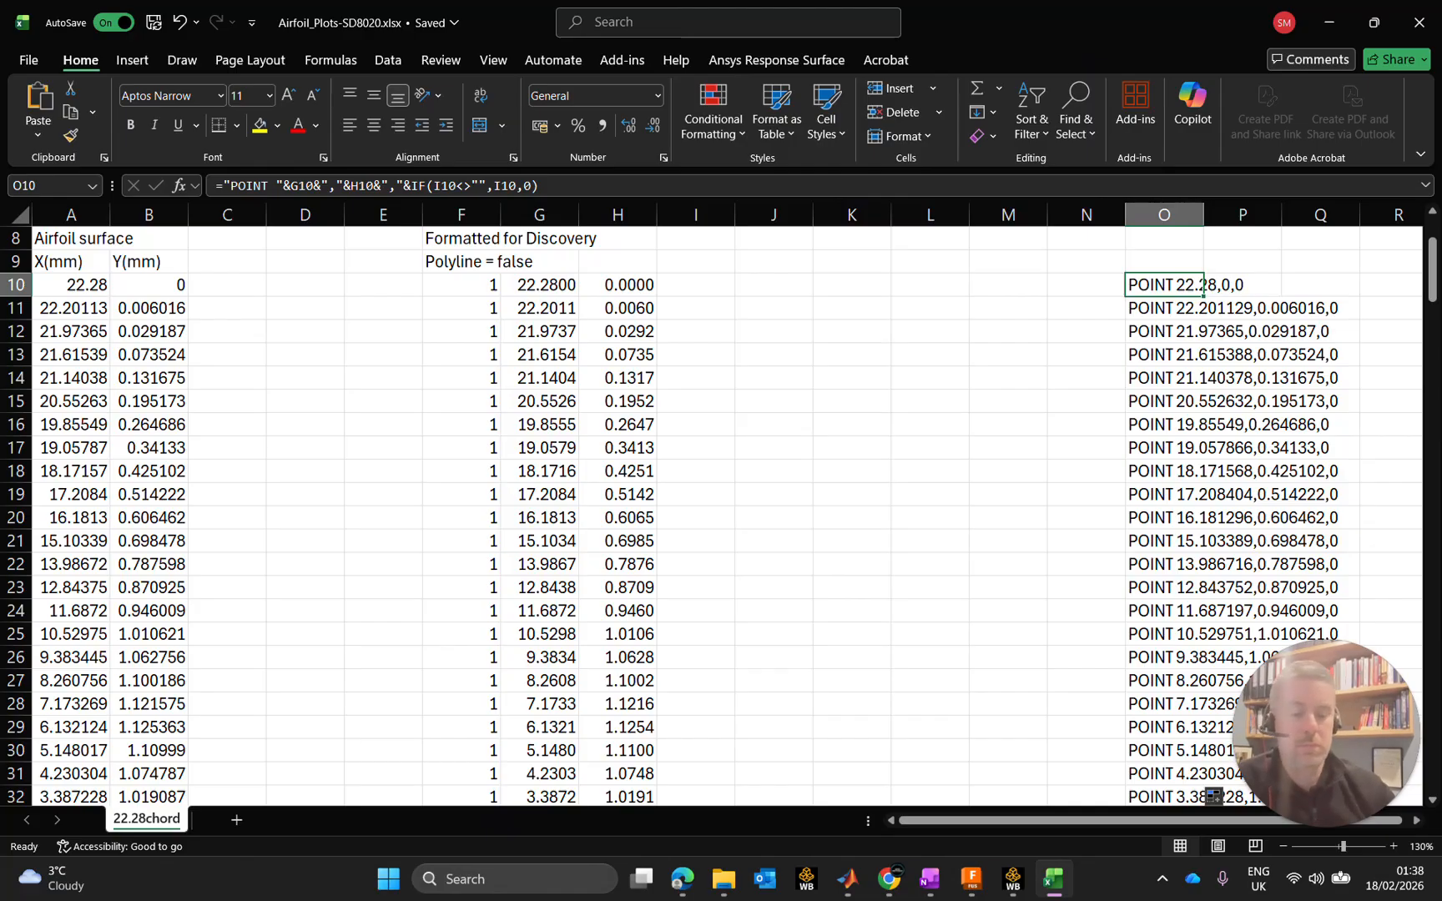
drag(1213, 797, 1216, 774)
scroll(1213, 792, up, 6)
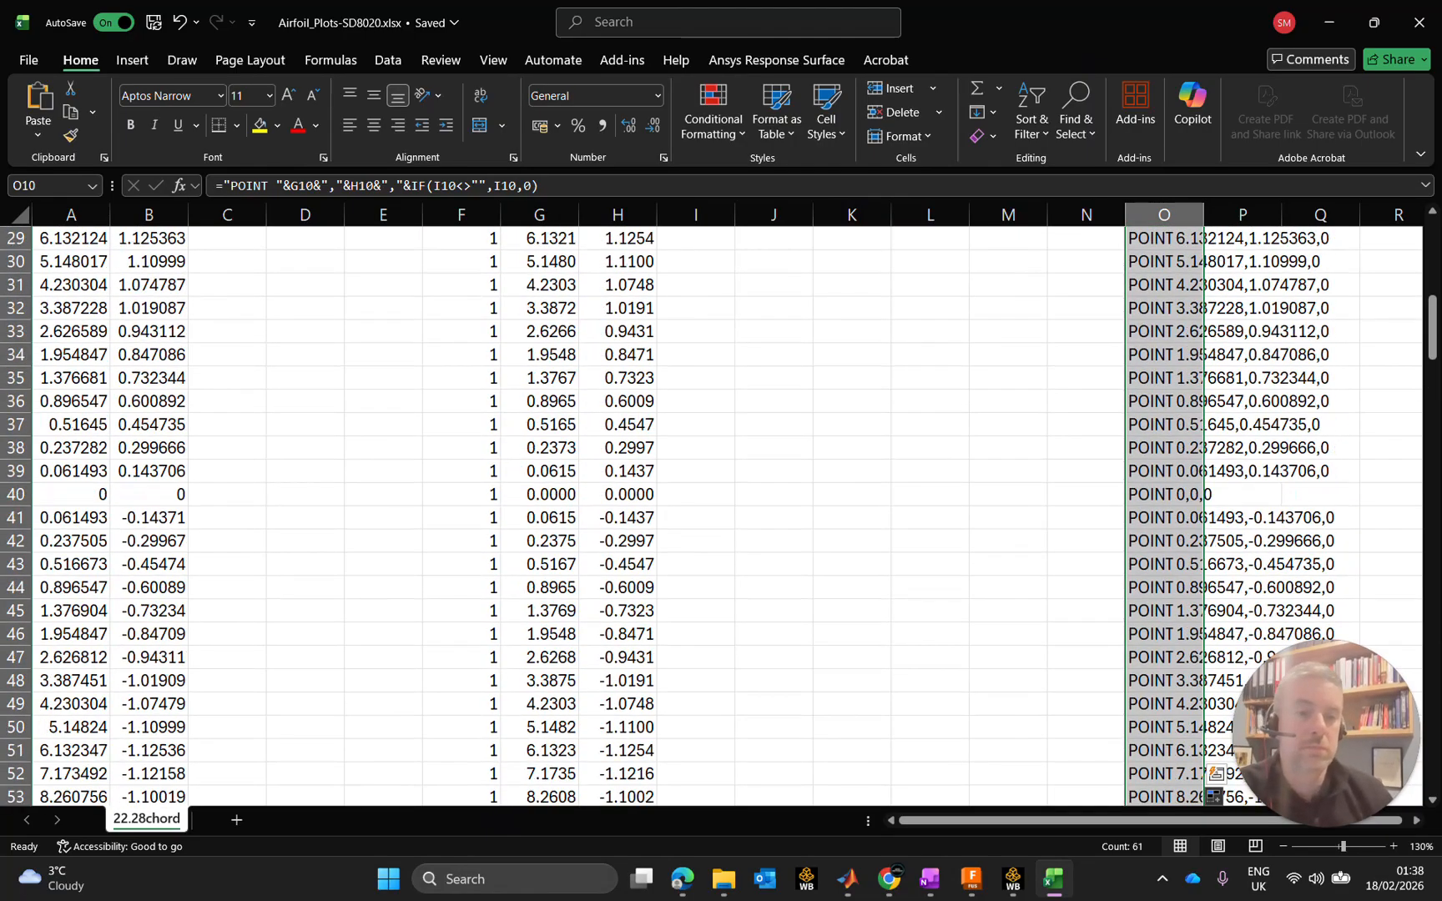
ctrl+scroll(1212, 791, down, 2)
scroll(1213, 792, up, 1)
scroll(1213, 791, up, 8)
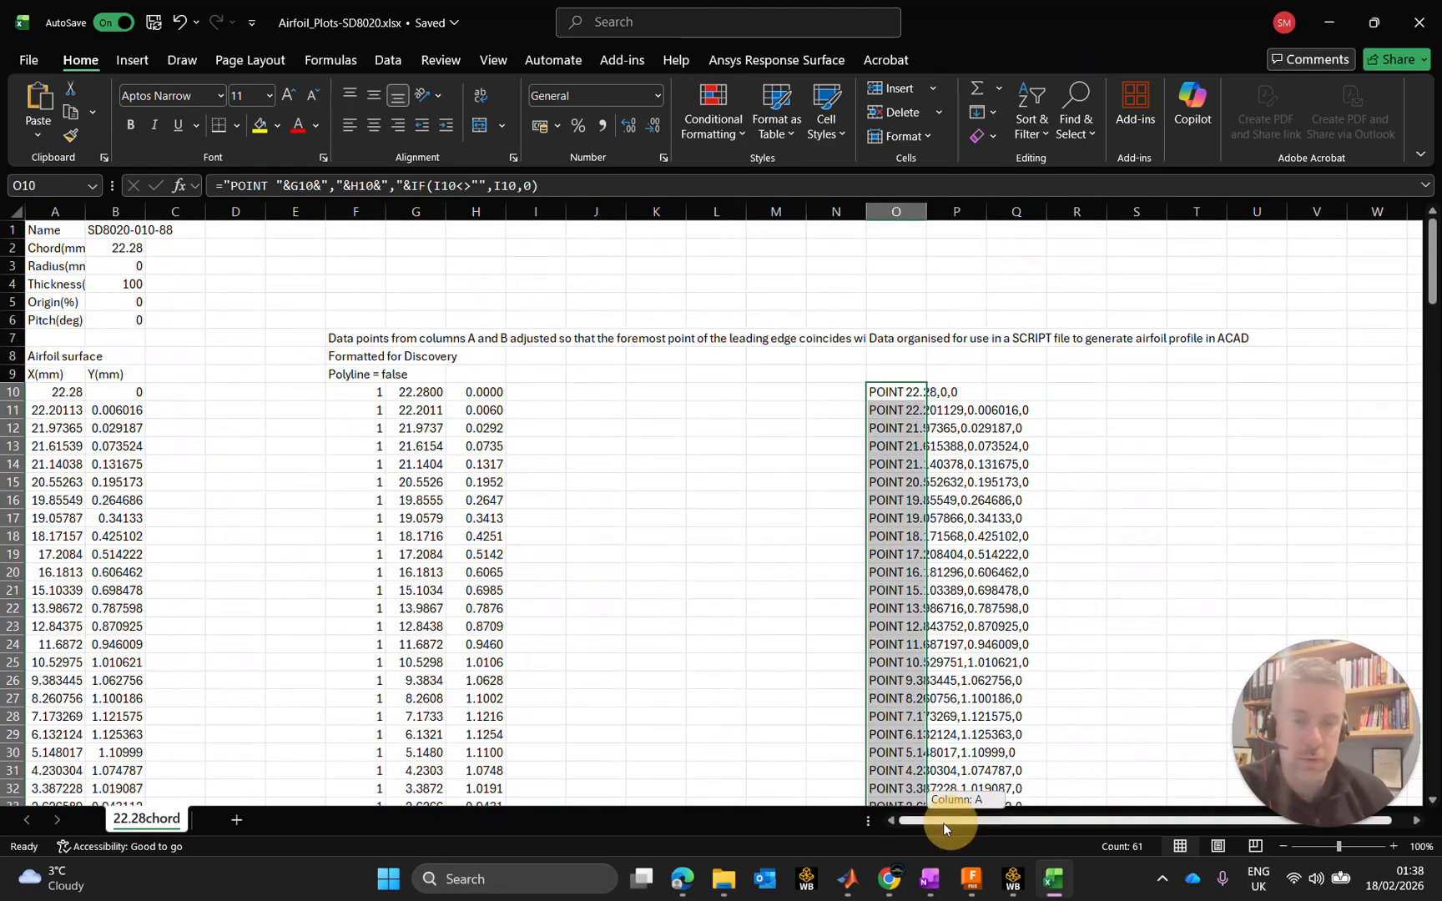
scroll(1212, 791, down, 13)
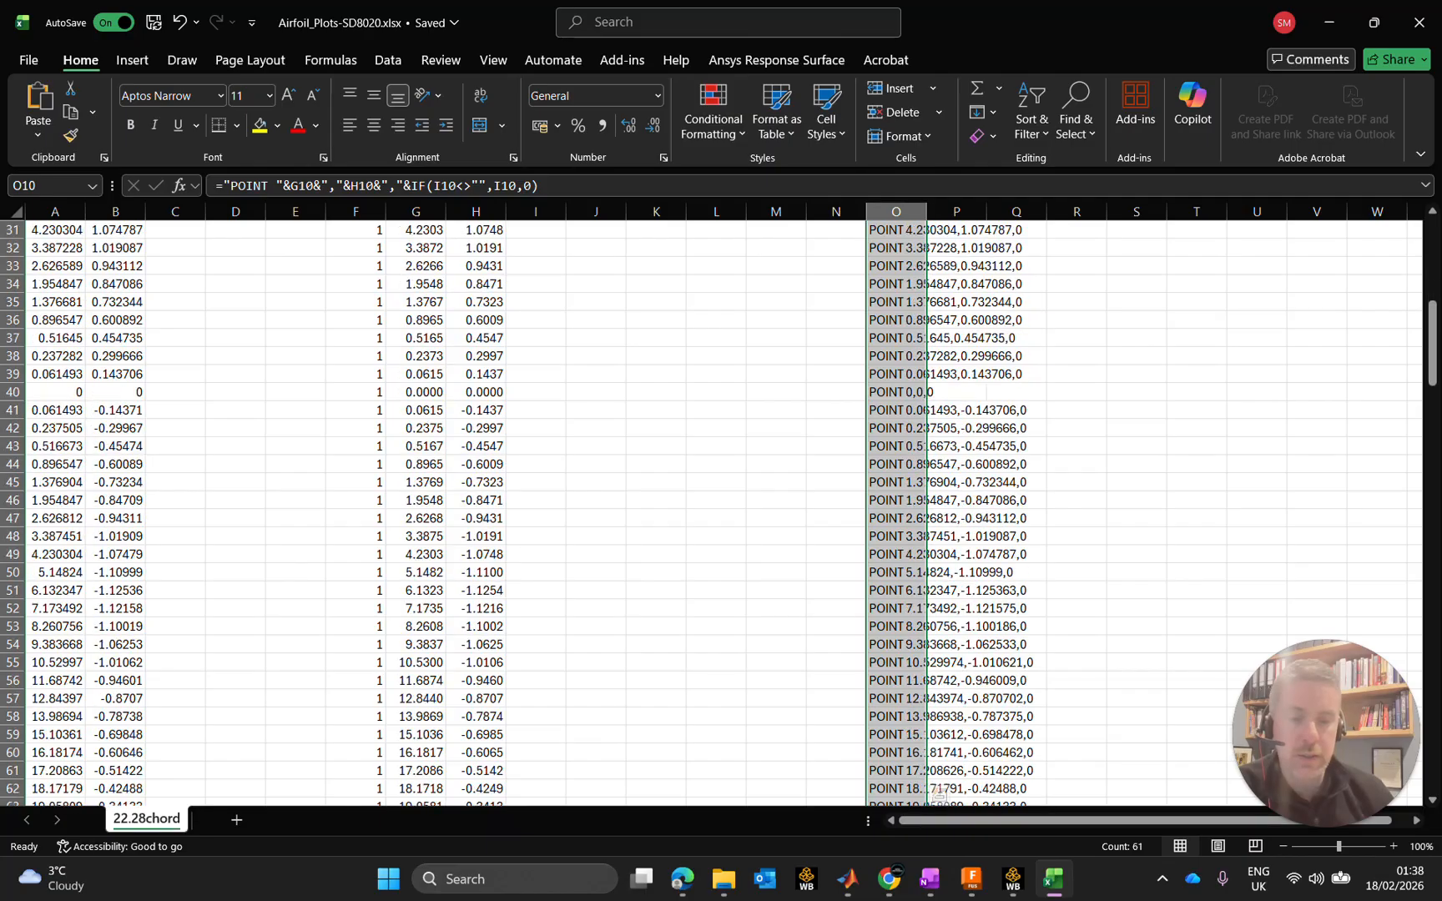
scroll(1212, 791, up, 6)
scroll(1213, 791, up, 7)
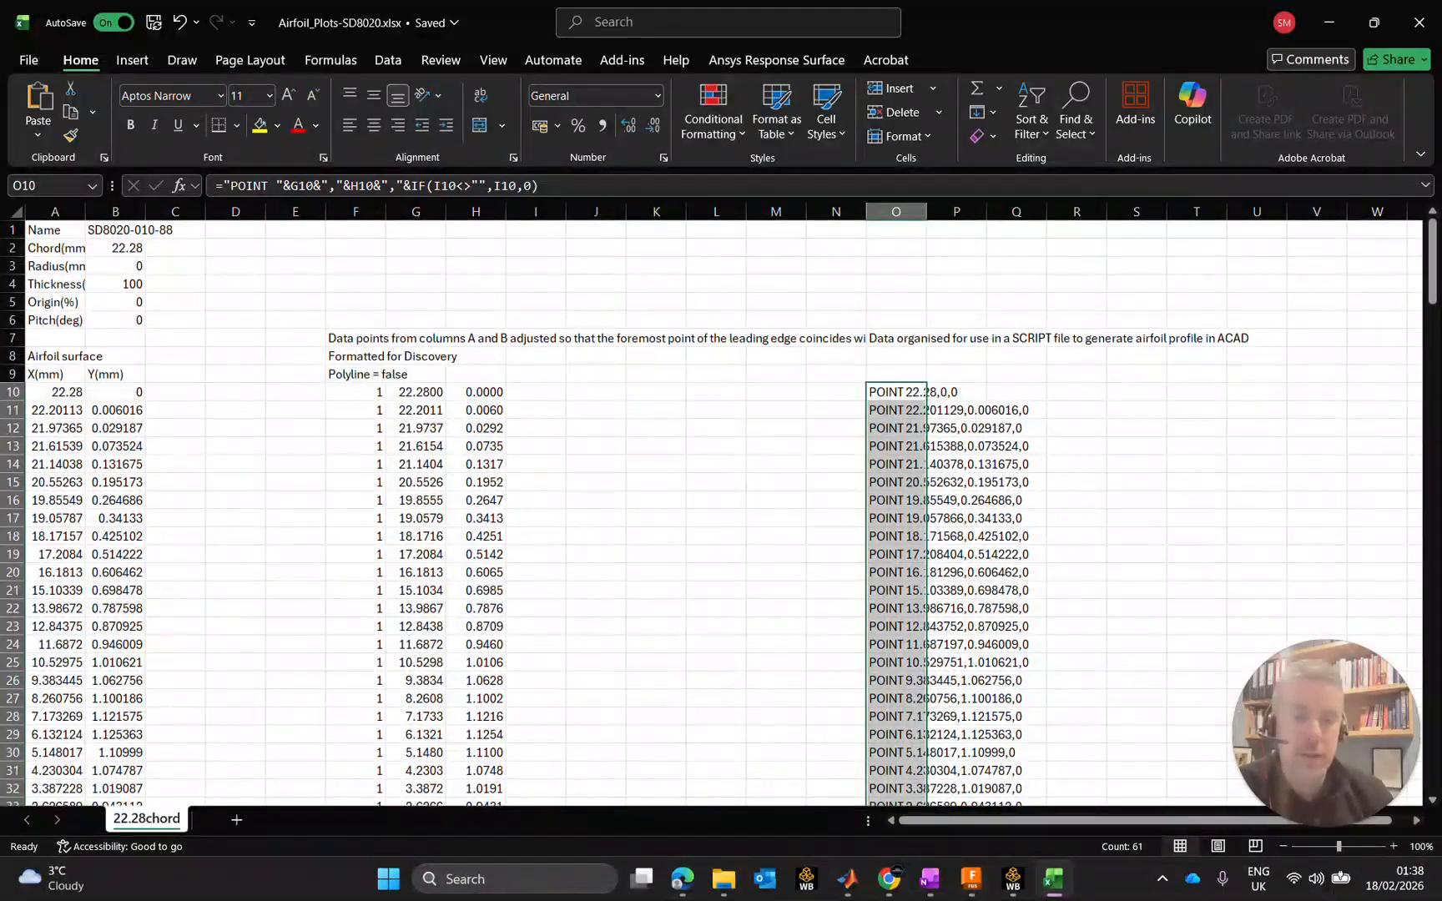
Step: Copy the complete list of POINT commands in cells O10 to O70
click(1075, 387)
click(916, 388)
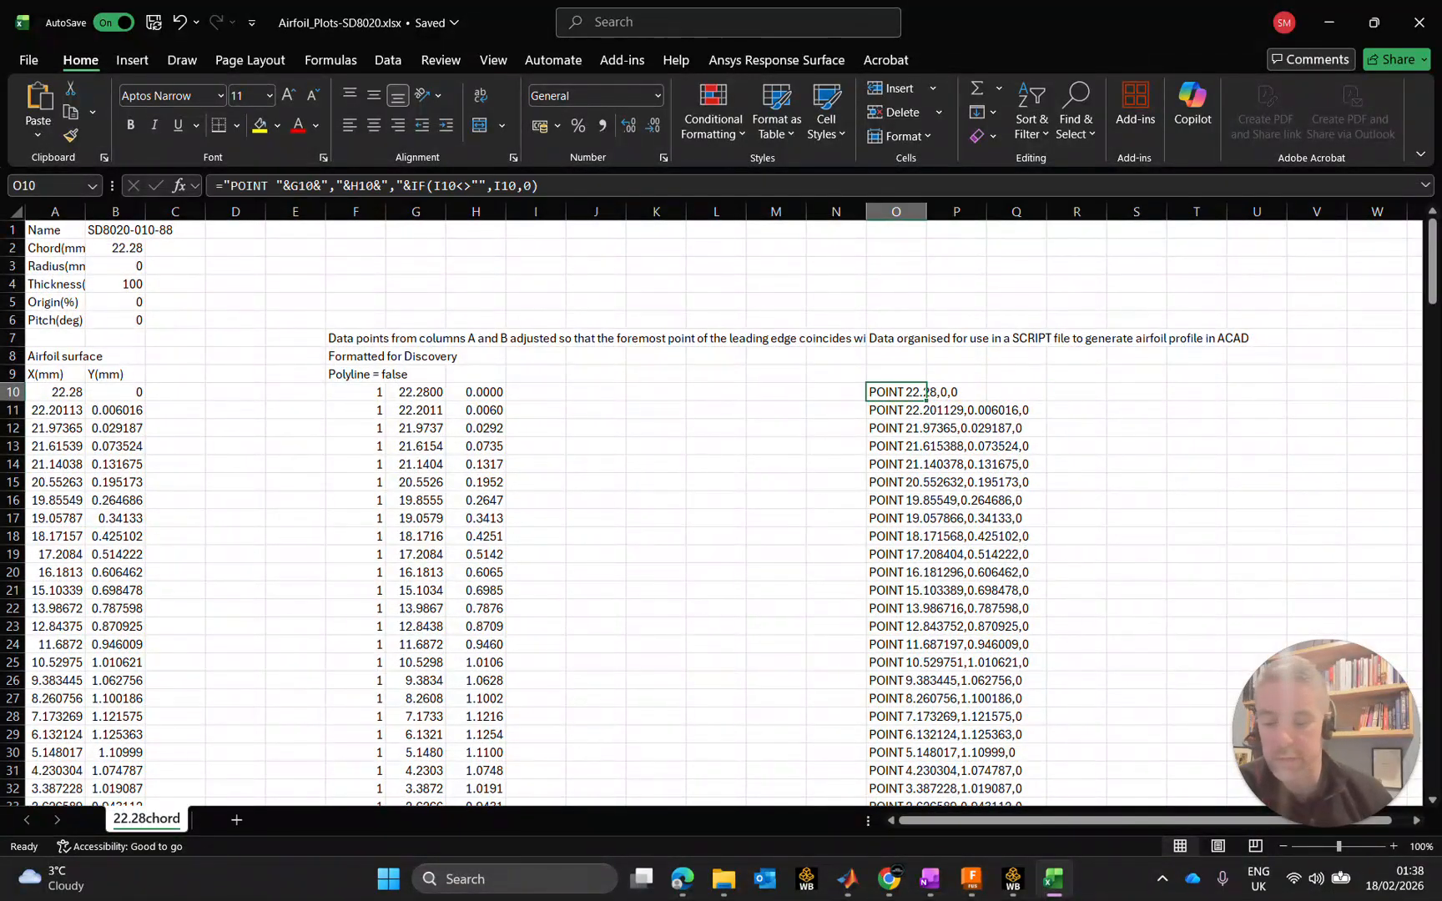
key(ctrl+shift+Down)
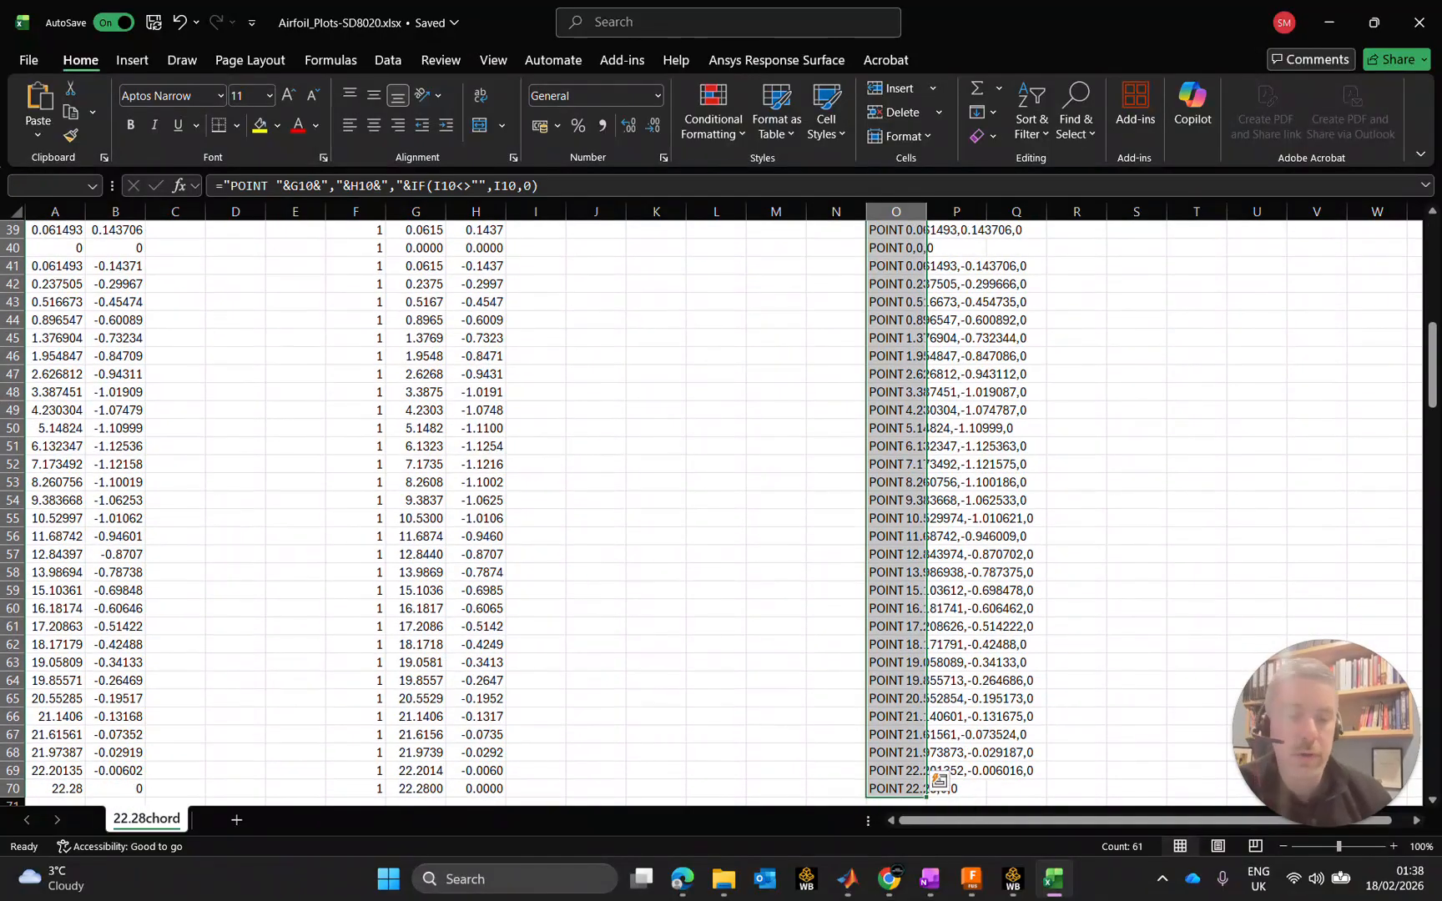
scroll(718, 509, up, 12)
key(ctrl+c)
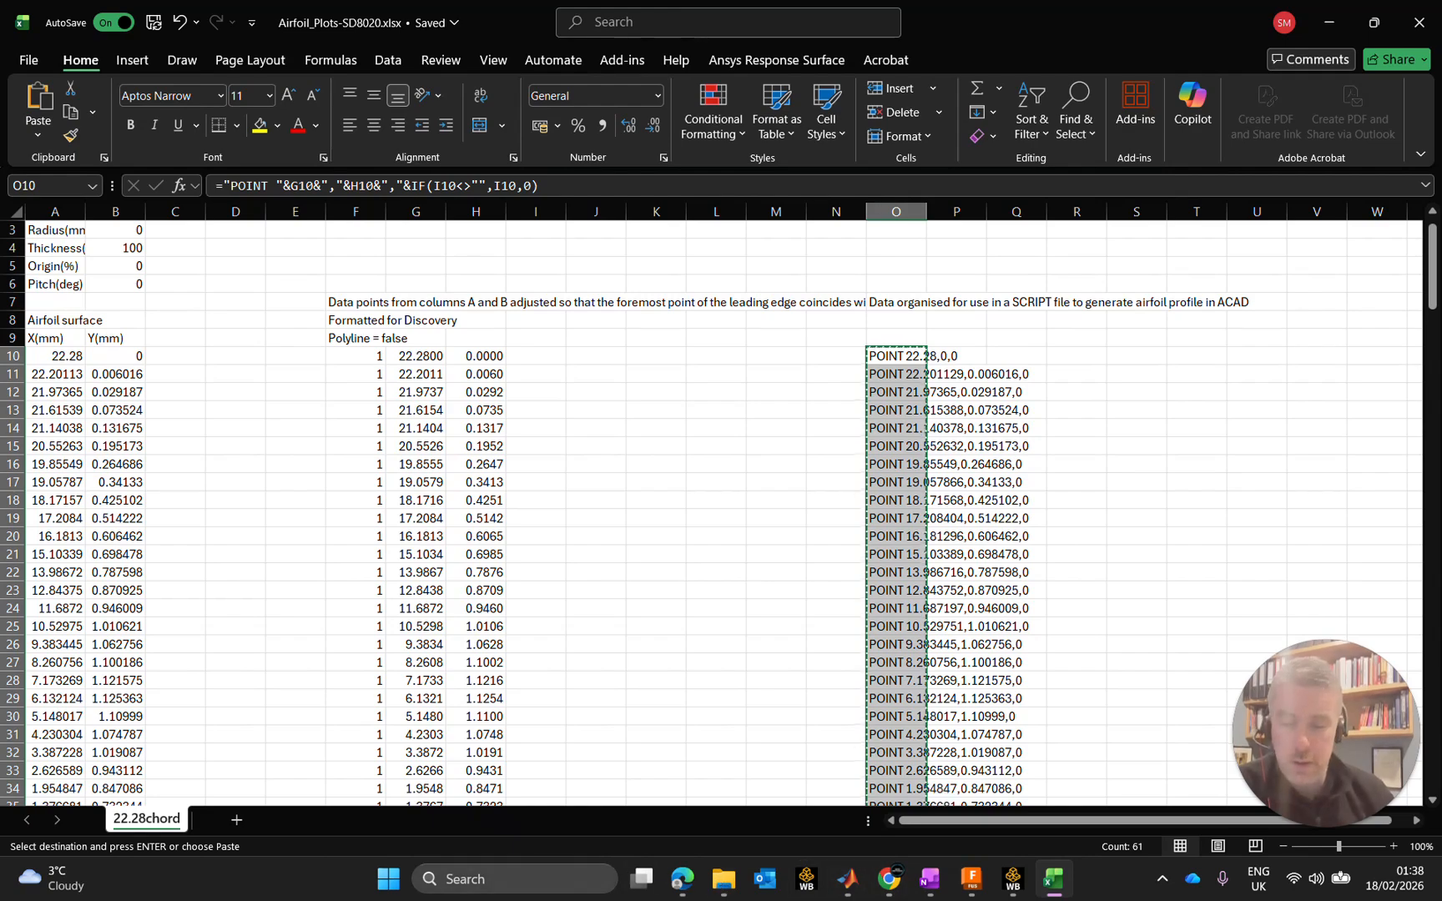
Step: Search Windows for Notepad and open it
click(507, 882)
text(w)
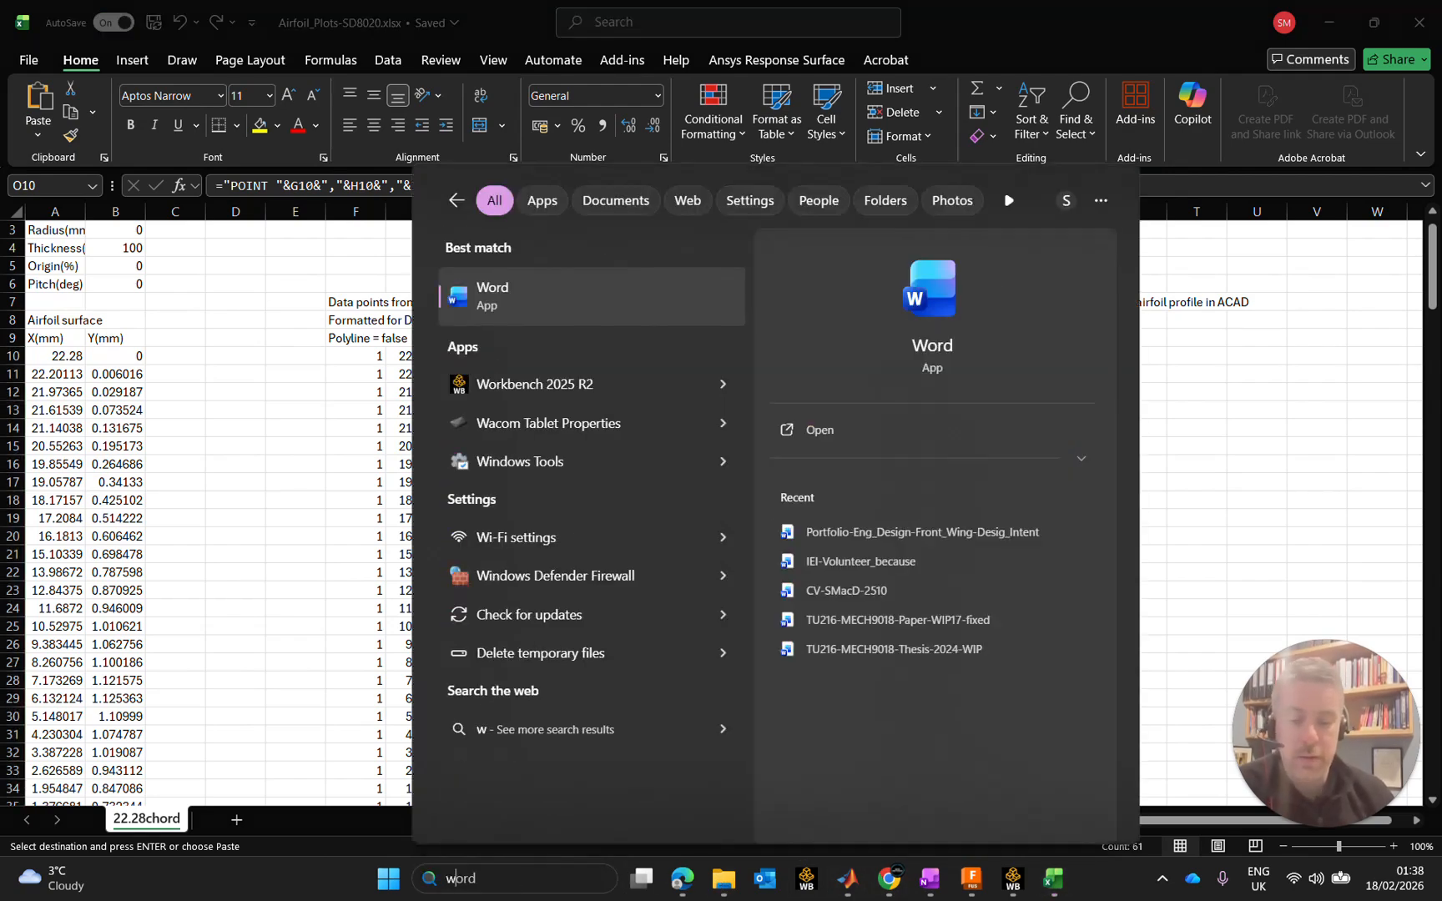
key(BackSpace)
text(no)
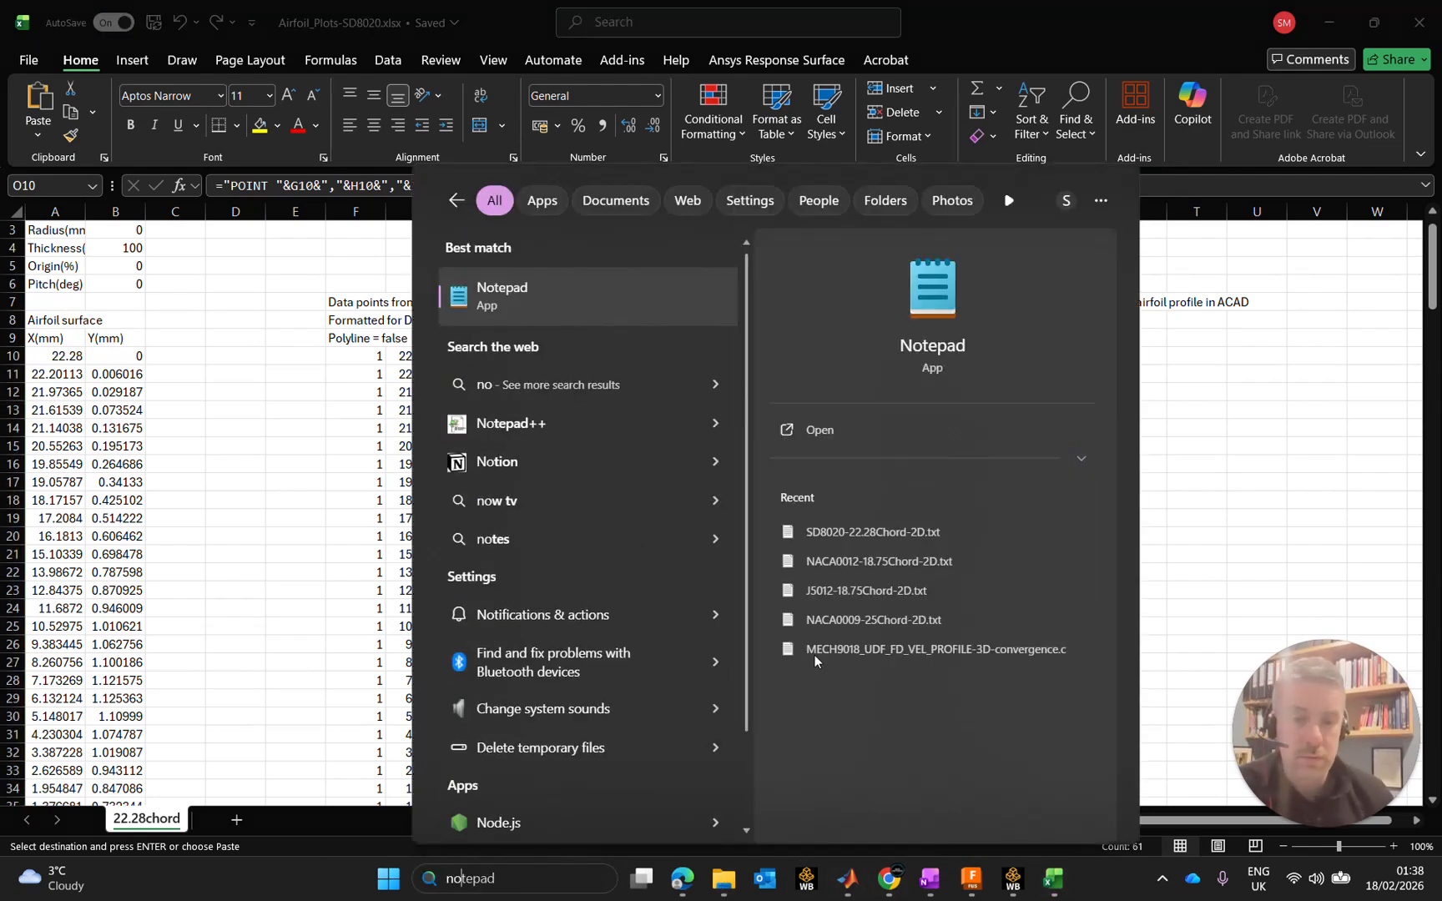
click(562, 322)
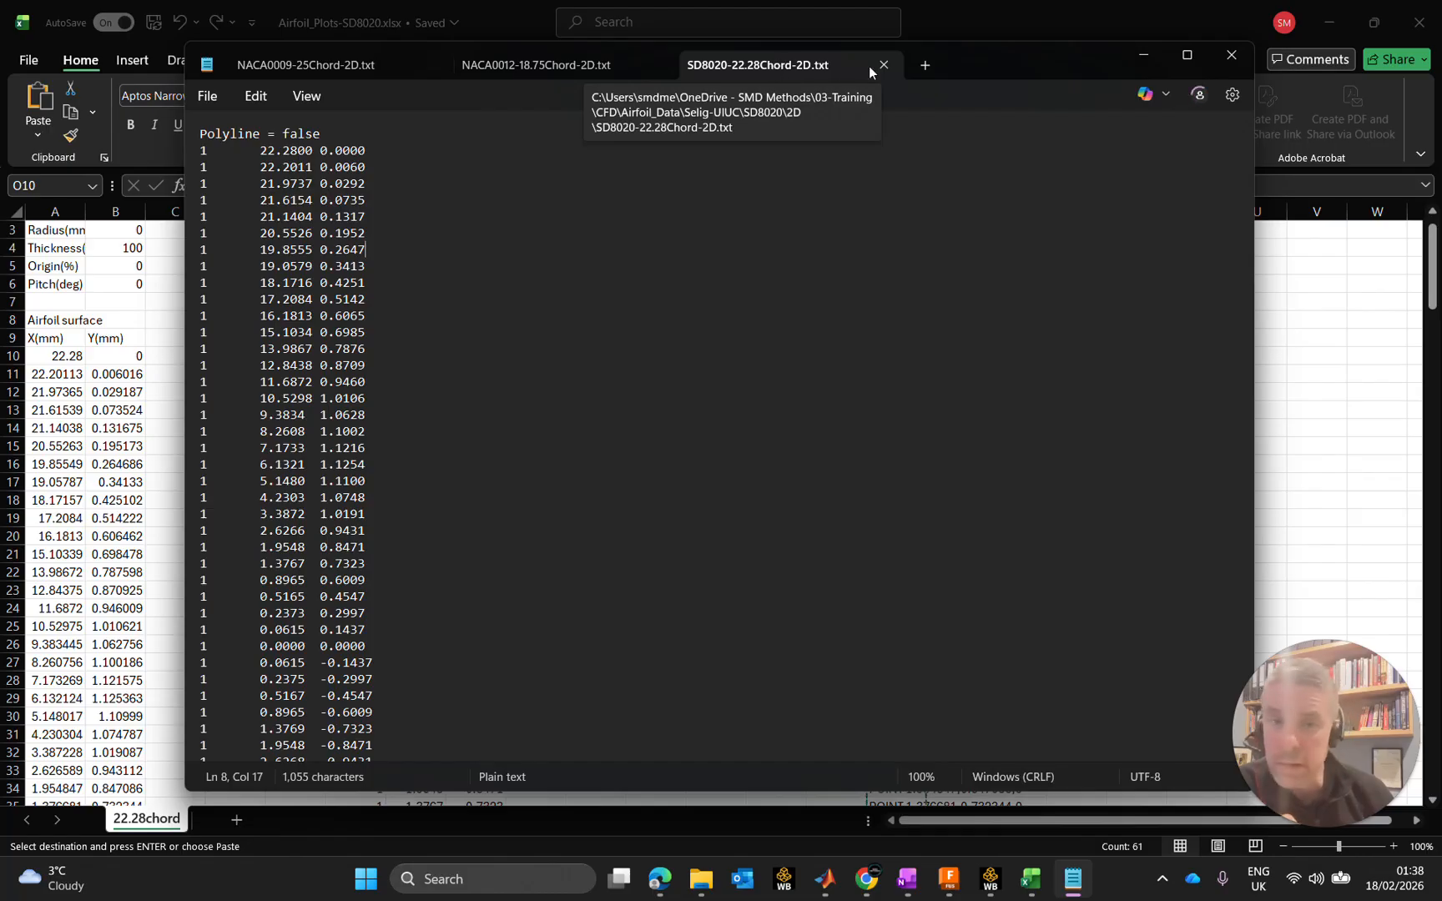
Step: Paste the copied POINT commands into a new Notepad document and remove the blank line at the end
click(925, 65)
click(488, 129)
key(ctrl+v)
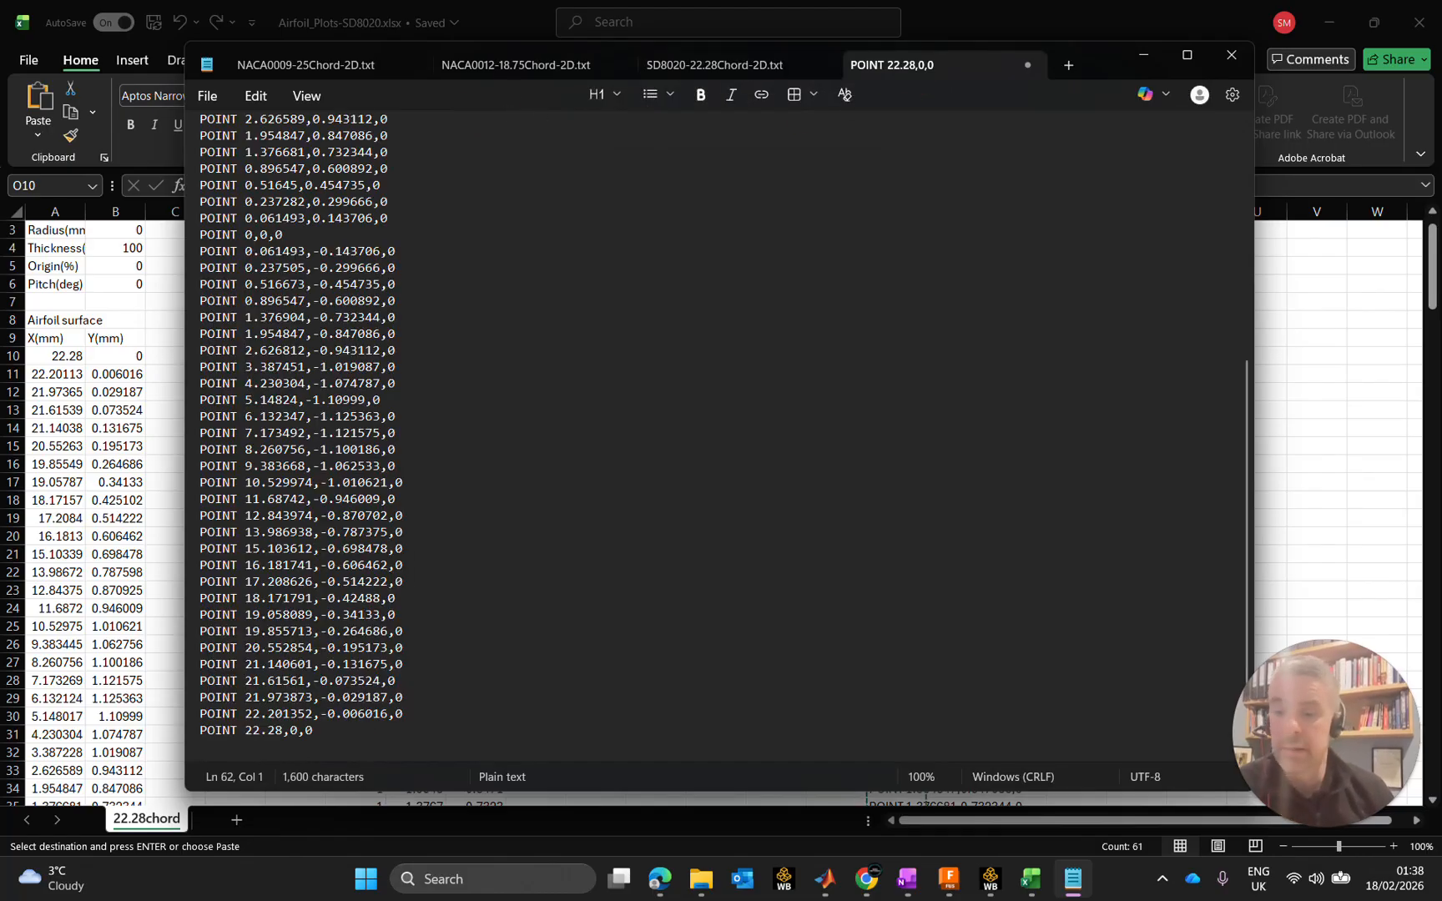
key(BackSpace)
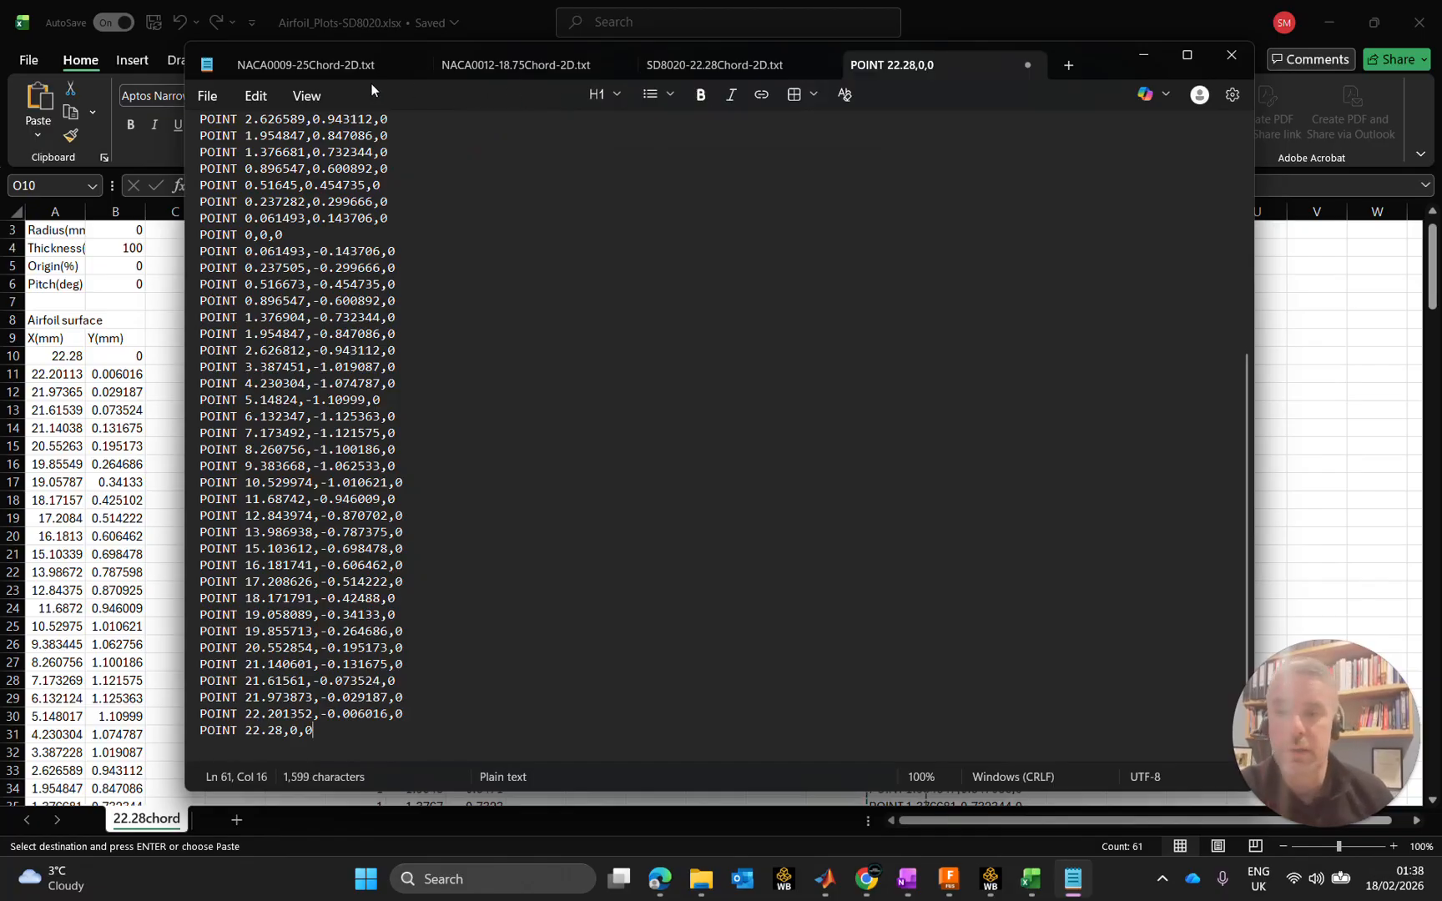
Step: Save the POINT list as SD8020-22.28Chord-2D.scr in the SD8020 2D folder
click(207, 96)
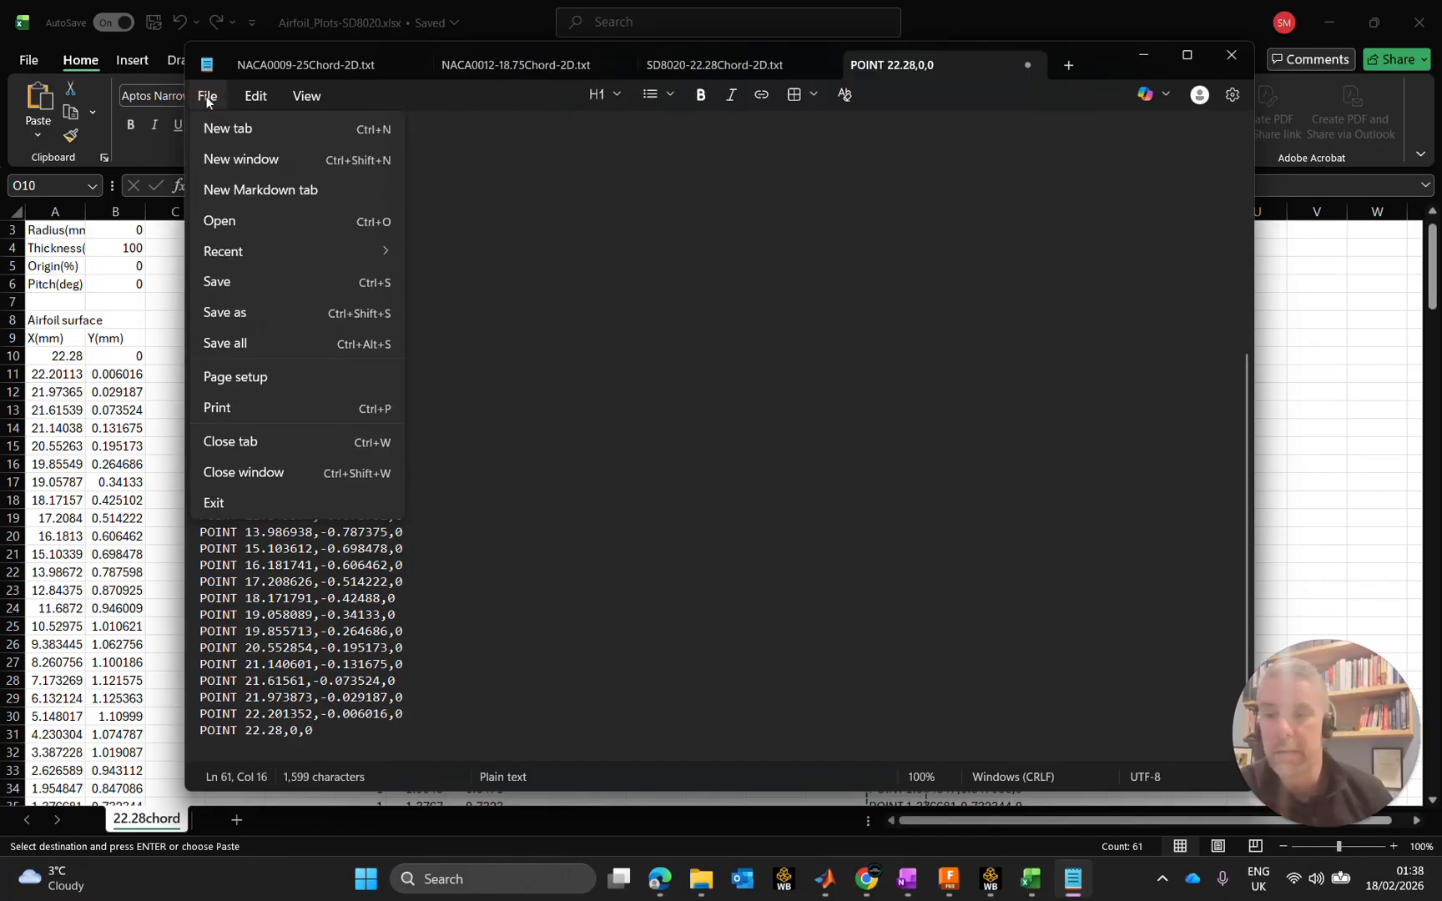
click(264, 313)
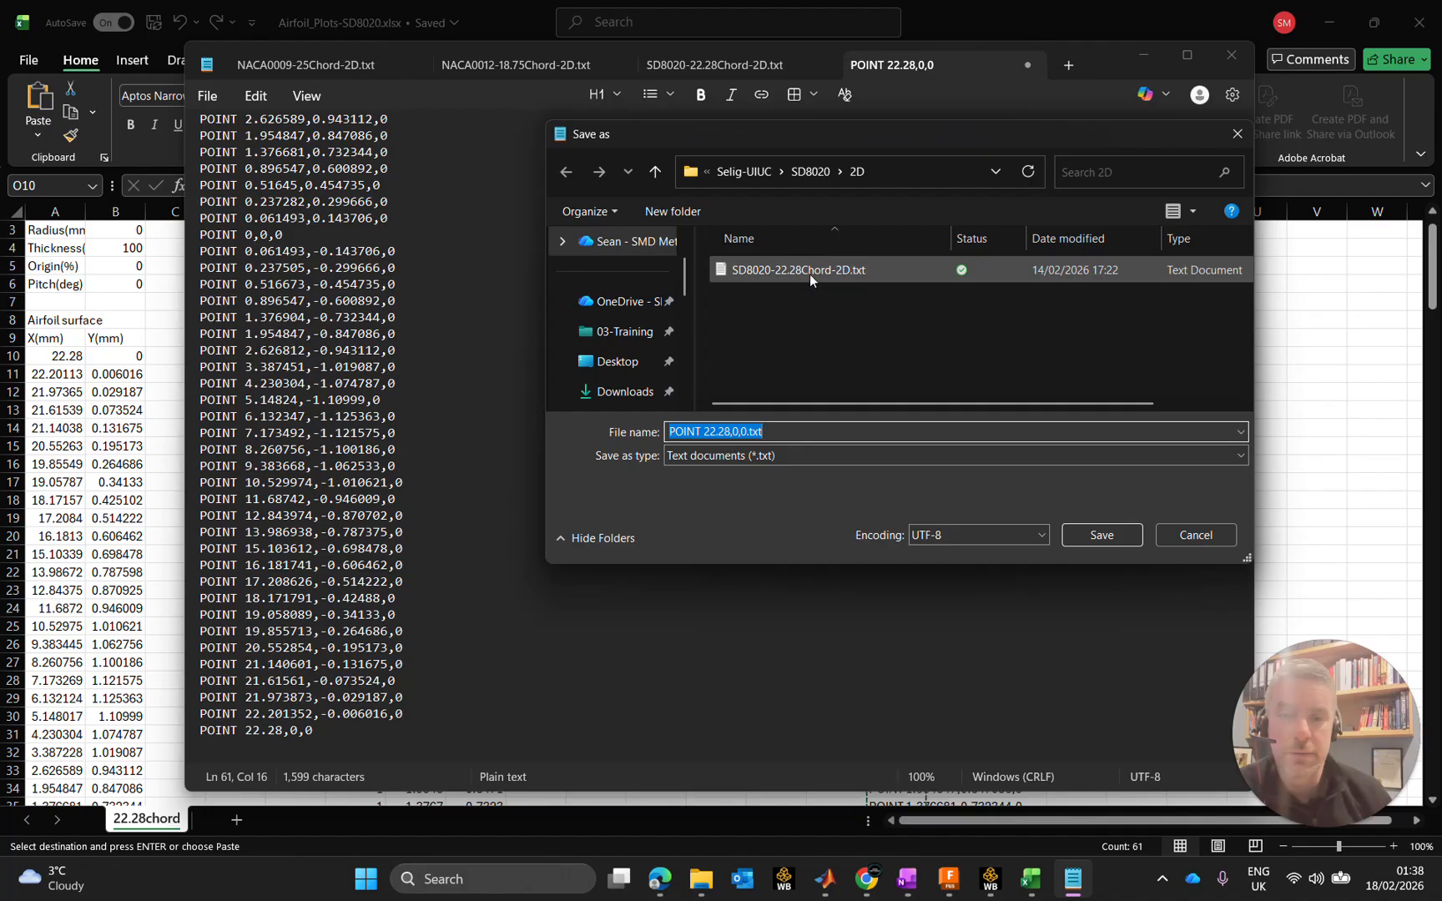
click(807, 273)
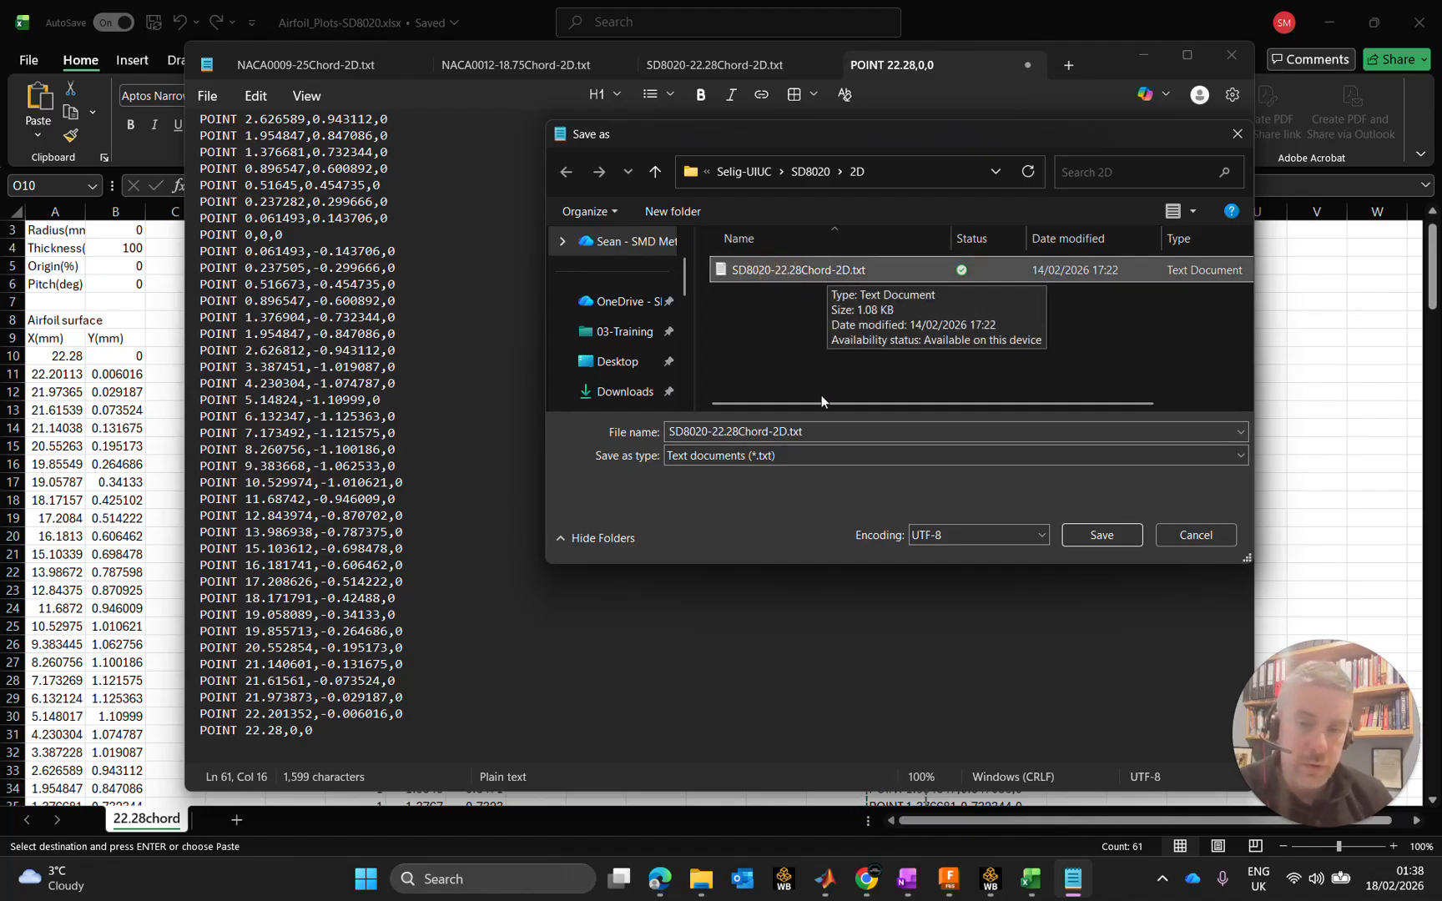
click(831, 431)
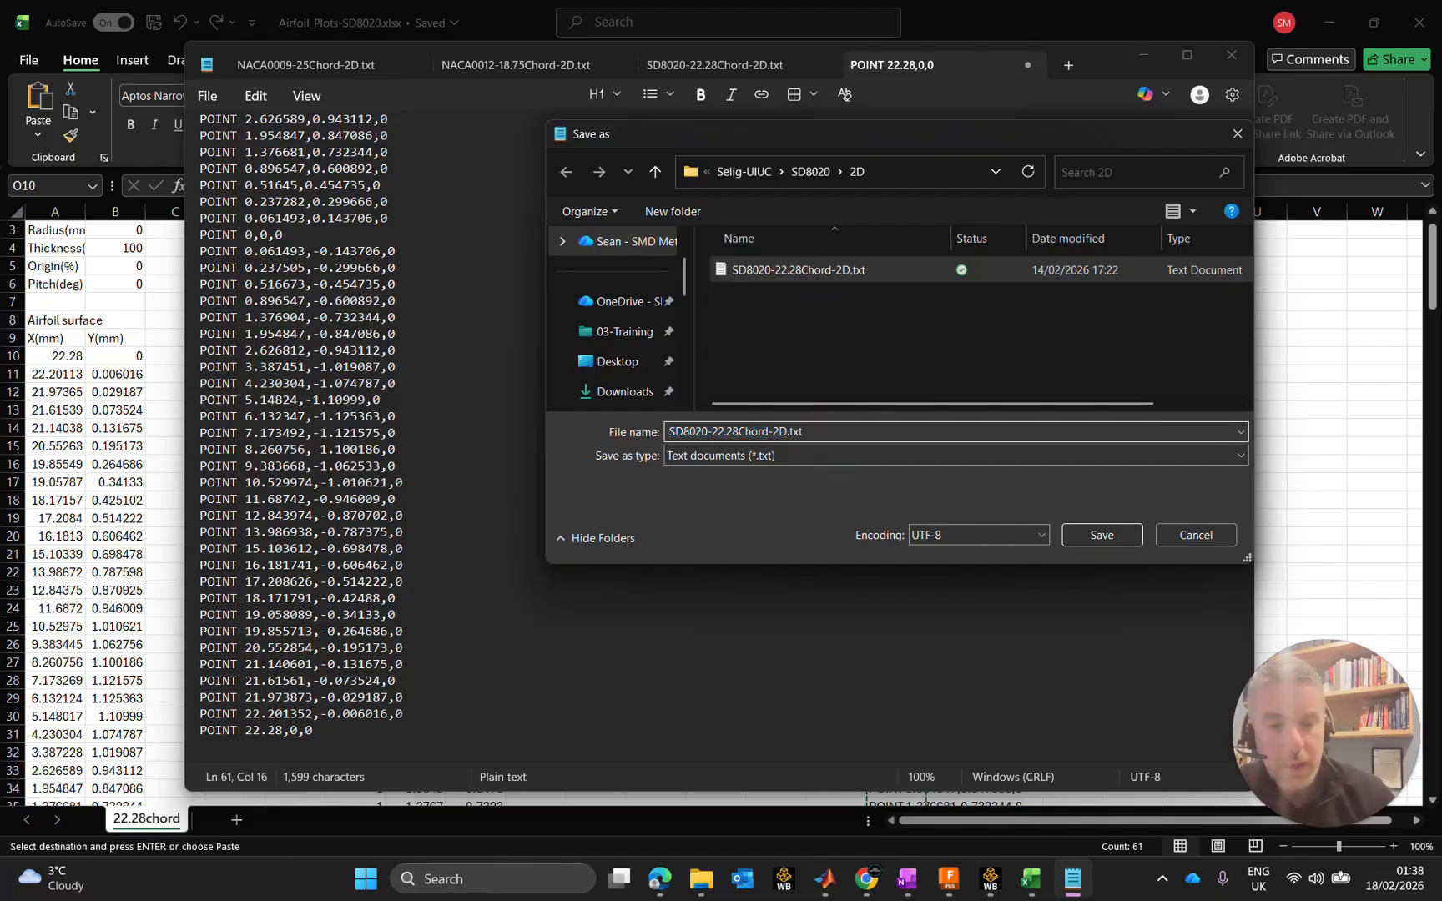
key(BackSpace)
key(BackSpace)
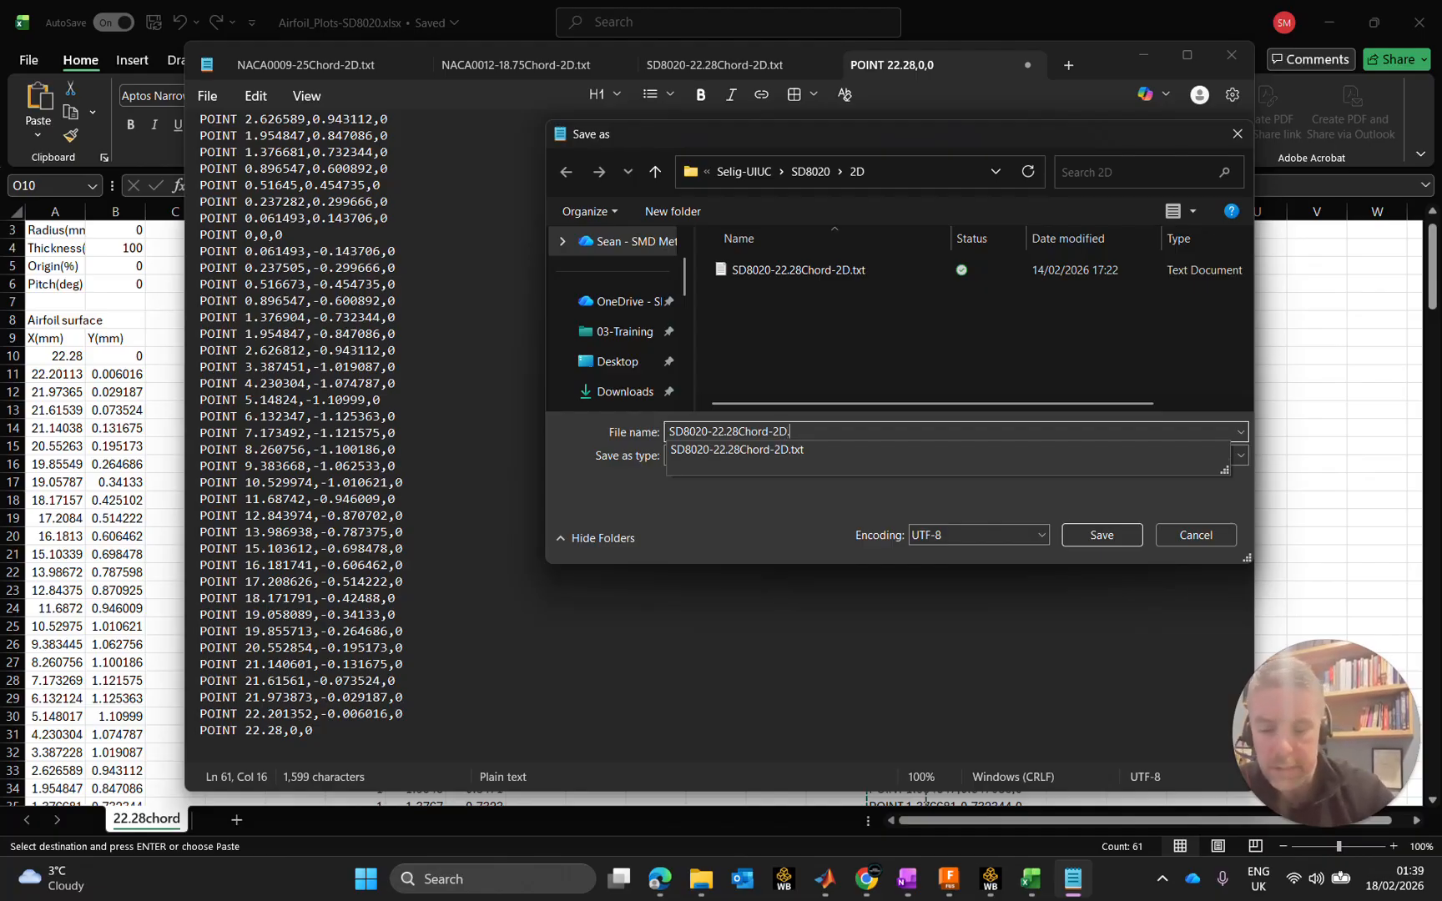
text(scr)
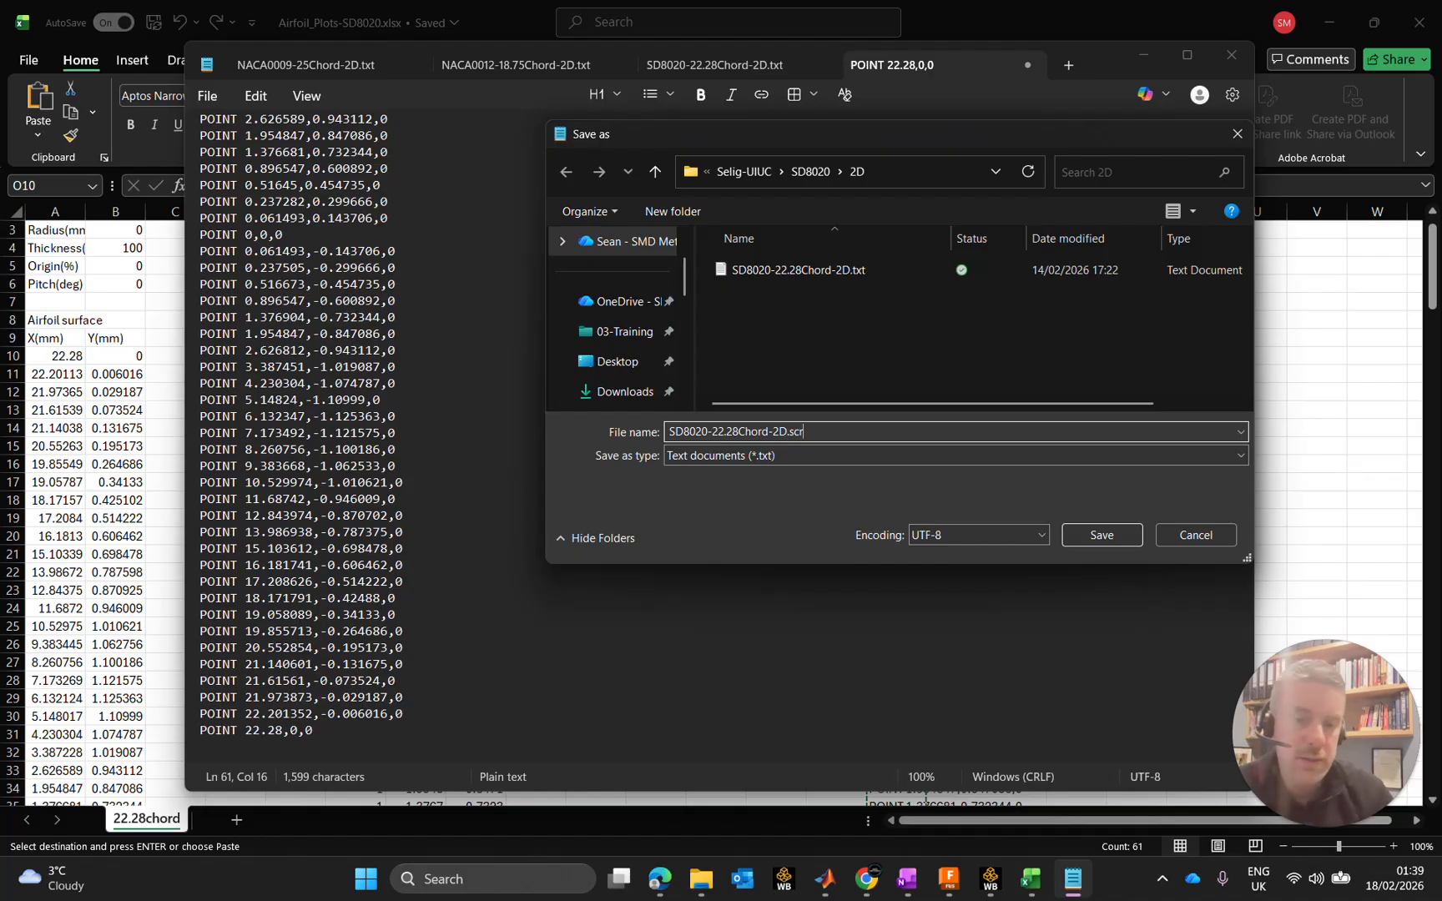
key(Return)
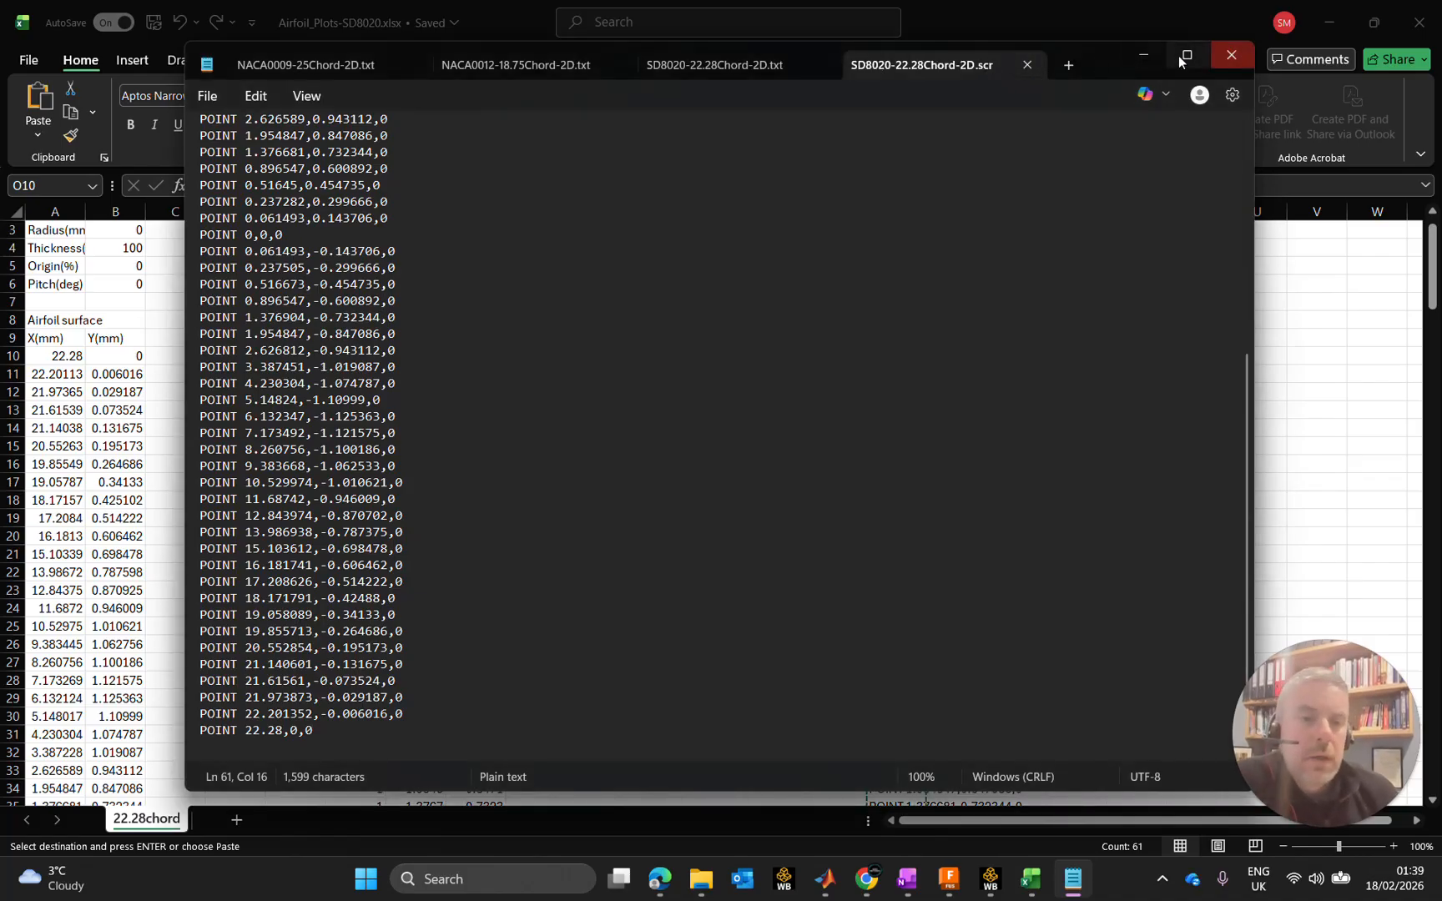
Step: Minimize Notepad, clear the copy selection in Excel, then save and close the Airfoil_Plots-SD8020 workbook
click(1146, 55)
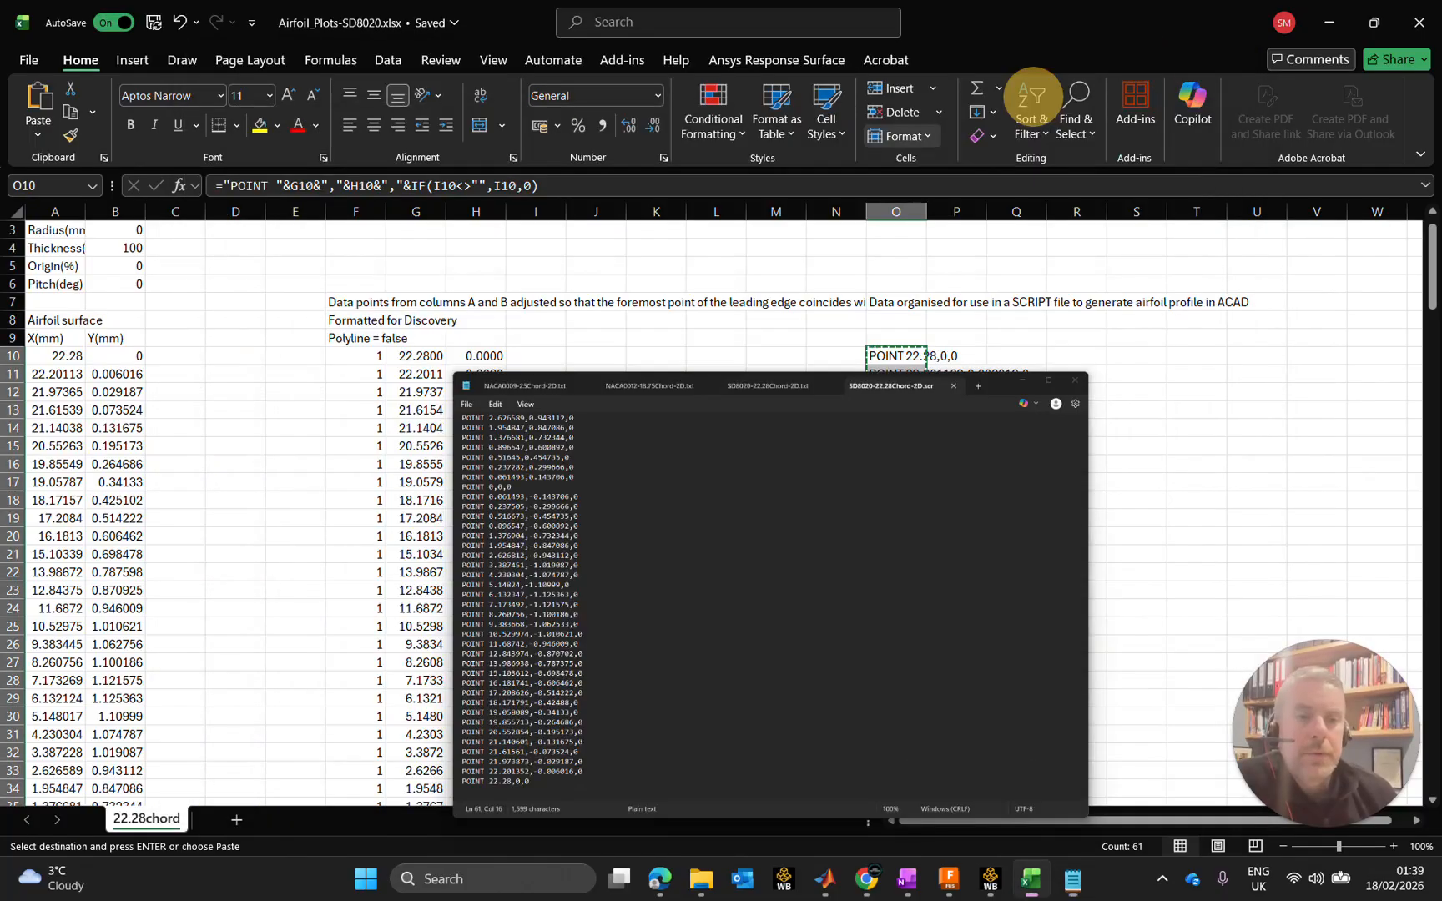
drag(603, 513, 602, 505)
key(Escape)
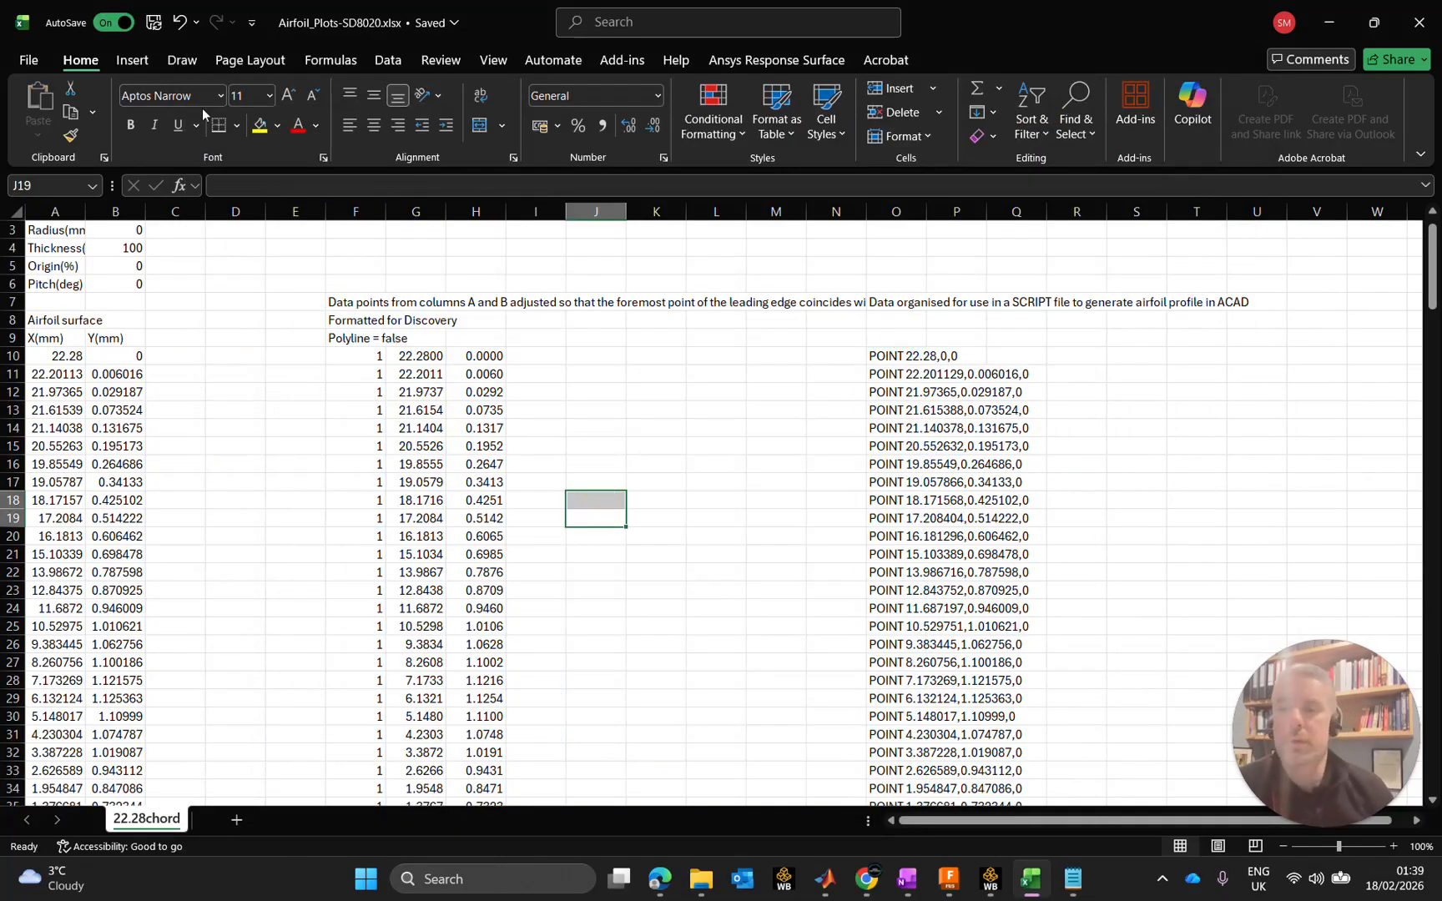
click(158, 21)
click(656, 446)
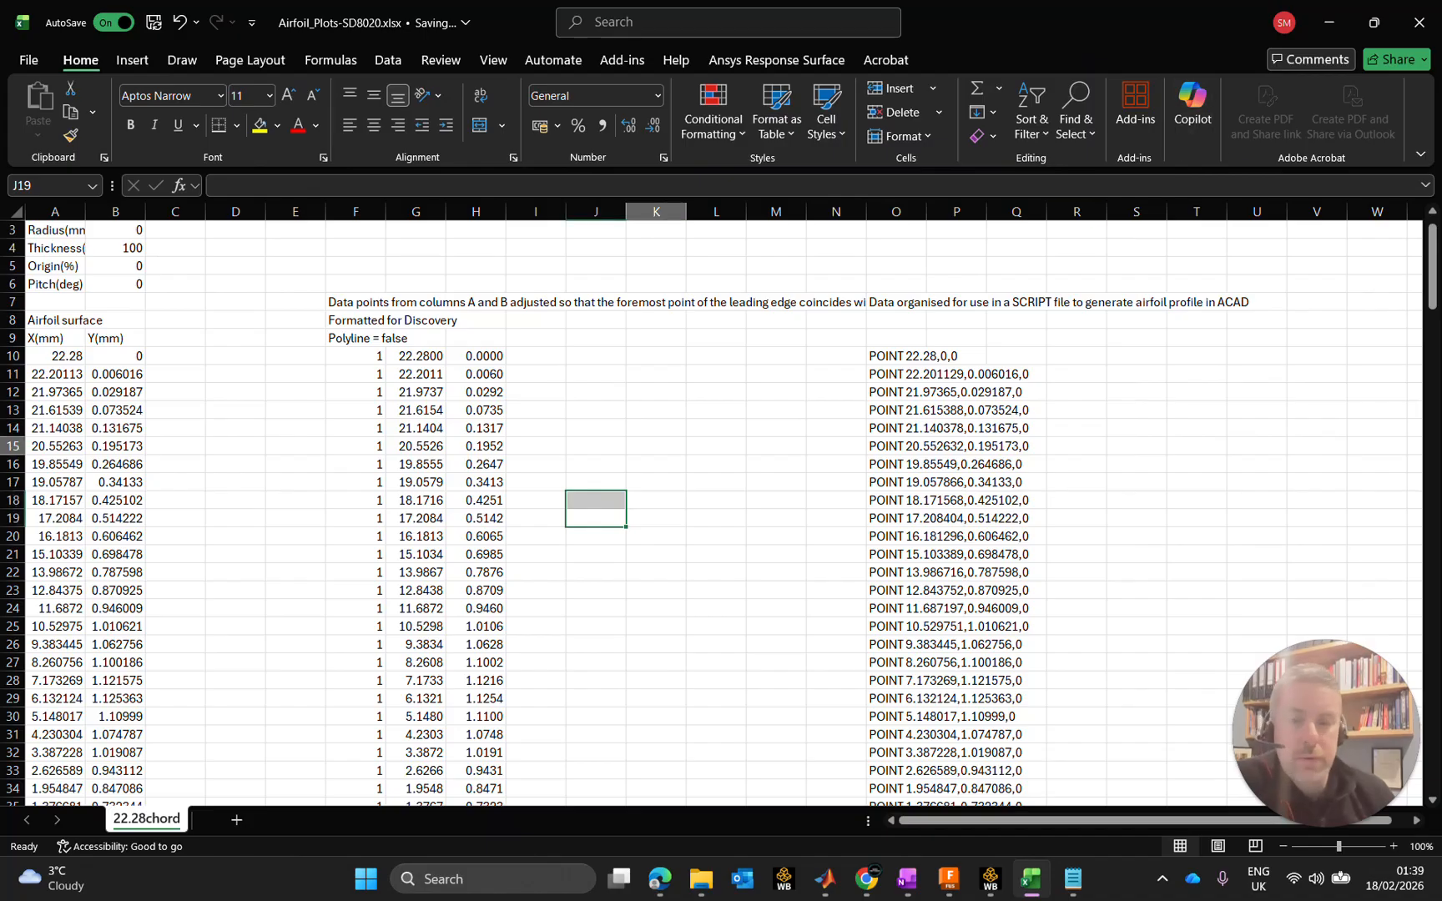
click(50, 231)
scroll(51, 250, up, 1)
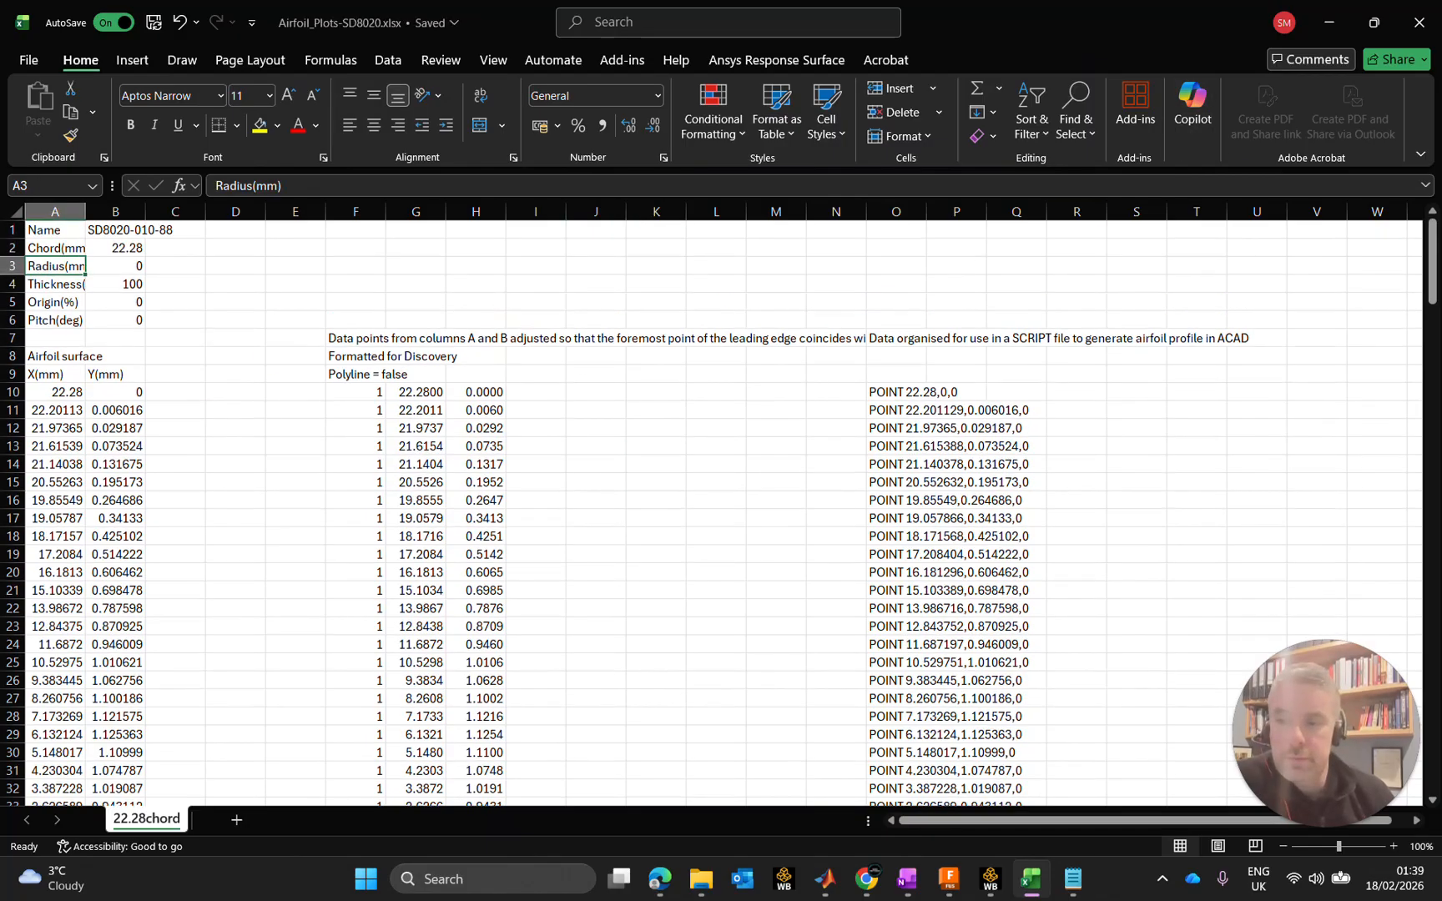
click(52, 230)
click(1419, 23)
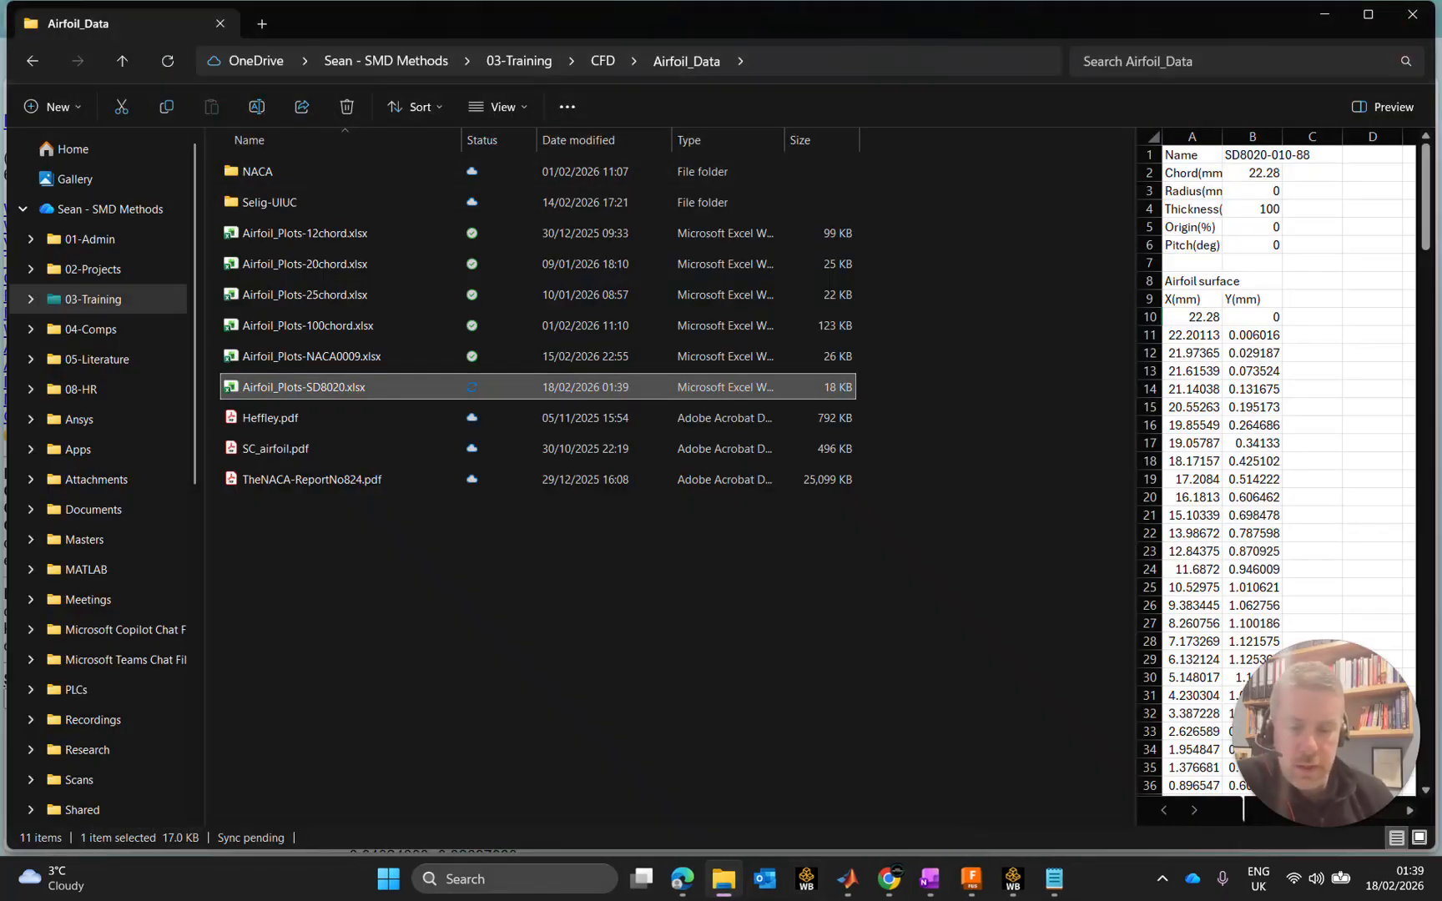
Step: Search Windows for AutoCAD 2026 and launch it
click(588, 878)
text(aca)
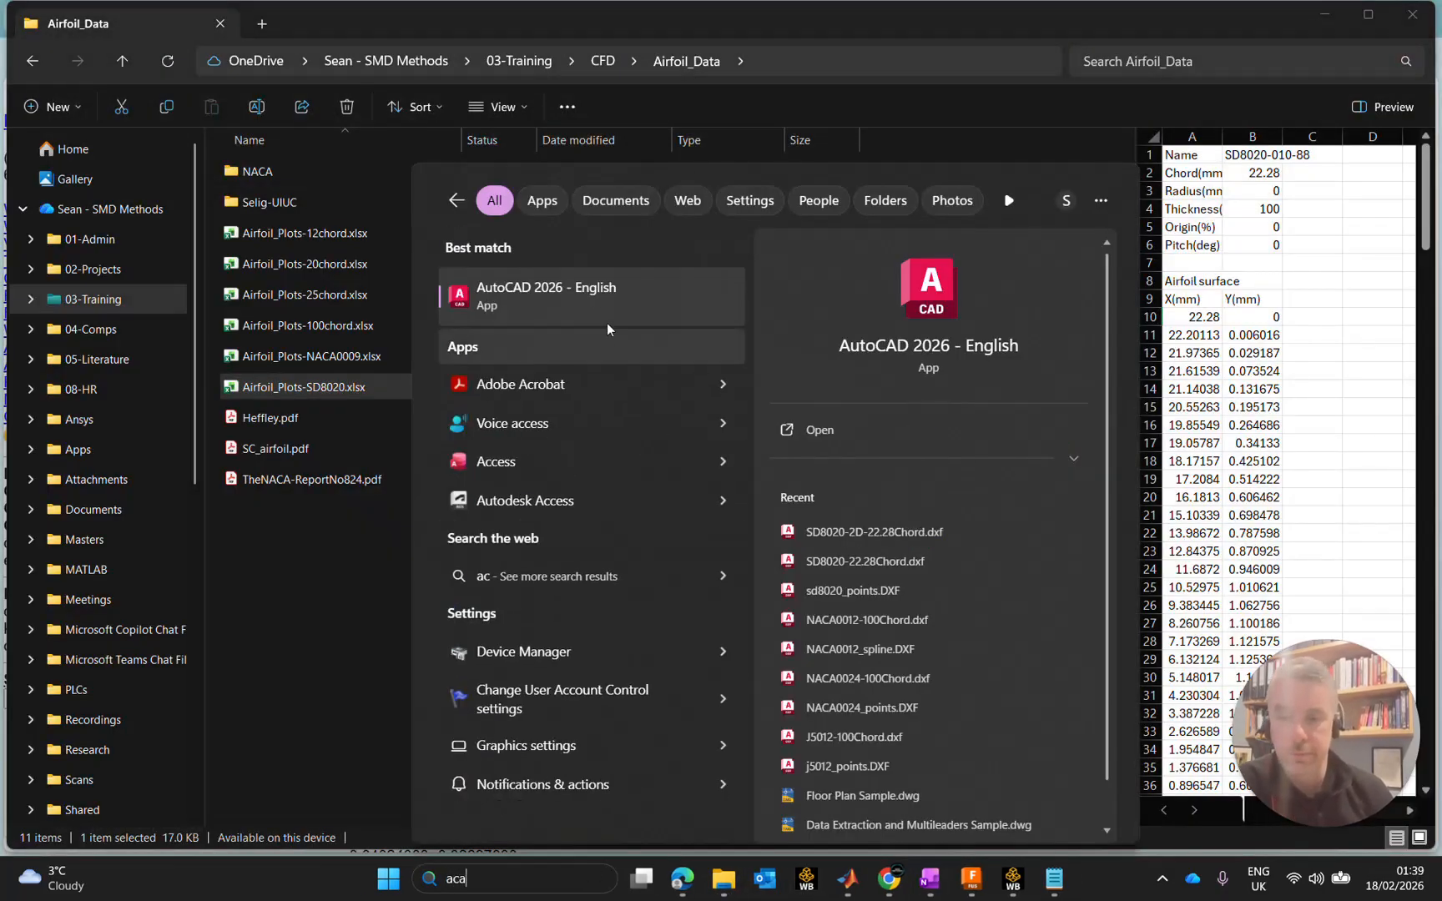
click(610, 311)
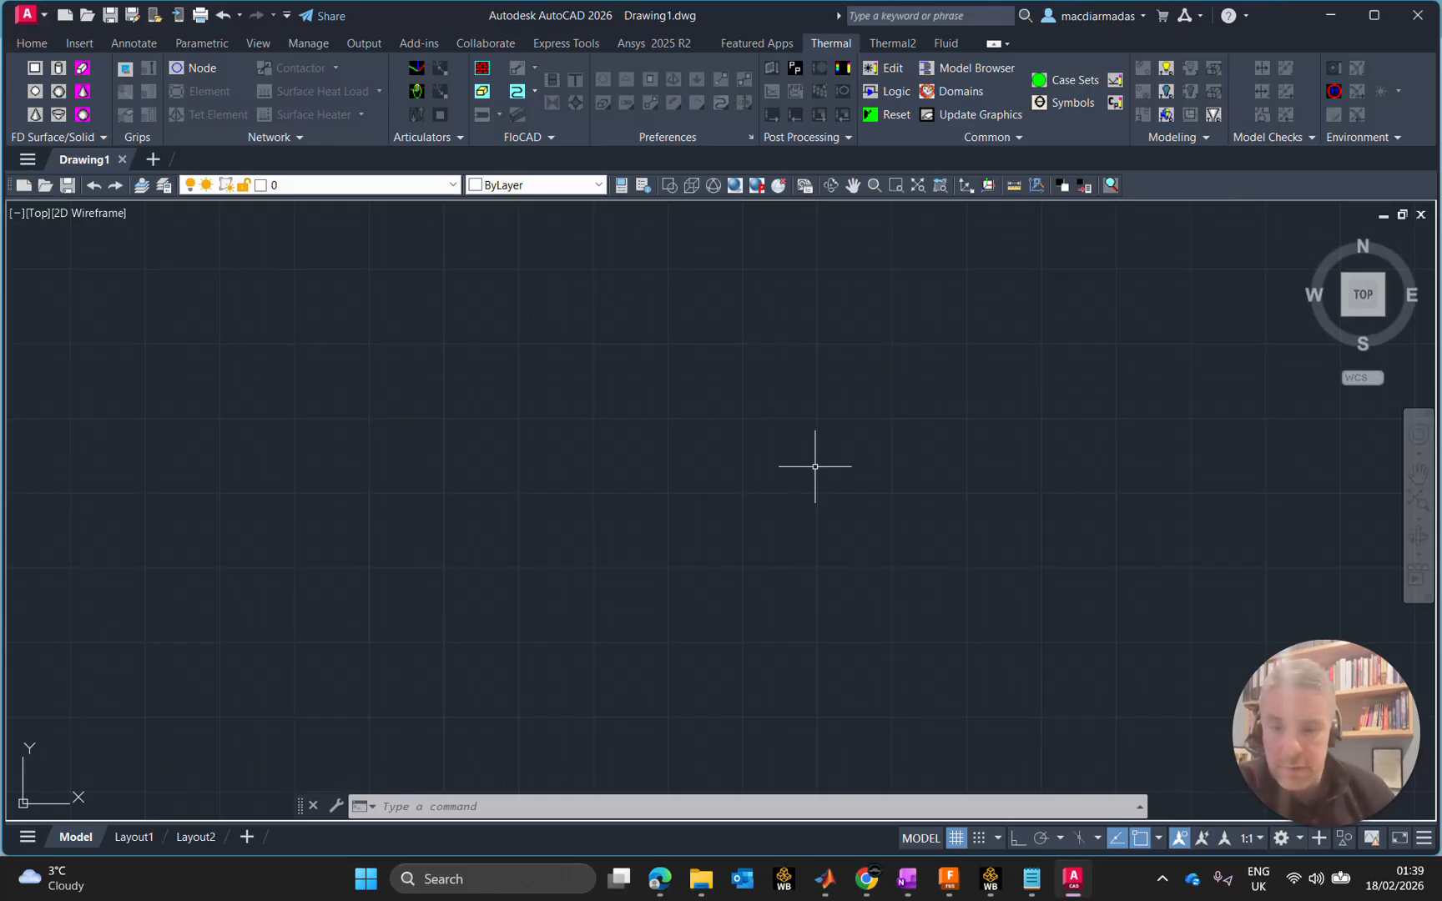
Step: Run the SCRIPT command in the blank drawing and load SD8020-22.28Chord-2D.scr to plot the airfoil points
text(SCr)
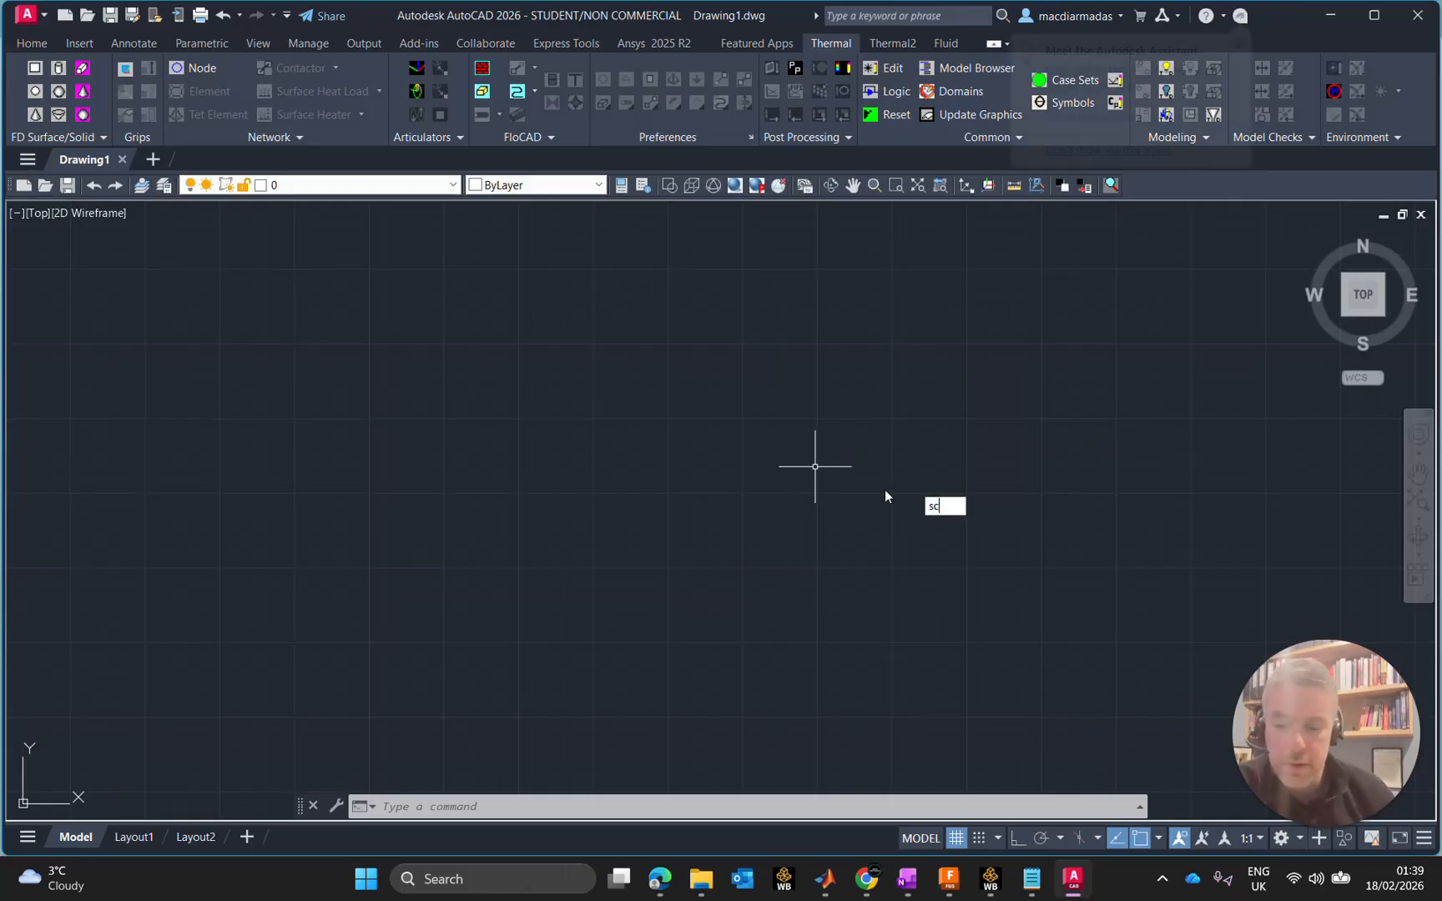
click(1029, 525)
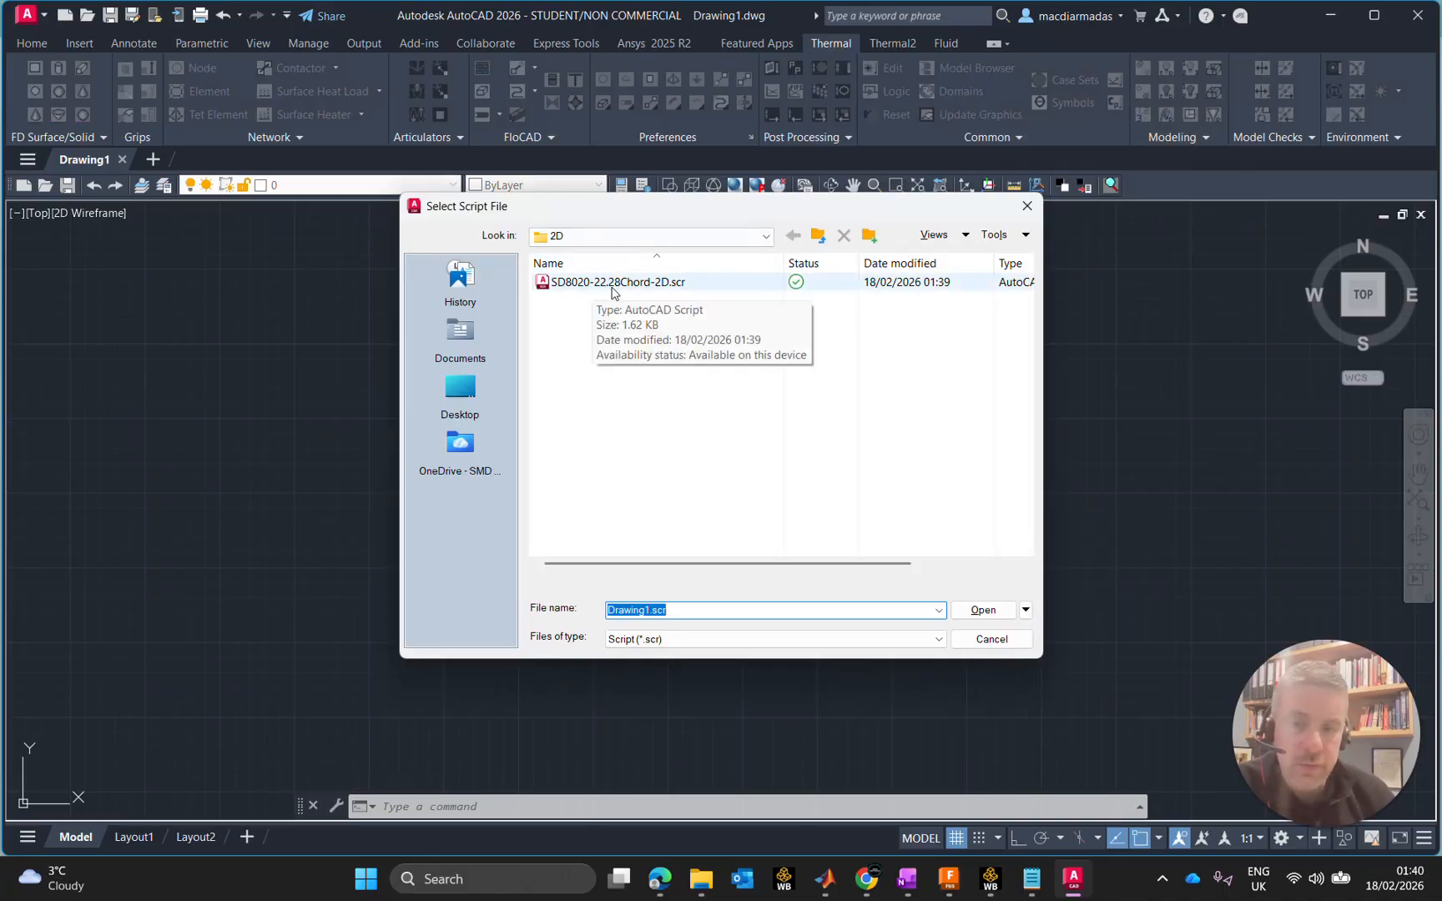
click(679, 286)
click(985, 616)
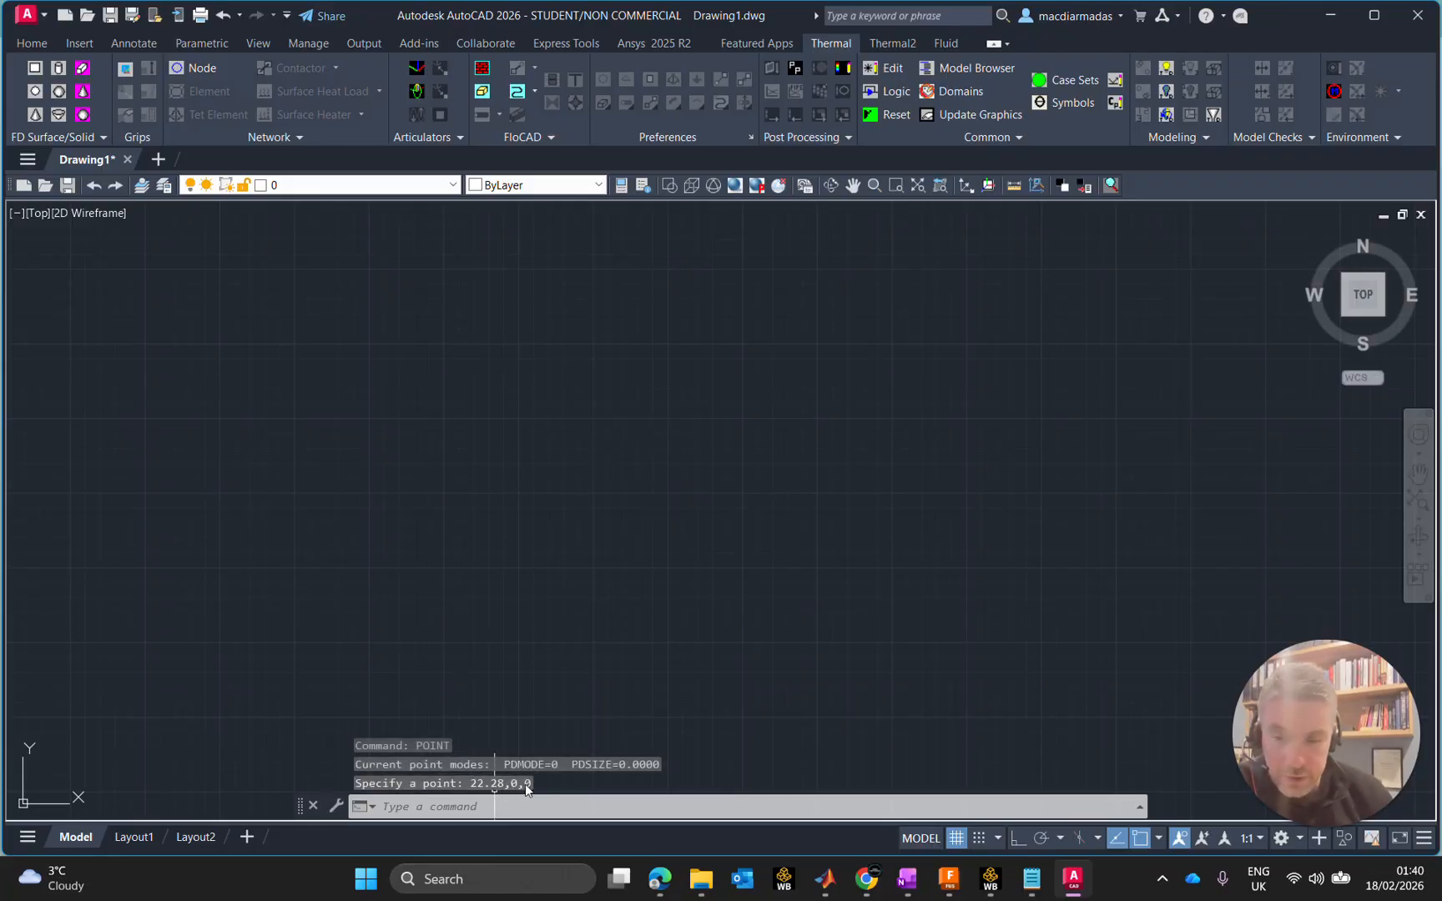
Step: Zoom to the drawing extents and inspect the plotted airfoil points from the leading edge to the trailing edge
text(z)
key(Return)
text(e)
key(Return)
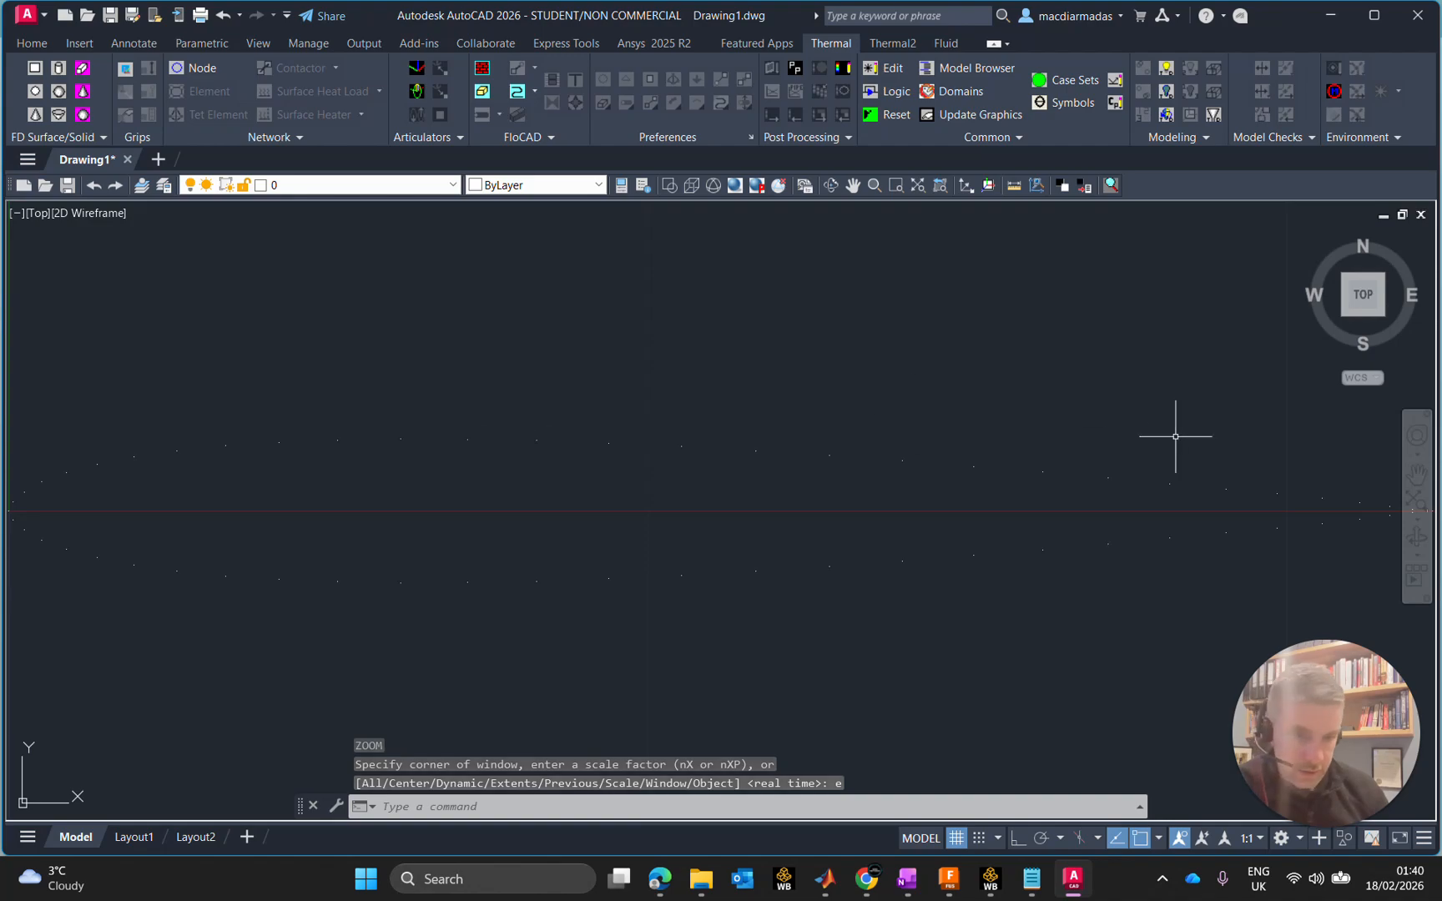
scroll(320, 455, up, 2)
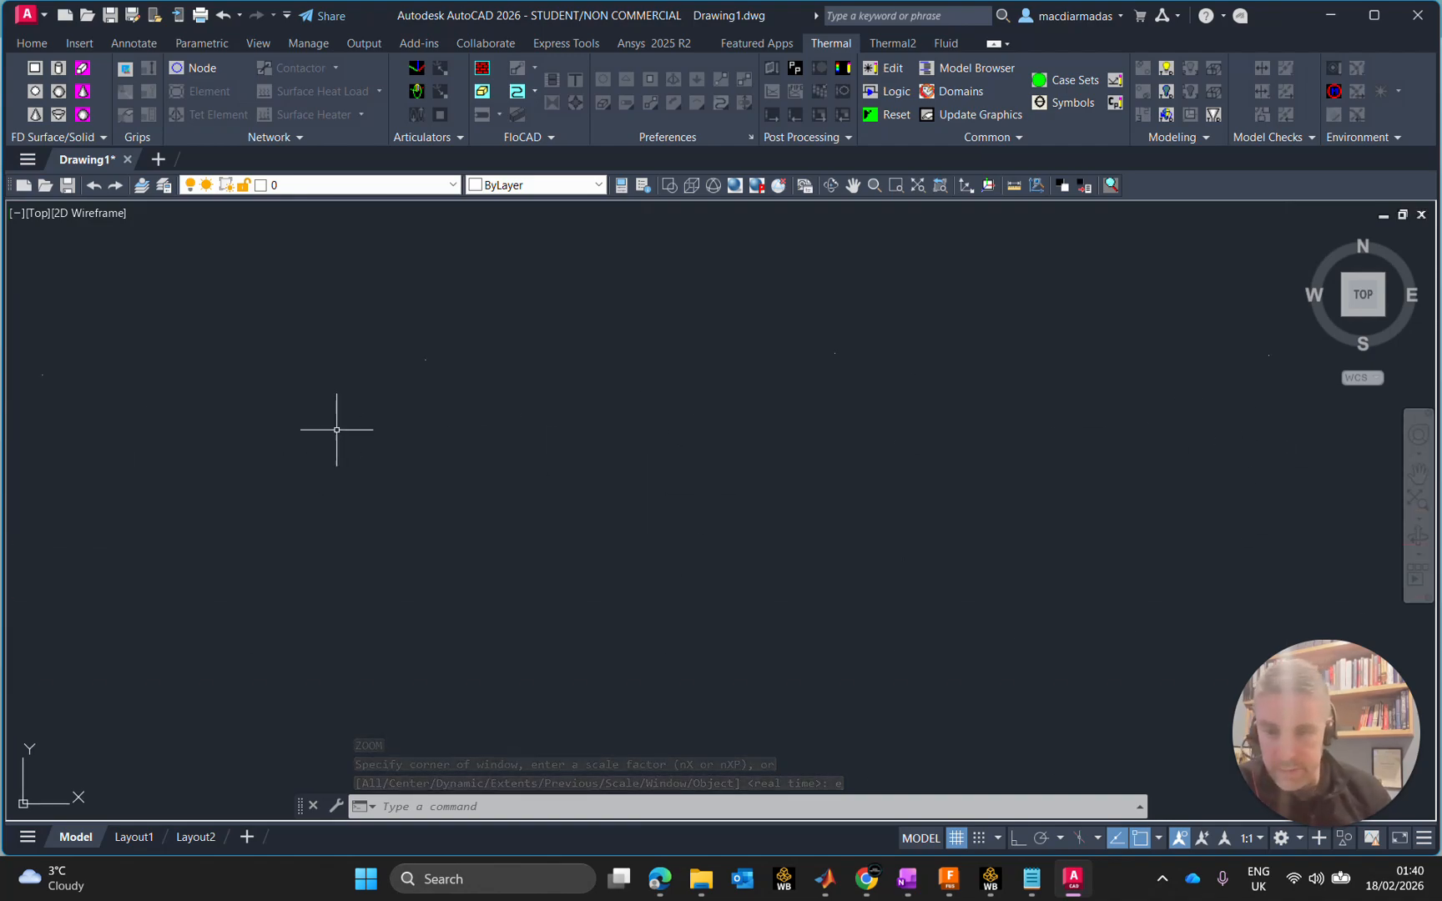
scroll(442, 392, down, 5)
scroll(608, 404, down, 4)
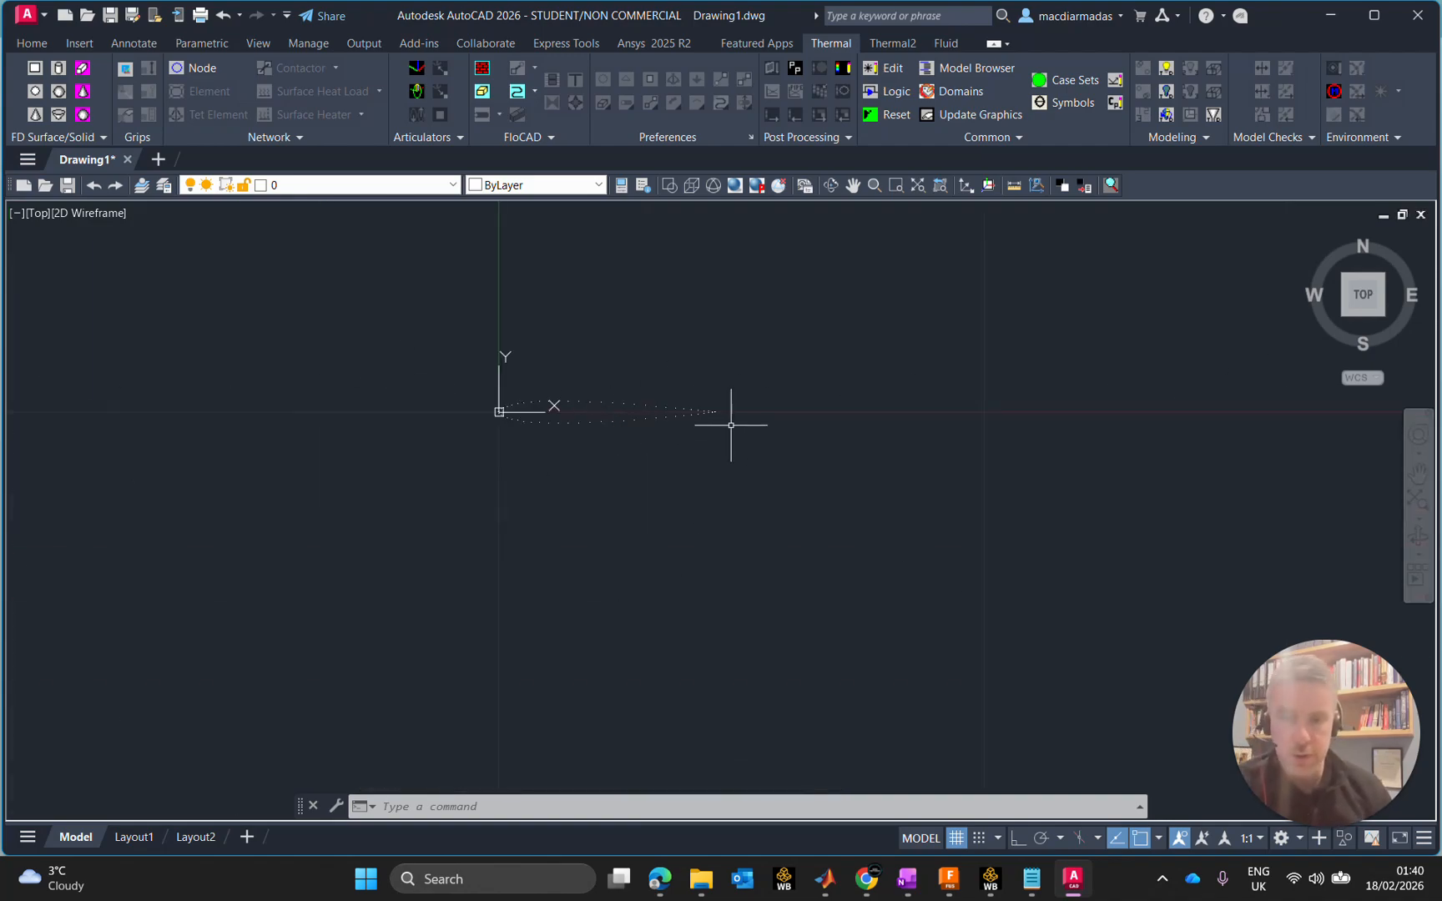
scroll(572, 392, up, 4)
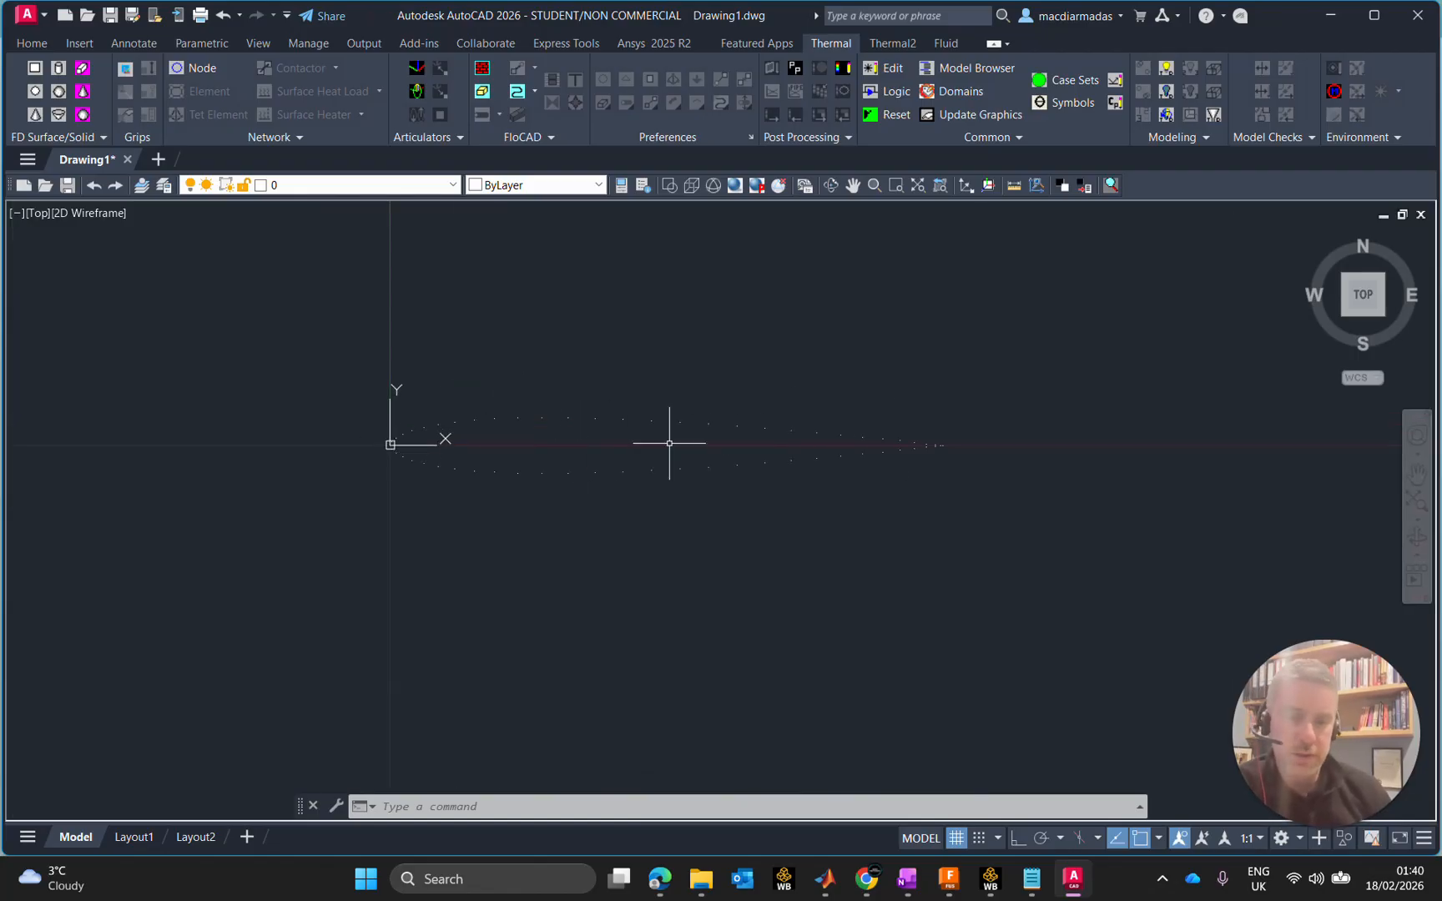
scroll(380, 428, up, 3)
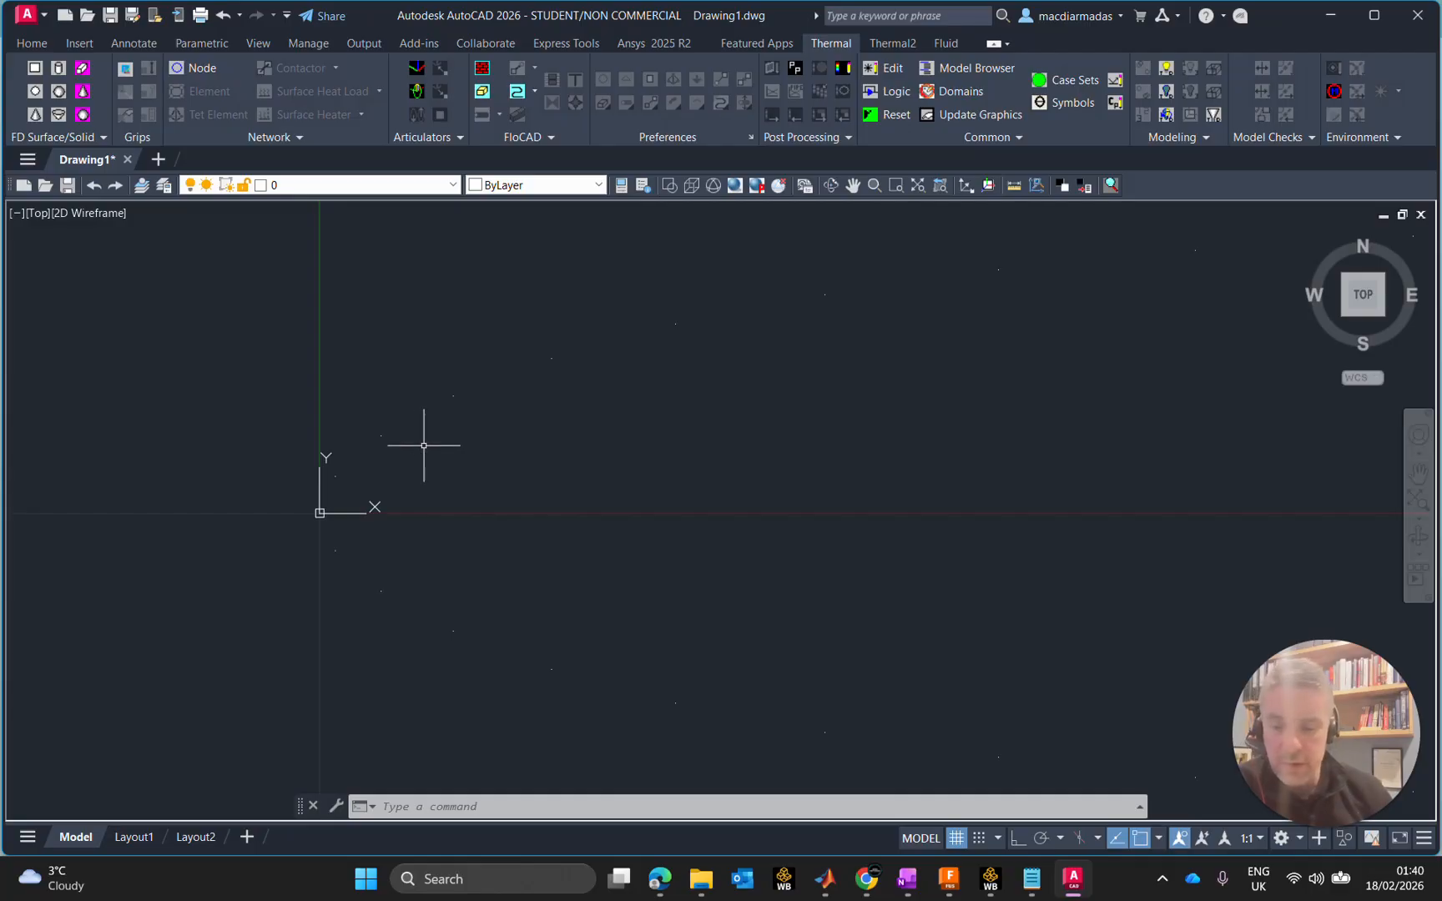
Step: Start a fit-point spline at the origin and run it through consecutive airfoil points along the upper surface from the leading edge
text(spl)
key(Return)
click(320, 513)
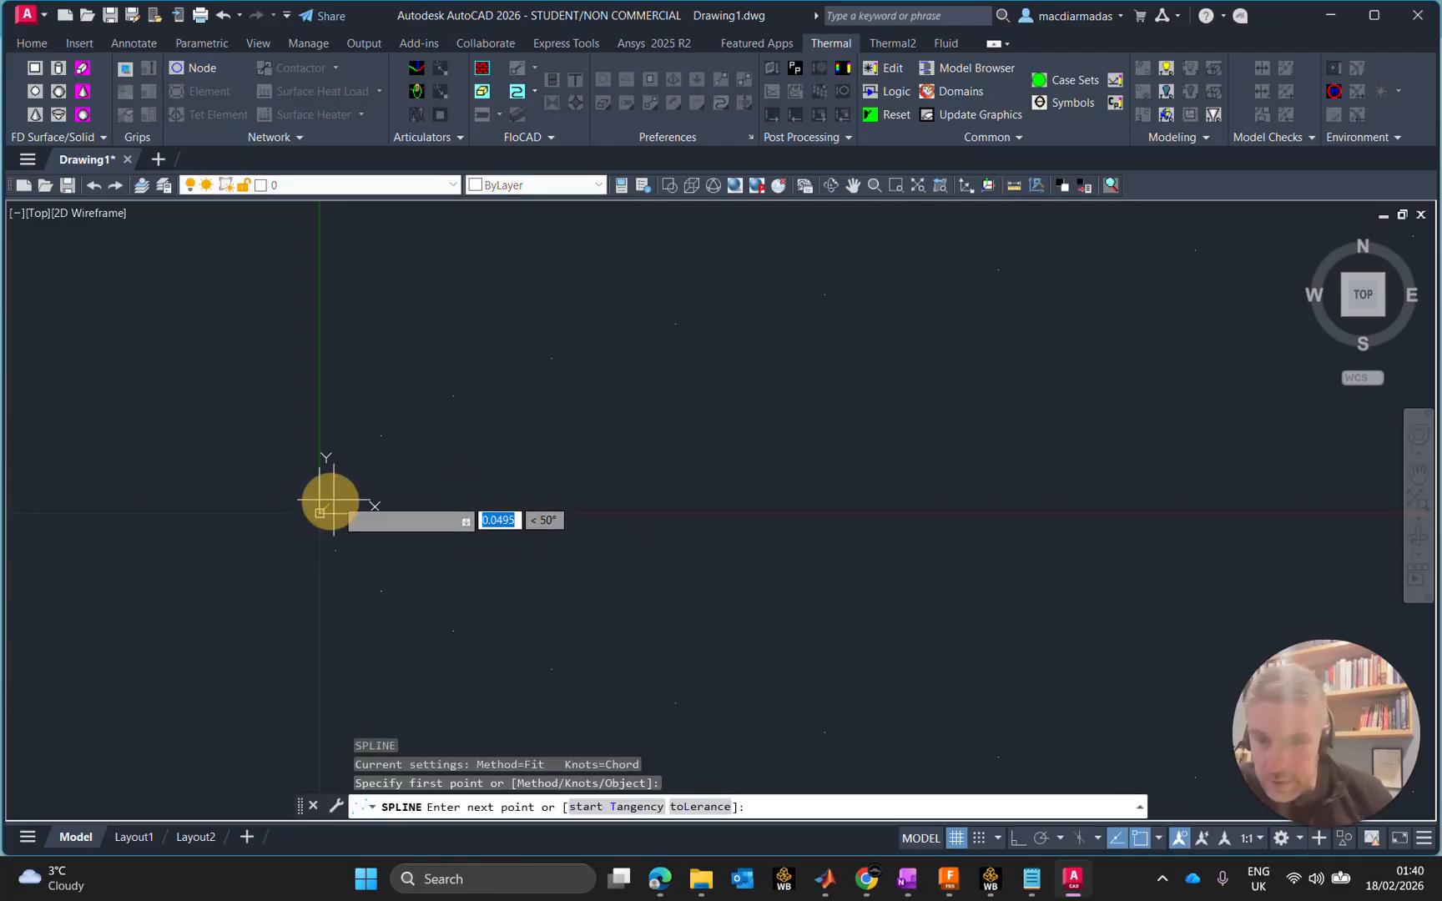
click(335, 464)
click(380, 435)
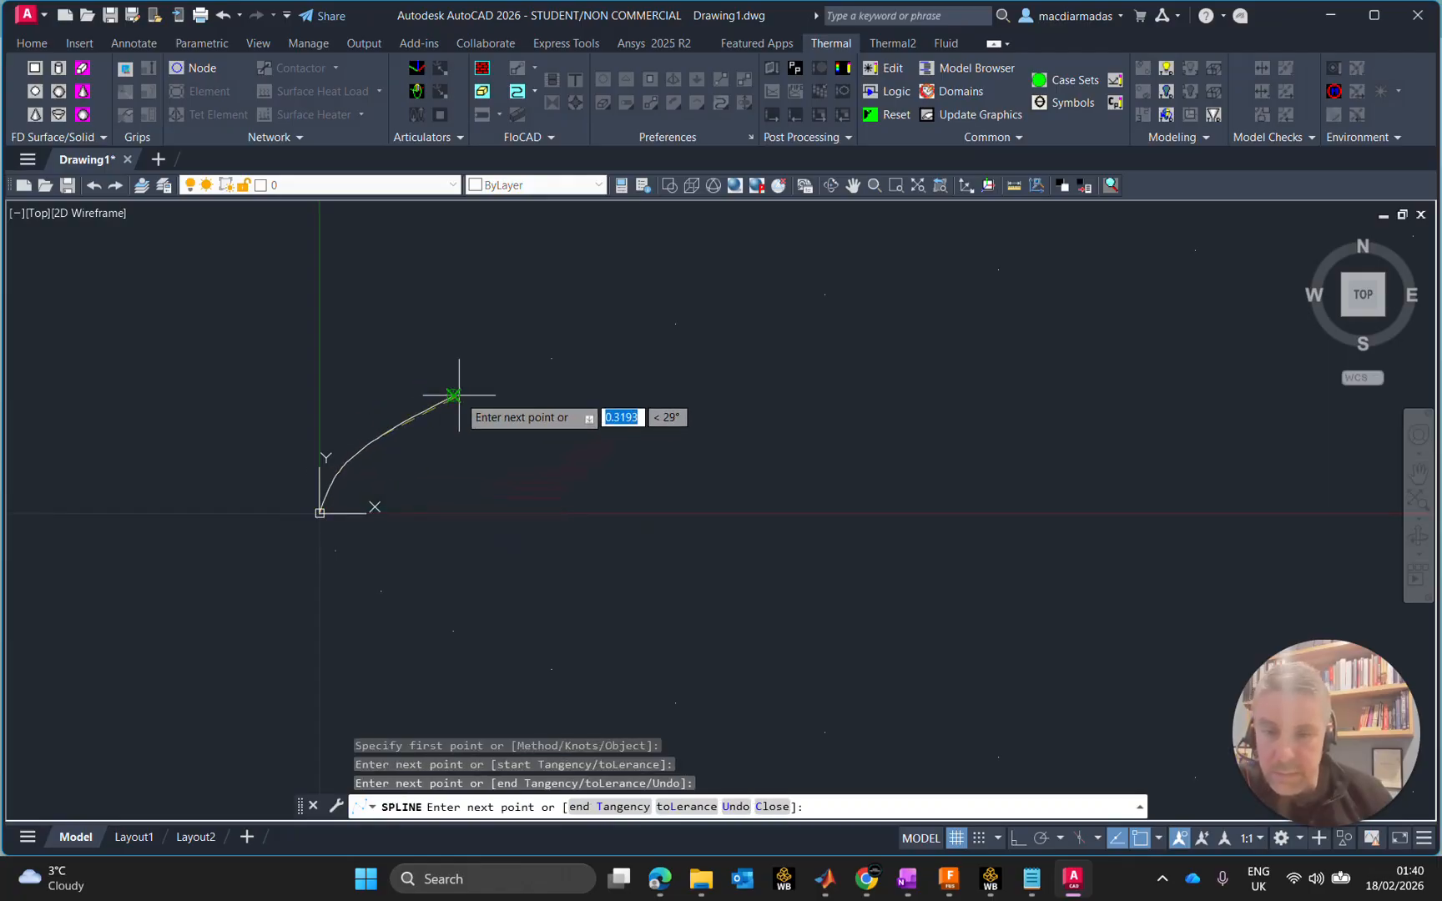
click(527, 364)
click(576, 349)
click(656, 320)
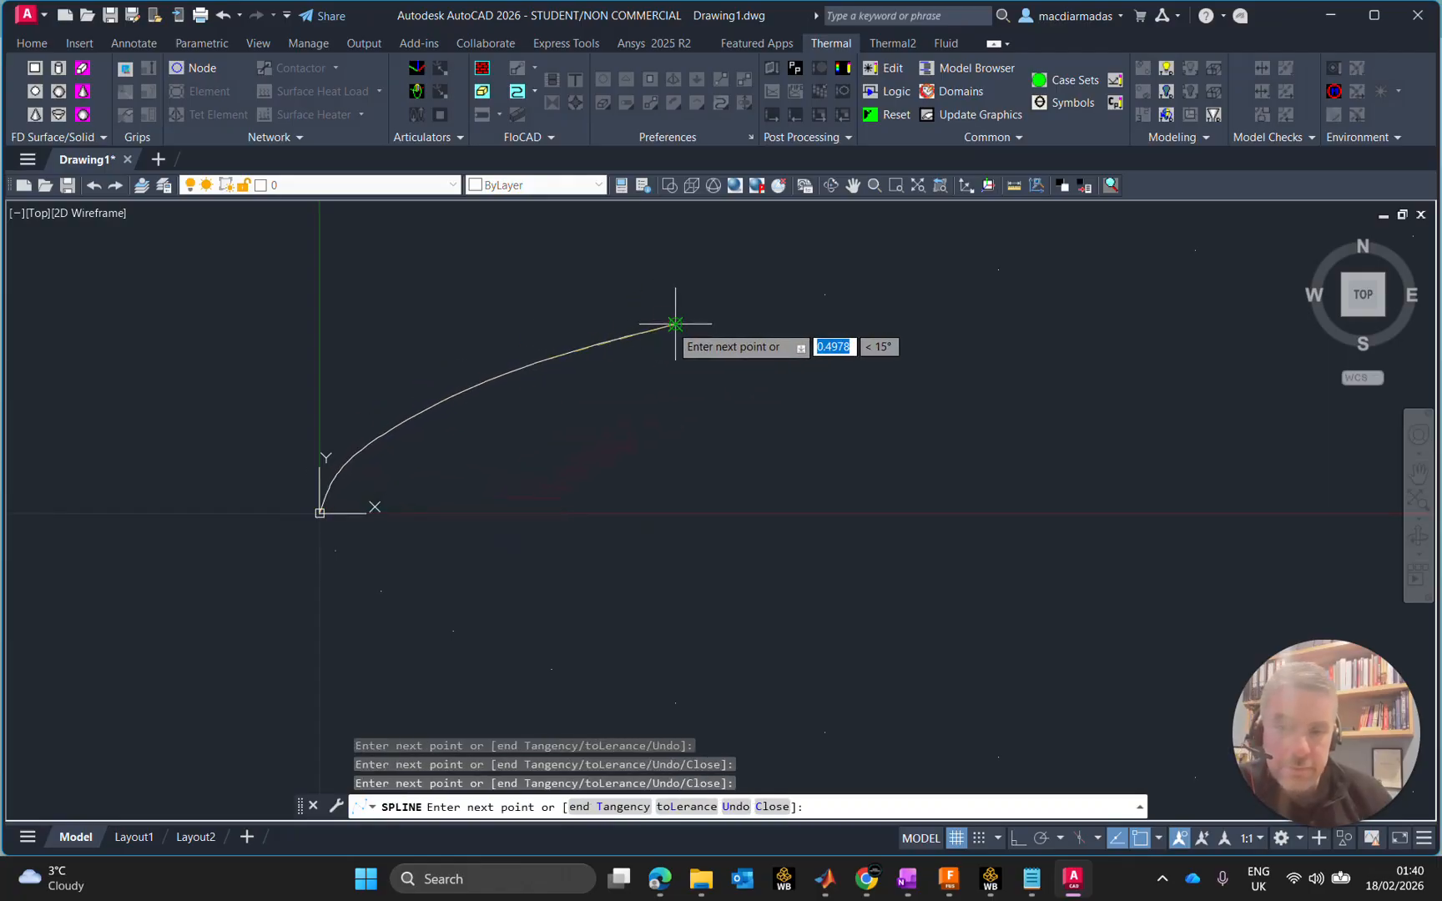
click(825, 294)
middle_drag(825, 294, 553, 423)
scroll(632, 409, down, 8)
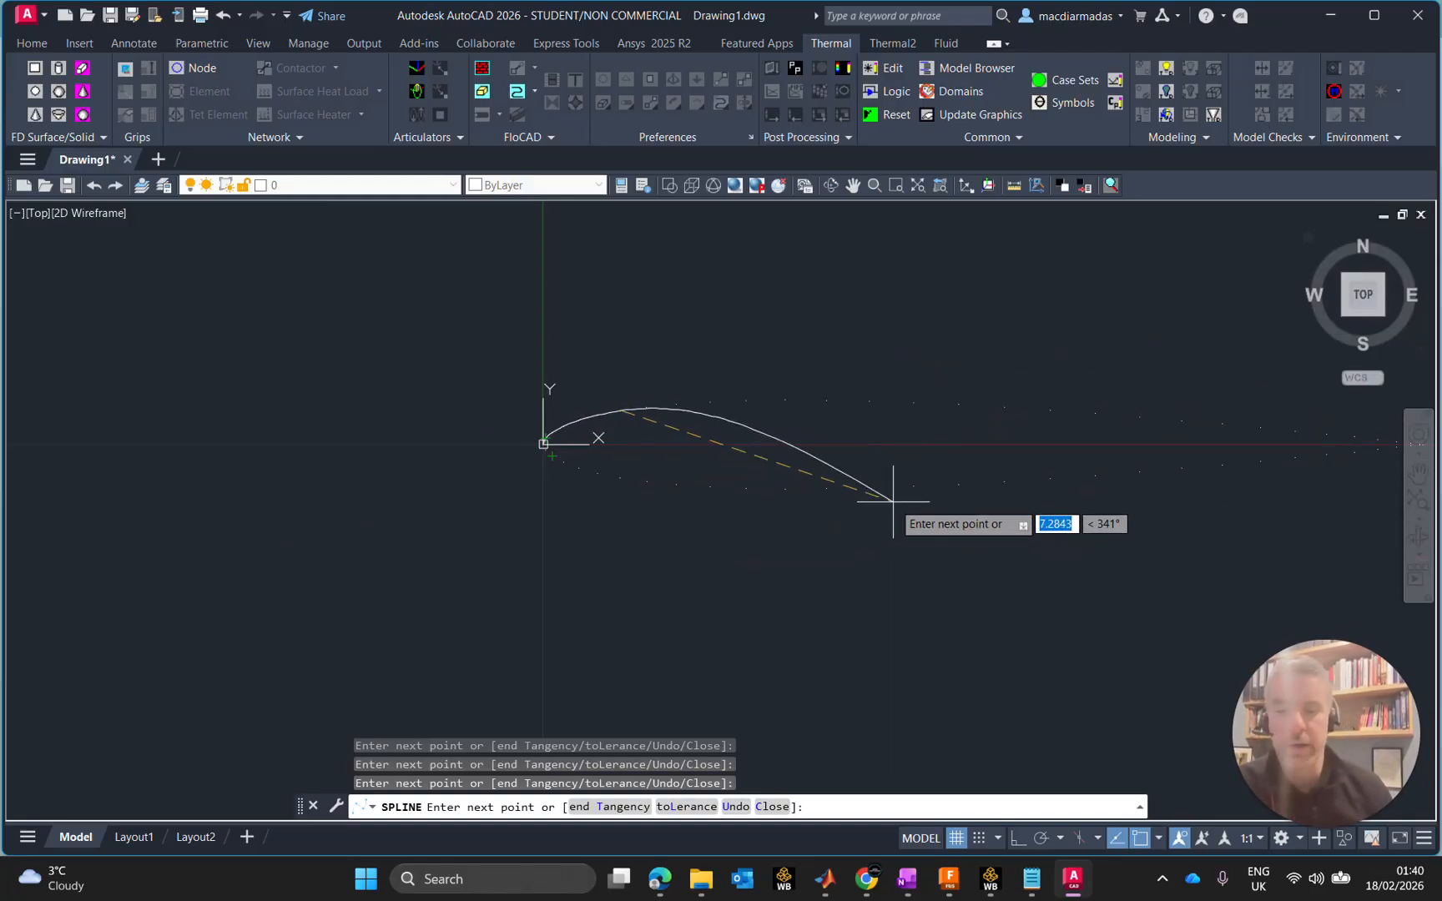
scroll(834, 488, up, 5)
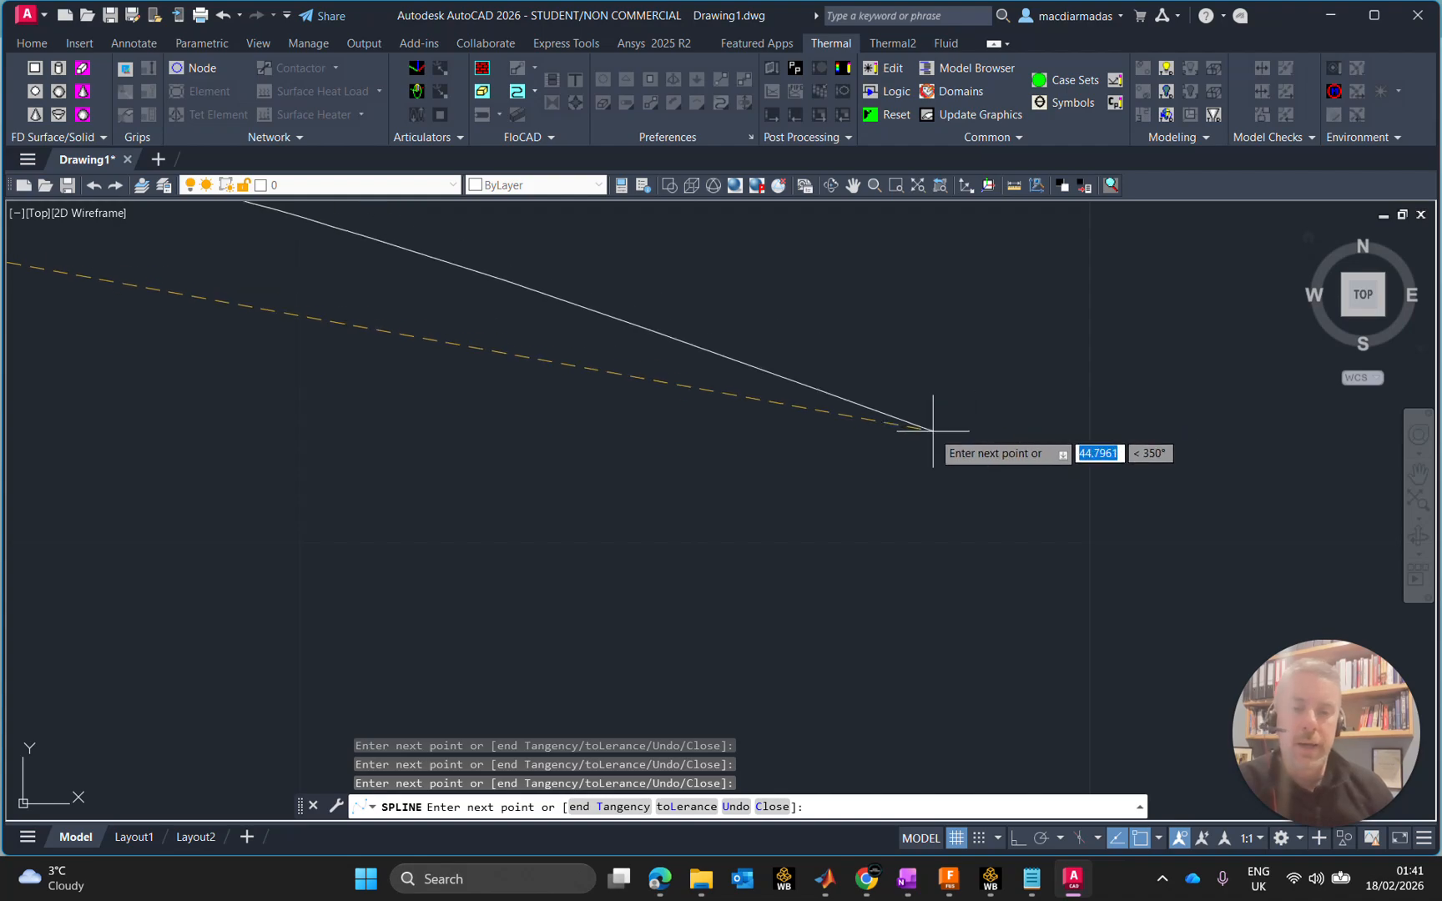
scroll(951, 417, down, 5)
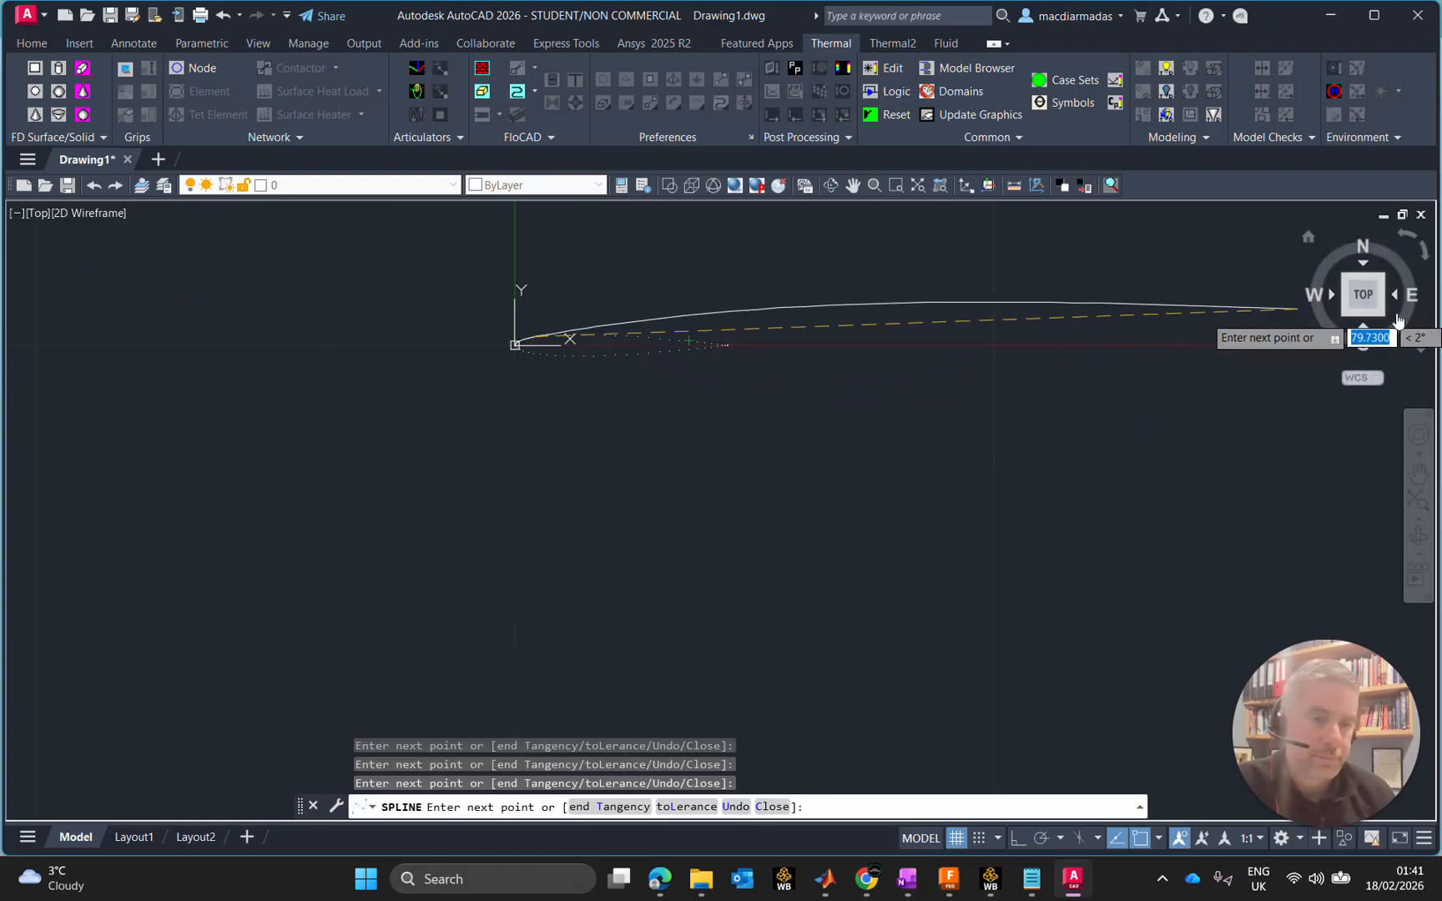
scroll(717, 371, up, 2)
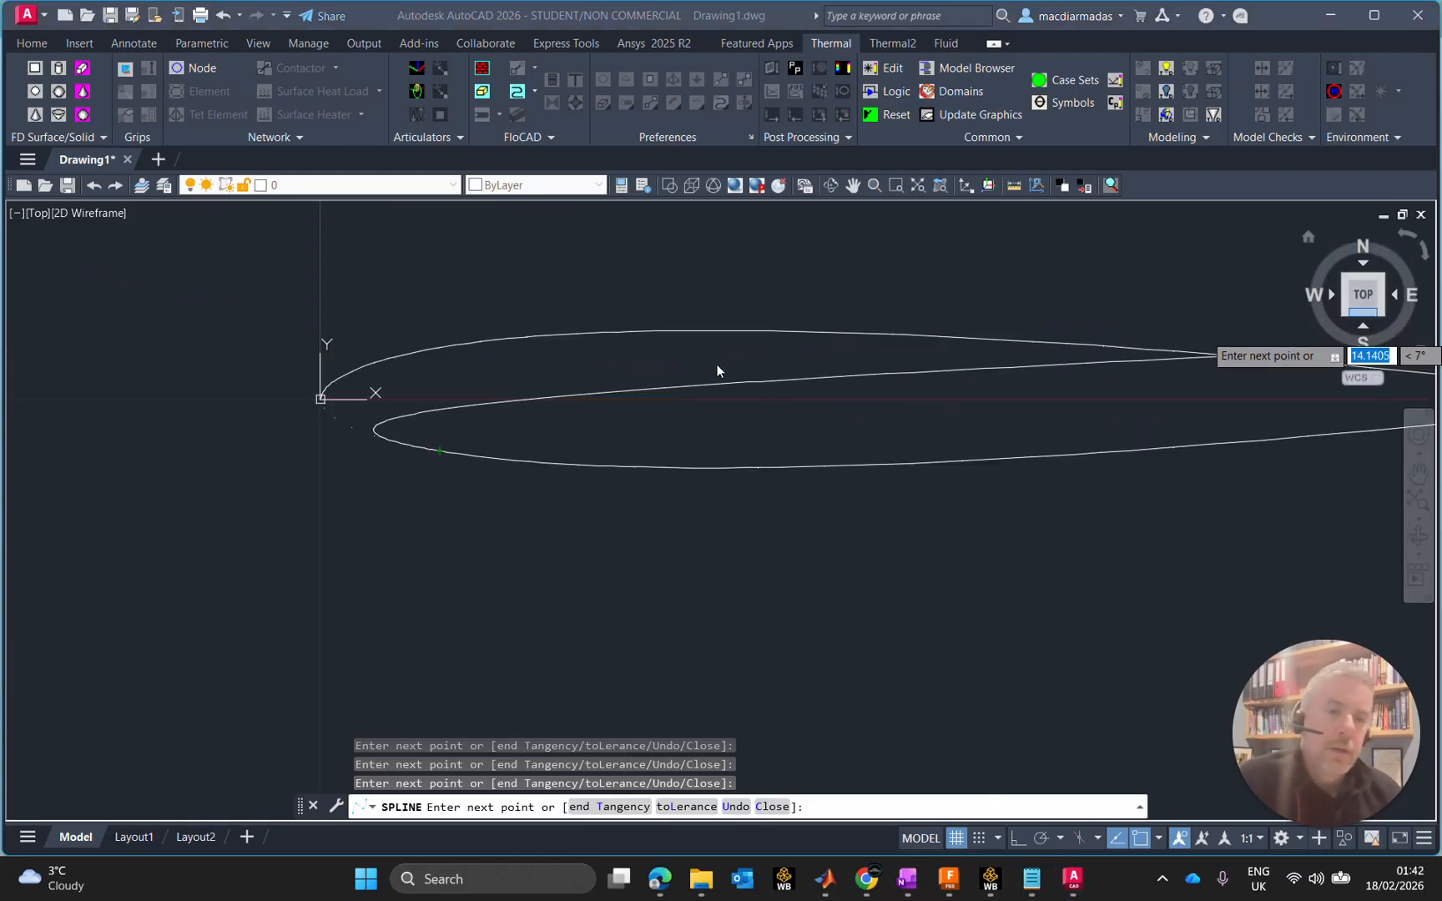
Step: Continue the spline through the remaining lower-surface points up to the leading edge and close it at the origin
click(404, 444)
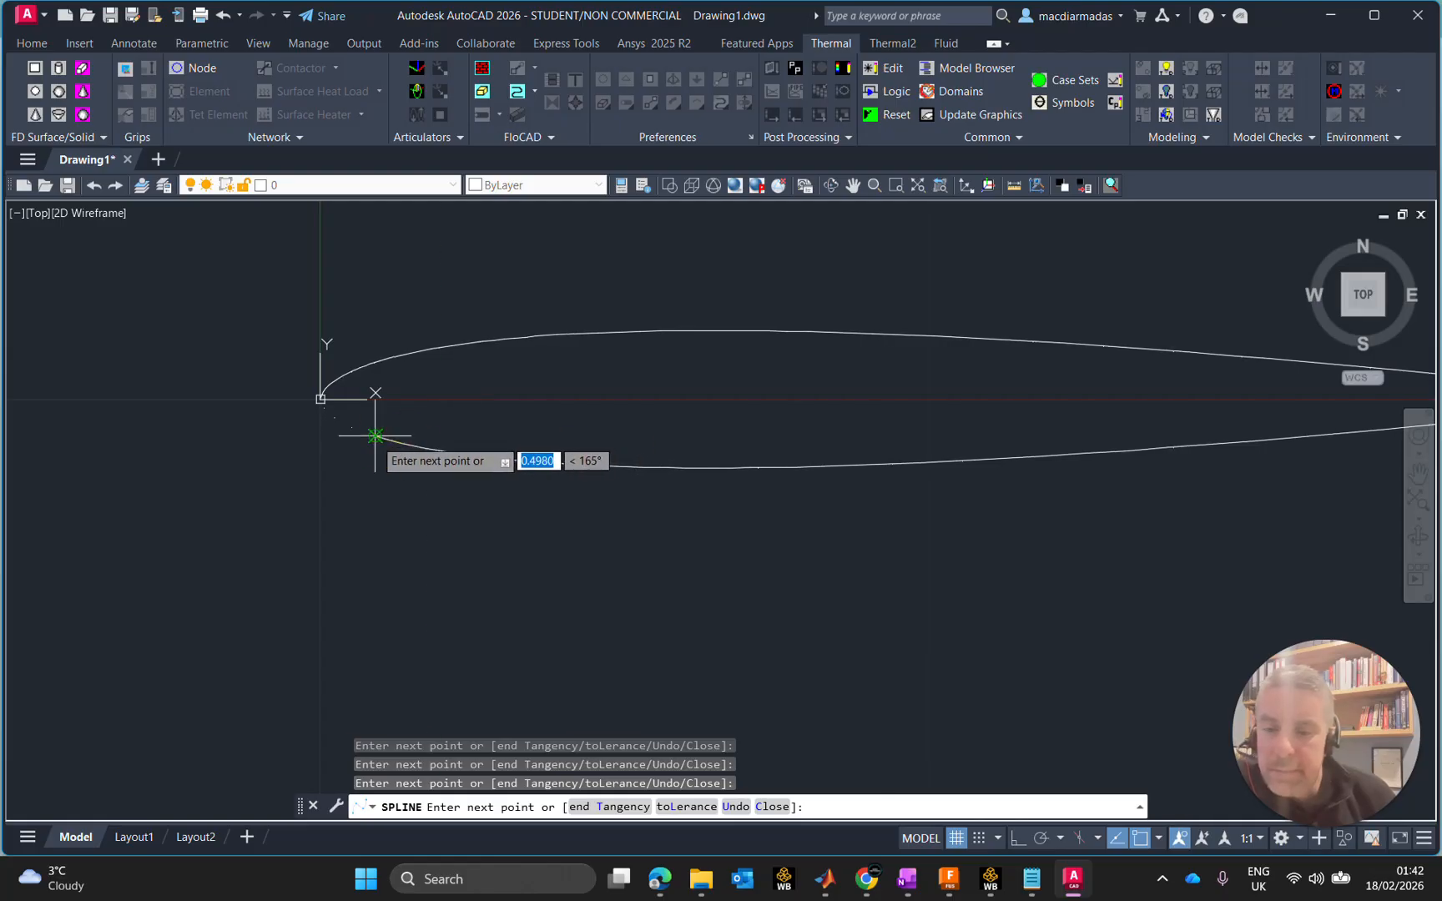
click(352, 426)
click(335, 416)
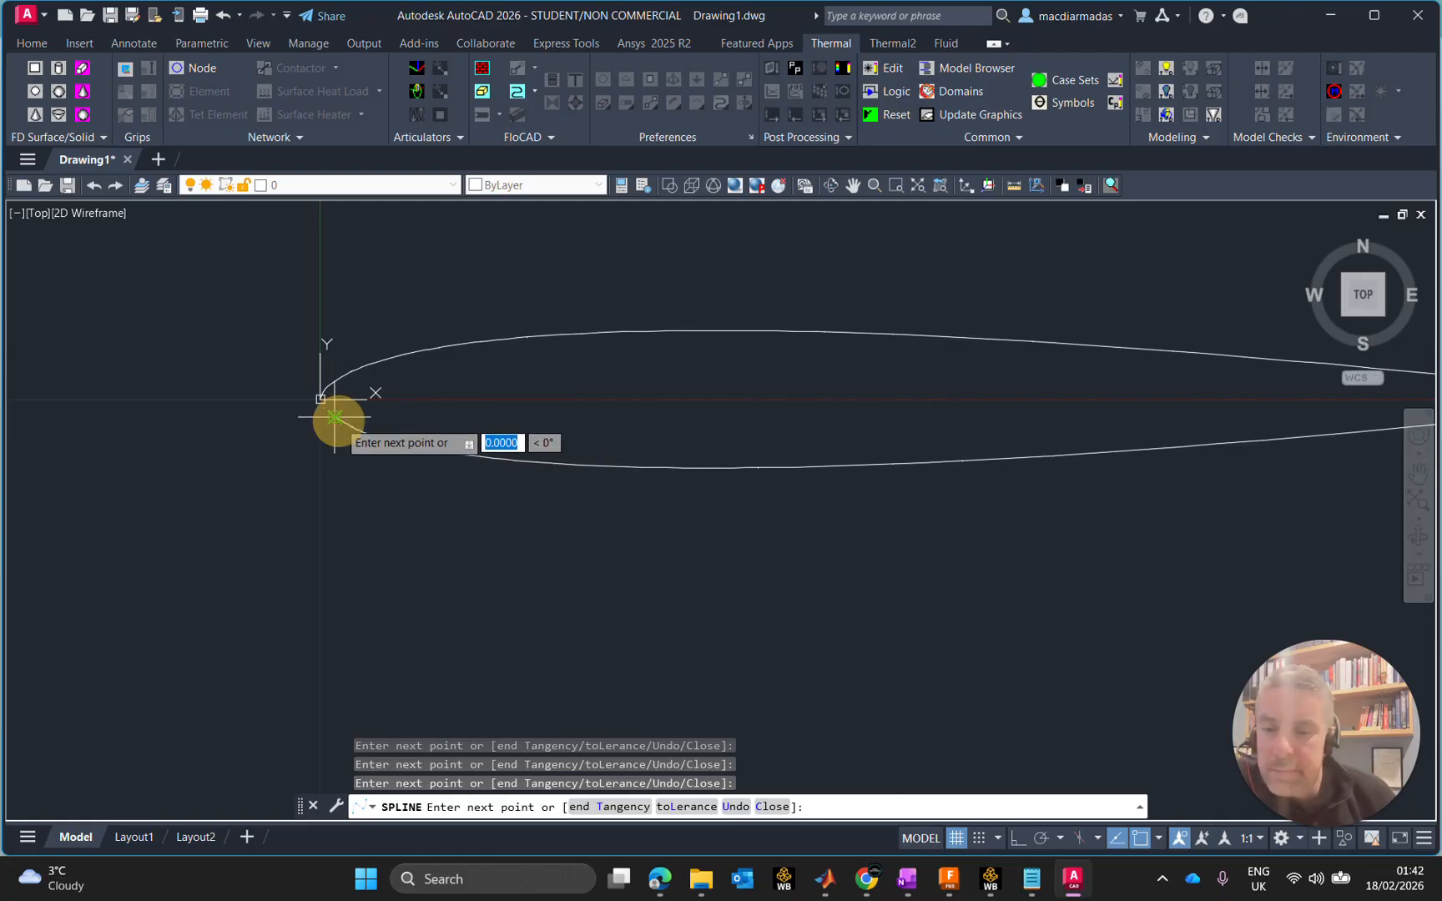
scroll(326, 392, up, 6)
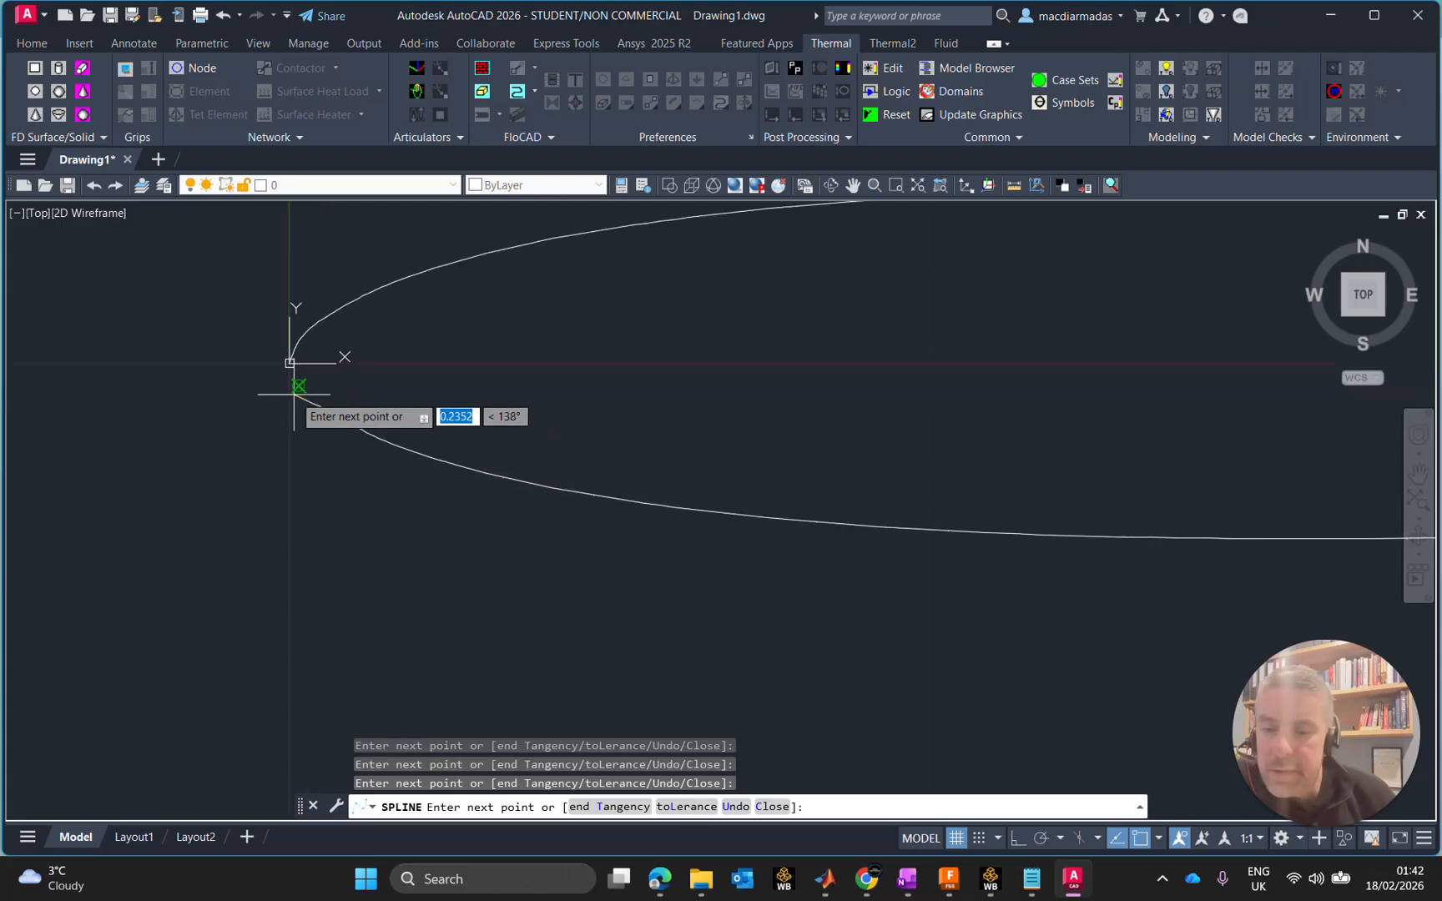
click(337, 355)
scroll(332, 344, up, 3)
scroll(325, 348, down, 3)
scroll(317, 310, up, 2)
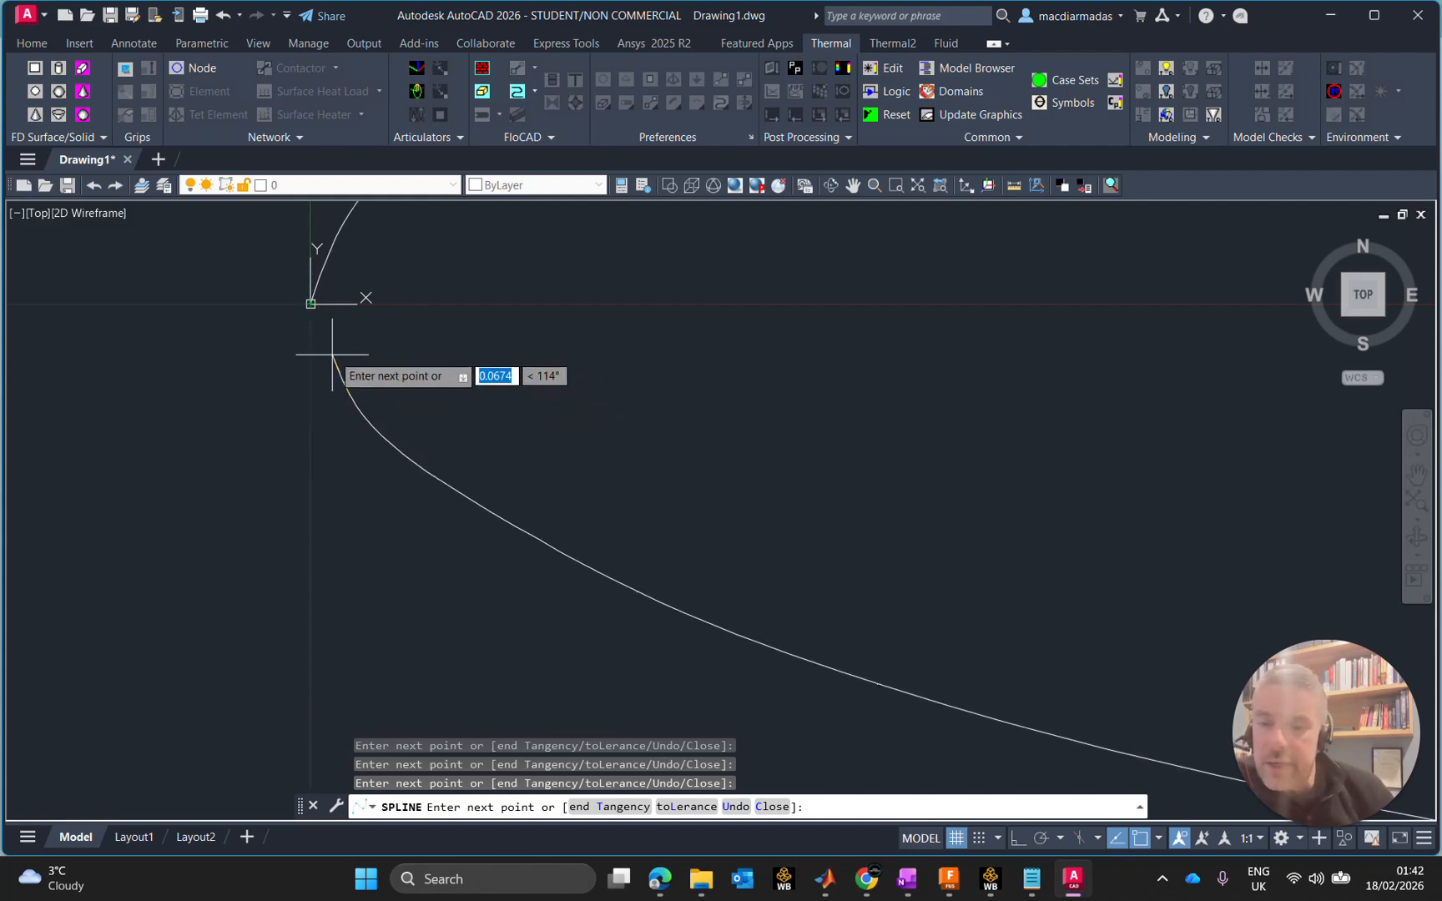
text(c)
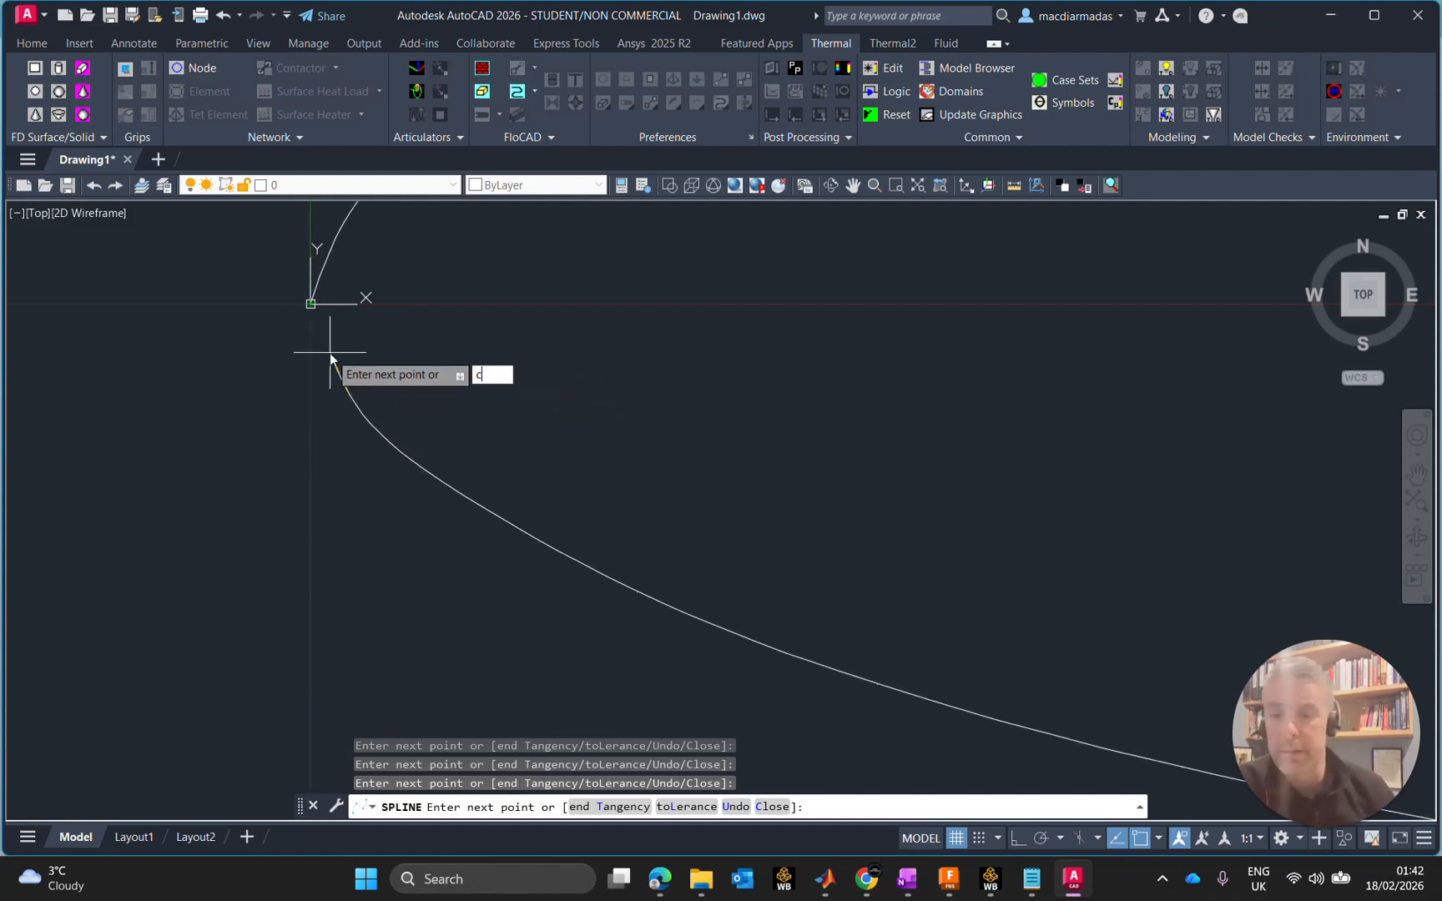
key(Return)
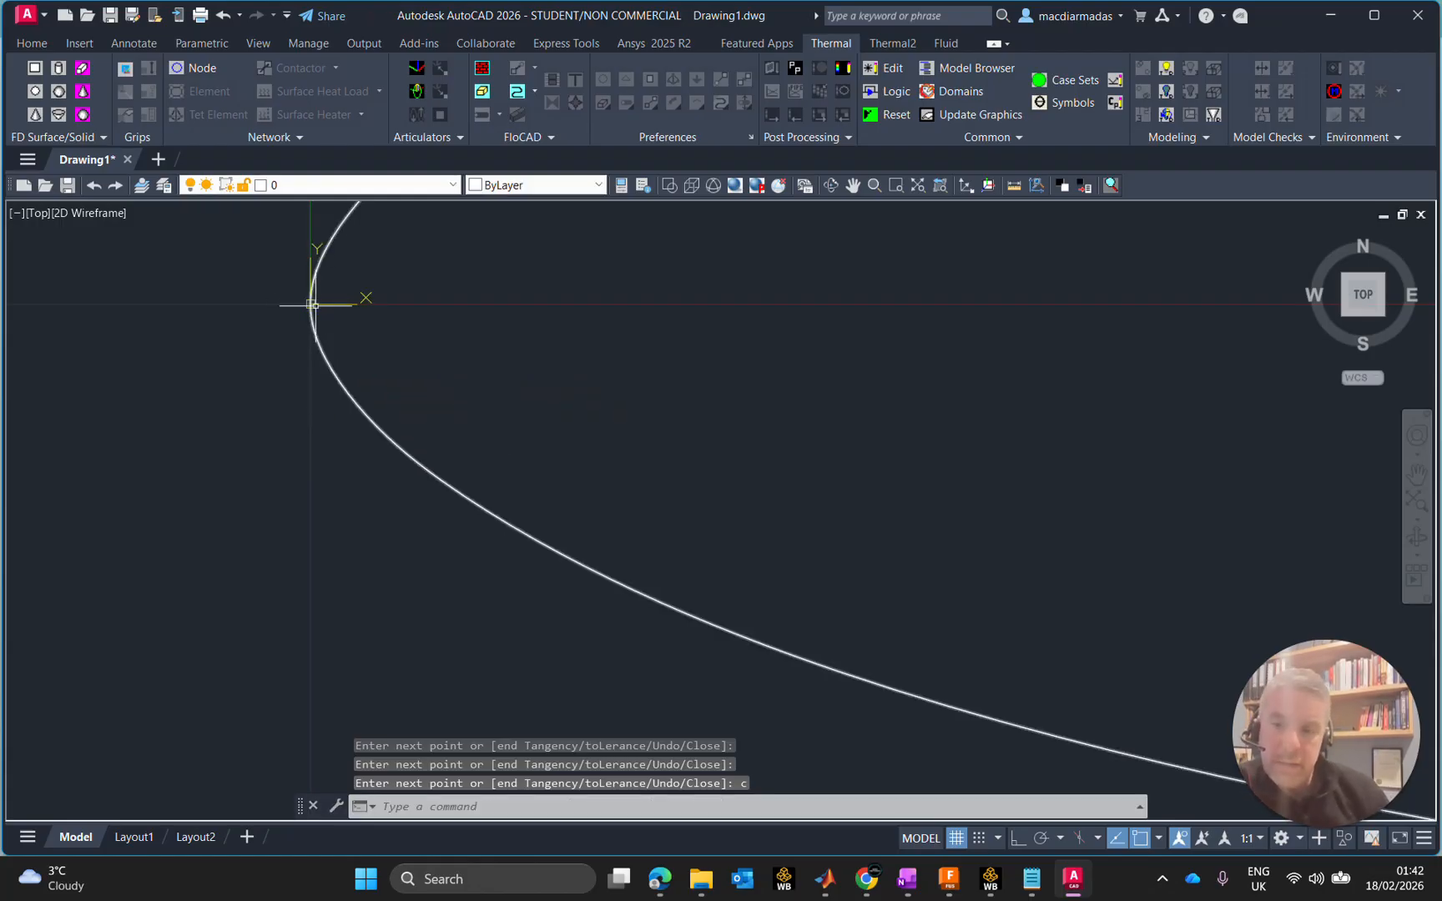
Step: Inspect the closed airfoil spline around the leading edge and along its full length, ending with a zoom to the drawing extents
scroll(589, 409, up, 6)
scroll(628, 417, down, 10)
middle_drag(628, 417, 630, 424)
scroll(629, 423, down, 10)
scroll(785, 417, up, 3)
scroll(858, 353, up, 4)
scroll(857, 353, down, 2)
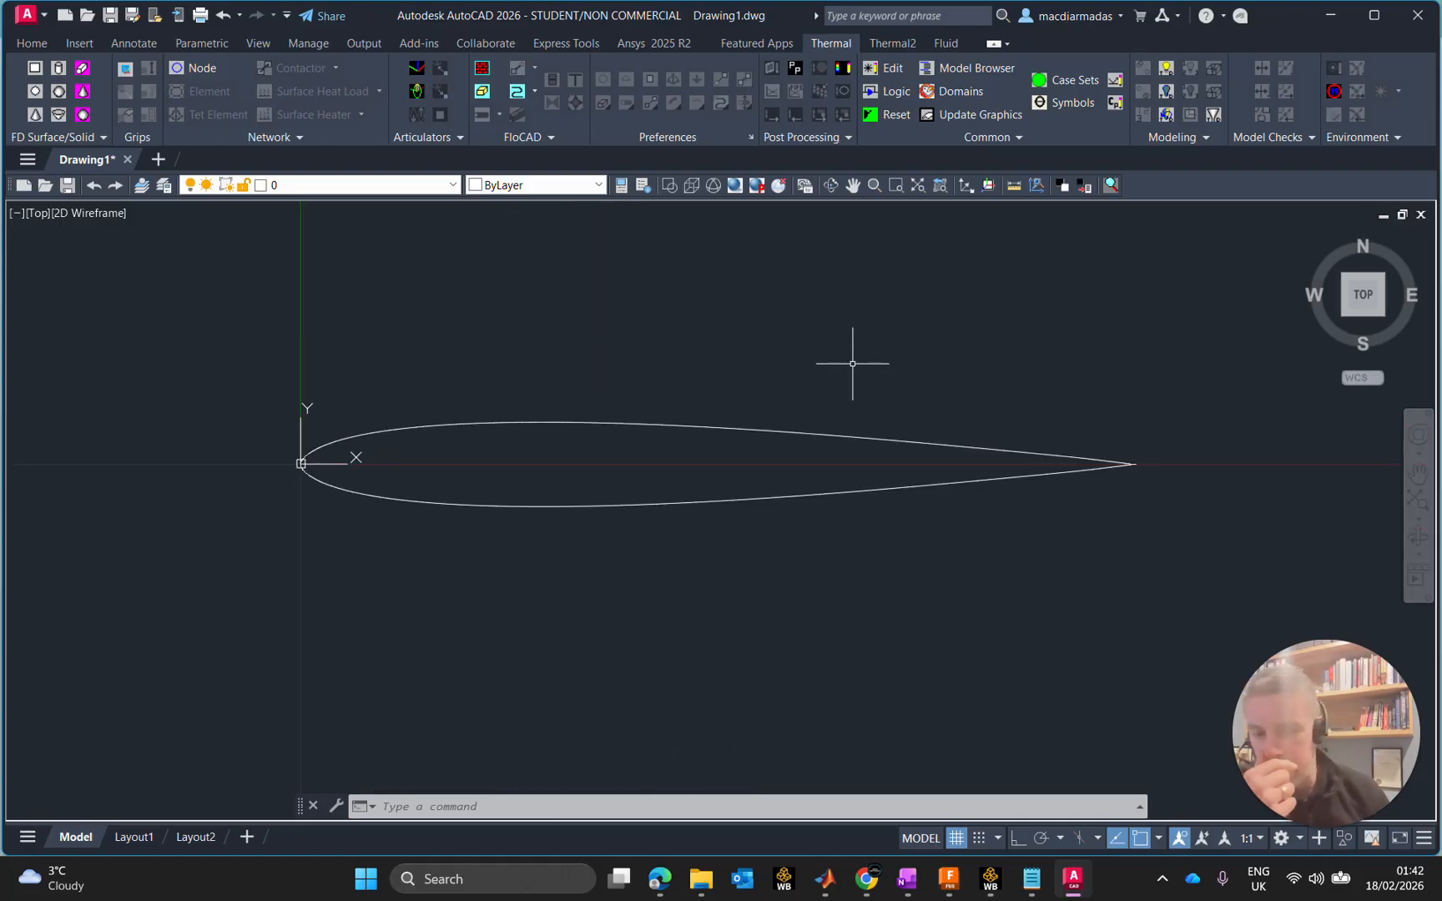
text(z)
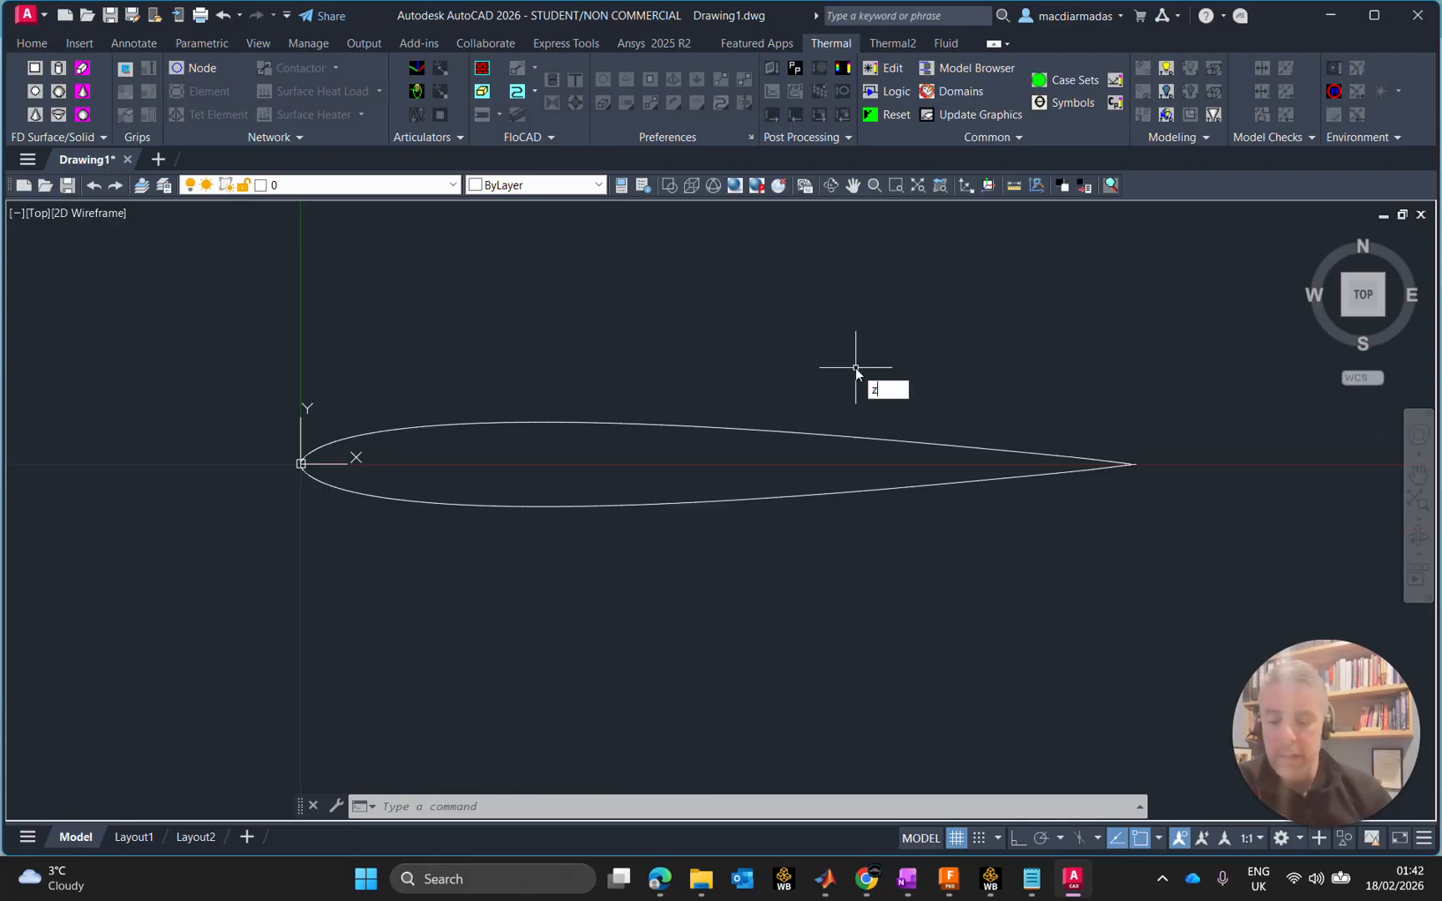
key(Return)
text(e)
key(Return)
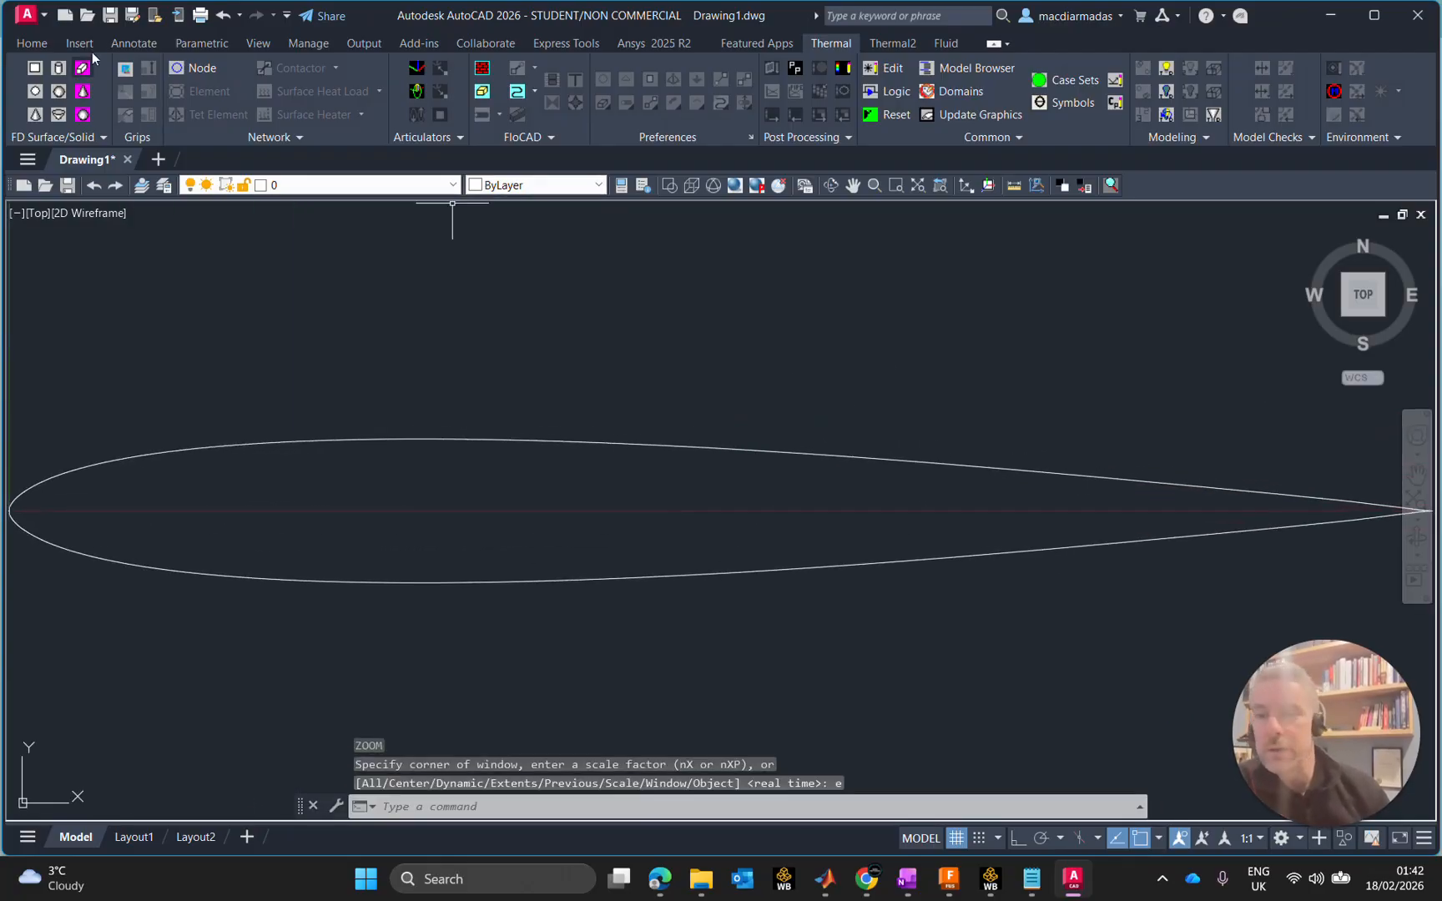
Step: Start saving a copy of the drawing in another format and set the file type to AutoCAD 2018 DXF
click(27, 15)
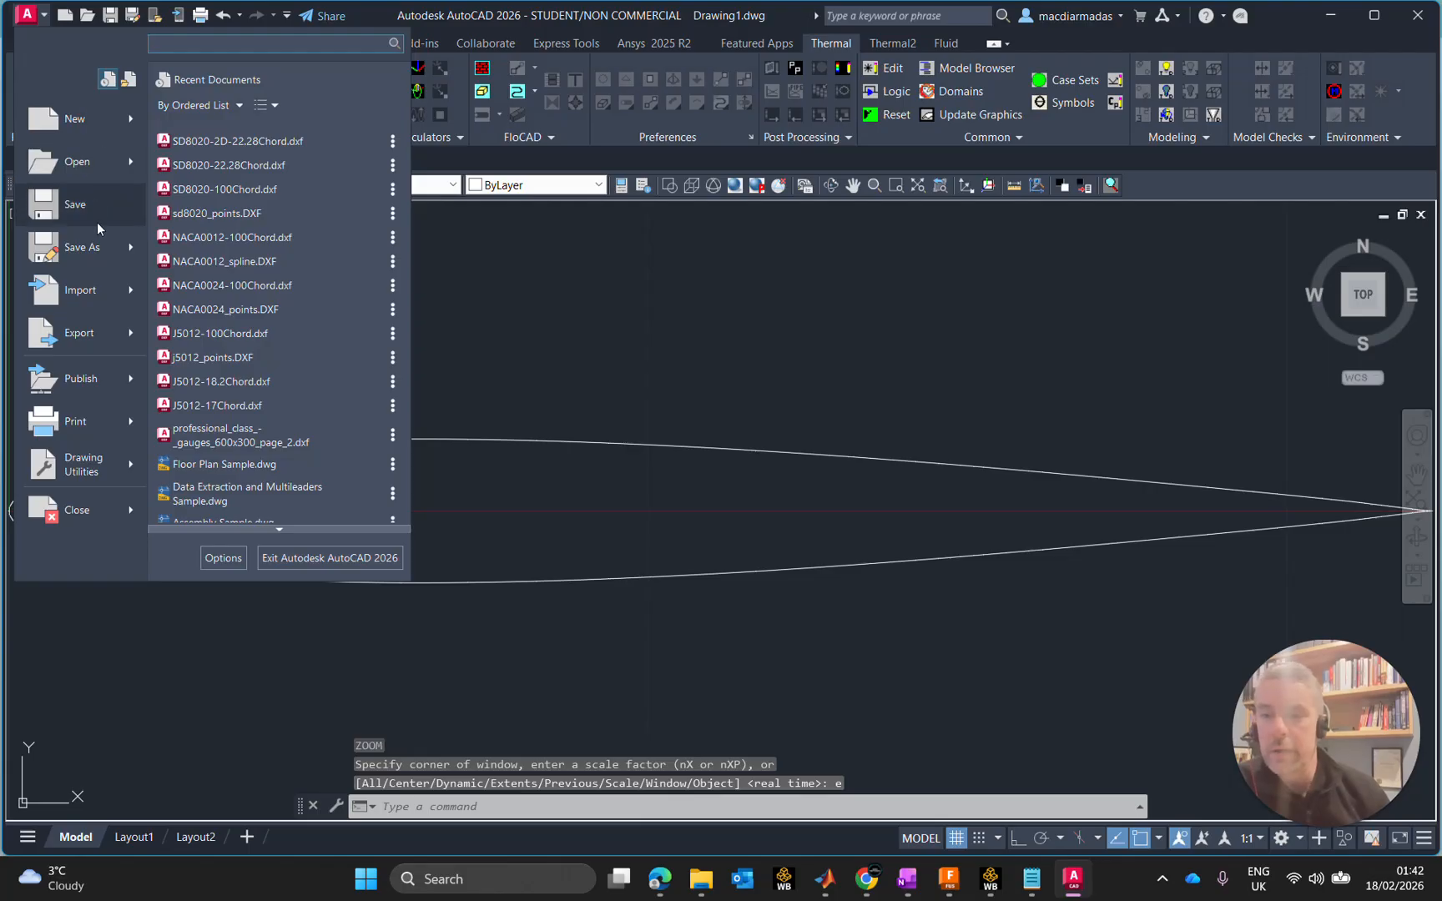
mouse_move(97, 246)
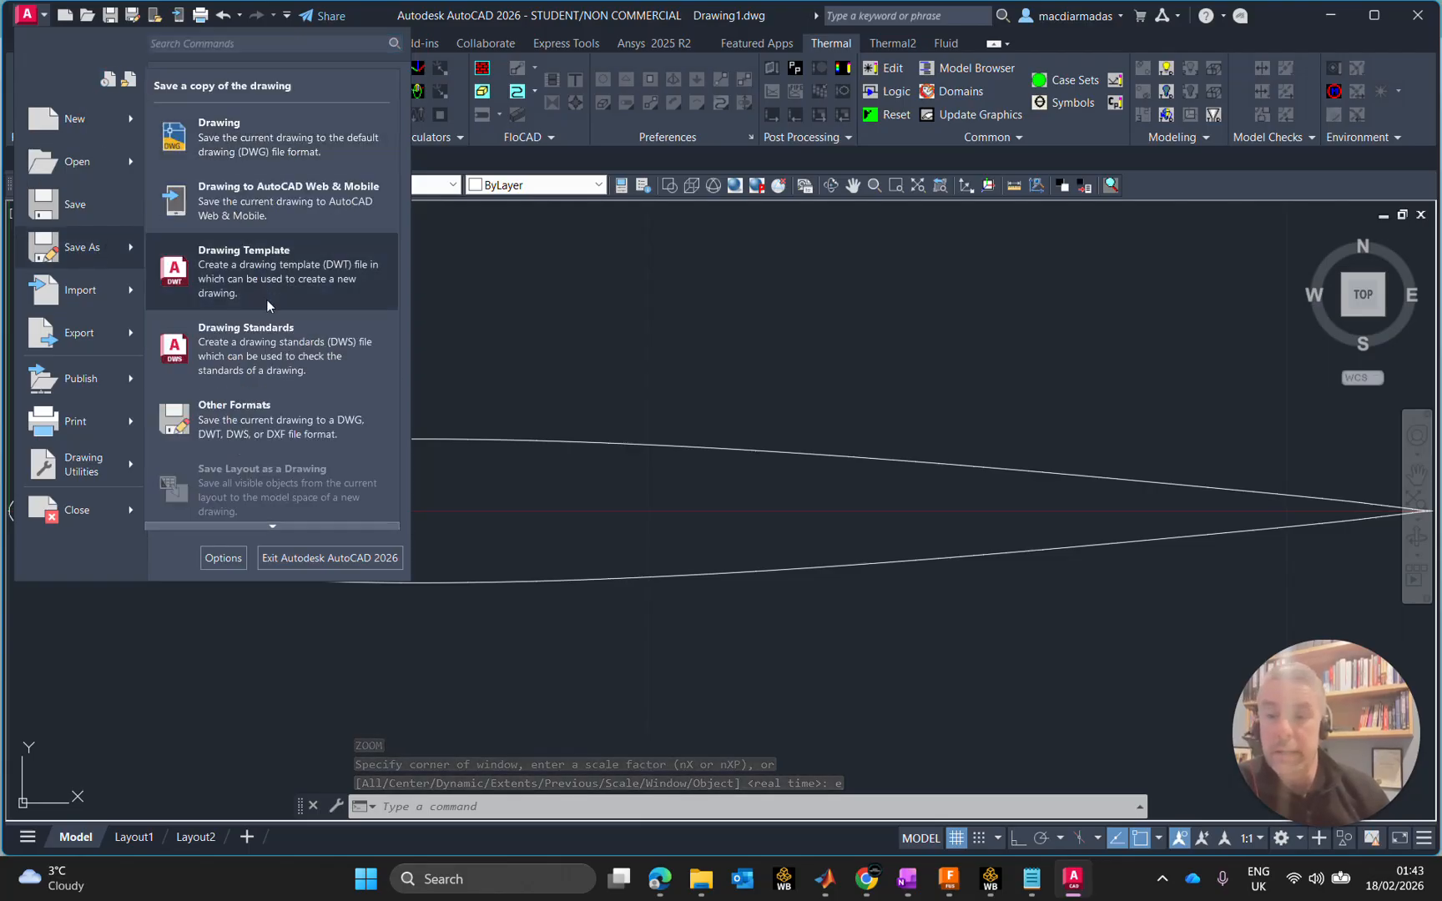
click(289, 417)
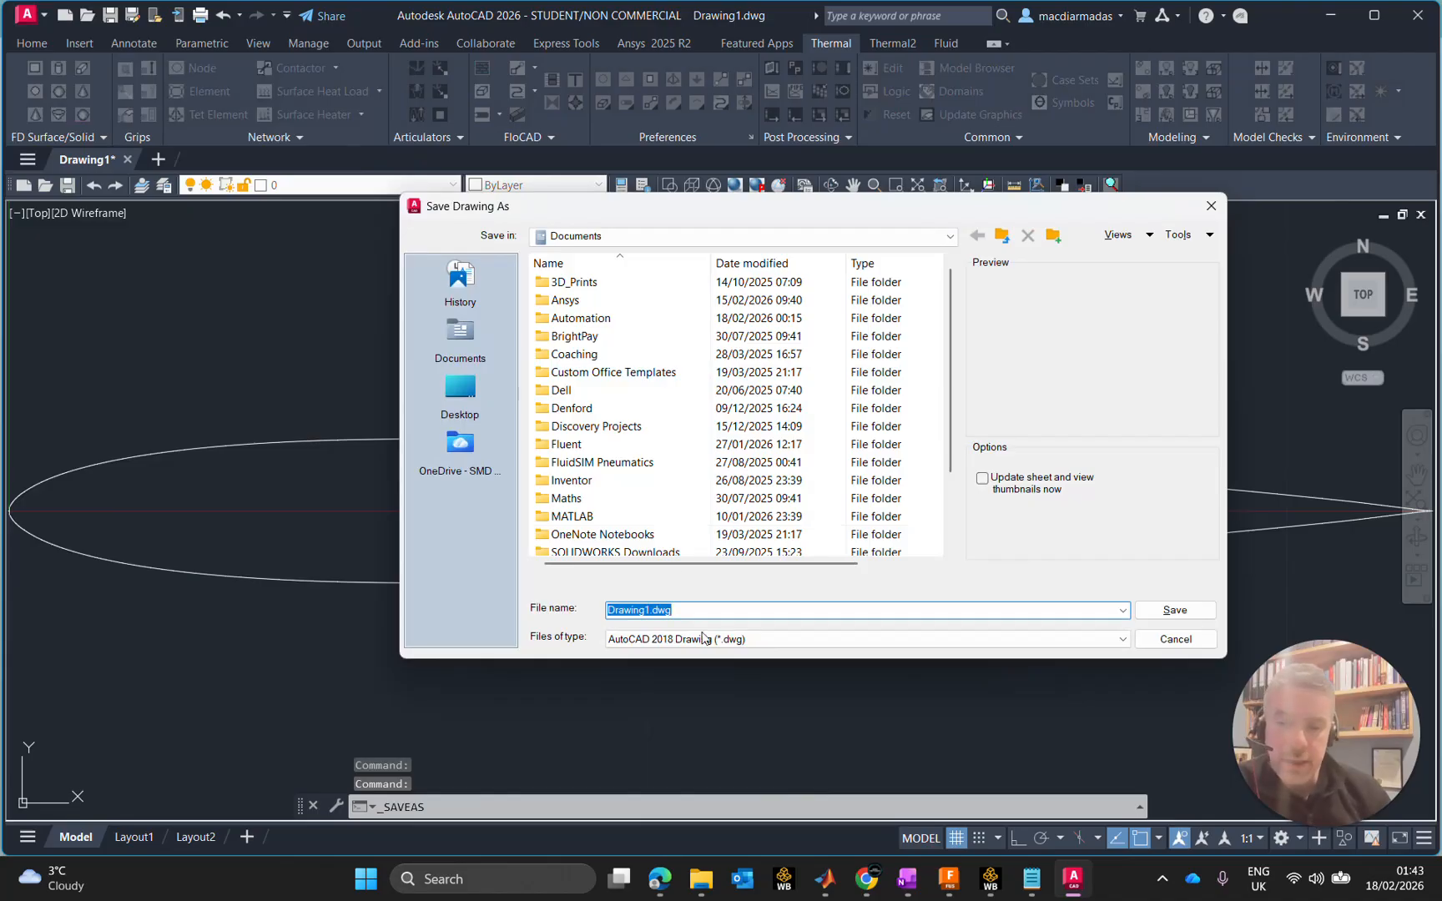
click(709, 639)
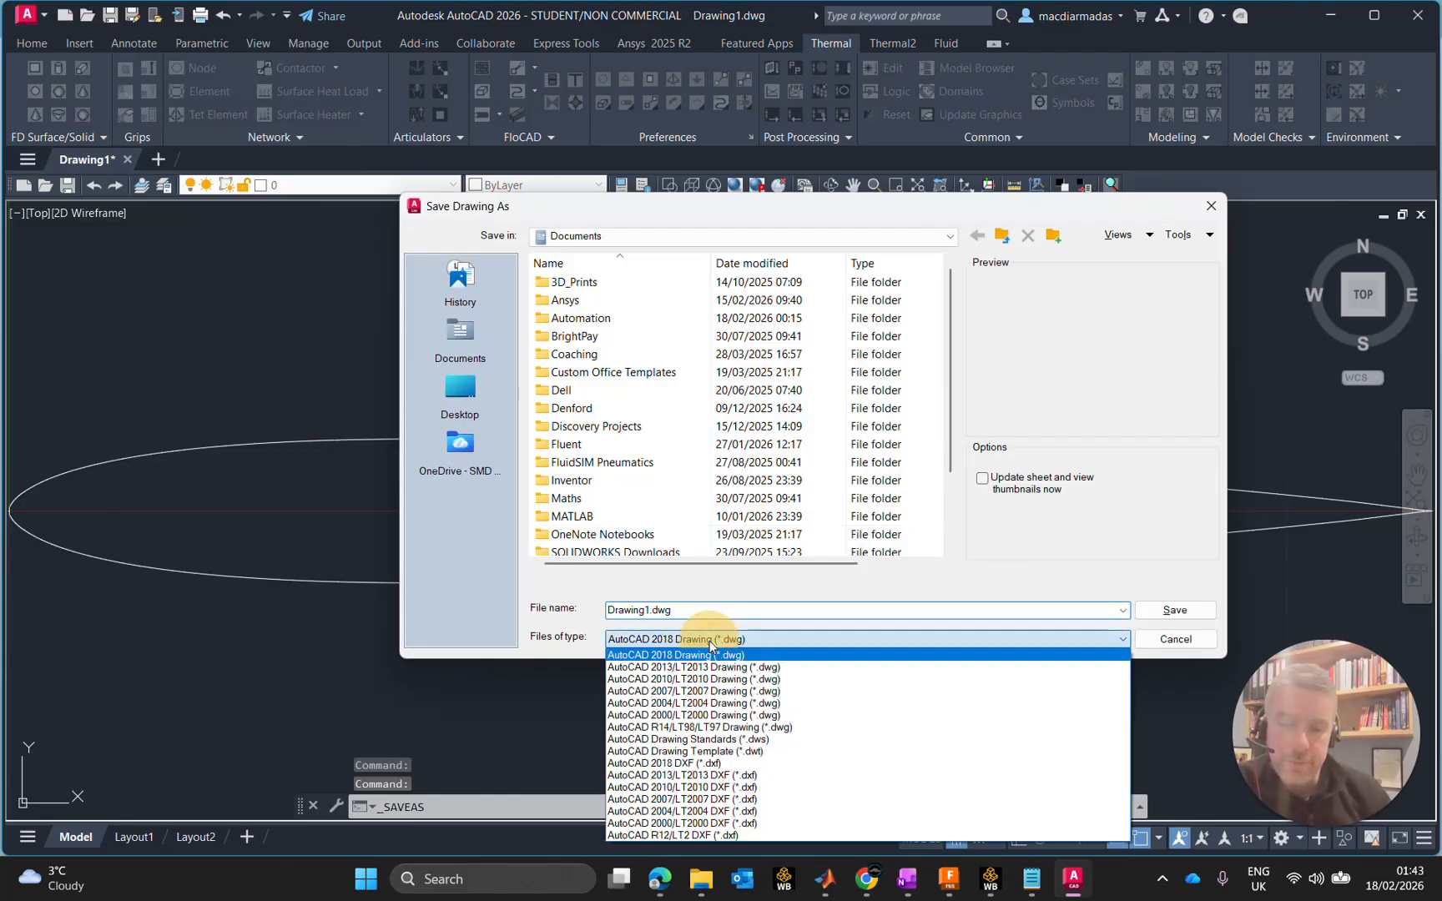
click(735, 763)
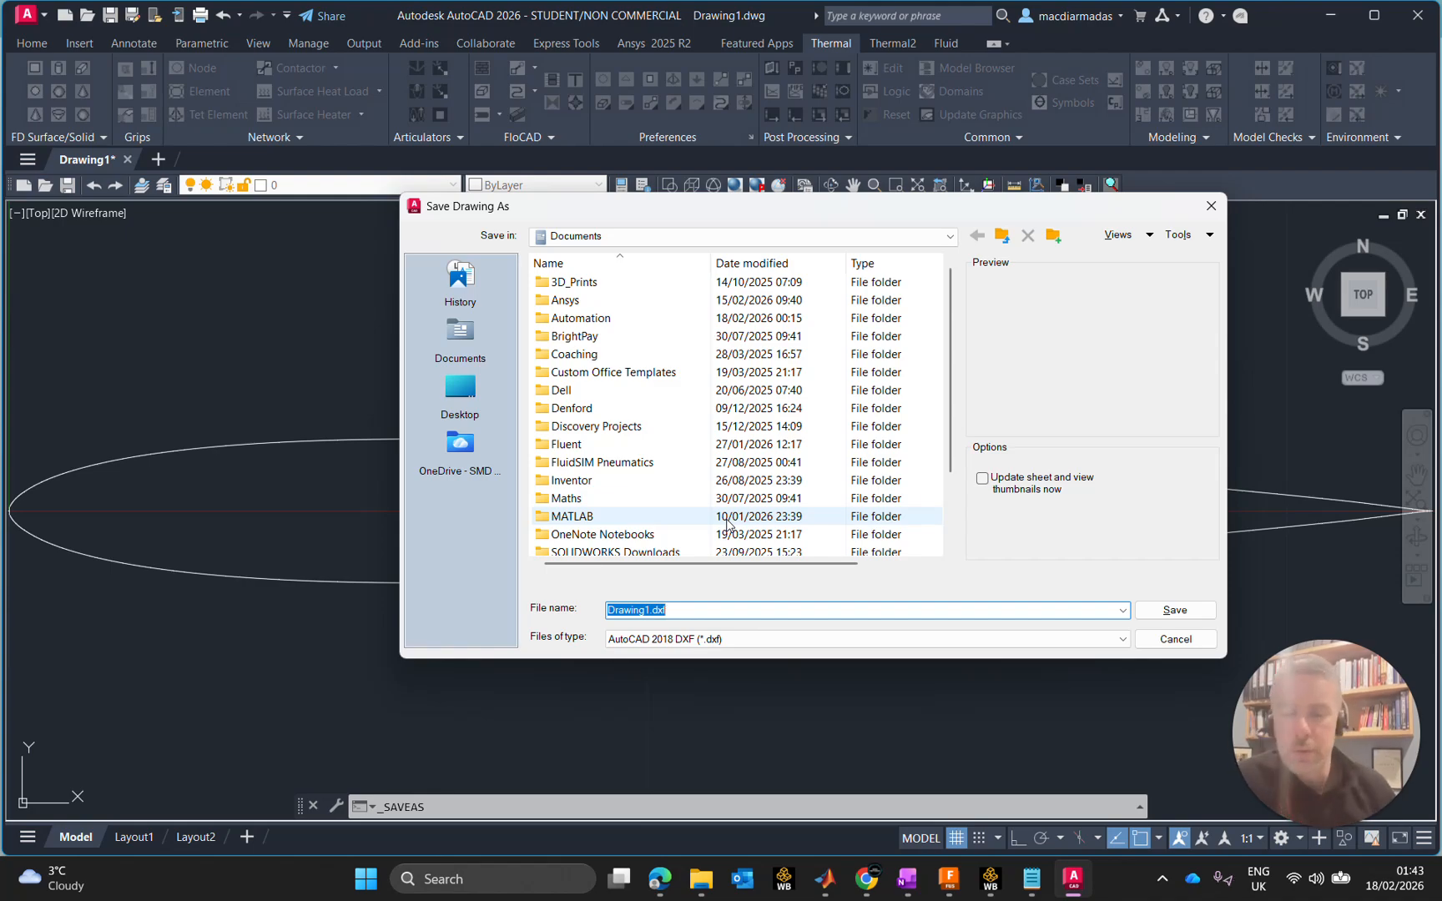
Step: Set the save location to the 2D folder inside Airfoil_Data, Selig-UIUC, SD8020 on the SMD Methods OneDrive
click(950, 240)
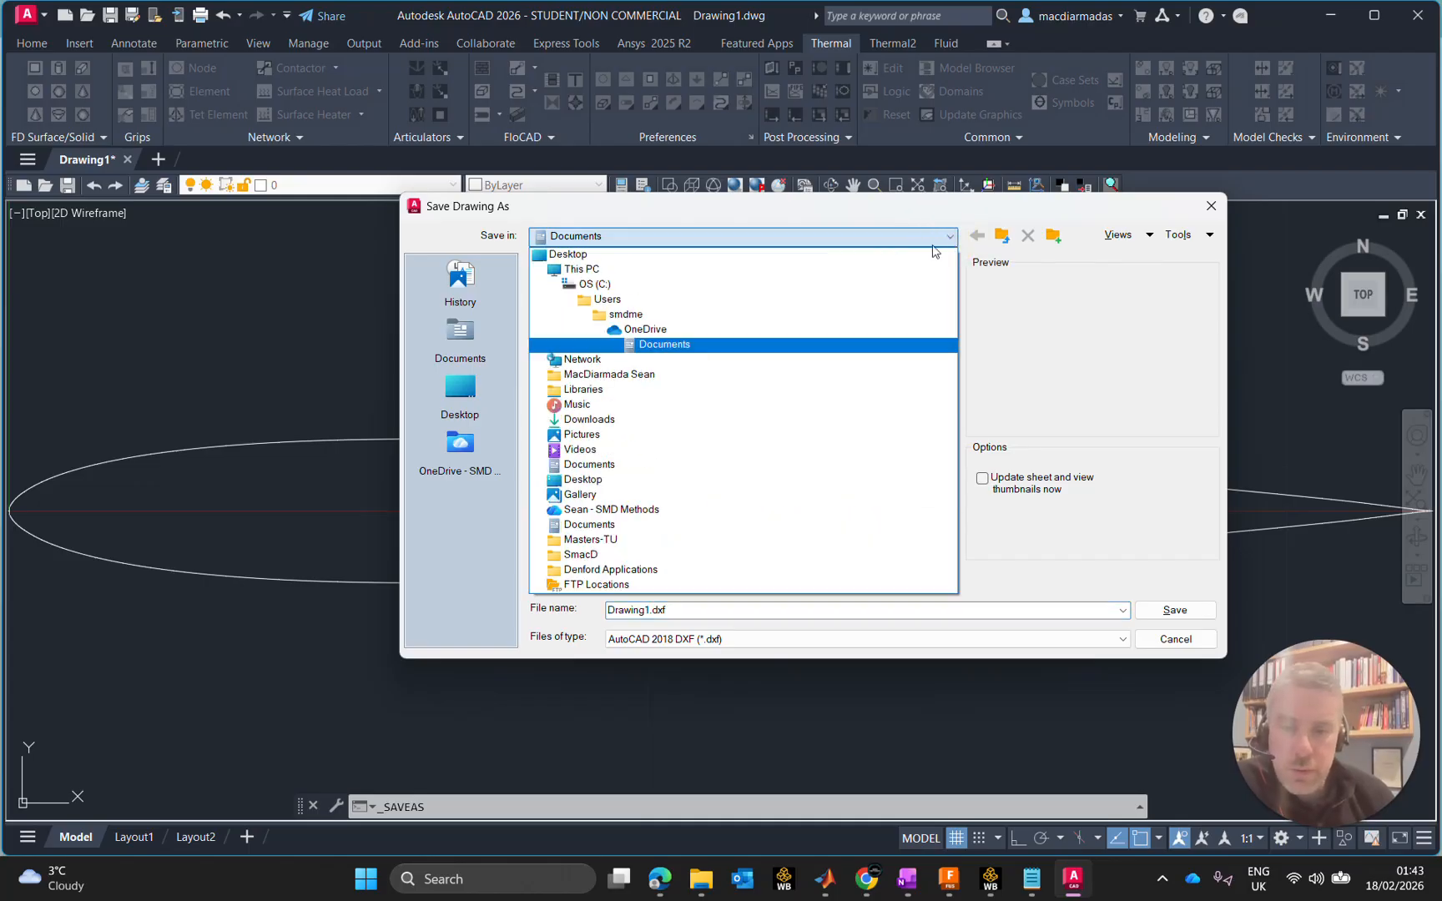
click(655, 509)
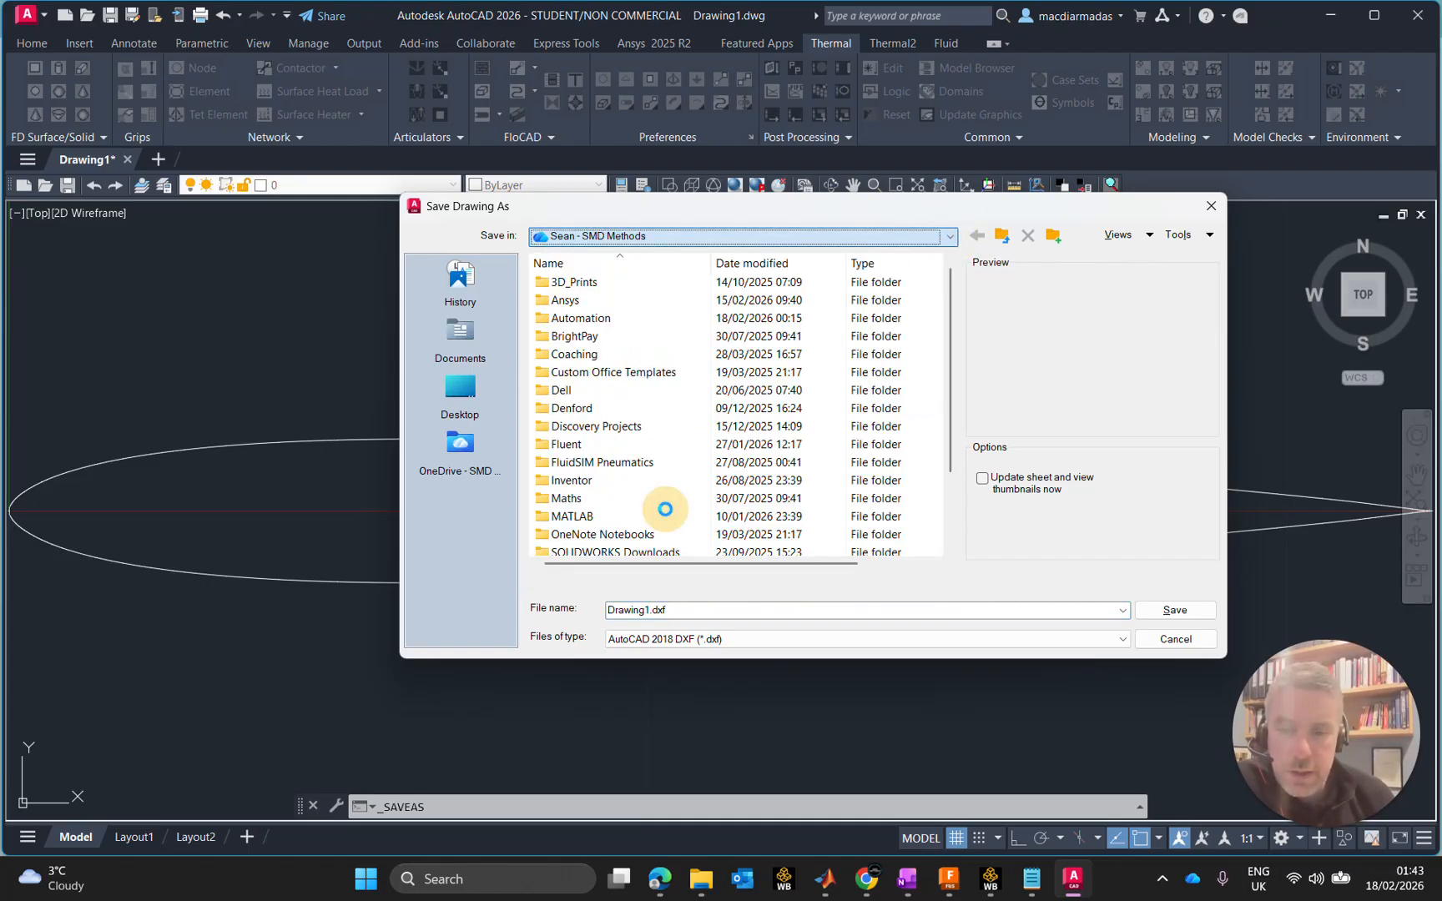
double_click(598, 318)
double_click(589, 282)
double_click(610, 283)
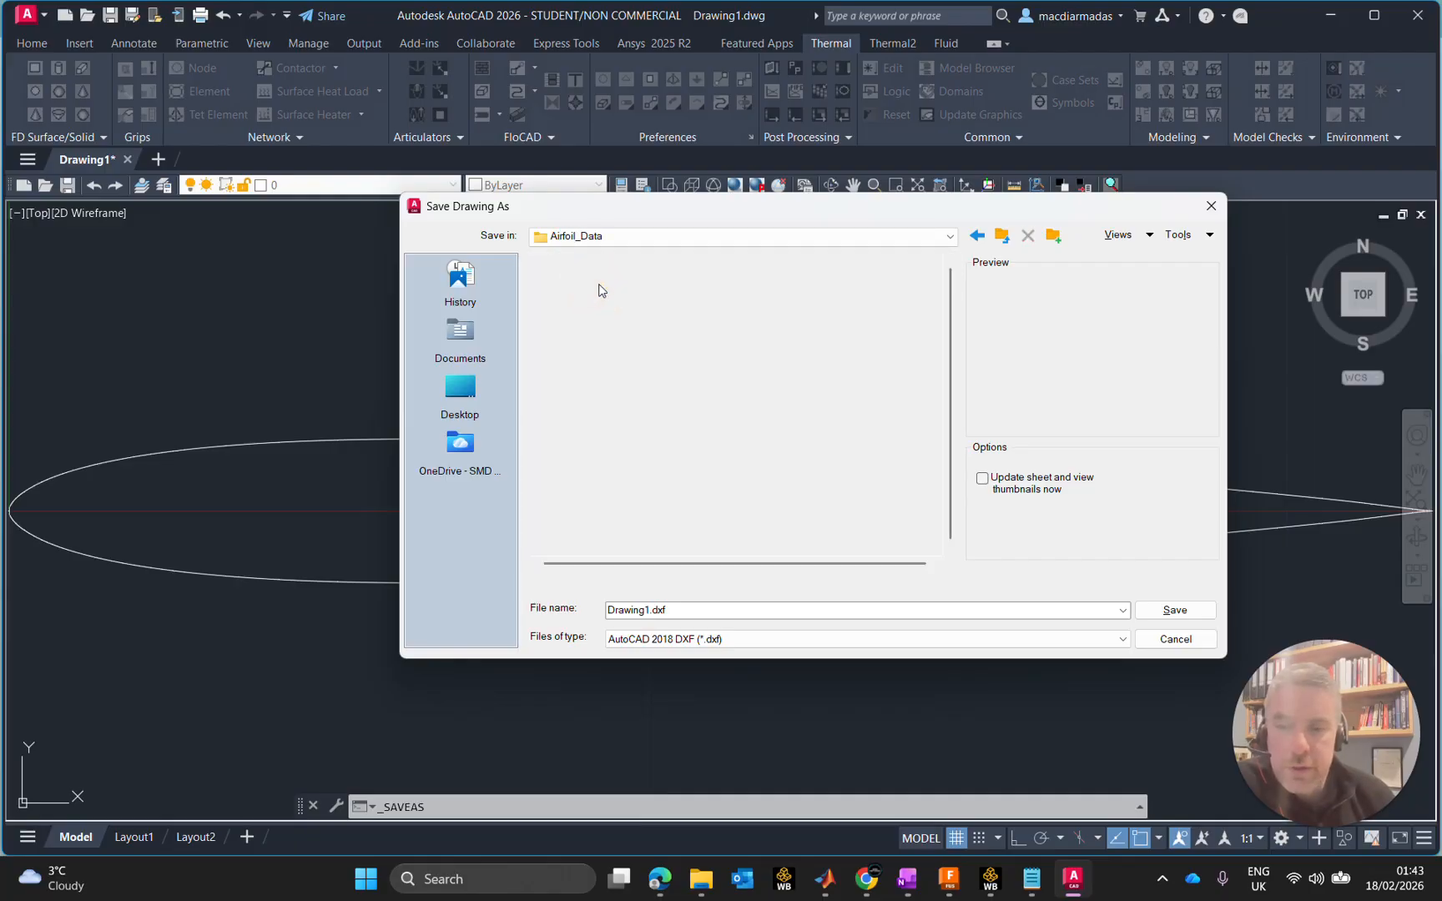
double_click(590, 302)
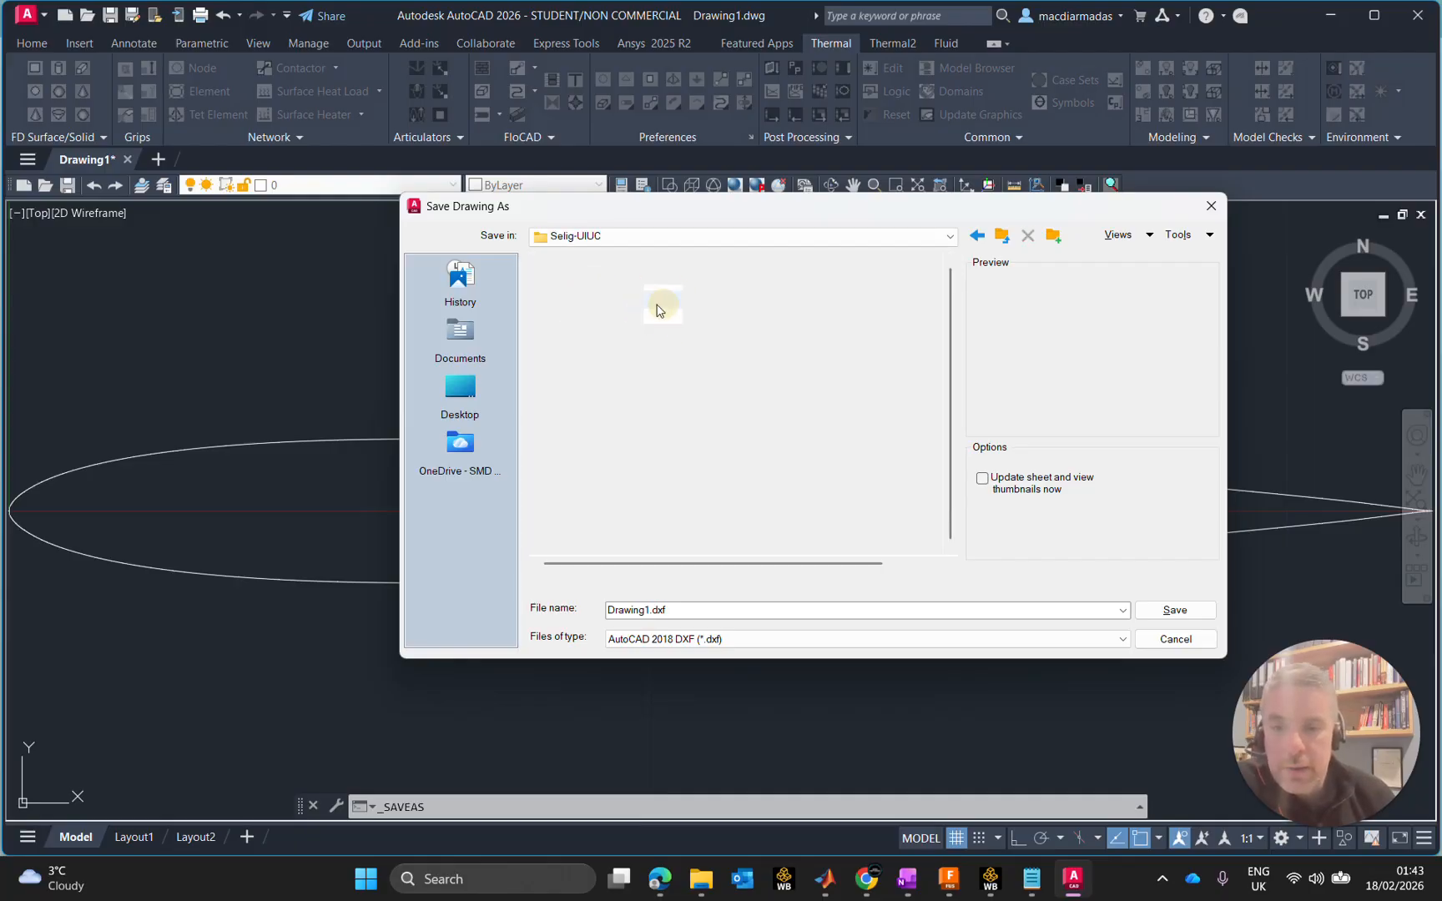
click(581, 338)
double_click(581, 338)
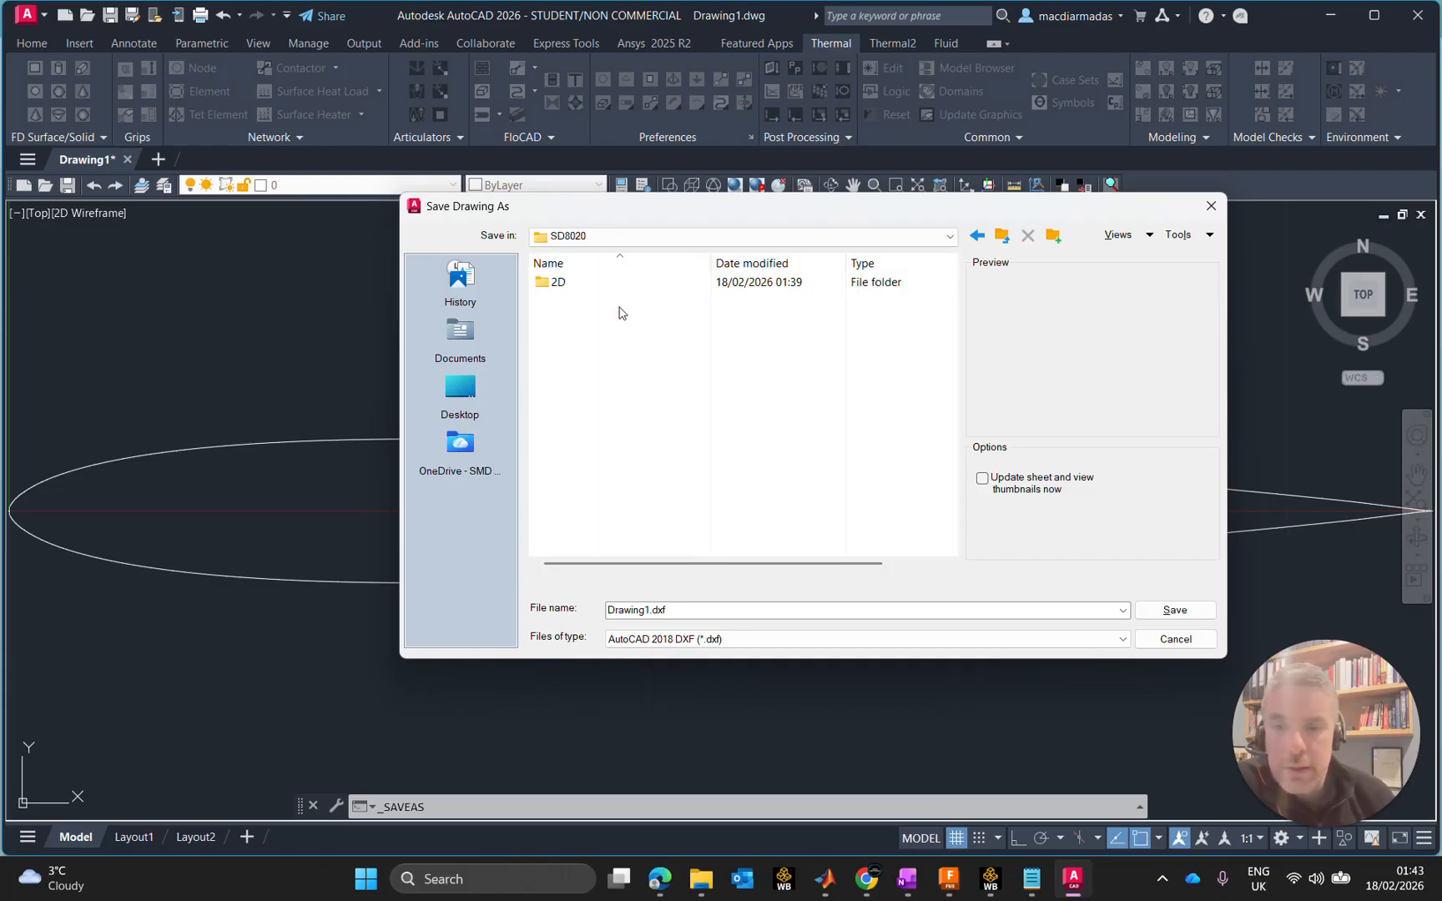
double_click(577, 289)
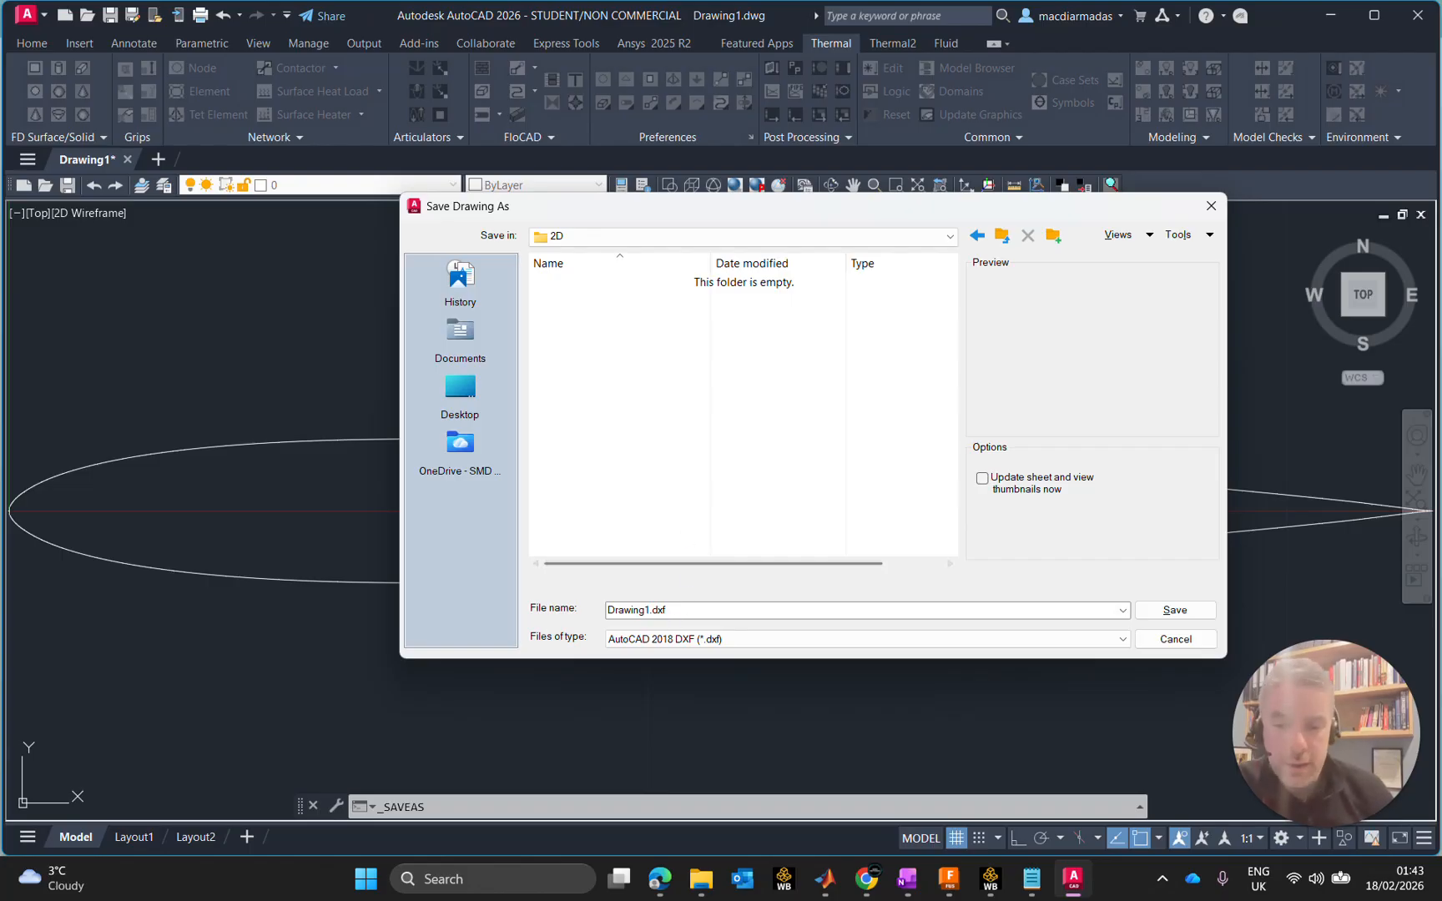
Step: Name the file SD8020-22.28Chord-2D.dxf and save it in the 2D folder
double_click(622, 609)
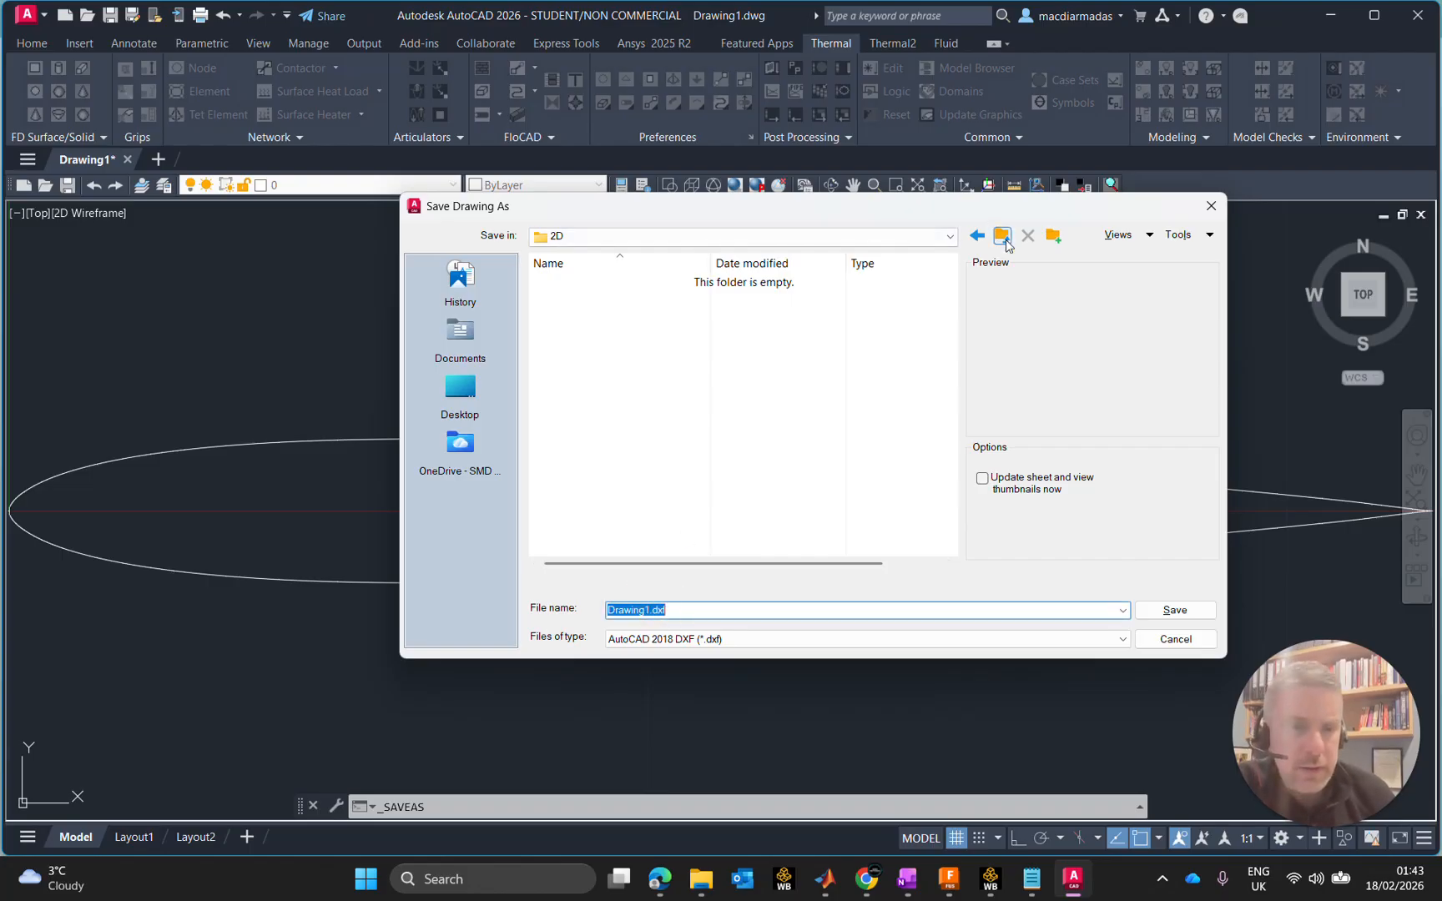
click(661, 610)
drag(651, 611, 584, 612)
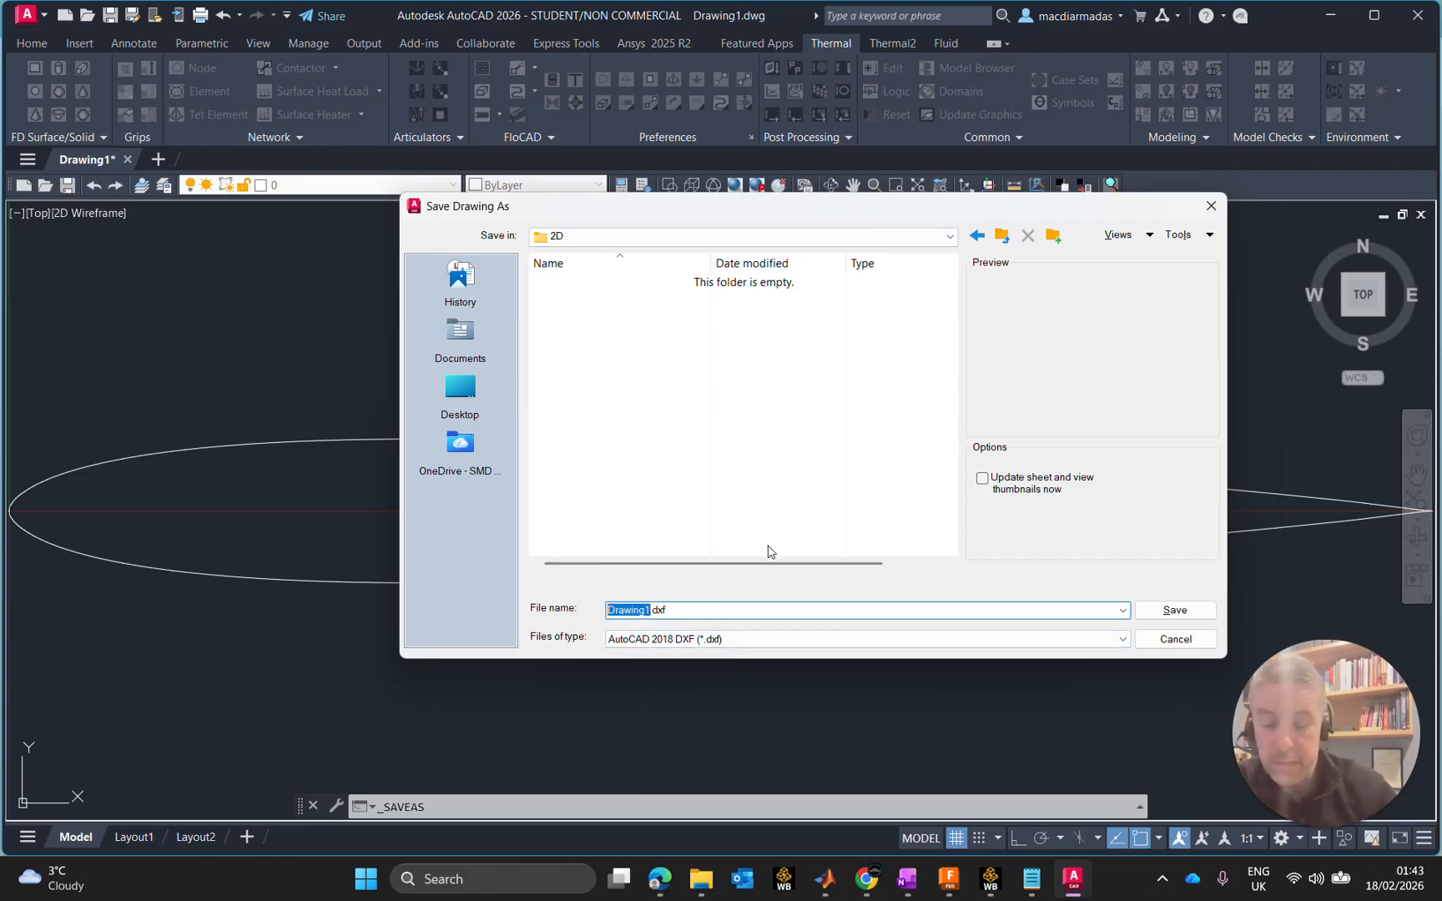
text(SD)
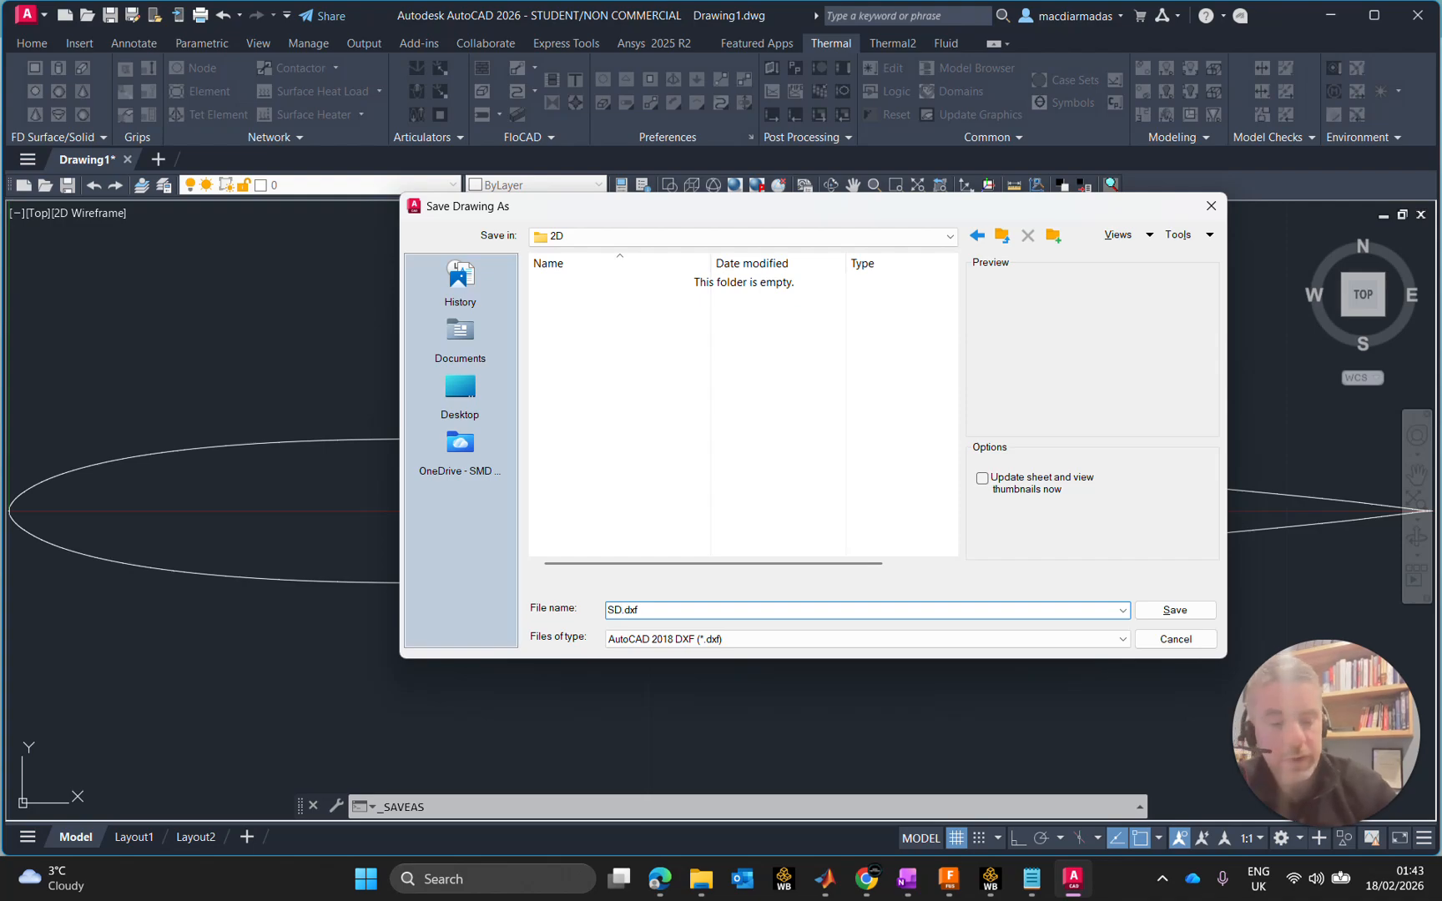
text(8020-22.28)
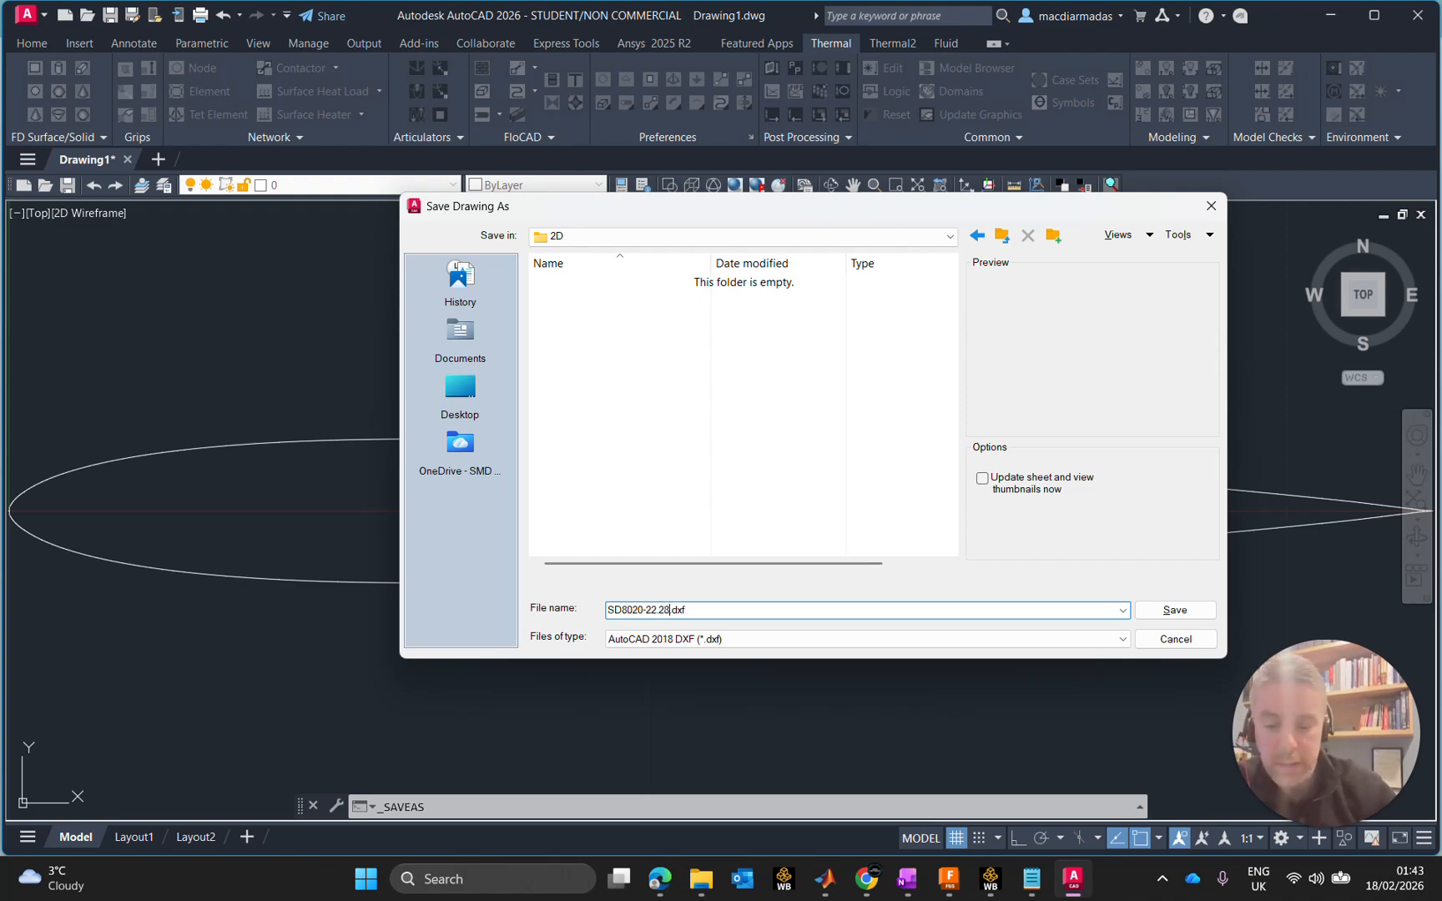
text(Chord)
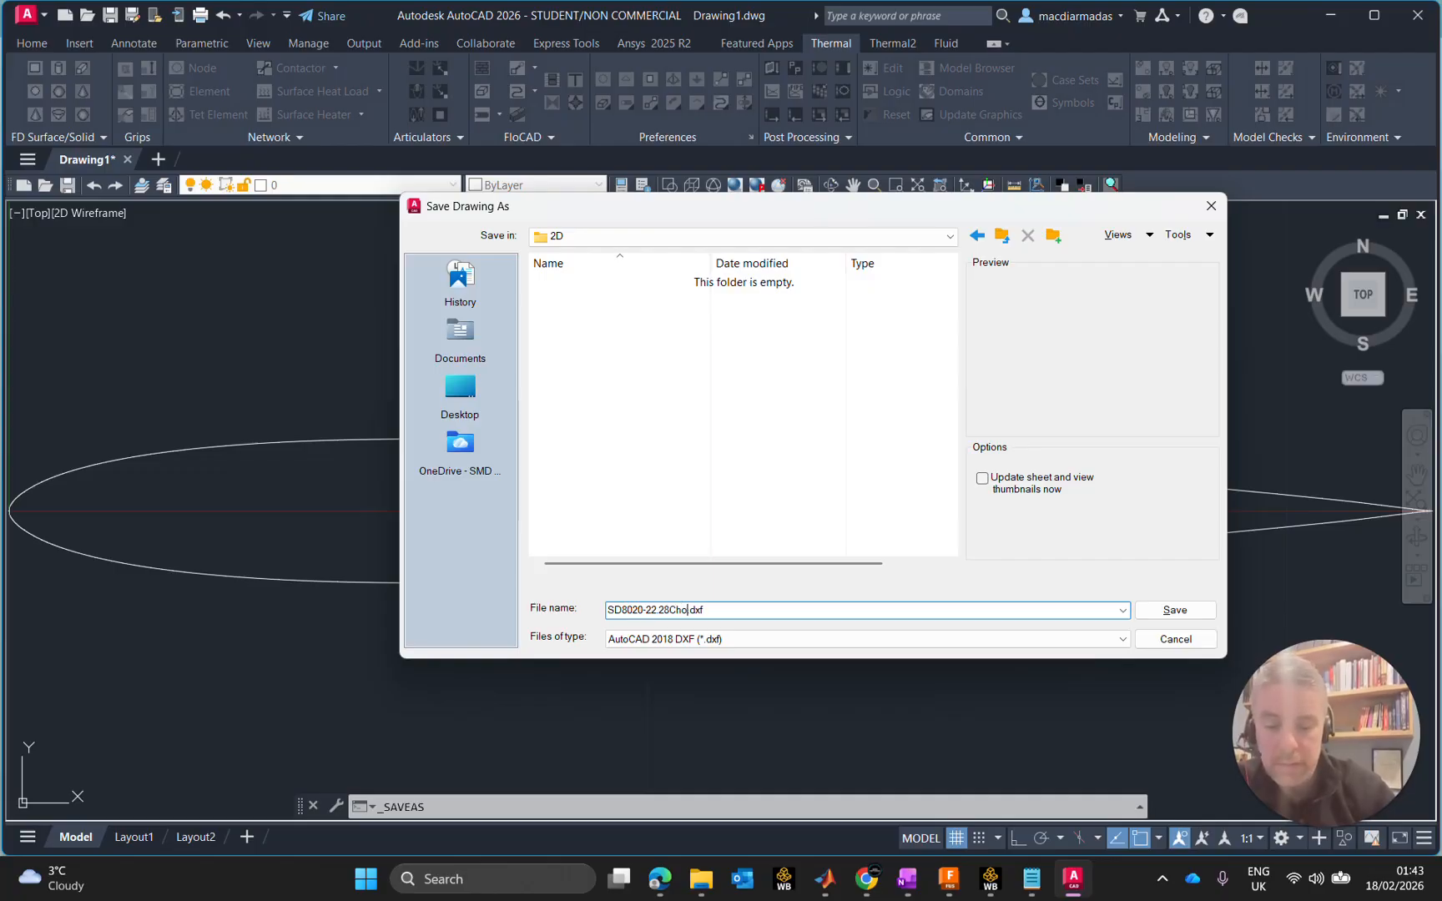
text(-2D)
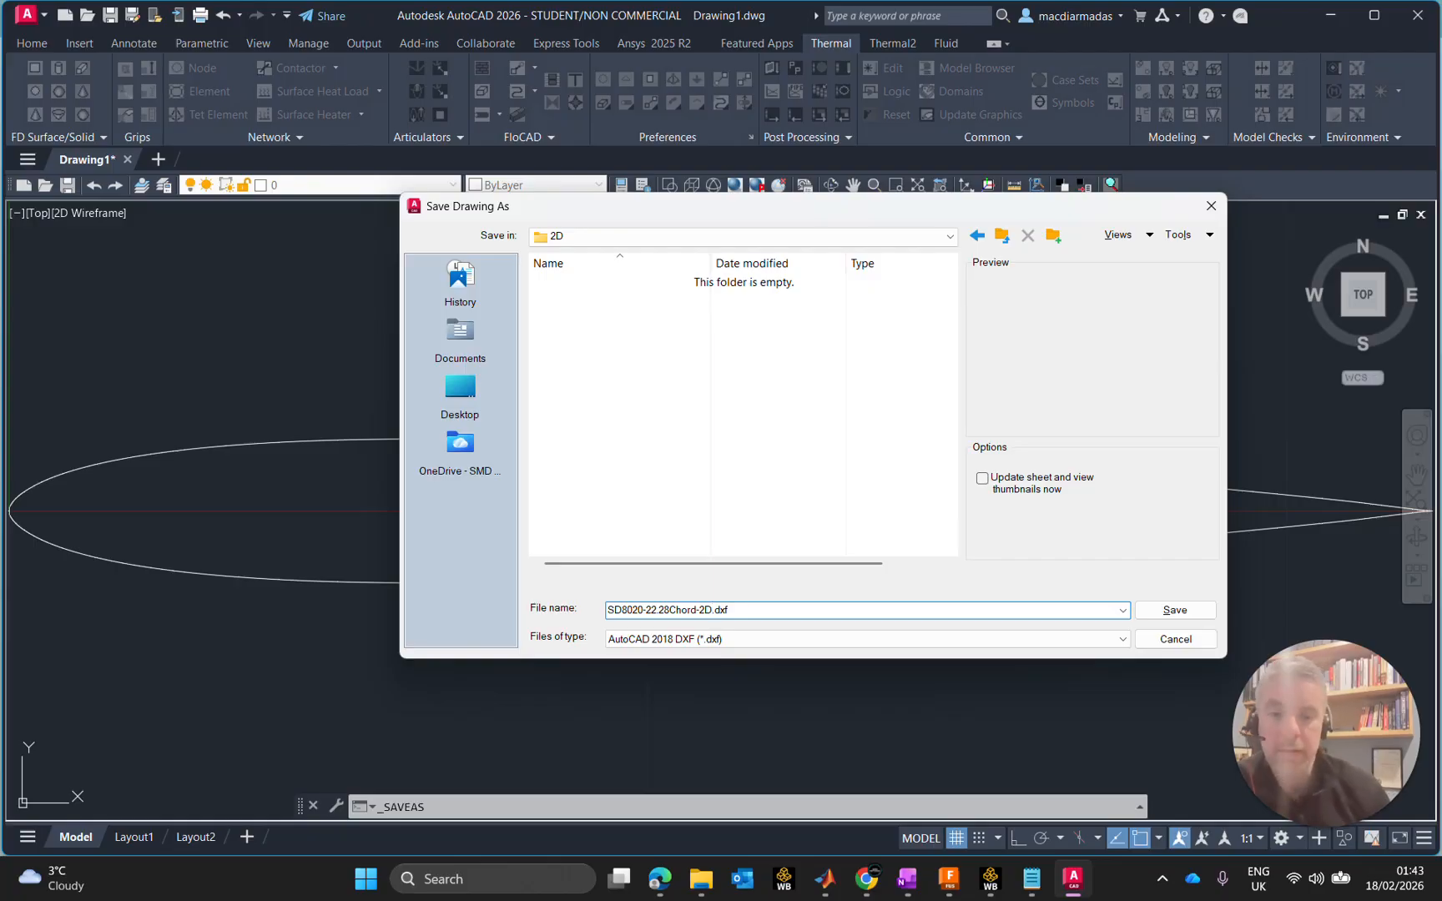
key(Return)
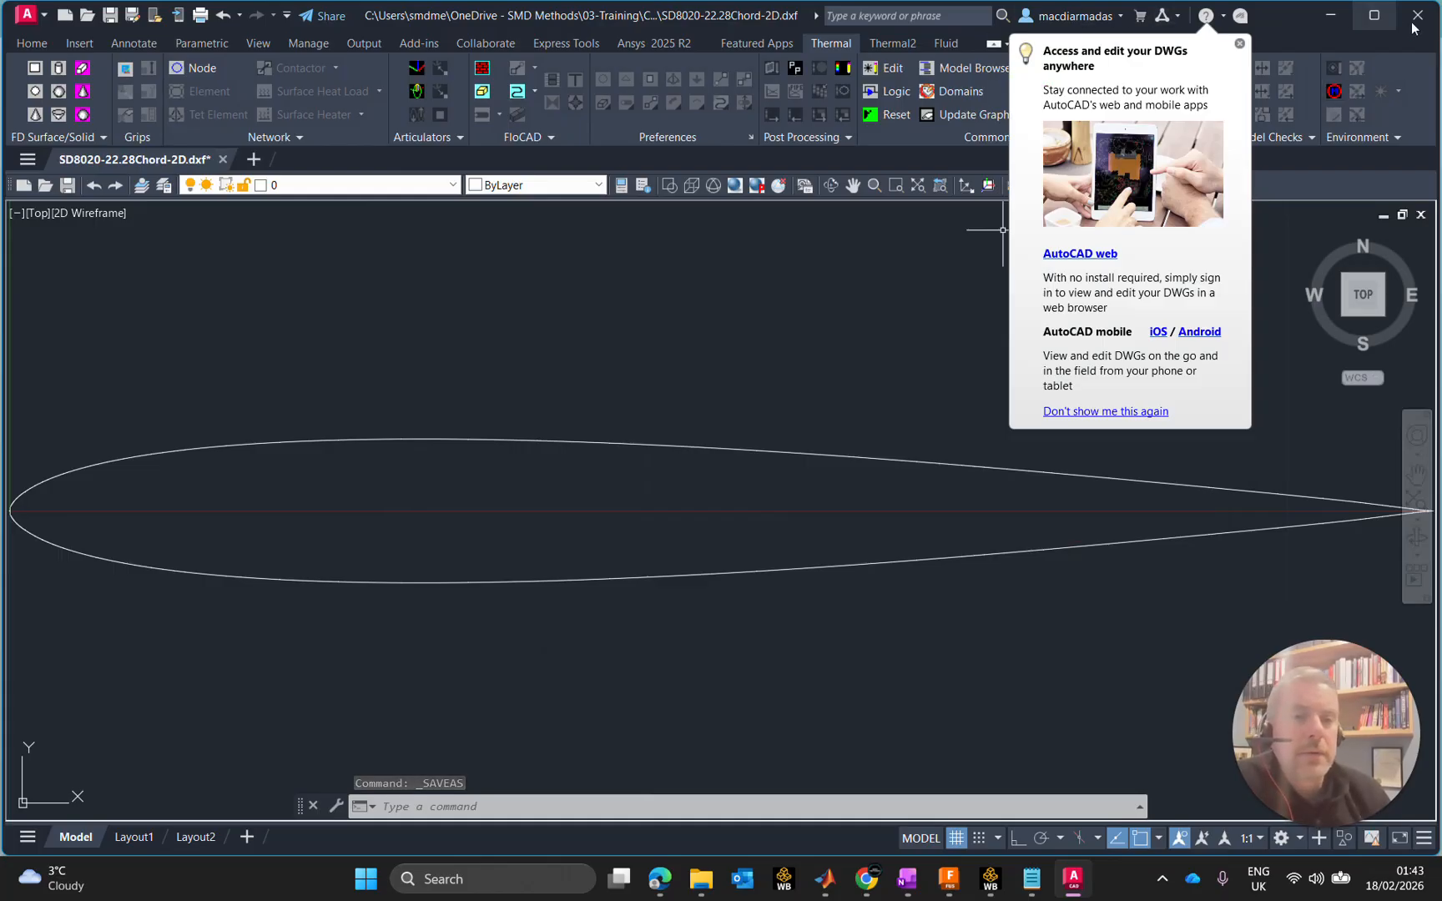
Step: Minimise AutoCAD, the browser windows and MATLAB to clear the desktop
click(1333, 15)
click(1335, 15)
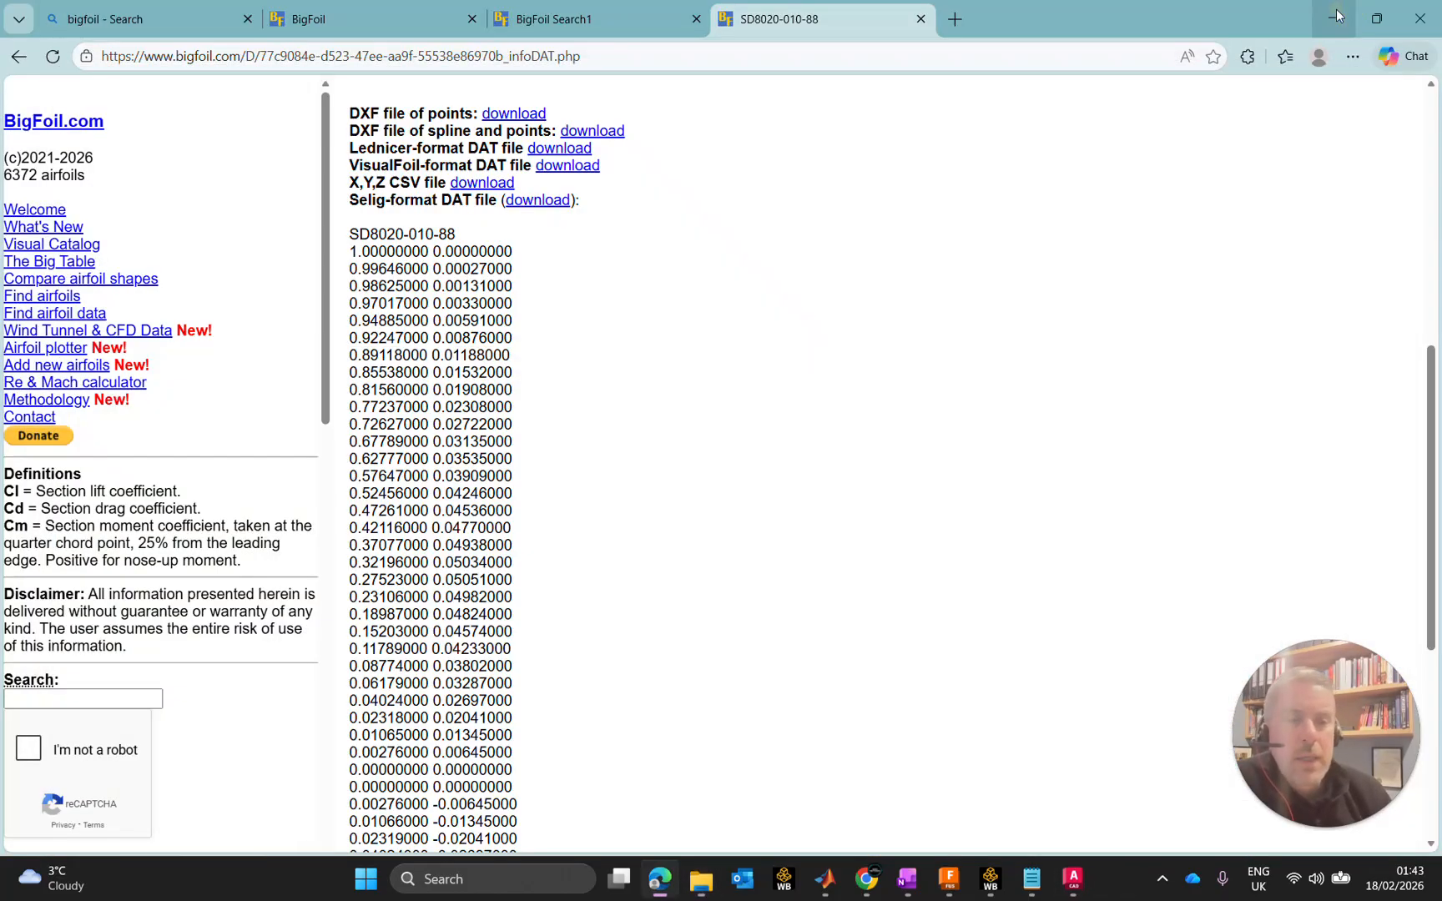
click(1336, 16)
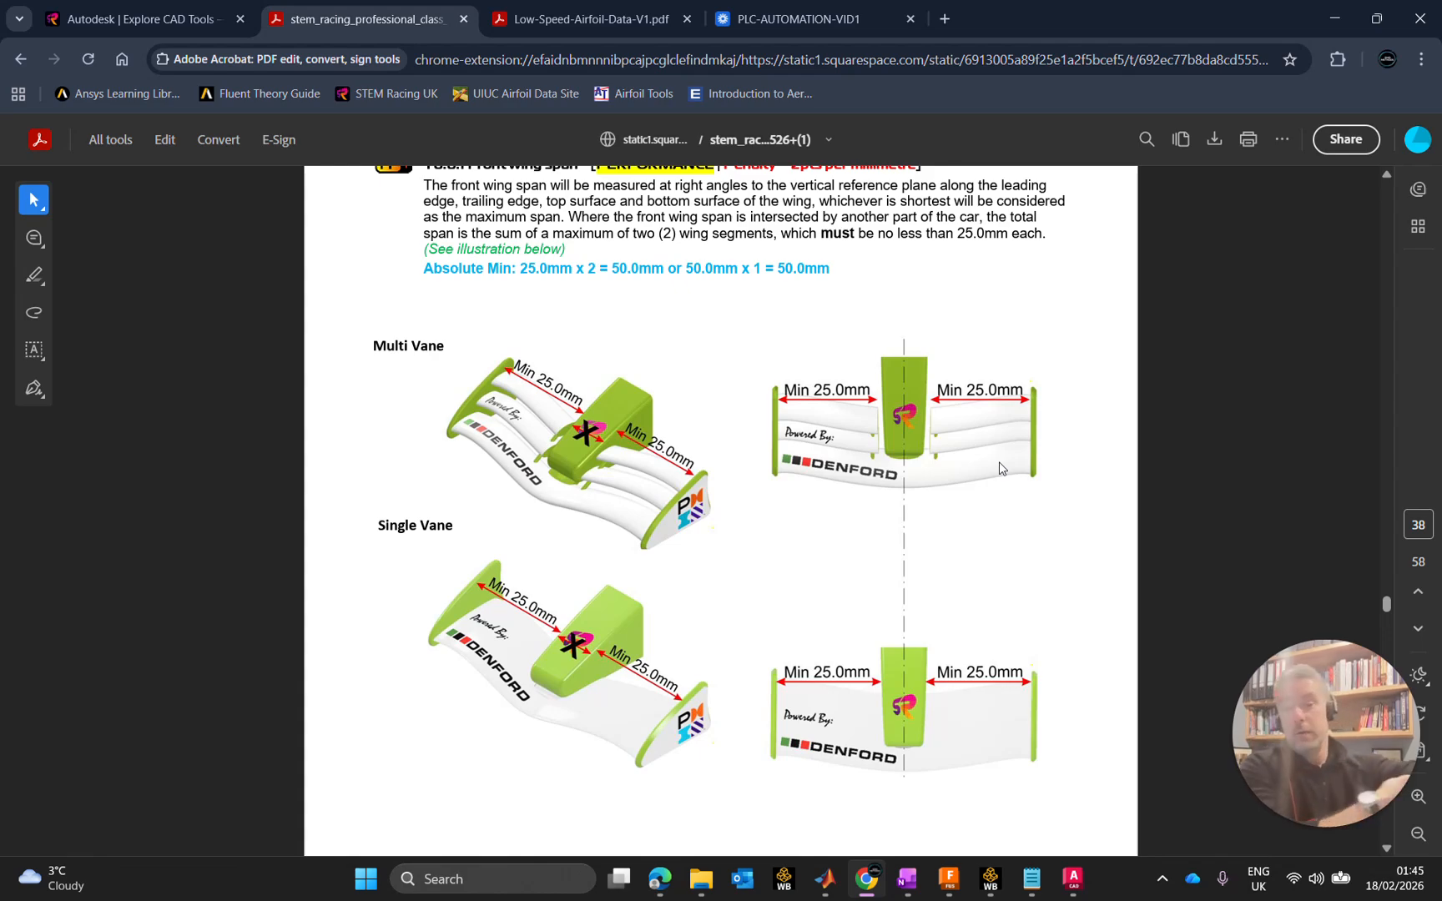
click(1336, 17)
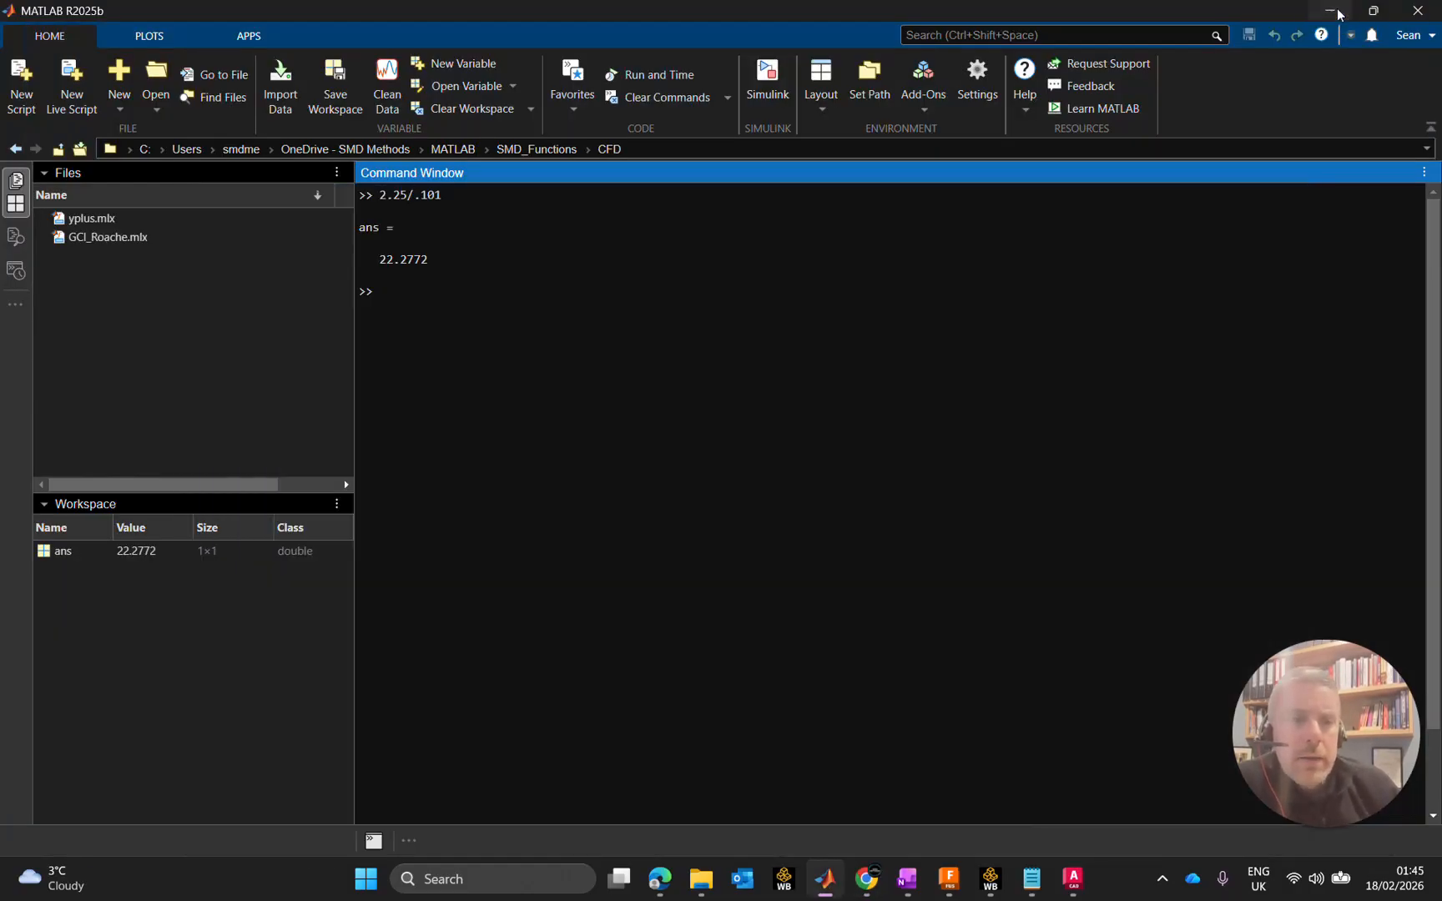
click(1335, 12)
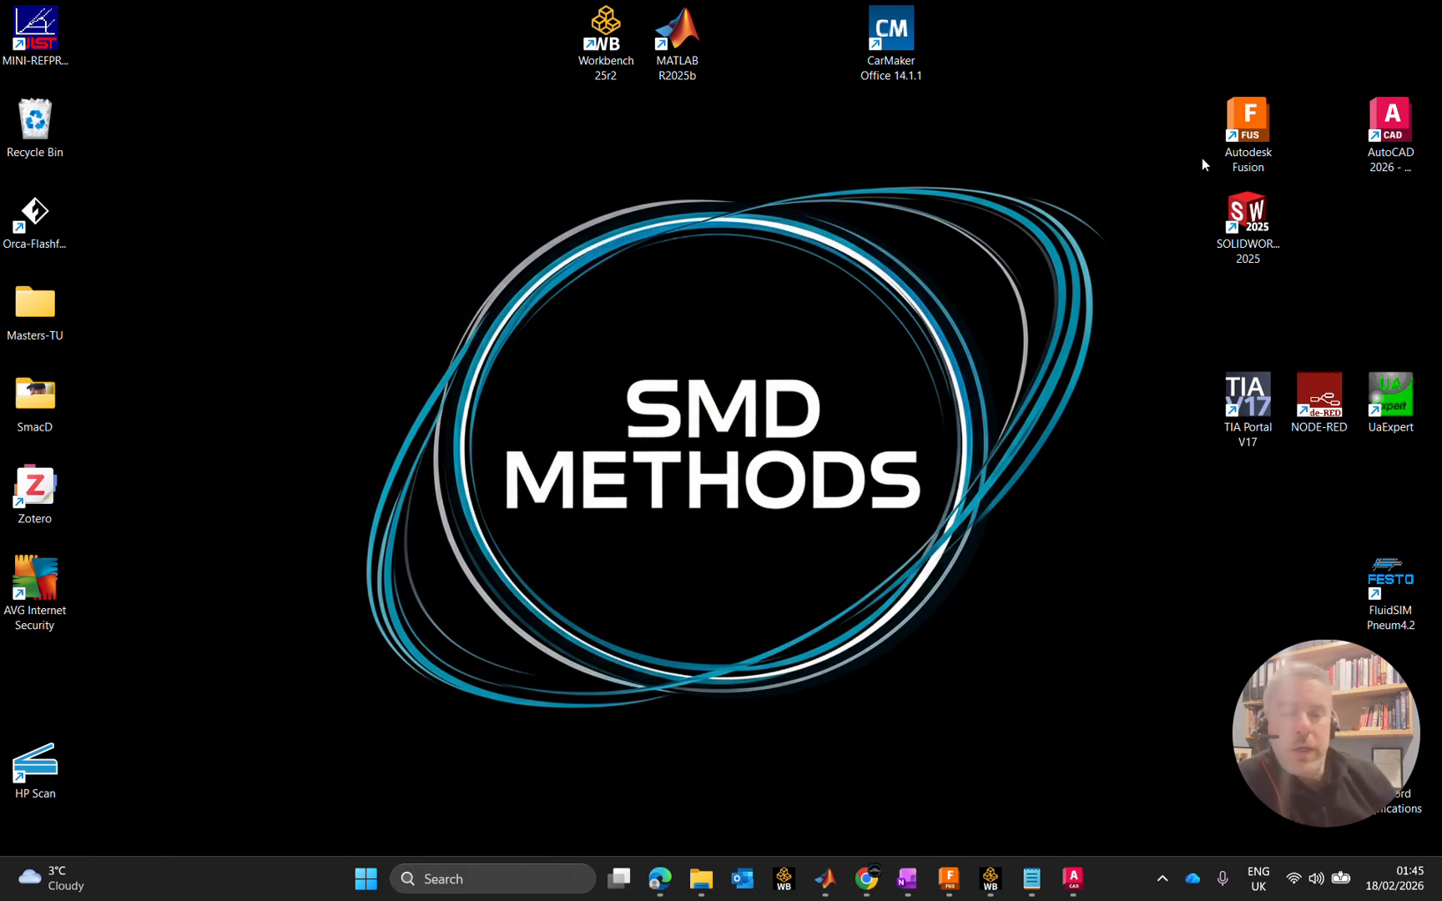
Step: Switch to Chrome and open the Autodesk partner page on the STEM Racing website
click(662, 879)
click(662, 879)
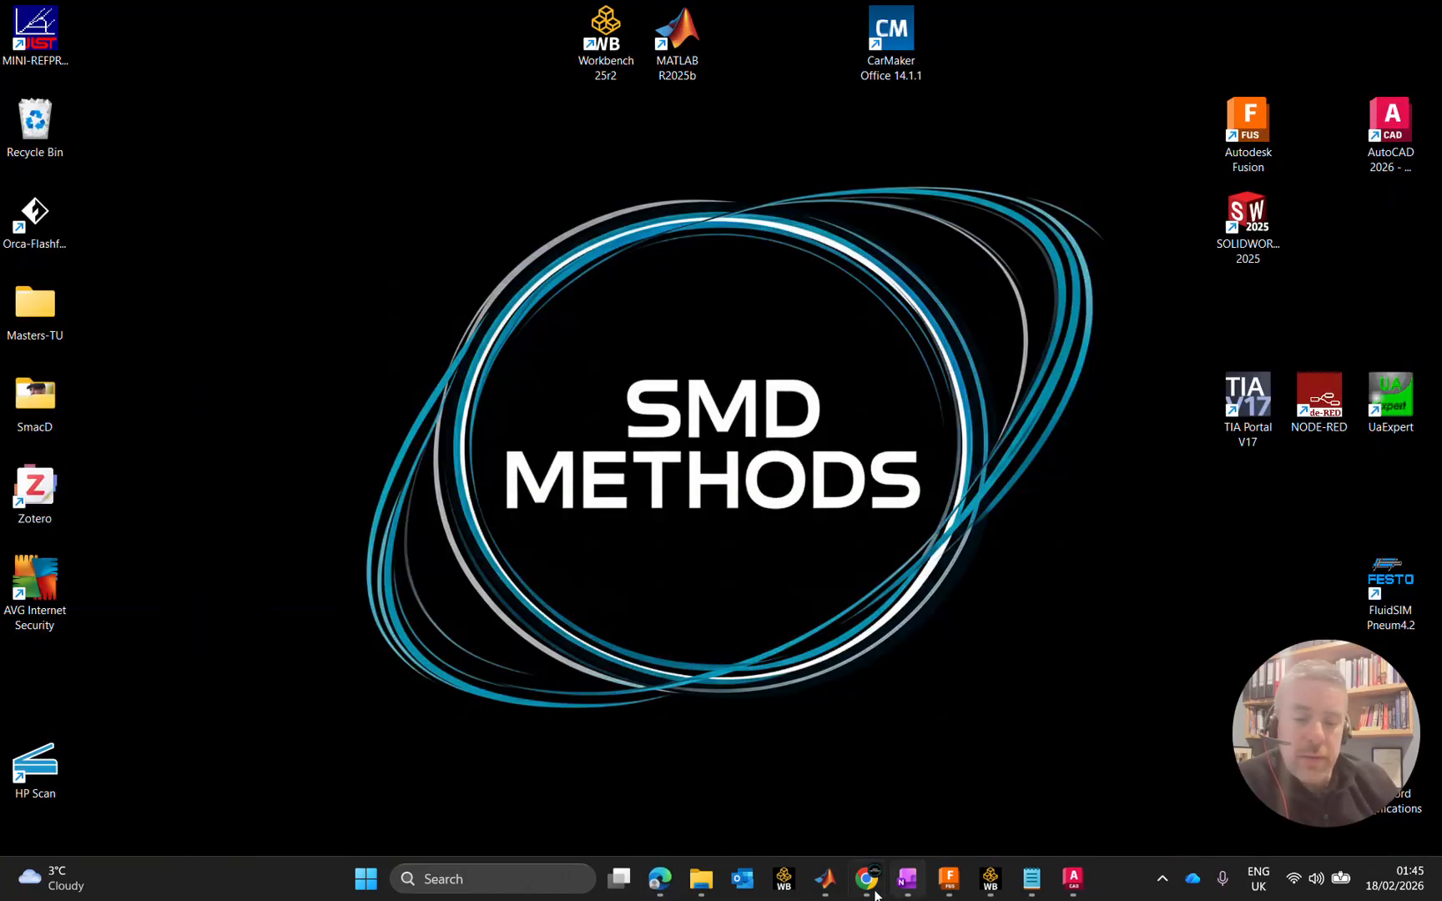
click(867, 878)
click(192, 25)
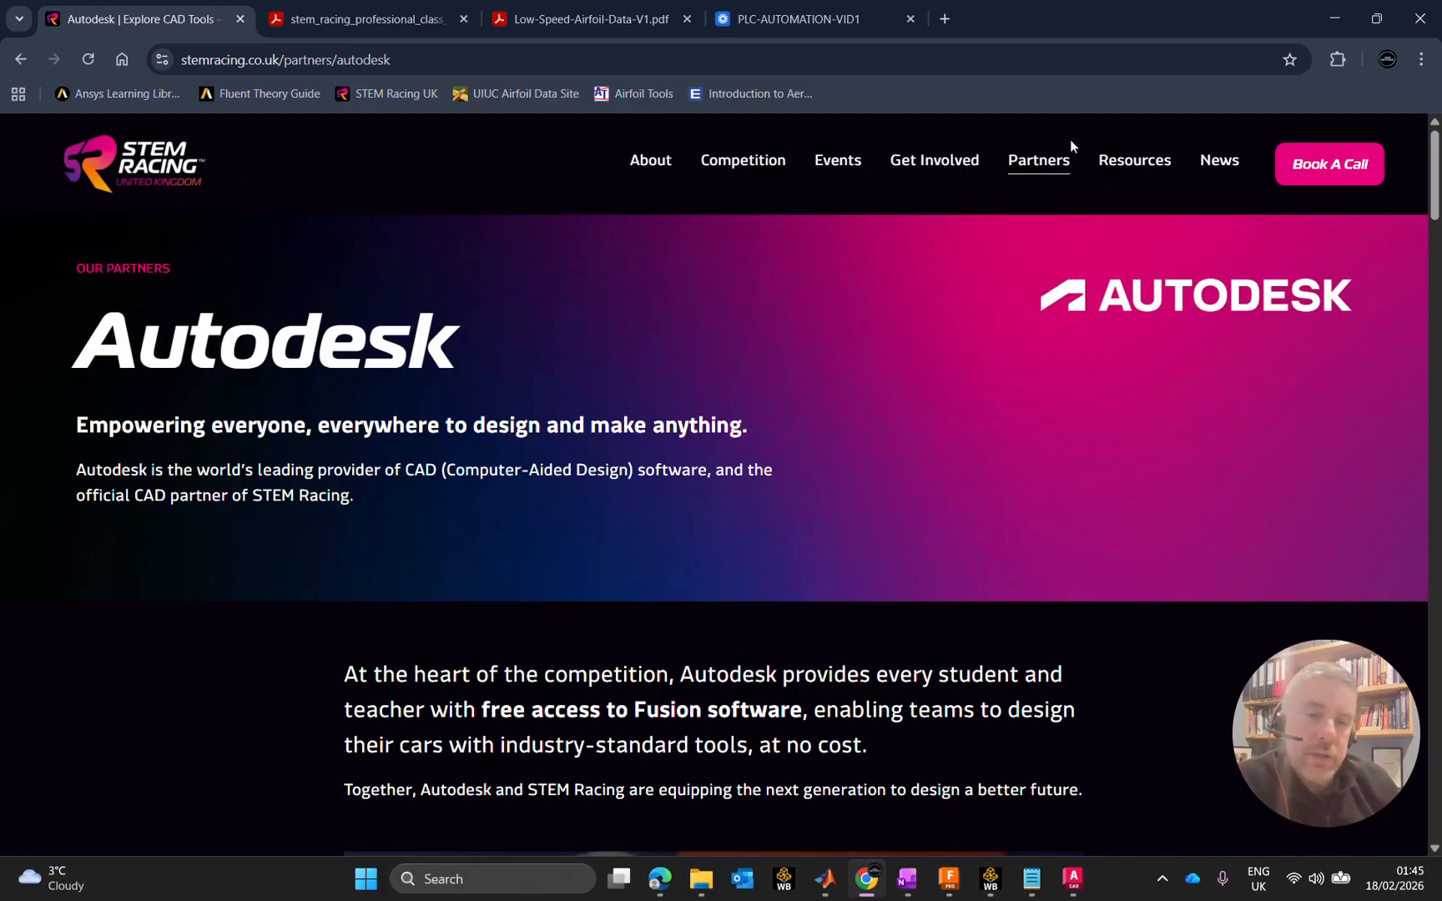
mouse_move(1039, 160)
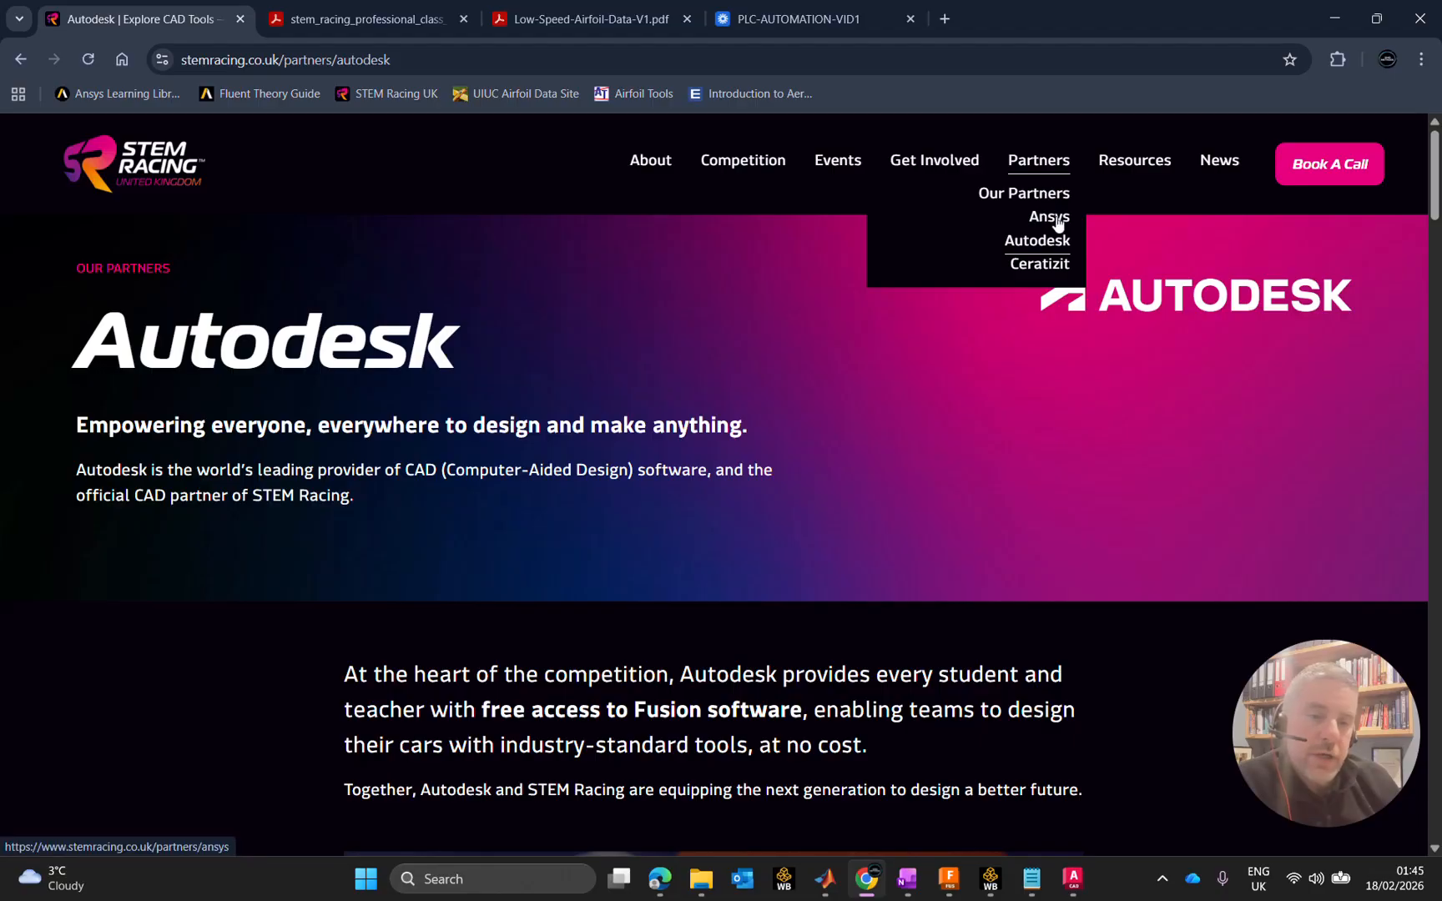
click(1045, 249)
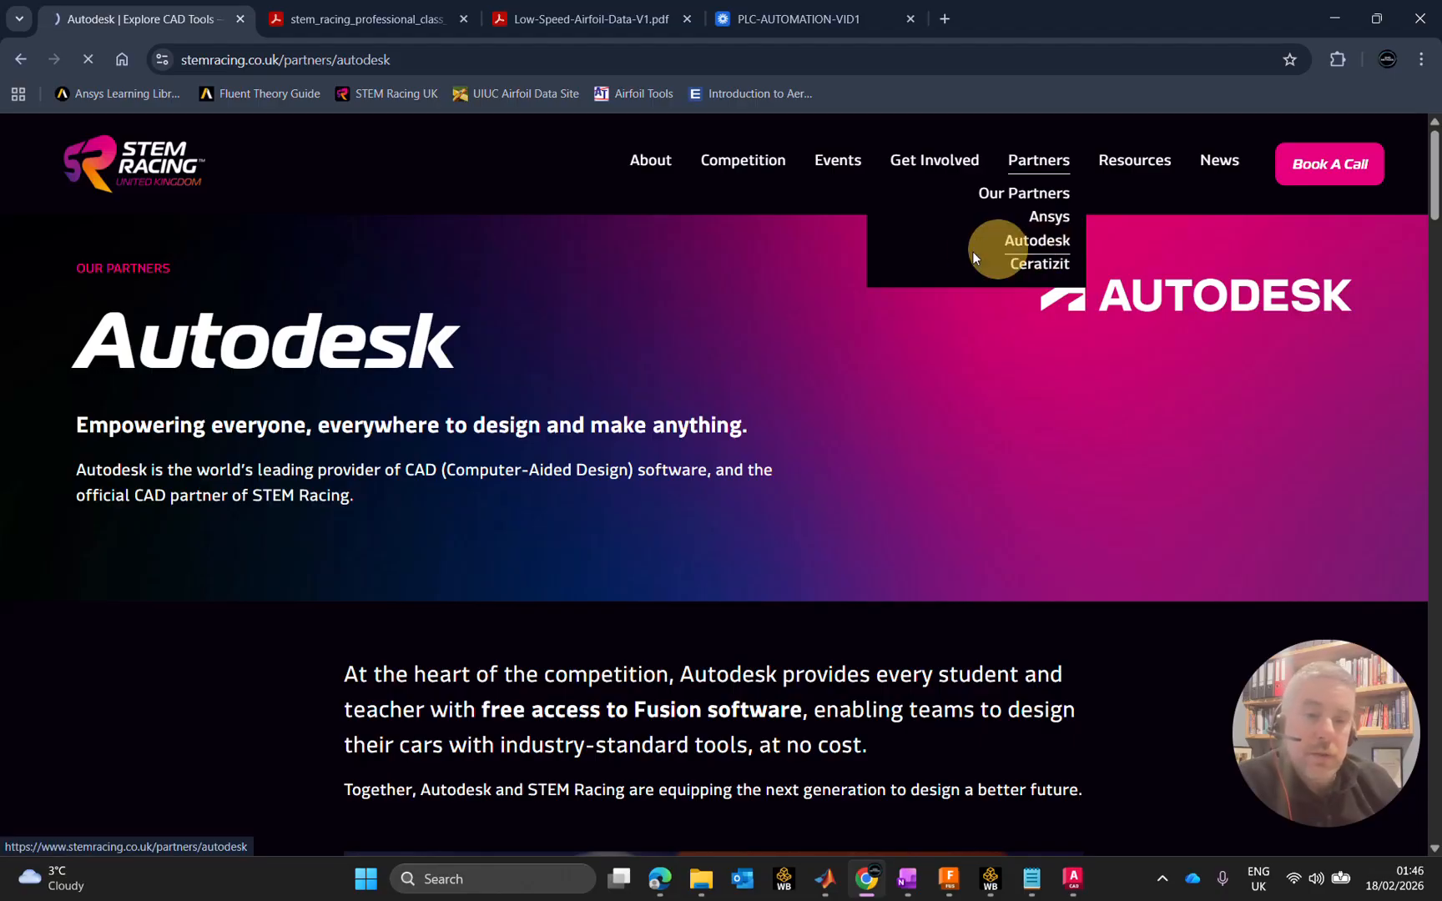
Step: Examine the Autodesk partner page and highlight the phrase "free access to Fusion software"
scroll(1131, 317, down, 1)
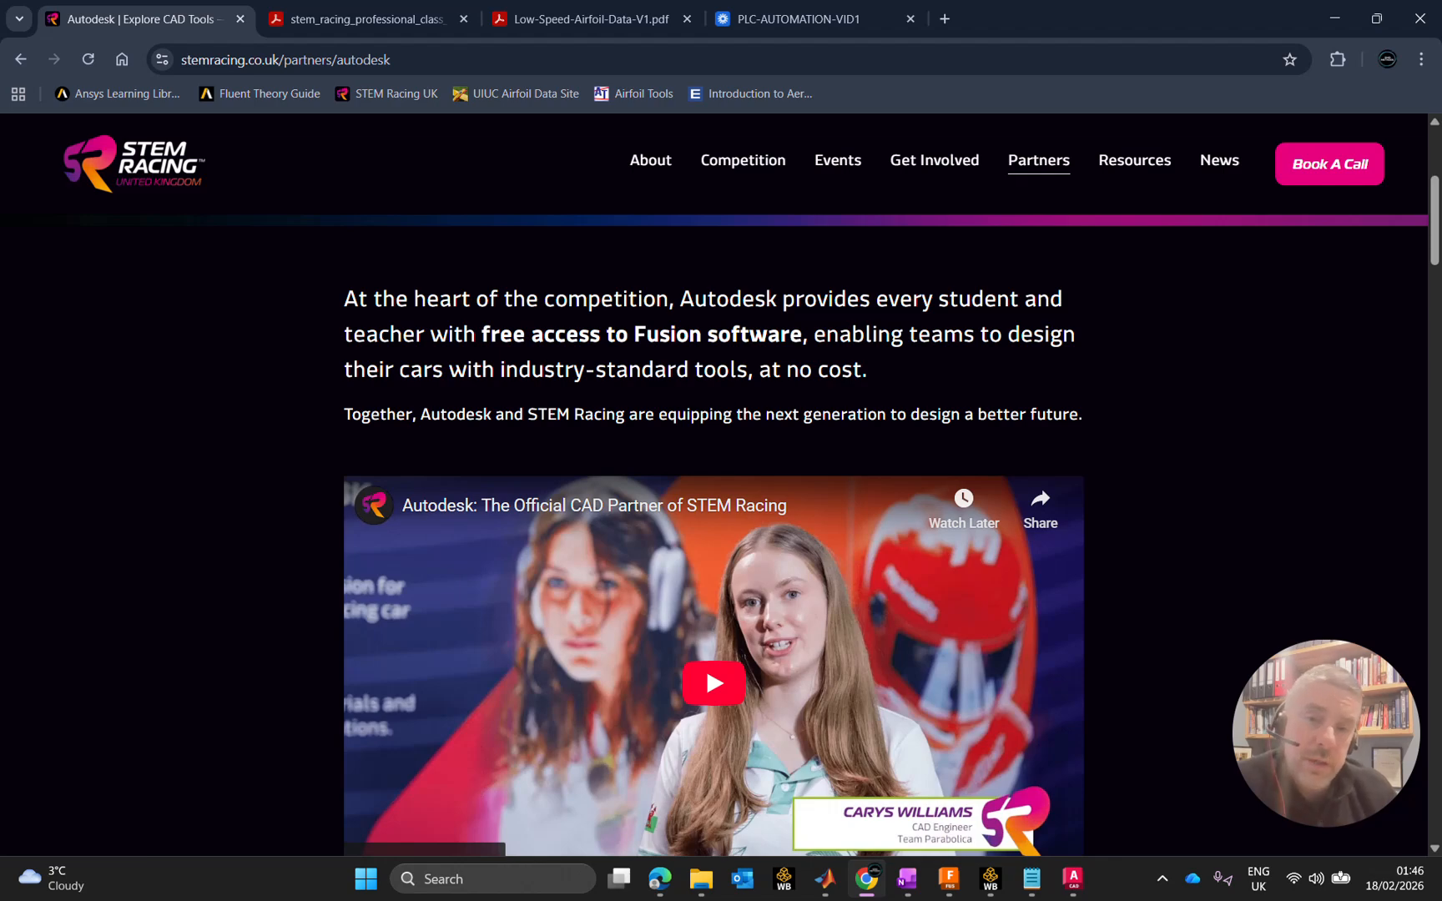
drag(482, 334, 802, 334)
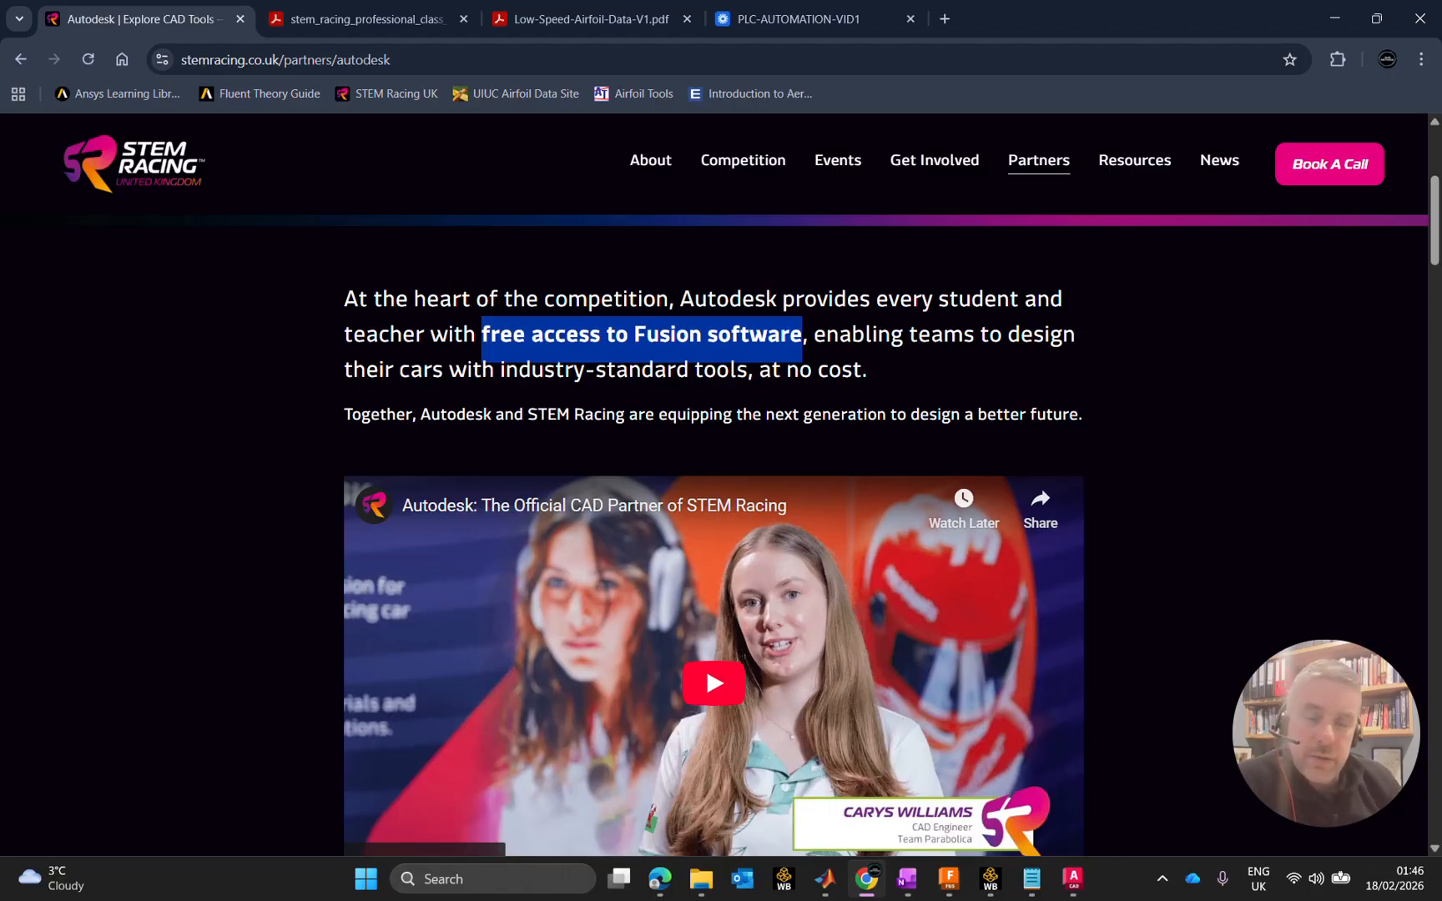
mouse_move(1055, 175)
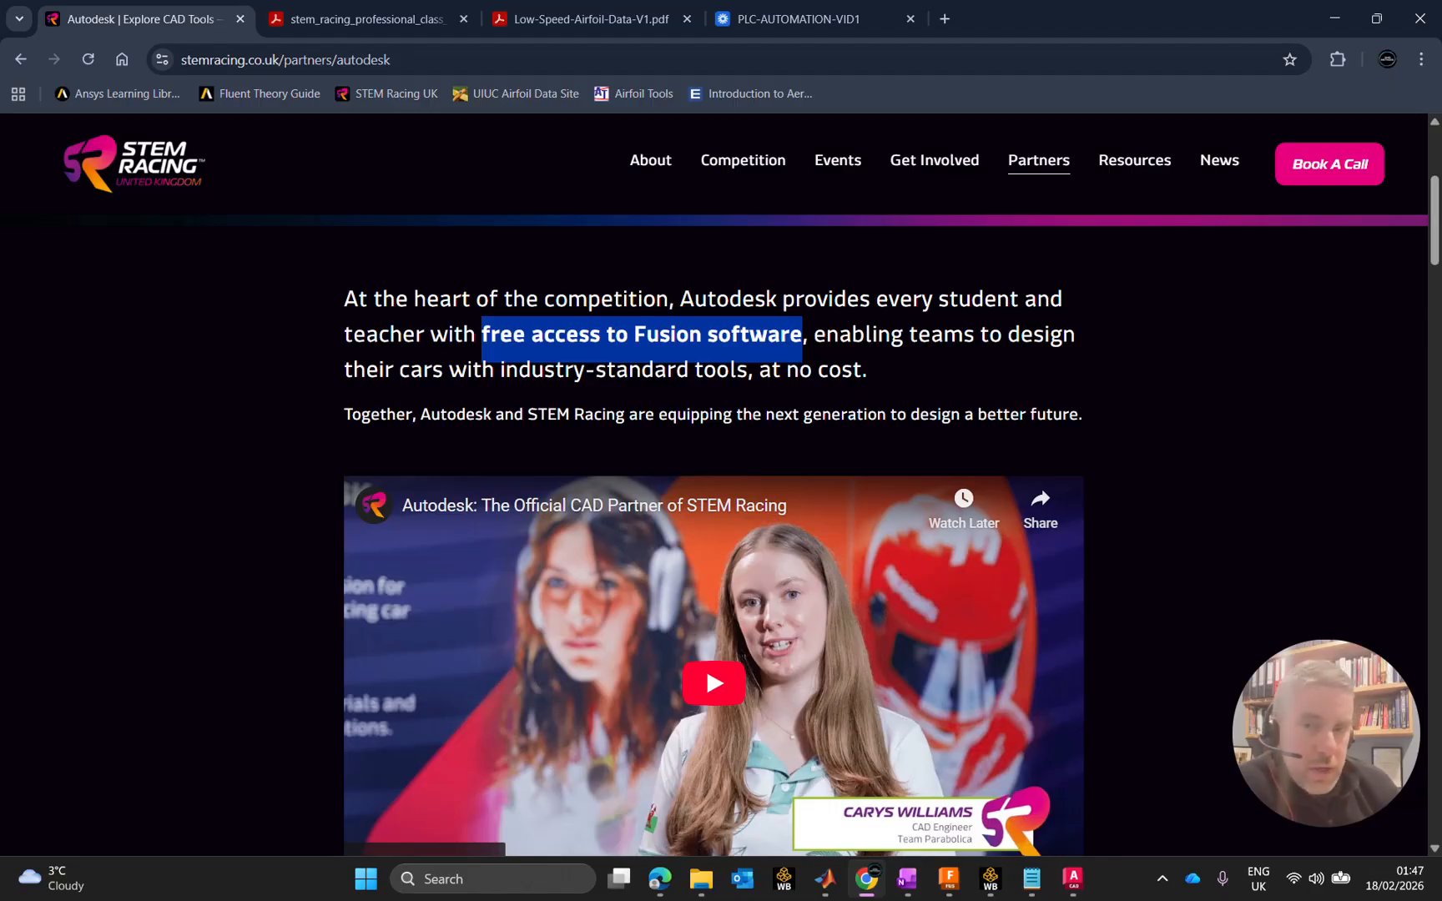
scroll(989, 381, down, 2)
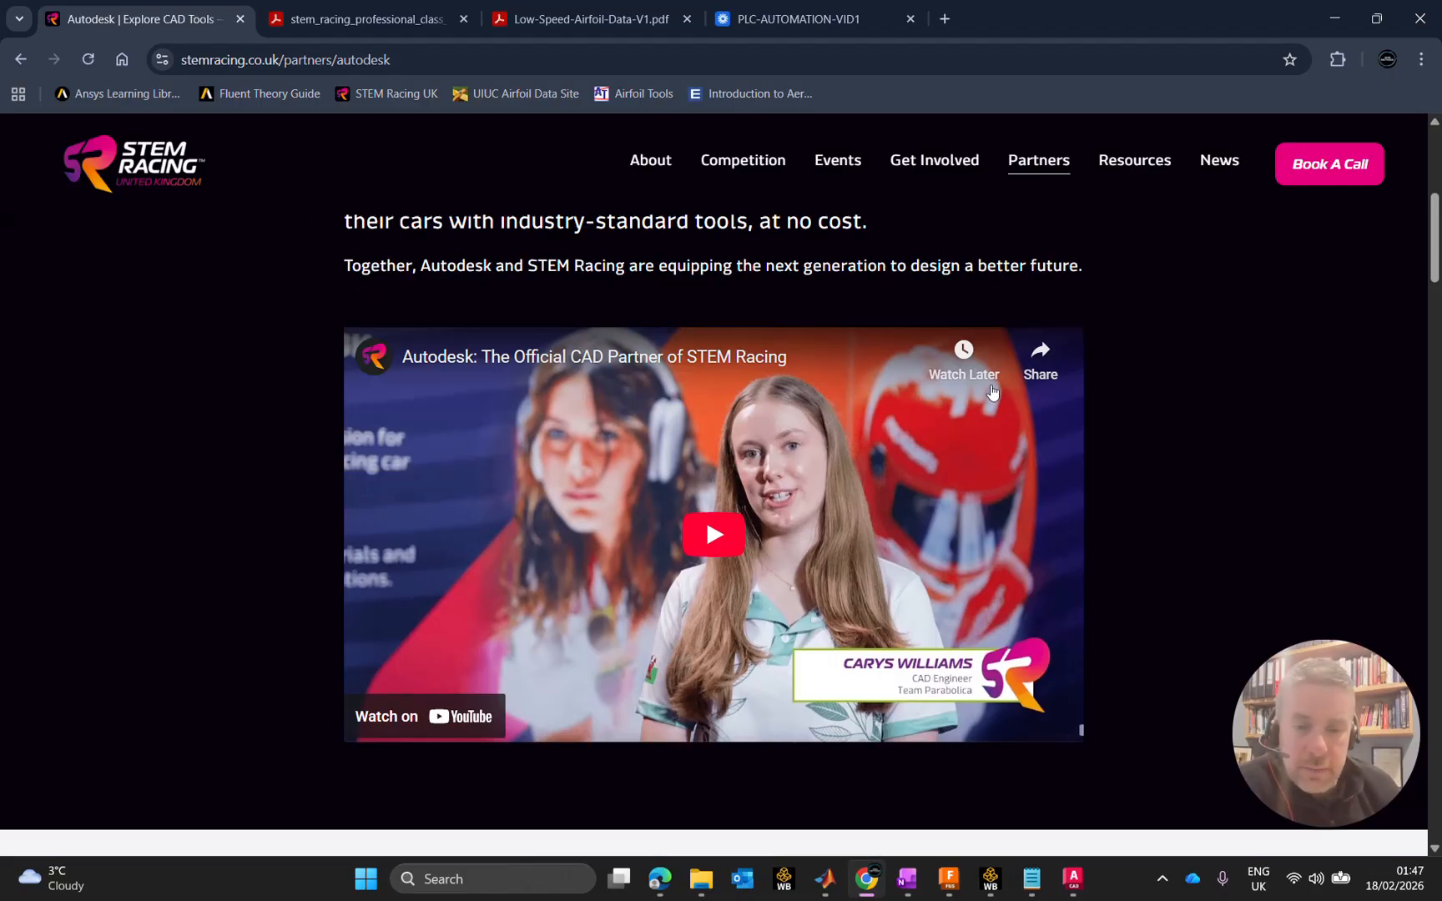
scroll(1023, 452, up, 4)
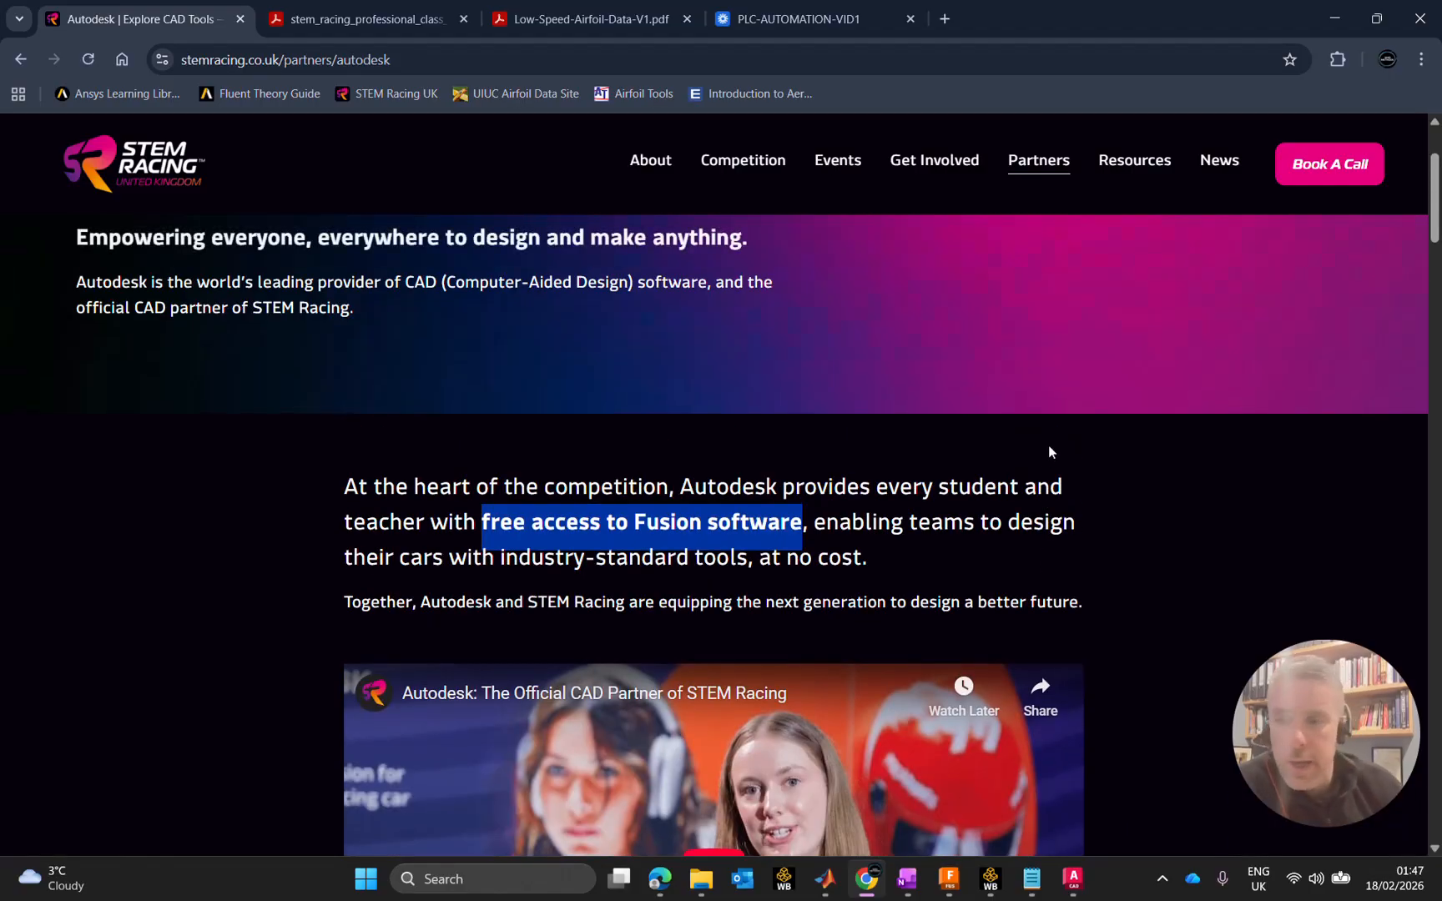
scroll(1185, 501, up, 2)
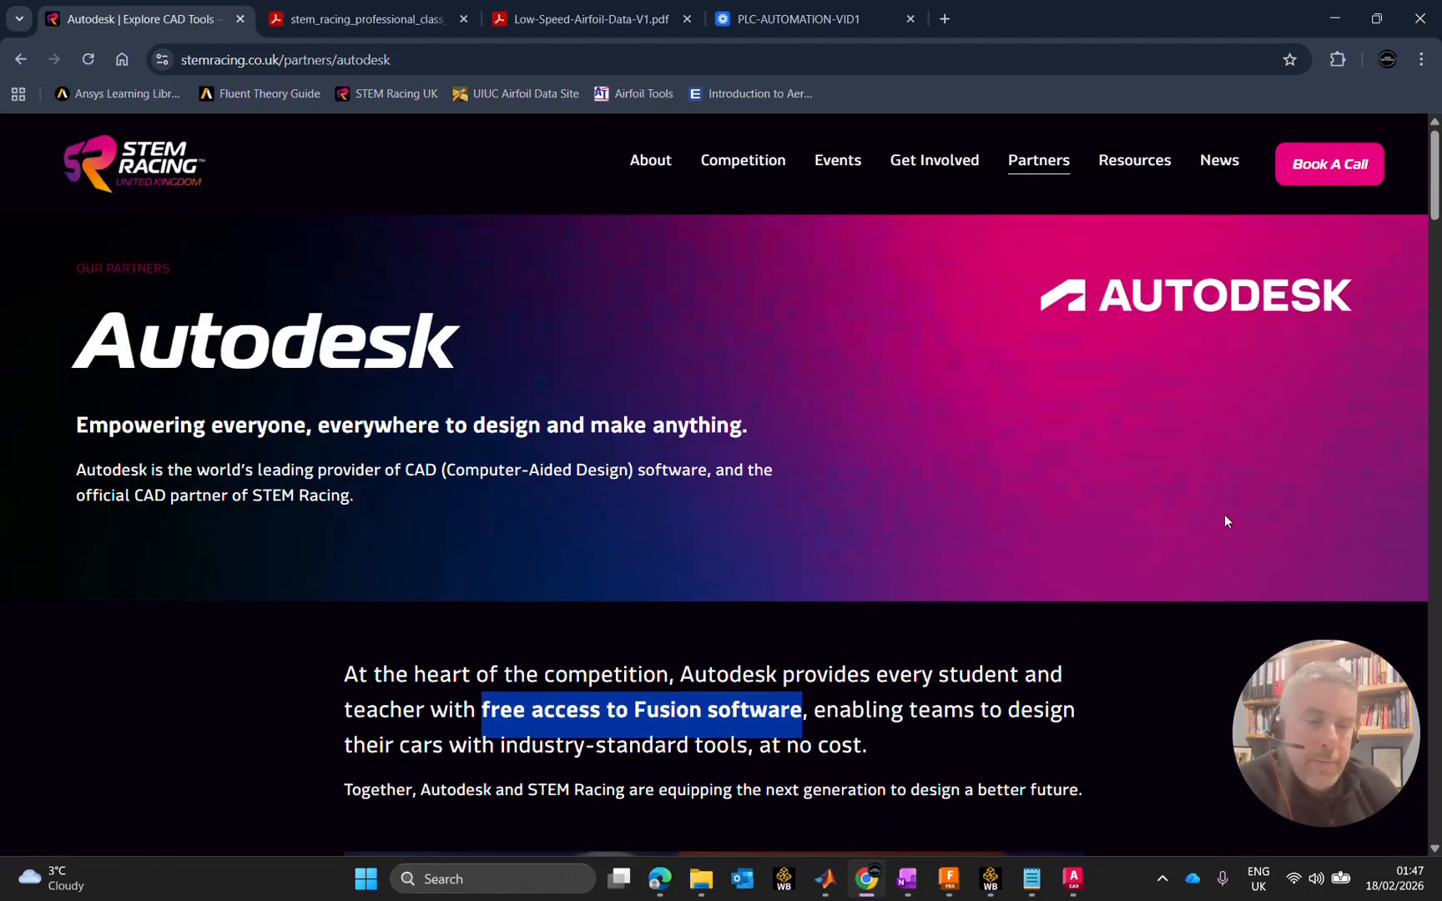
scroll(1235, 512, down, 2)
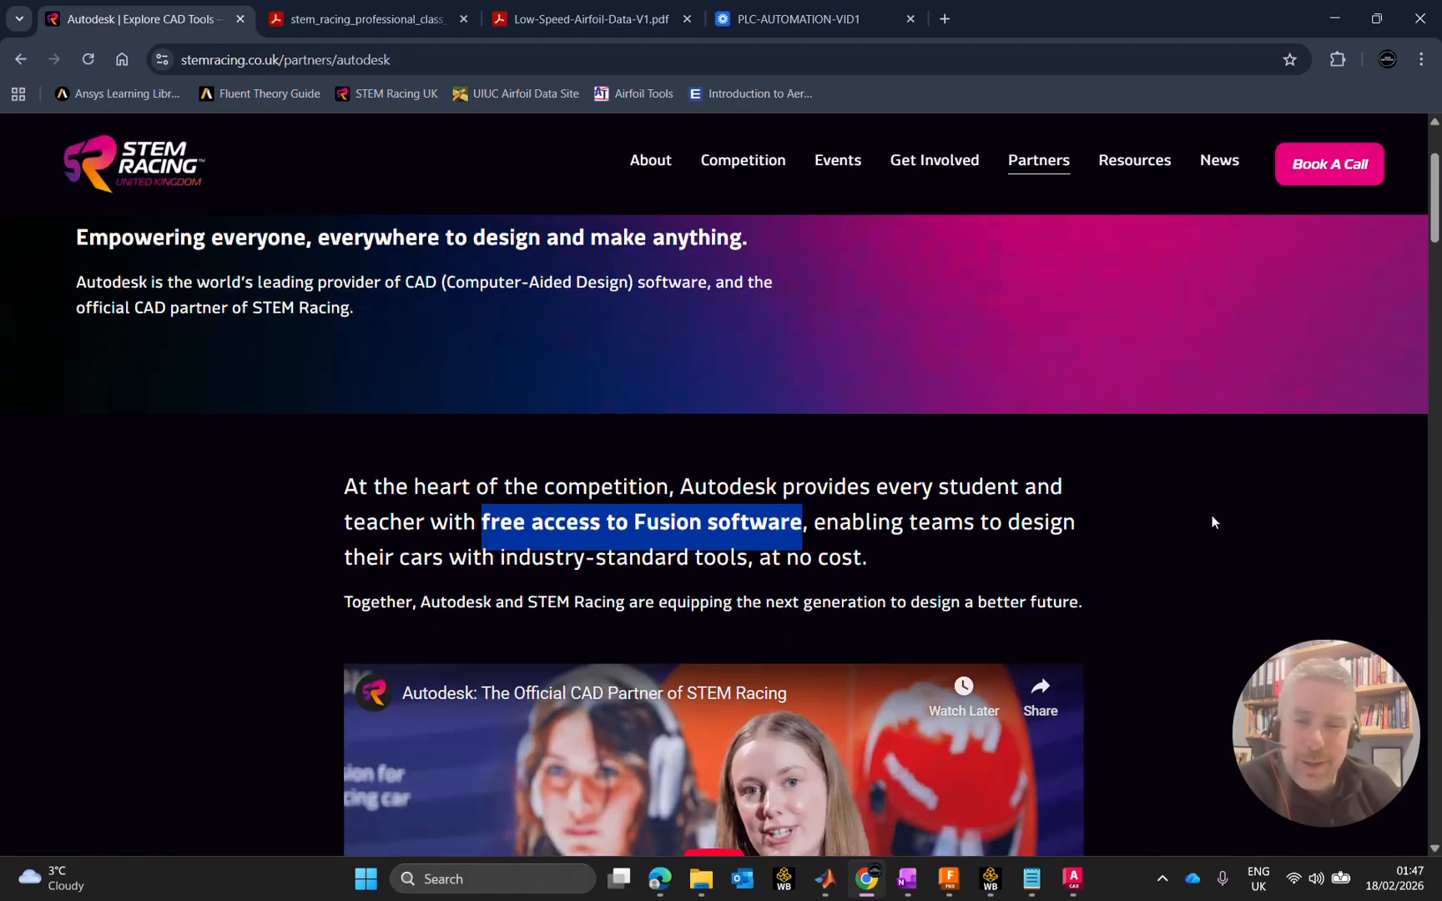
scroll(1212, 512, up, 2)
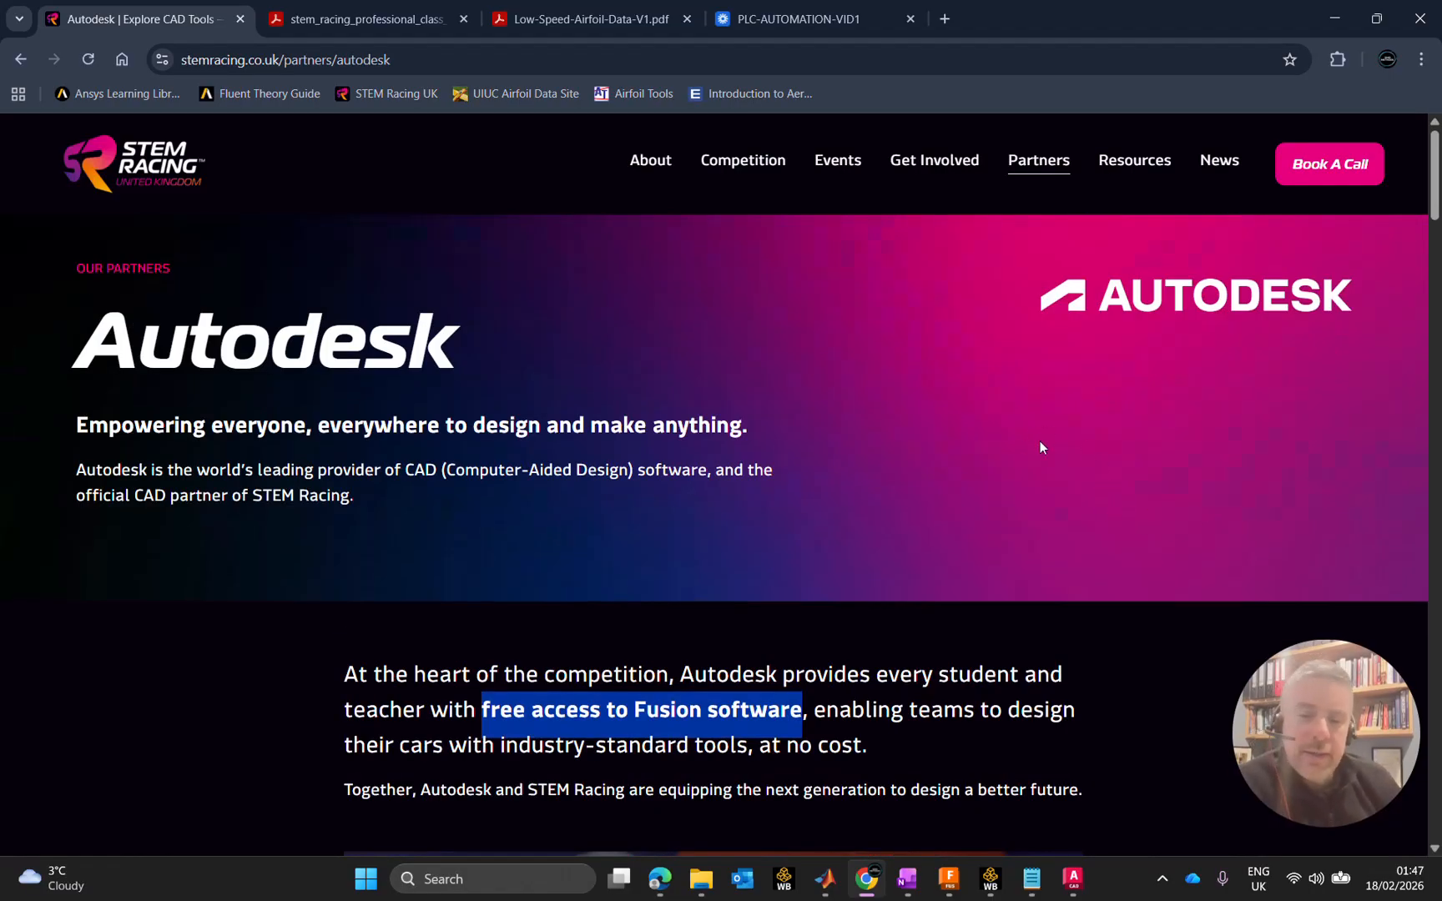
scroll(1037, 448, down, 2)
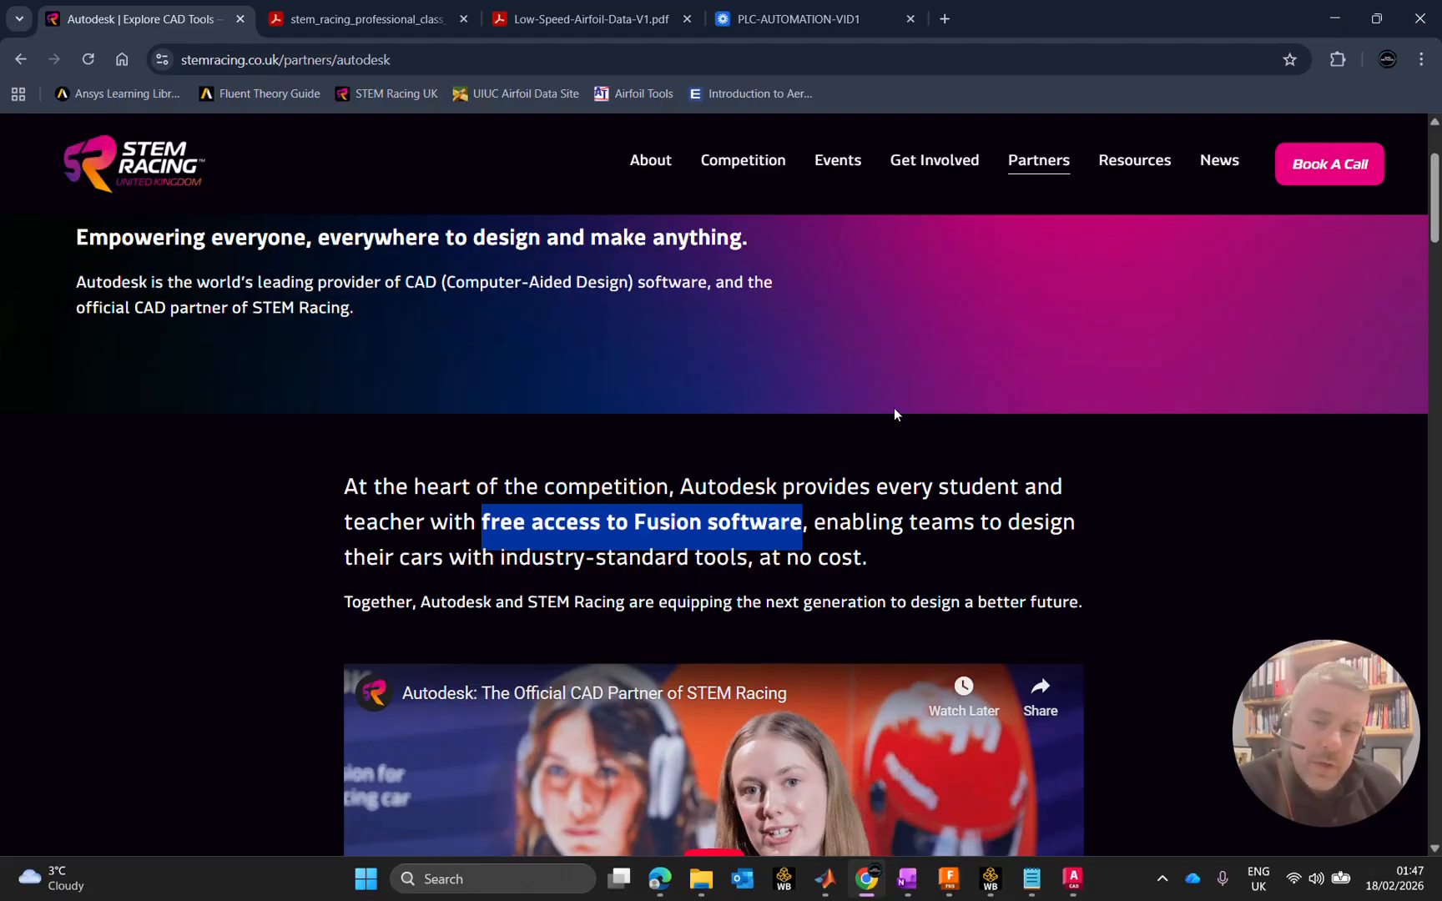
Step: Switch to Autodesk Fusion, create a new Part Design in millimetres and grams, and close the data panel and the other untitled design
click(1335, 18)
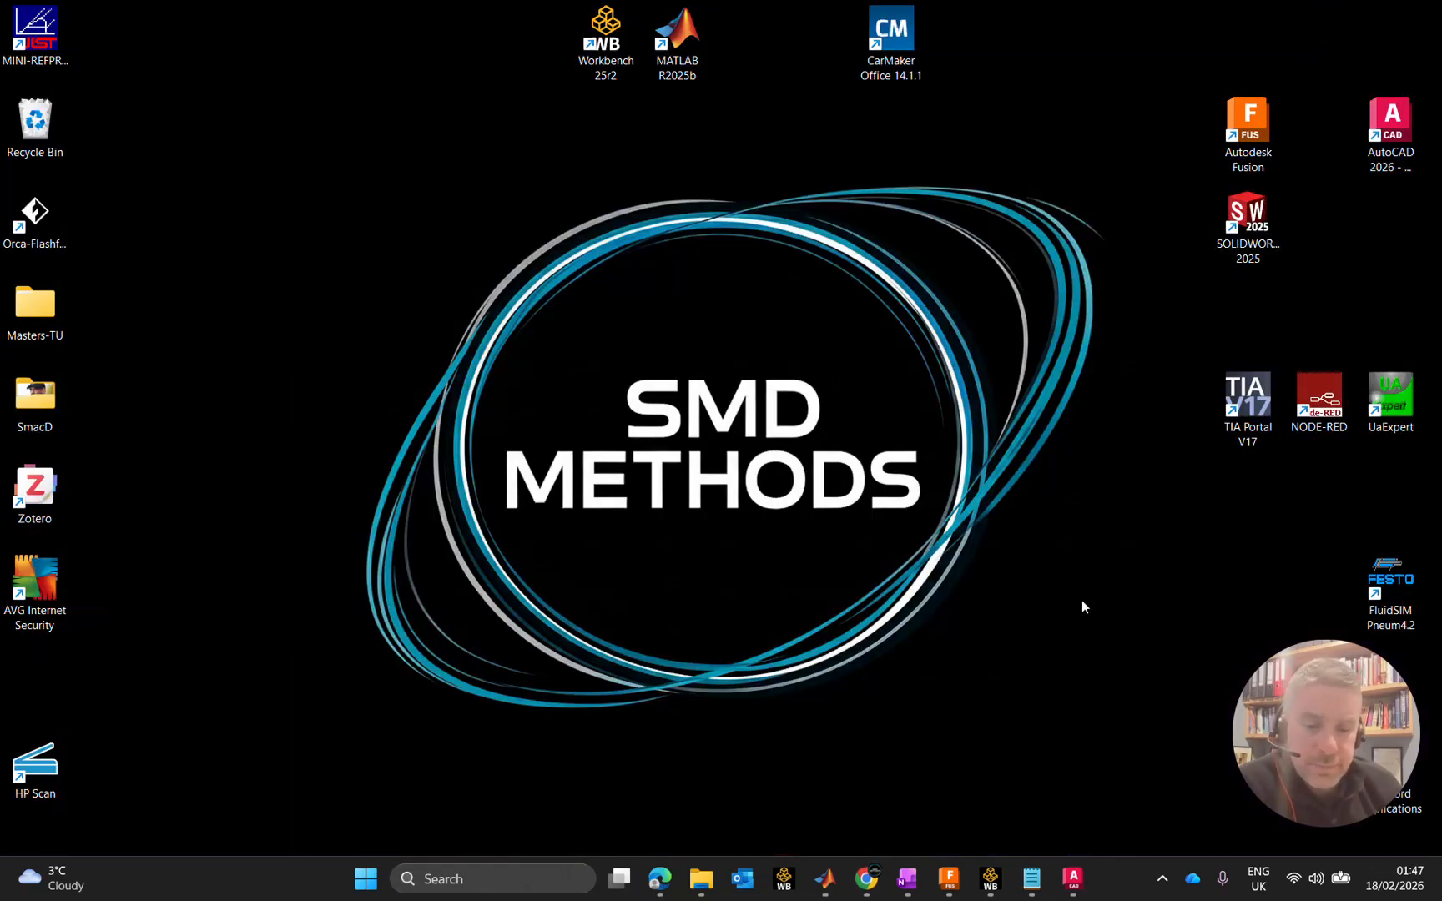
click(954, 888)
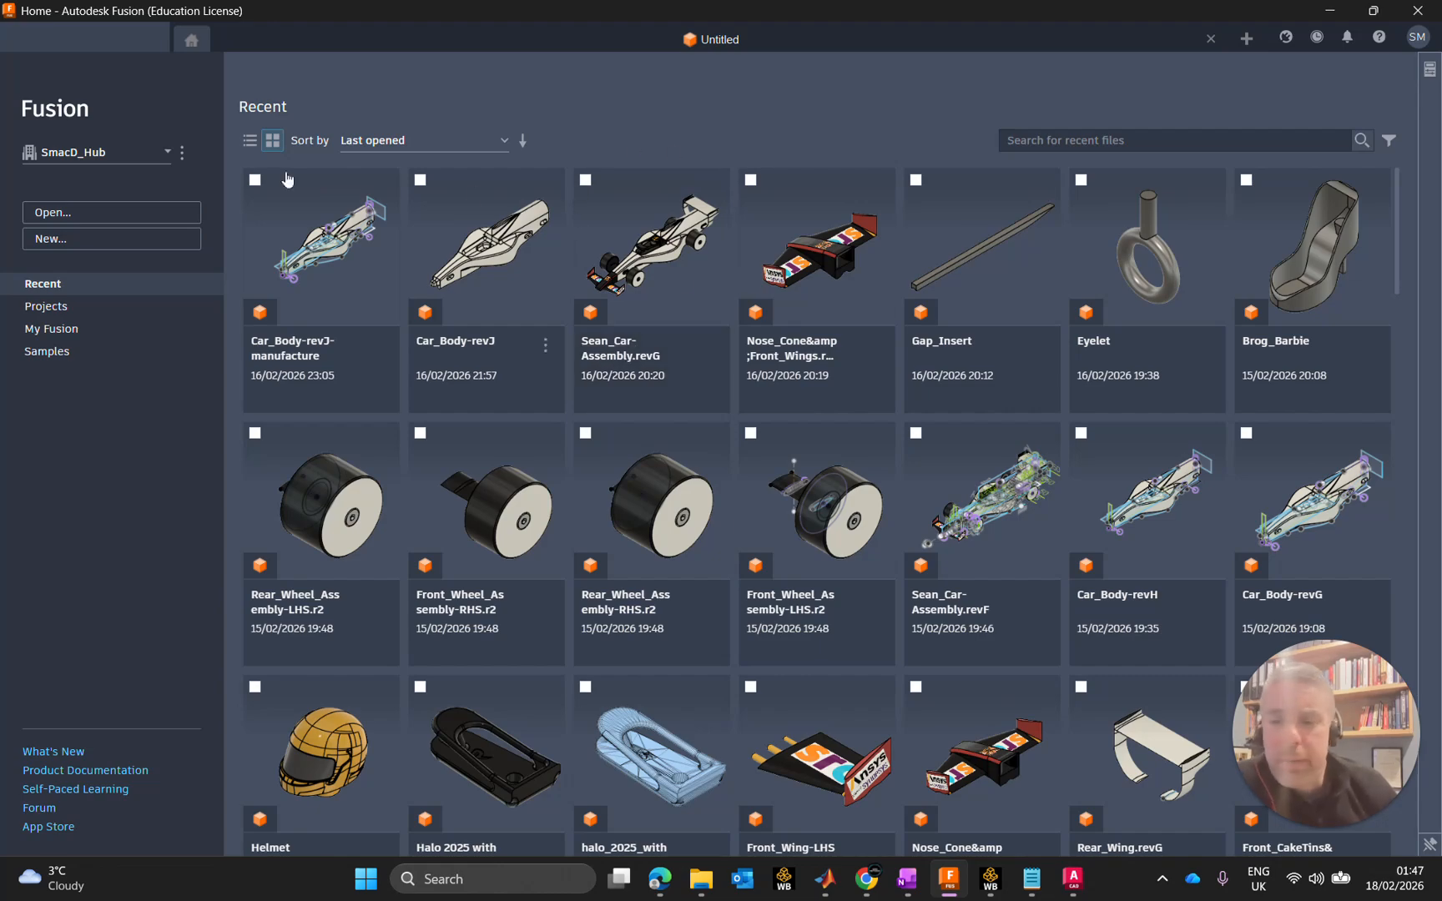
click(62, 238)
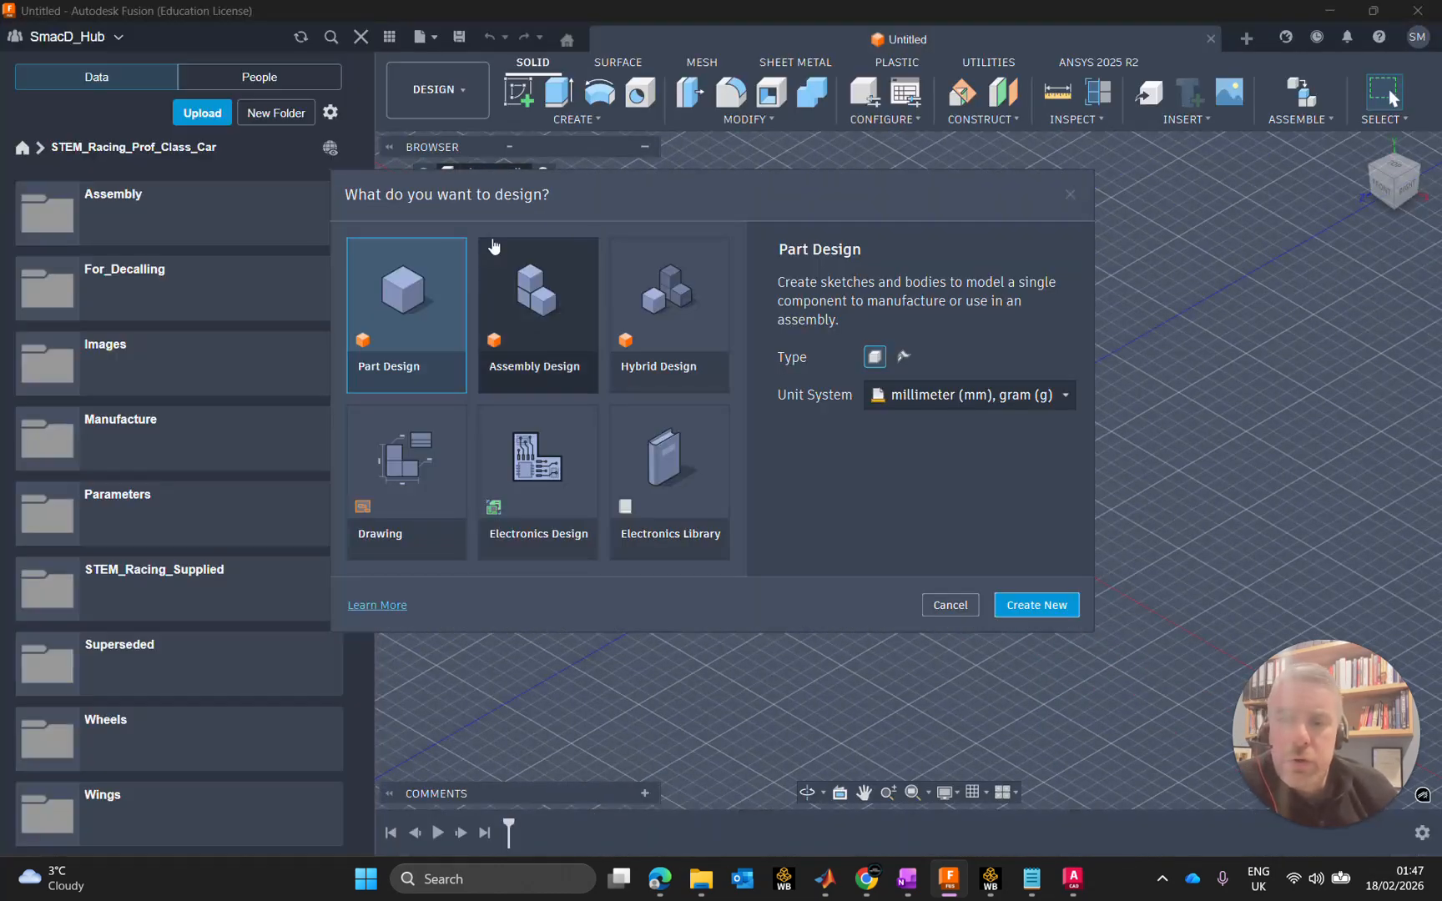
click(1033, 612)
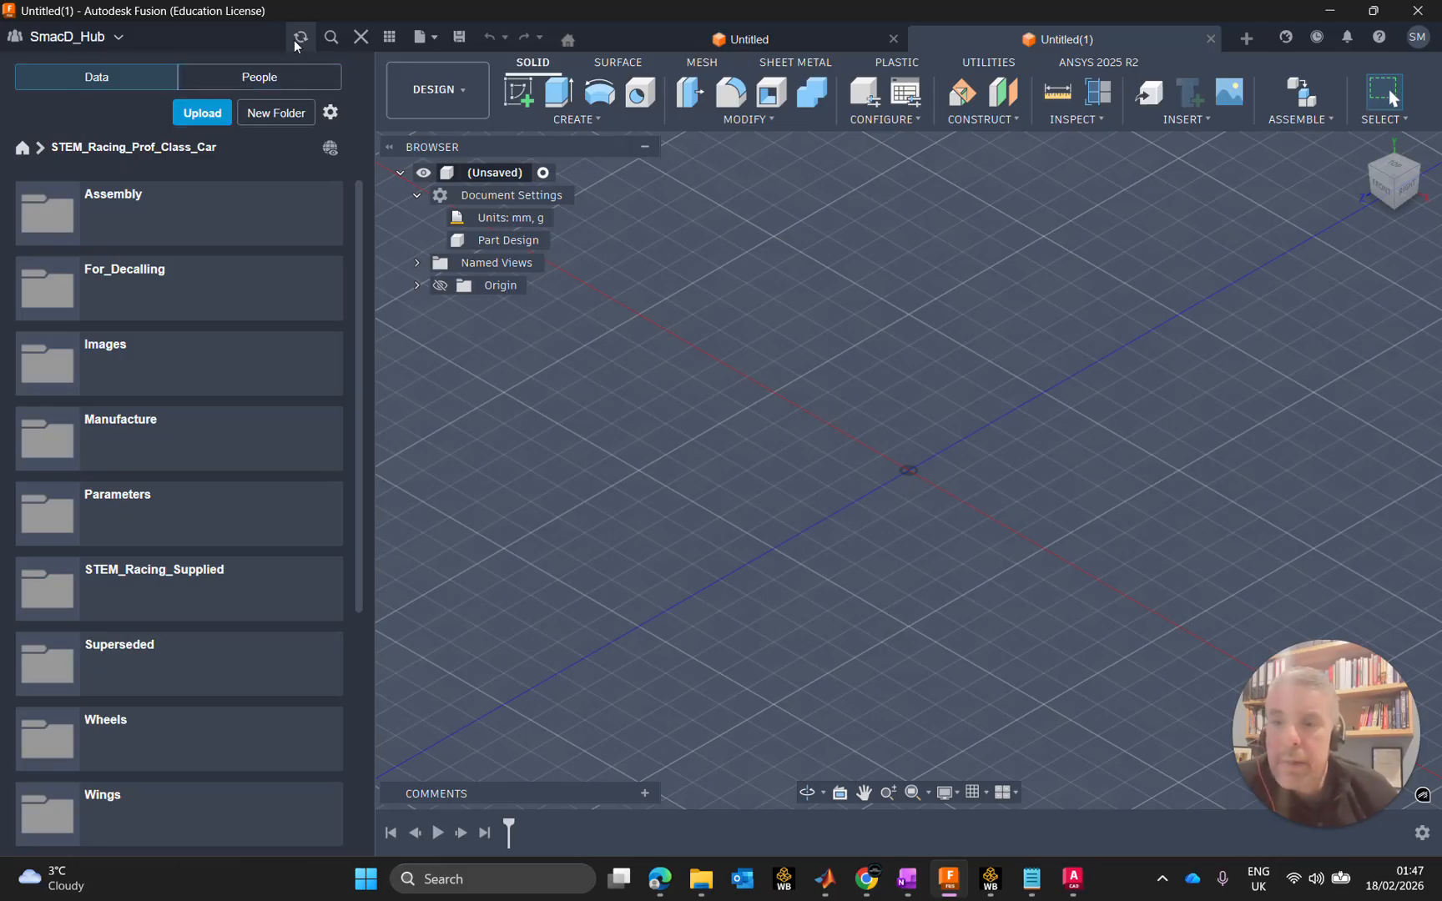
click(361, 36)
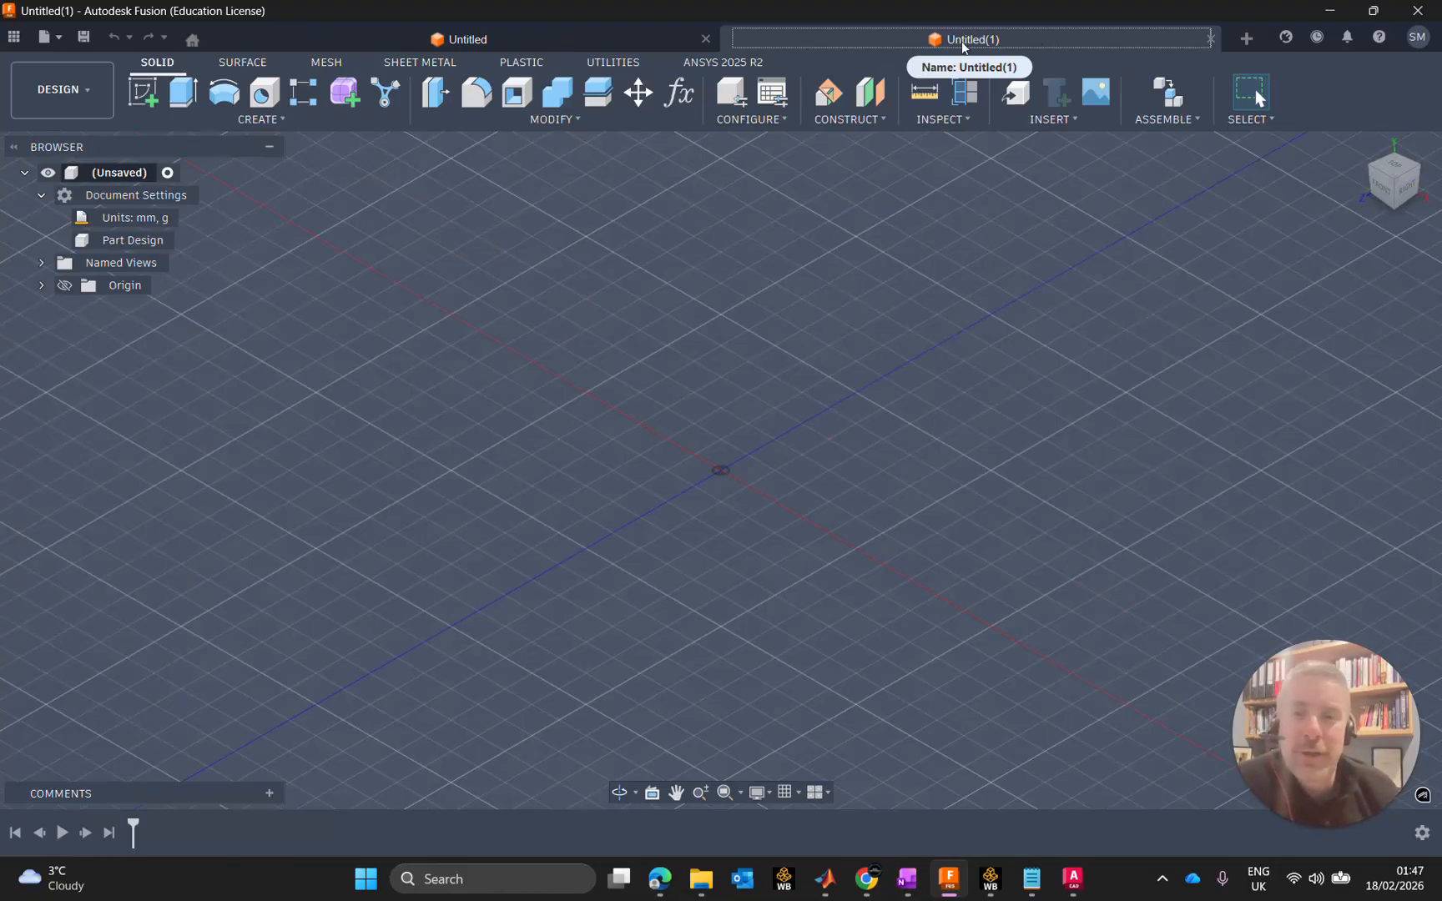
click(705, 38)
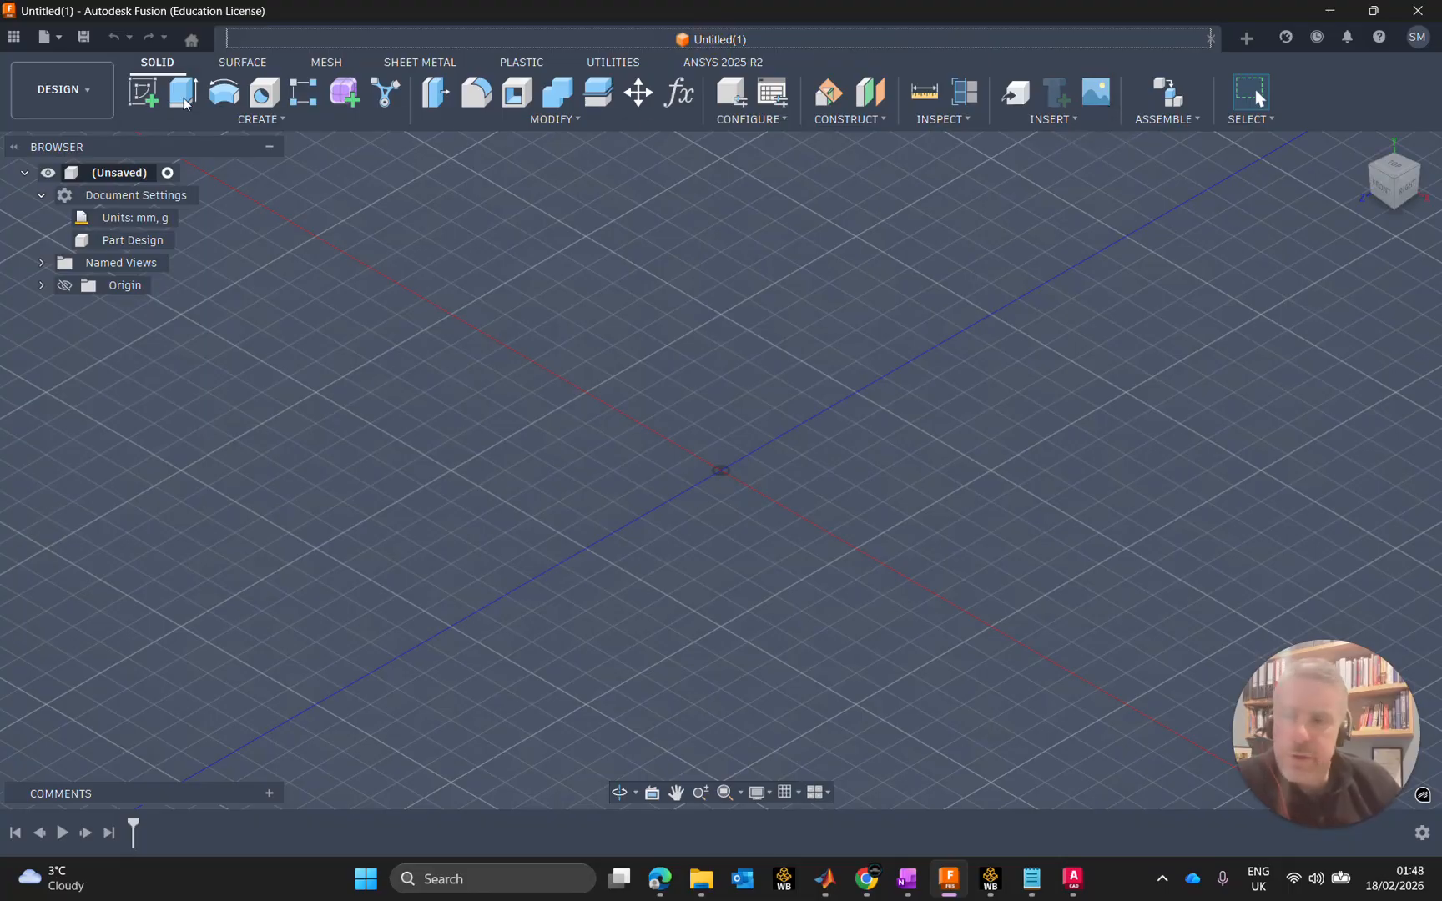
Step: Stay in the Design workspace, expand the Origin folder and start a new sketch on the YZ plane
click(88, 96)
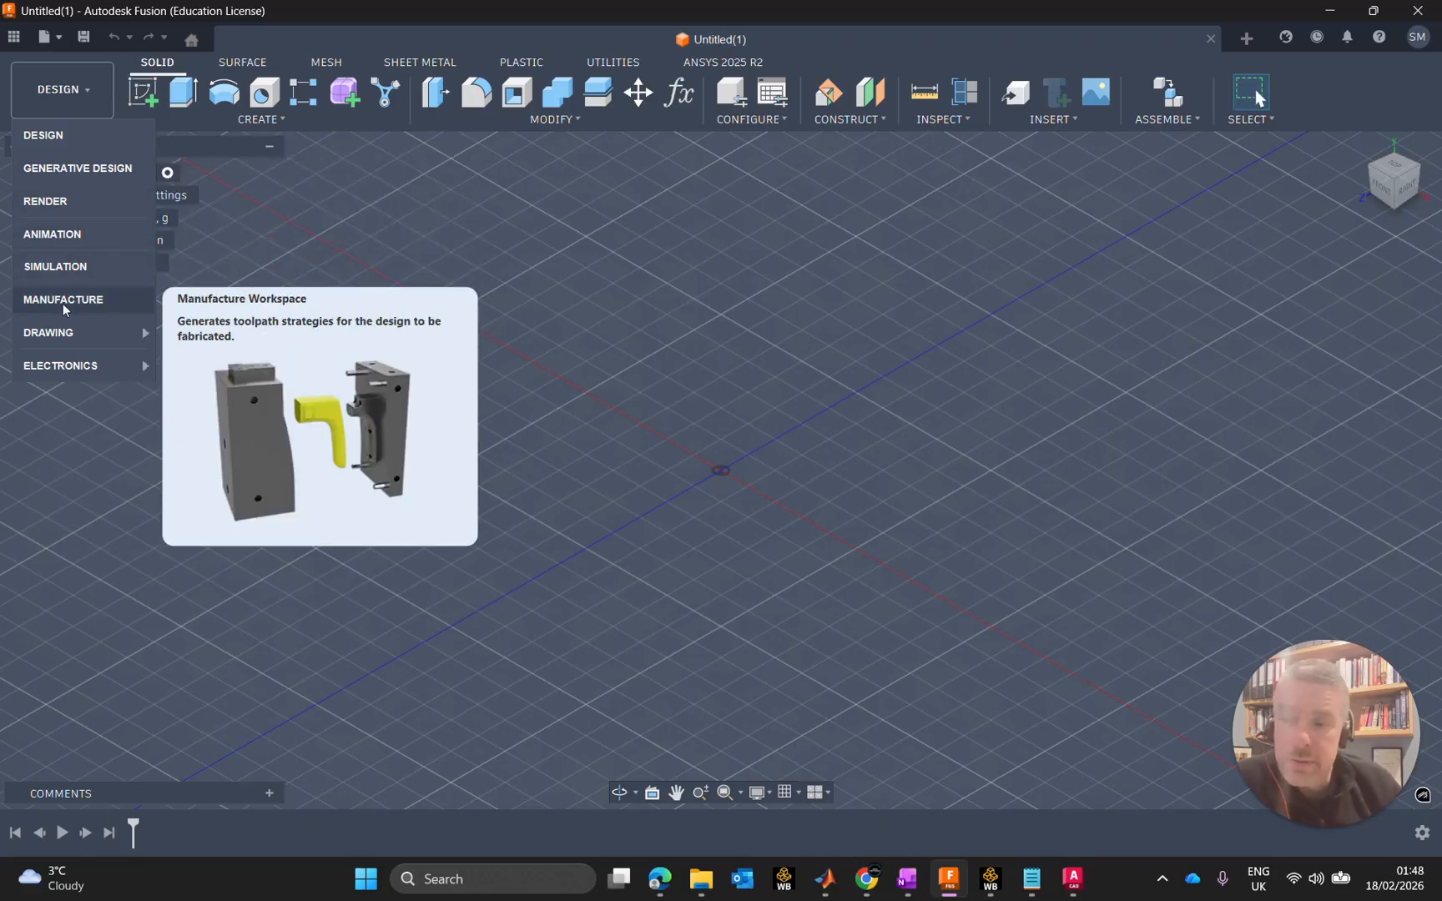
mouse_move(60, 338)
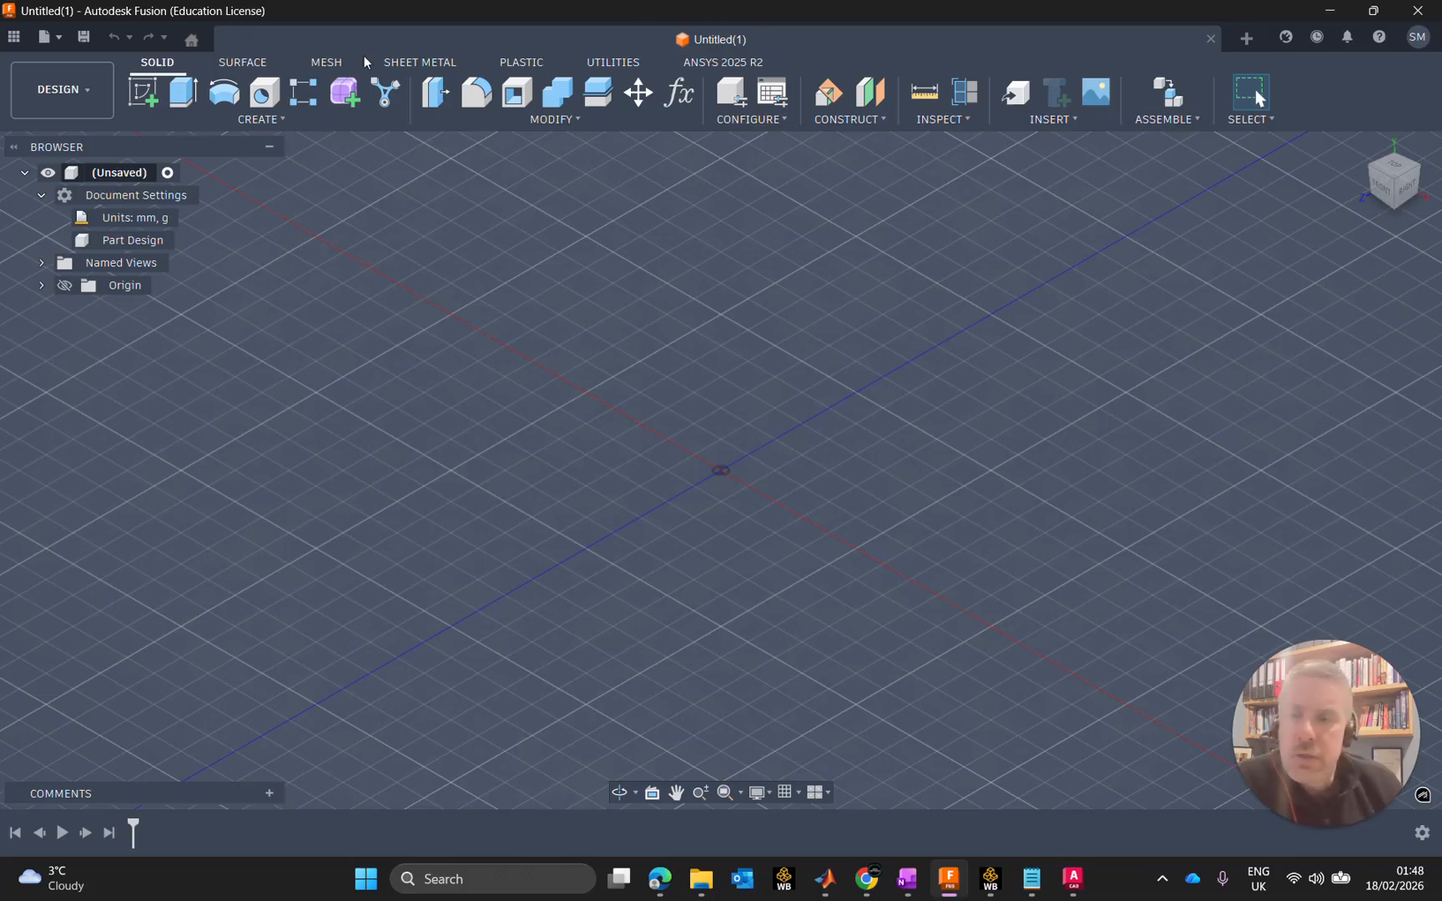
click(143, 95)
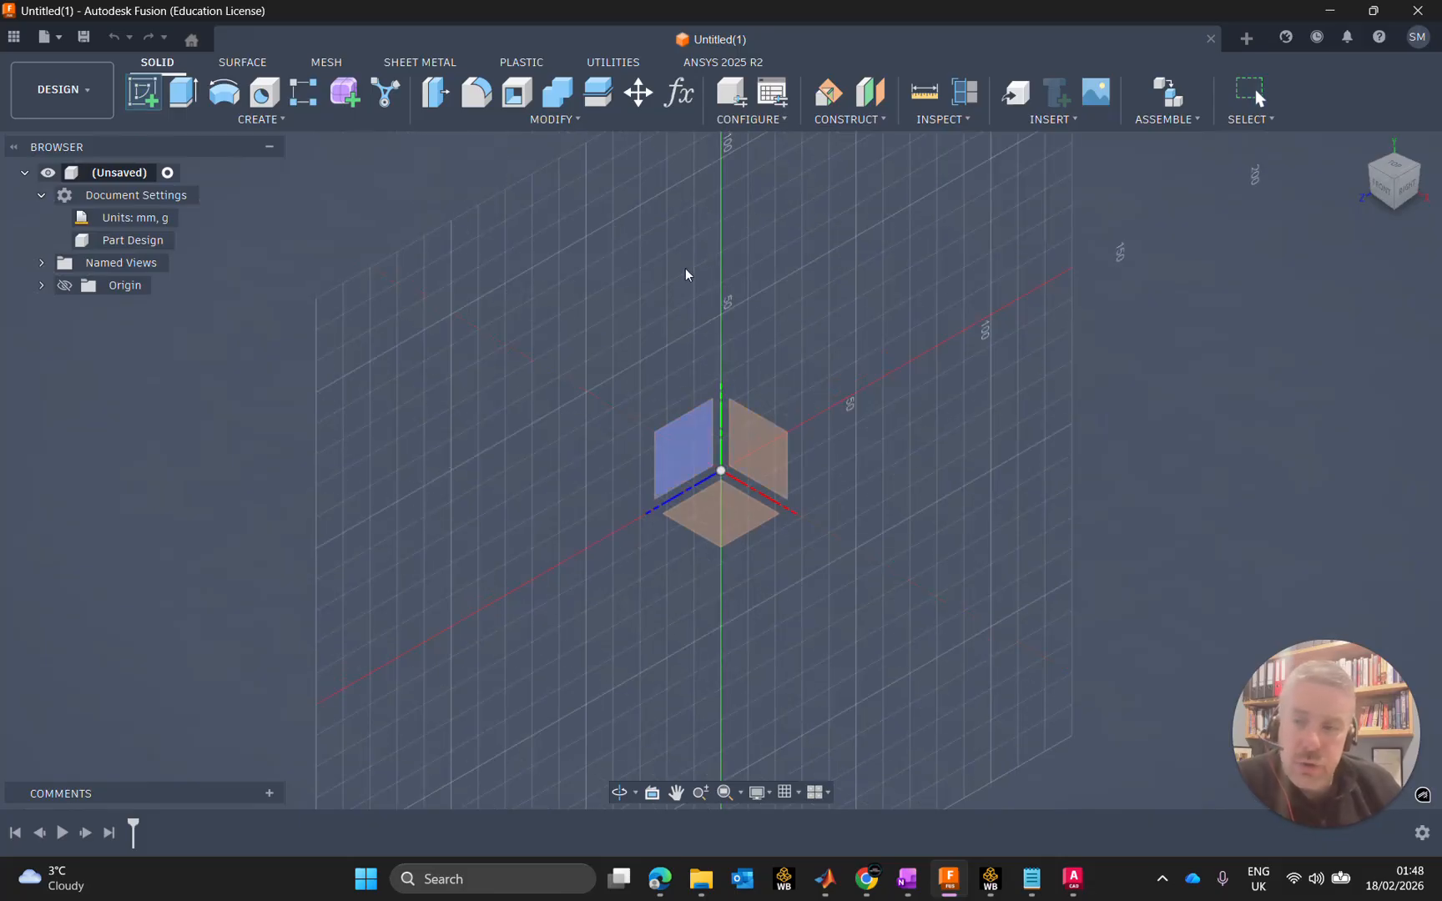
click(60, 288)
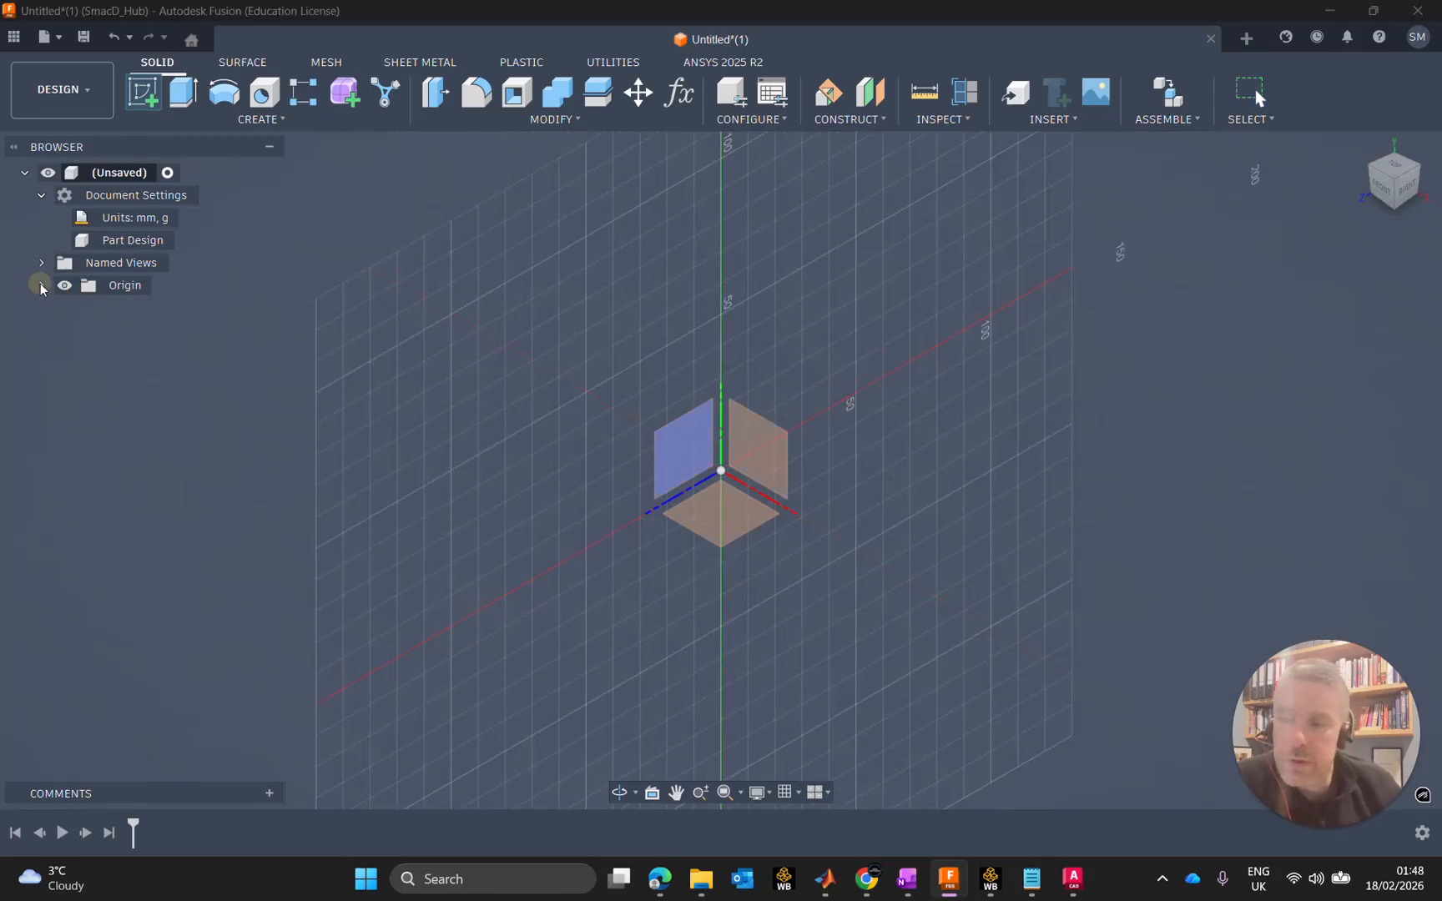
click(42, 285)
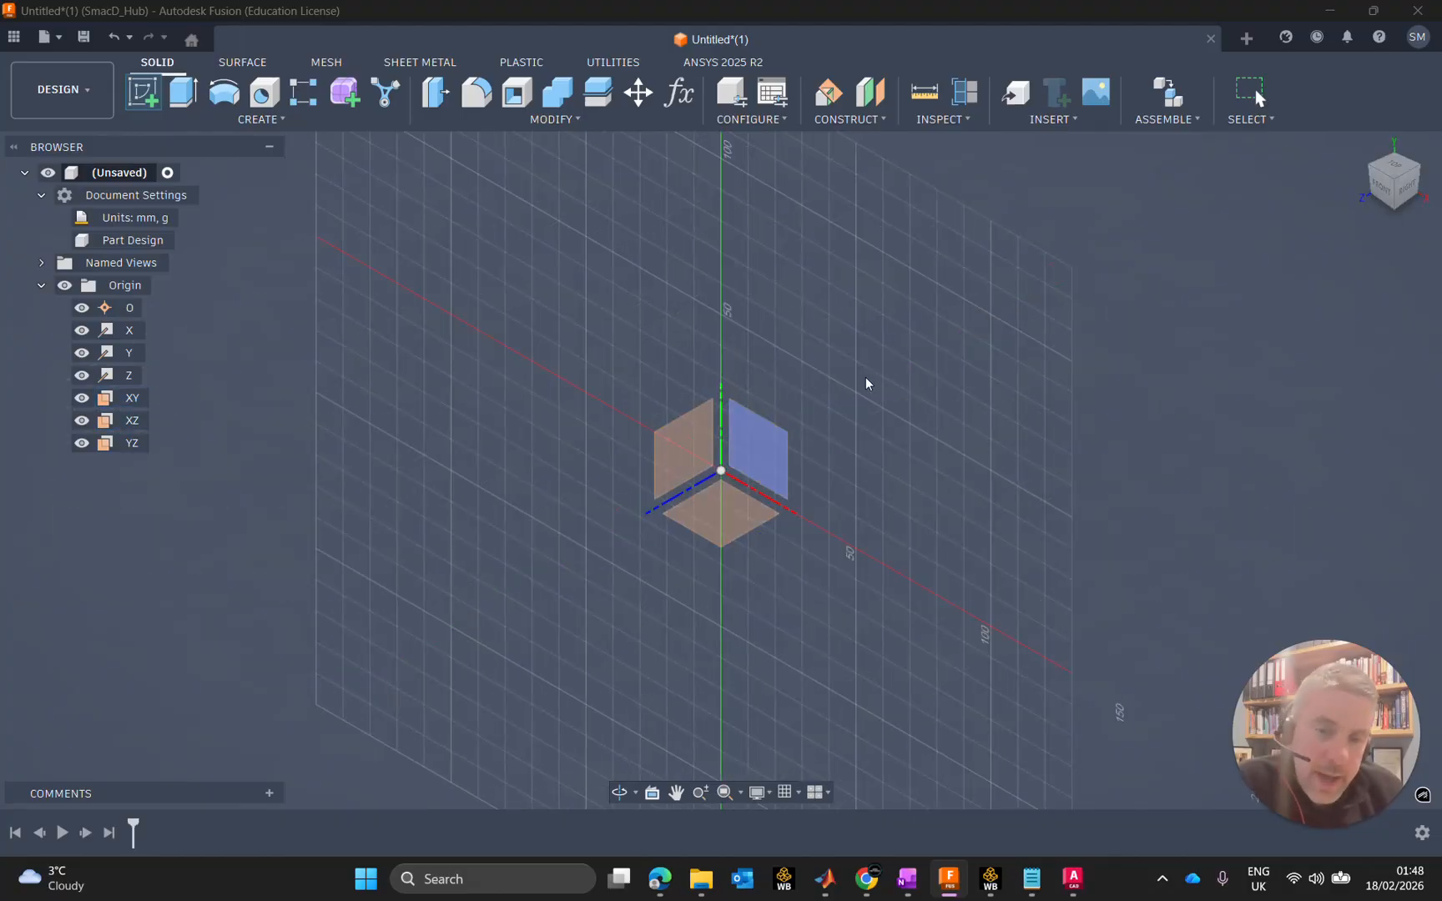
click(686, 458)
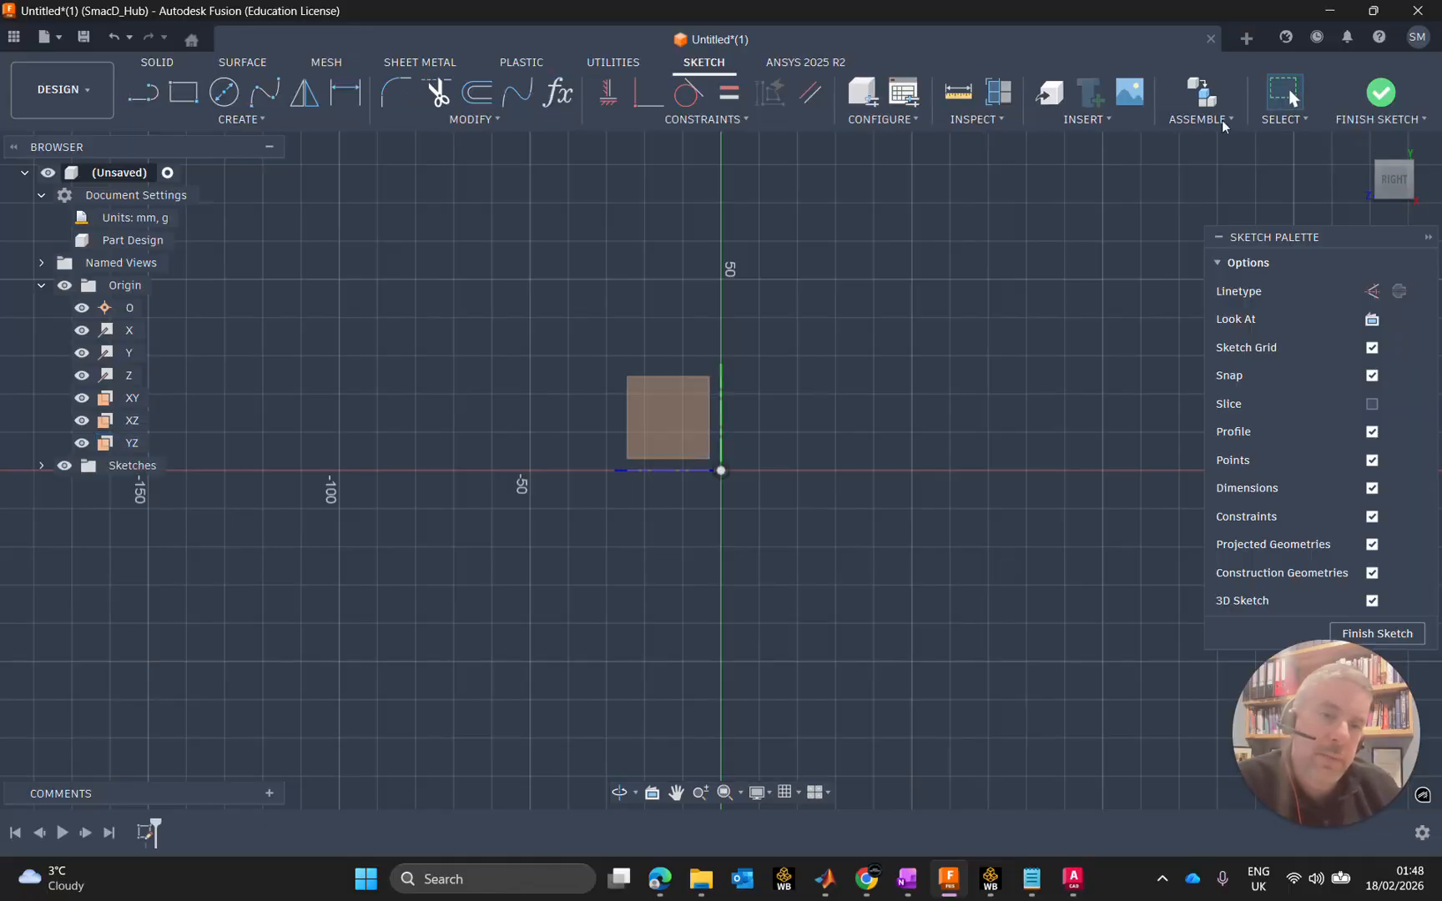
Step: Start a DXF insert into the sketch and choose to pick the file from the computer
click(1089, 121)
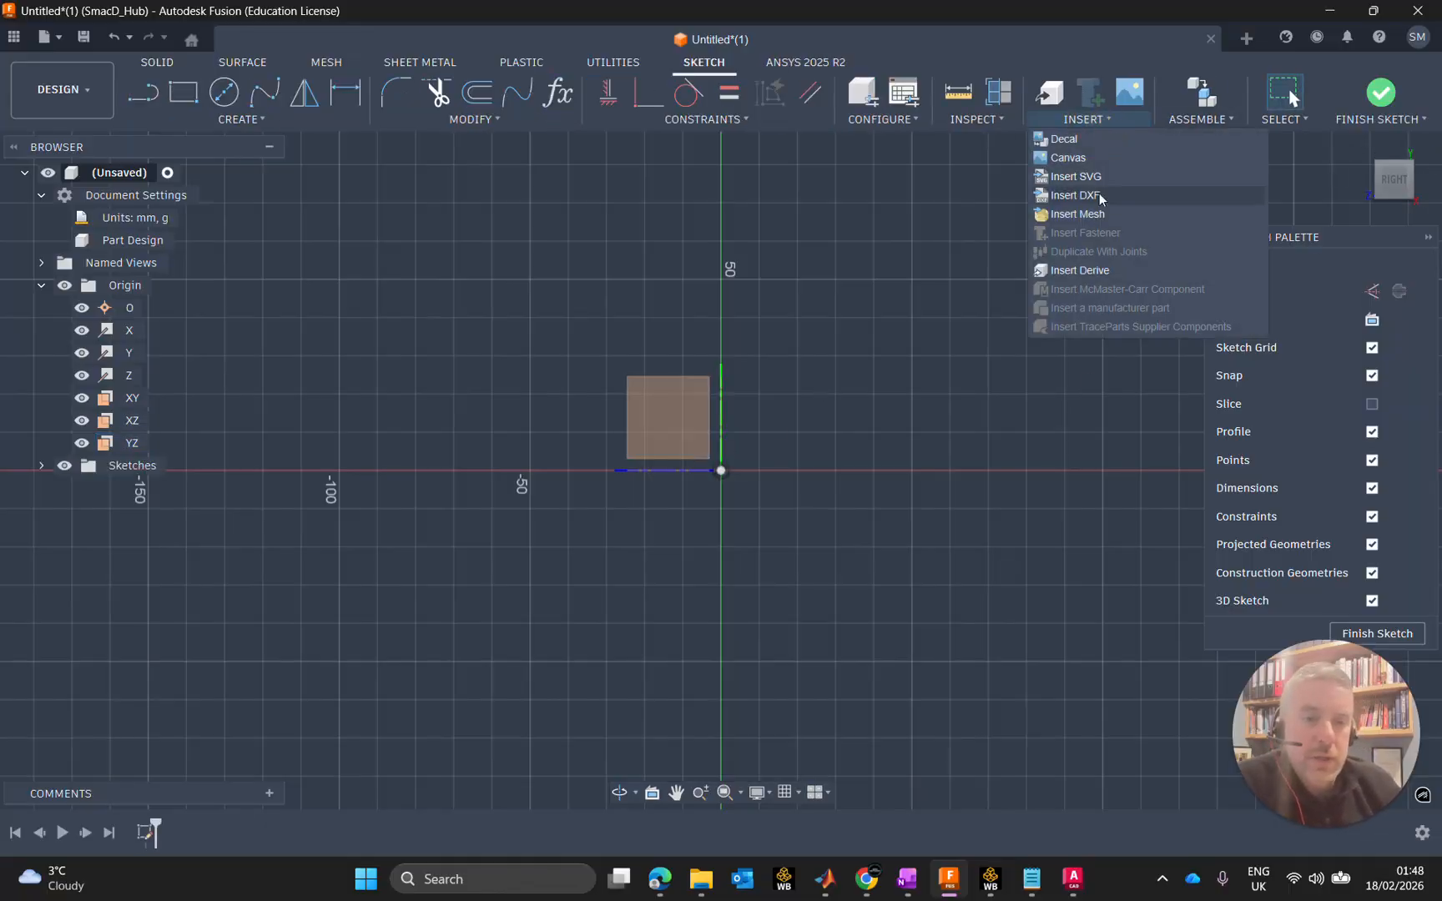
click(1076, 195)
click(1058, 291)
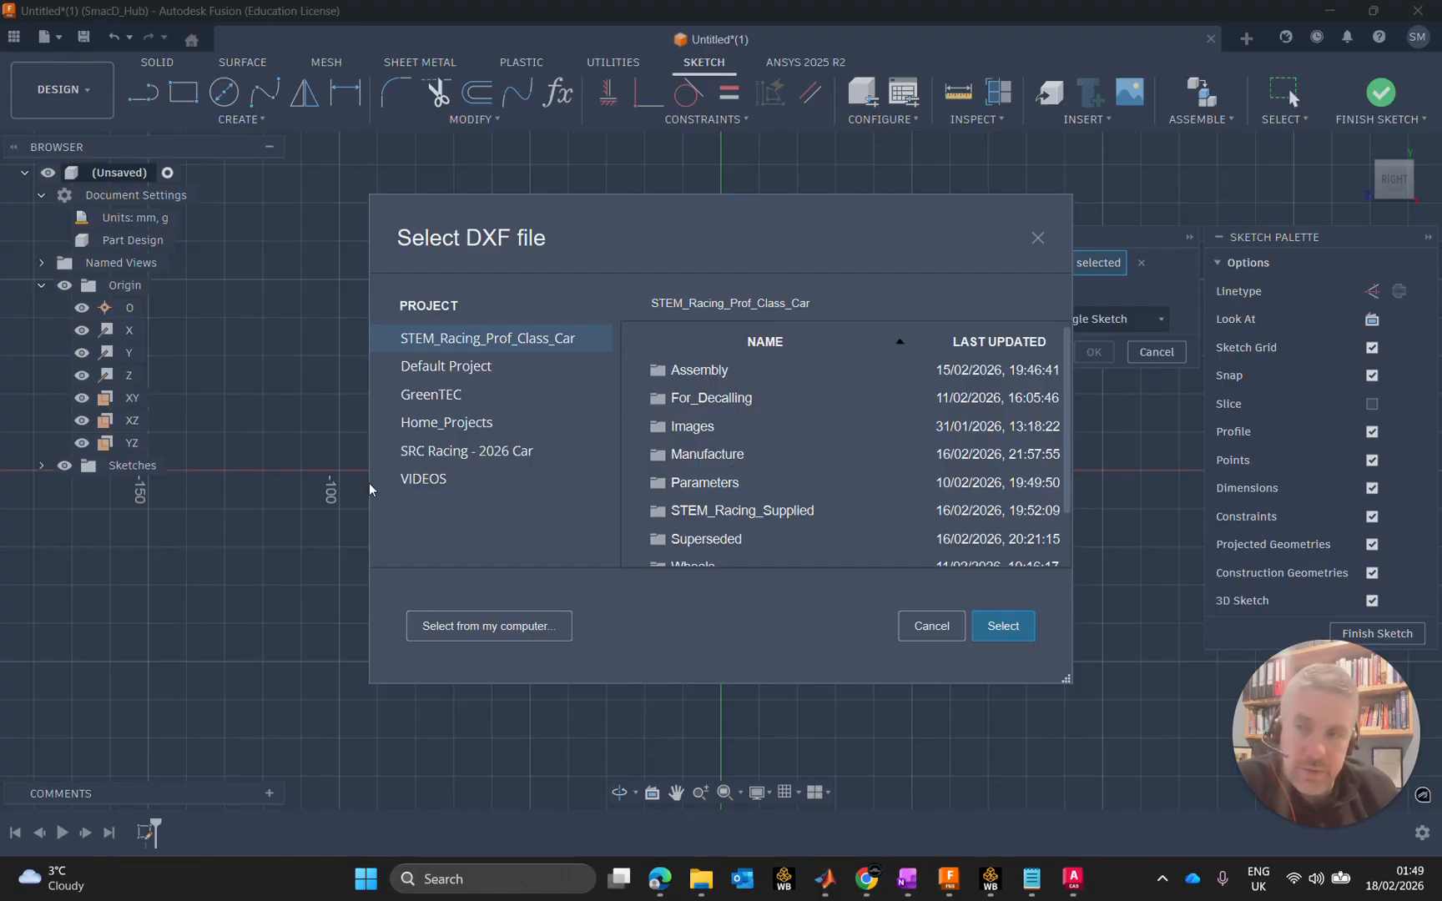
click(535, 632)
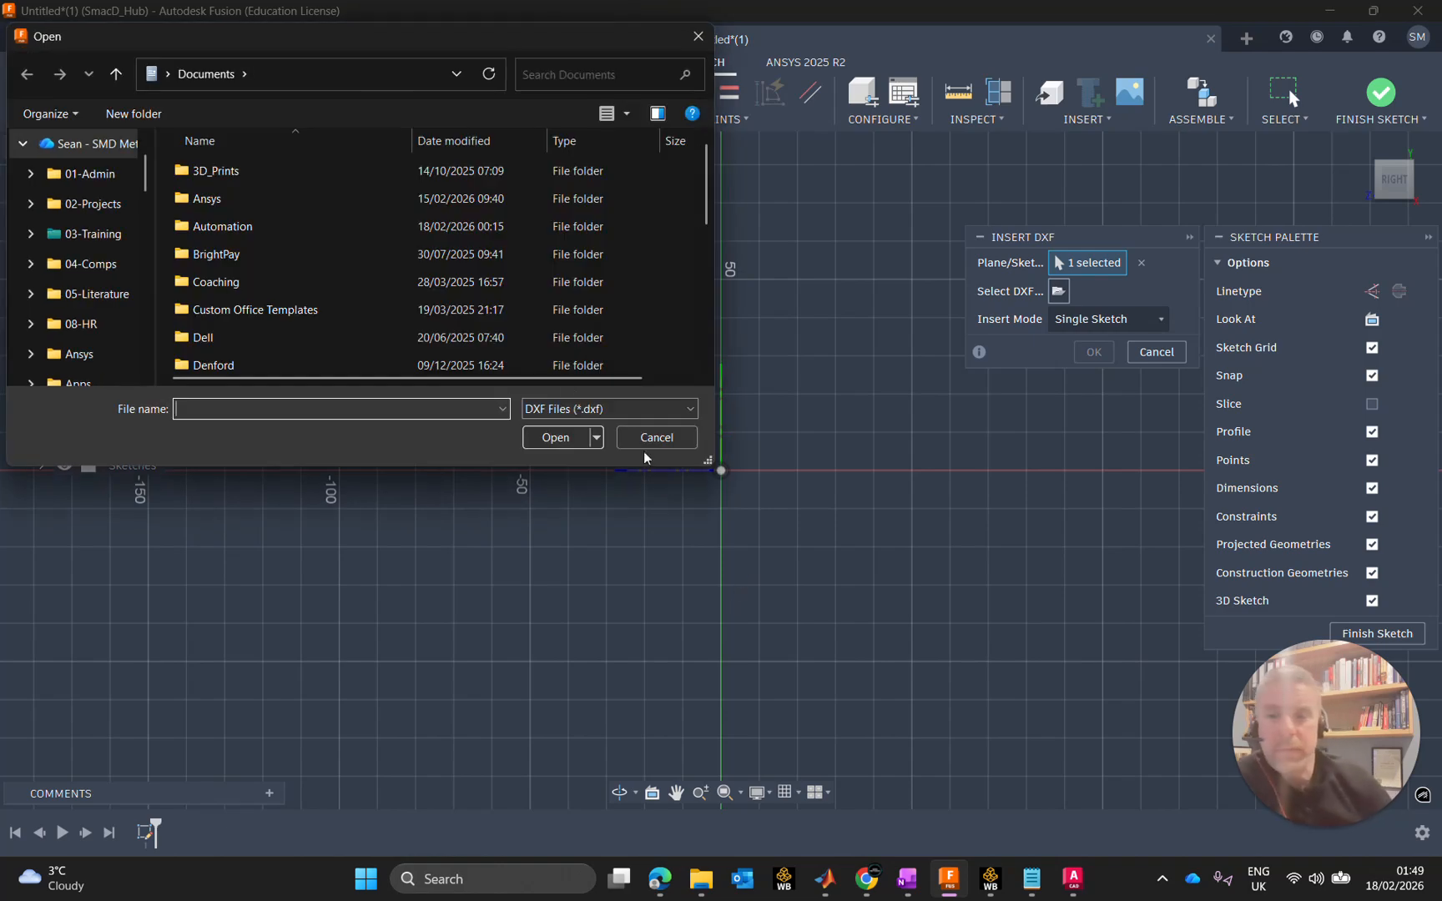
Step: Load SD8020-22.28Chord-2D.dxf from 03-Training, CFD, Airfoil_Data, Selig-UIUC, SD8020, 2D as the file to insert
click(104, 233)
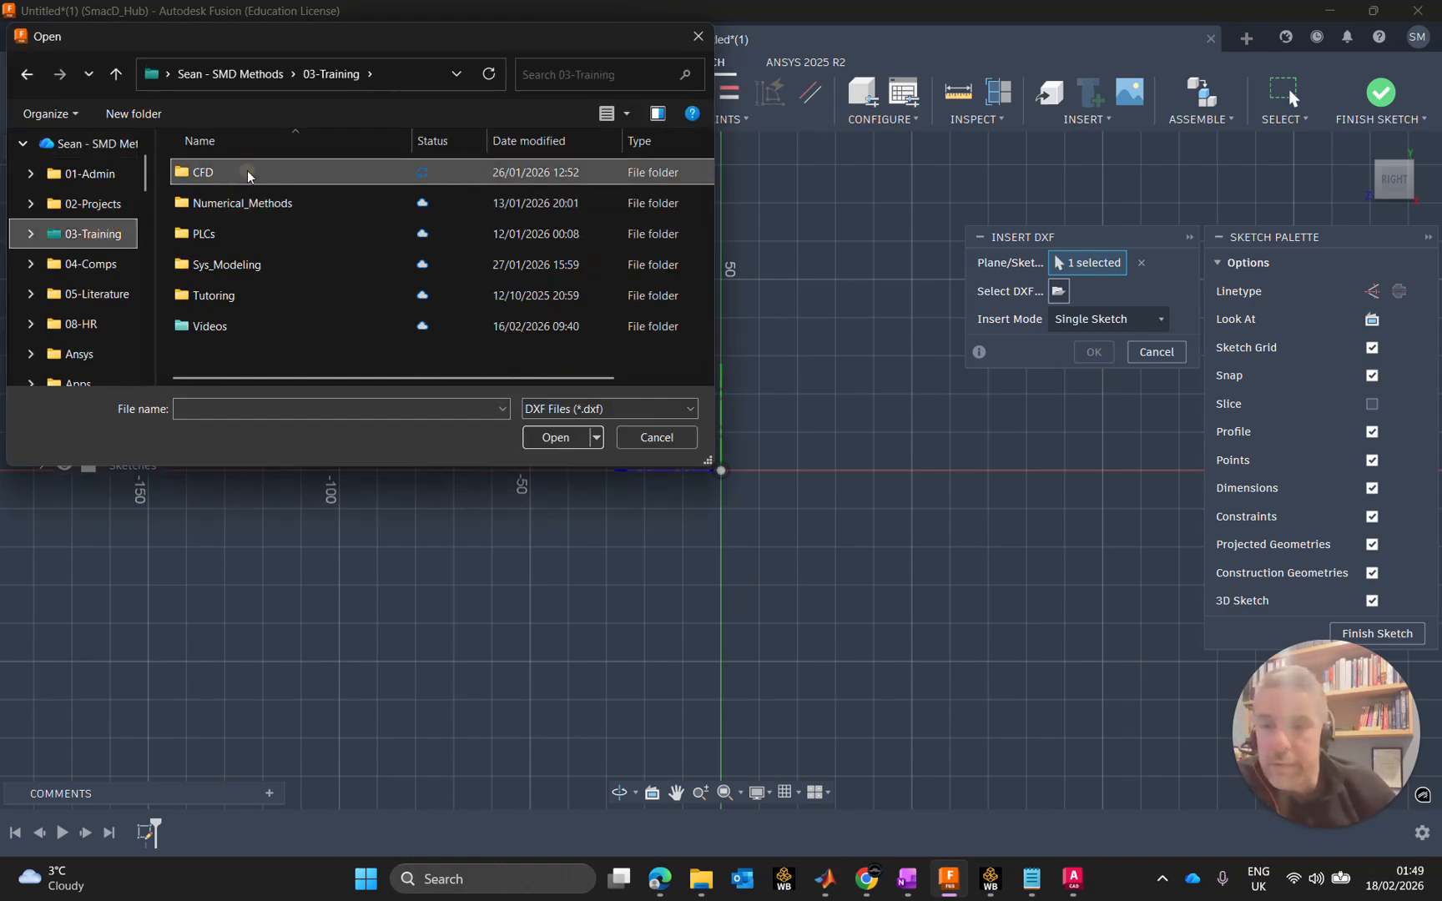
double_click(246, 172)
double_click(247, 173)
double_click(232, 201)
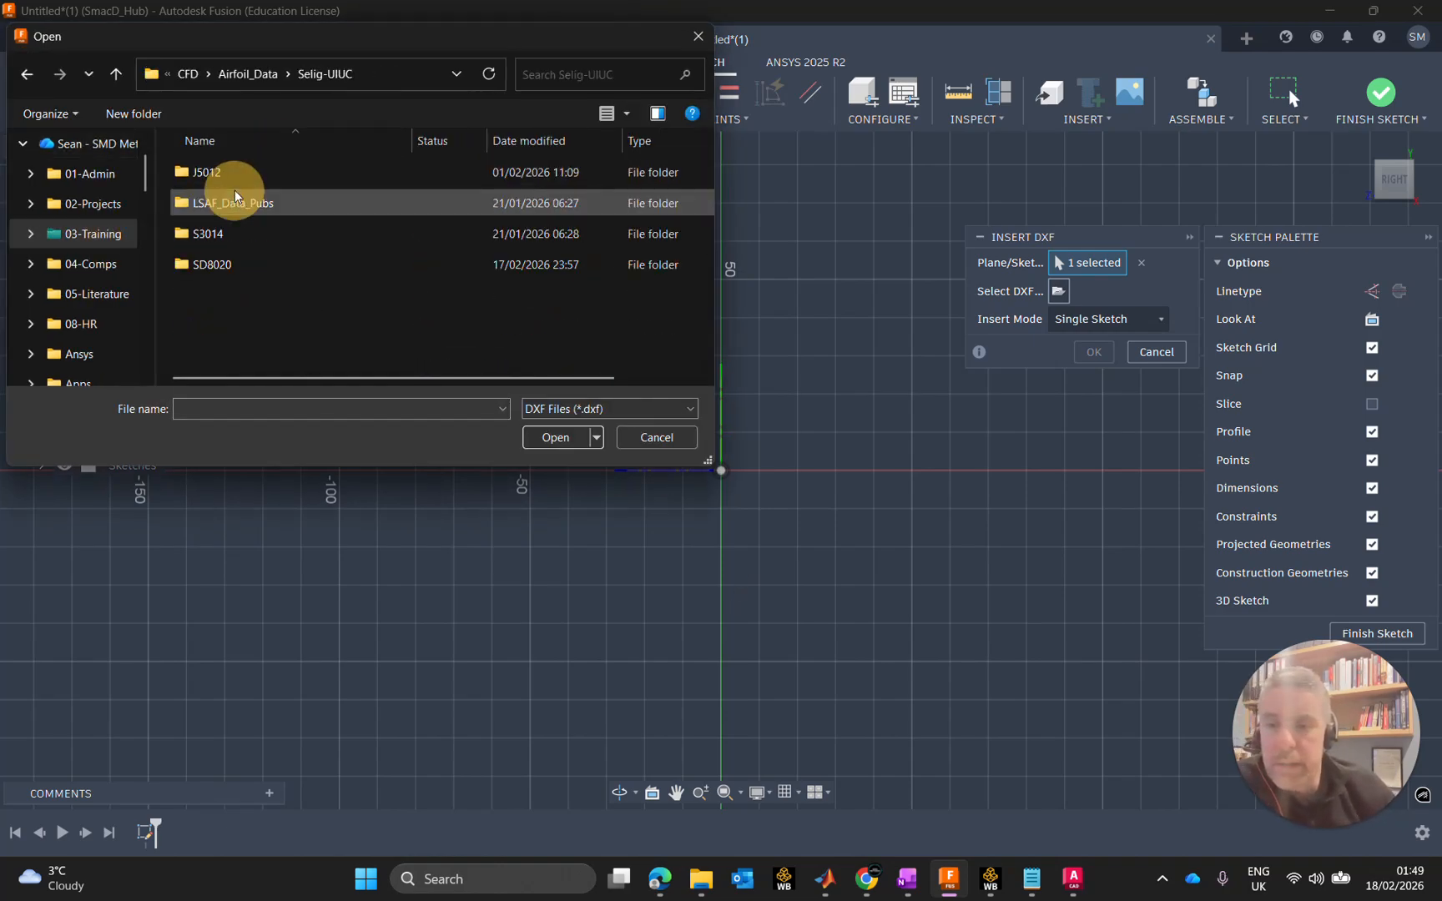
click(231, 267)
double_click(231, 265)
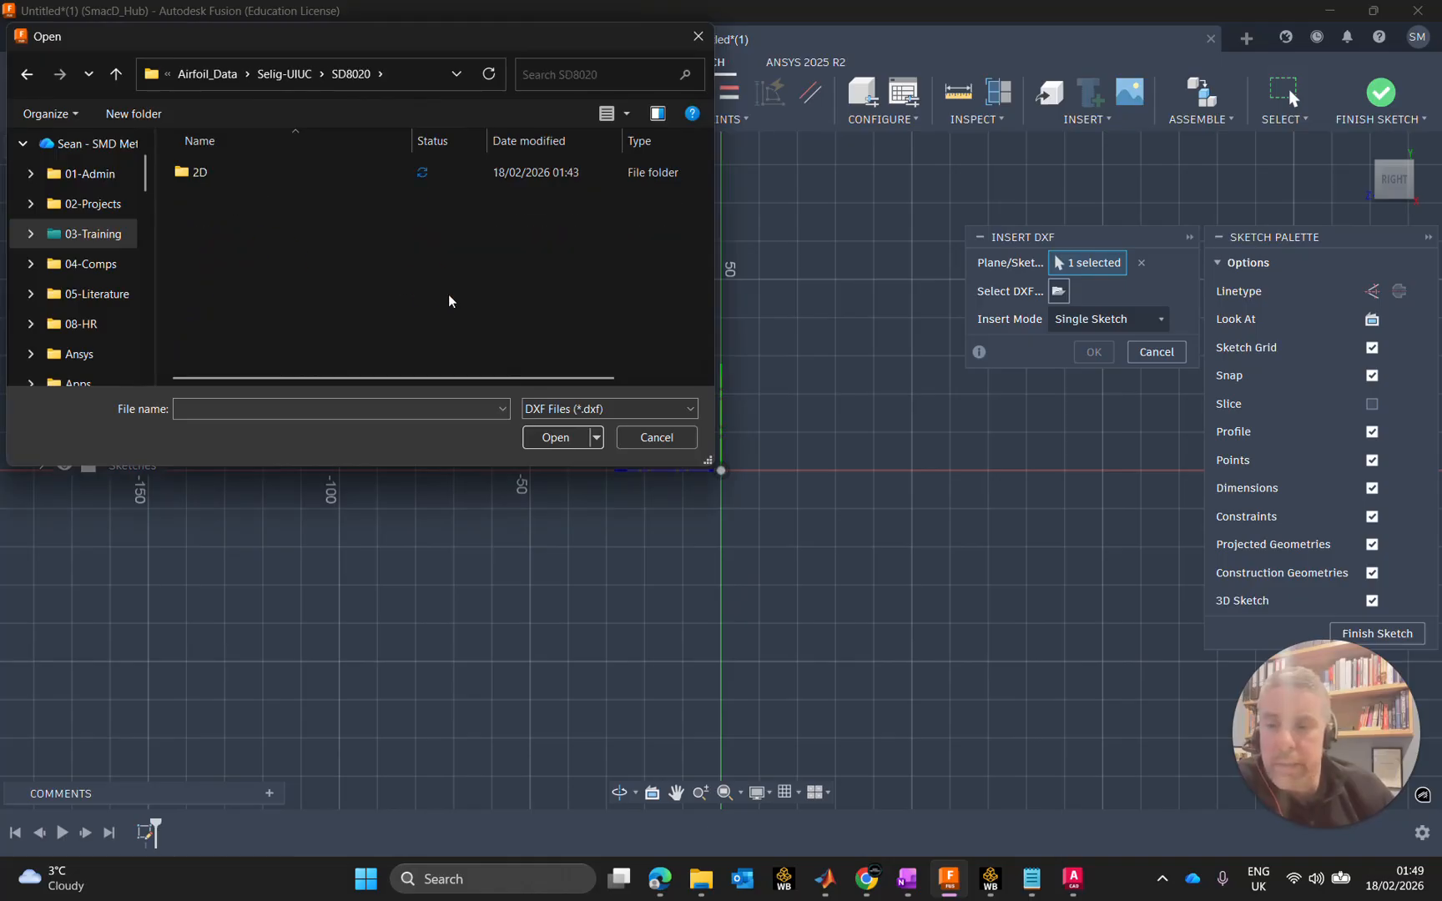
double_click(219, 172)
click(313, 178)
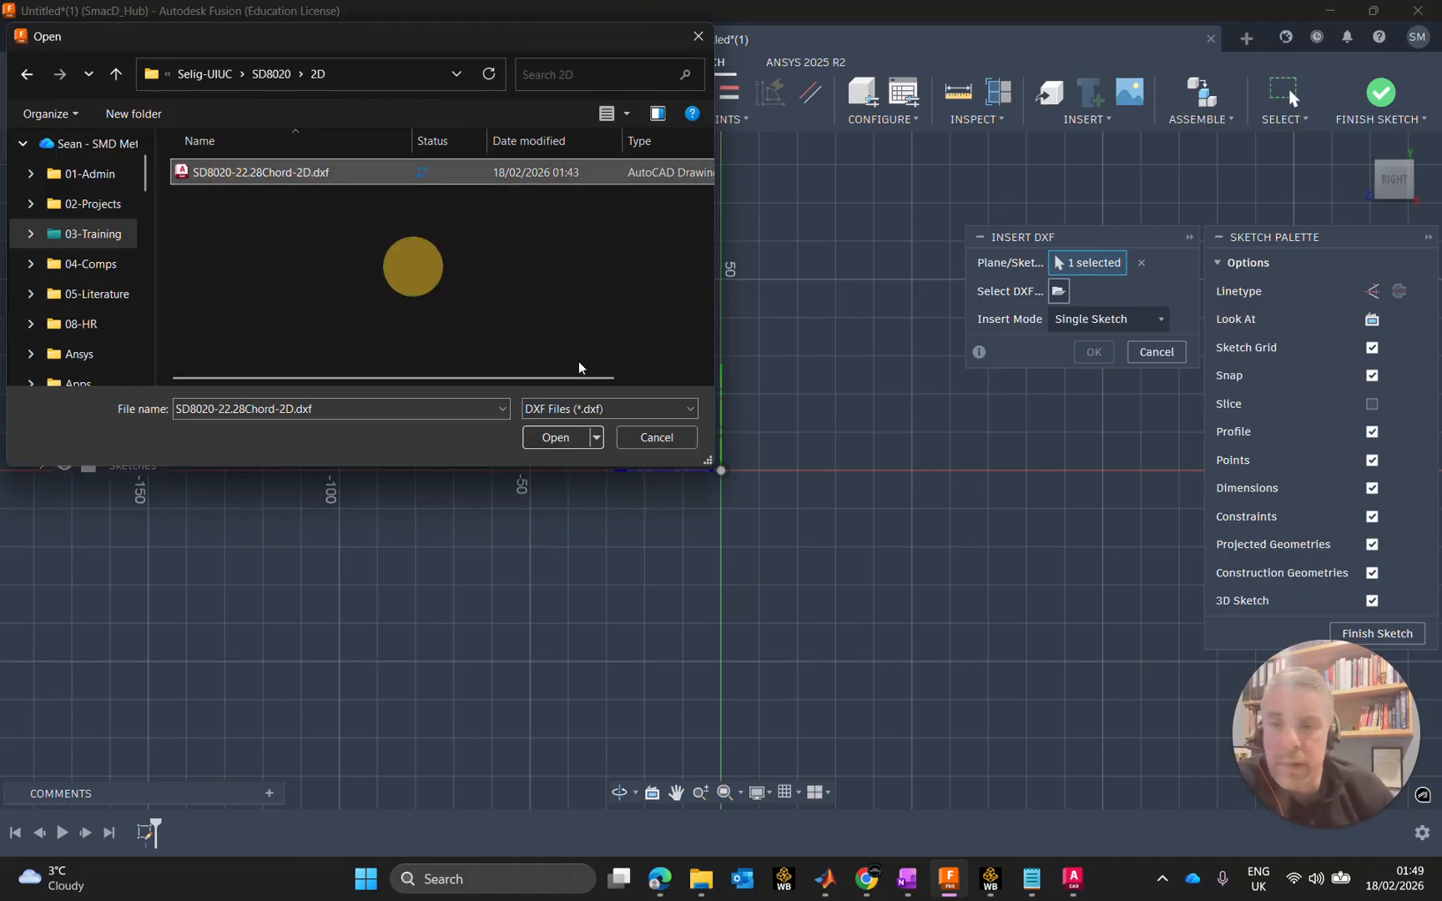
click(557, 437)
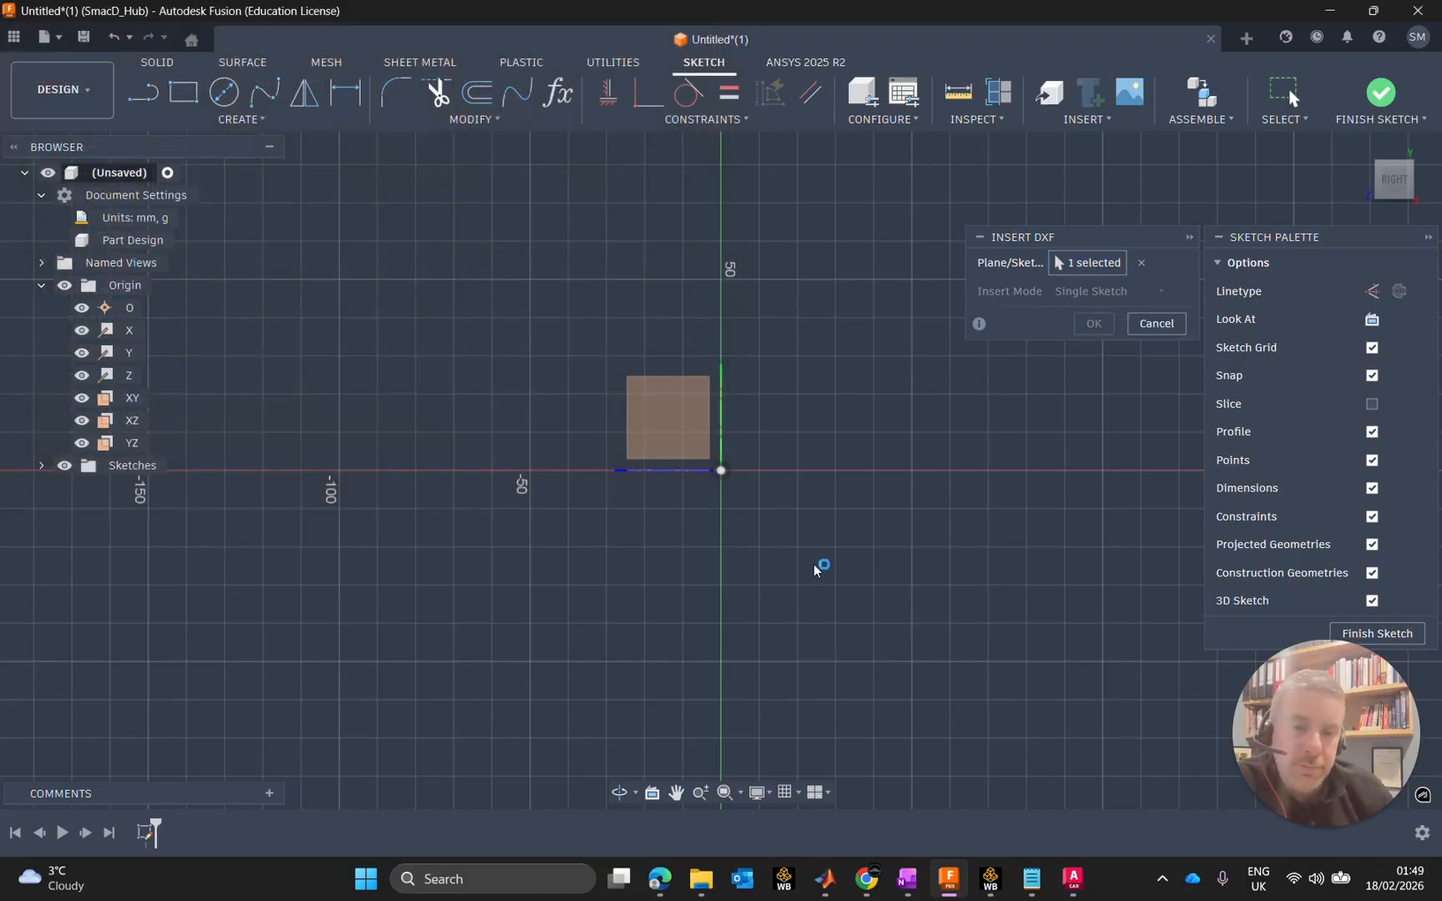
Step: Inspect the airfoil preview along its outline and cancel the DXF insert
scroll(774, 469, up, 3)
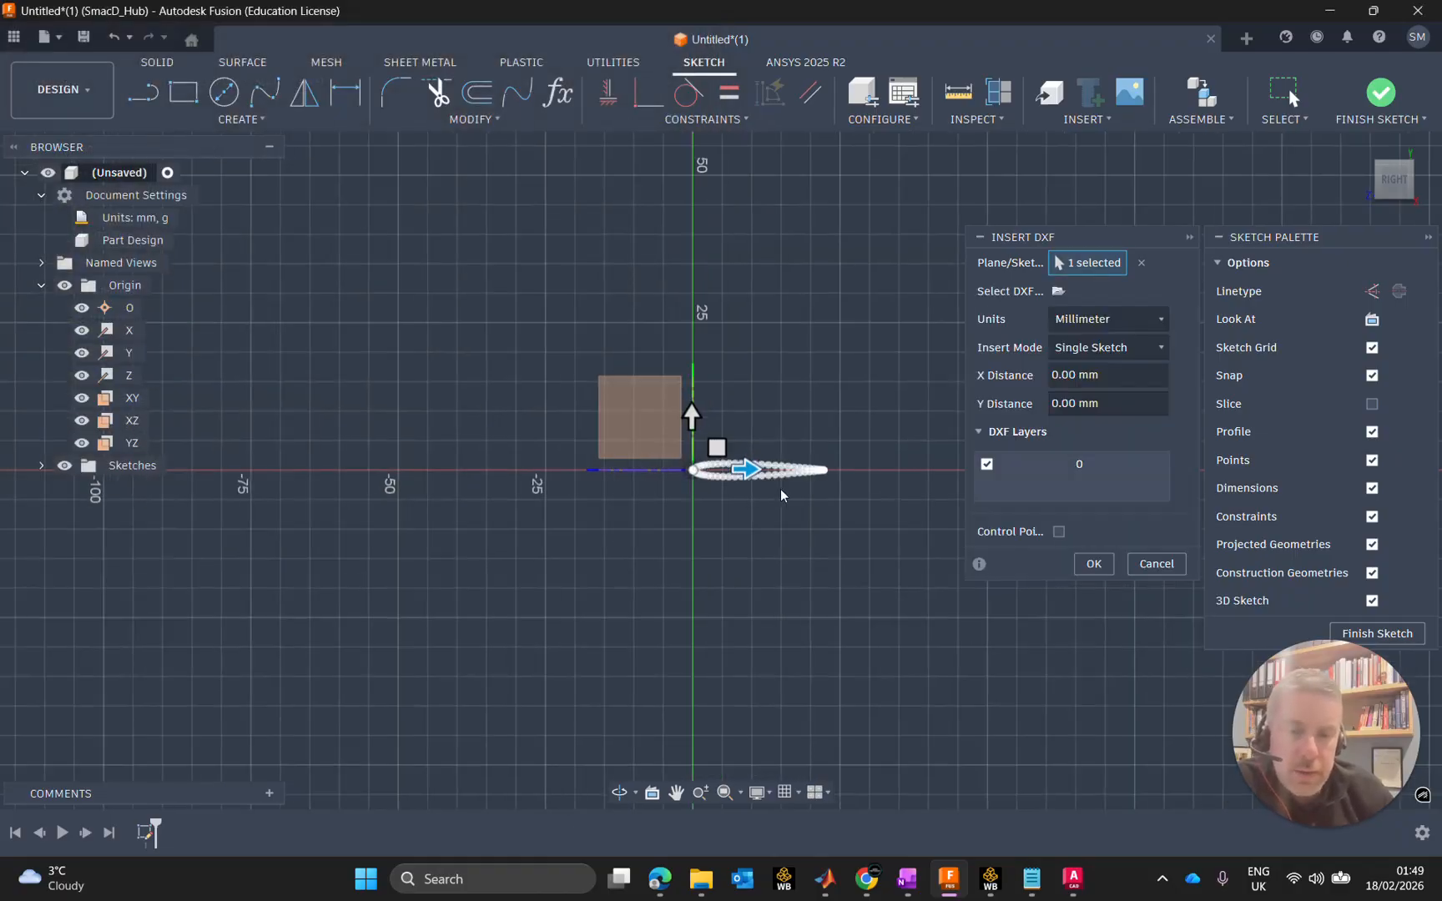
scroll(780, 492, up, 5)
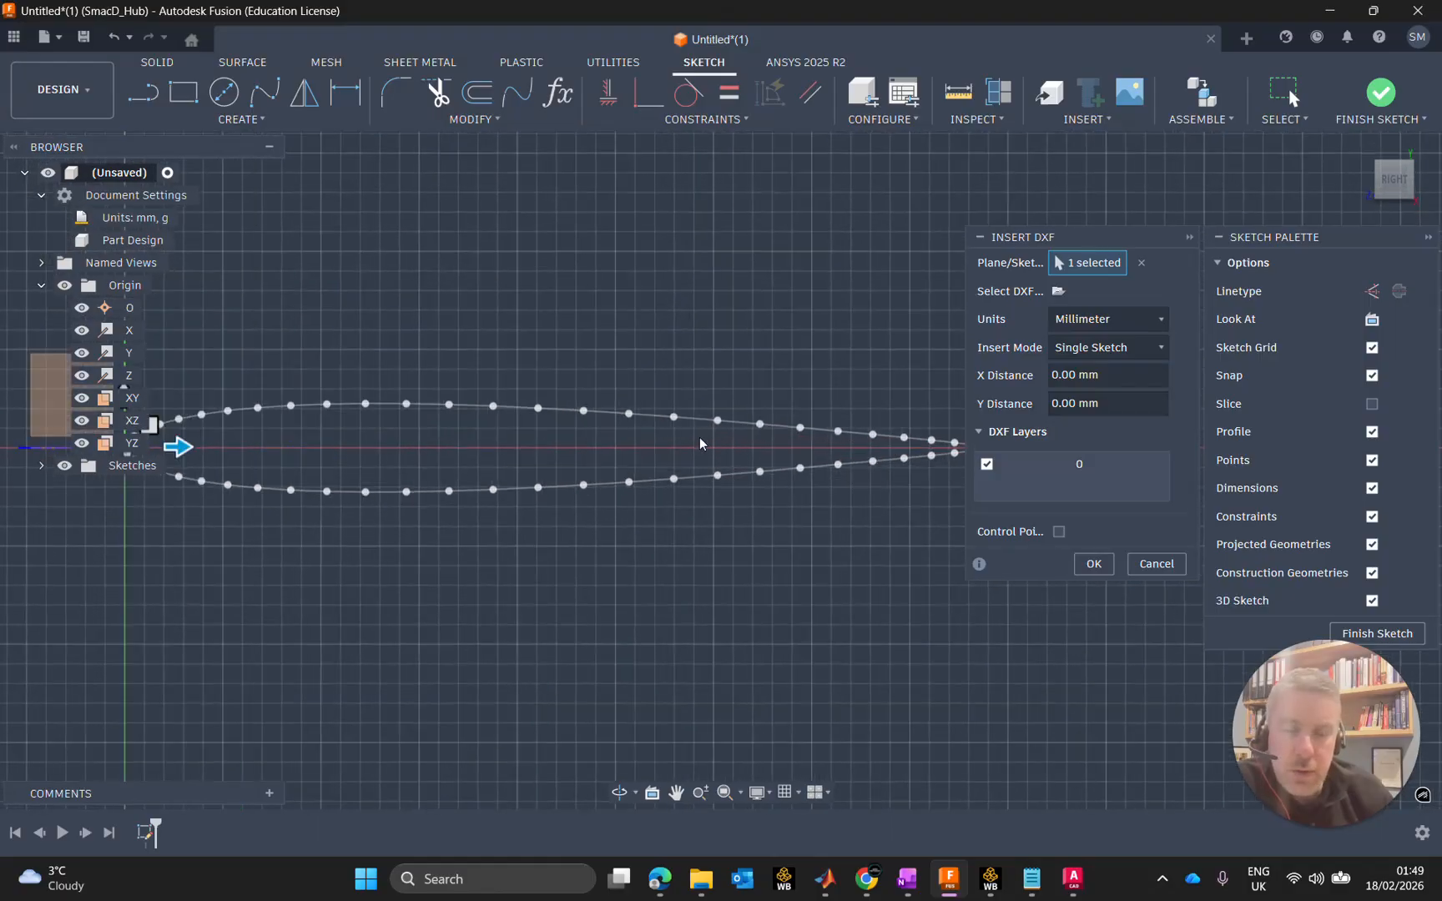
scroll(701, 444, down, 3)
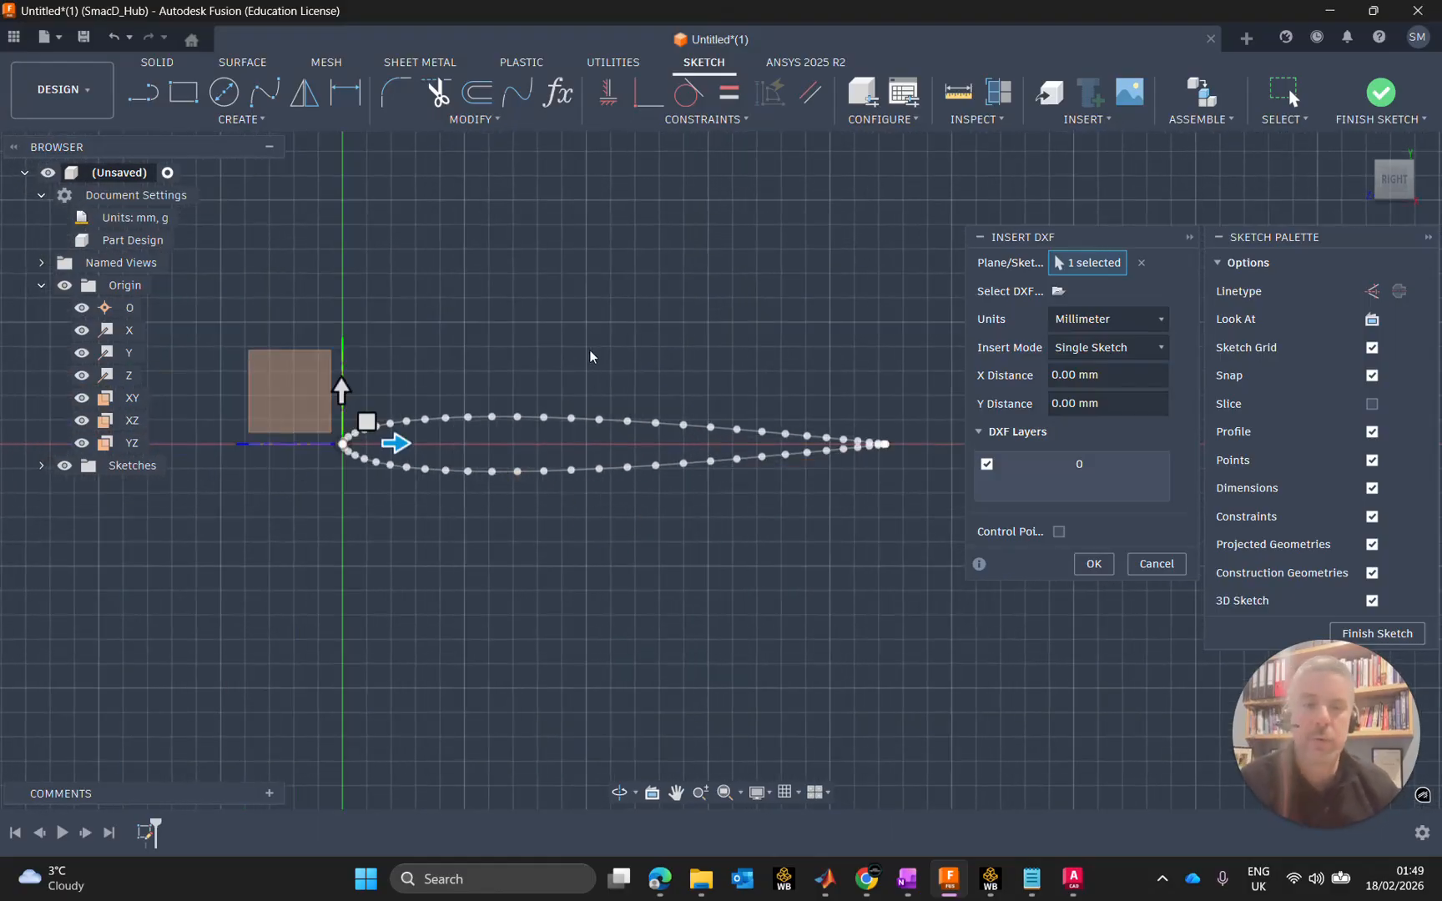
click(1144, 564)
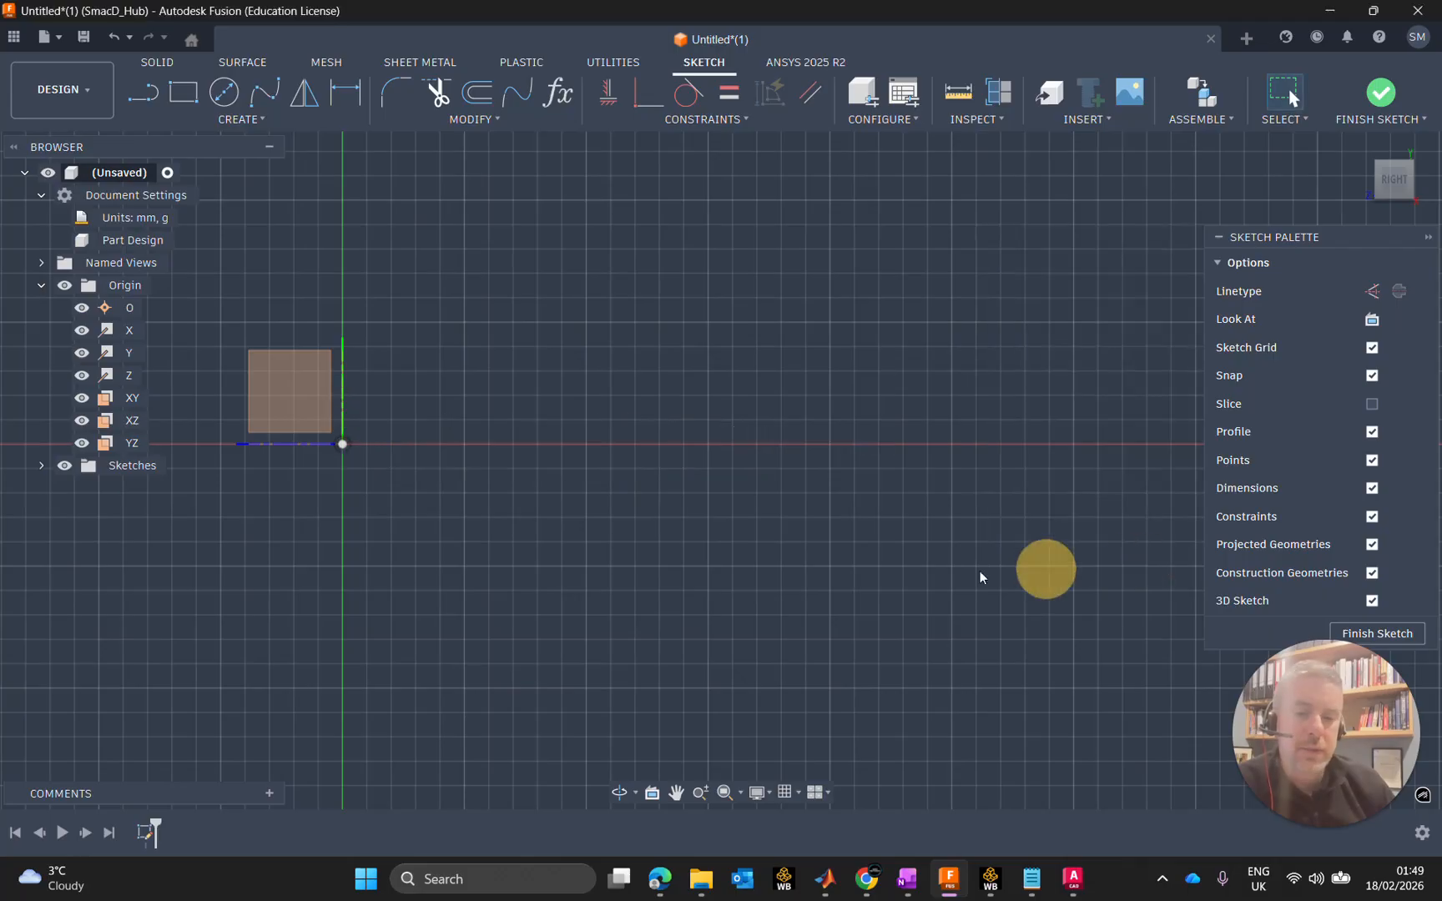
Step: Switch to AutoCAD and examine the points along the airfoil's midsection and at its trailing edge
click(1072, 879)
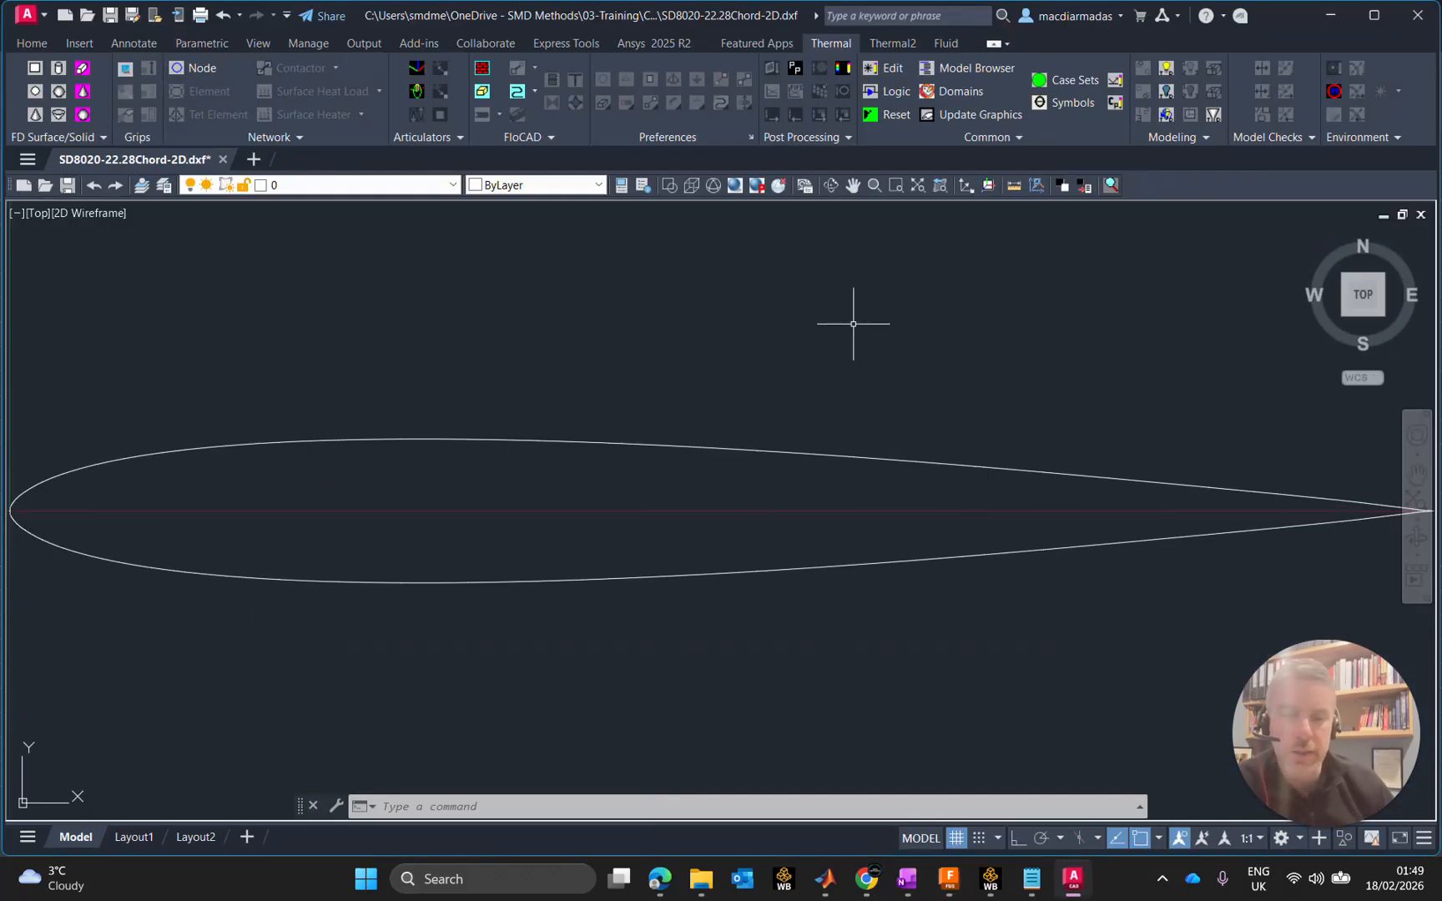
scroll(411, 400, up, 3)
scroll(411, 400, down, 5)
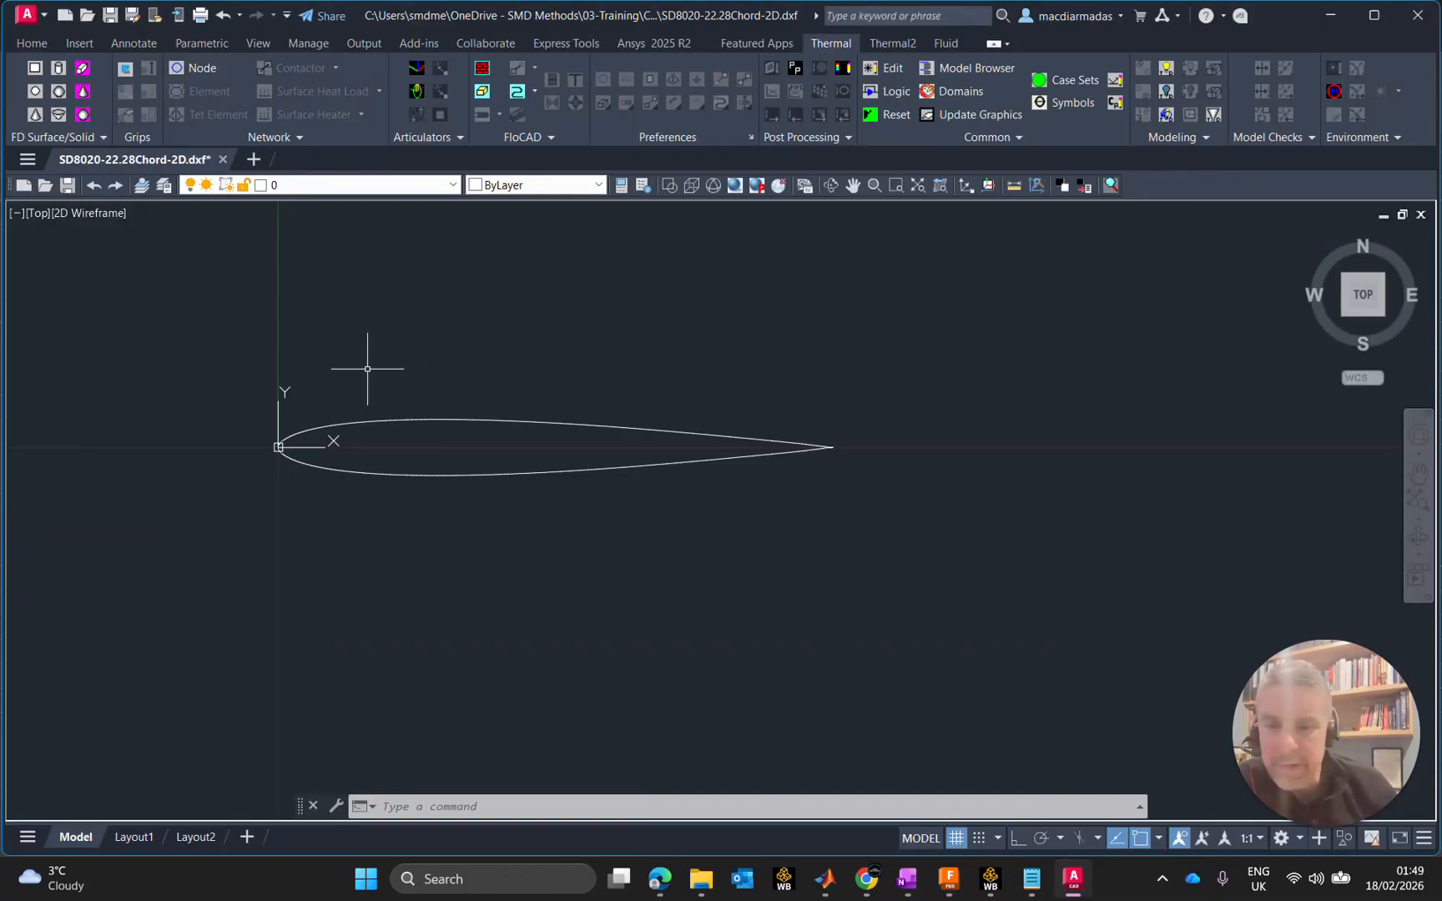
click(315, 390)
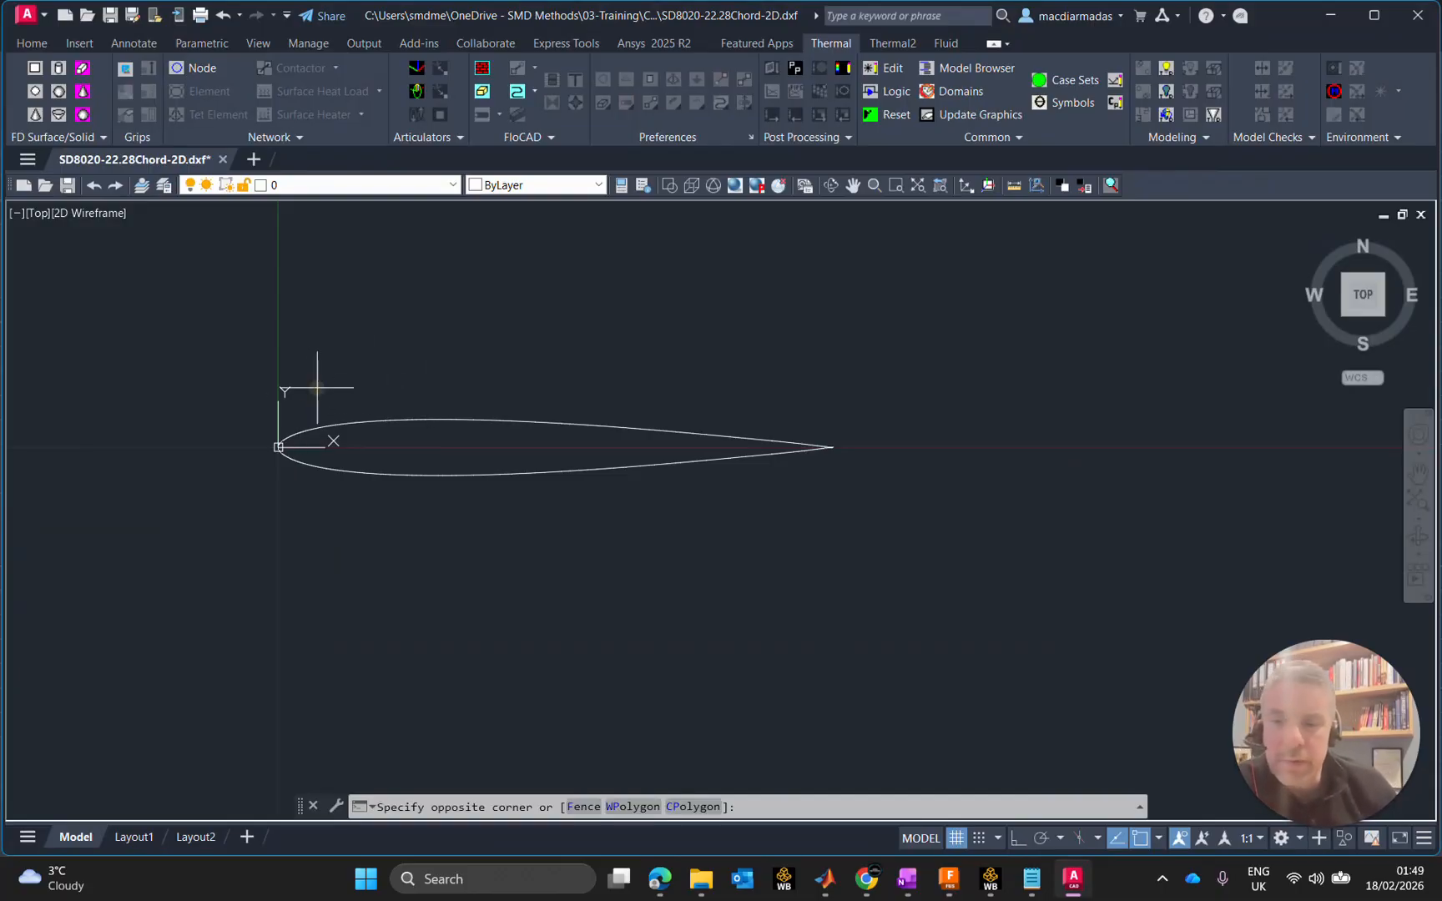
click(751, 601)
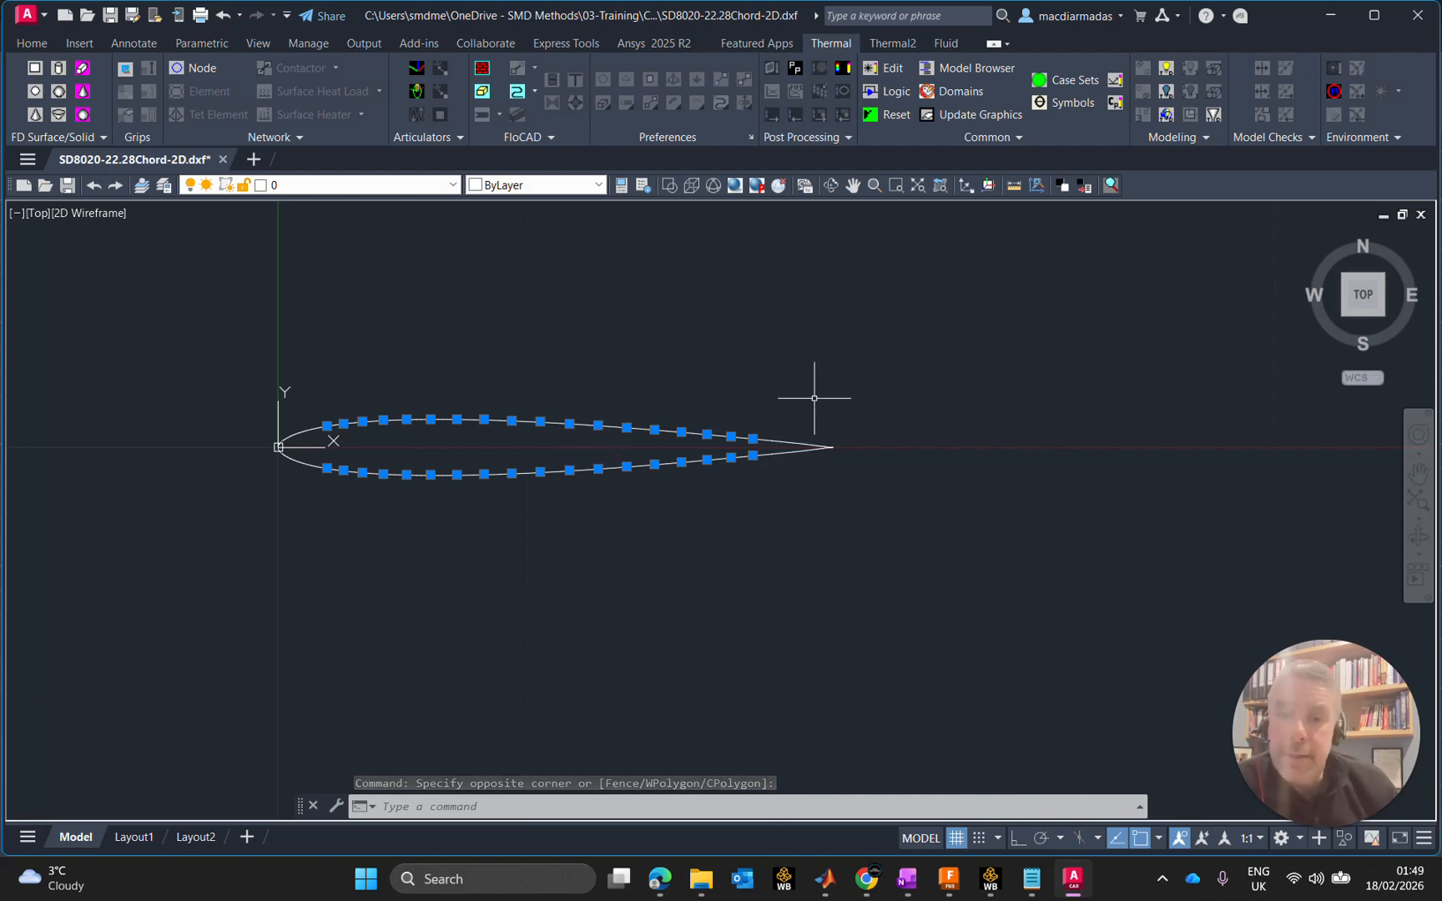
key(Escape)
drag(820, 413, 868, 459)
key(Escape)
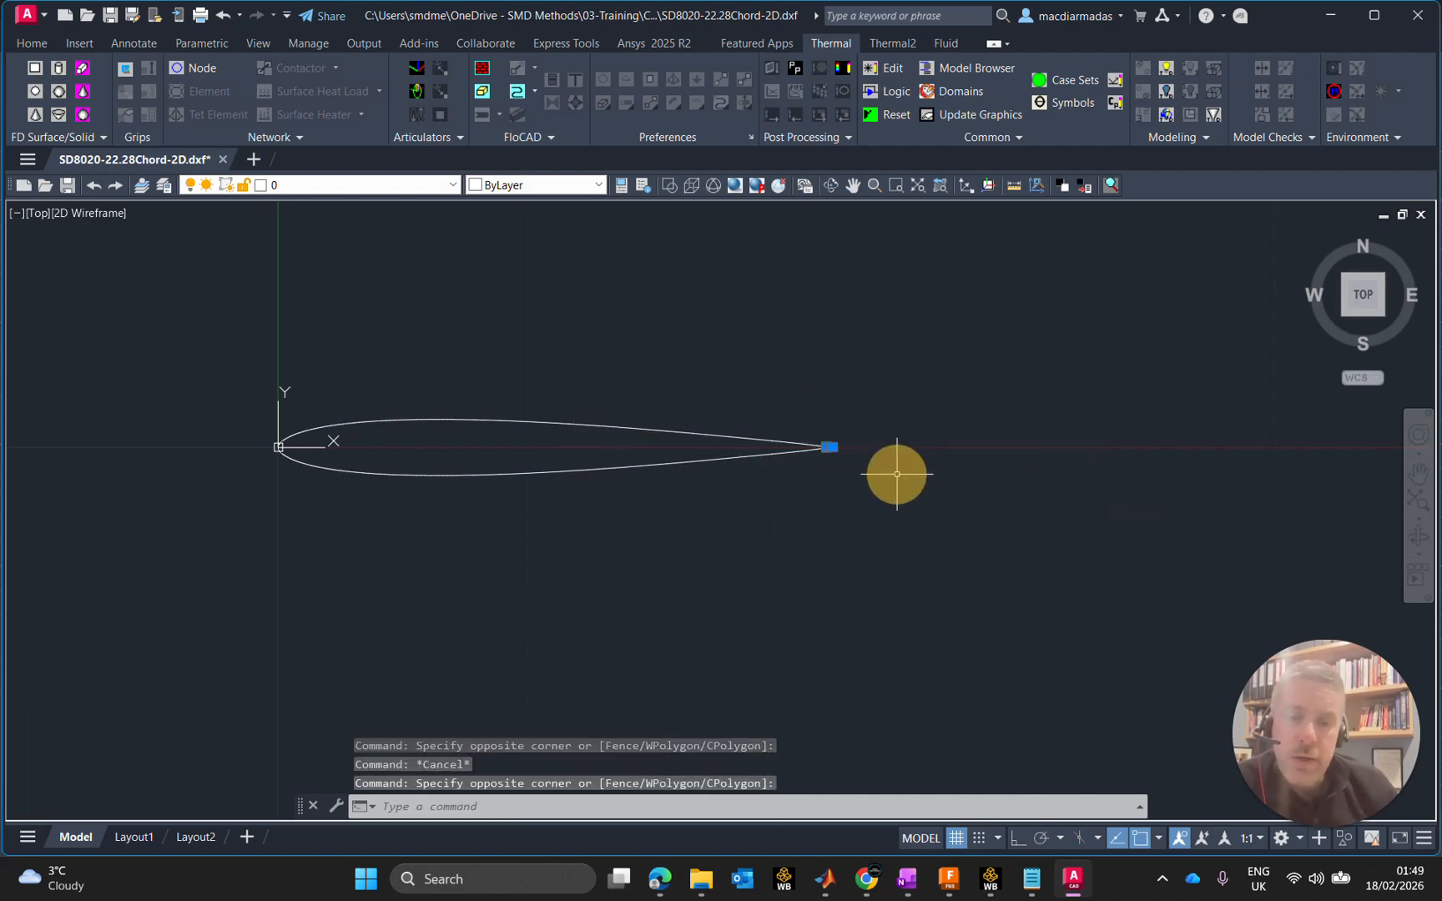
scroll(835, 449, down, 5)
scroll(834, 448, up, 5)
middle_drag(766, 612, 895, 402)
click(977, 220)
click(1026, 279)
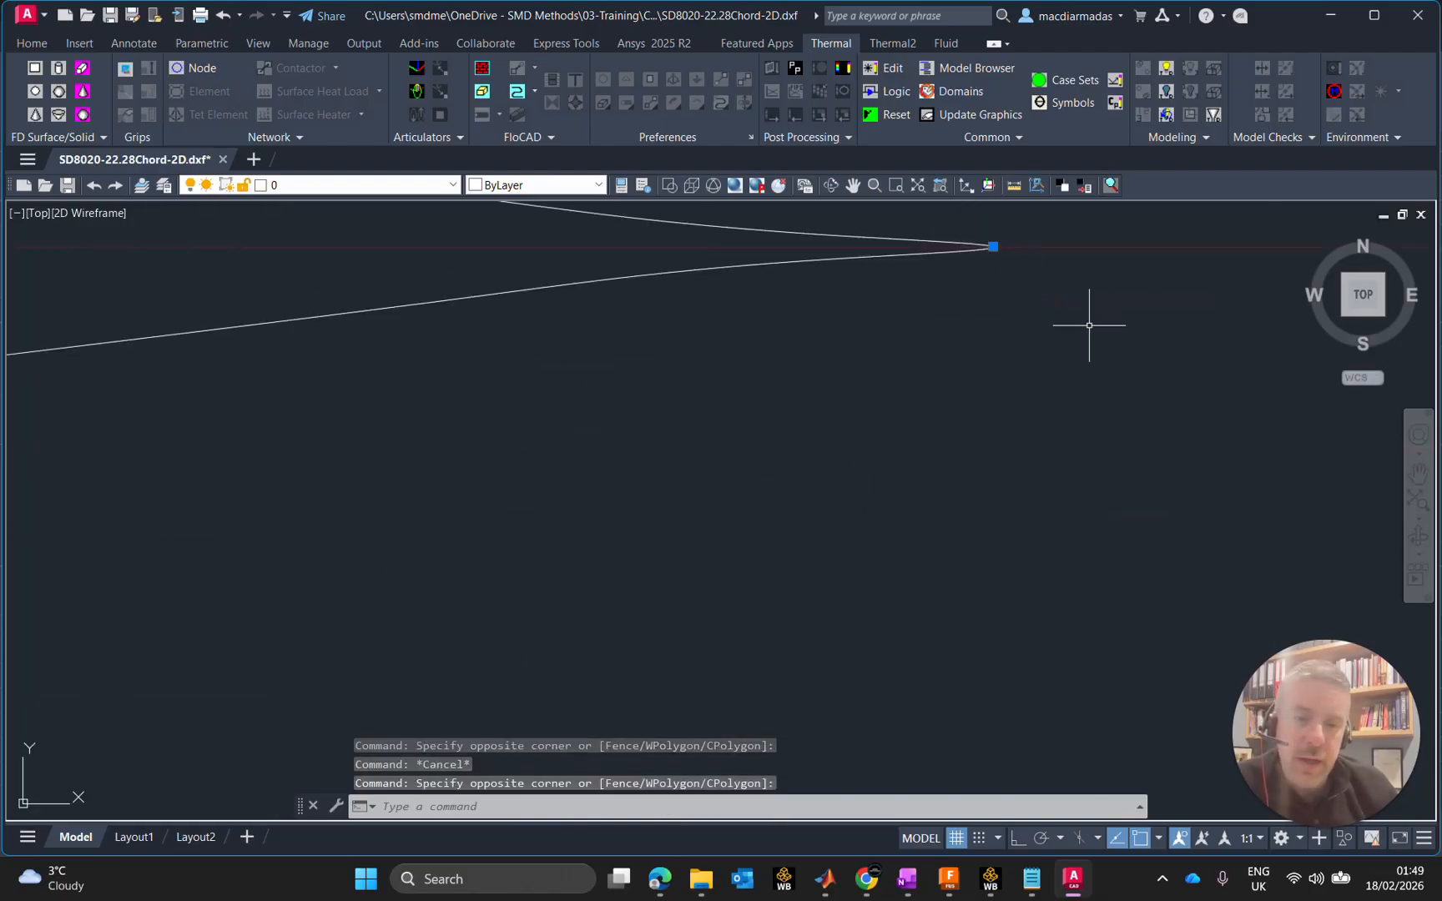
key(Escape)
Step: Examine the point at the airfoil's leading edge by the origin, then clear the selection
scroll(985, 393, up, 2)
scroll(973, 380, down, 8)
scroll(813, 402, up, 5)
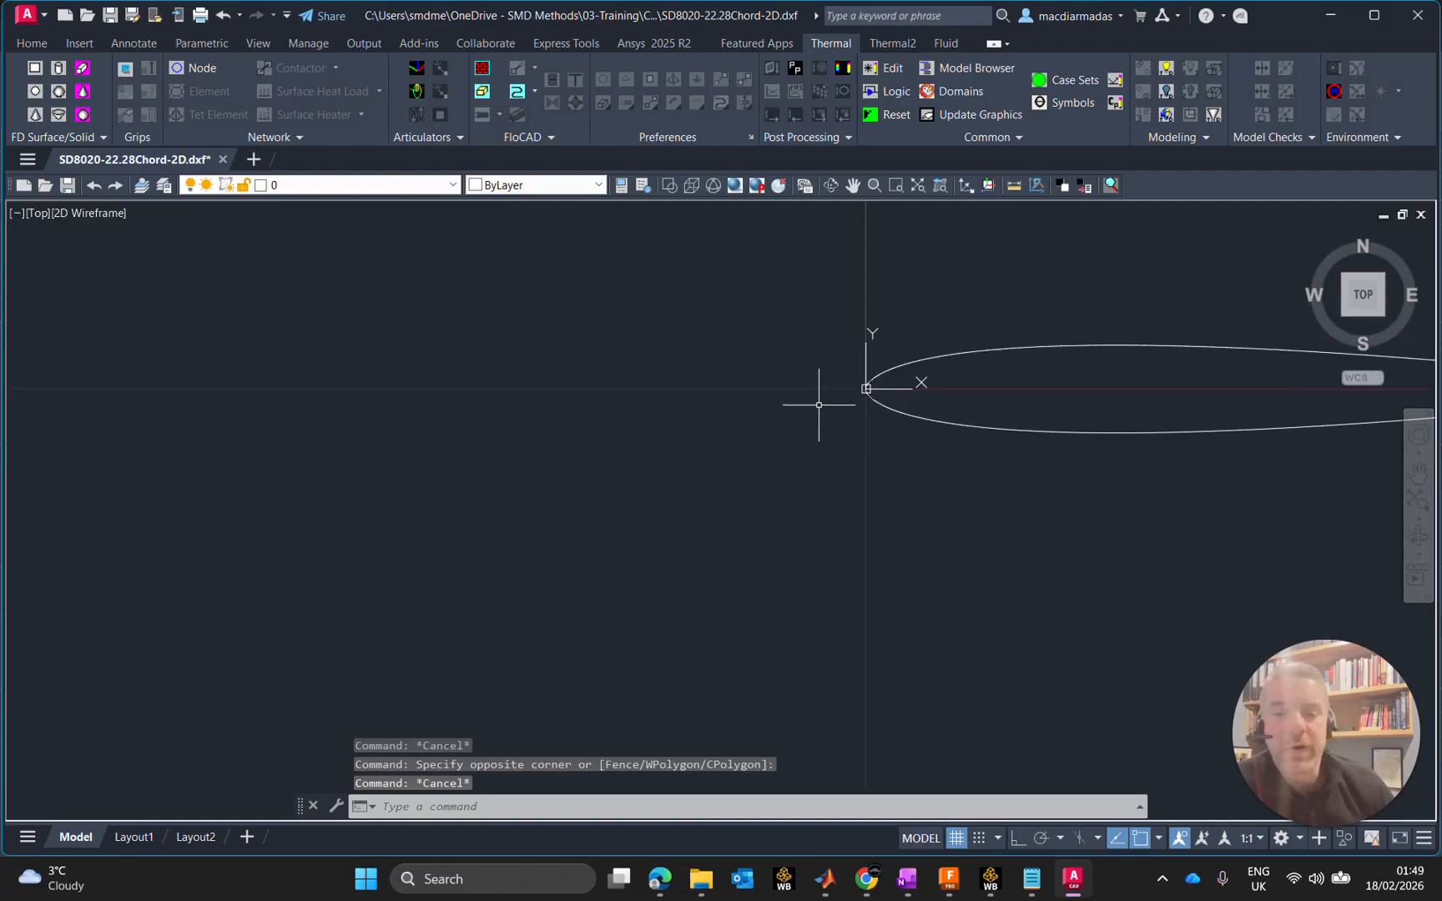
scroll(863, 390, up, 3)
click(872, 310)
click(1137, 407)
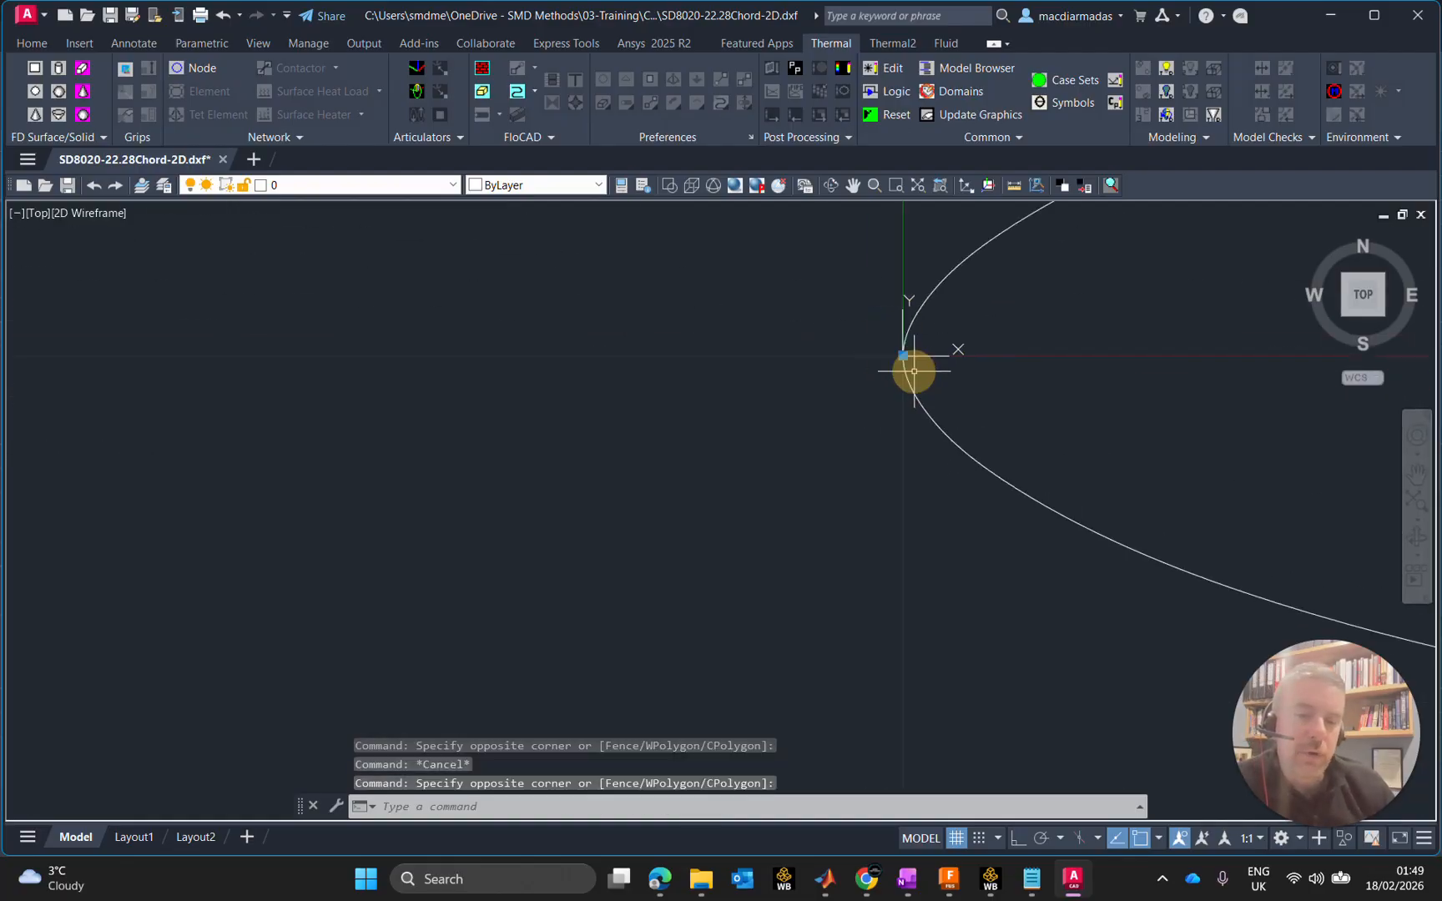
key(Escape)
scroll(1040, 409, up, 2)
scroll(1040, 408, down, 6)
middle_drag(1161, 403, 535, 436)
scroll(450, 433, up, 6)
scroll(452, 423, down, 3)
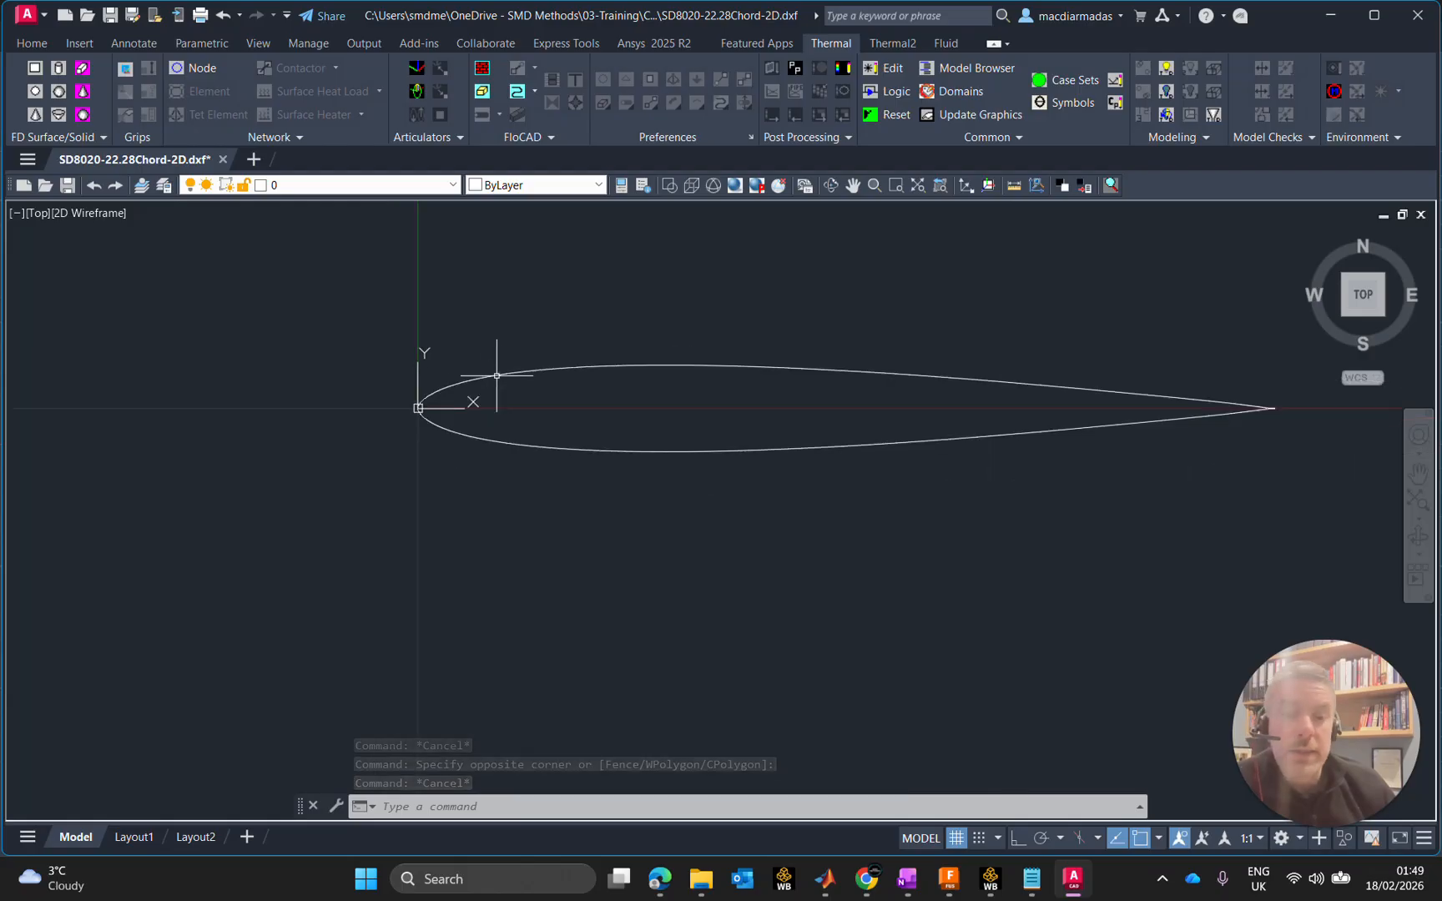
click(485, 298)
click(1225, 508)
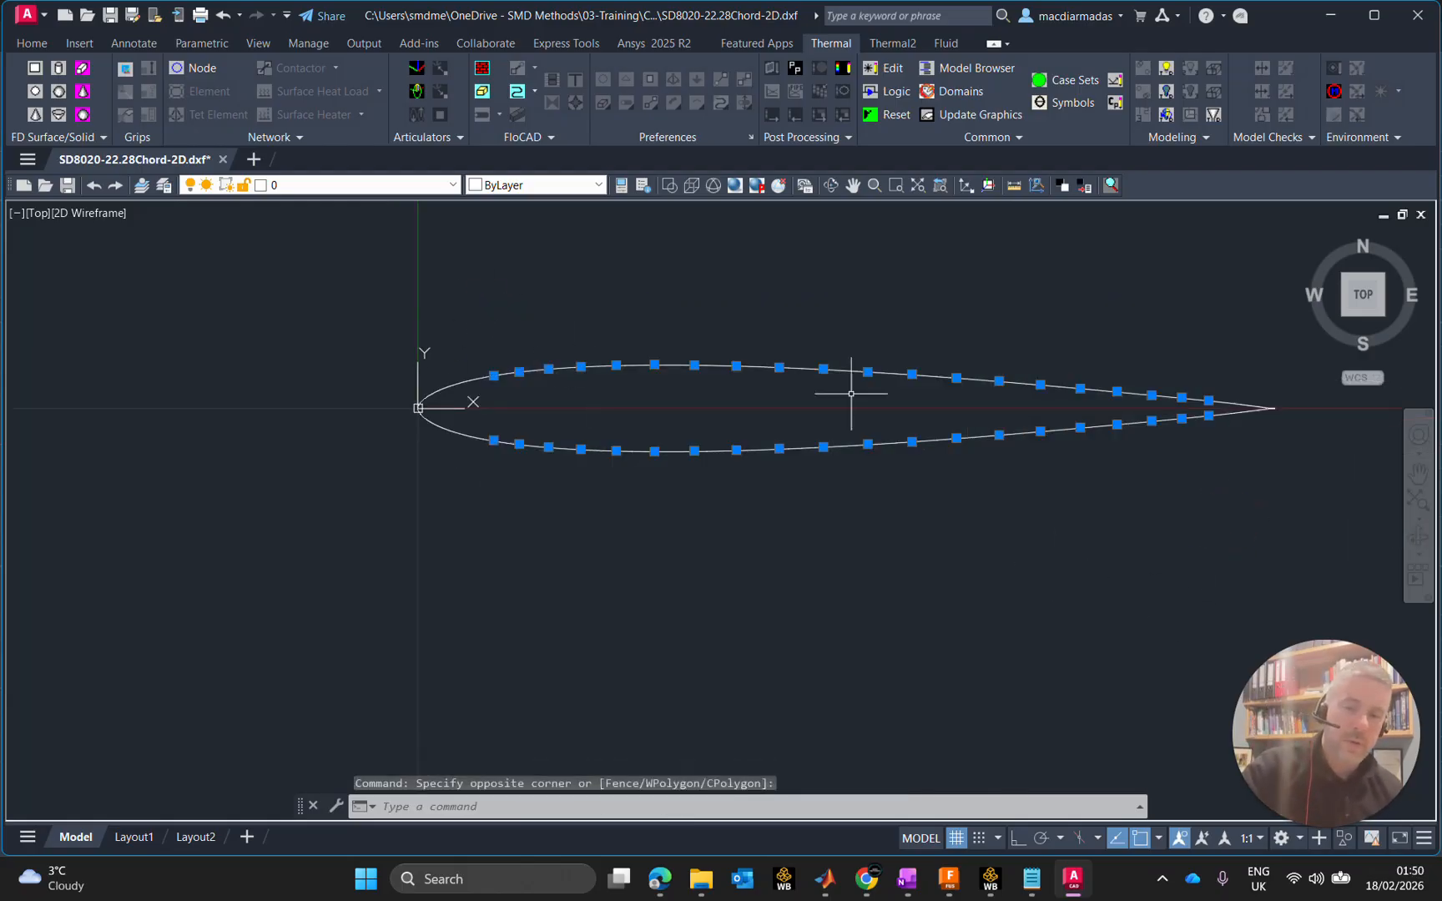
click(323, 284)
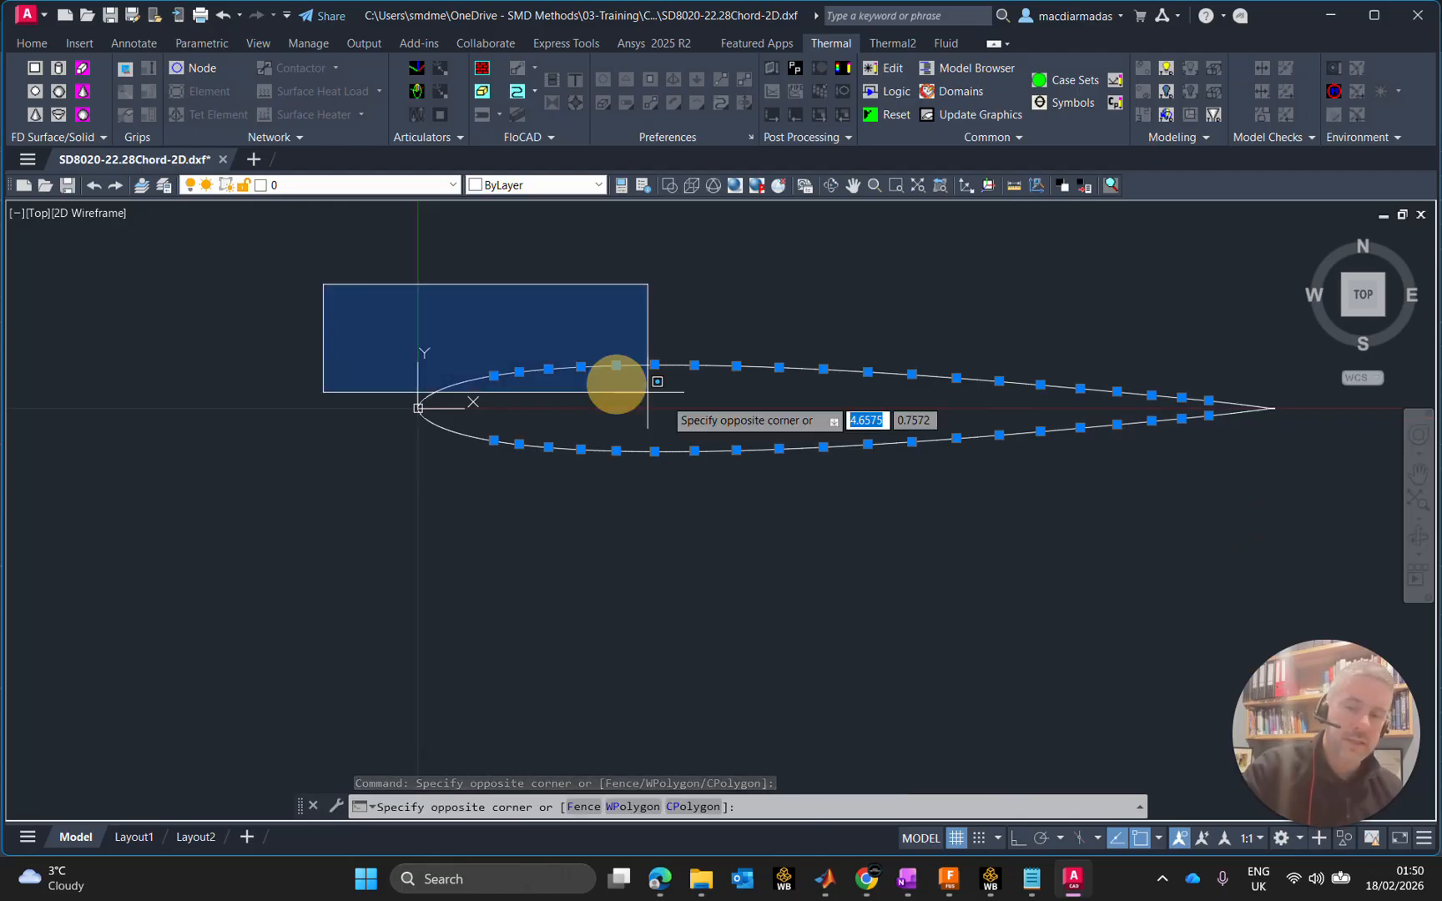
click(1301, 534)
click(1077, 583)
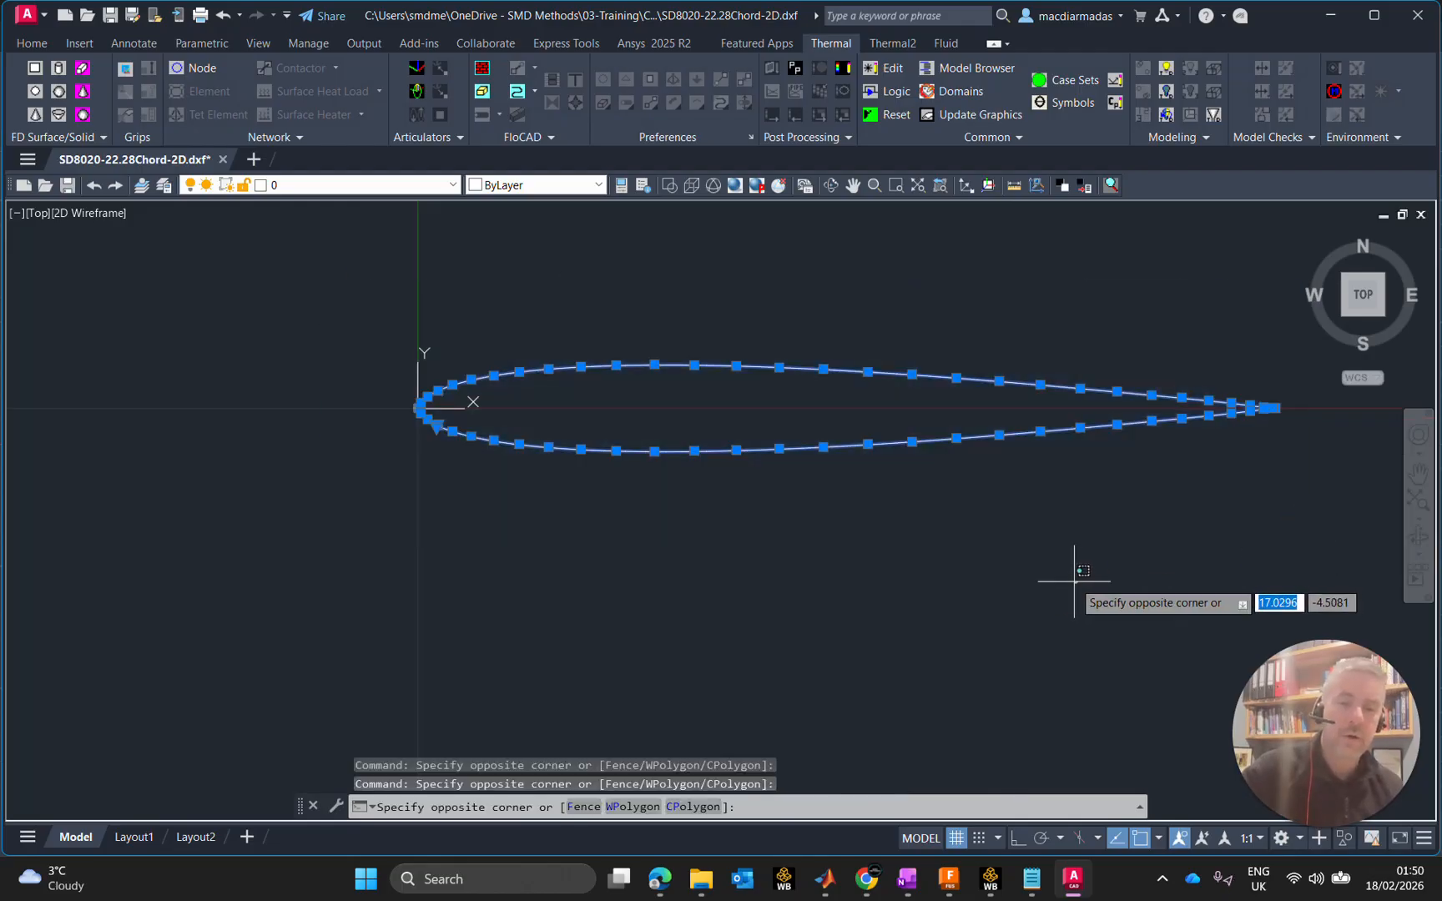
key(Escape)
key(Escape)
key(Escape)
Step: Erase the point objects along the airfoil's upper and lower curves between the leading-edge and trailing-edge regions
click(452, 316)
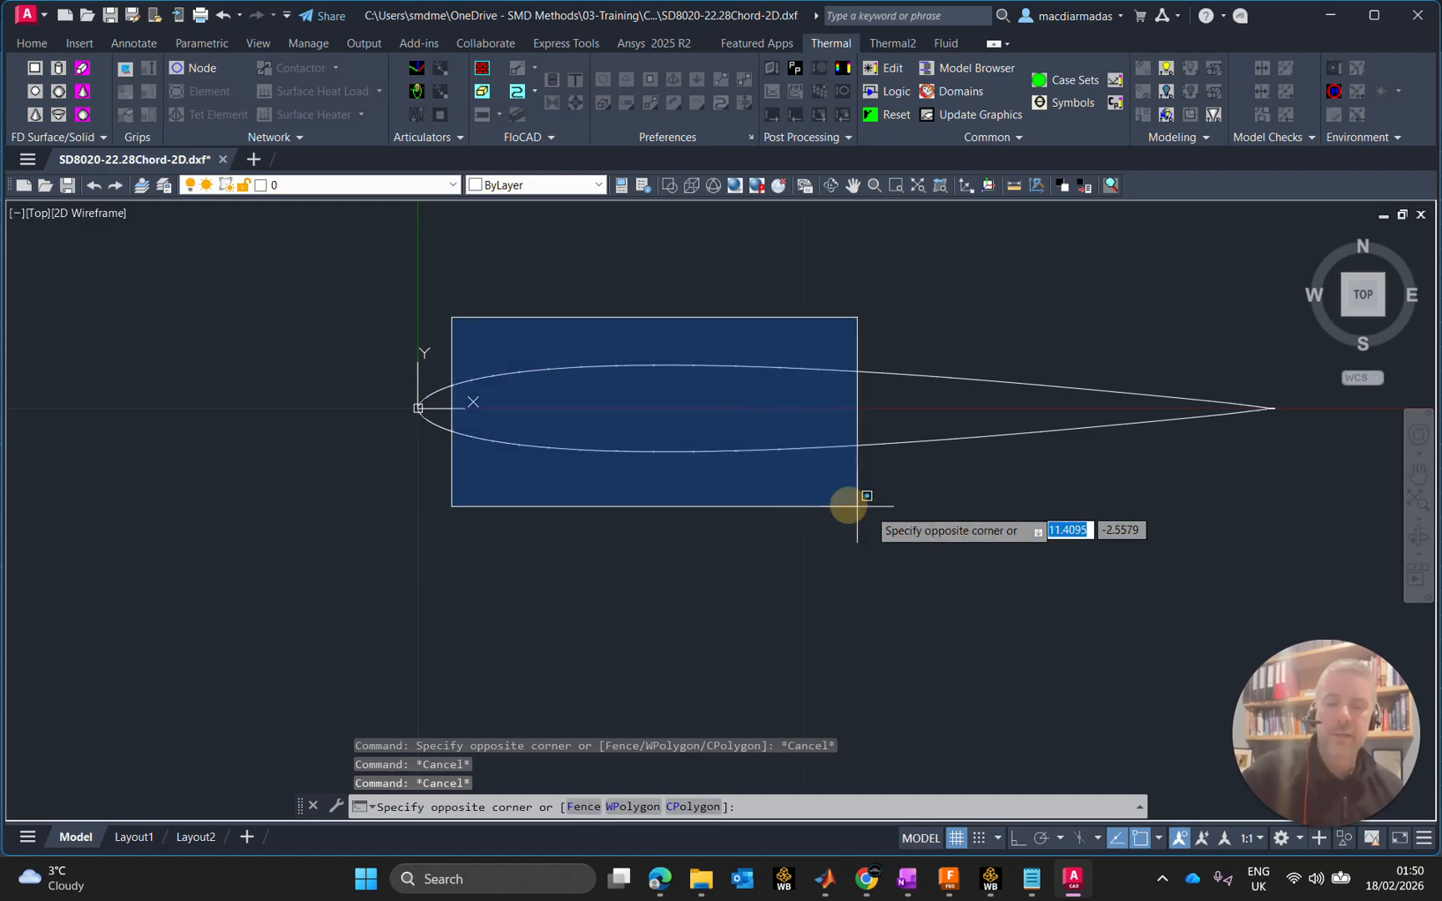
click(1252, 530)
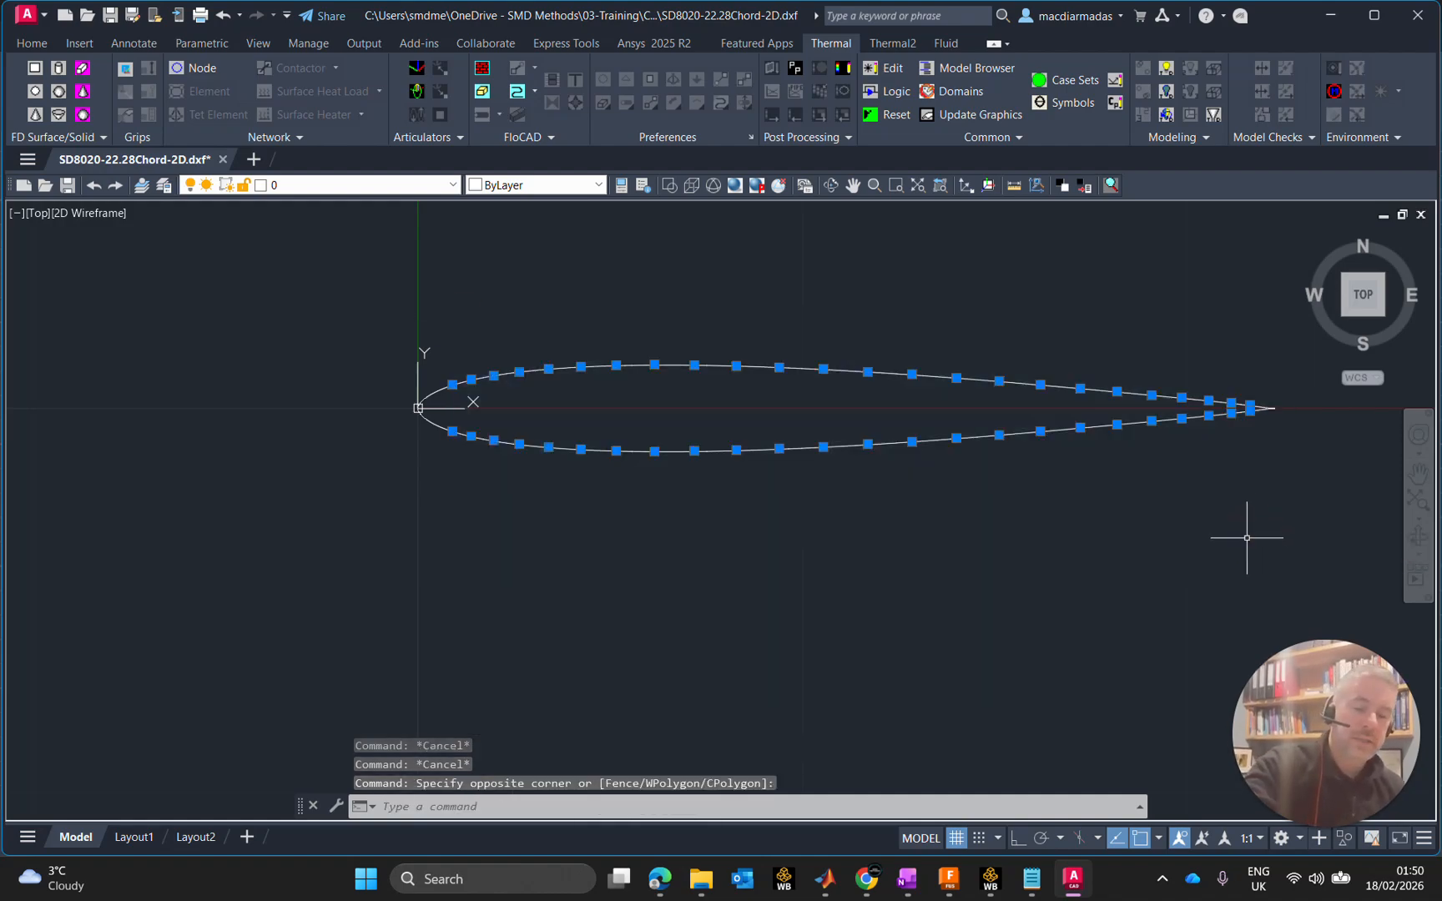
key(Delete)
Step: Erase the four points just ahead of the trailing edge on the upper and lower curves, excluding the tip point
scroll(1269, 397, down, 3)
scroll(1290, 389, up, 3)
scroll(1277, 388, up, 5)
scroll(793, 405, down, 2)
click(750, 408)
click(1035, 599)
scroll(910, 509, up, 5)
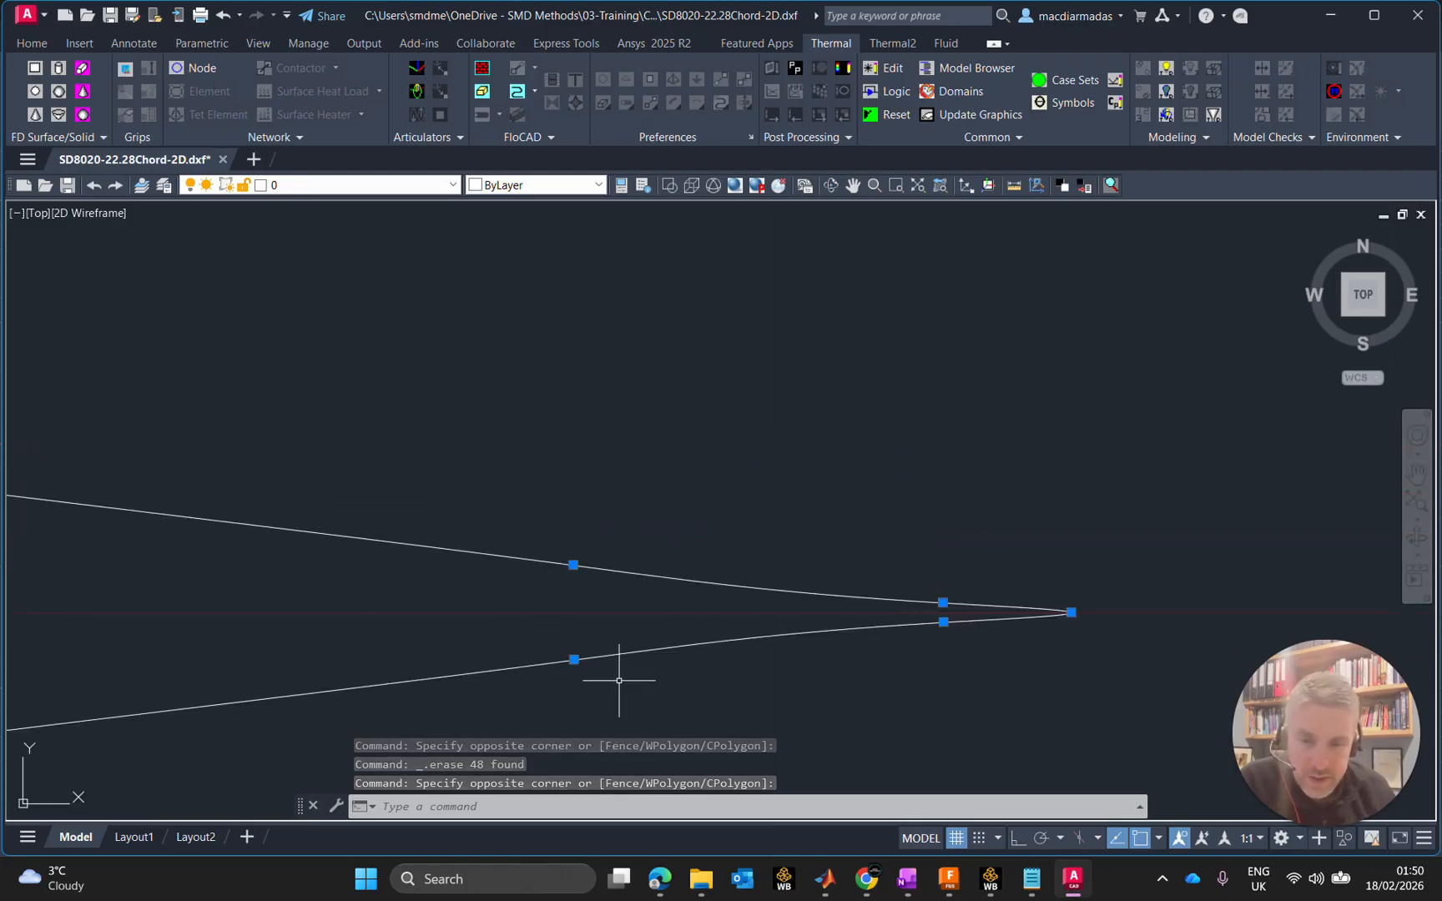
key(Escape)
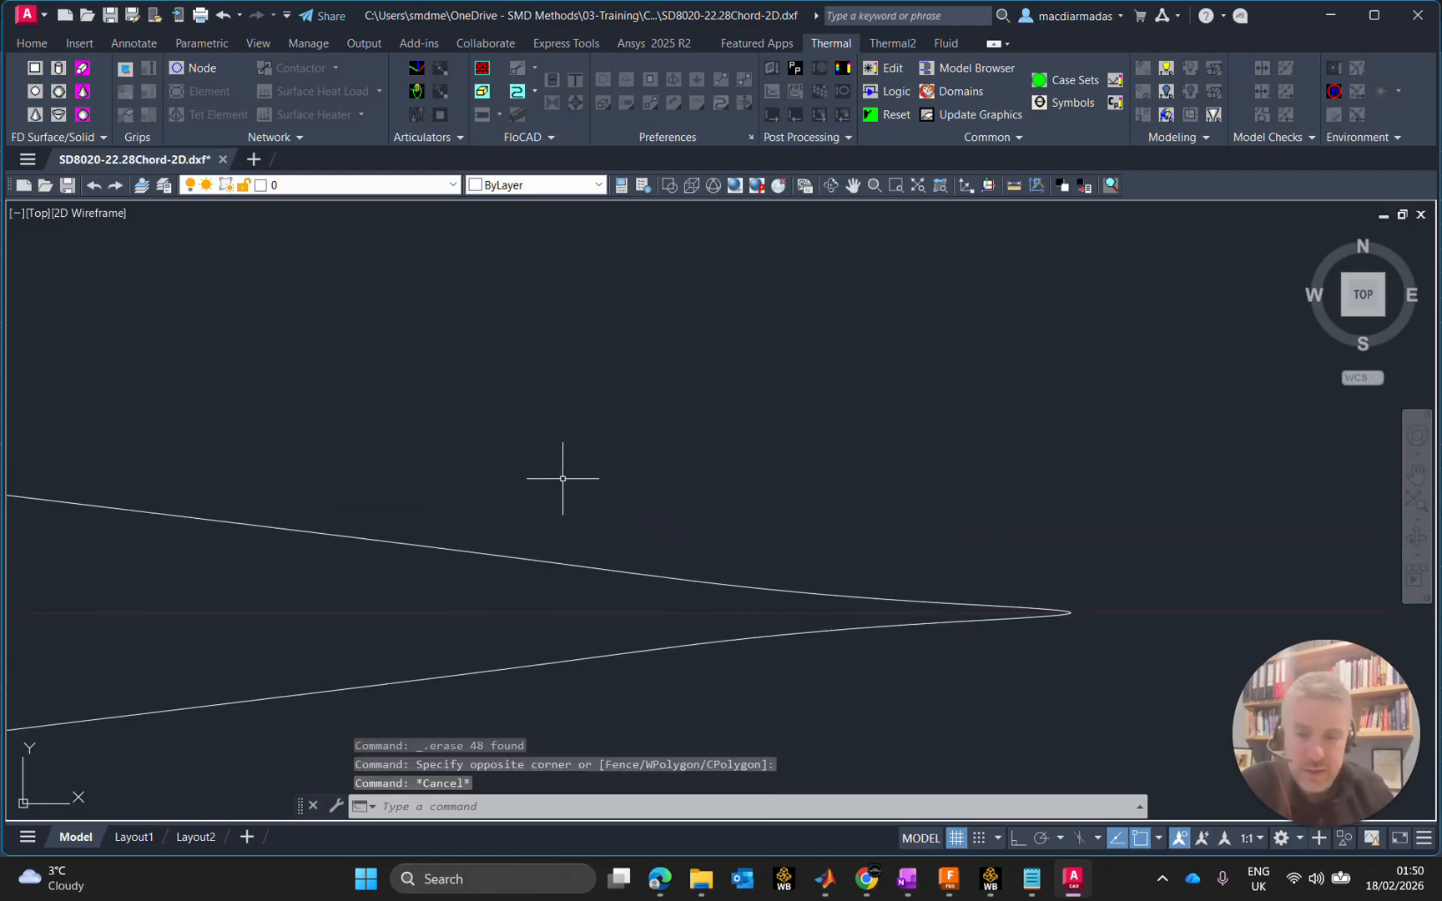
click(511, 471)
click(1011, 710)
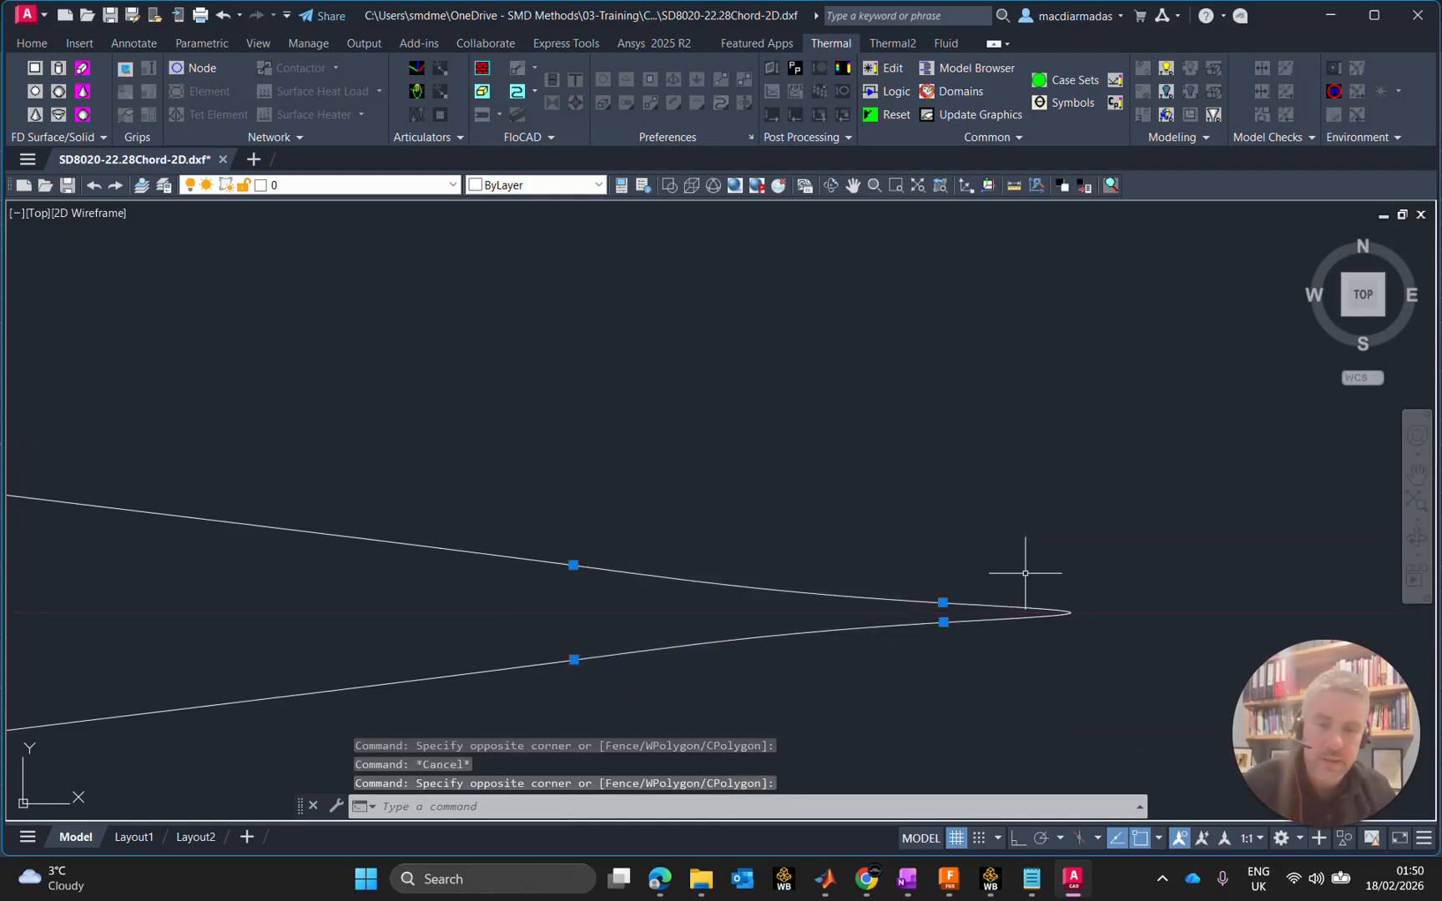
key(Delete)
Step: Examine the point at the trailing-edge tip up close and clear the selection
click(1136, 661)
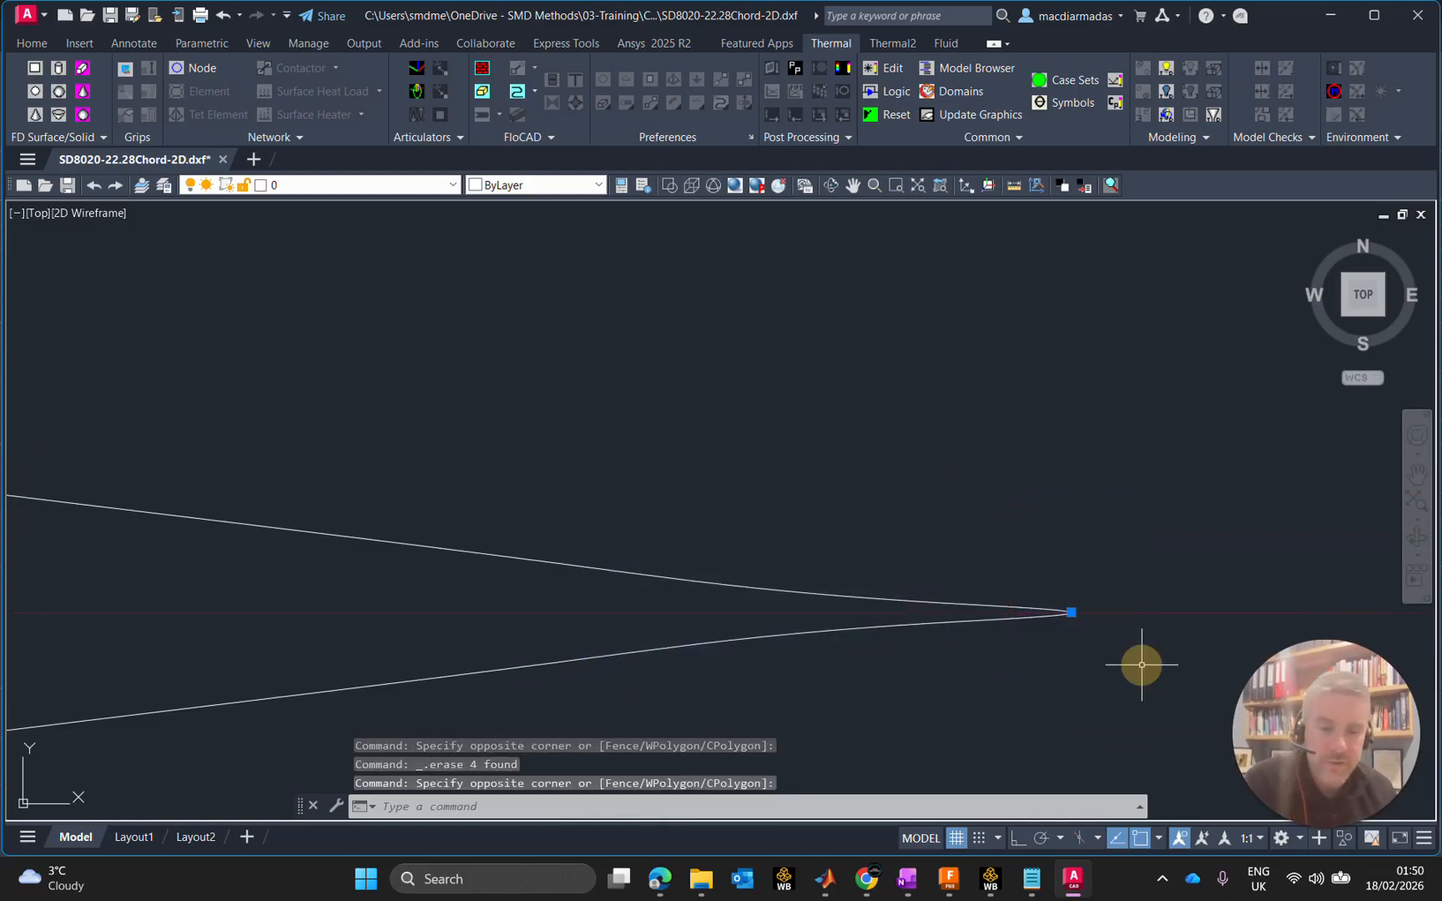
scroll(1072, 633, up, 6)
scroll(1075, 540, up, 5)
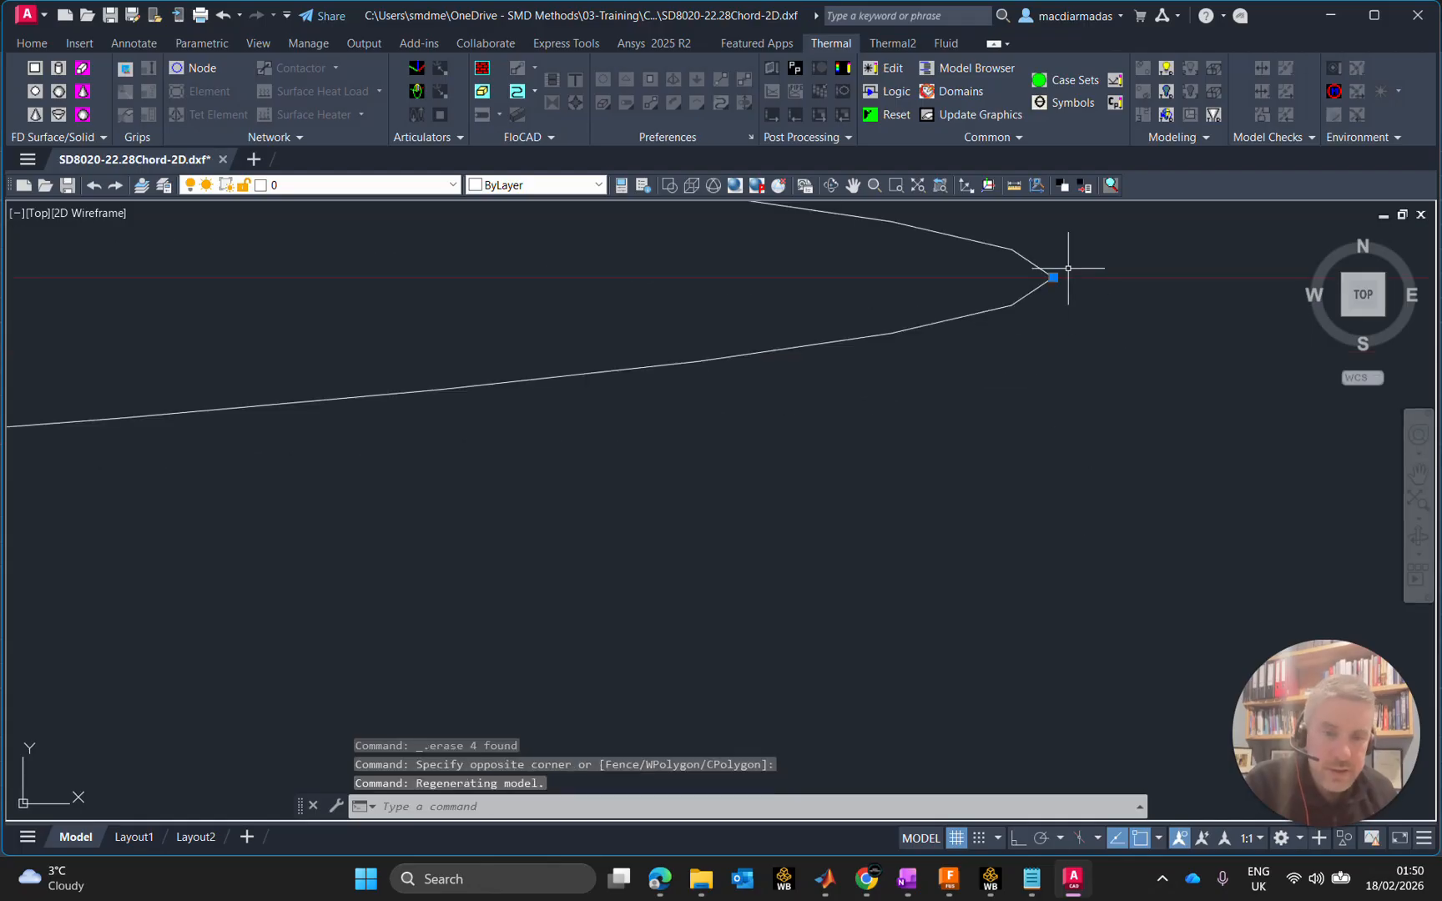
scroll(1062, 268, down, 8)
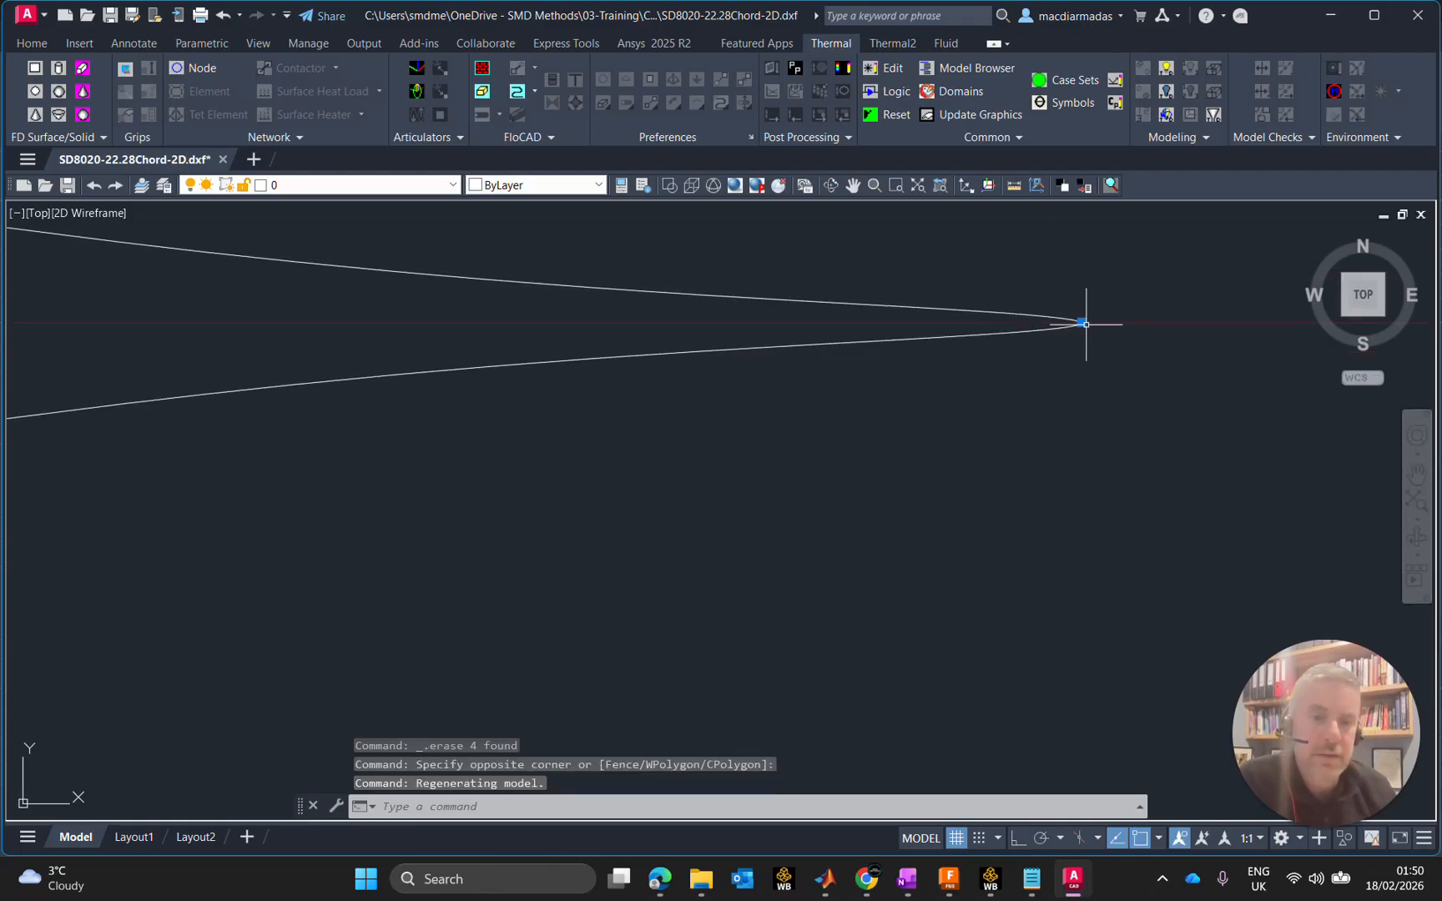
scroll(1047, 402, down, 3)
scroll(977, 451, up, 3)
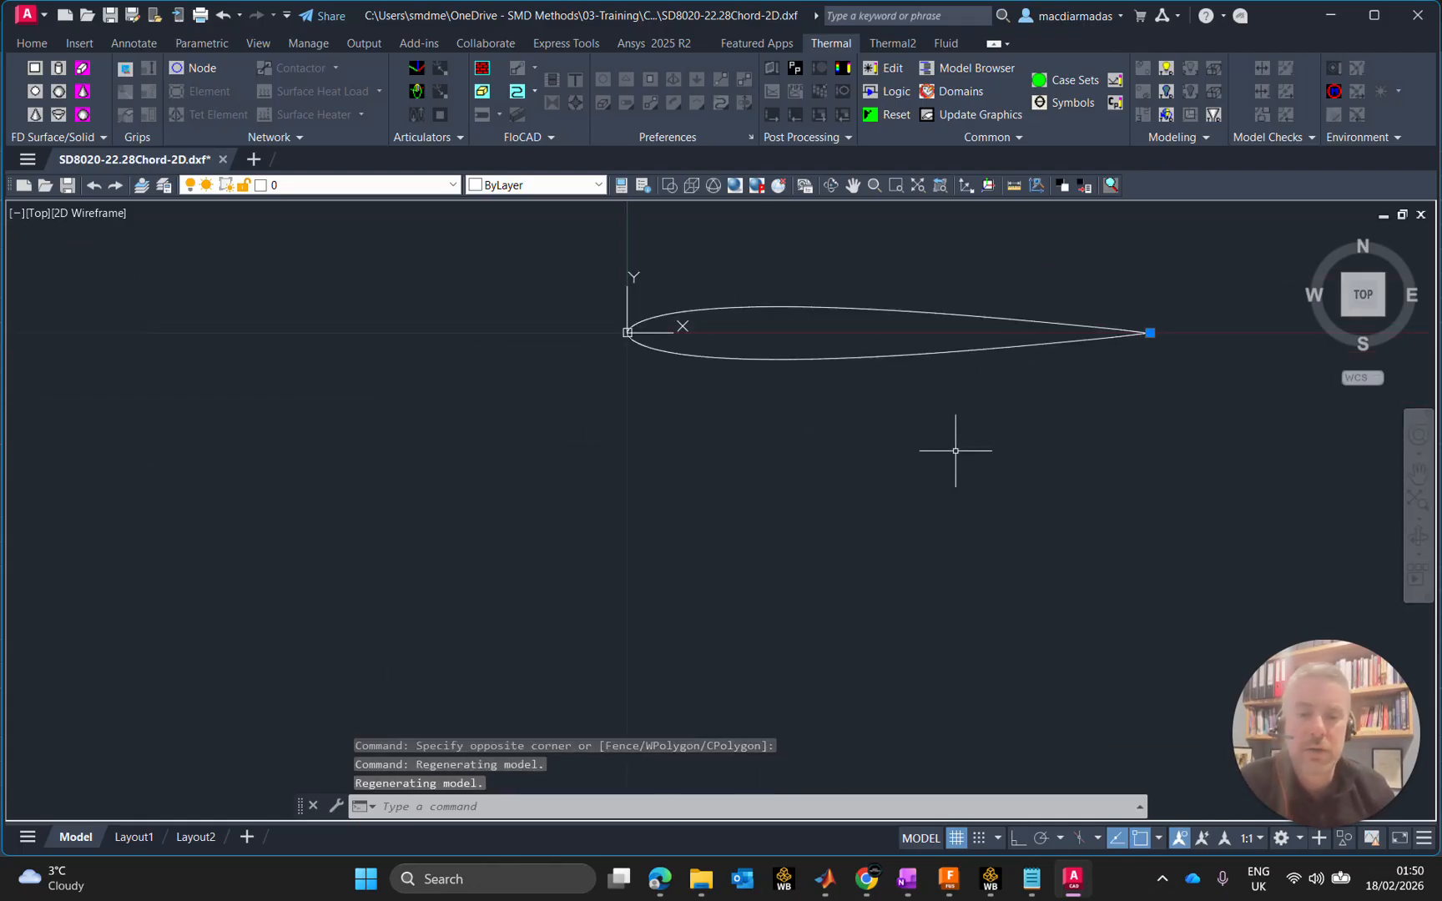
key(Escape)
key(Escape)
Step: Erase the six points around the airfoil's nose on the upper and lower curves, excluding the one at the origin
click(547, 268)
click(696, 379)
scroll(651, 334, down, 3)
scroll(621, 316, up, 6)
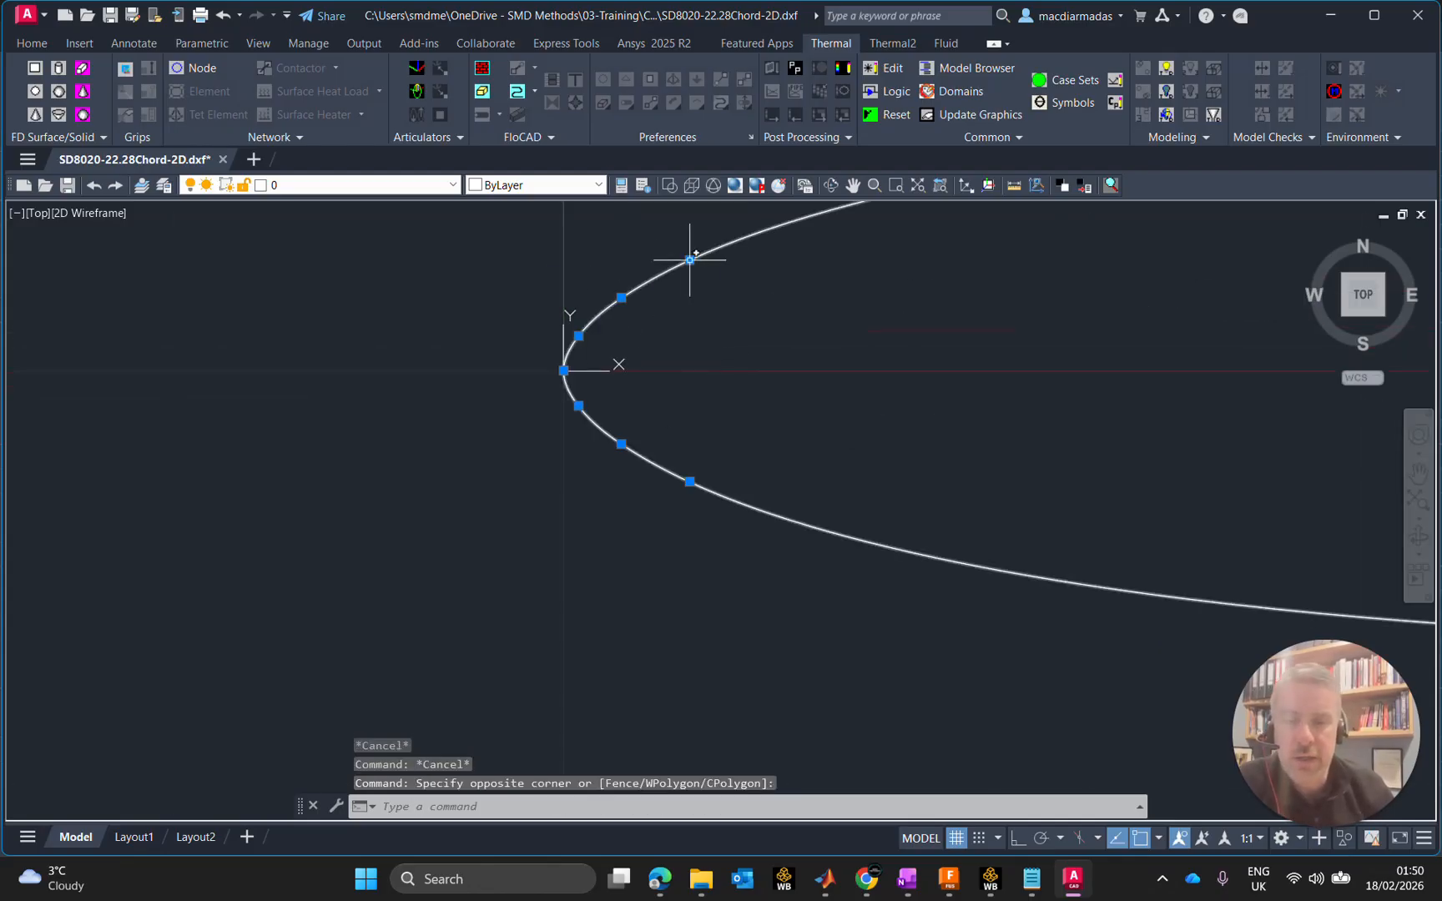
key(Escape)
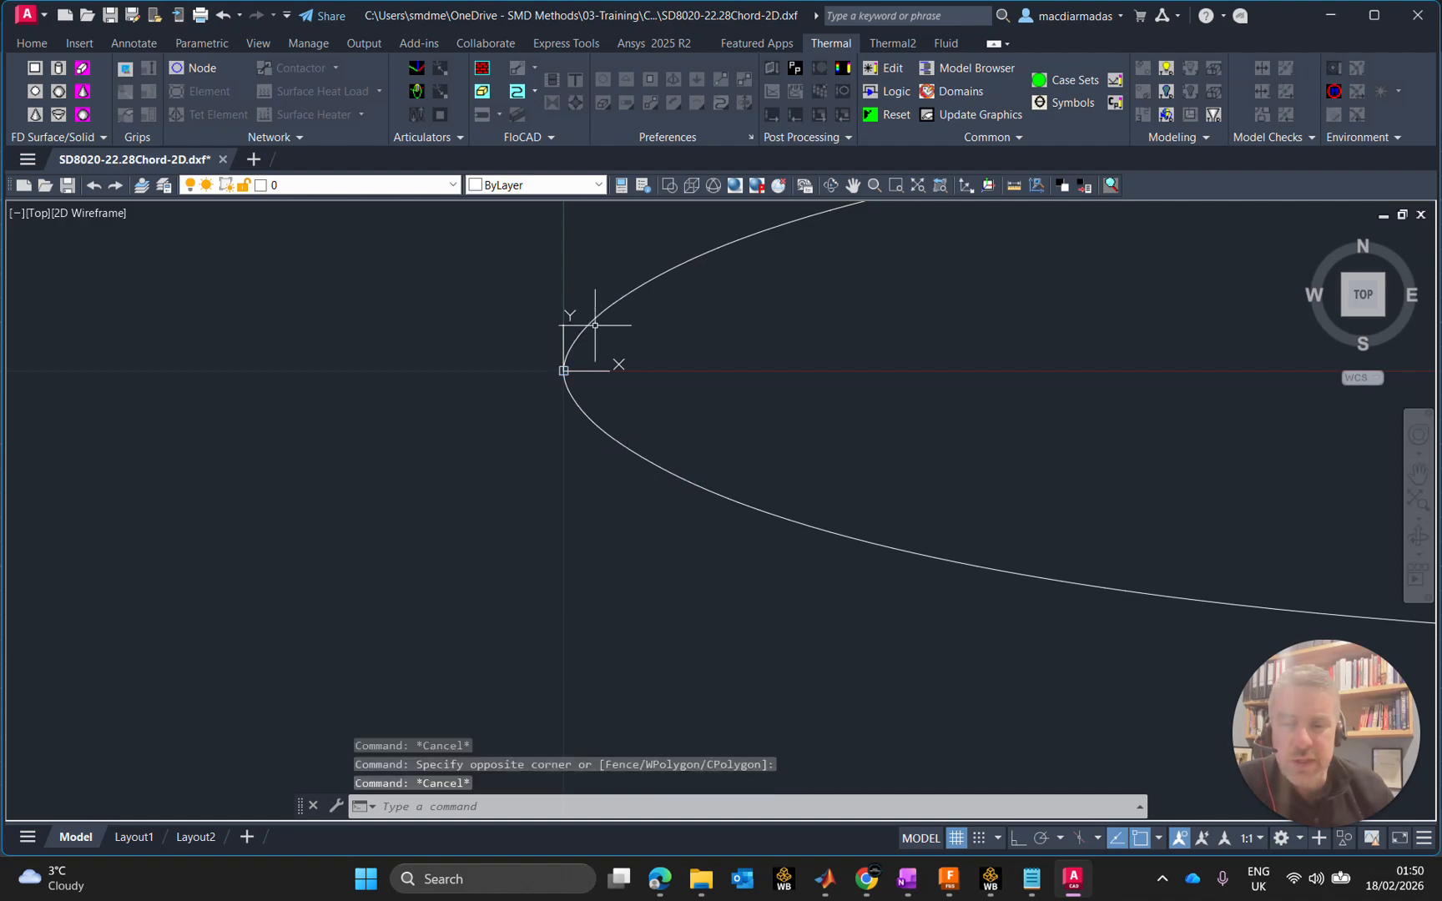
click(570, 251)
click(786, 531)
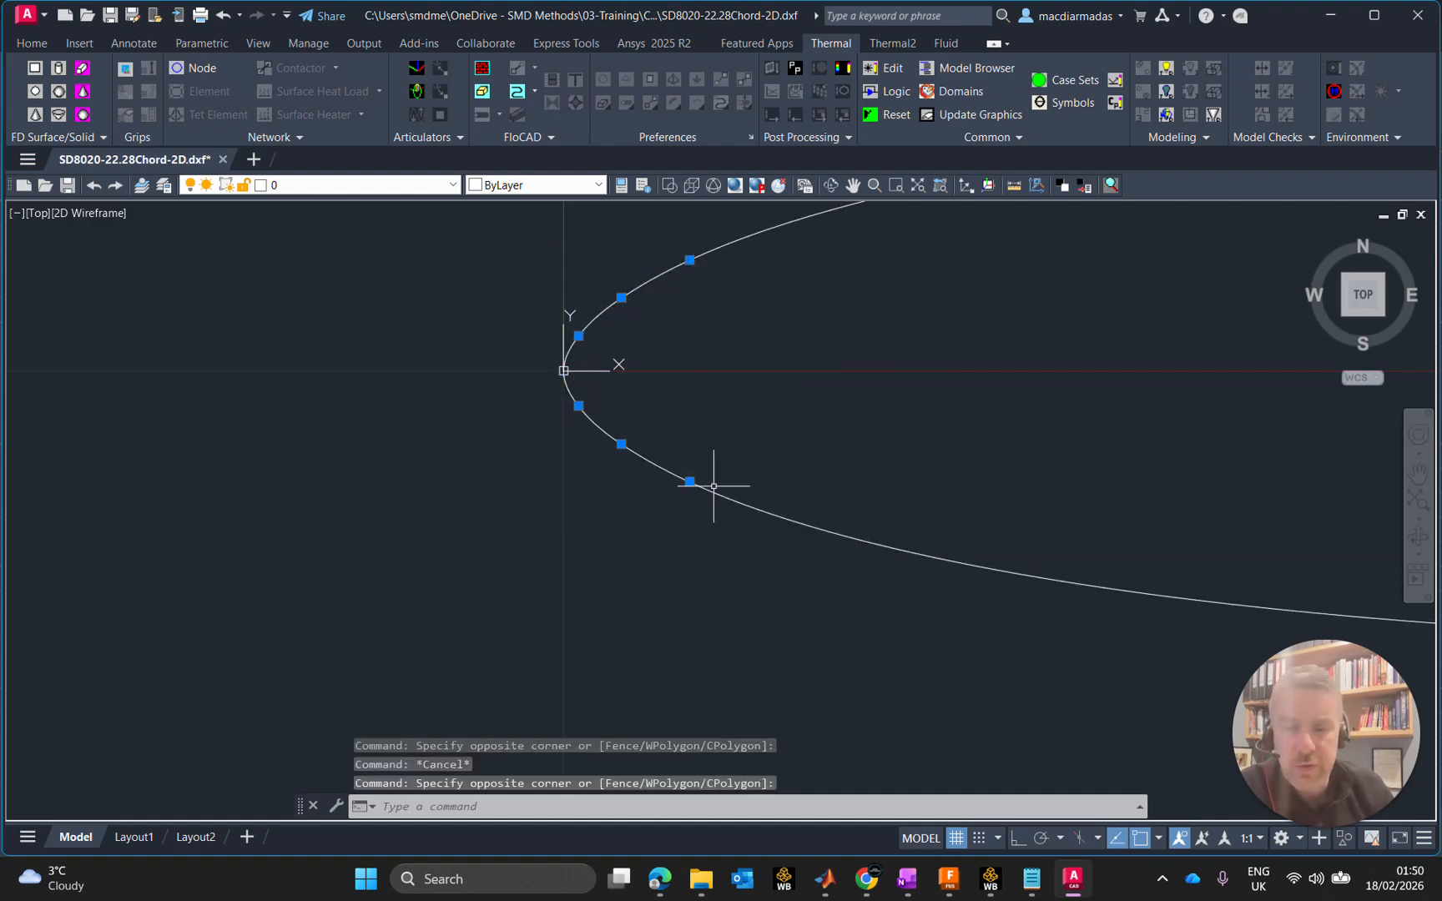
key(Delete)
Step: Select the point at the leading-edge origin and examine it up close
click(521, 315)
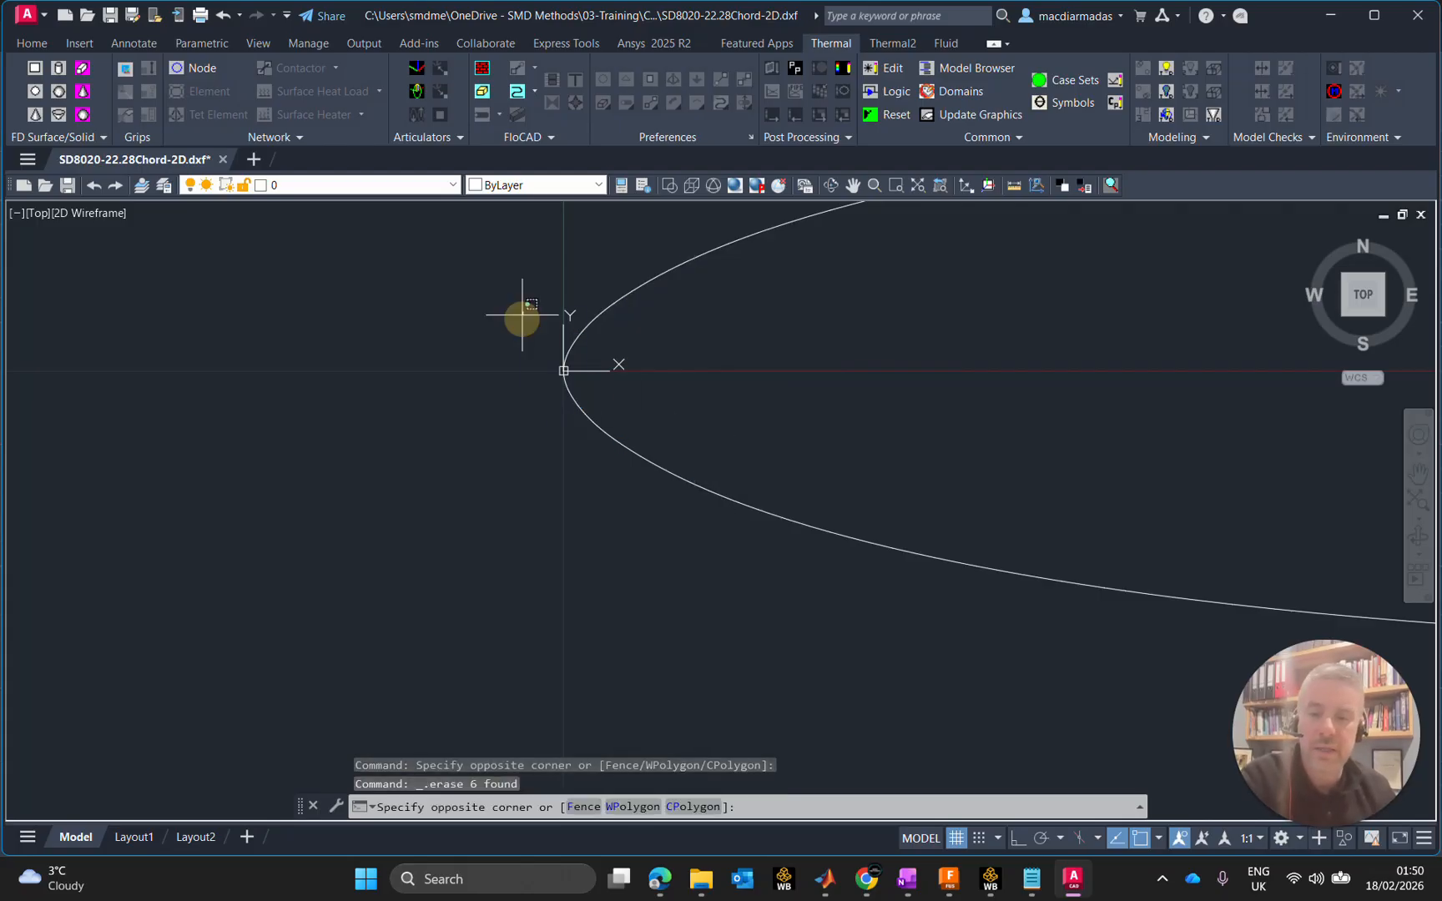
click(573, 391)
scroll(566, 370, up, 5)
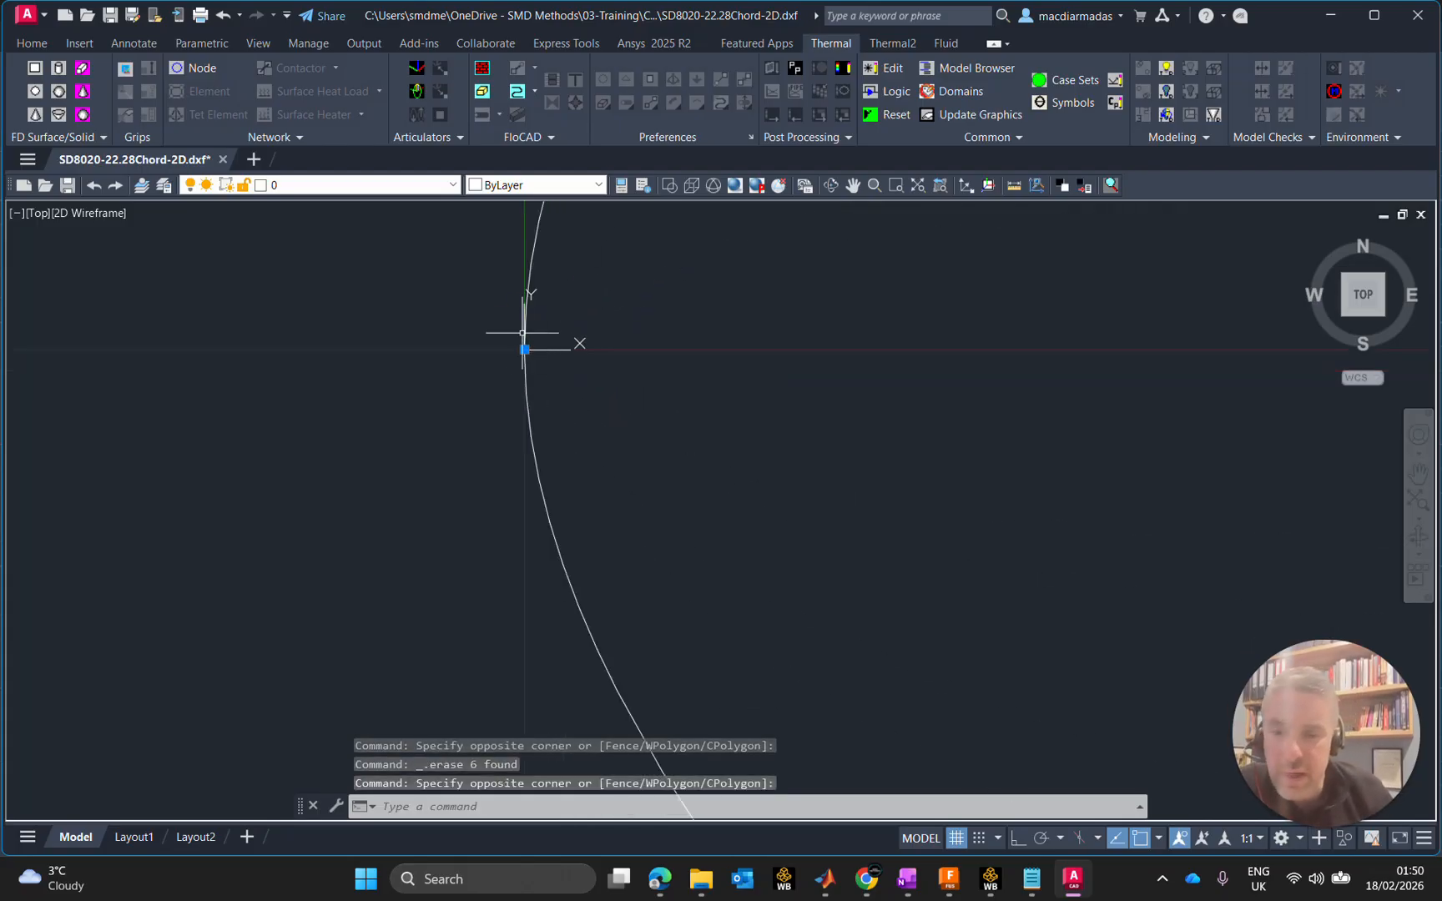
Step: Check the airfoil outline from its leading edge out to its full extents, clear the selection and save the drawing
scroll(671, 359, down, 5)
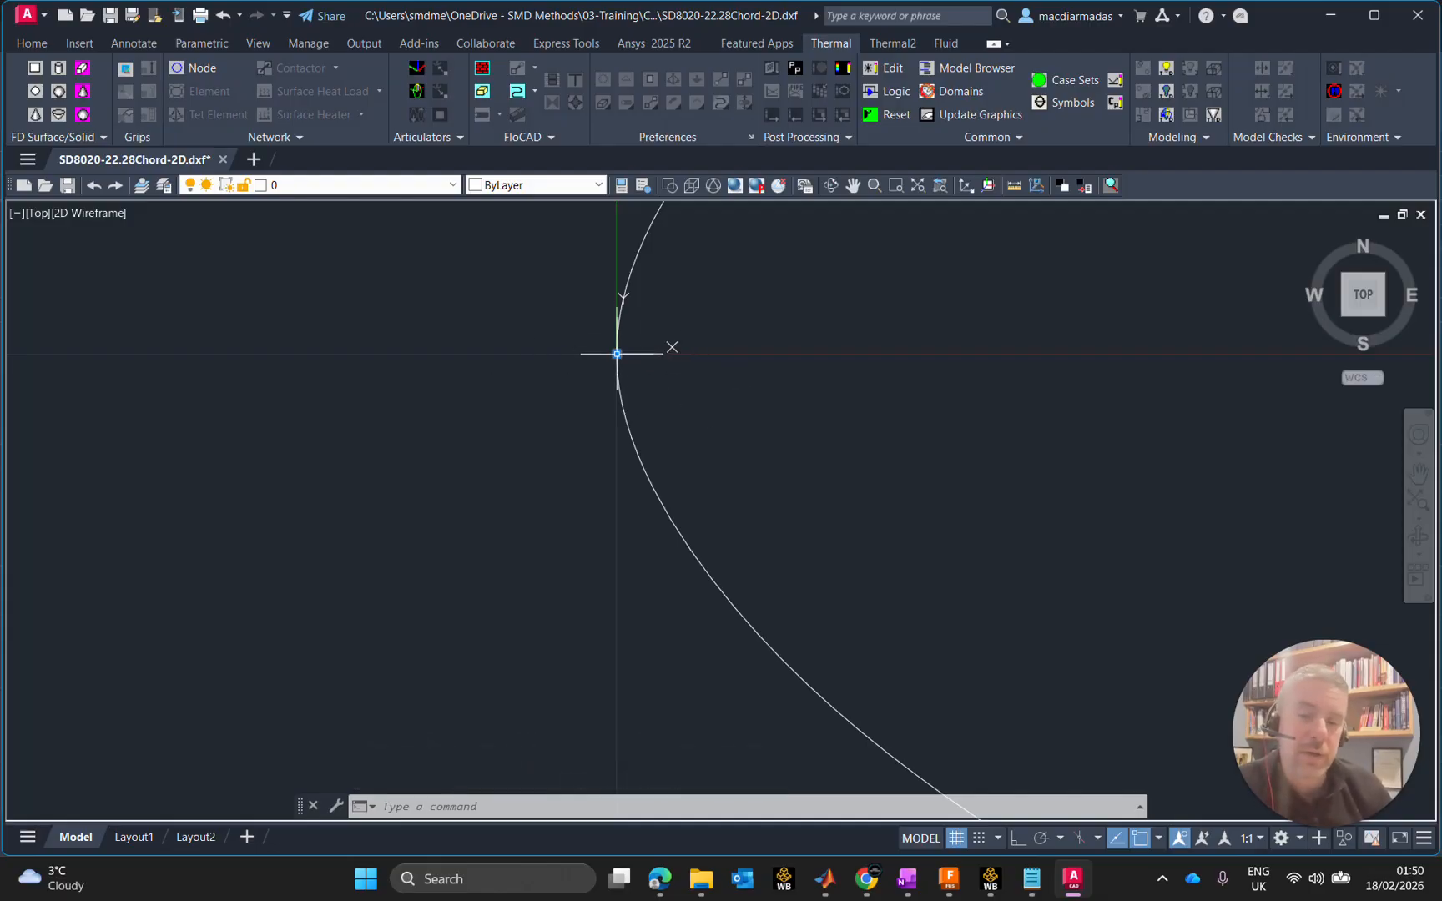
key(Escape)
key(Escape)
scroll(871, 442, up, 2)
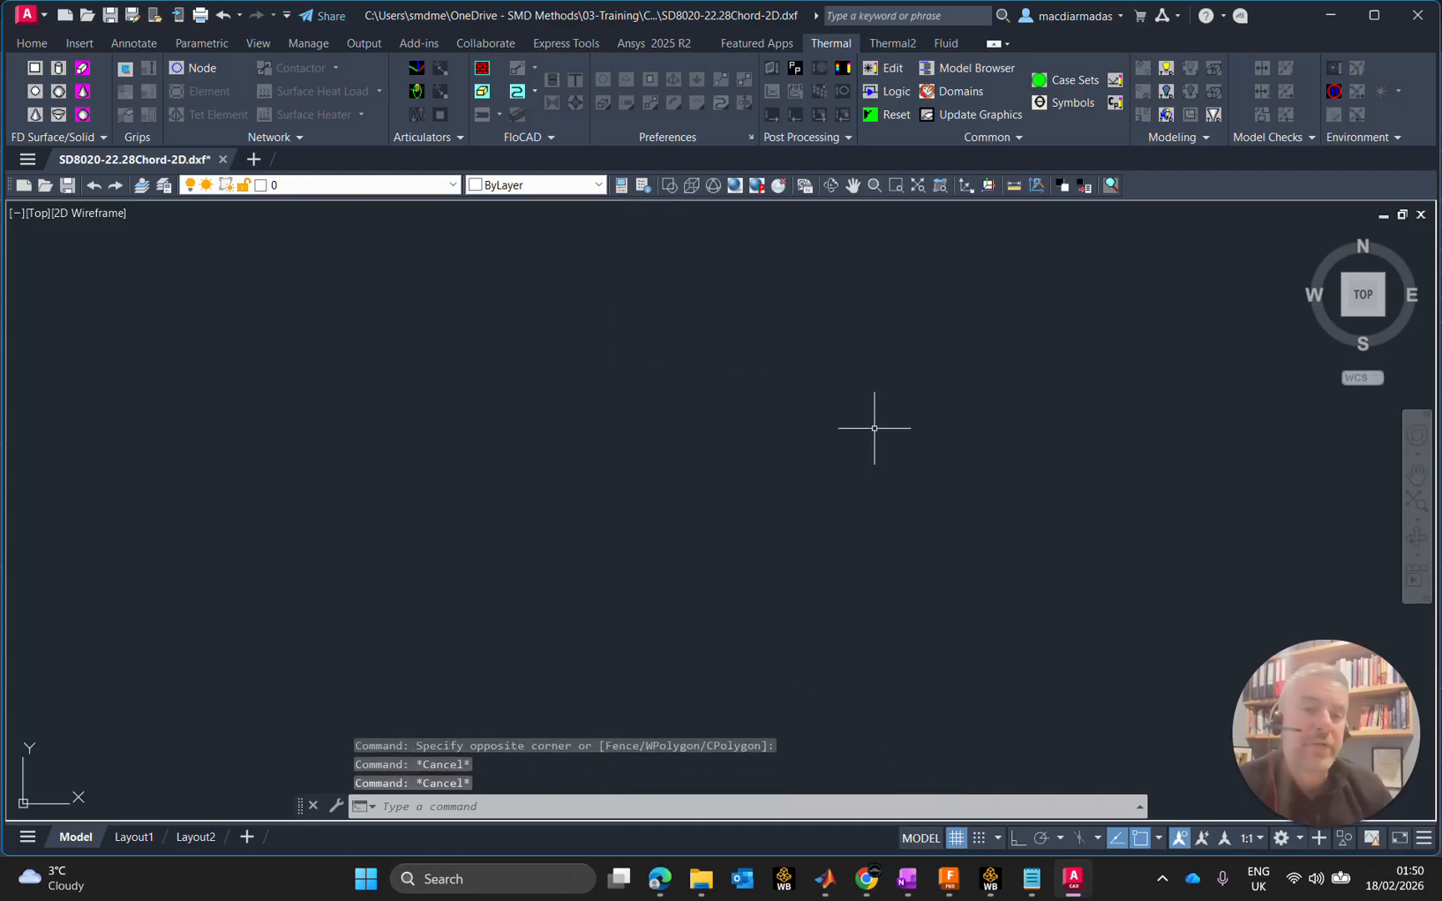
scroll(888, 423, down, 12)
middle_click(1037, 402)
middle_click(1038, 403)
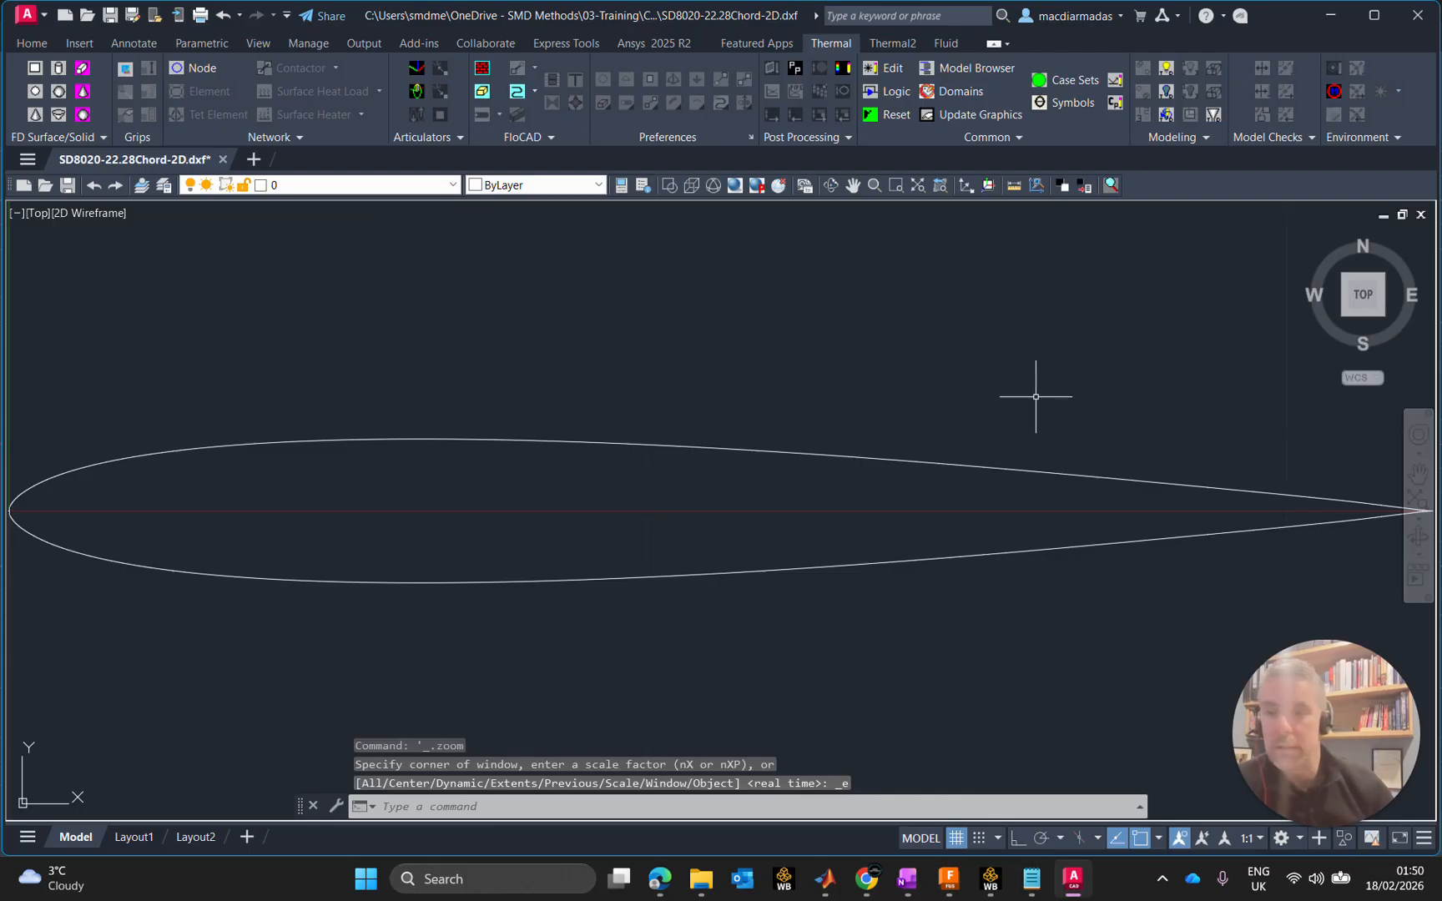
click(110, 15)
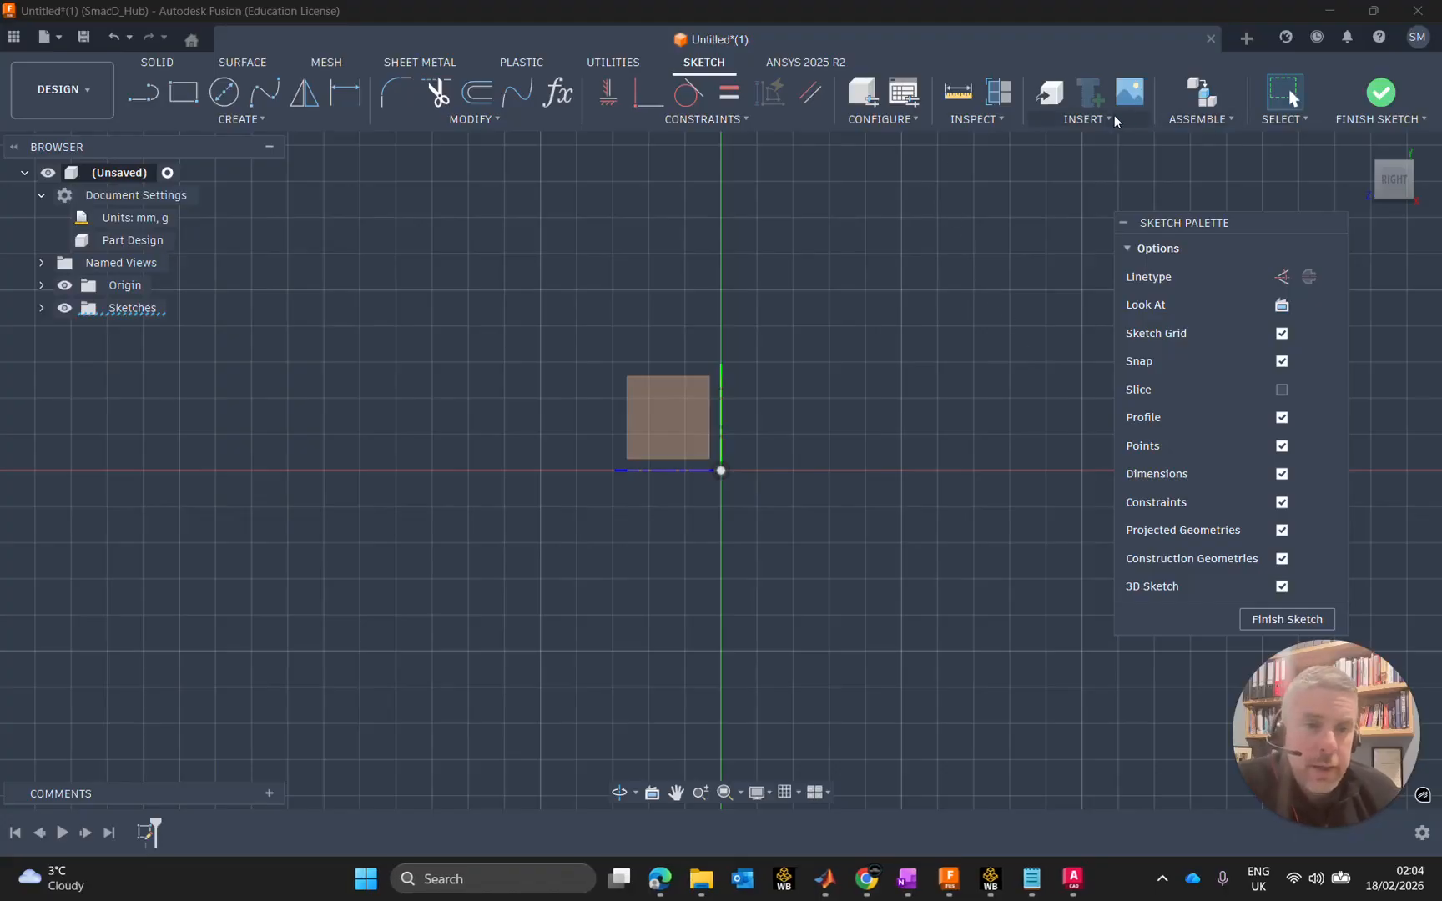
Step: In Autodesk Fusion, load SD8020-22.28Chord-2D.dxf into the active sketch with Insert DXF, in millimetres as a single sketch
click(1113, 118)
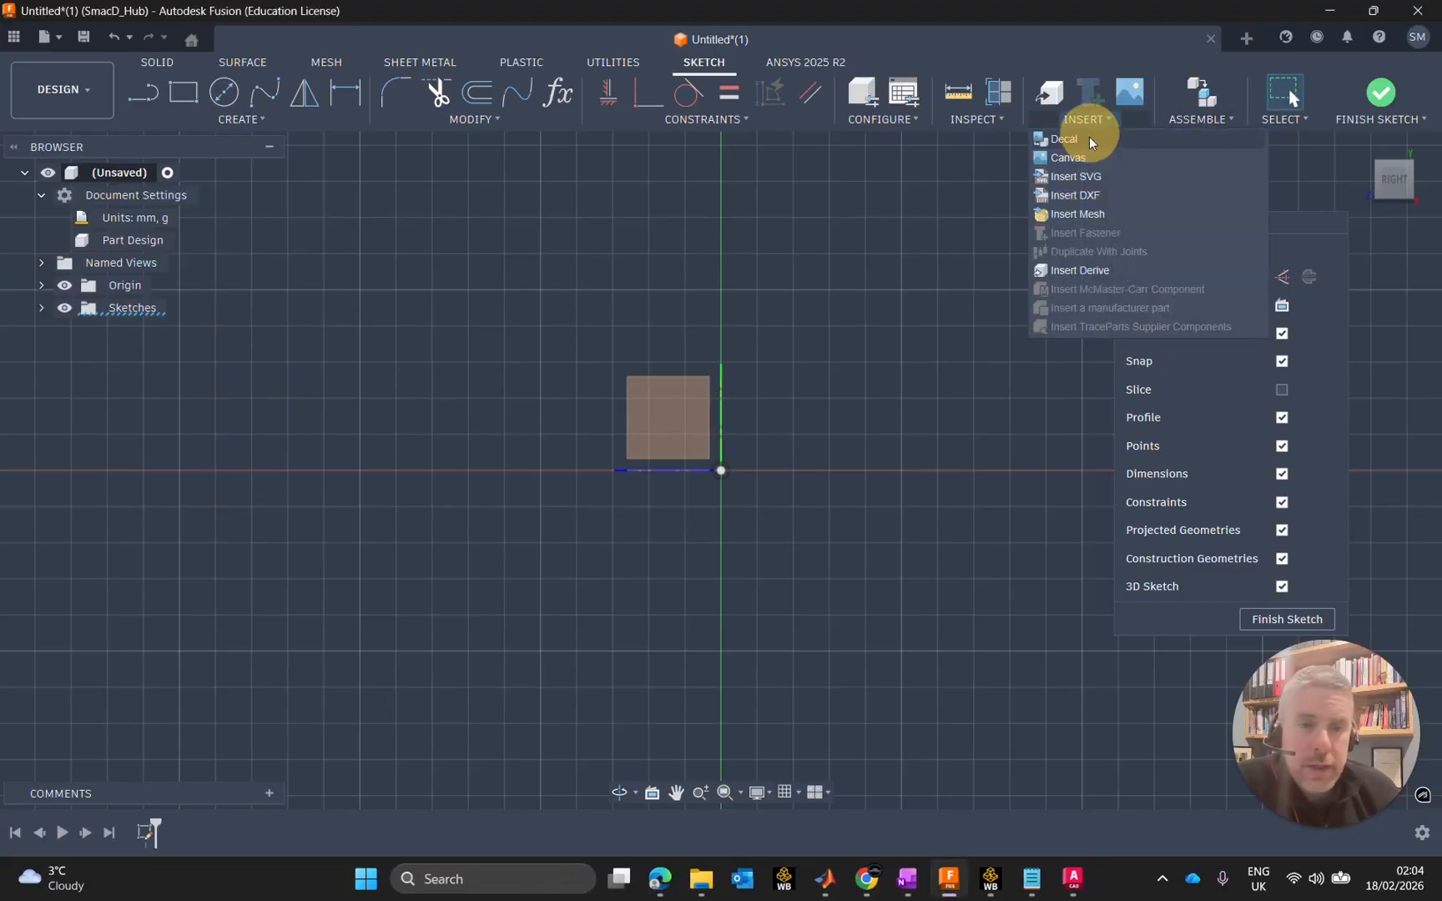
click(1119, 194)
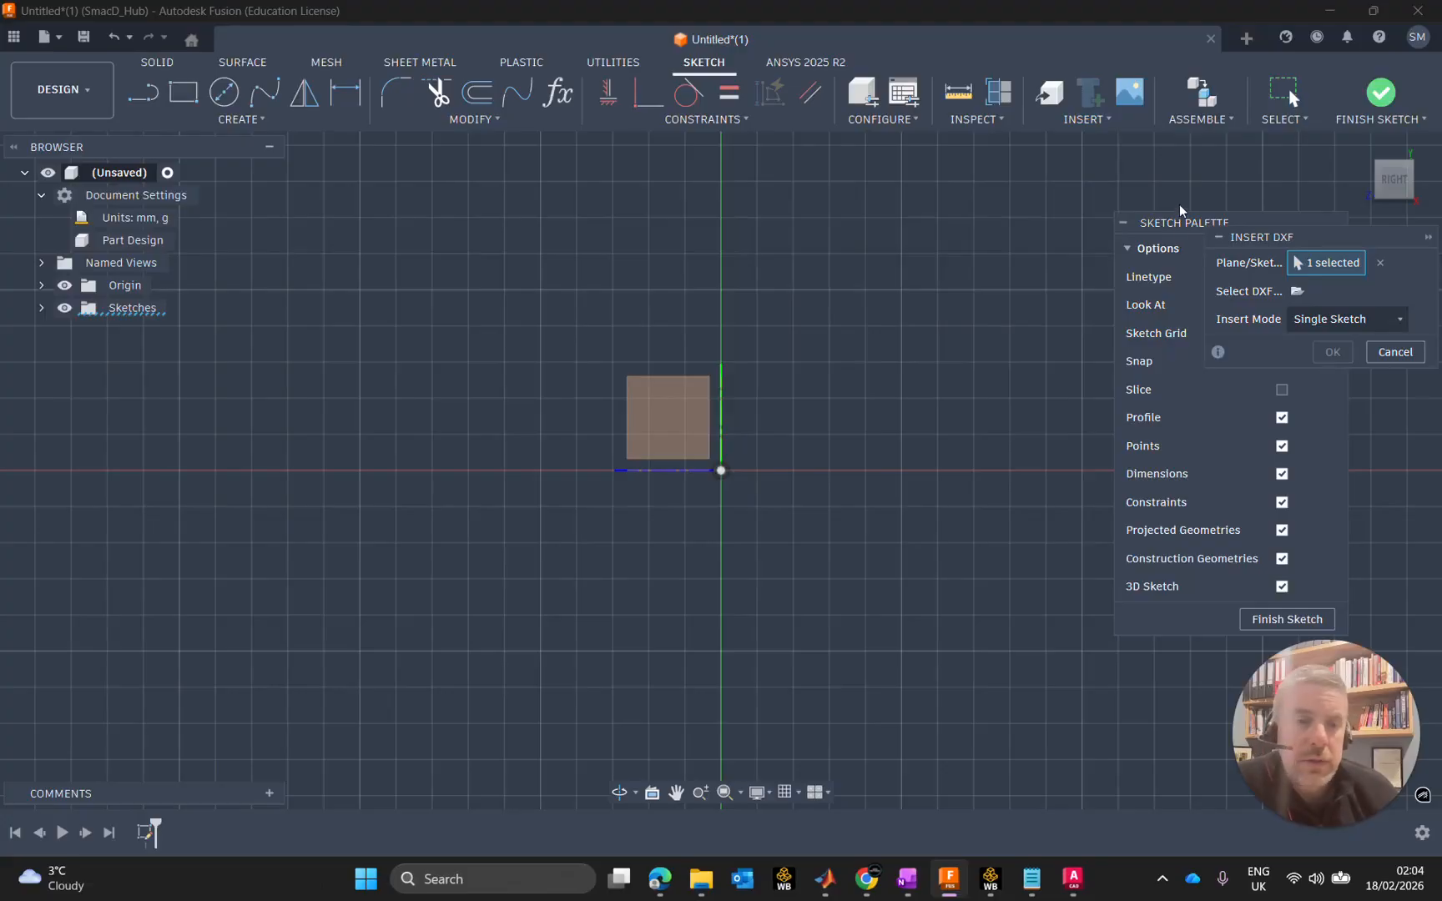
click(1297, 290)
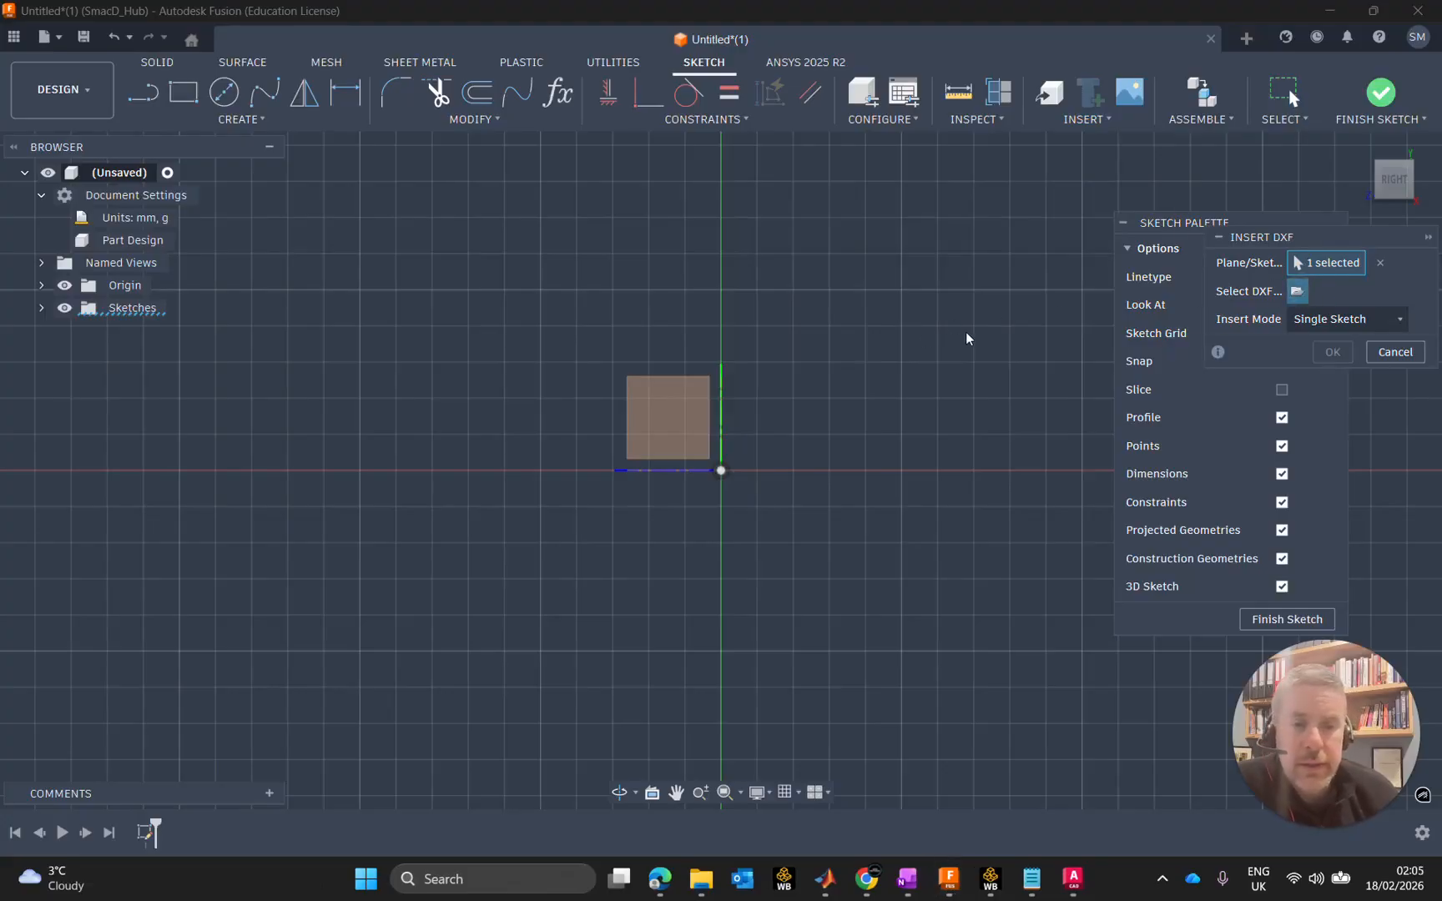
click(501, 623)
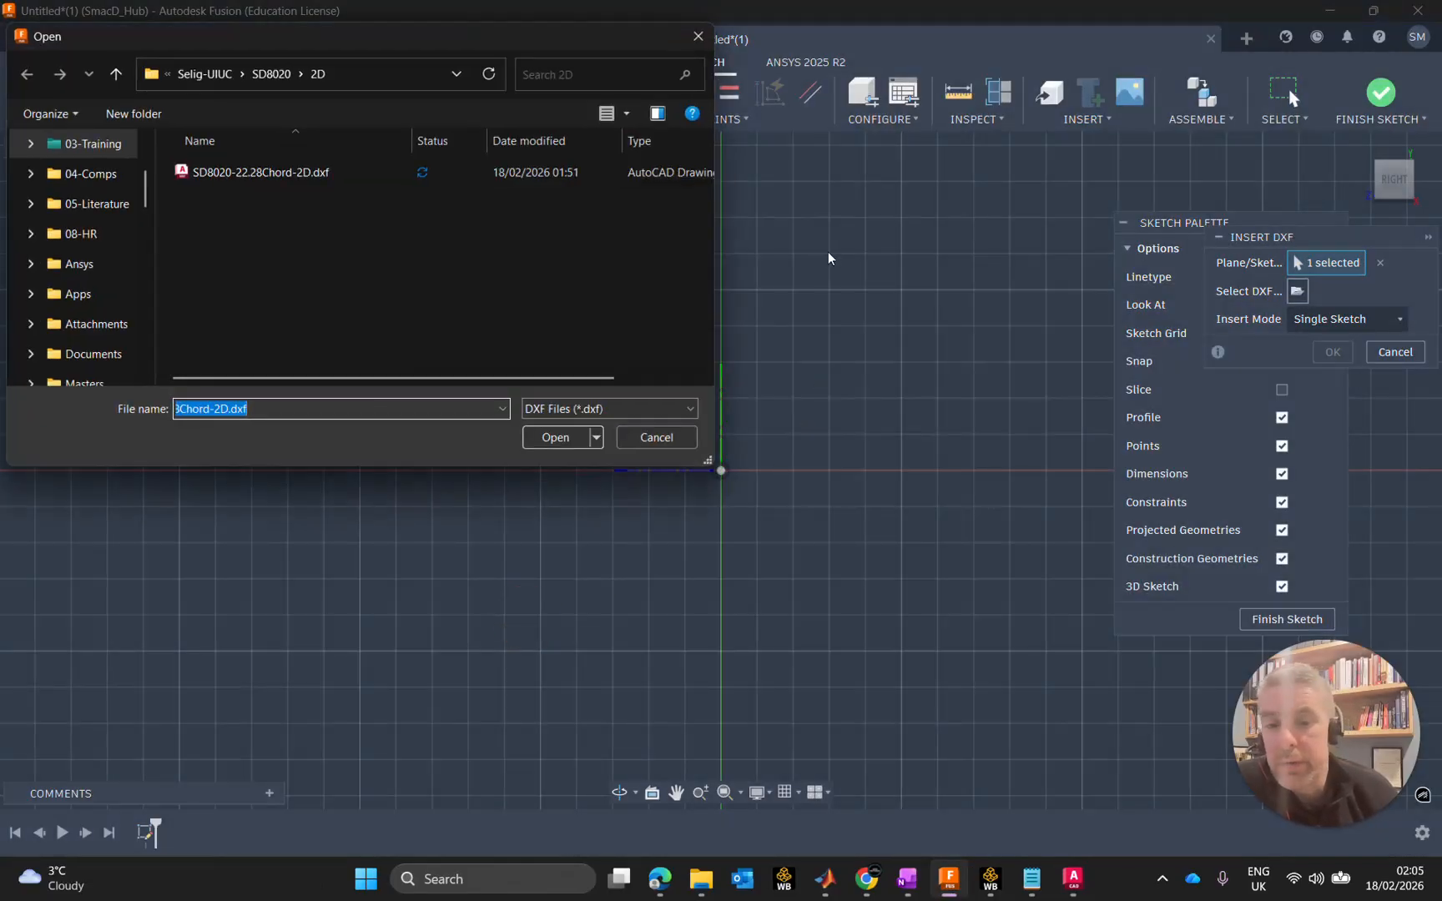
click(300, 184)
click(372, 185)
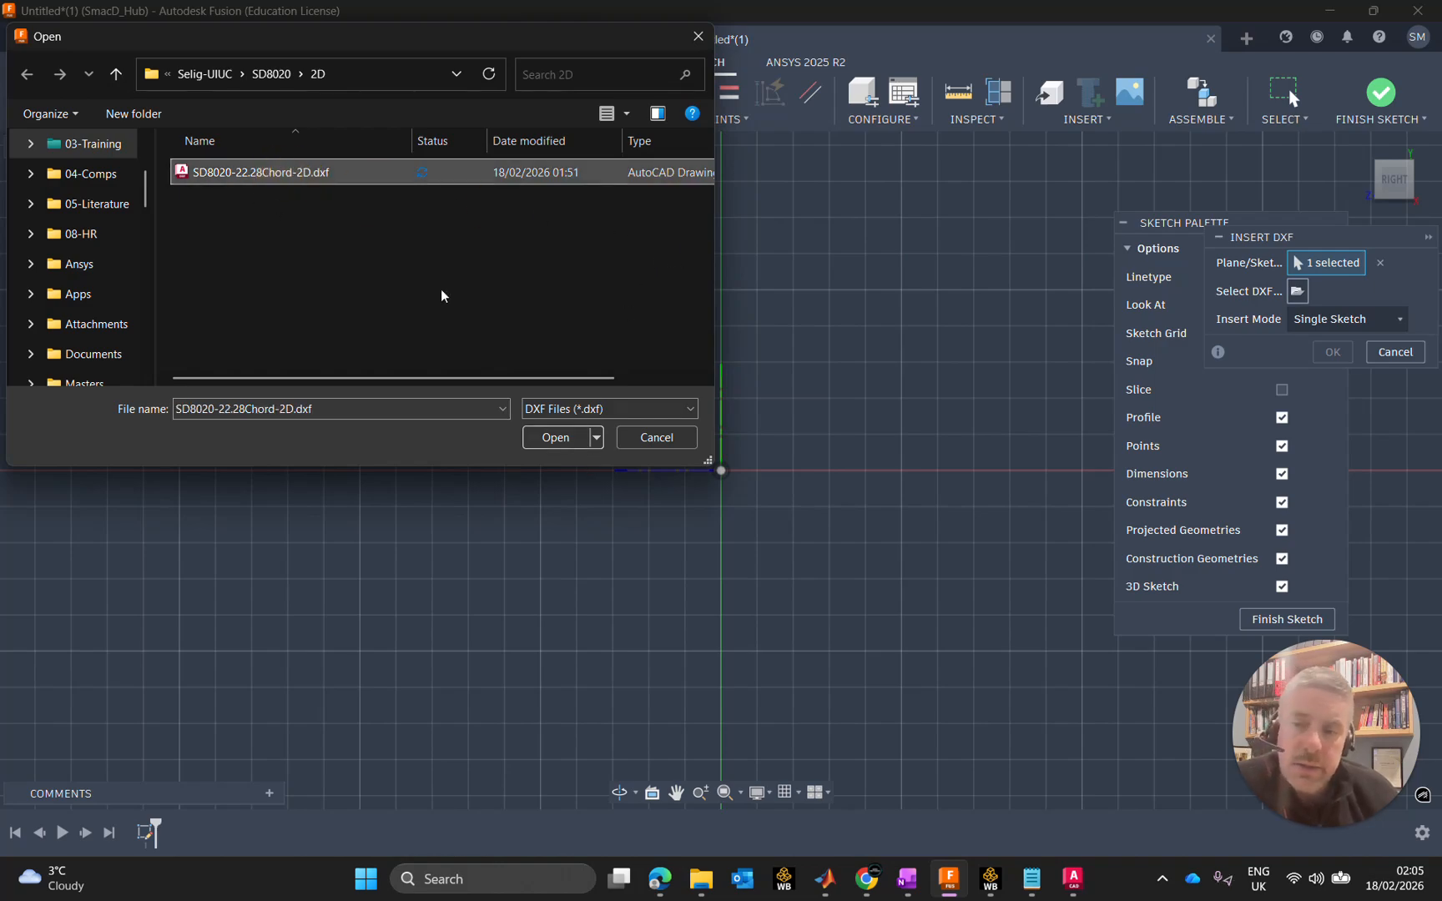
click(557, 436)
scroll(894, 442, down, 3)
mouse_move(944, 450)
middle_down()
mouse_move(580, 393)
mouse_move(532, 401)
middle_up()
scroll(761, 442, down, 1)
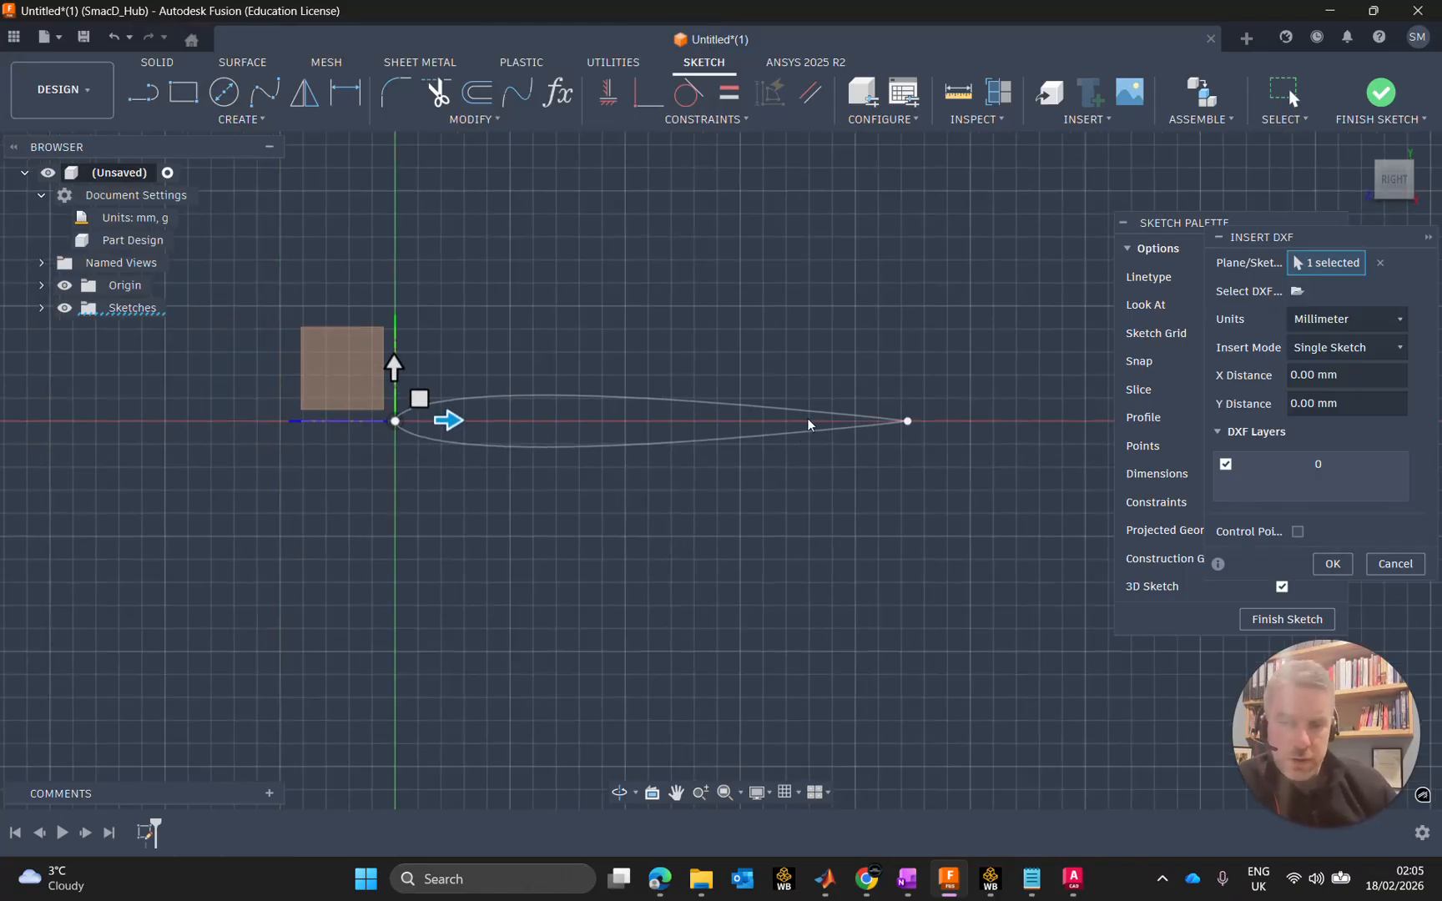
scroll(396, 420, up, 2)
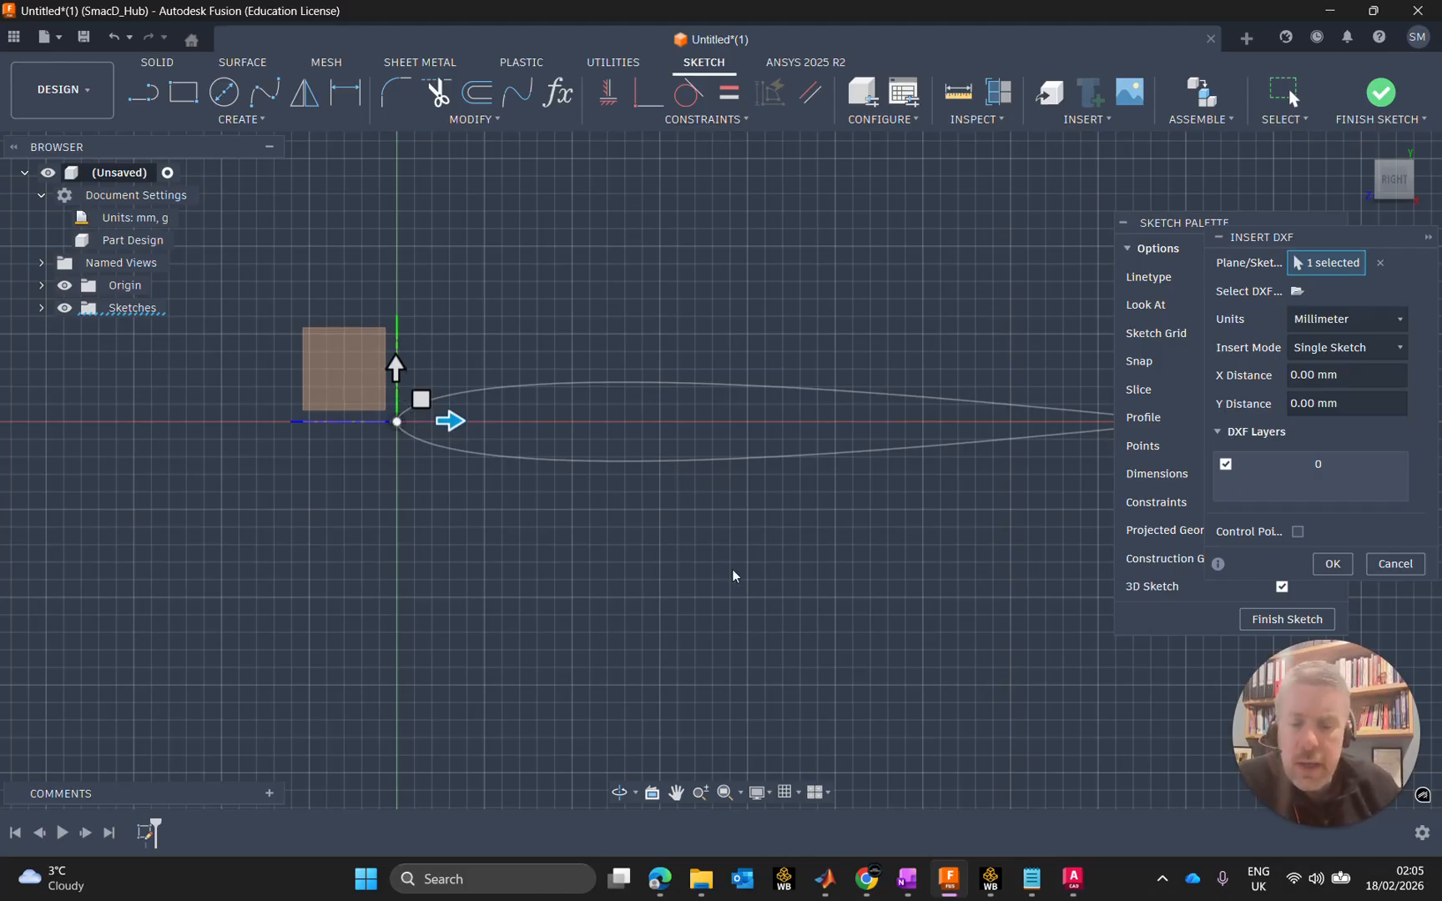
Step: Switch to the browser and review the front wing clear airspace illustrations in the STEM Racing technical regulations
click(867, 890)
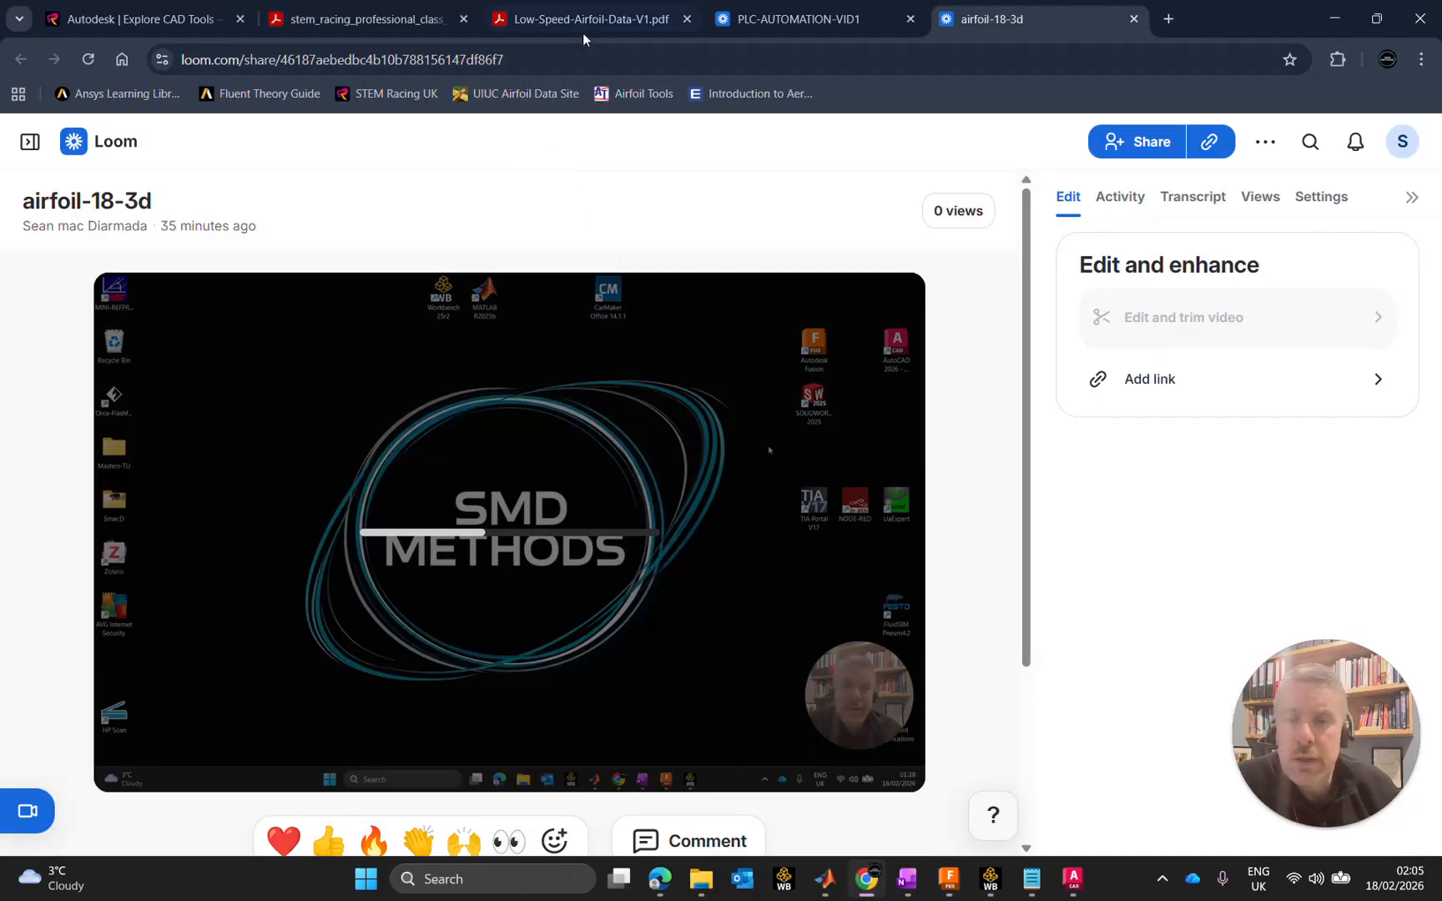
click(582, 20)
click(266, 17)
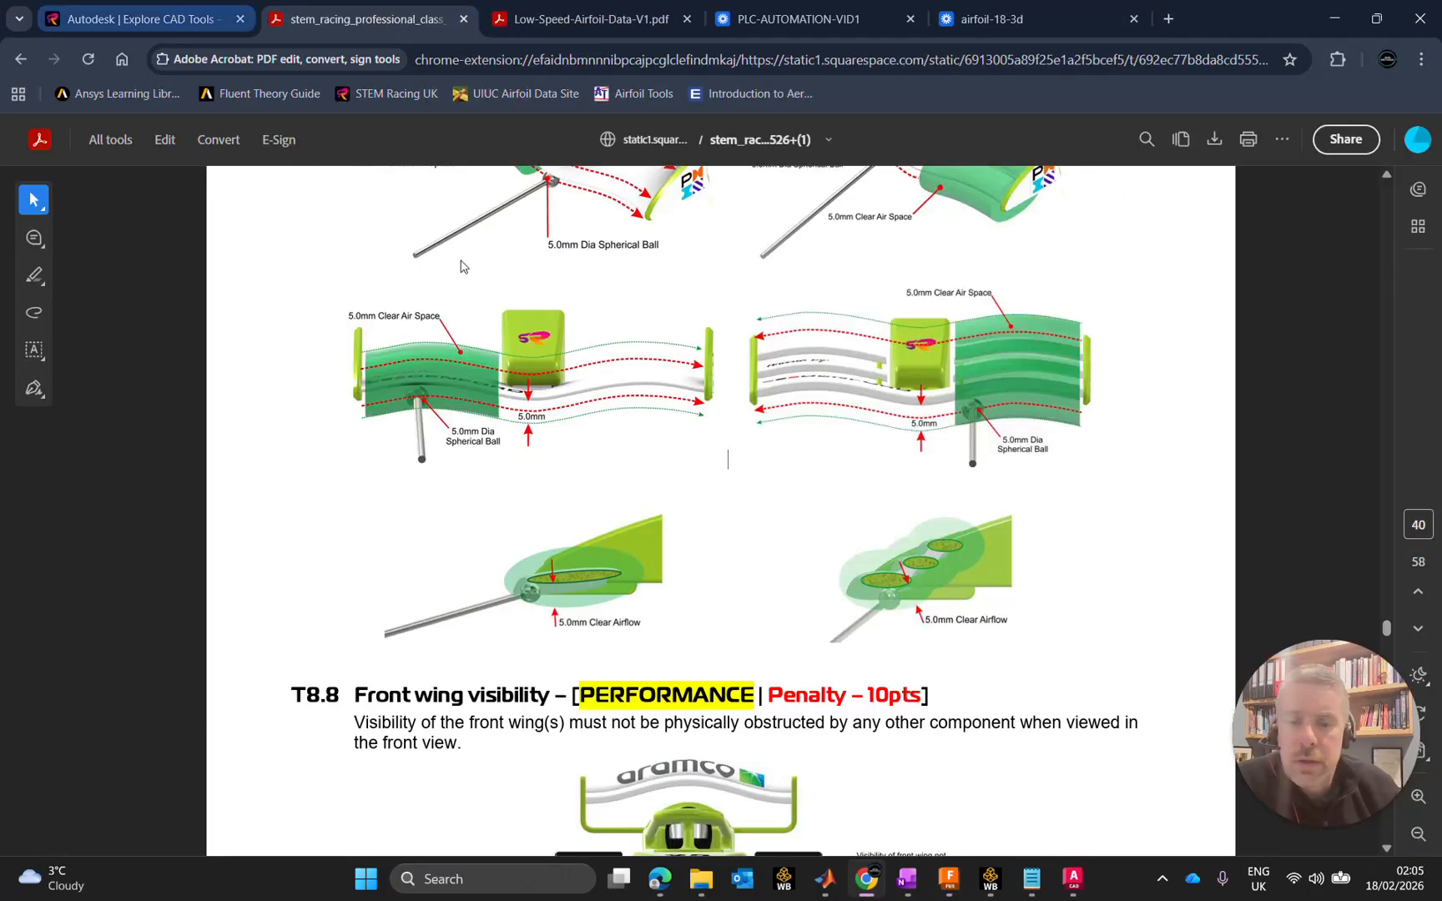
scroll(829, 515, up, 2)
scroll(829, 515, down, 3)
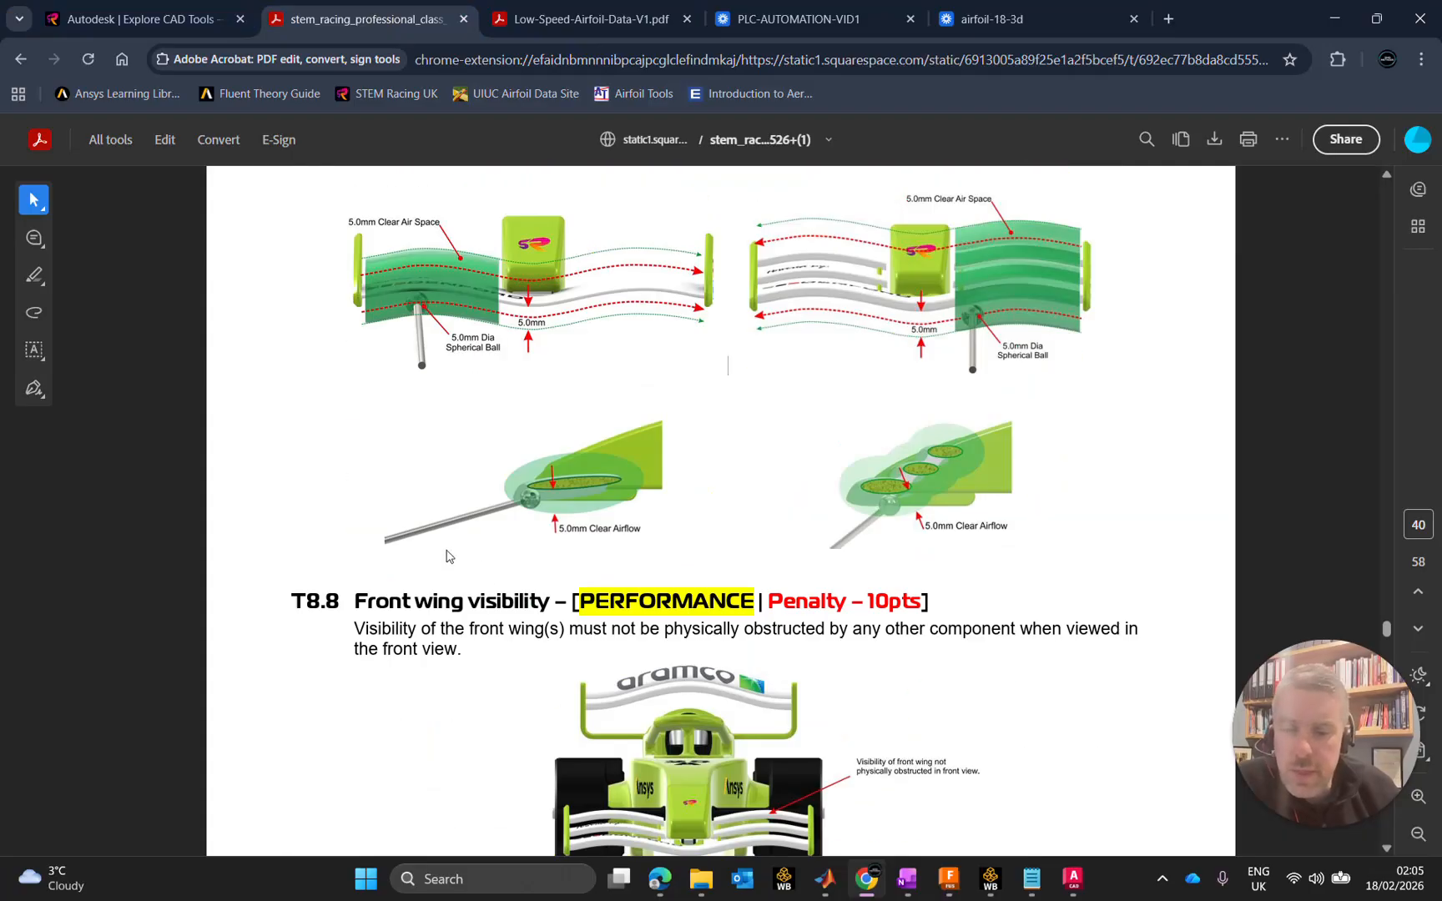
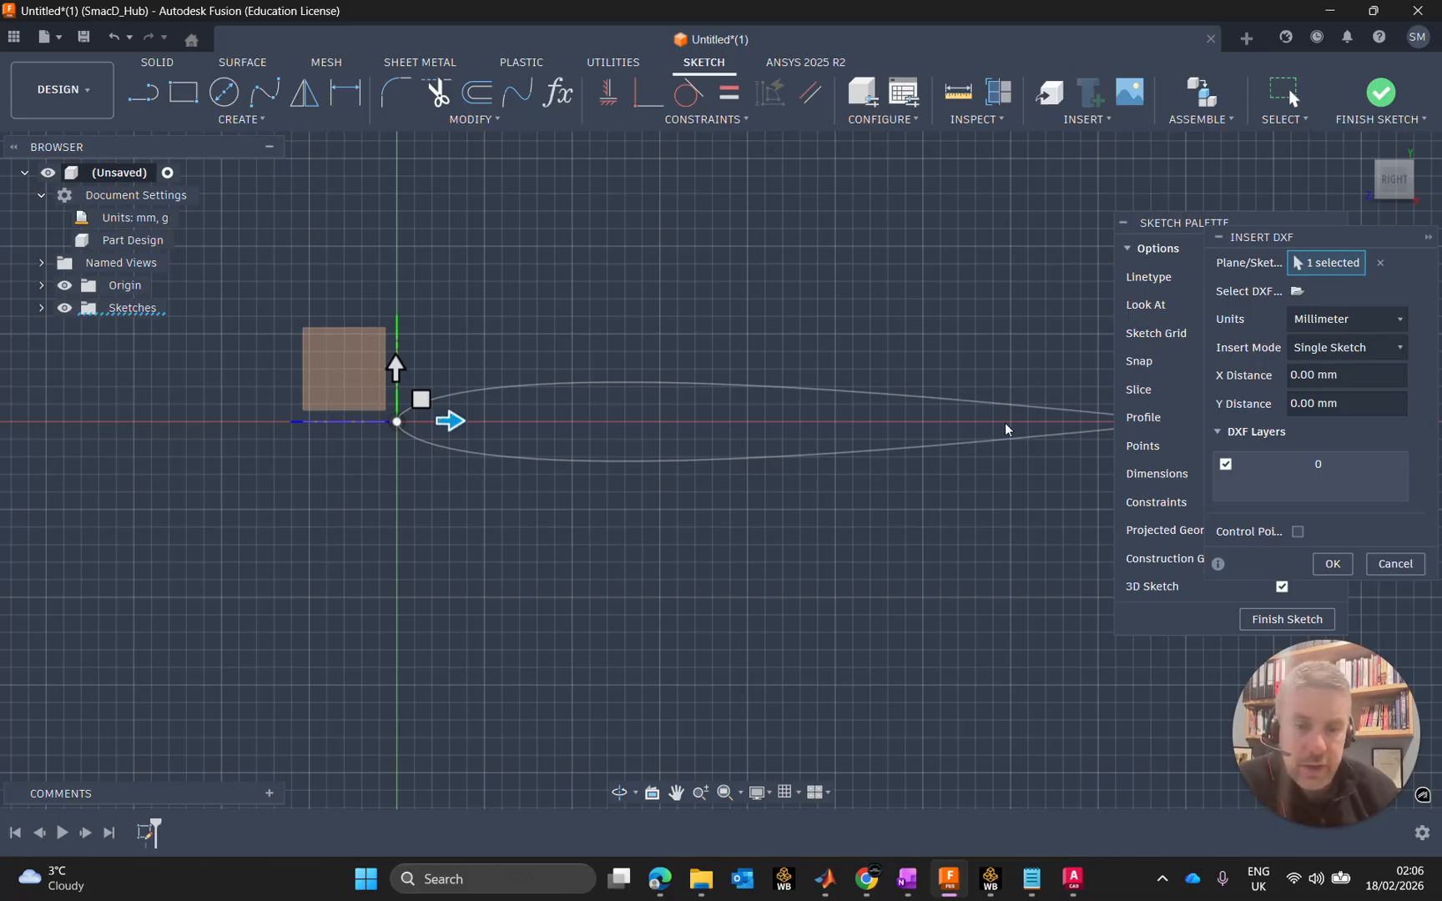
Step: In Fusion, offset the inserted airfoil 8 mm in Y above the origin, complete the insertion and finish the sketch
middle_drag(1006, 430, 880, 423)
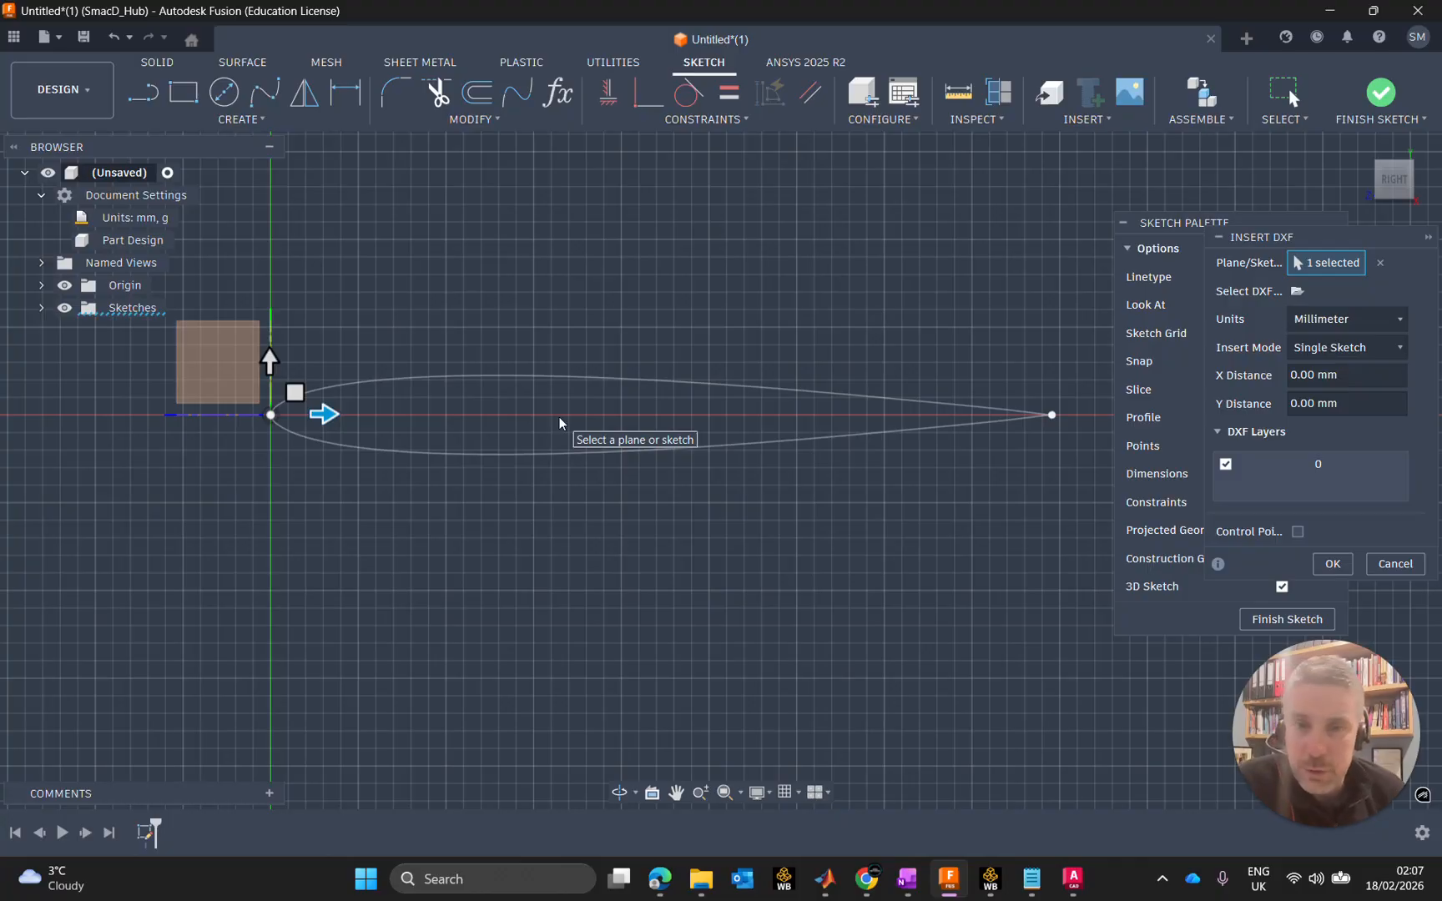
drag(270, 361, 270, 199)
middle_drag(316, 345, 429, 530)
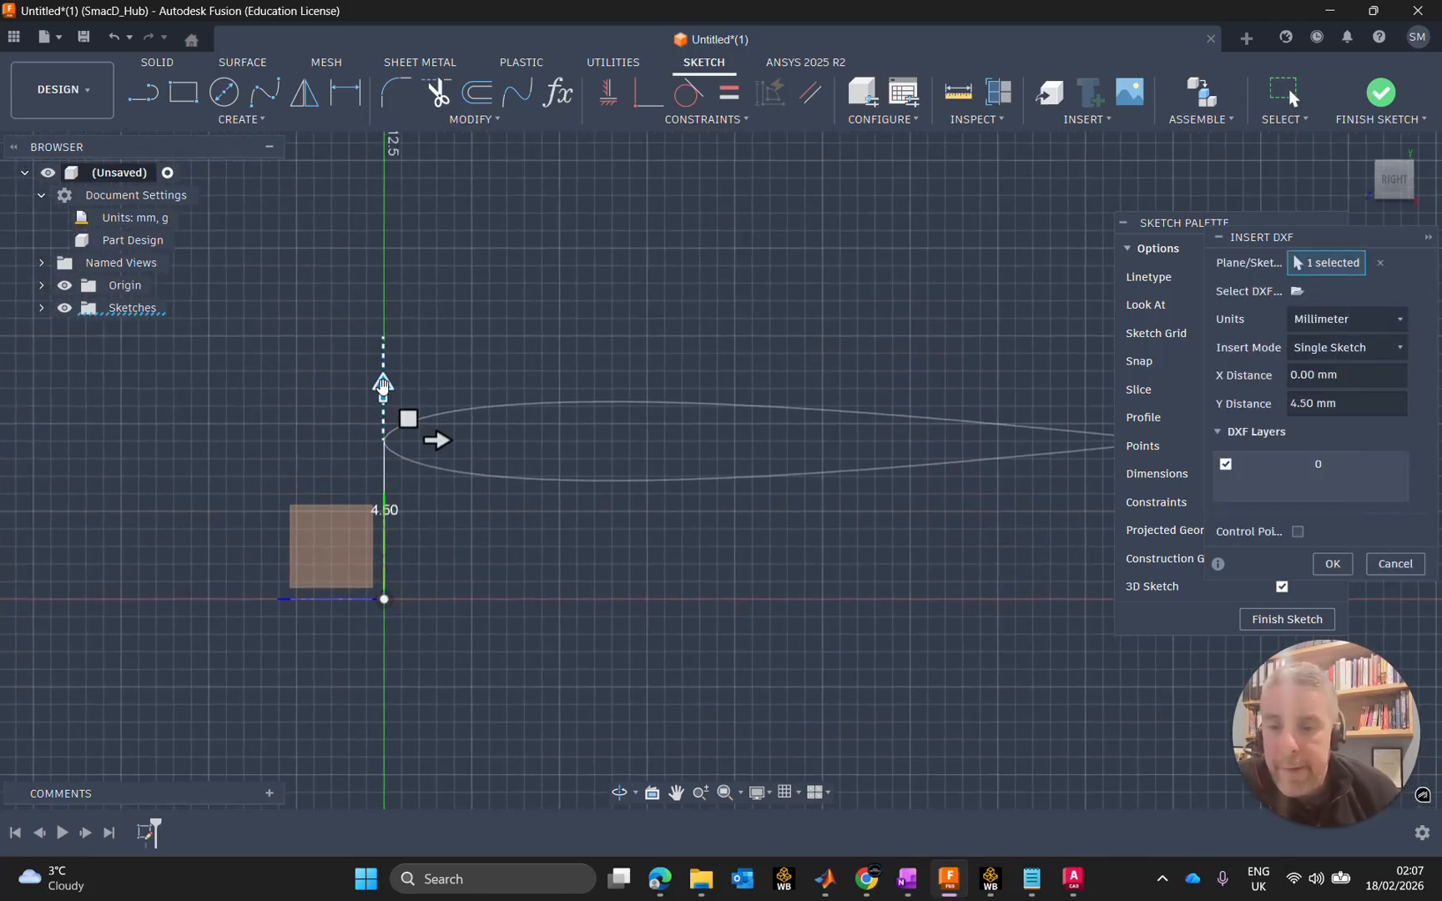
drag(390, 396, 394, 265)
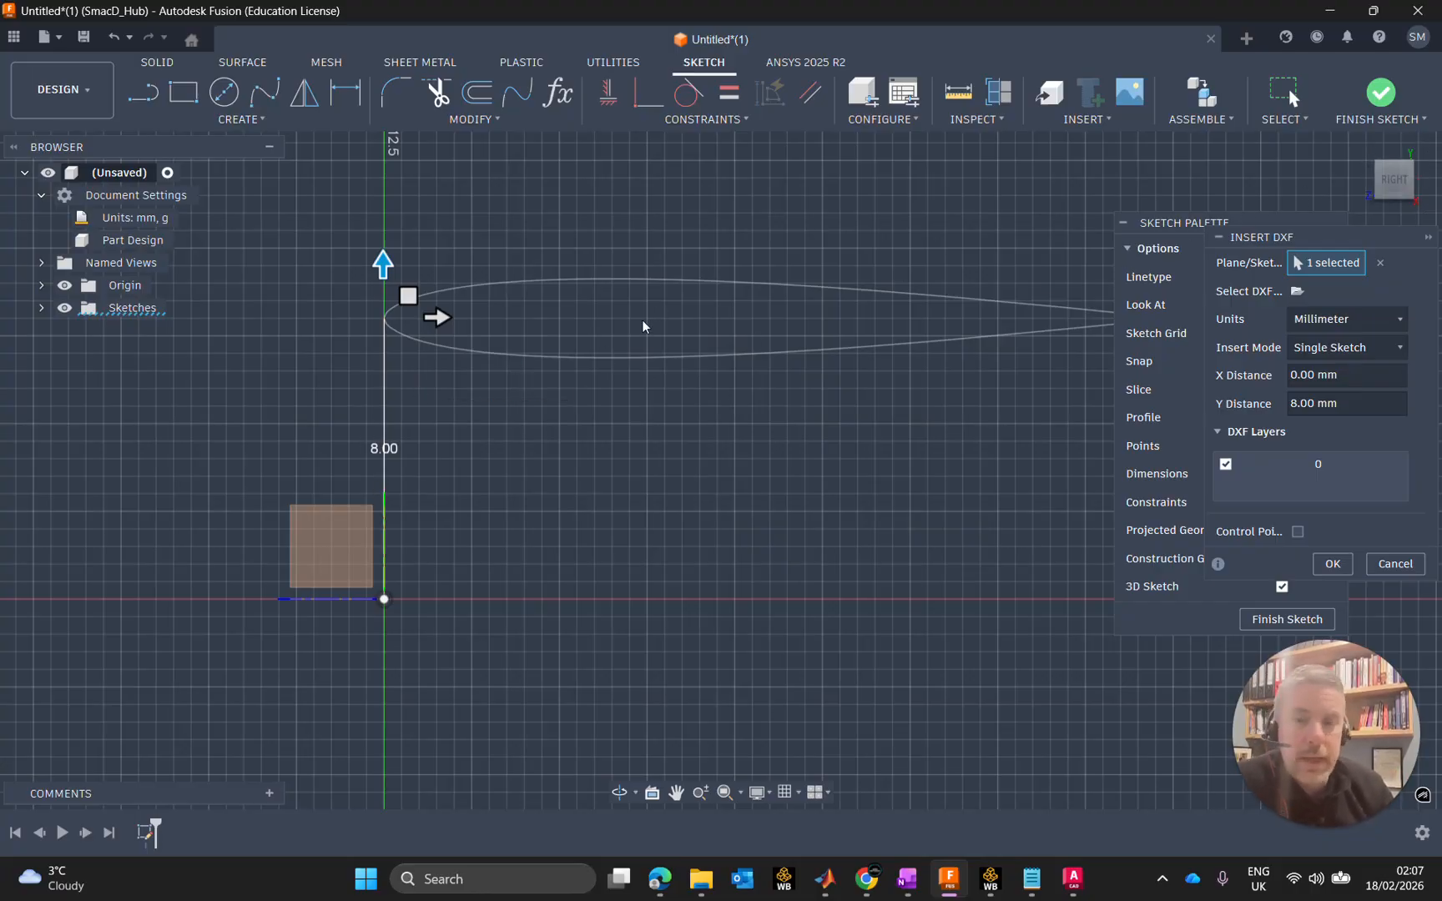
click(1399, 186)
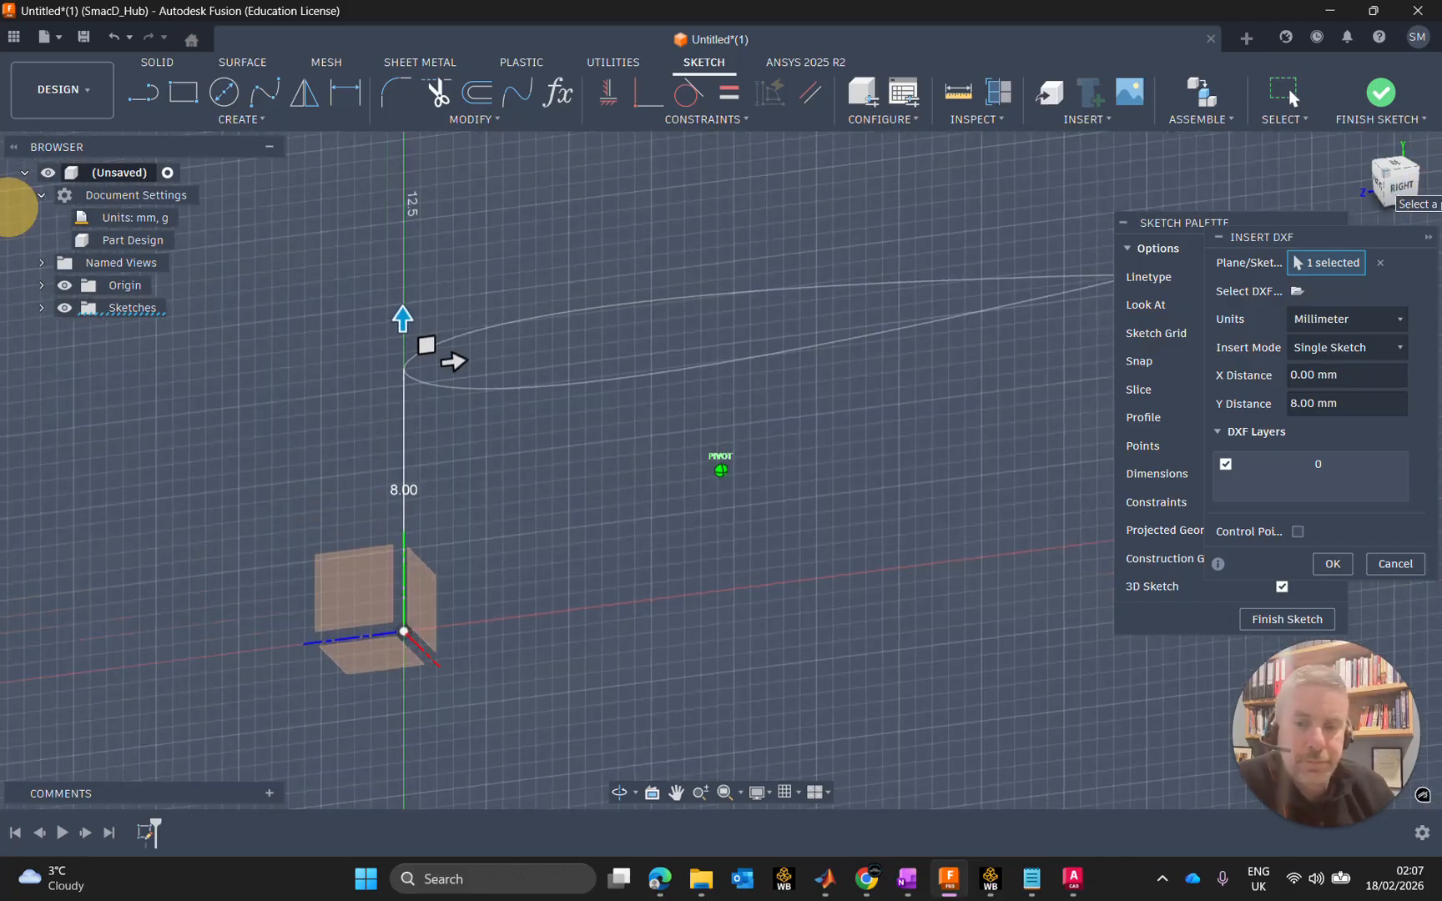
click(1374, 86)
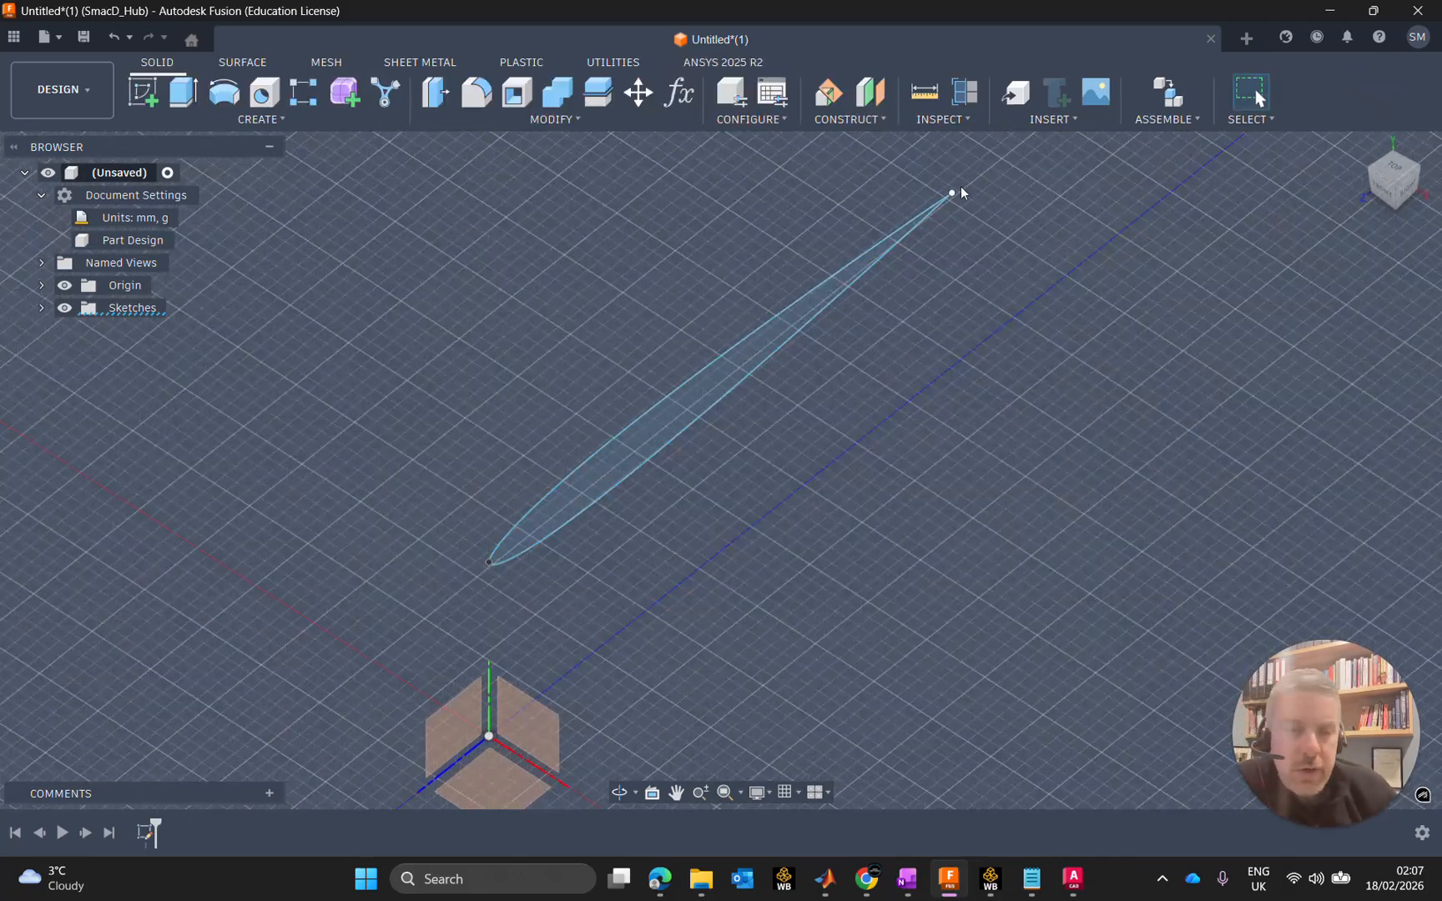
Step: Inspect the airfoil profile's trailing edge and leading edge up close for a closed outline, and view it from the side
scroll(956, 193, up, 5)
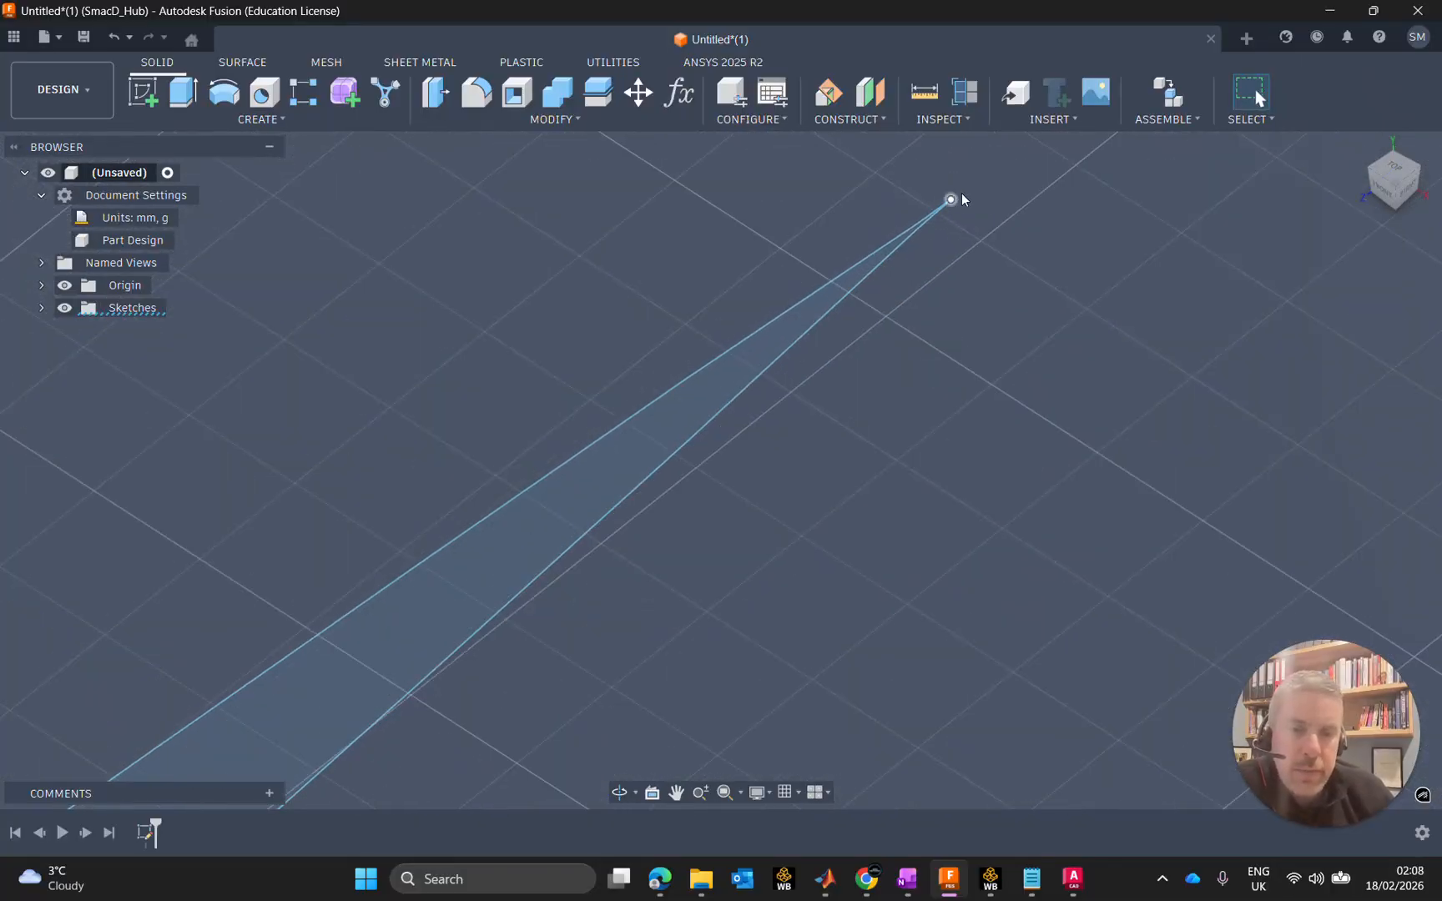
scroll(960, 334, down, 5)
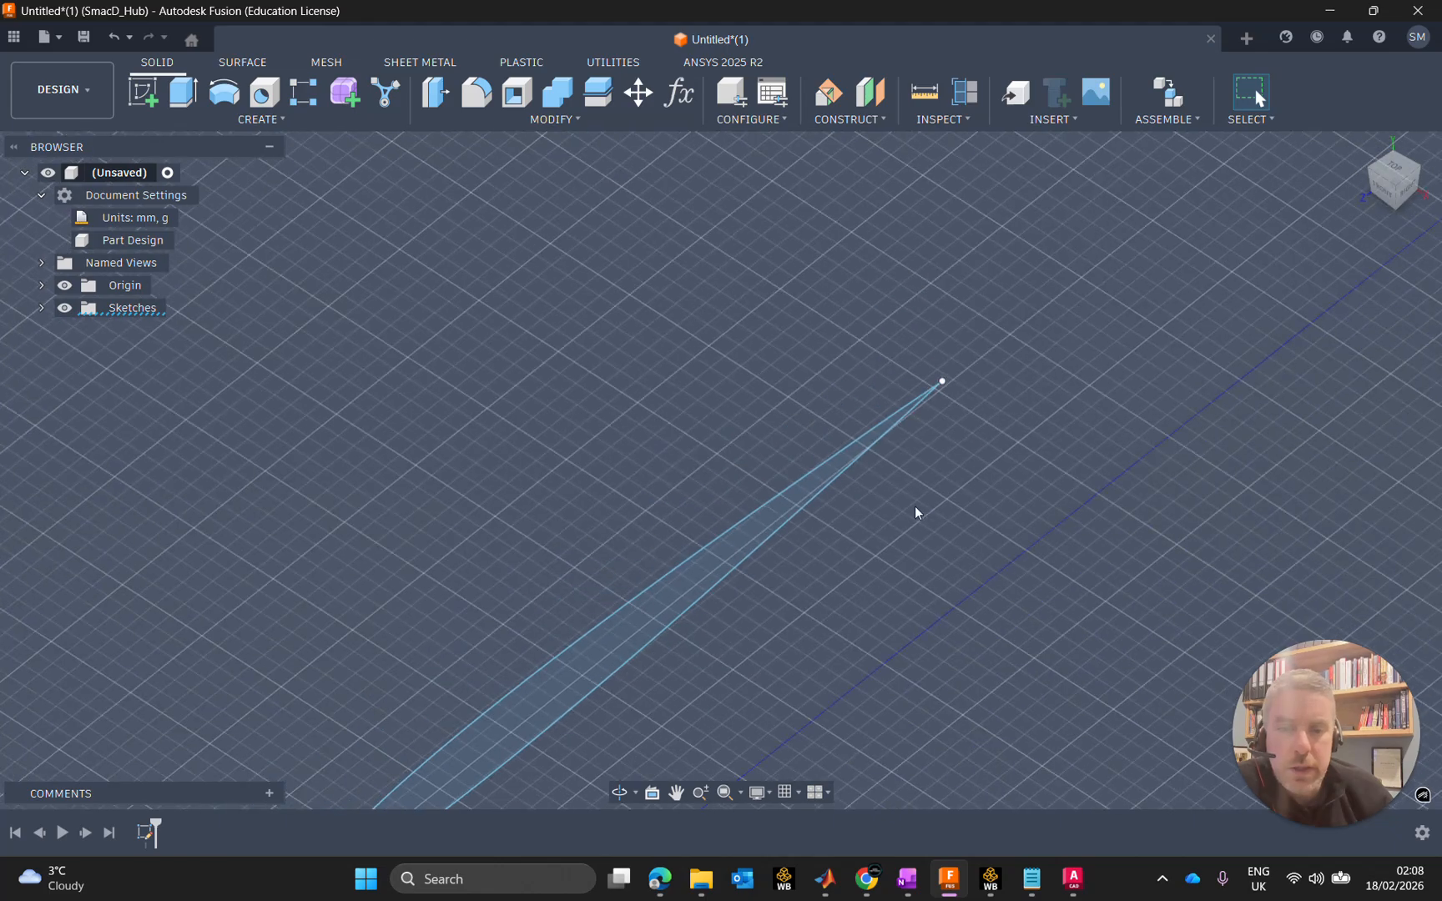
scroll(833, 608, down, 3)
middle_drag(655, 722, 759, 568)
scroll(624, 641, up, 5)
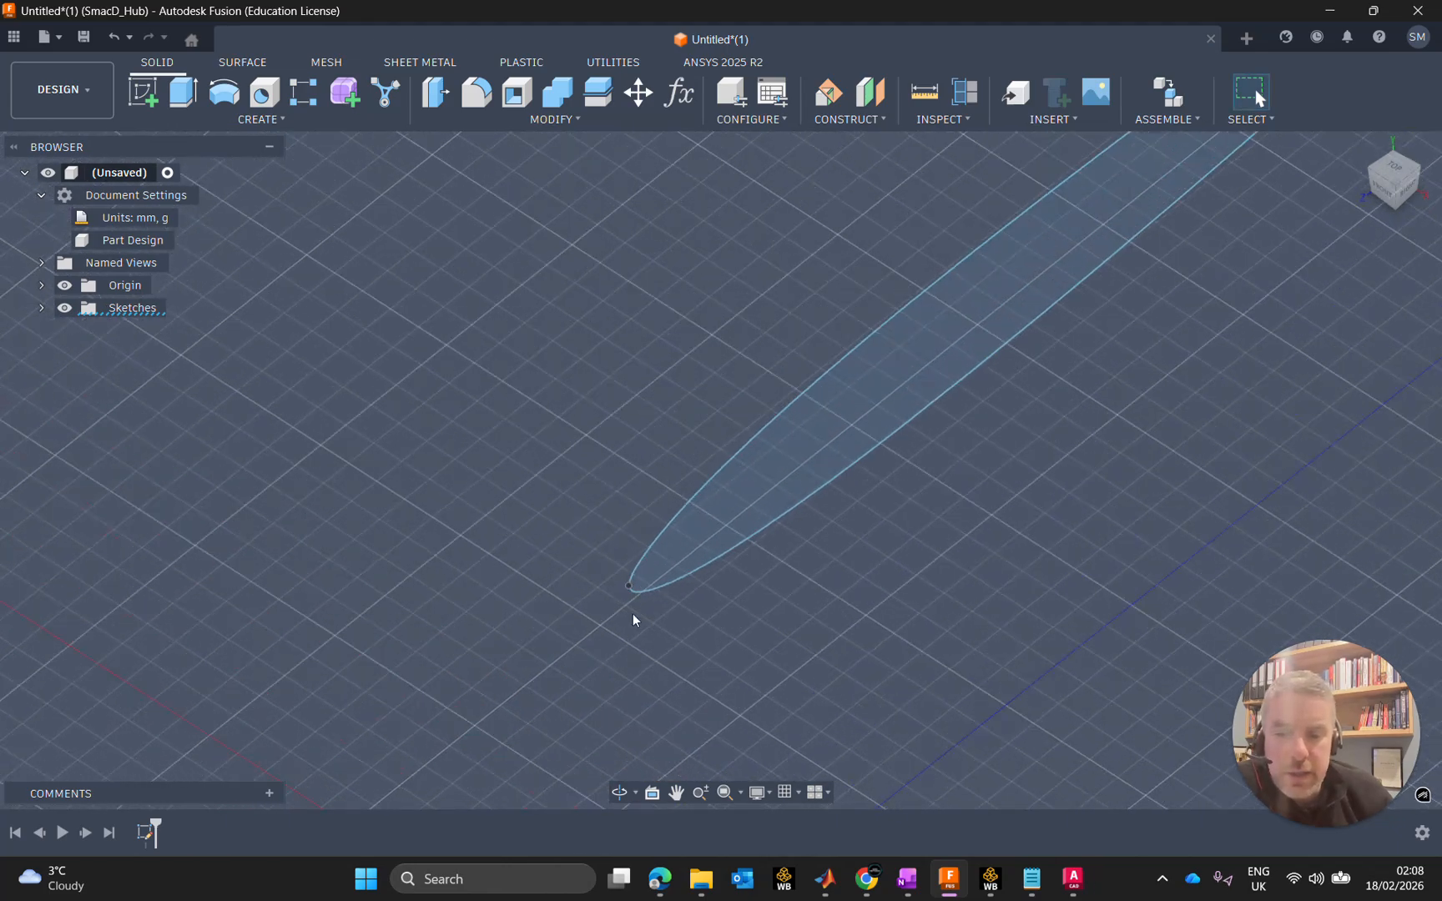
scroll(634, 619, up, 4)
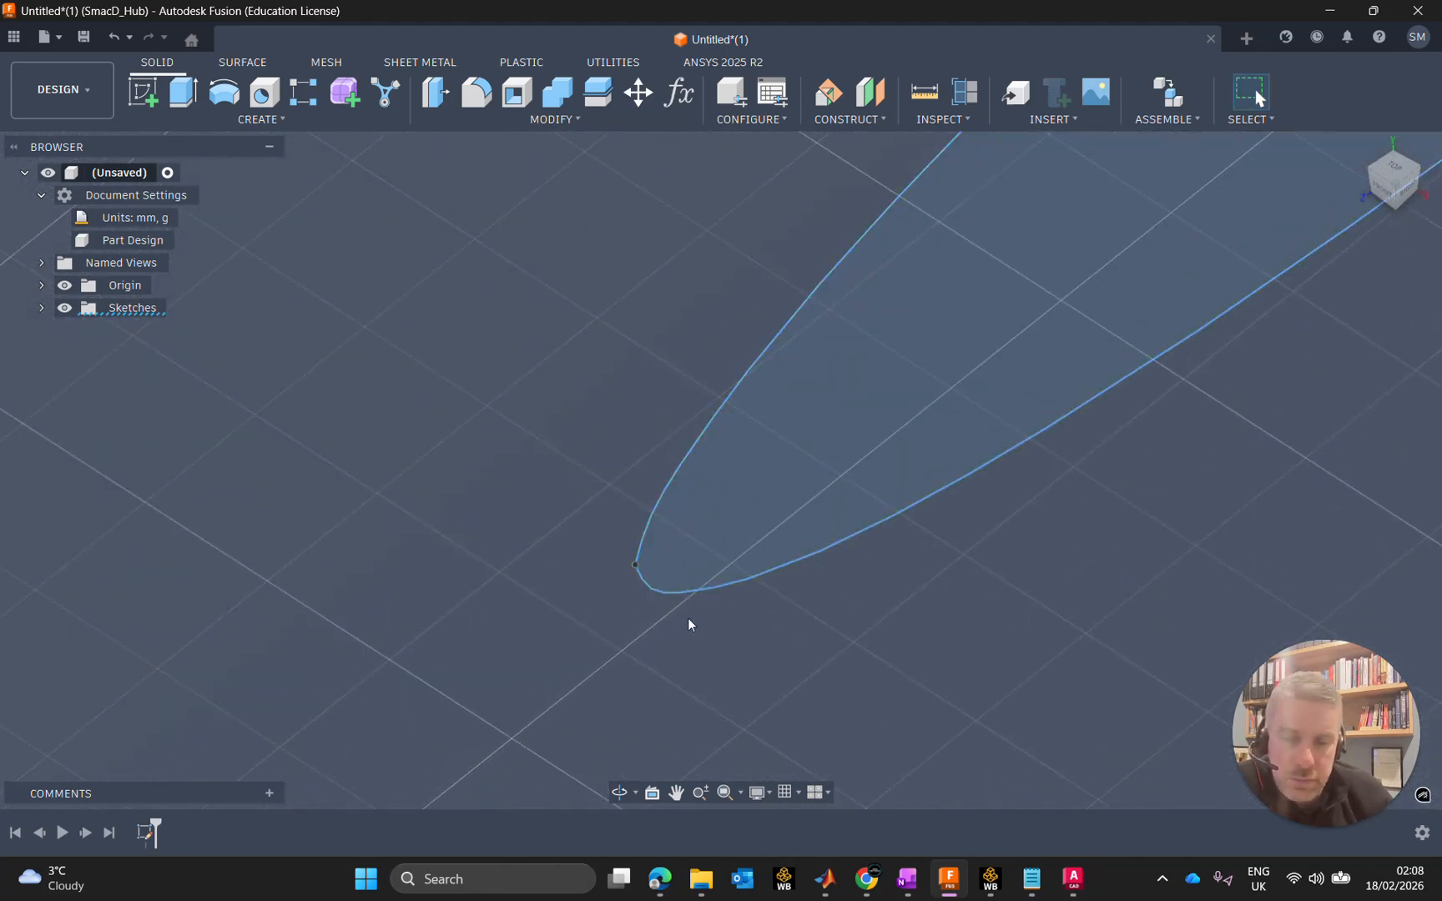
scroll(796, 576, down, 5)
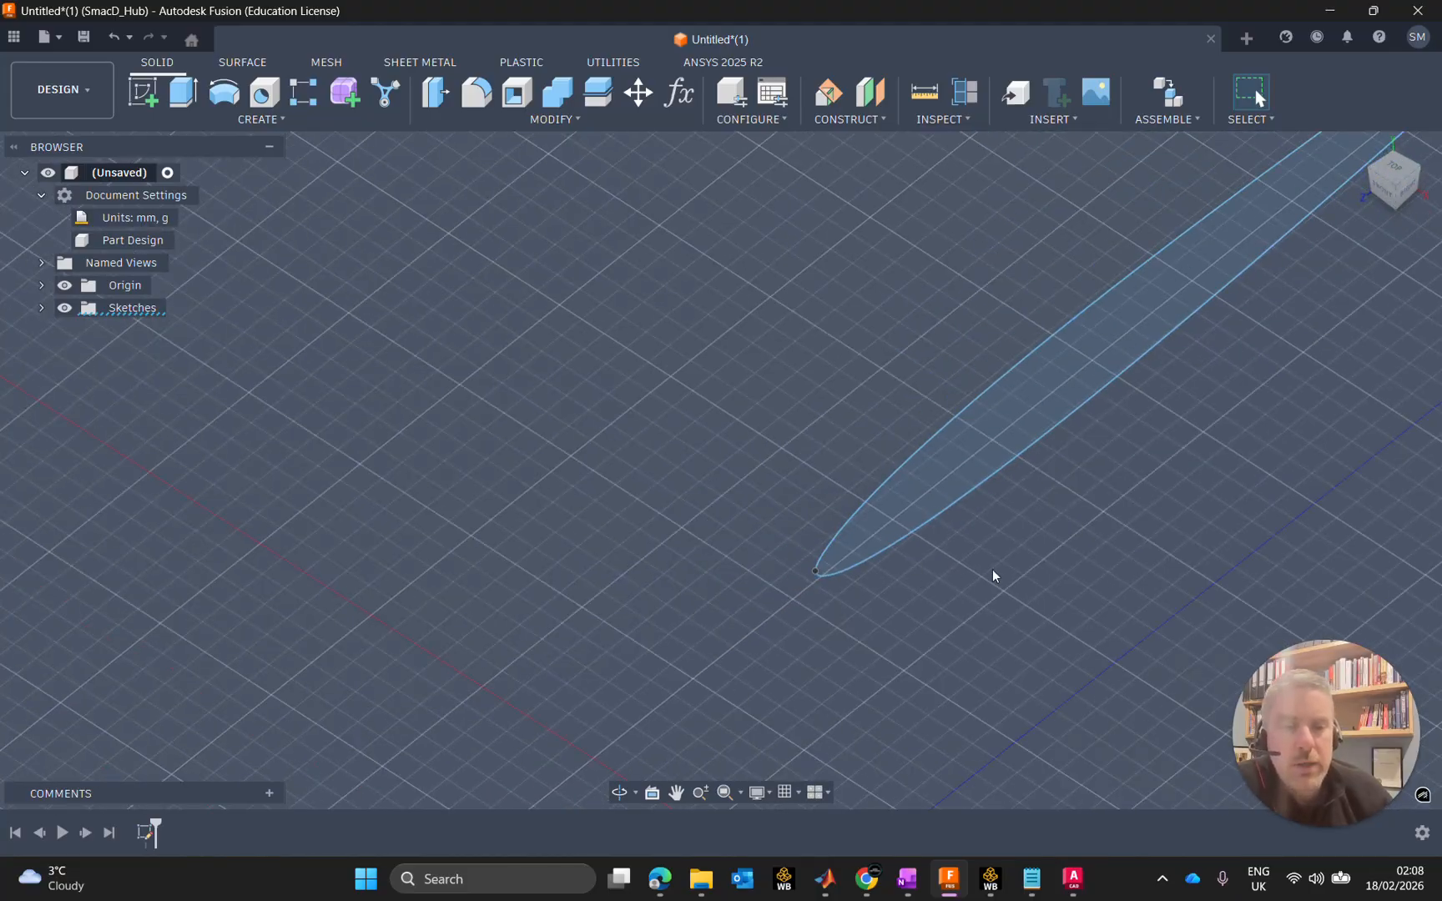
scroll(1076, 531, down, 4)
middle_drag(1159, 483, 809, 479)
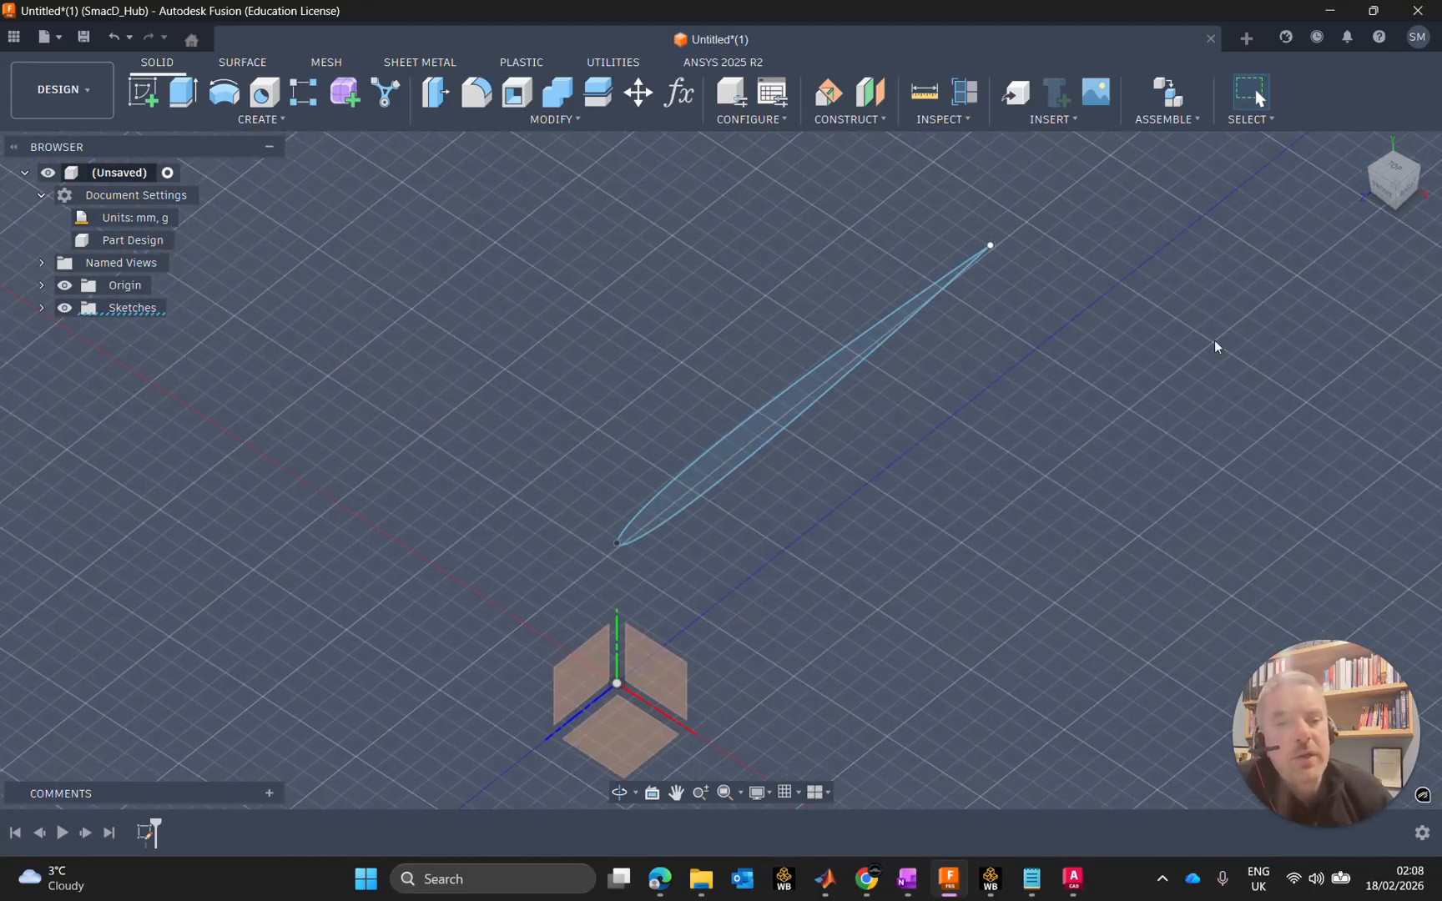
click(1391, 193)
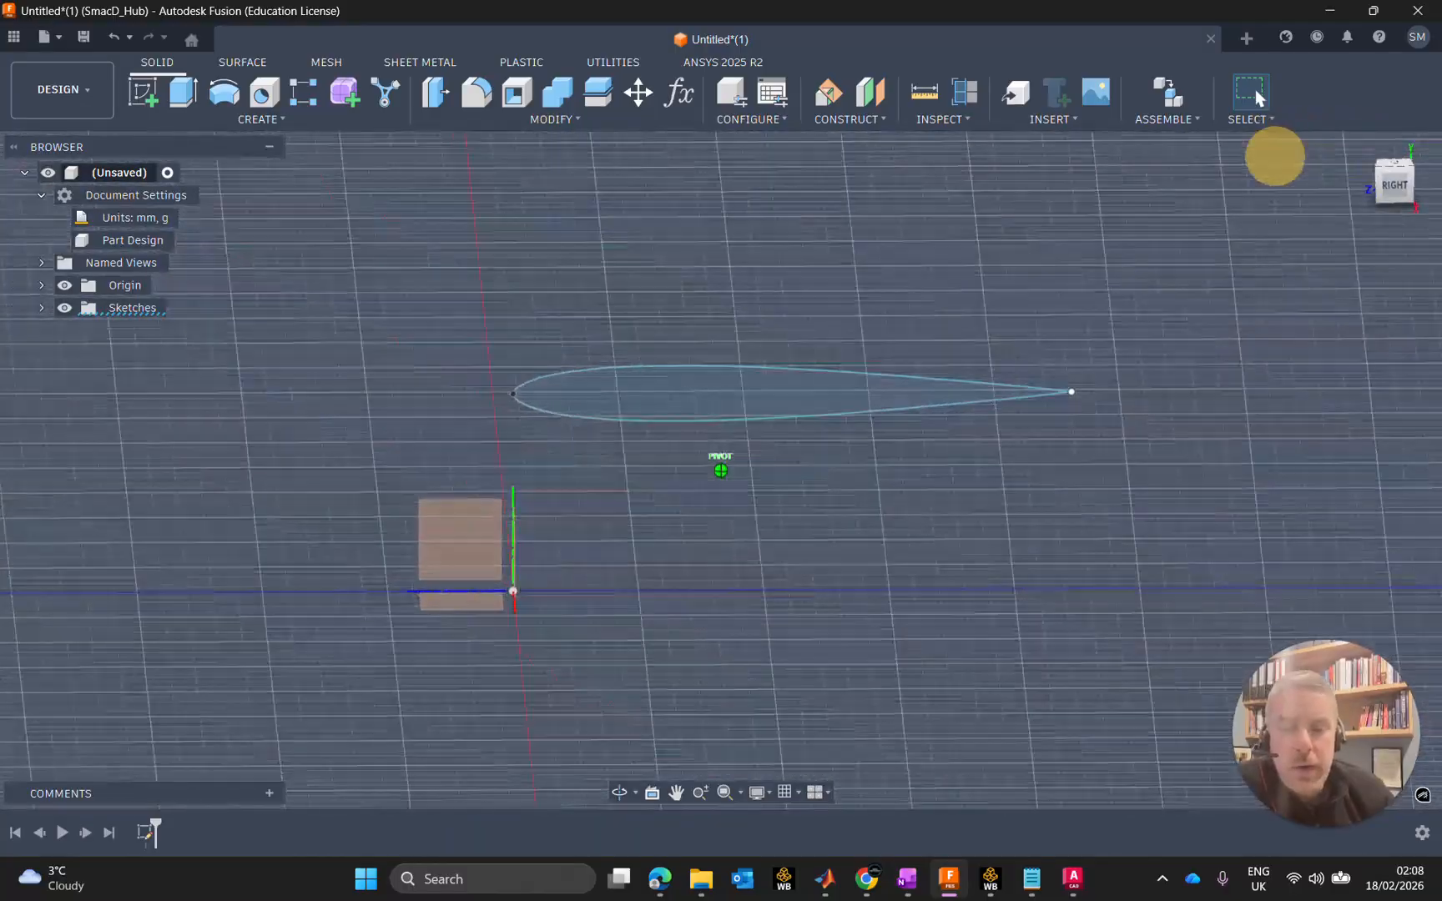
drag(1276, 156, 1407, 179)
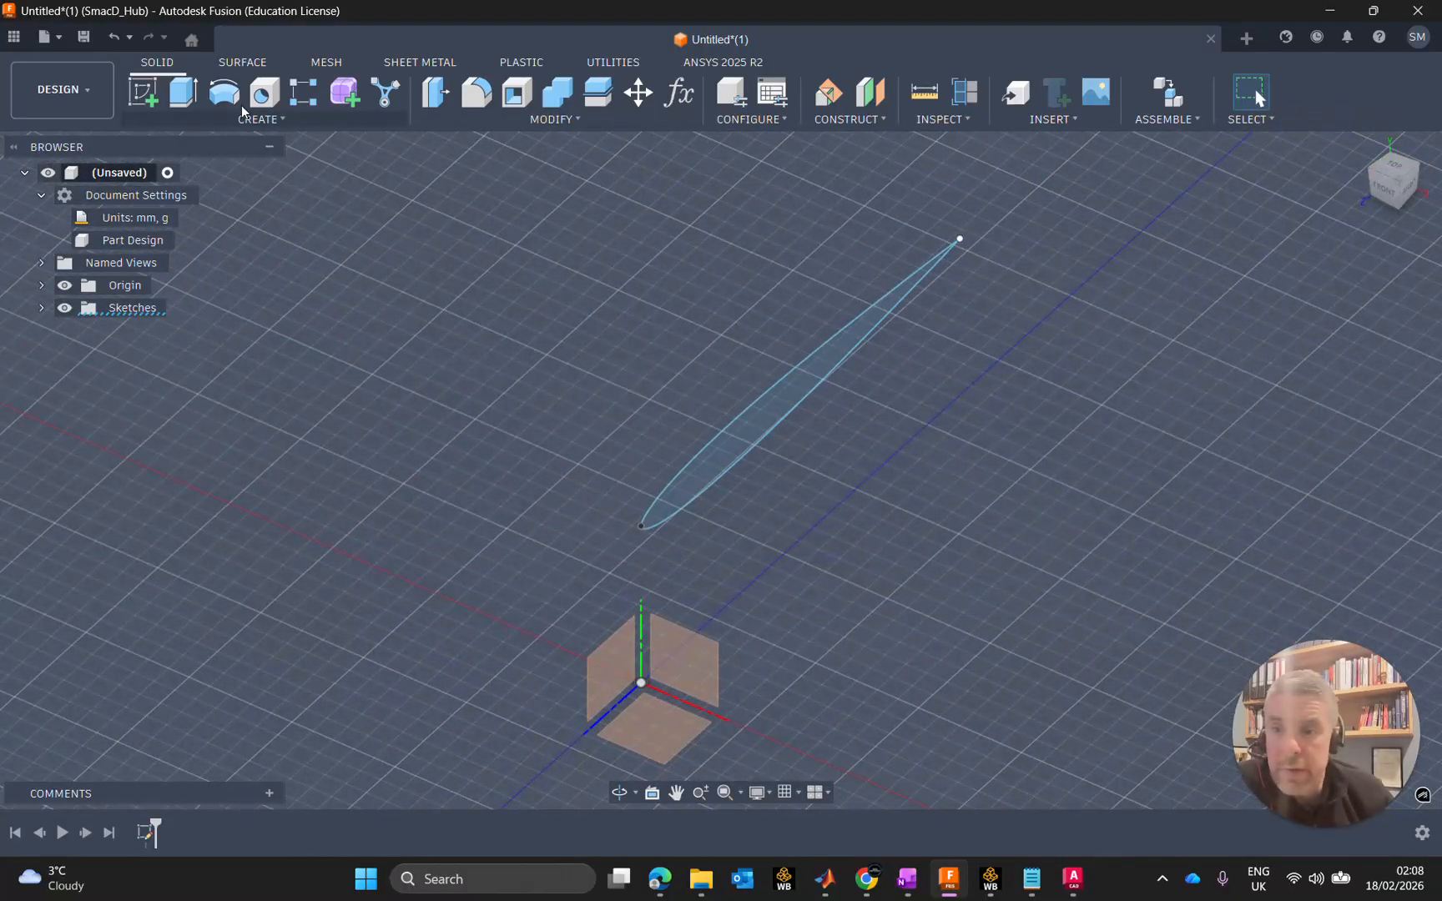
Step: Start extruding the airfoil profile to one side as a new body
click(182, 92)
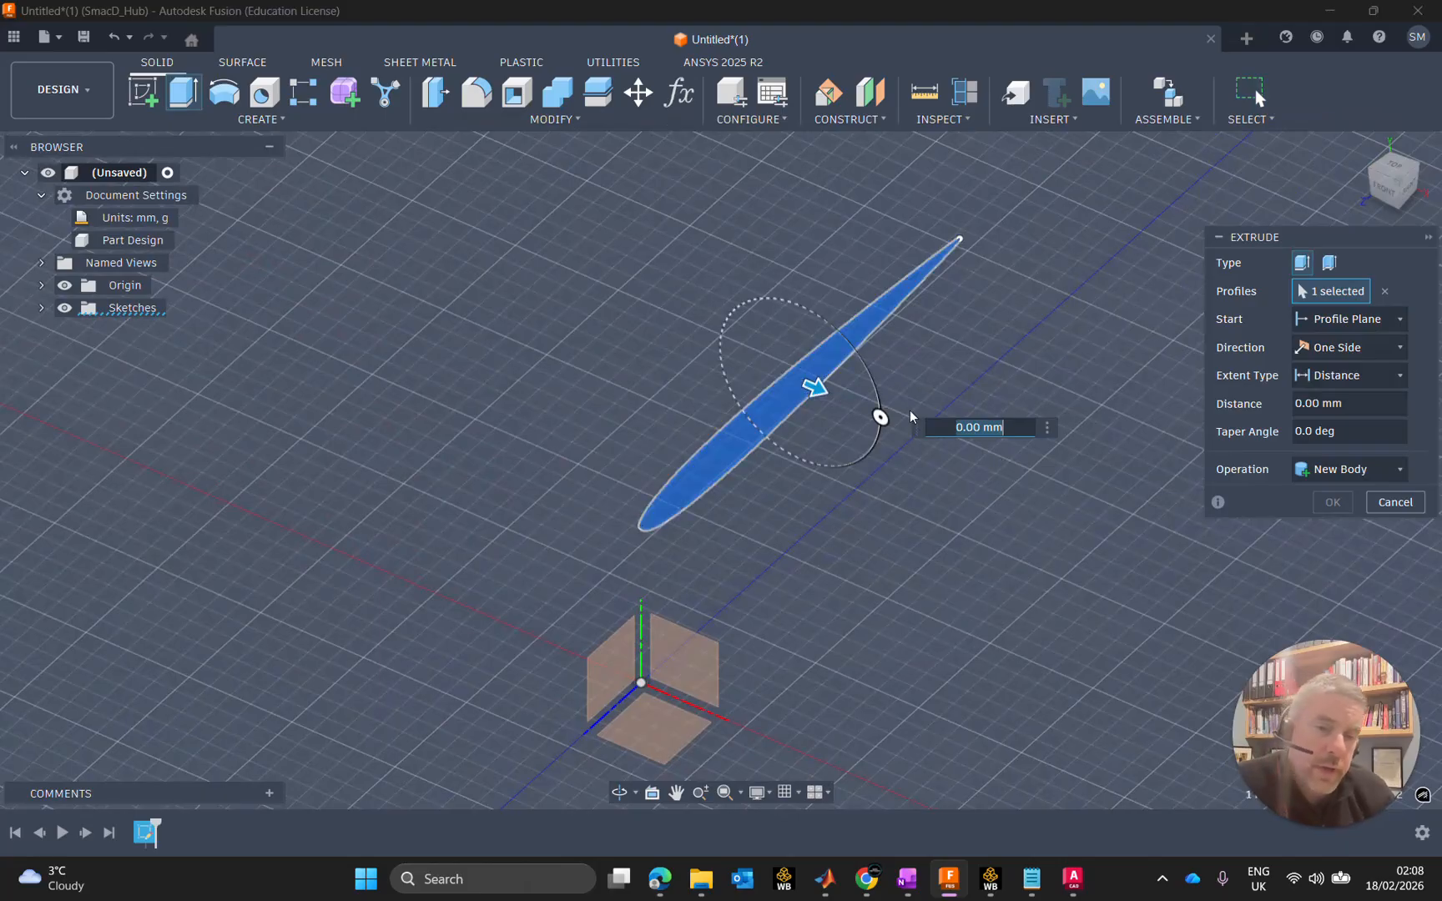
drag(1395, 192, 1343, 192)
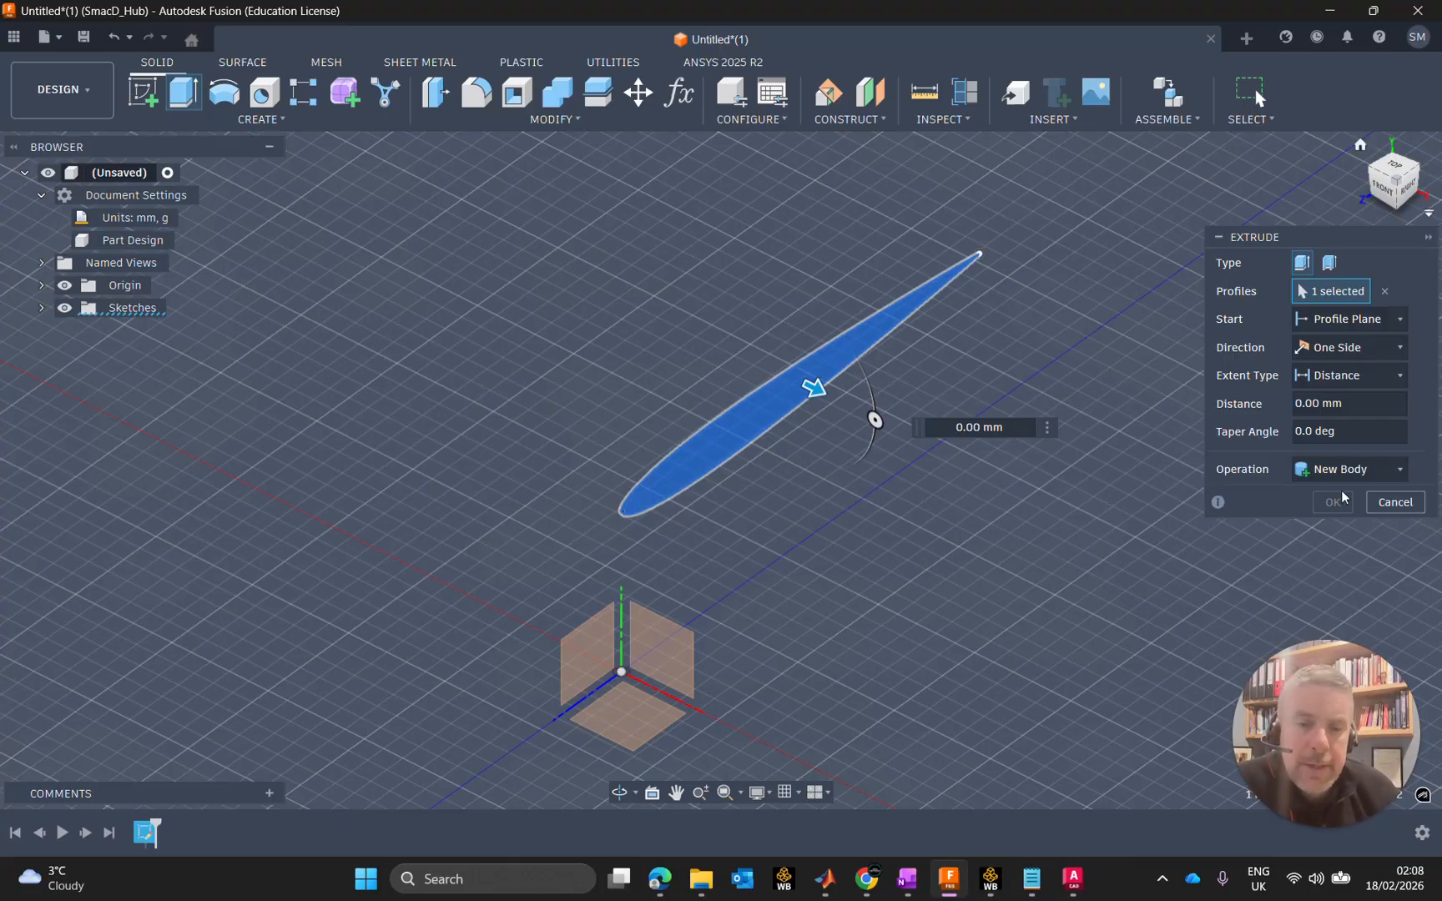
Step: Switch to the browser and look up the front wing chord and minimum span rules in the STEM Racing technical regulations
click(866, 879)
scroll(573, 386, up, 5)
scroll(604, 409, up, 15)
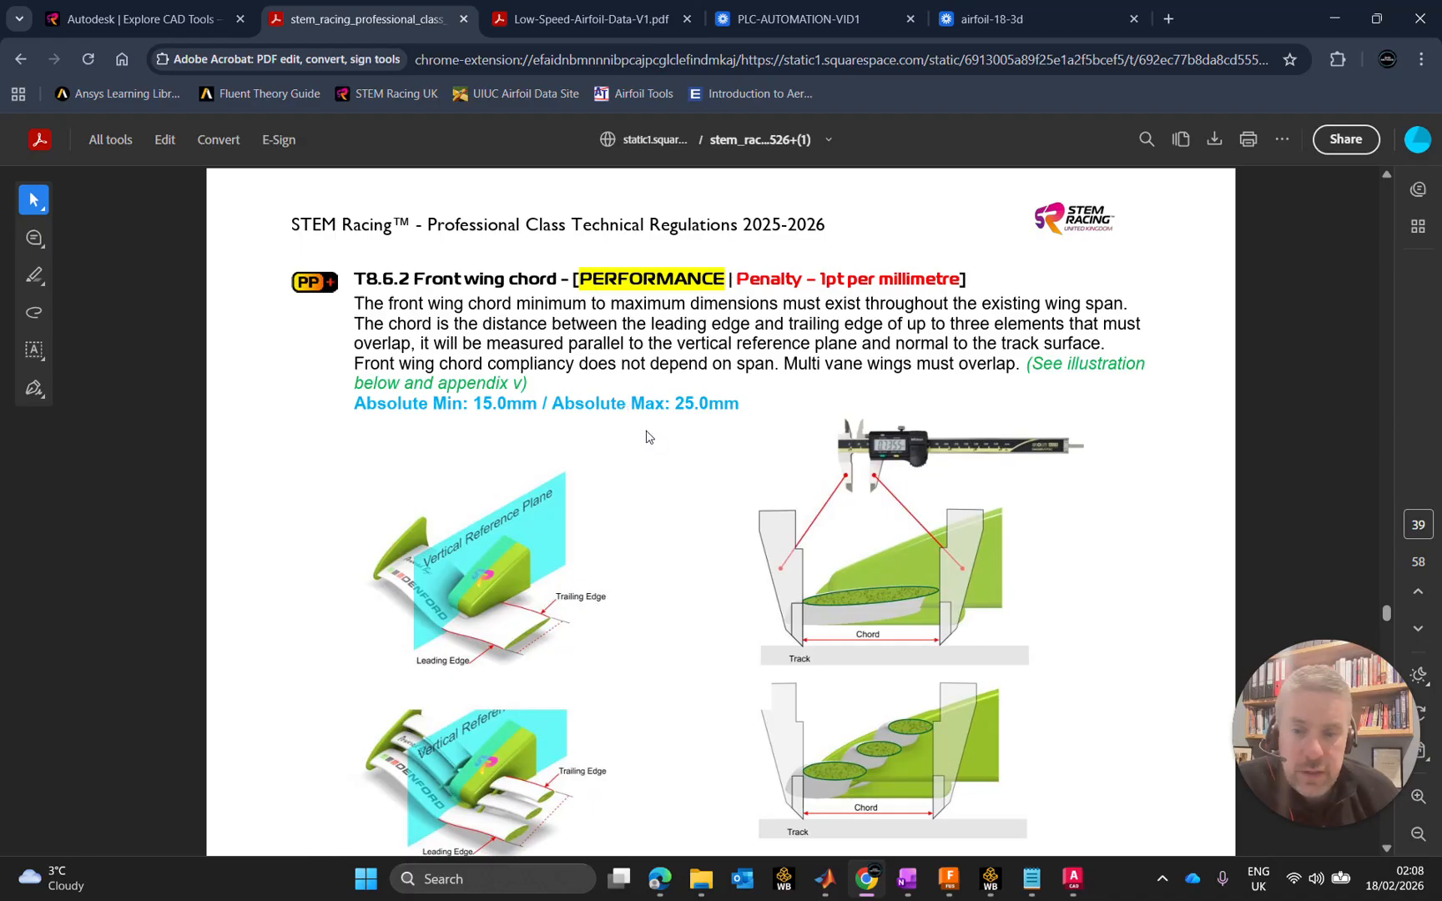
scroll(726, 580, up, 8)
scroll(747, 545, up, 5)
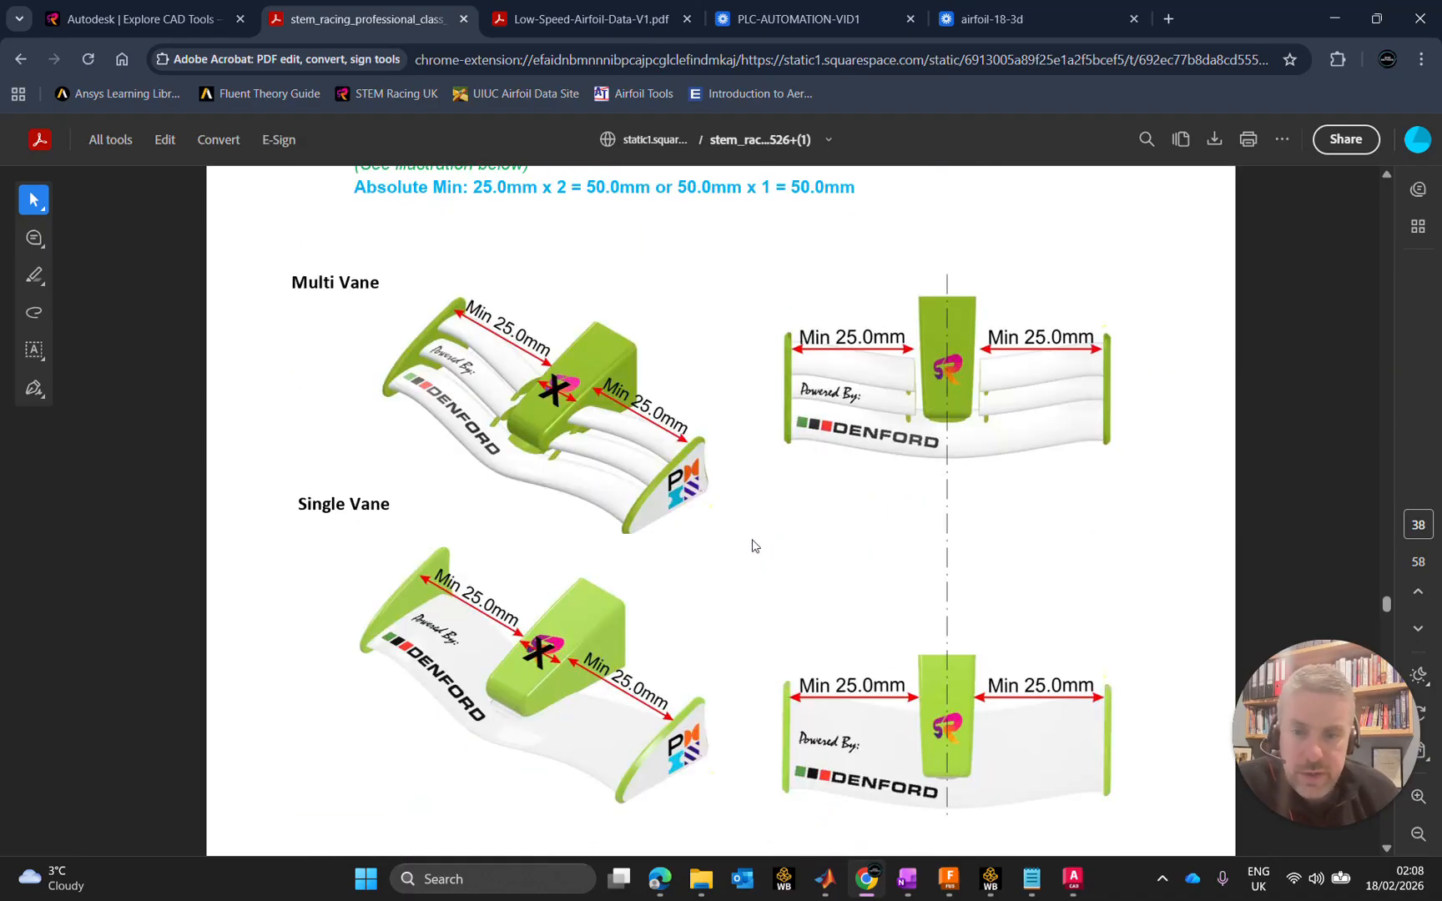
scroll(1001, 601, down, 1)
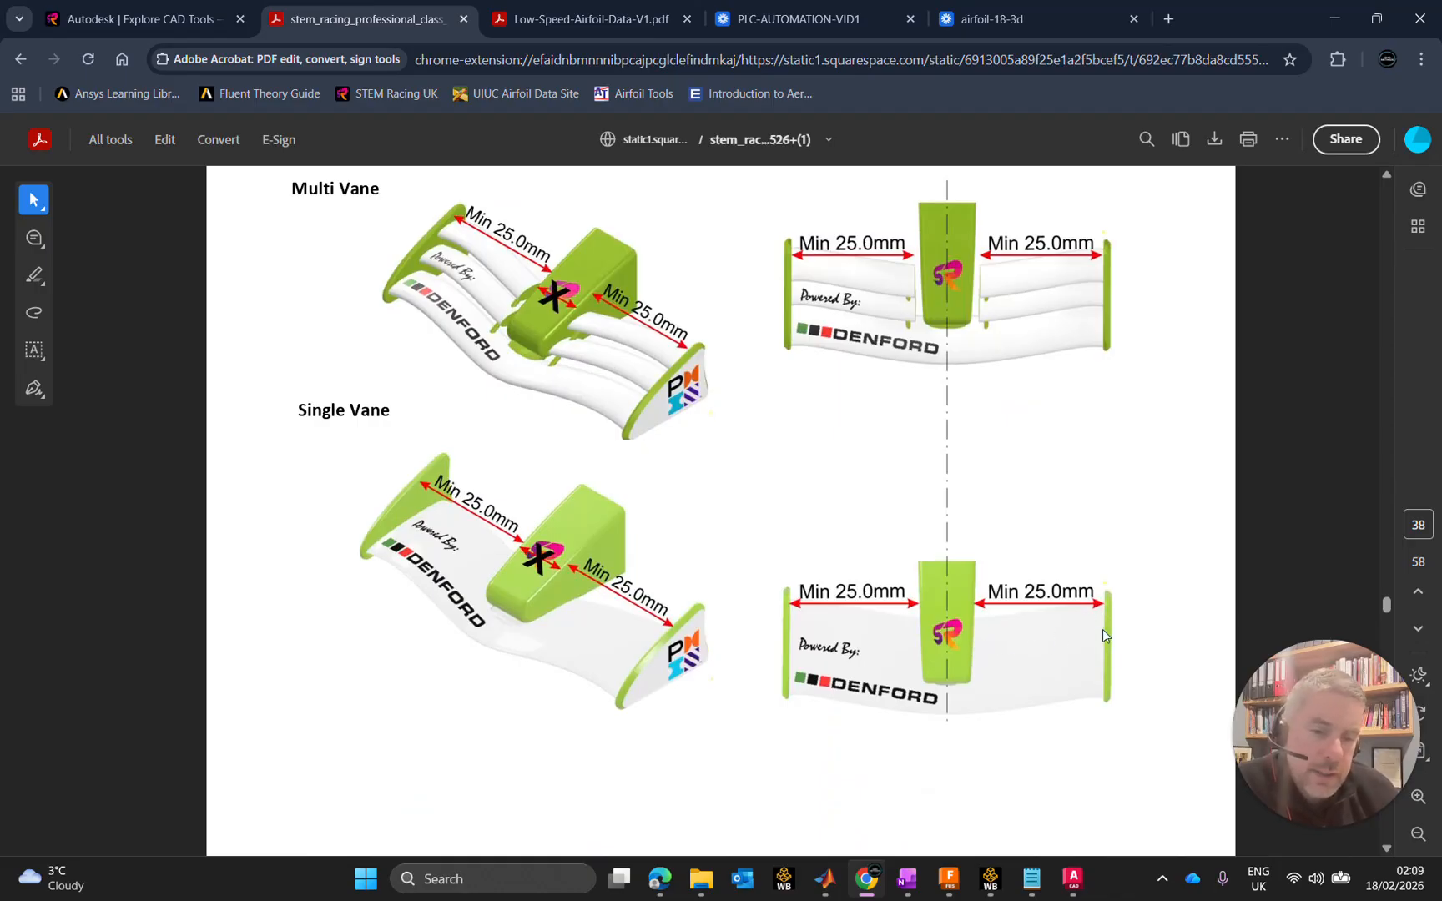
Step: Switch back to Fusion, leave the pending airfoil extrude and open the design's parameters
click(1335, 20)
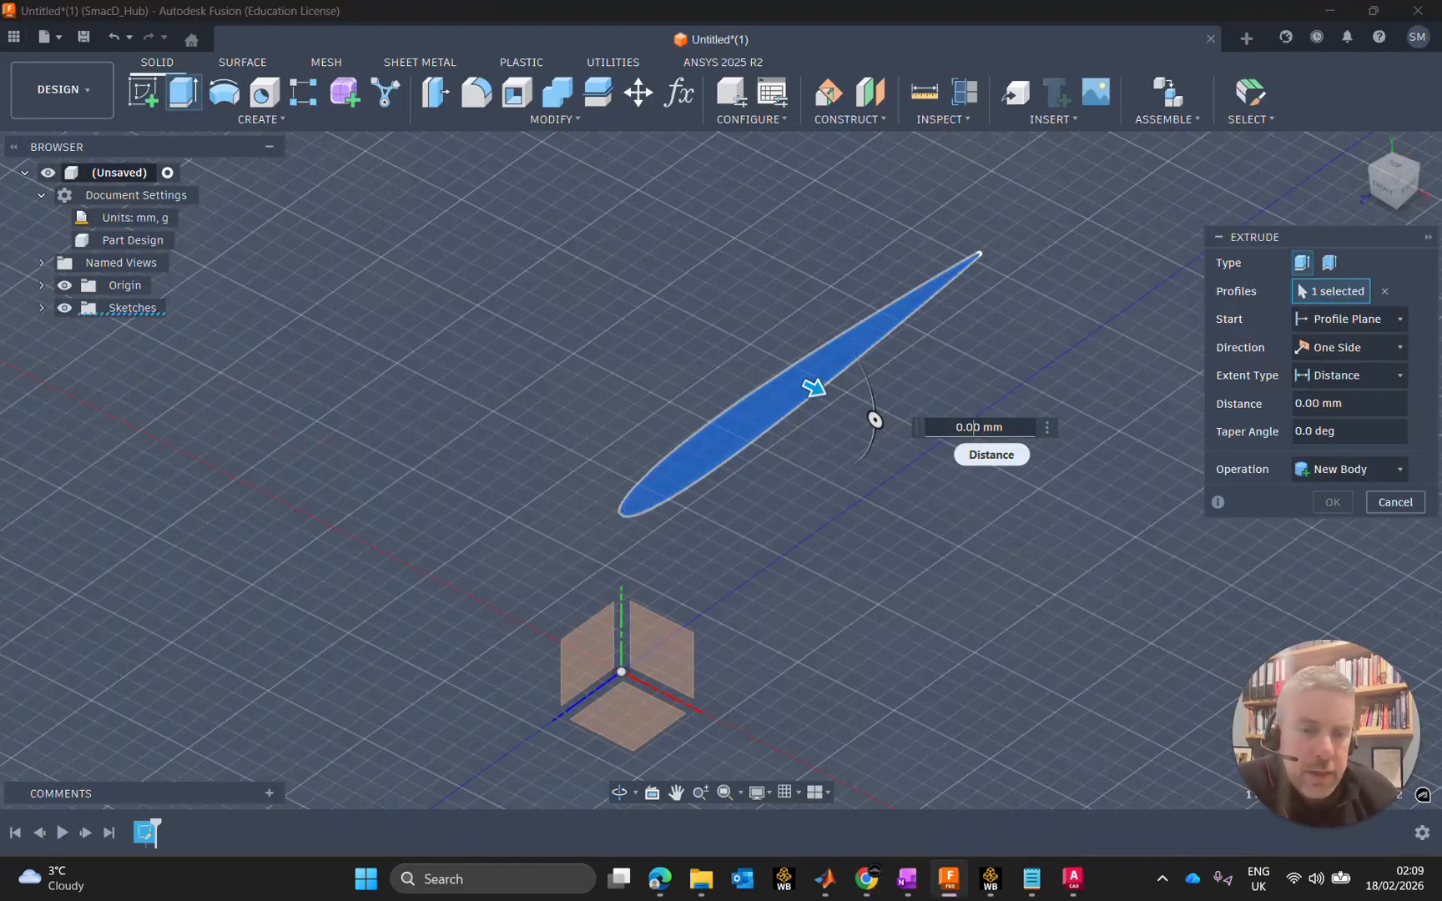
click(954, 429)
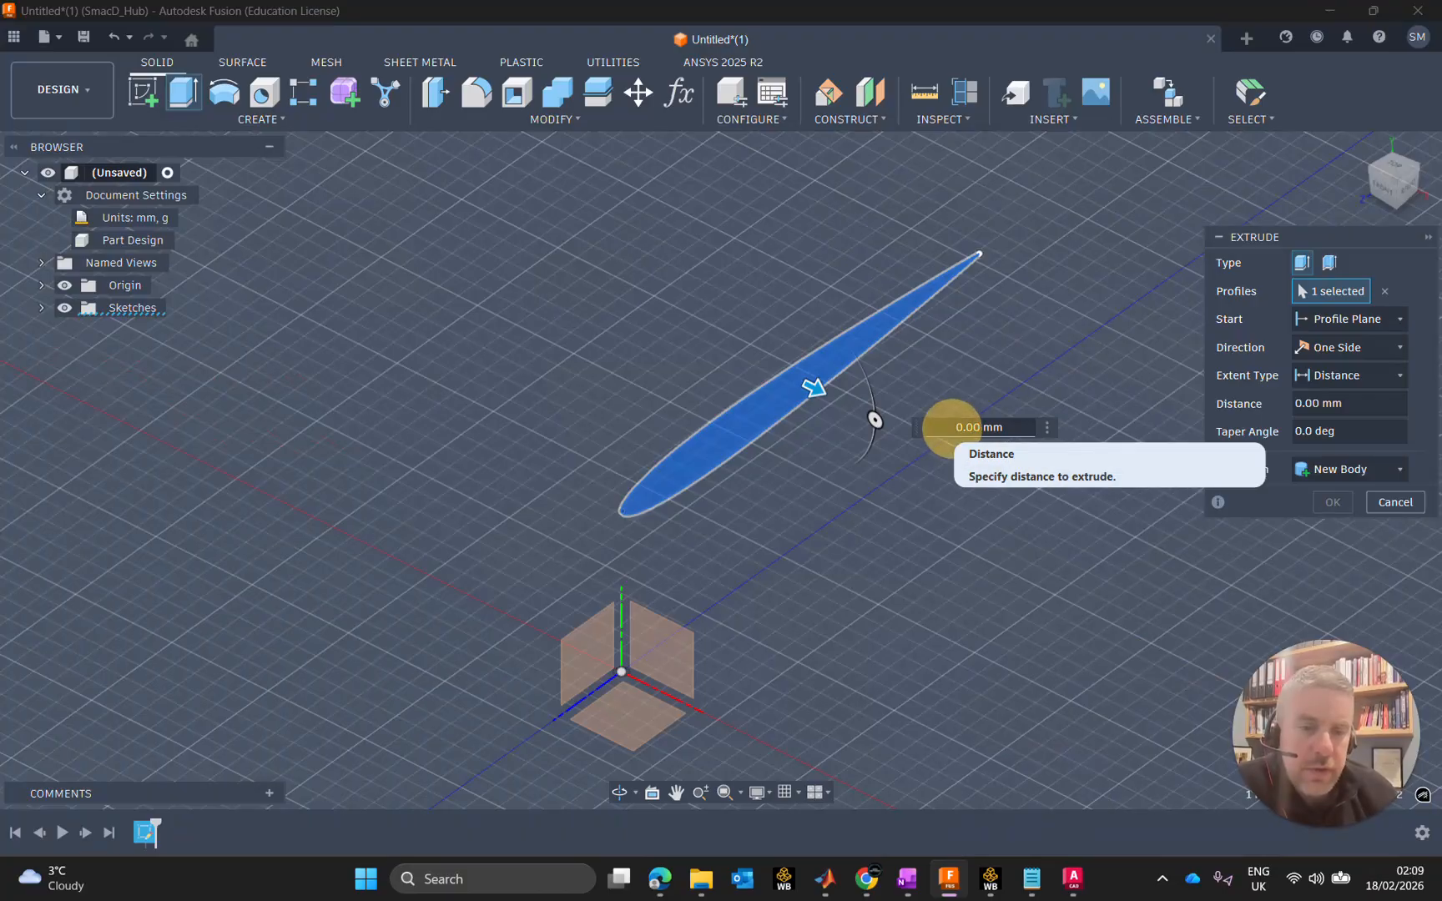
click(1009, 393)
click(681, 92)
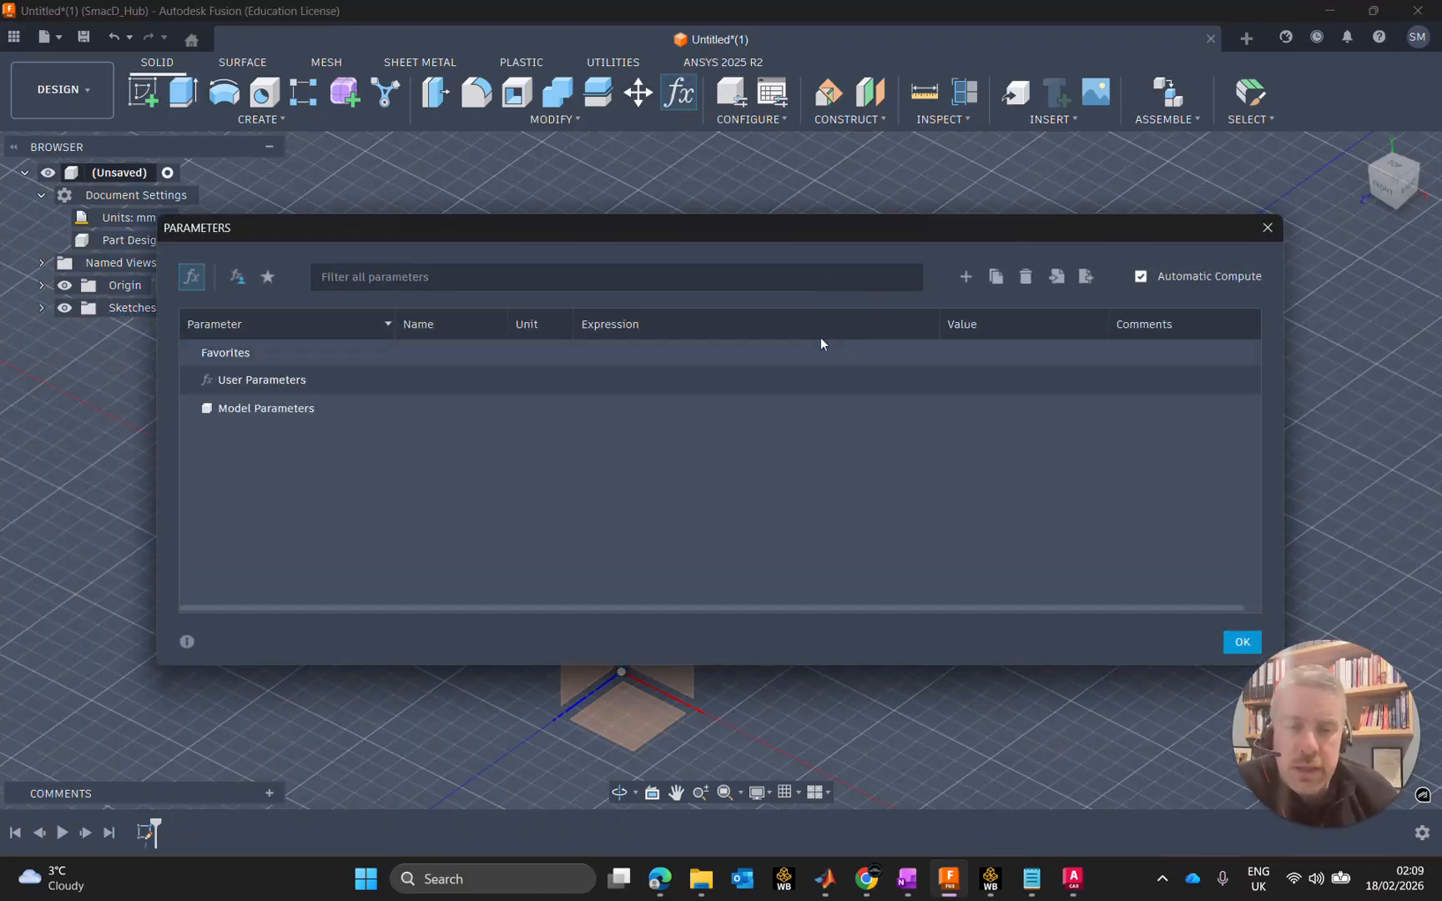
Step: Add a user parameter named front_wing_span in mm with a value of 30 and accept the parameters
click(965, 276)
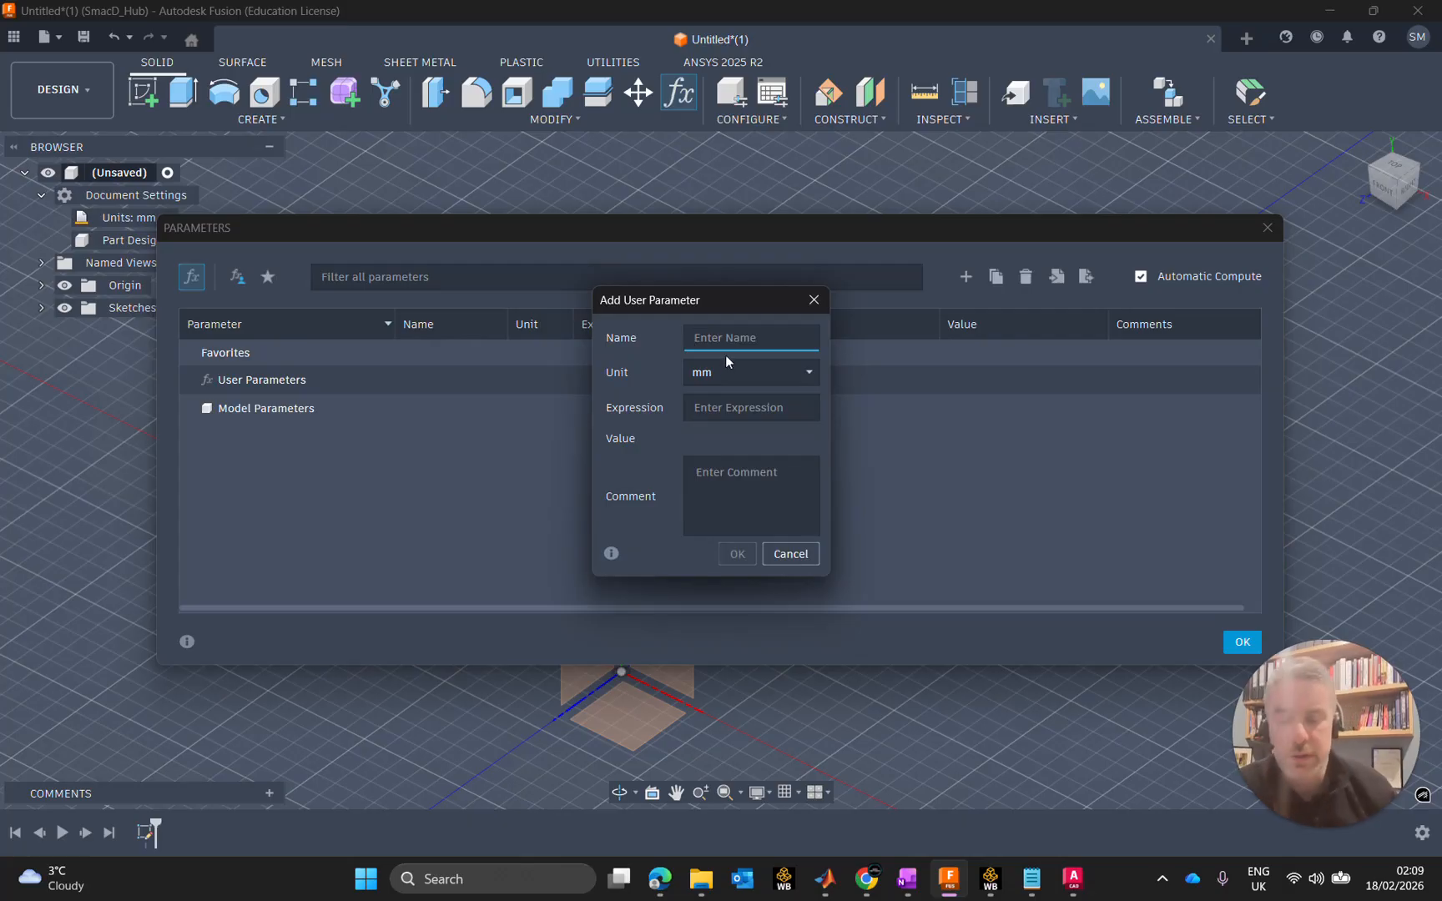
text(fro)
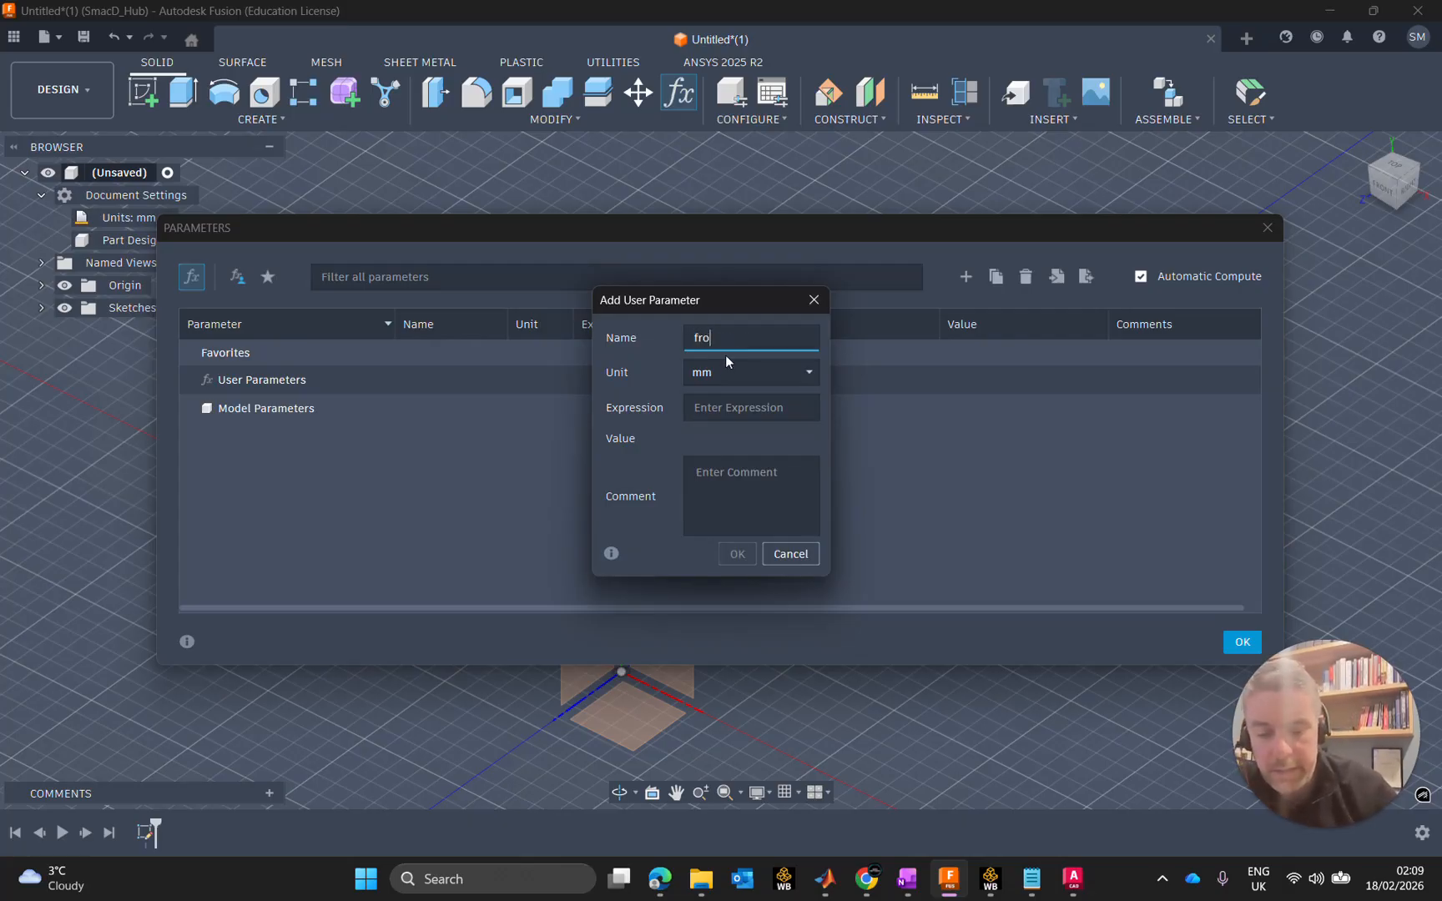
text(nt_win)
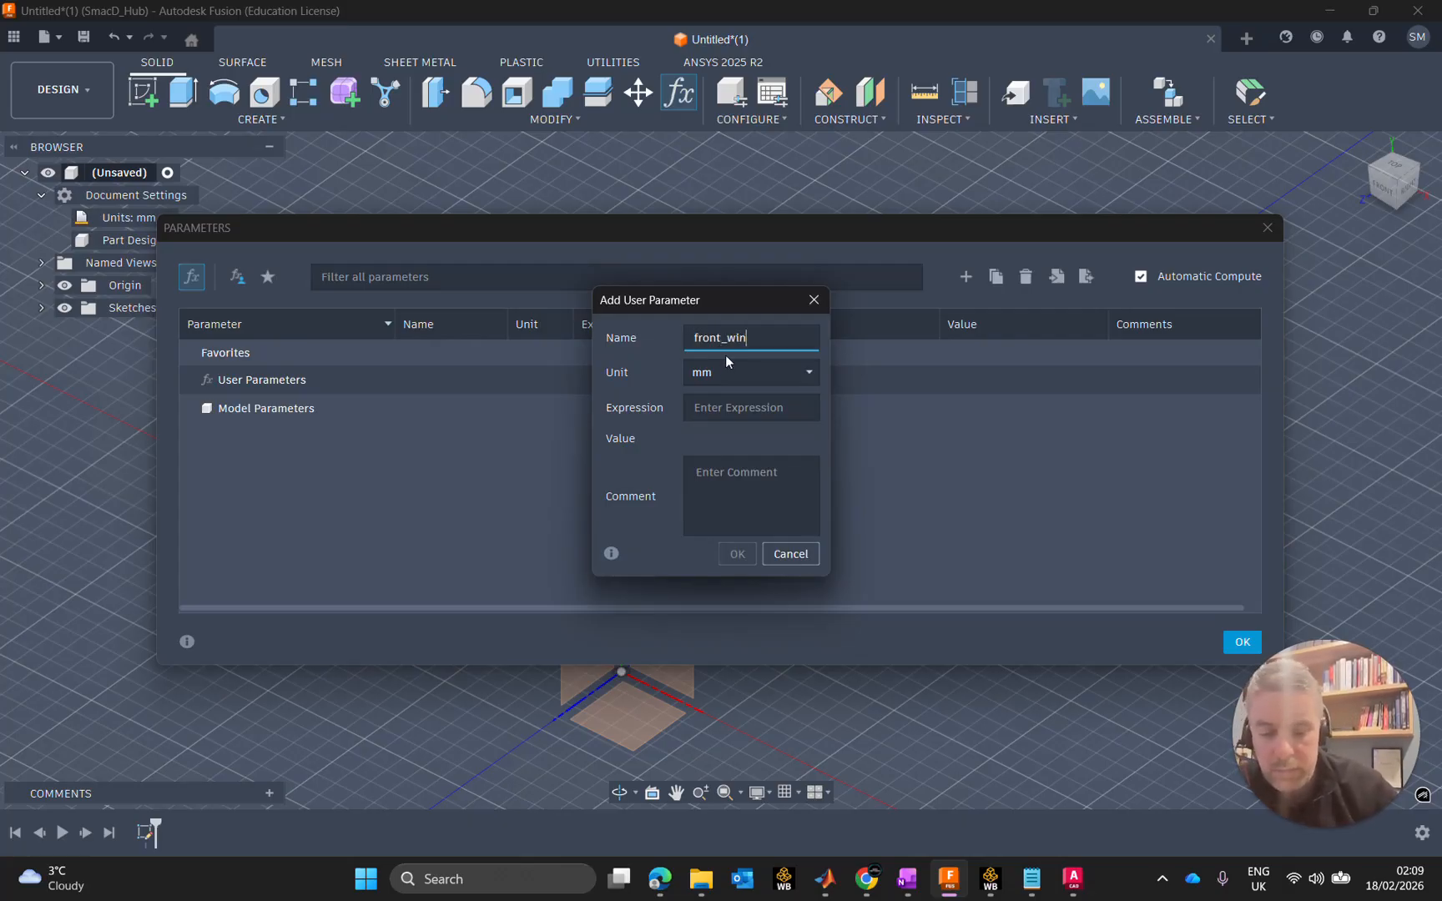
text(g_spa)
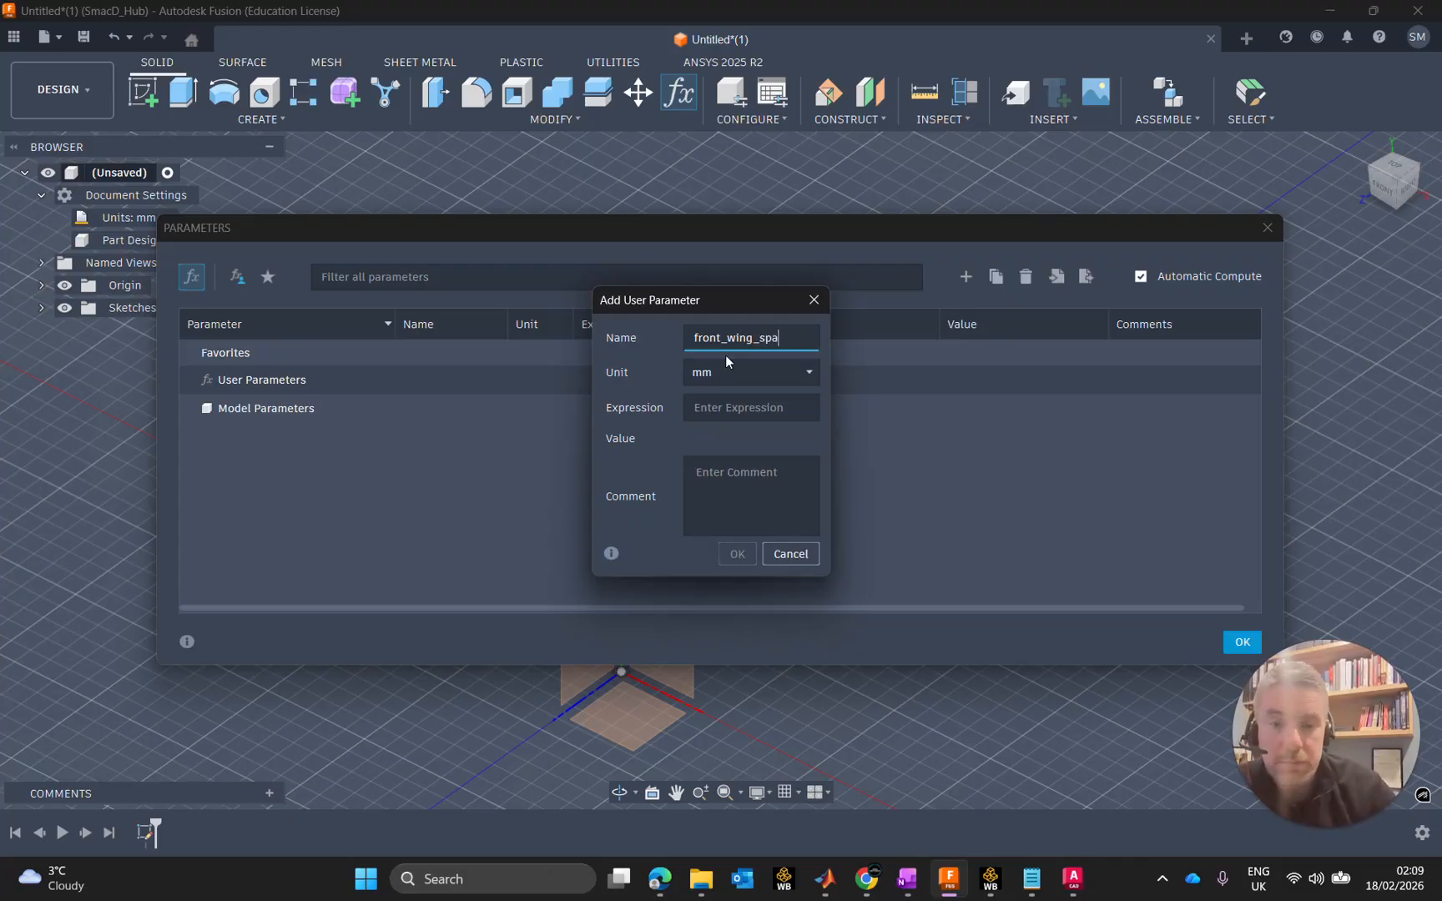
text(n)
key(Tab)
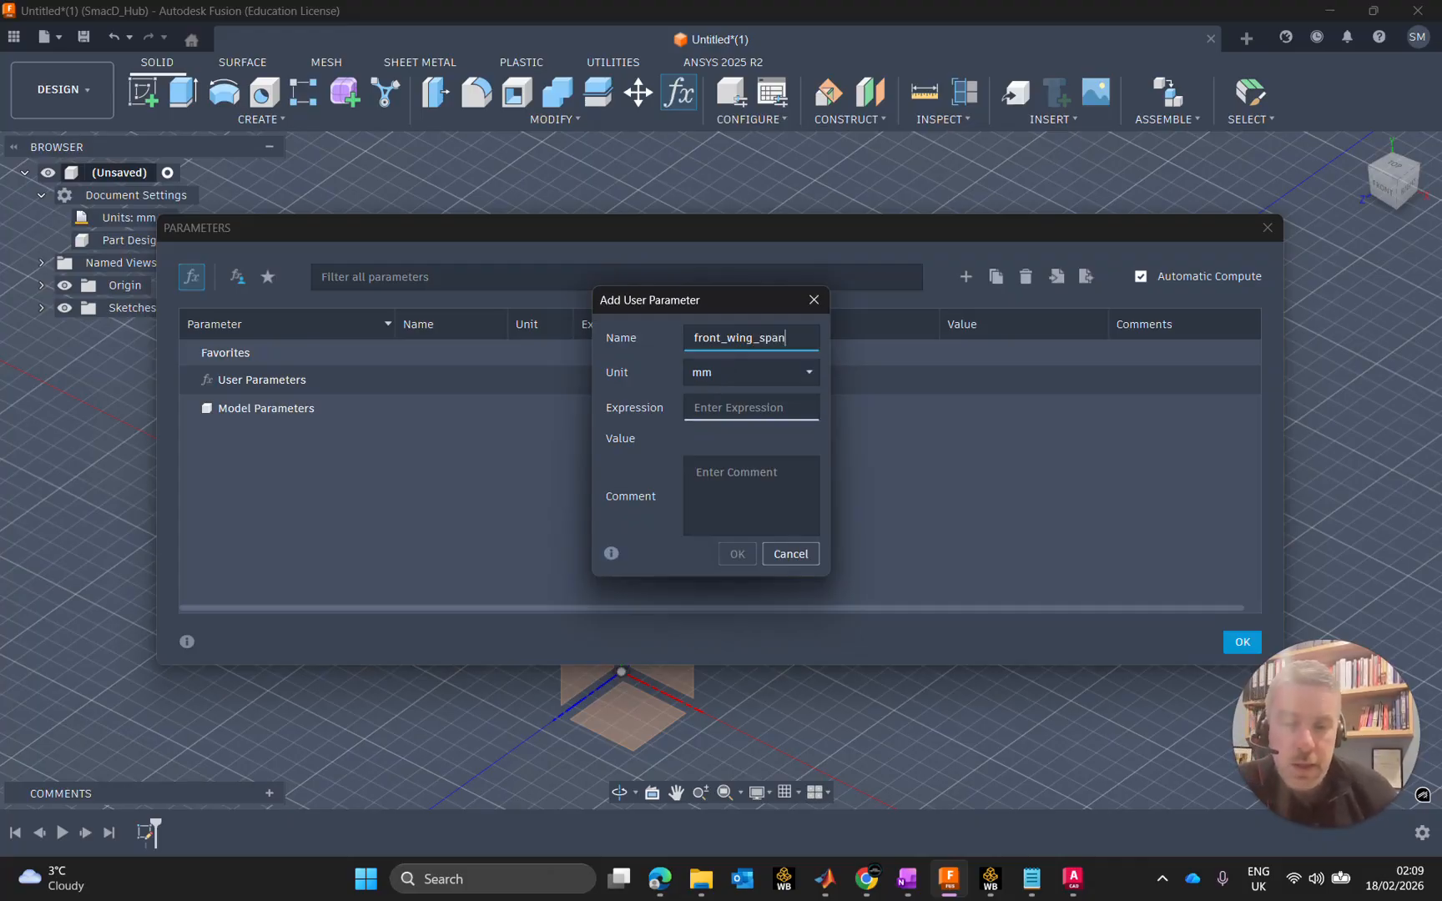
text(30)
key(Return)
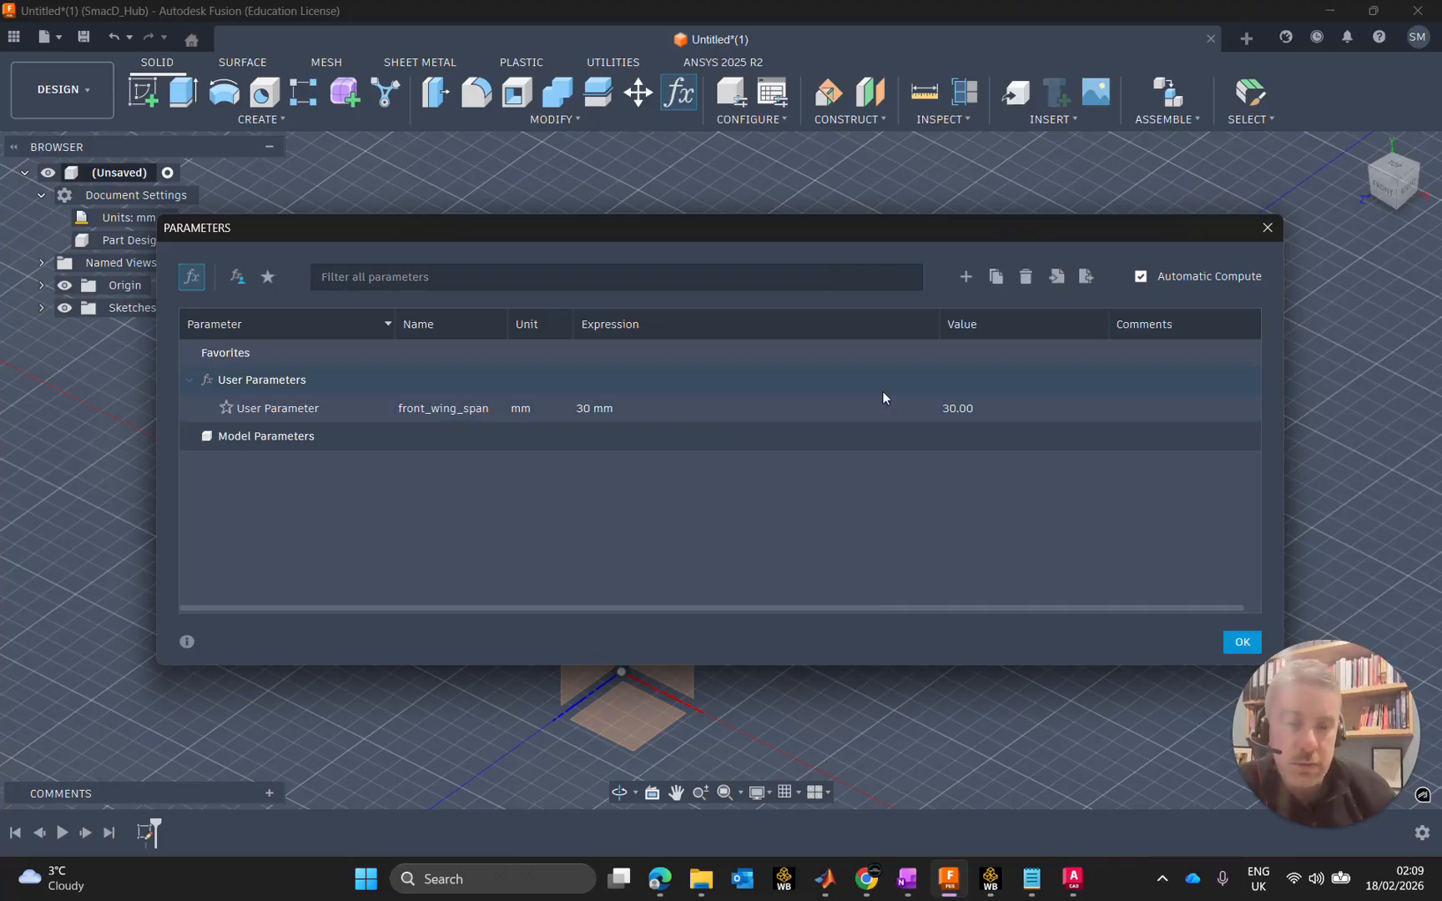
click(963, 500)
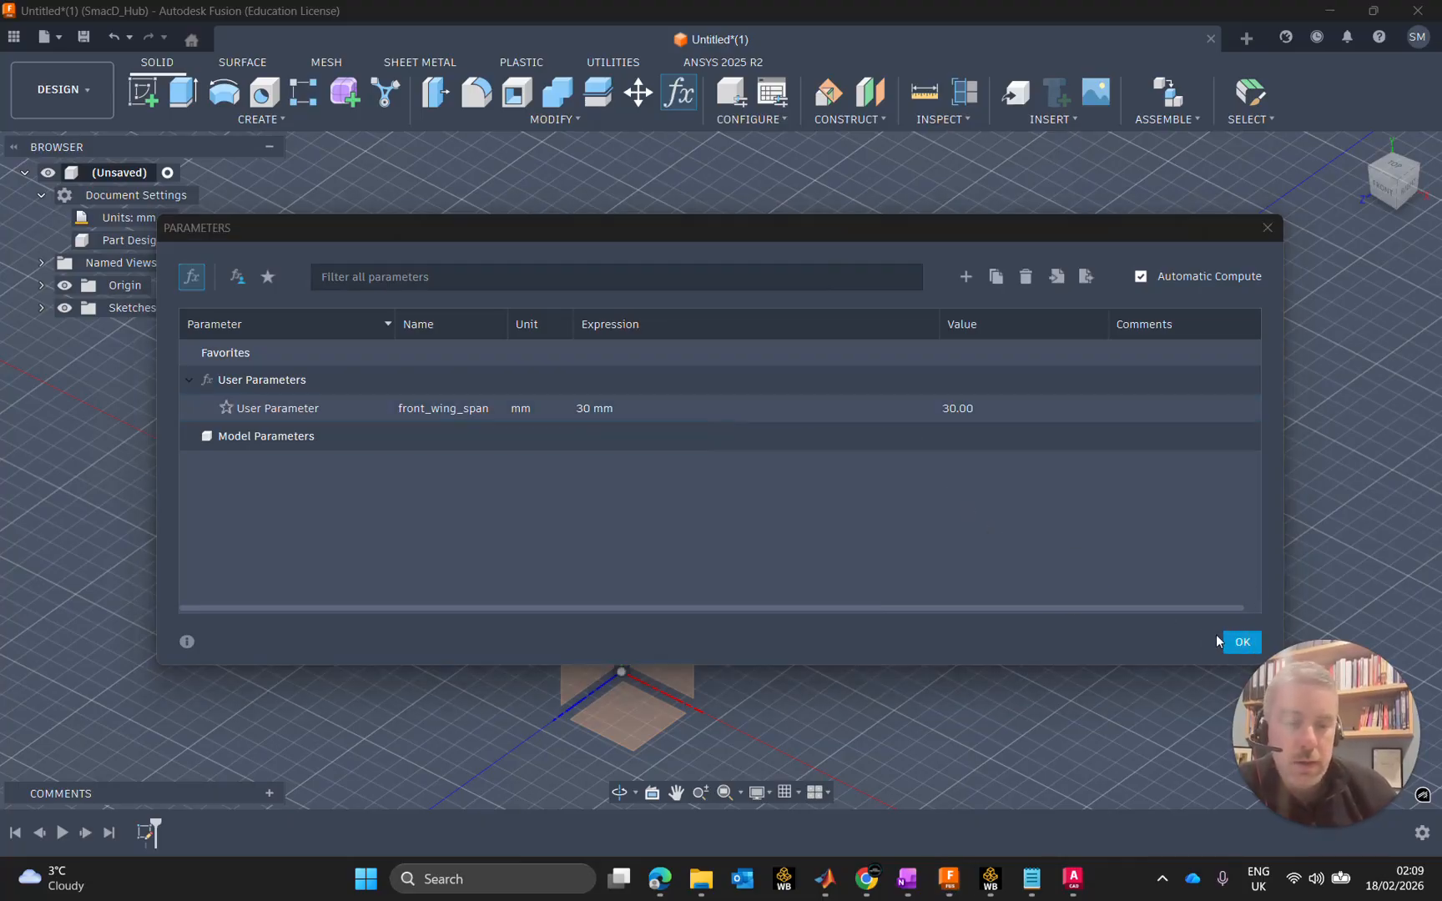
click(1238, 644)
drag(952, 224, 864, 197)
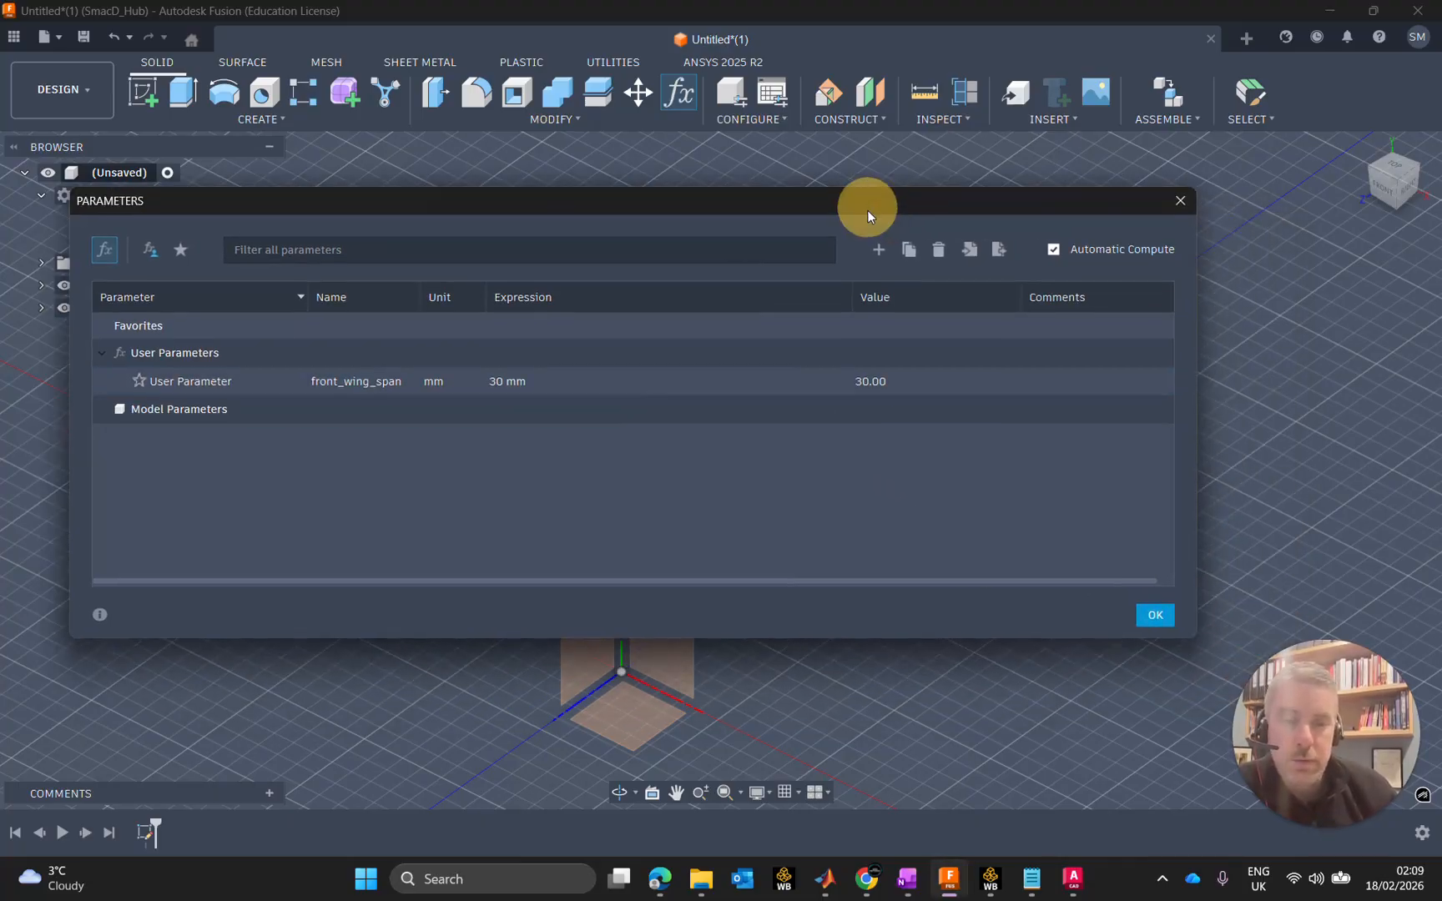
click(1166, 621)
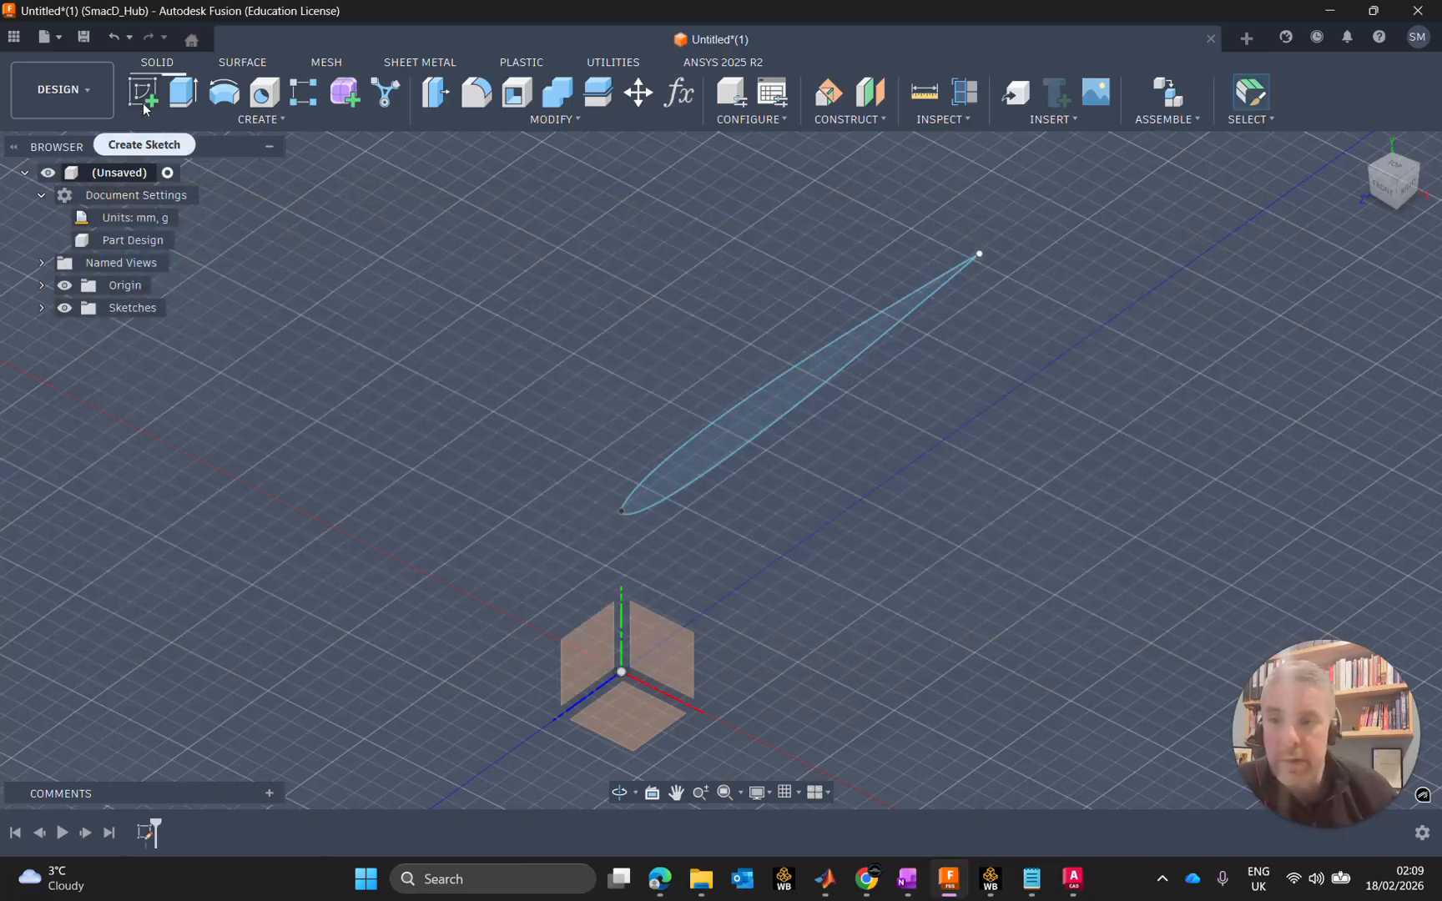
Step: Extrude the airfoil profile to one side as a new body, using front_wing_span as the distance
click(185, 98)
text(fro)
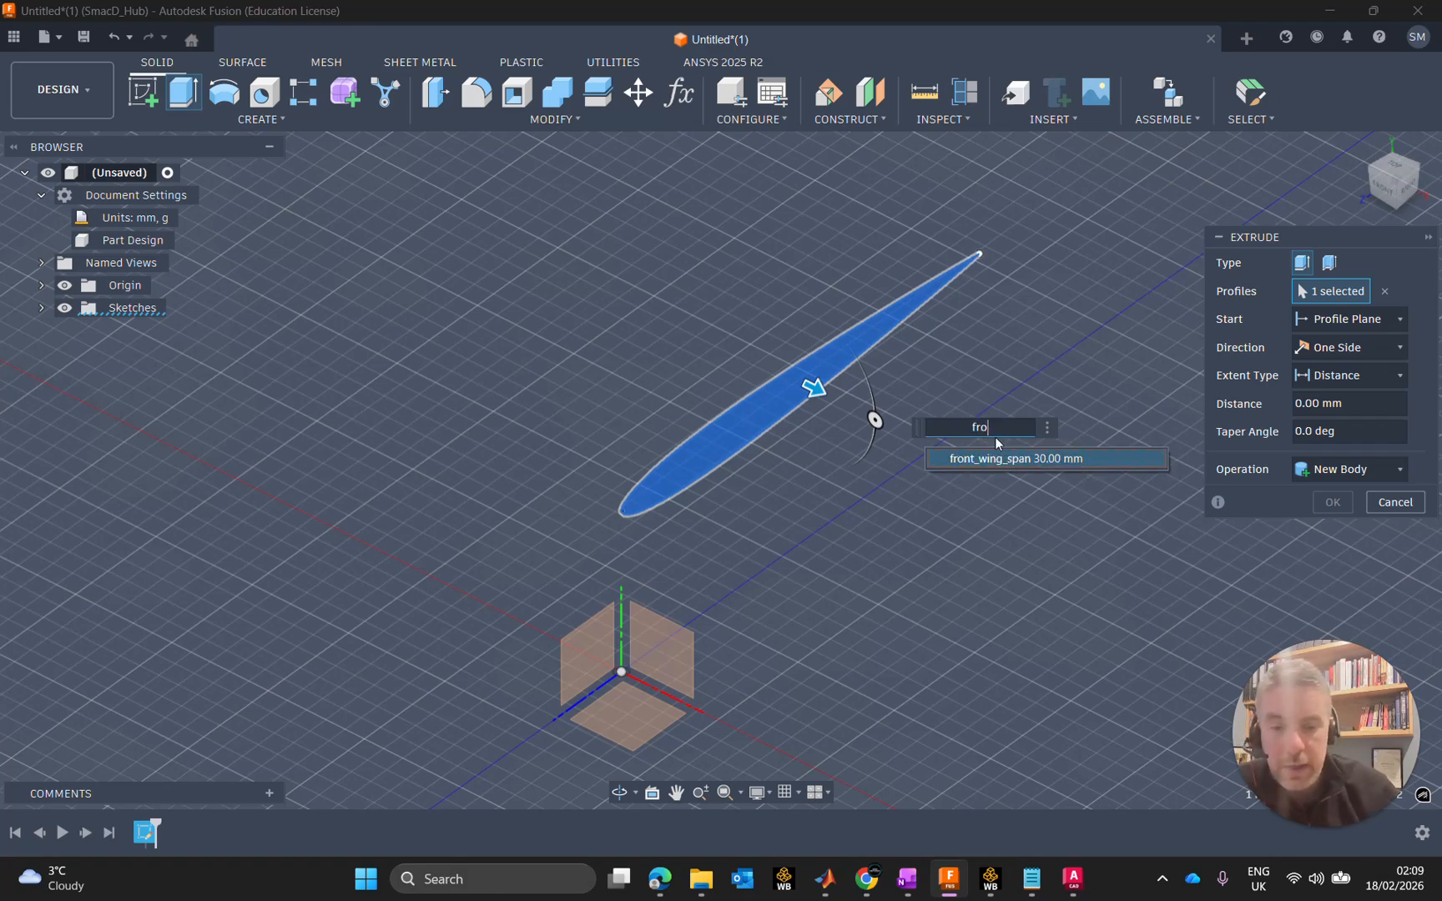
click(1055, 457)
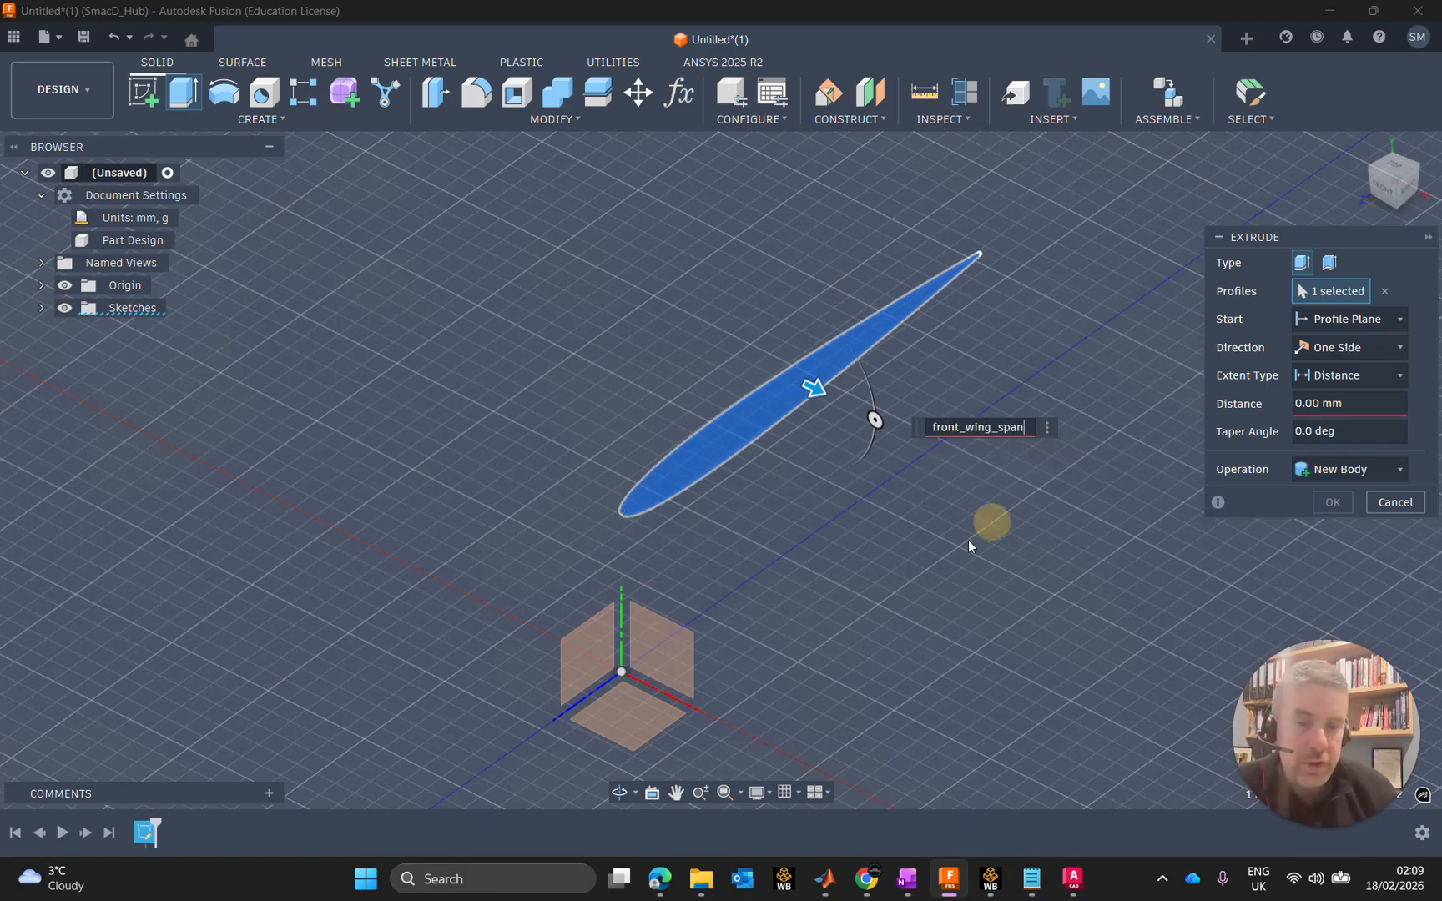
middle_drag(969, 555, 614, 376)
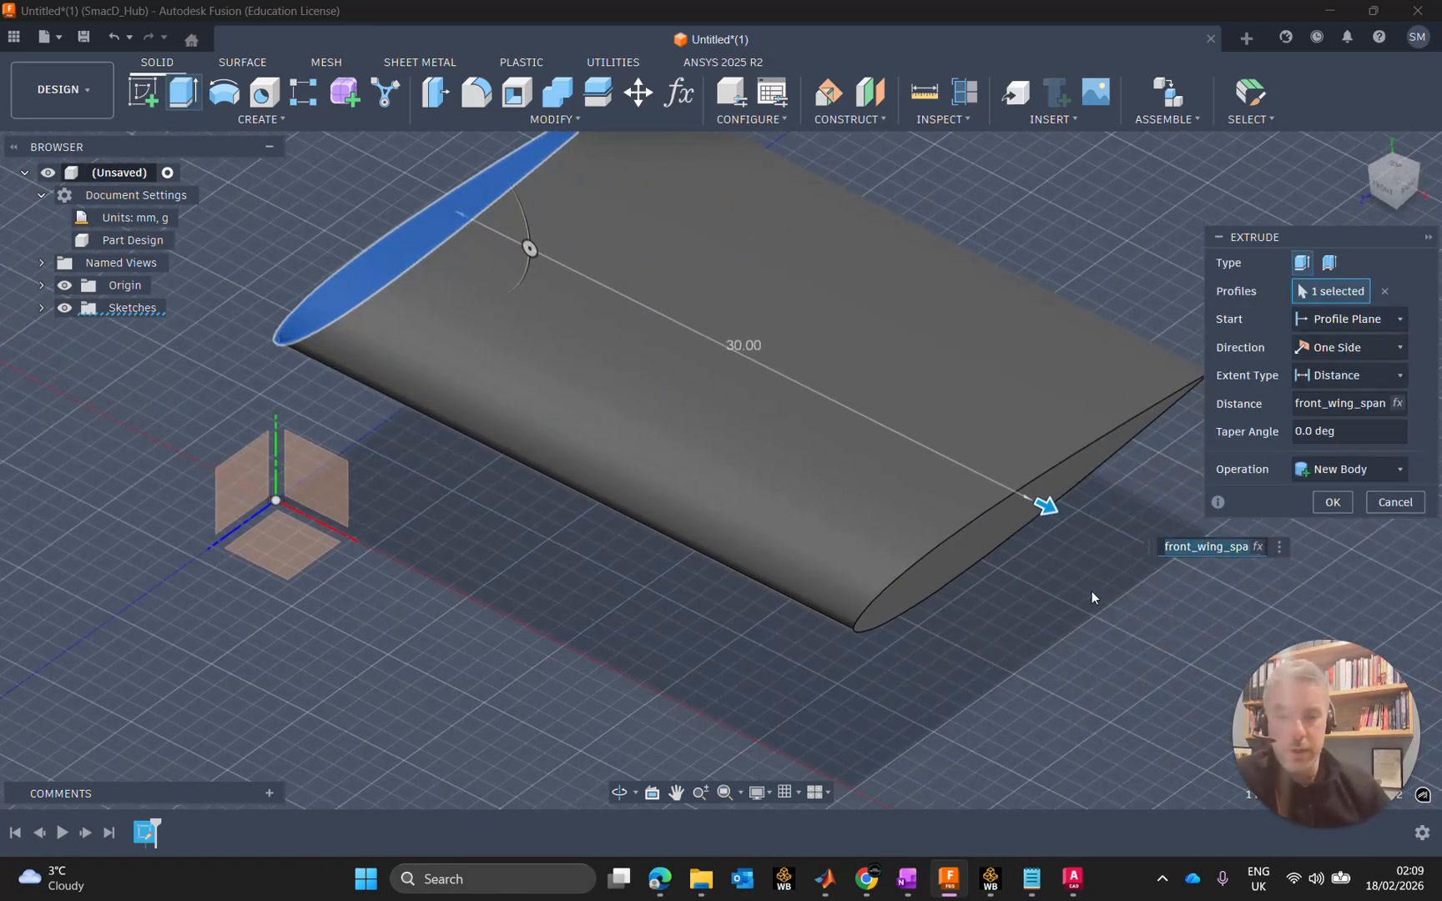
click(1333, 502)
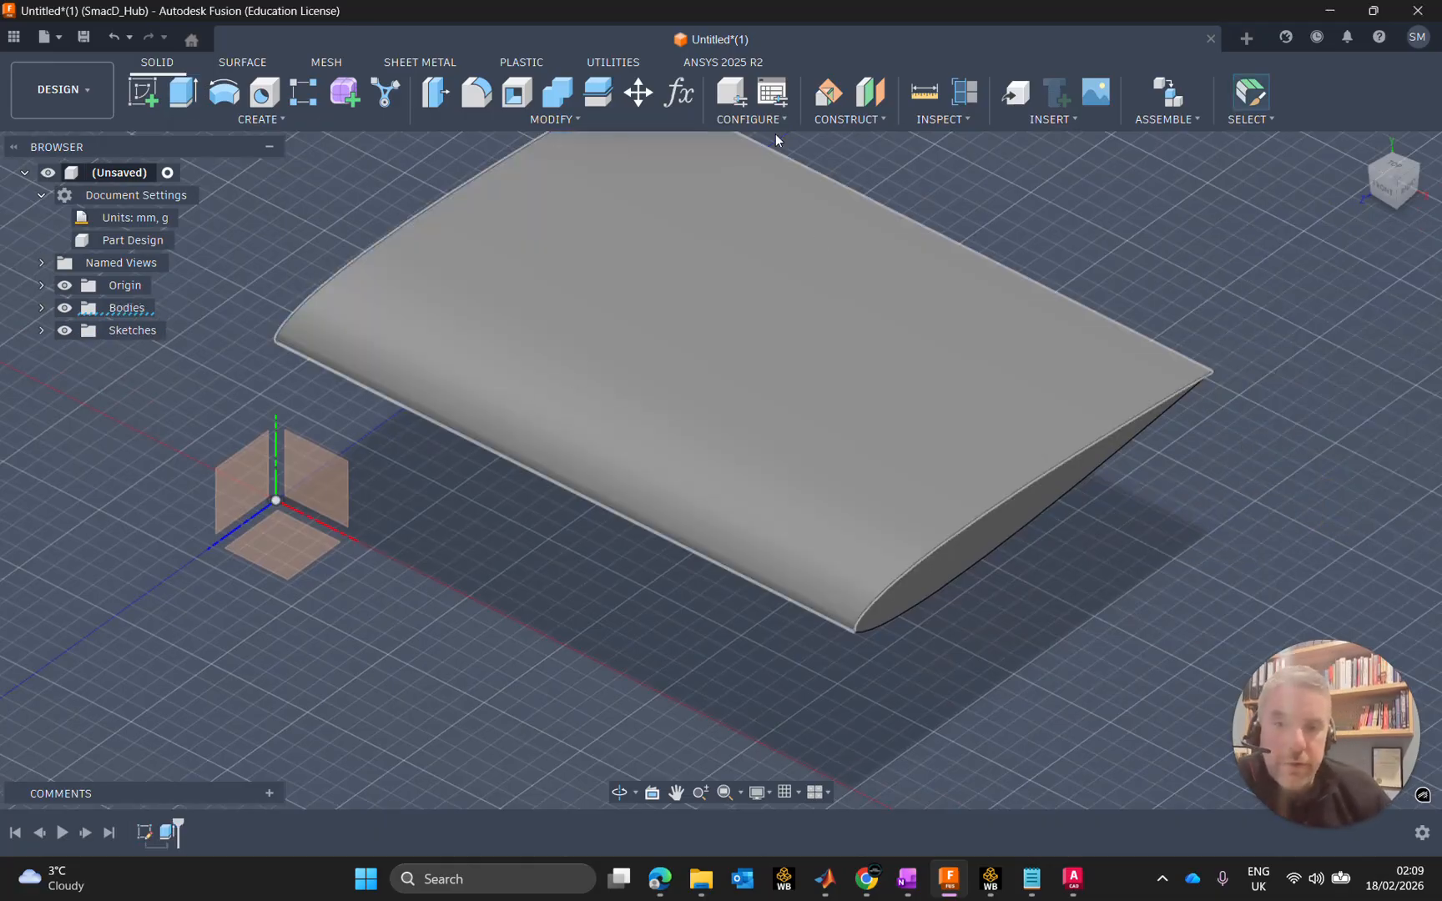
Step: Set the front_wing_span parameter to 25 mm and resize the parameters window so the wing can be seen beside it
click(684, 94)
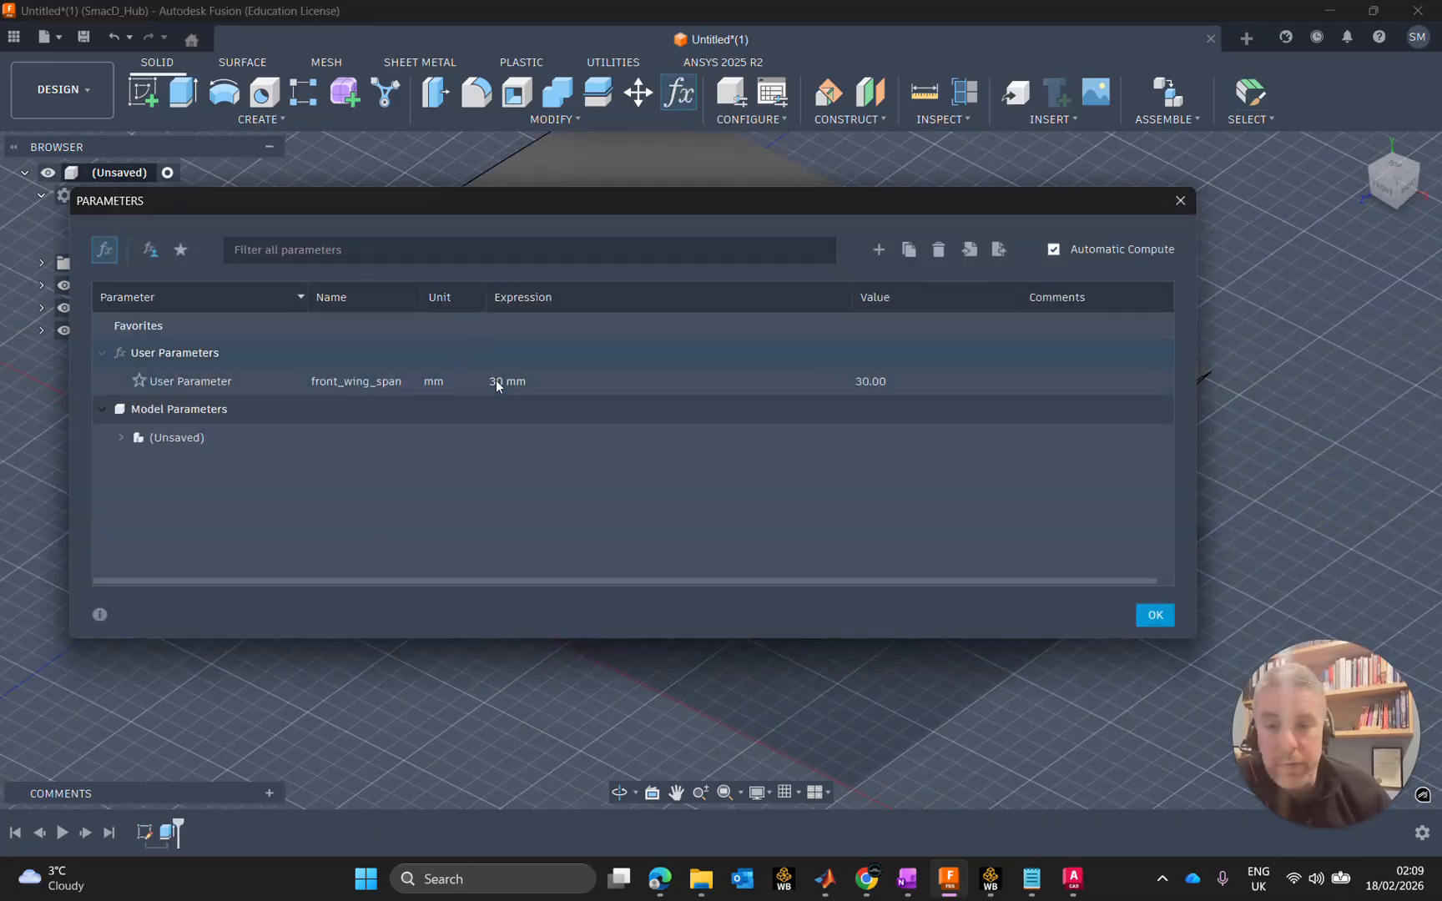
double_click(506, 383)
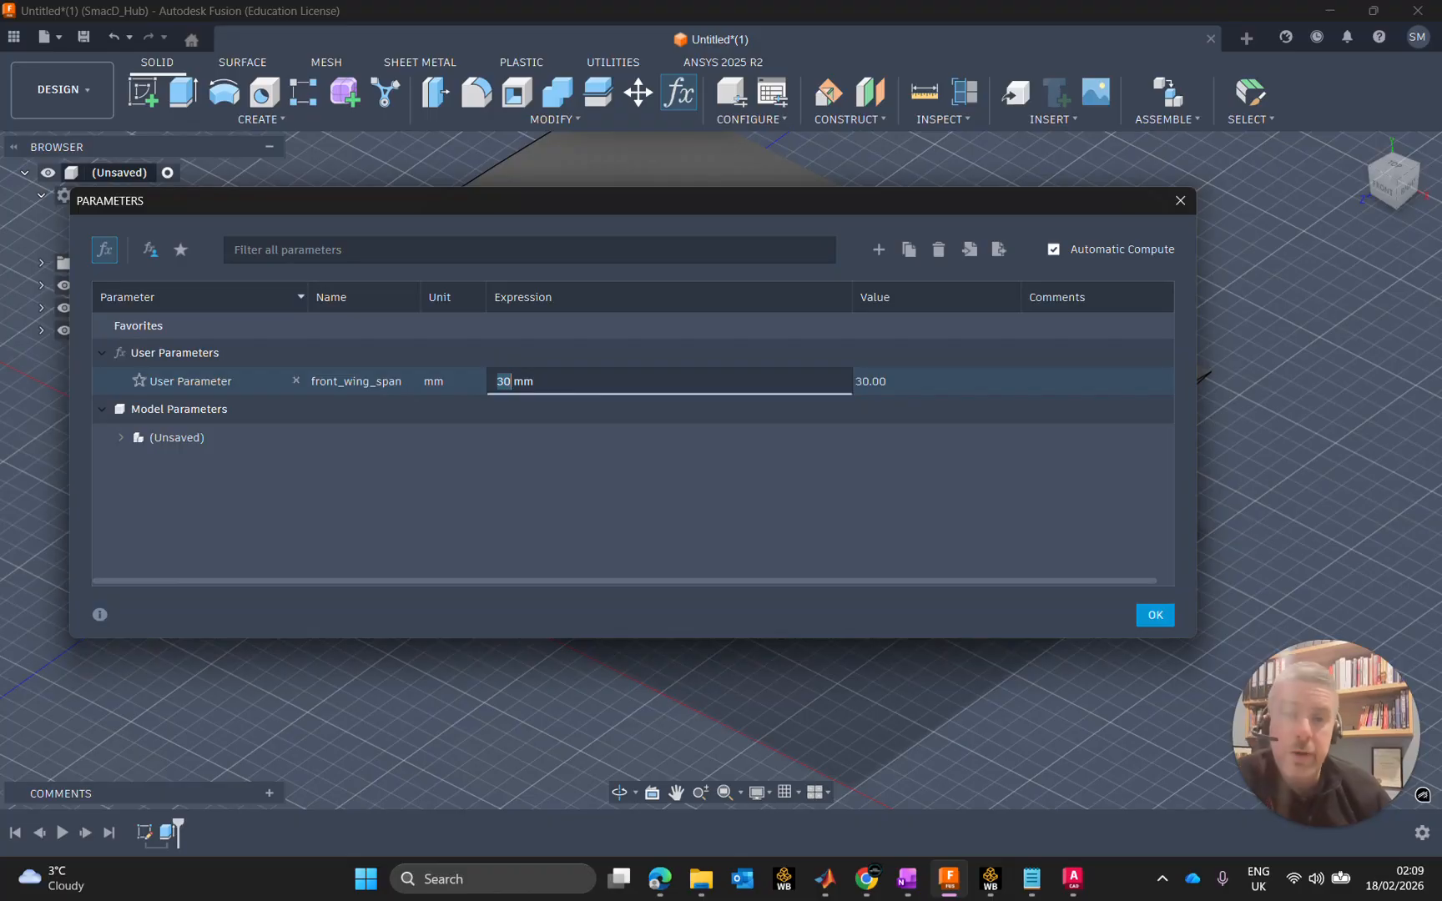
text(25)
key(Return)
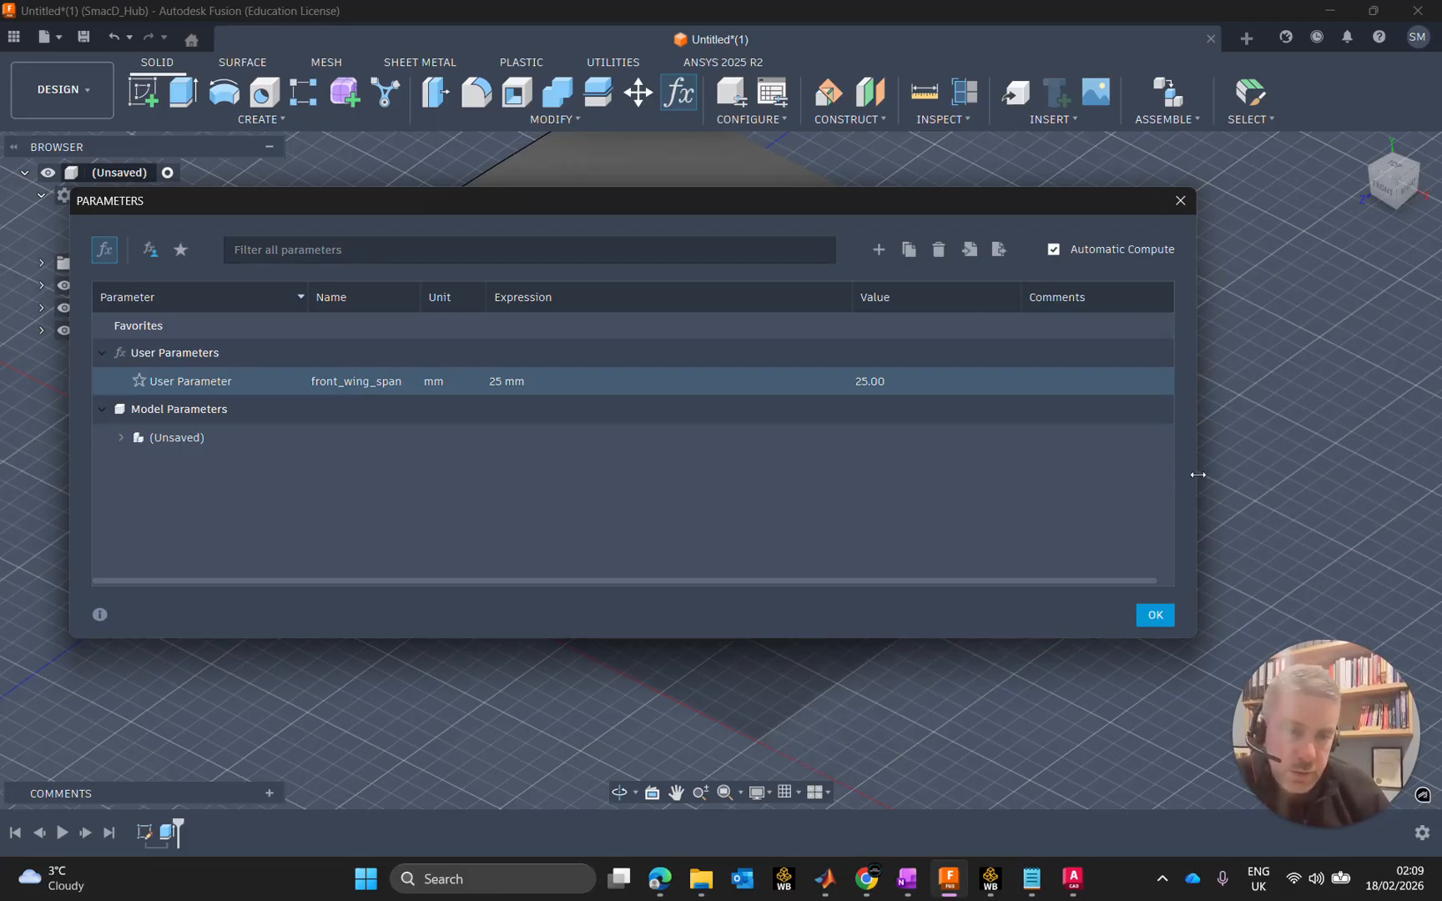
drag(1198, 474, 876, 455)
click(428, 387)
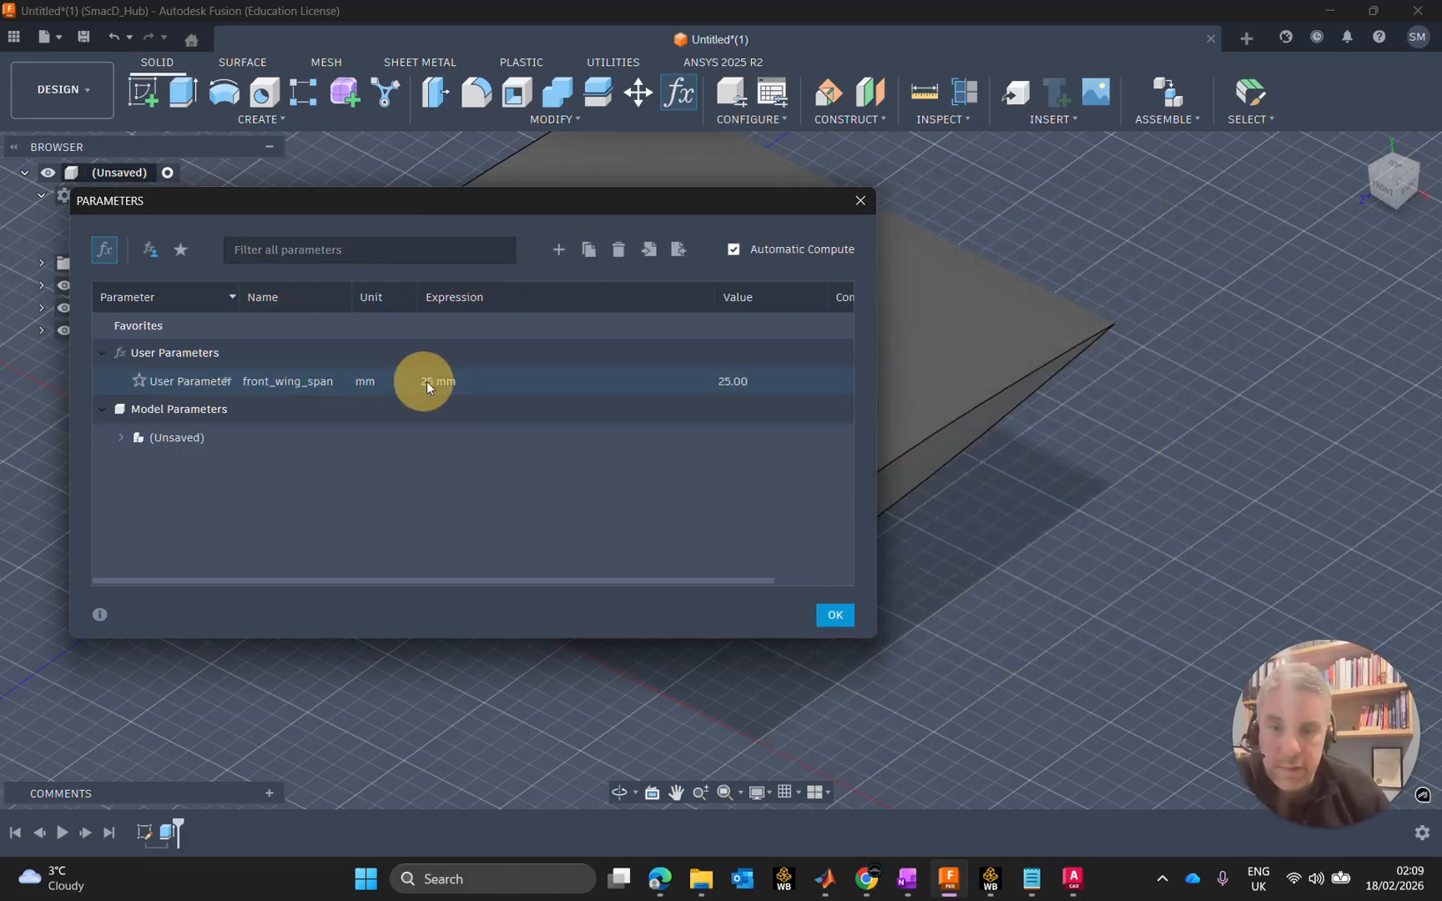
click(430, 379)
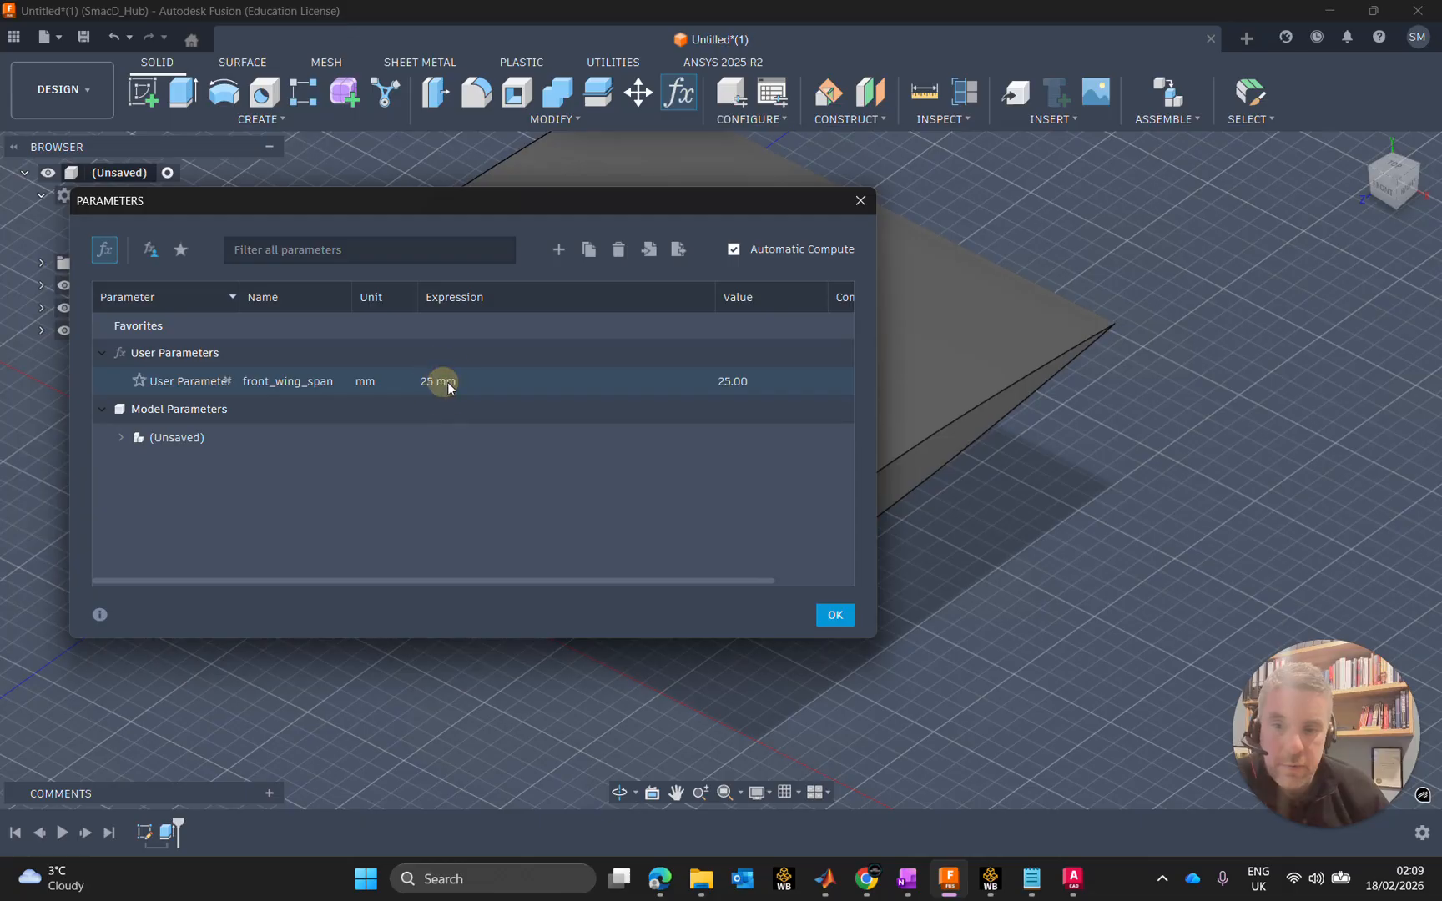
click(431, 380)
click(419, 379)
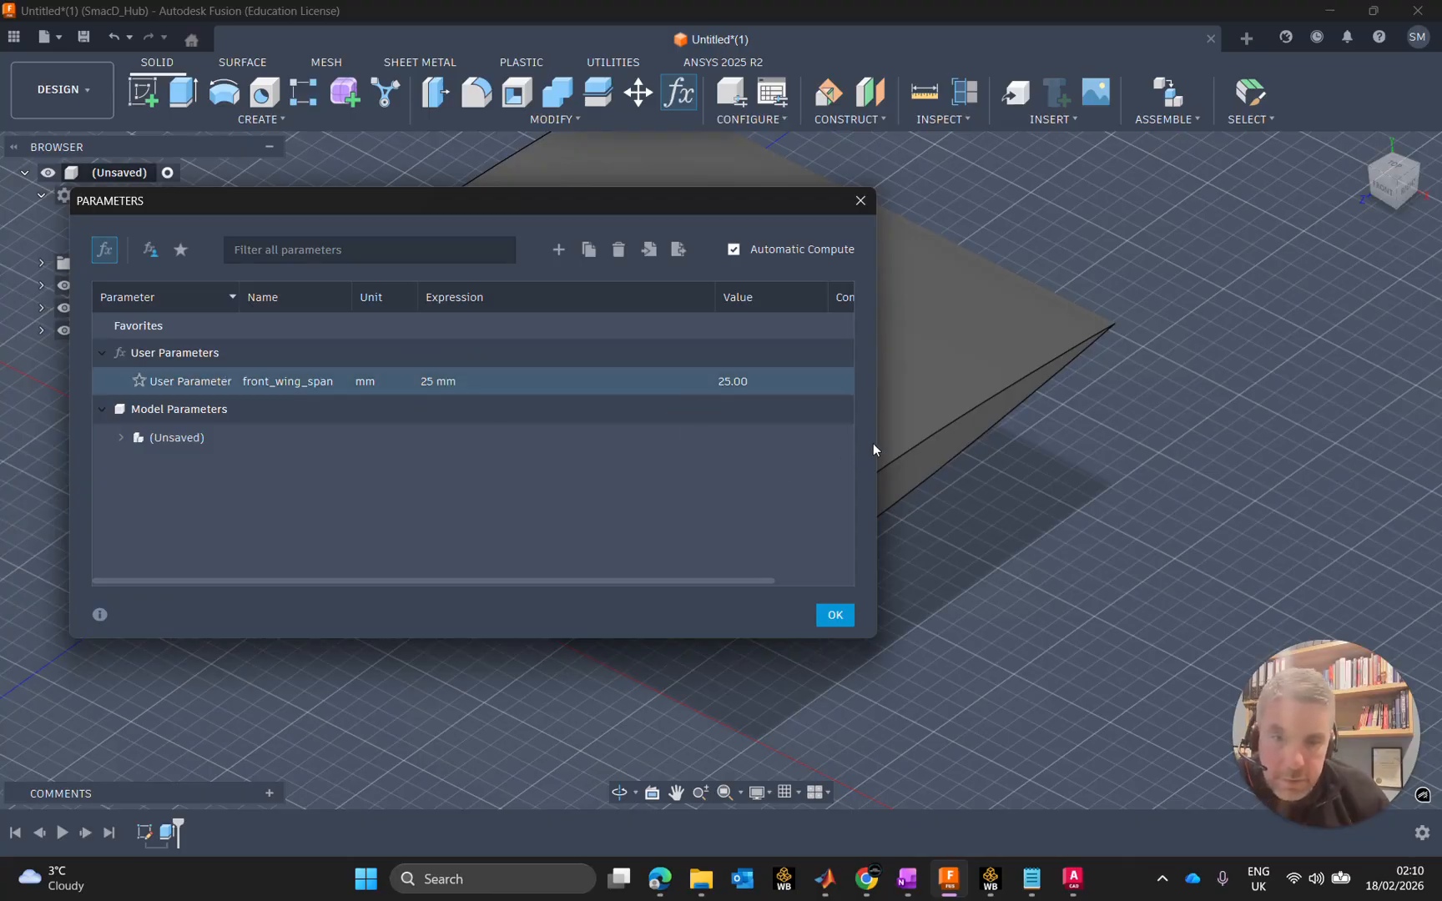
drag(874, 447, 1004, 446)
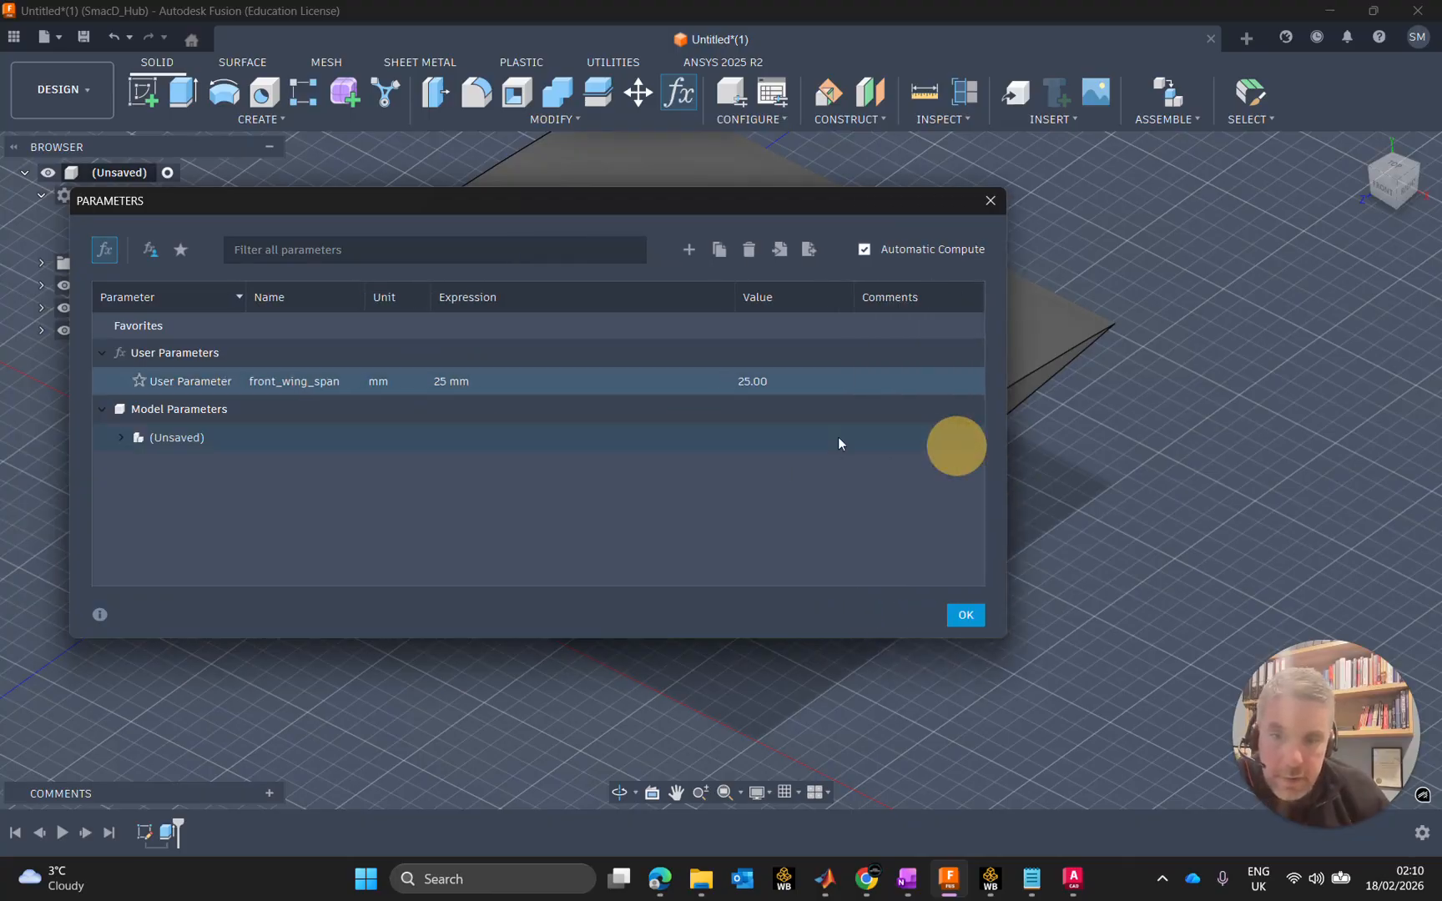
Step: Set the front_wing_span parameter to 30 mm and close the parameters
double_click(432, 381)
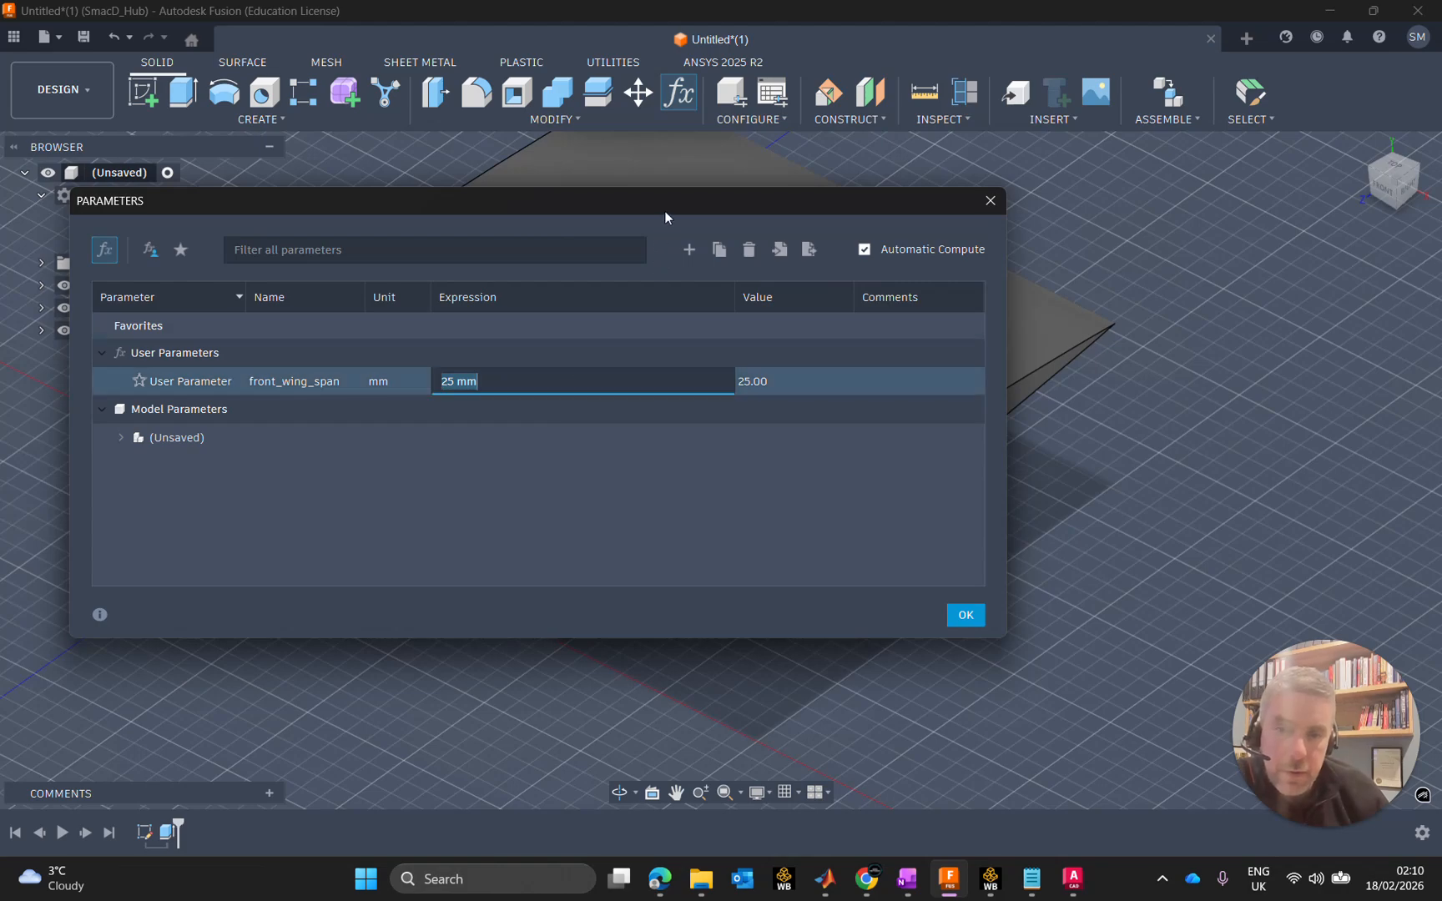
drag(665, 210, 570, 215)
text(30)
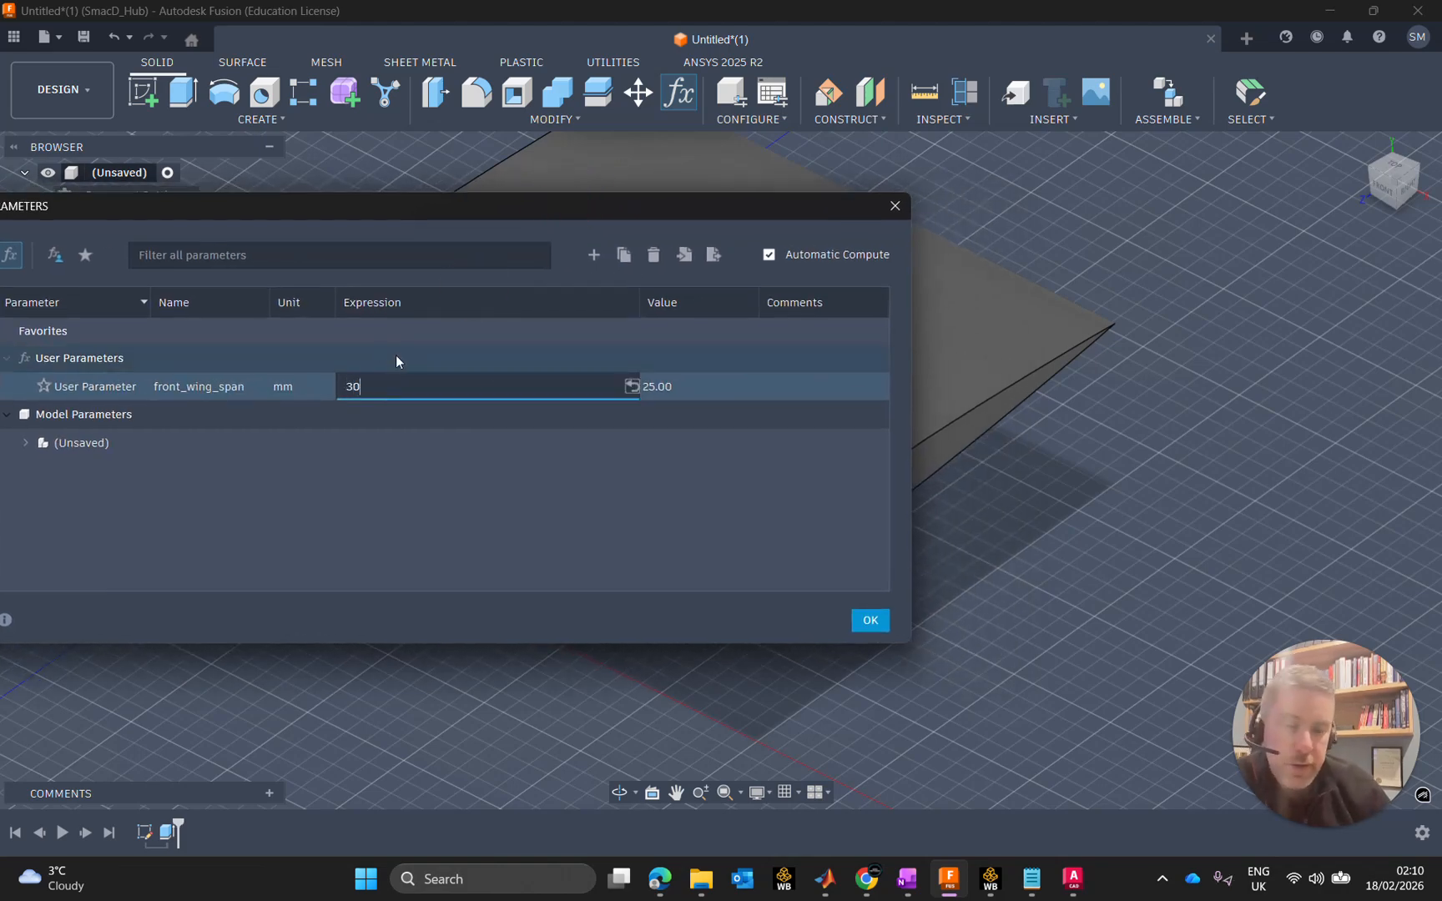
key(Return)
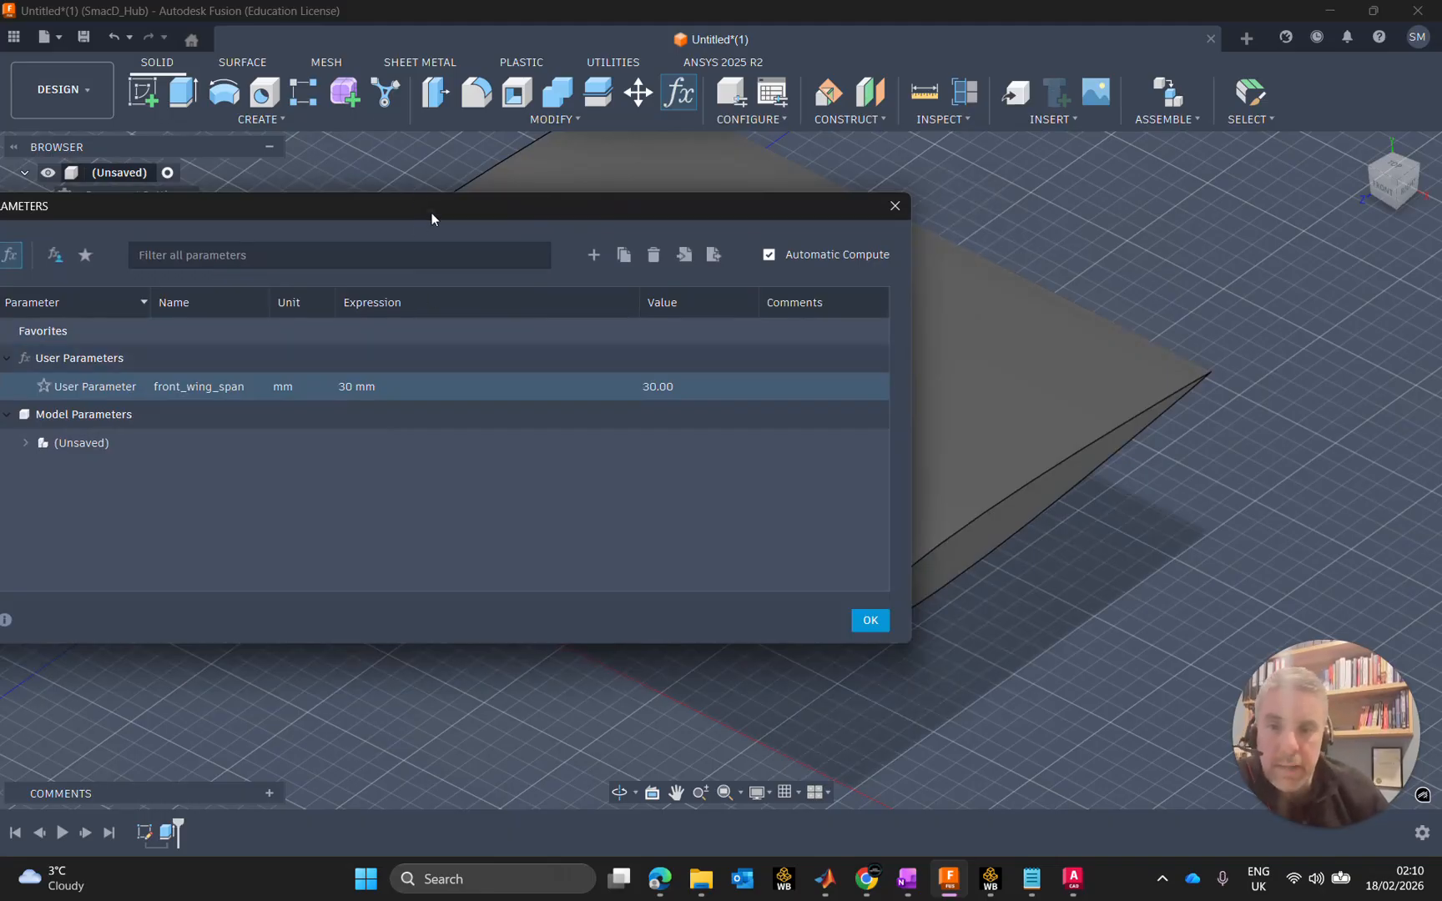
drag(432, 213, 593, 188)
click(1057, 182)
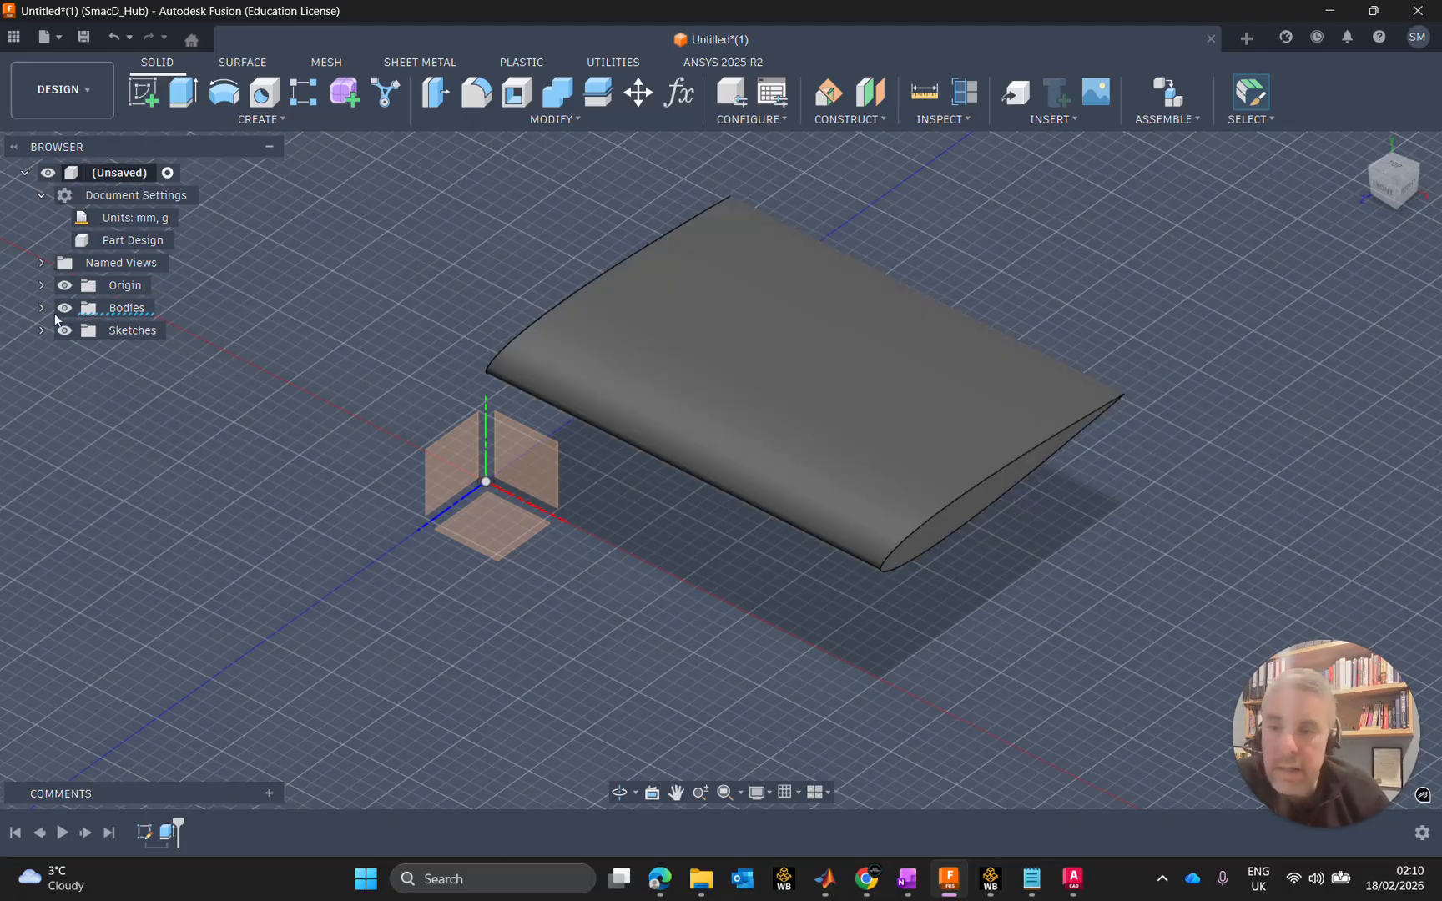
click(876, 98)
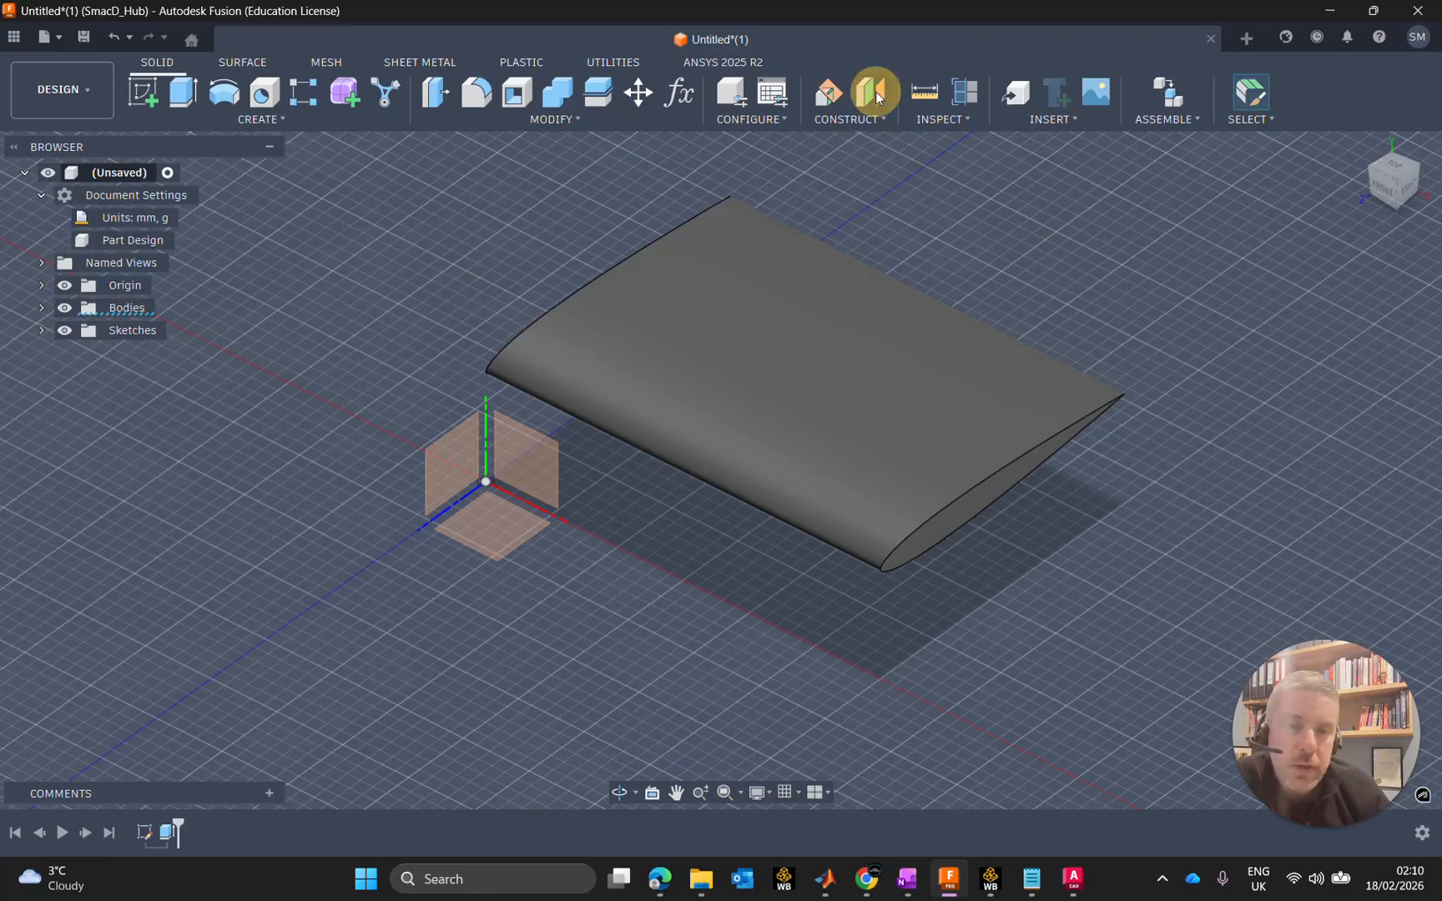
drag(1320, 237, 1290, 240)
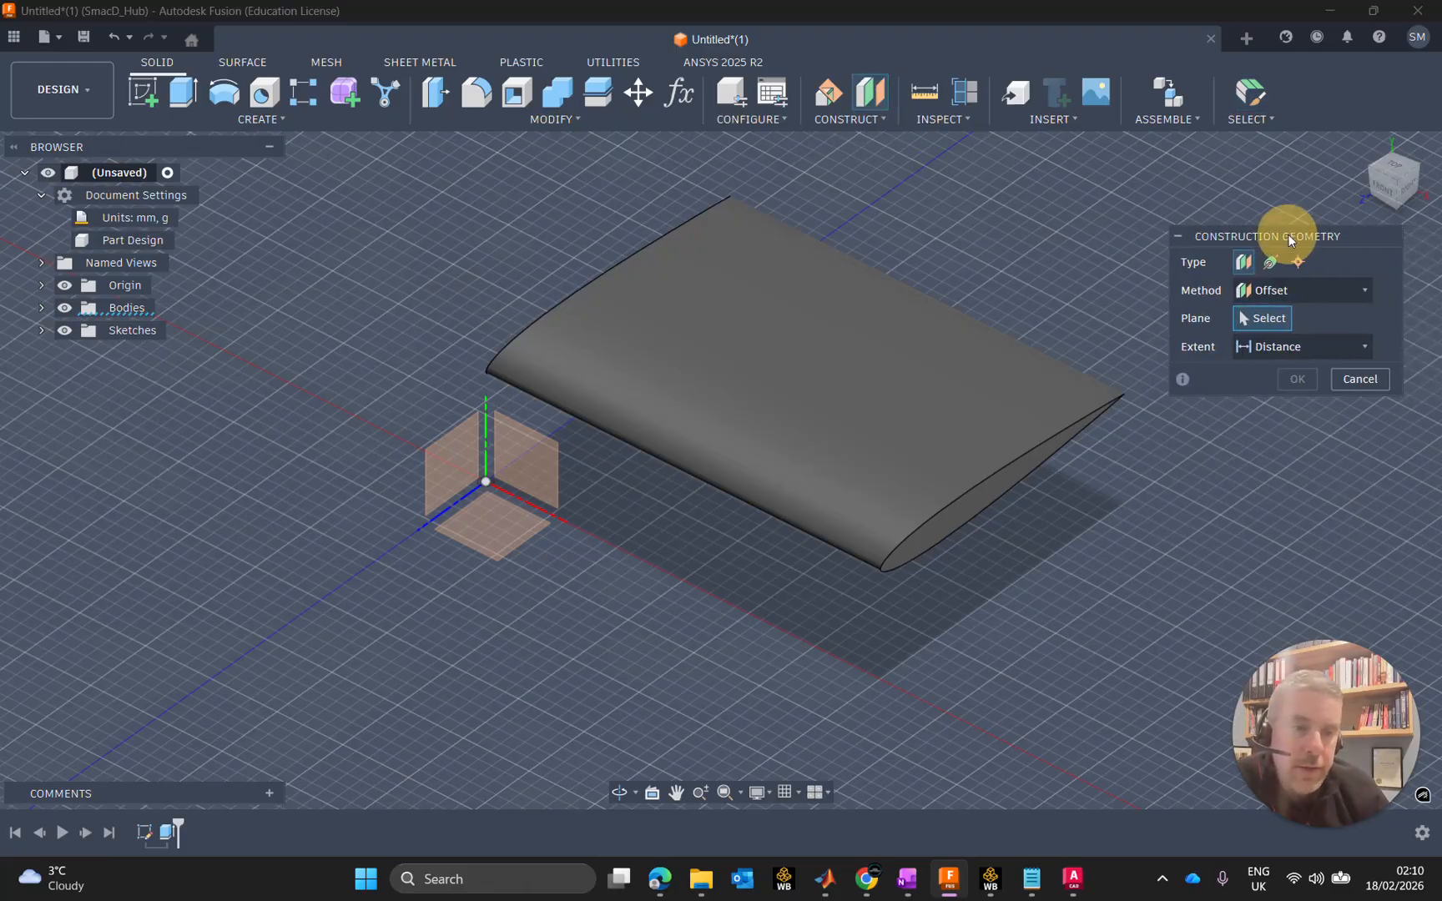
click(1360, 379)
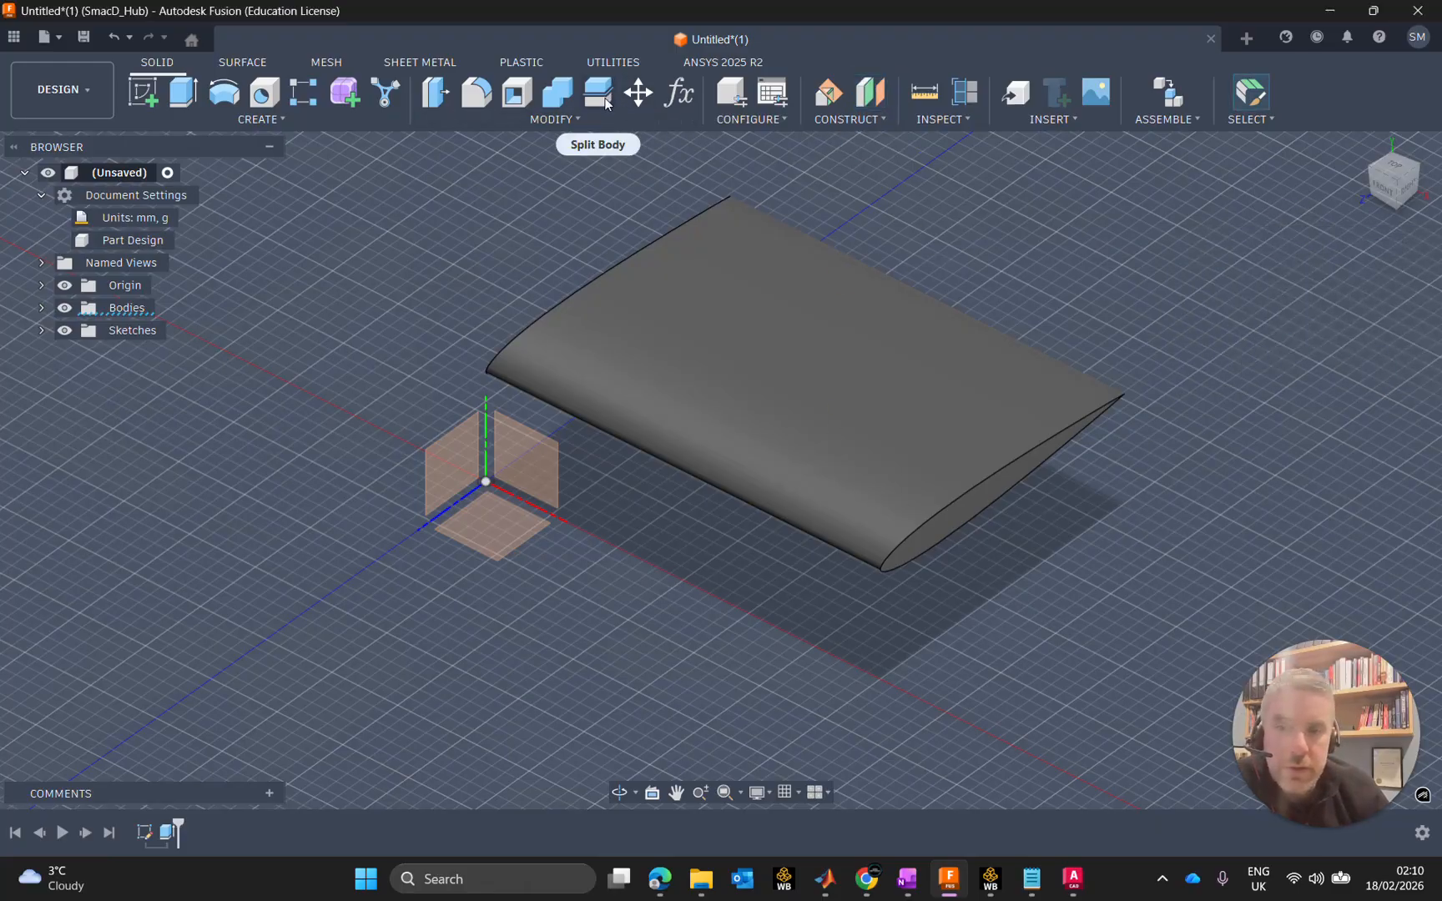
Step: Add a user parameter named front_wing_cL_height in mm with a value of 8 and accept the parameters
click(680, 93)
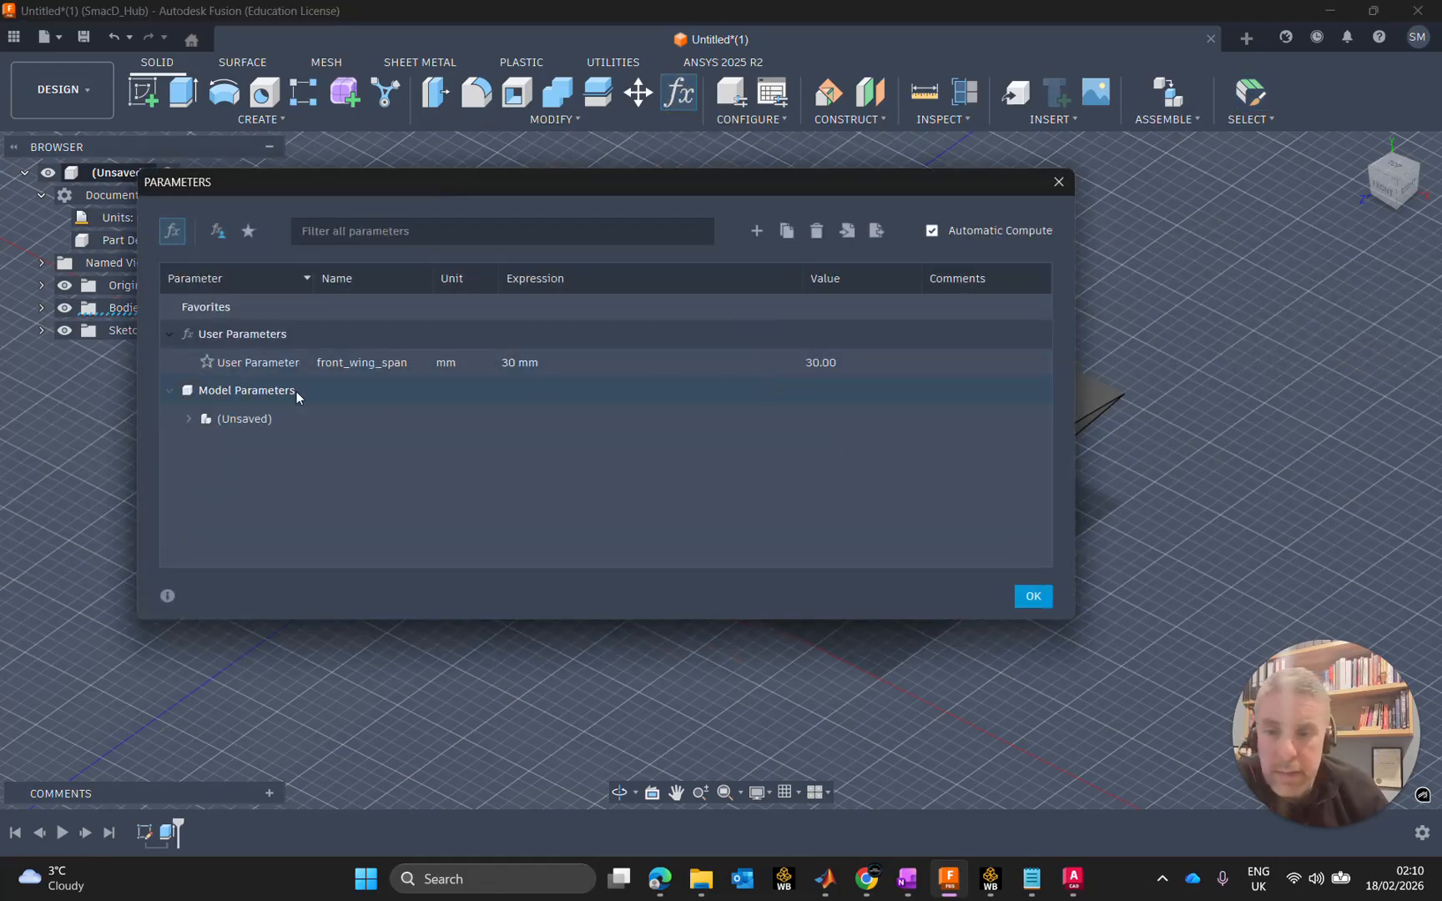
click(757, 230)
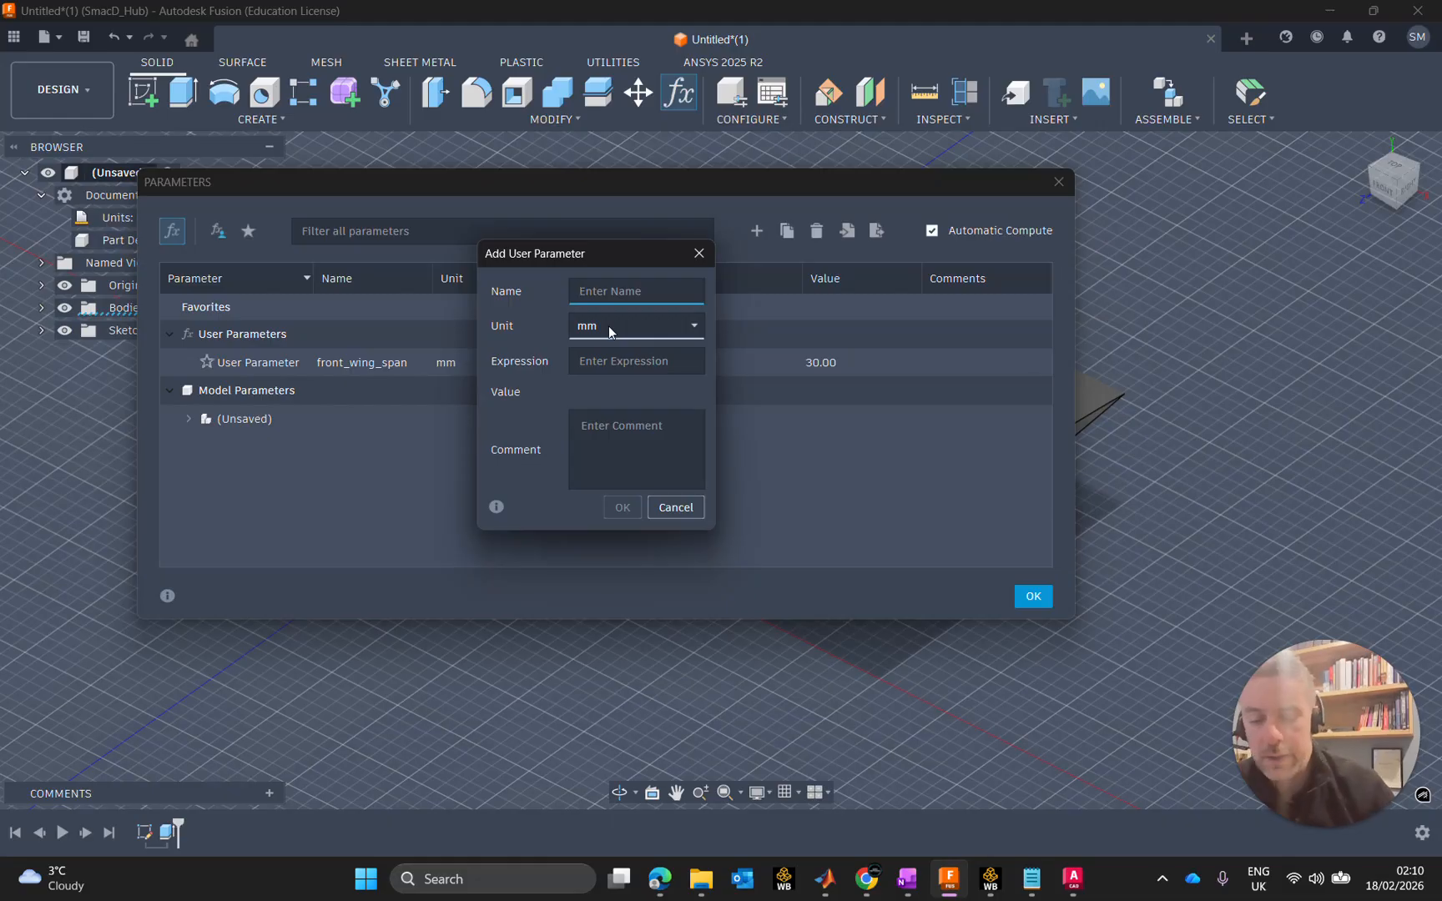
text(front_wing_)
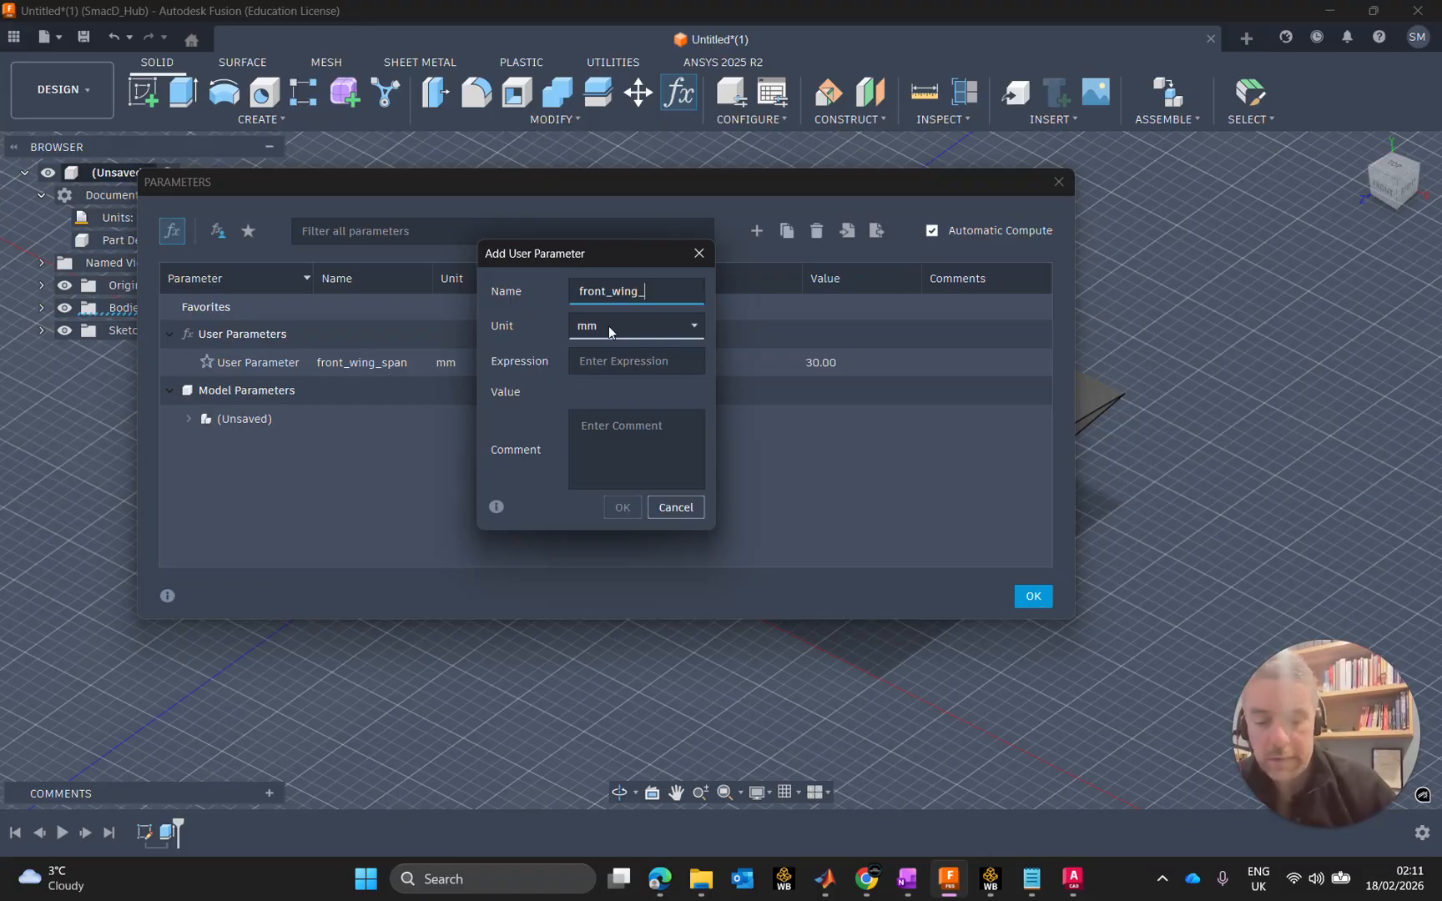
text(cL)
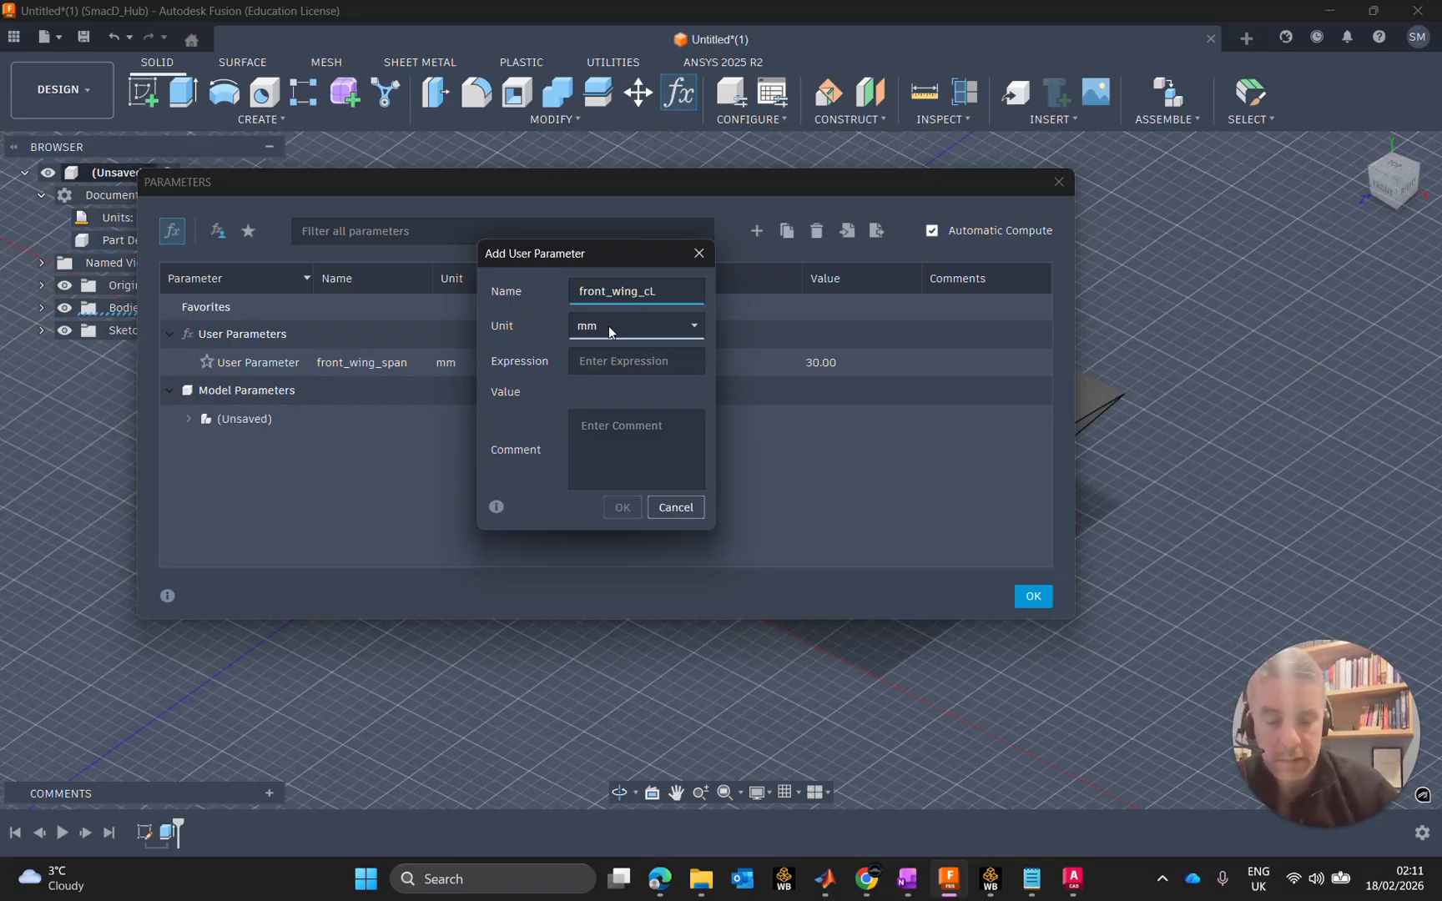
text(_)
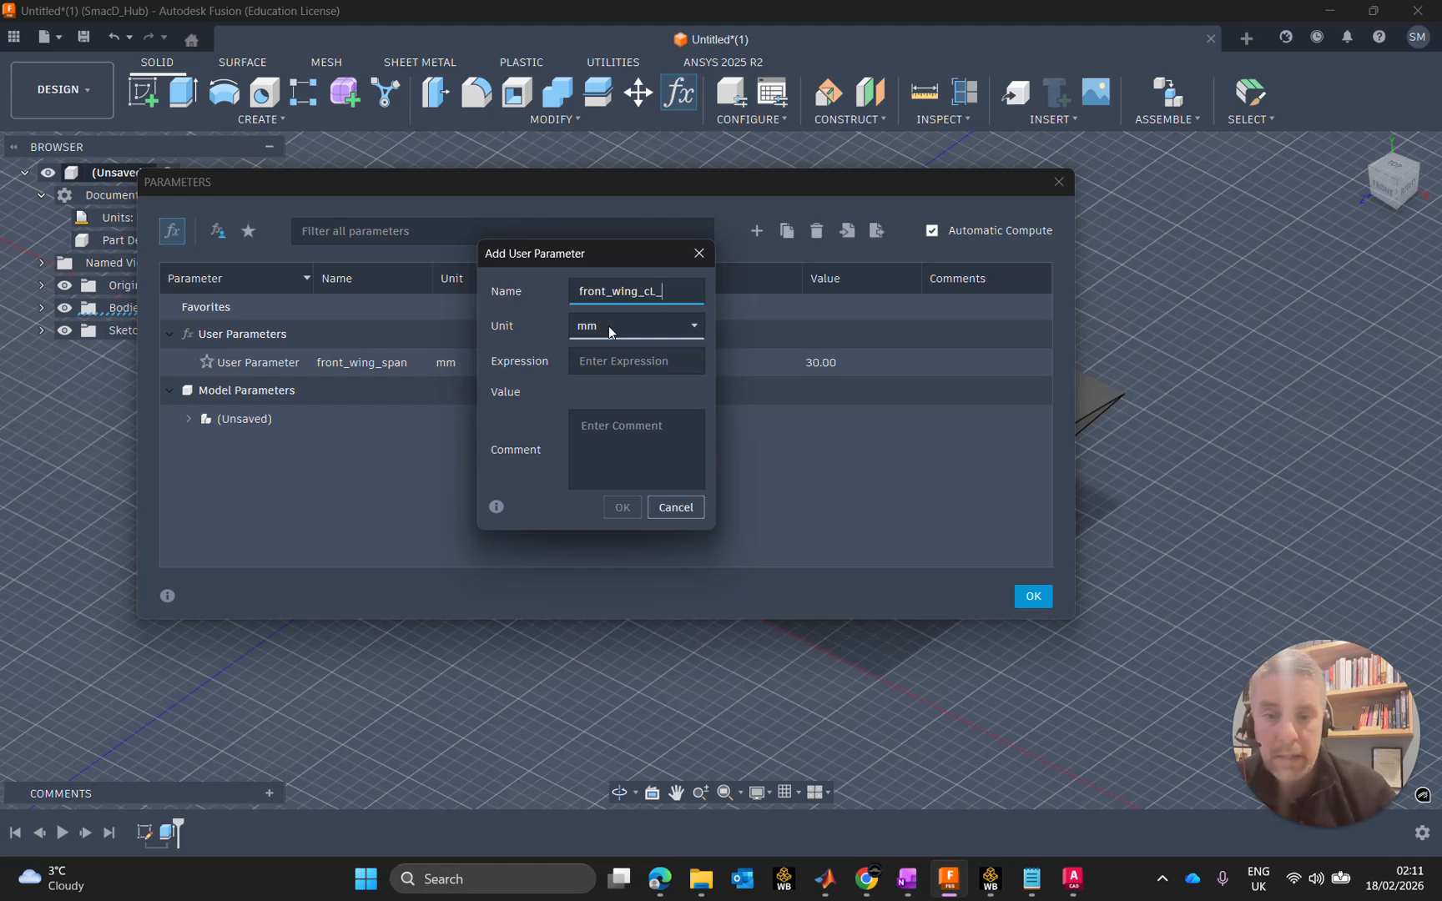
text(height)
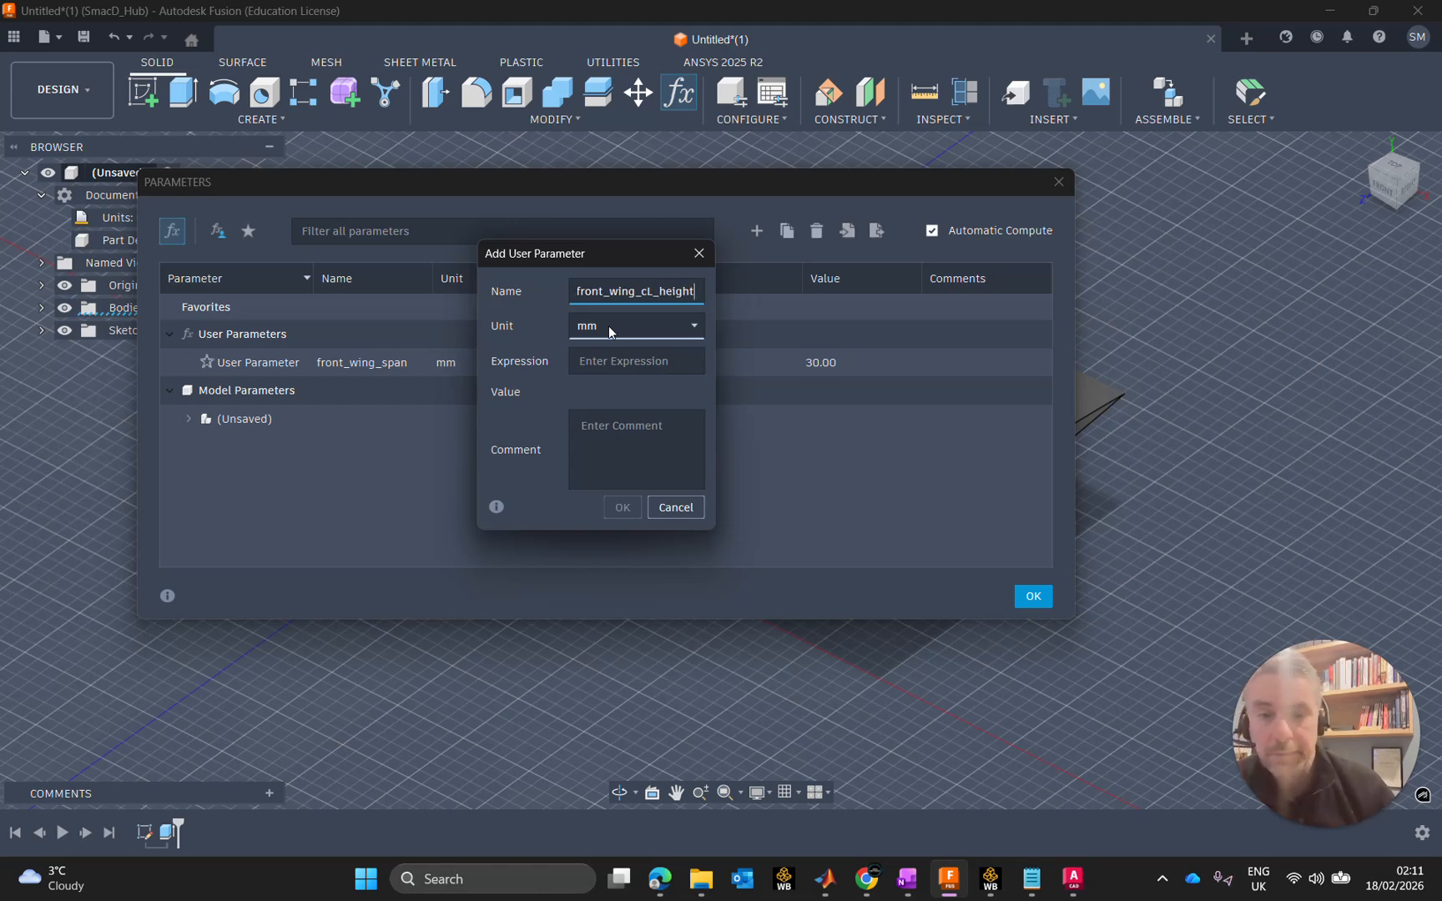
click(598, 357)
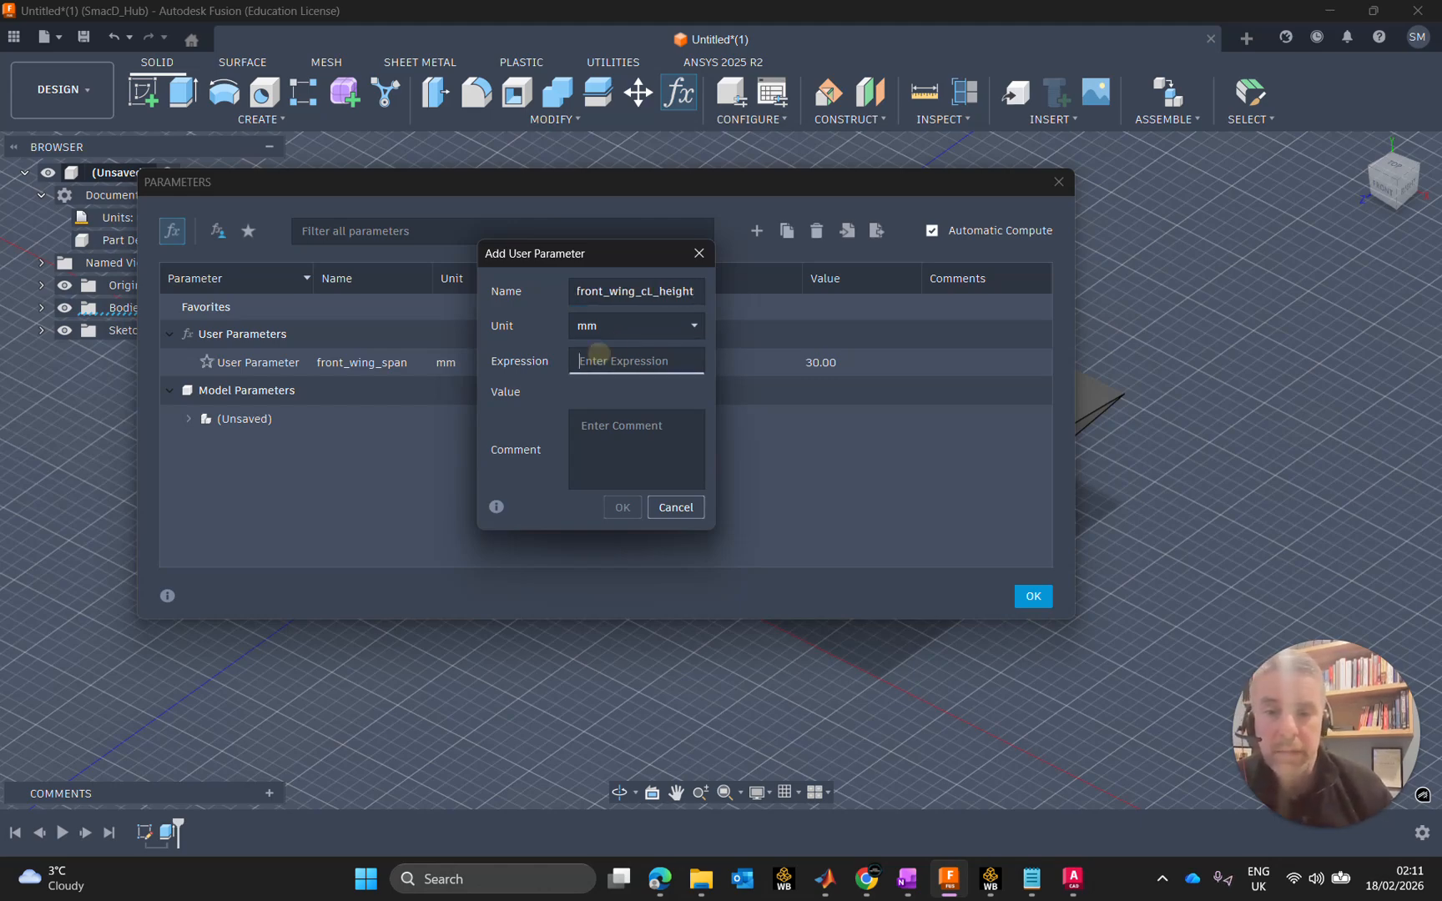
text(8)
key(Return)
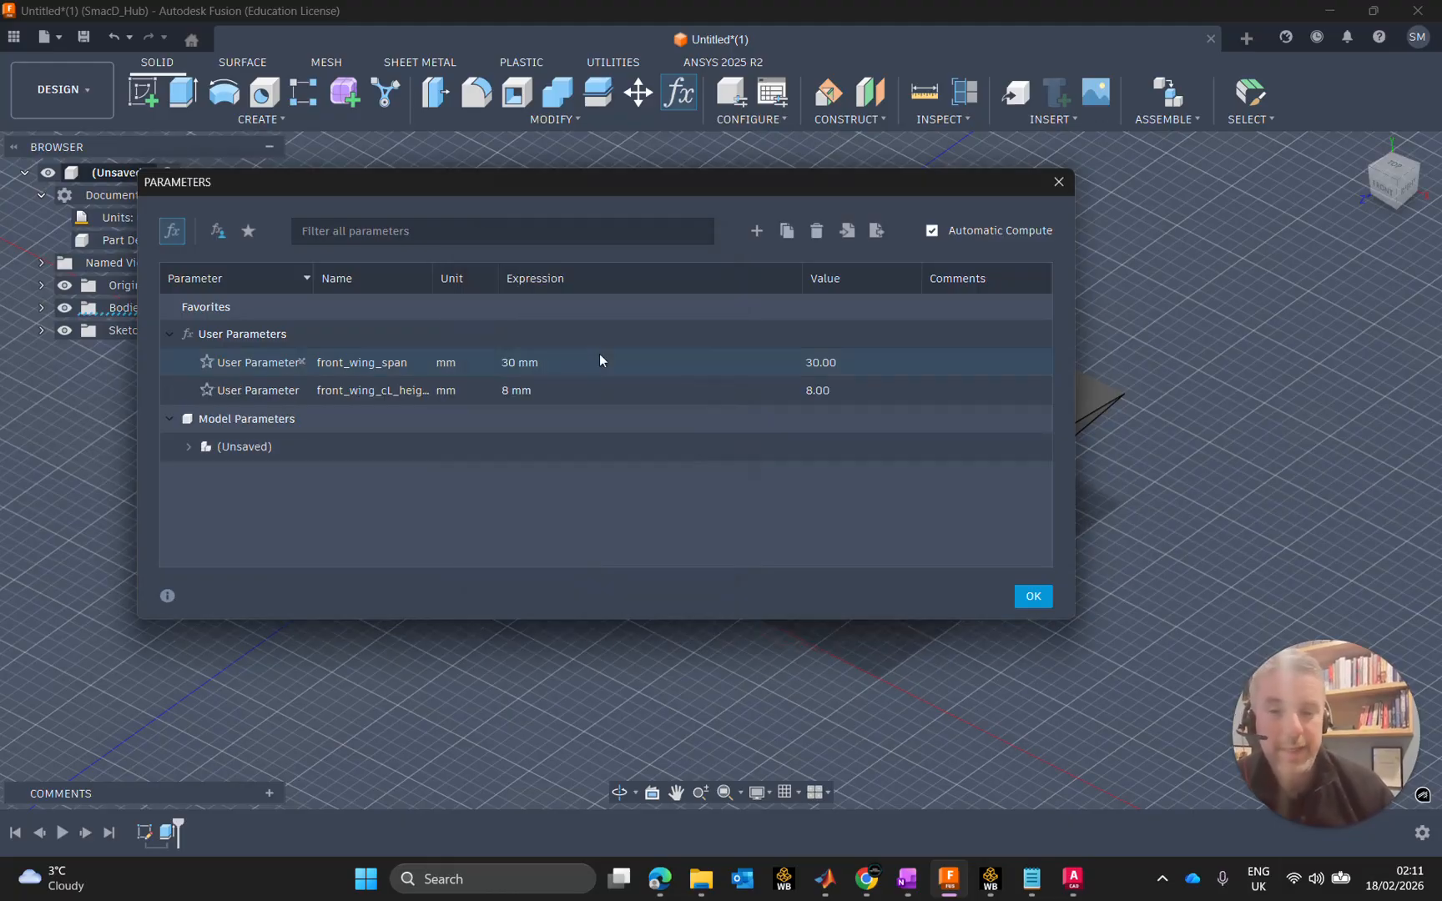
click(1038, 597)
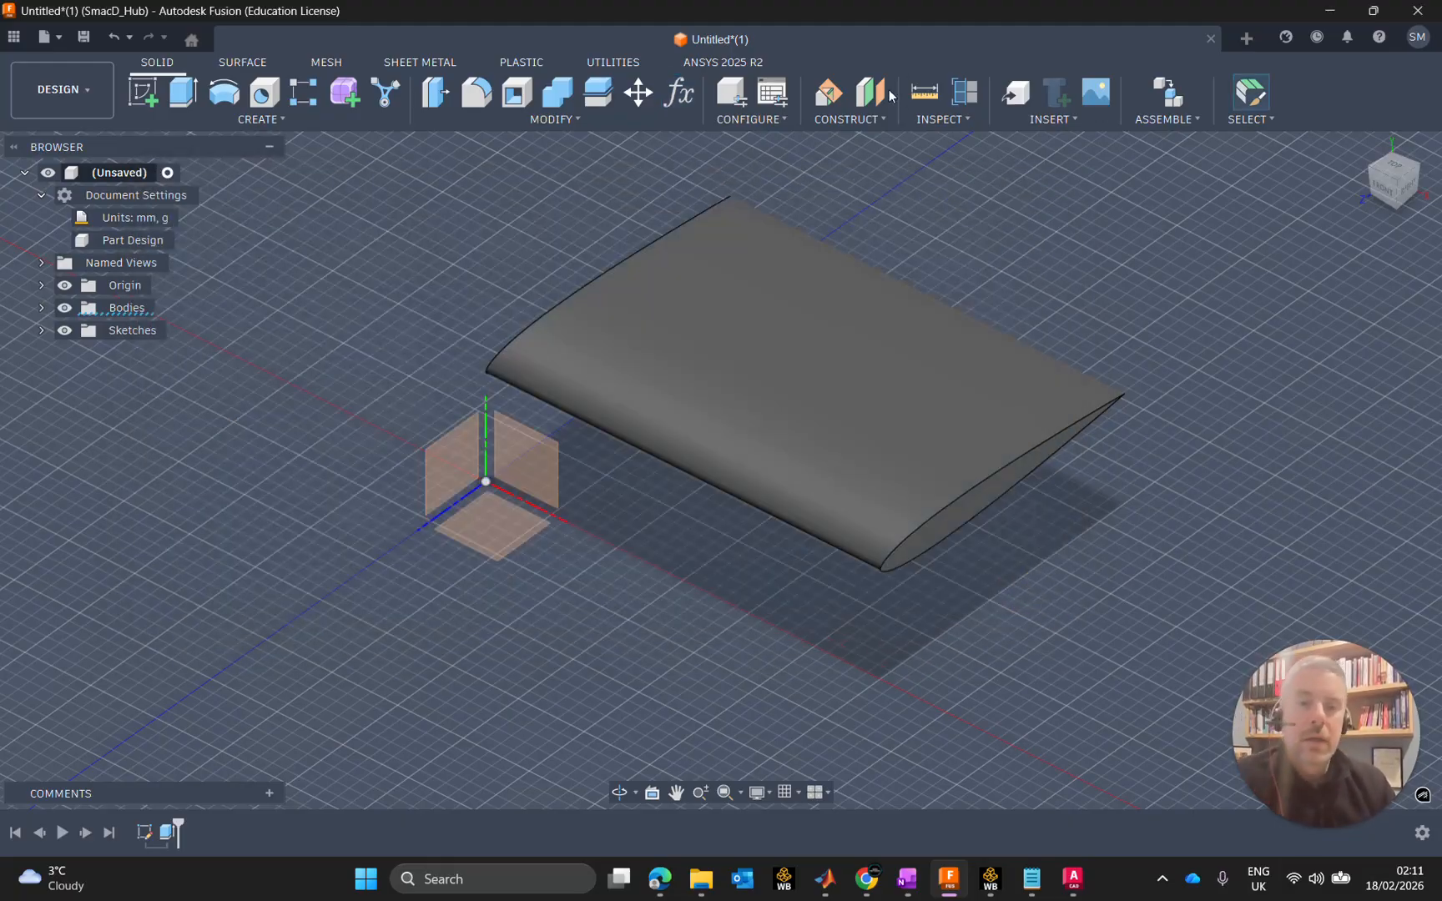
Step: Create a construction plane offset from the horizontal origin plane, using front_wing_cL_height as the distance
click(876, 102)
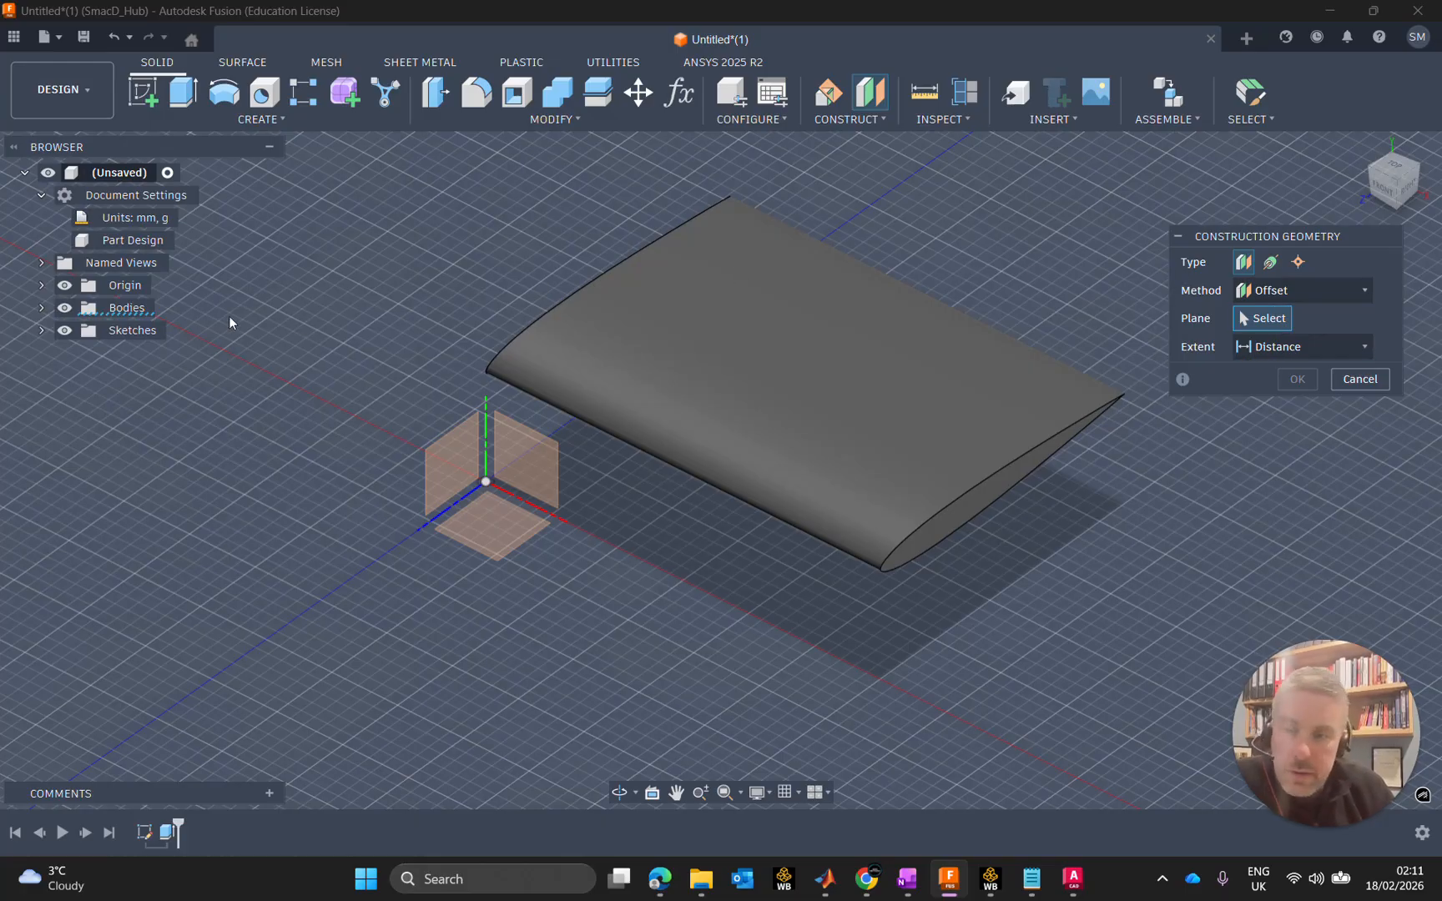
click(505, 537)
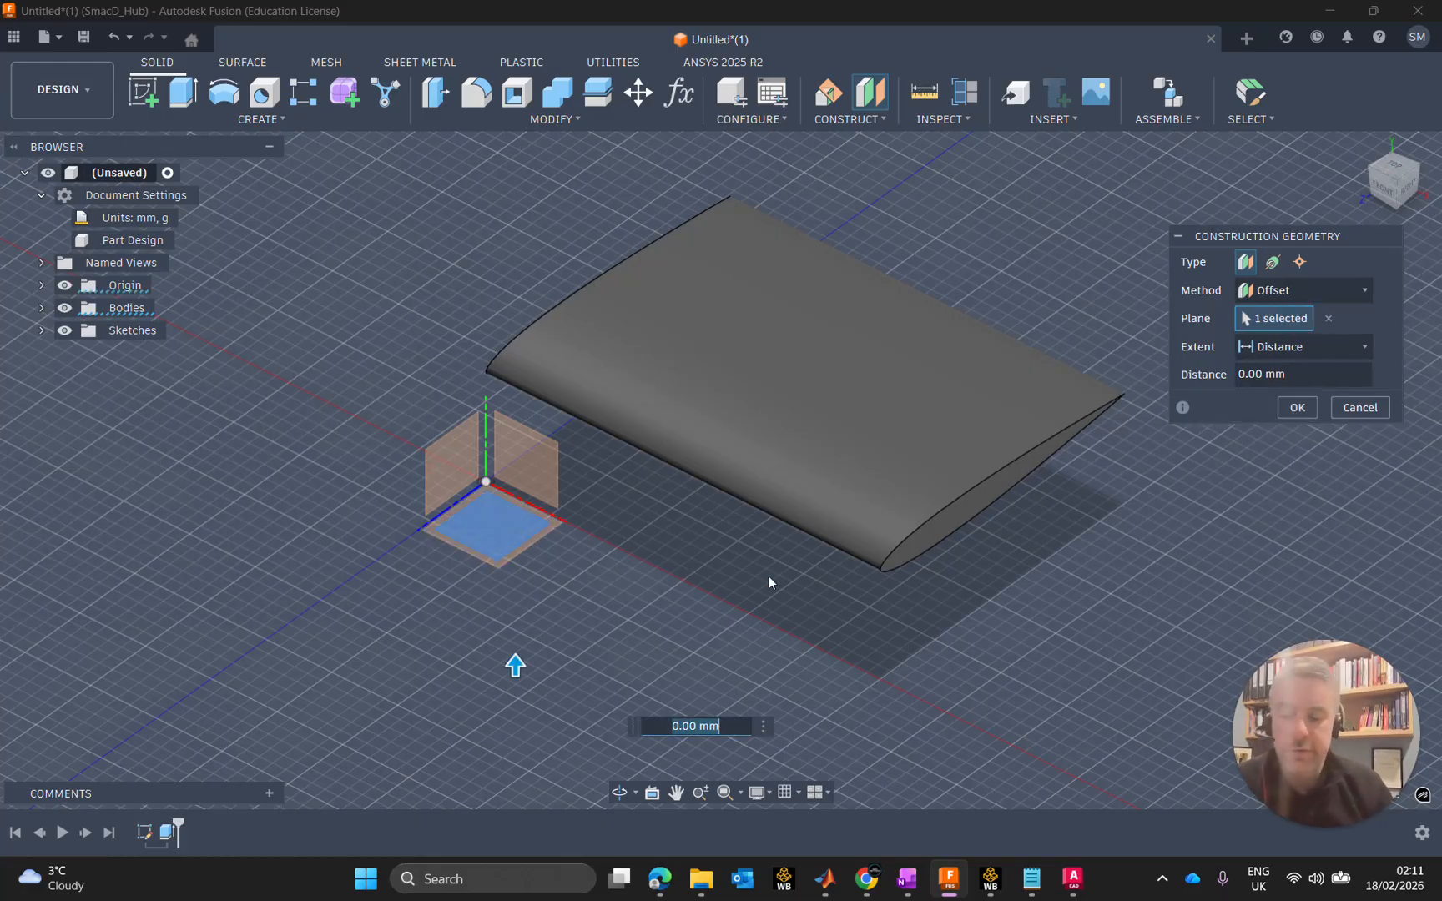
text(fro)
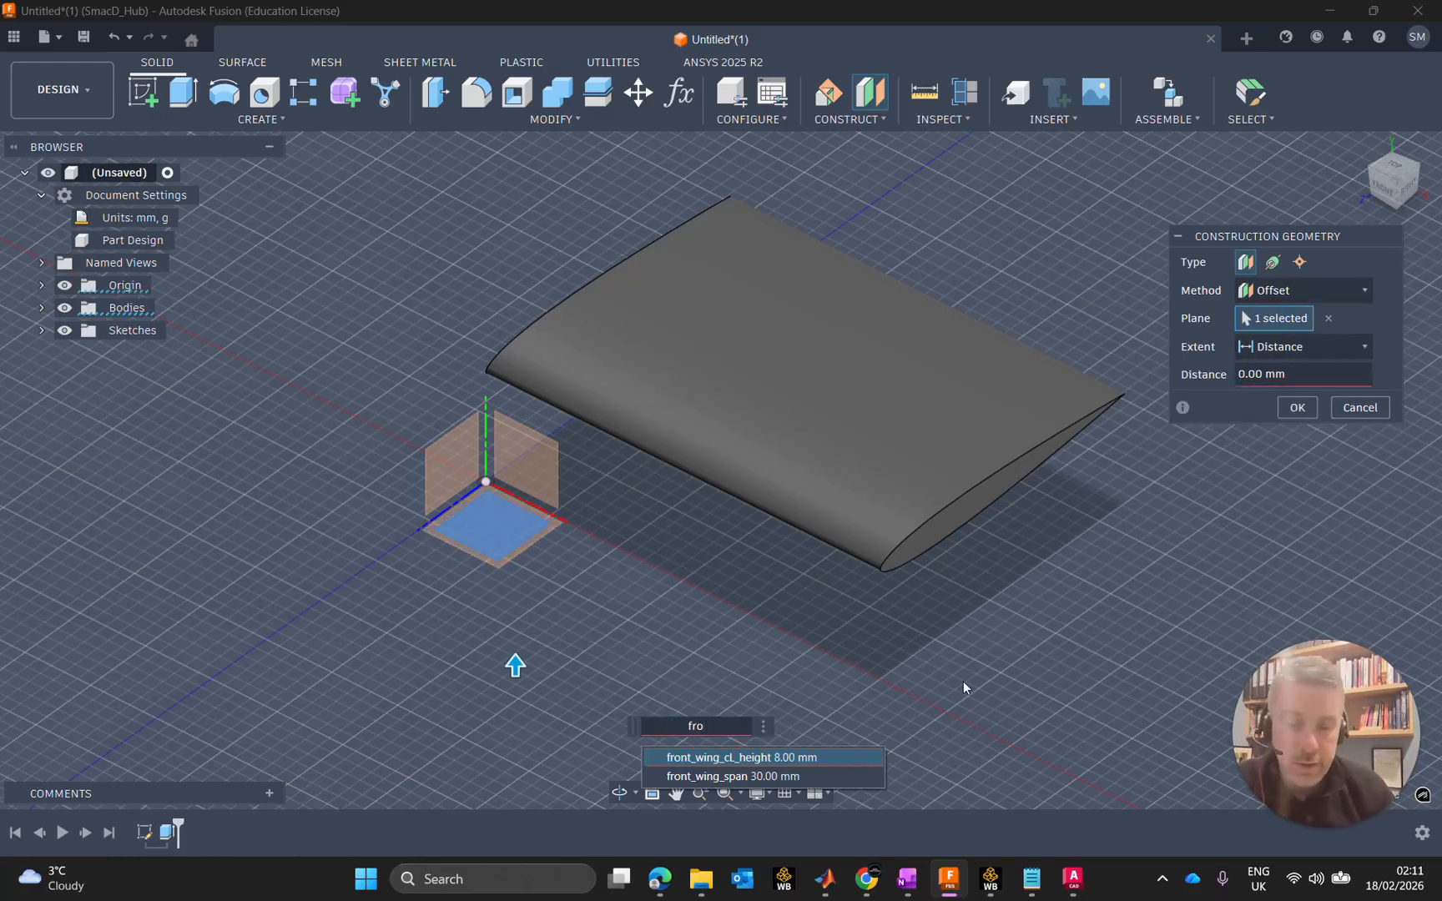
click(768, 758)
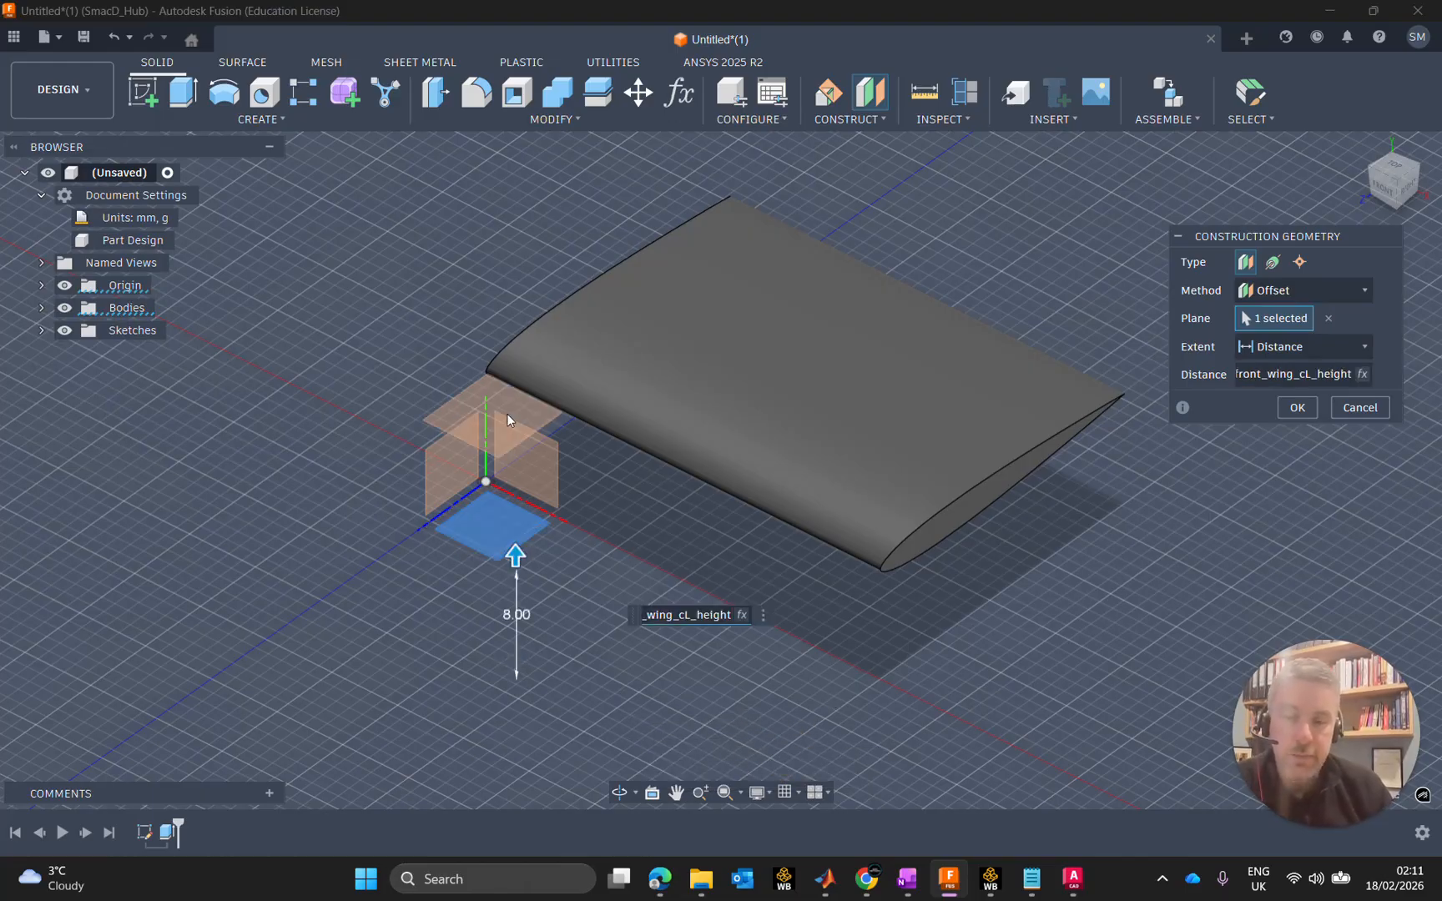
click(1308, 412)
Step: Rename the new offset plane Front_wing_cL_height and move it to the start of the timeline, before the airfoil sketch
right_click(150, 376)
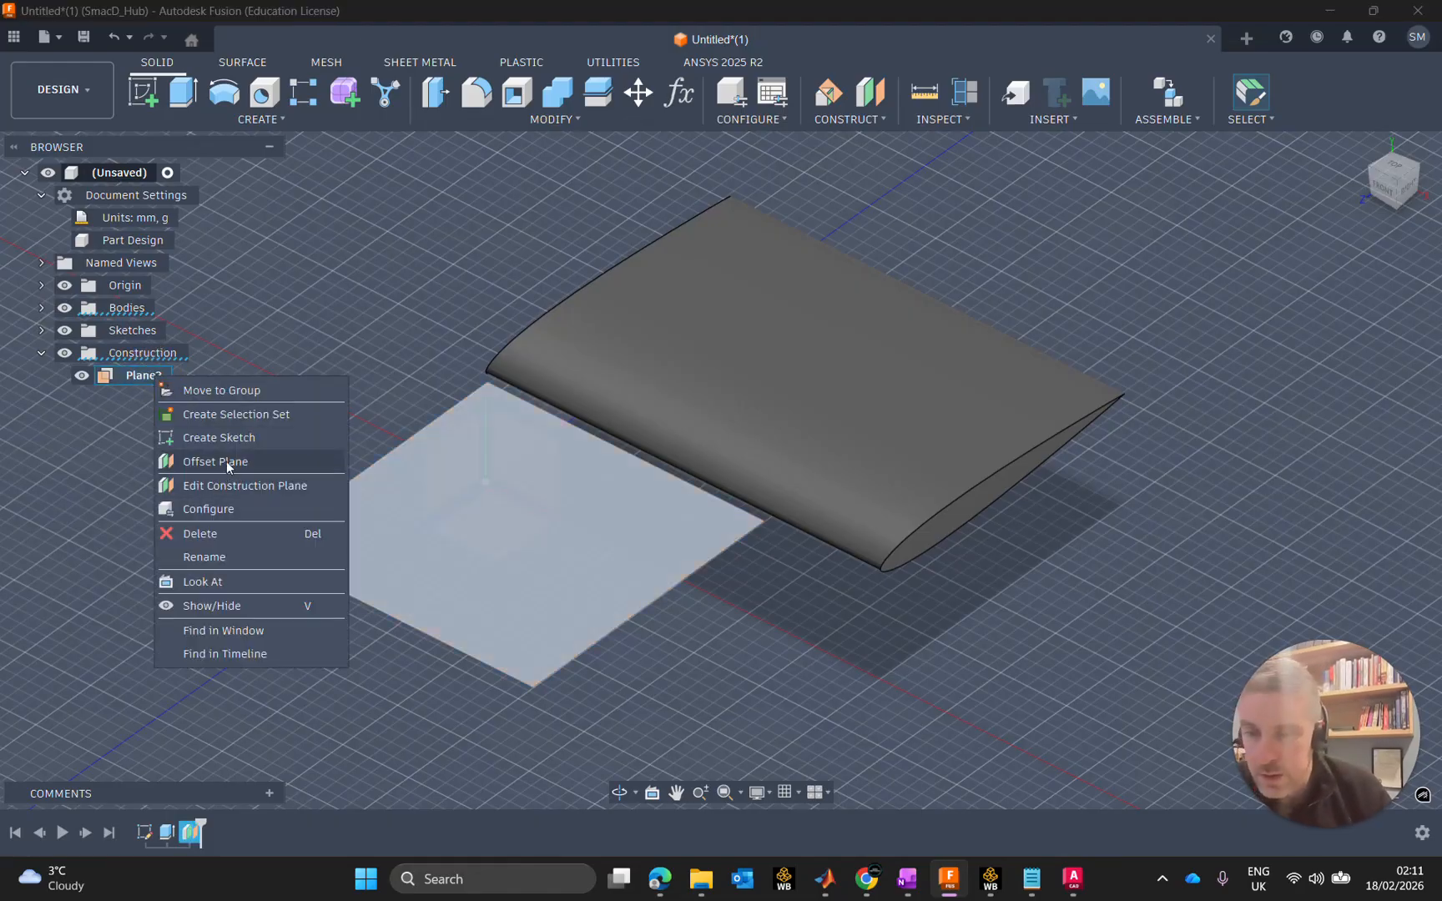
click(210, 556)
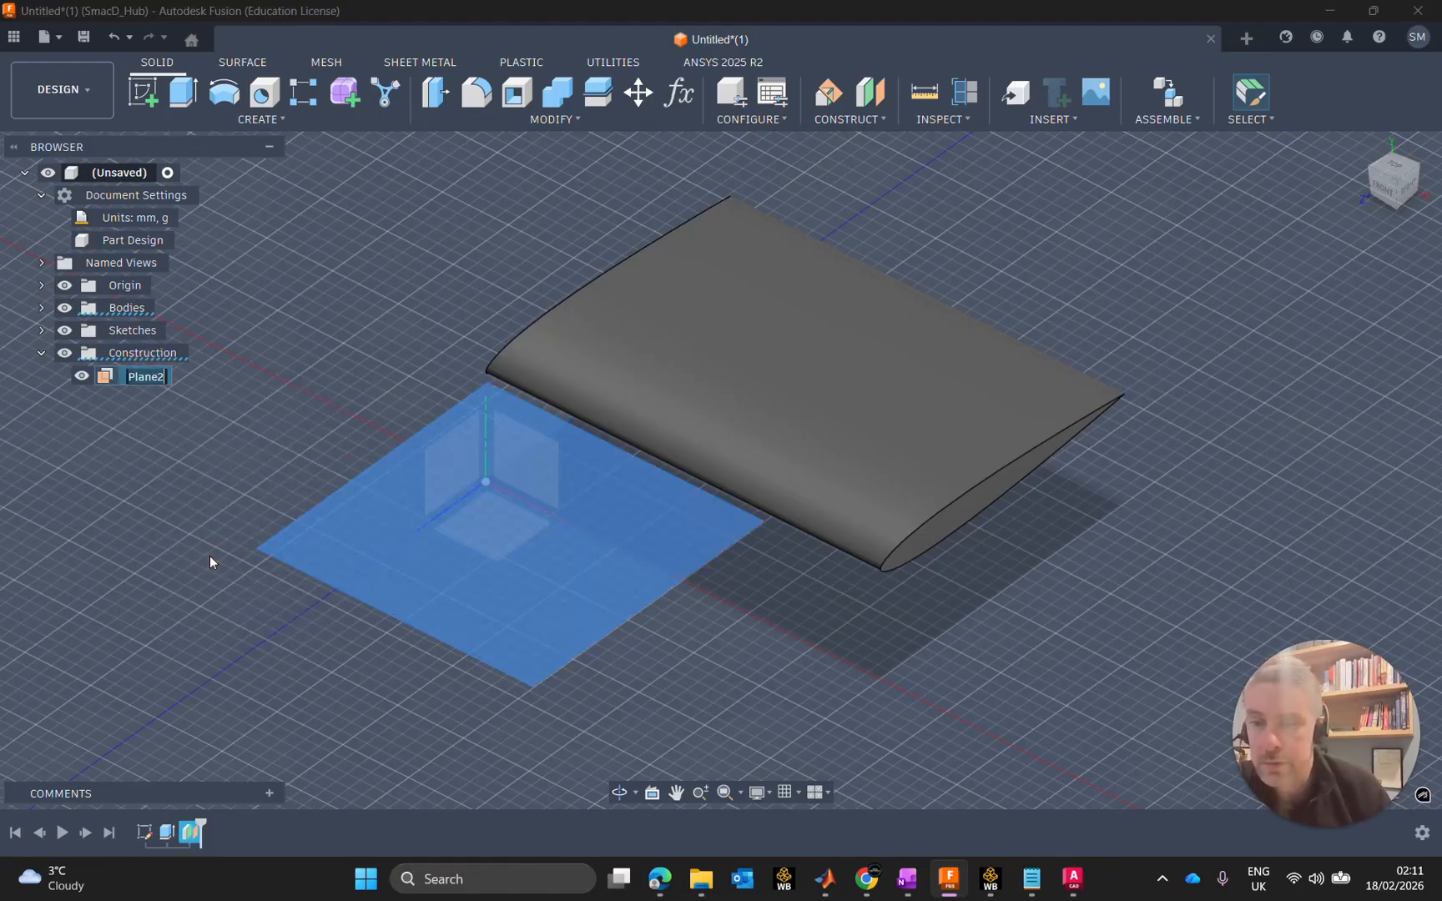
text(Fro)
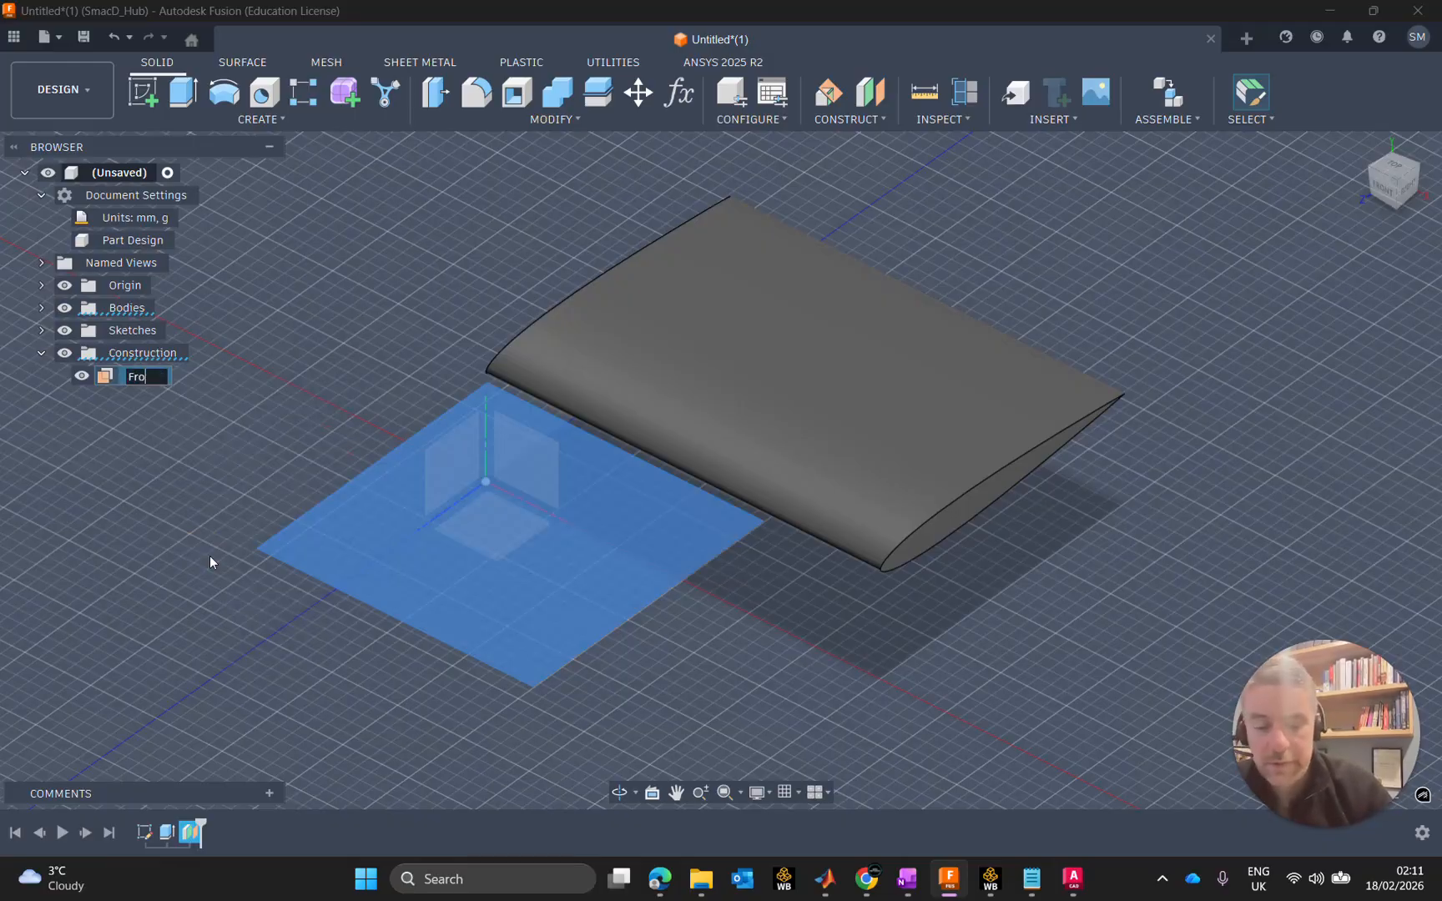
text(nt_wing_cL)
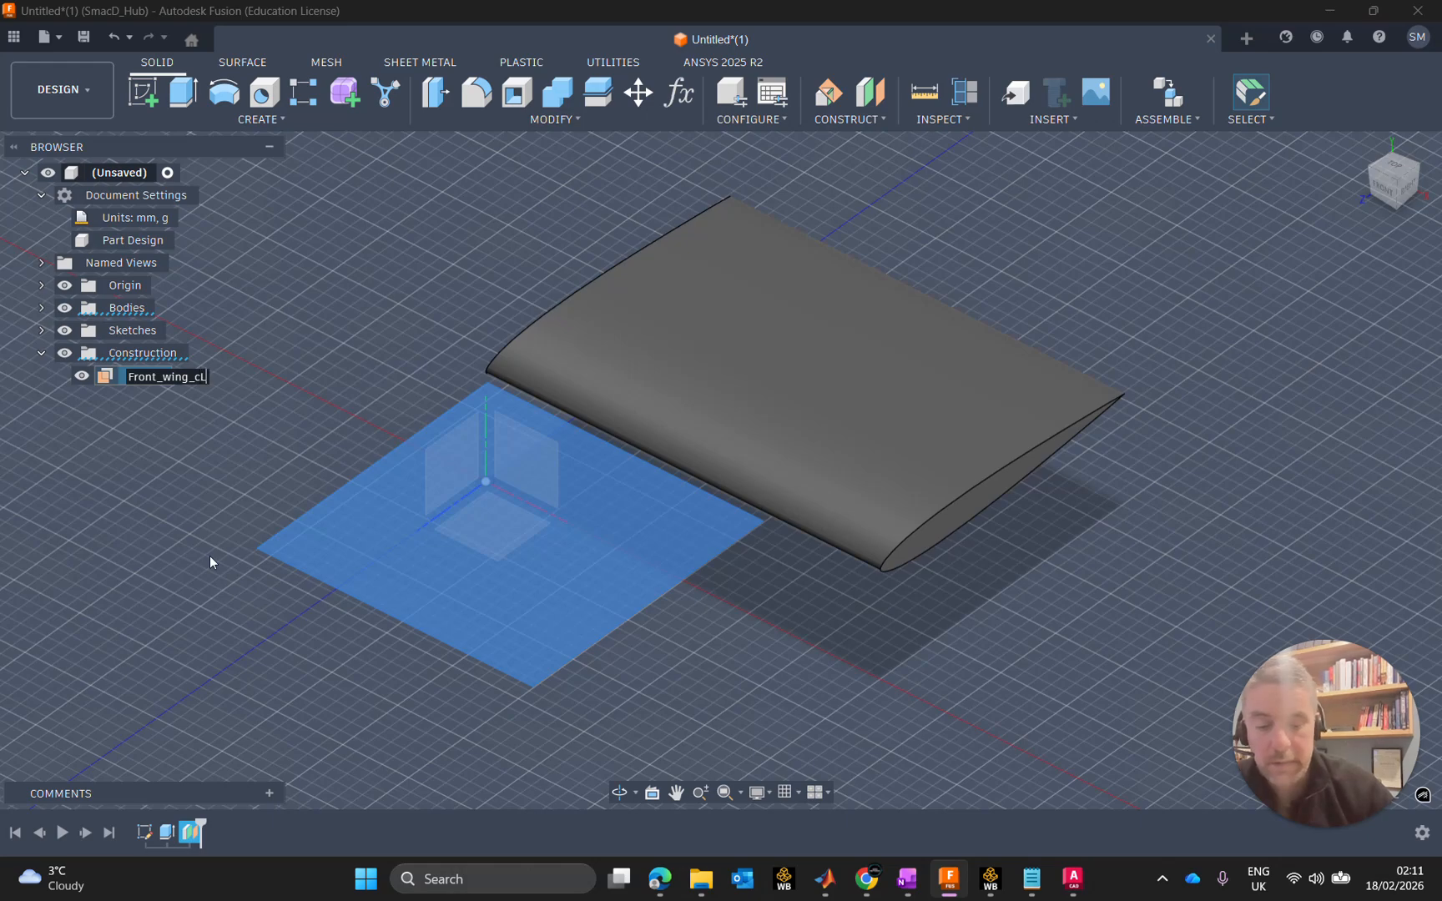
text(_height)
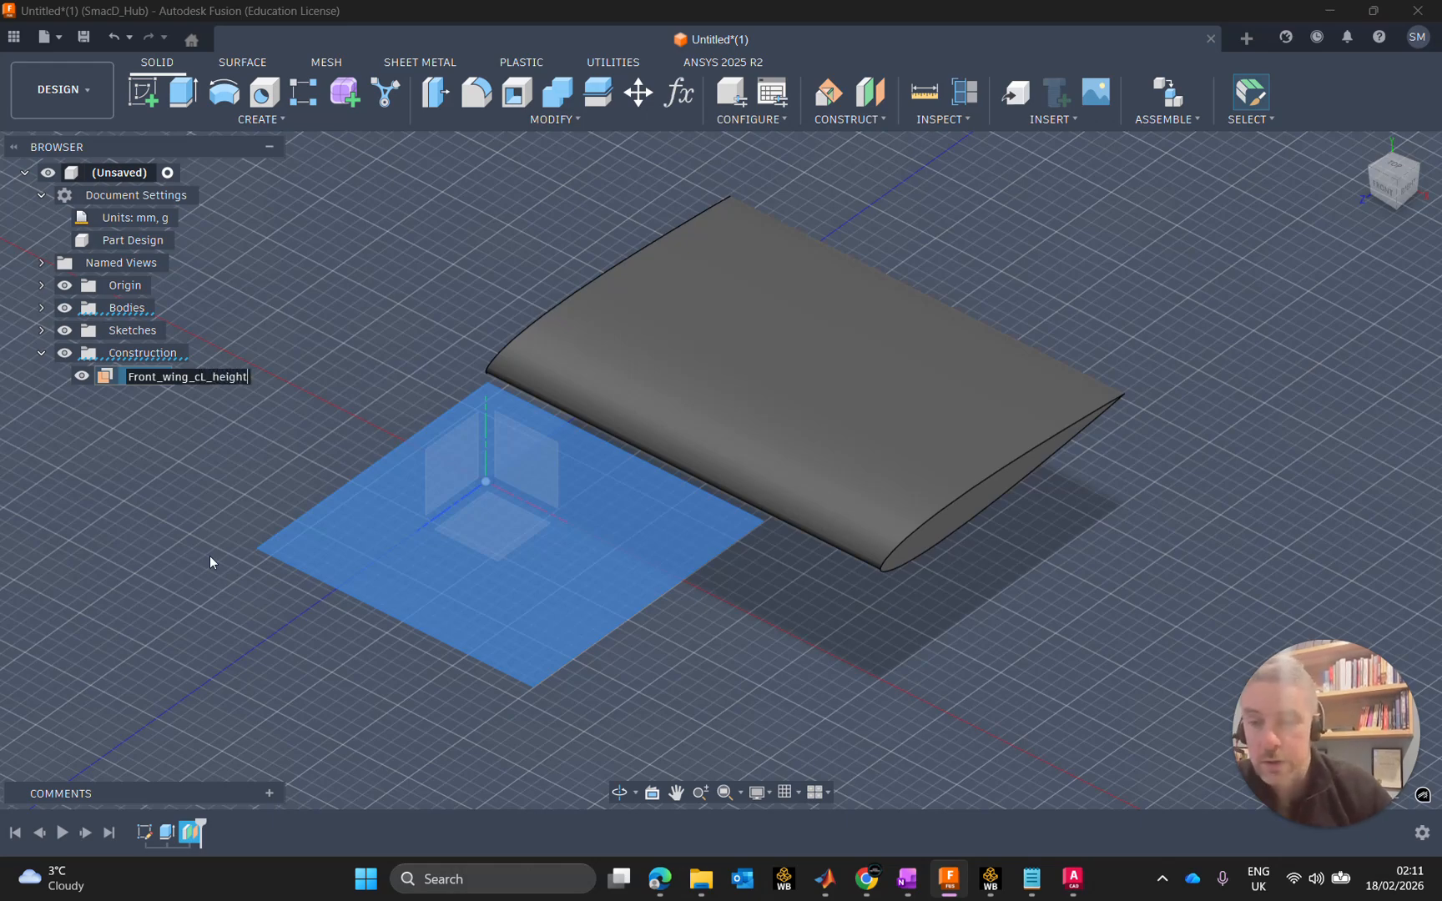
key(Return)
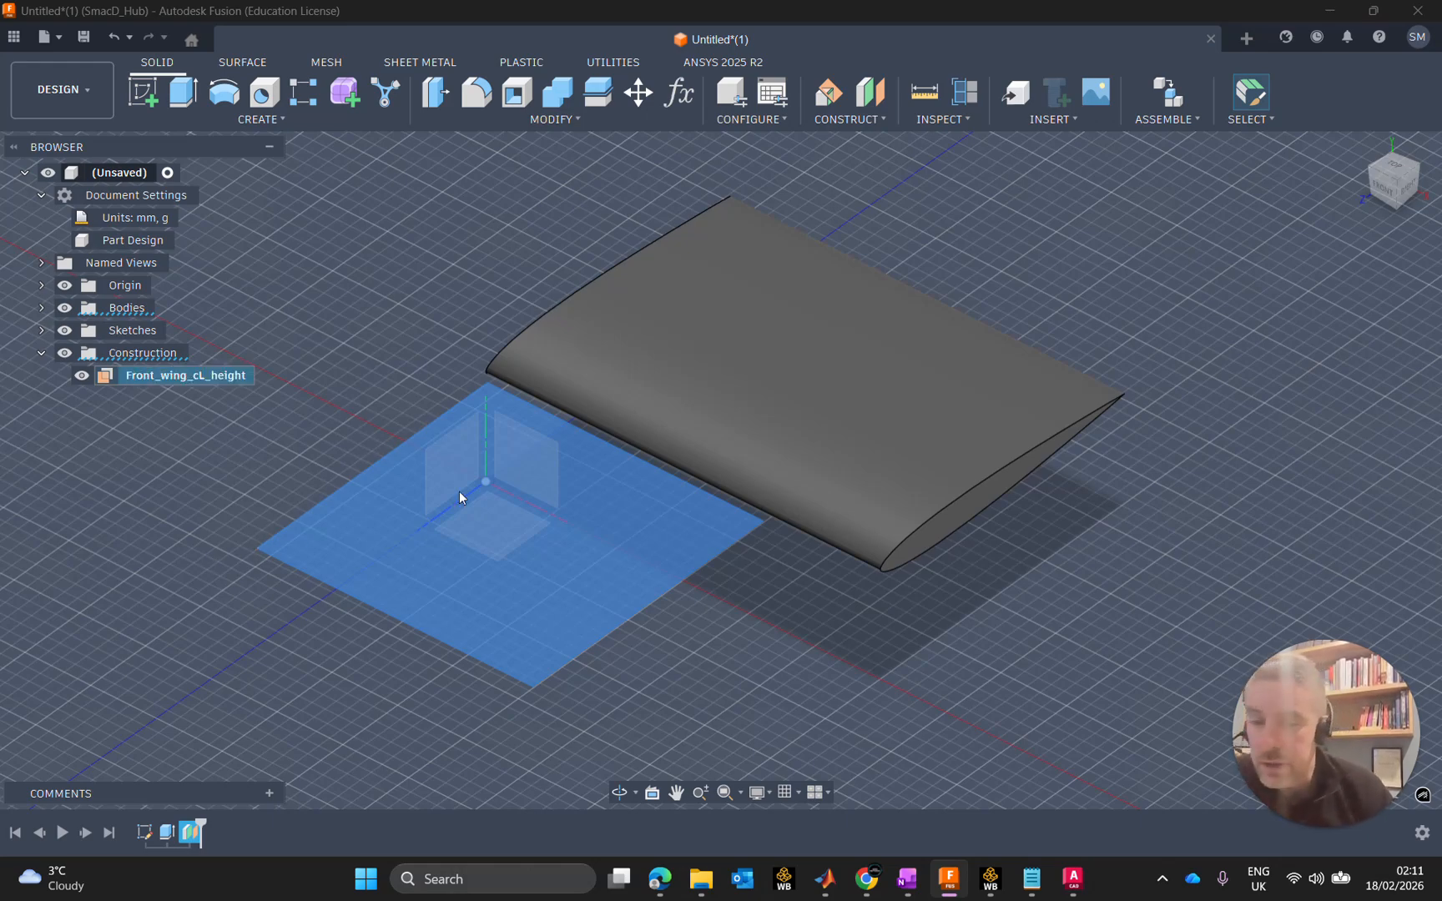
click(744, 632)
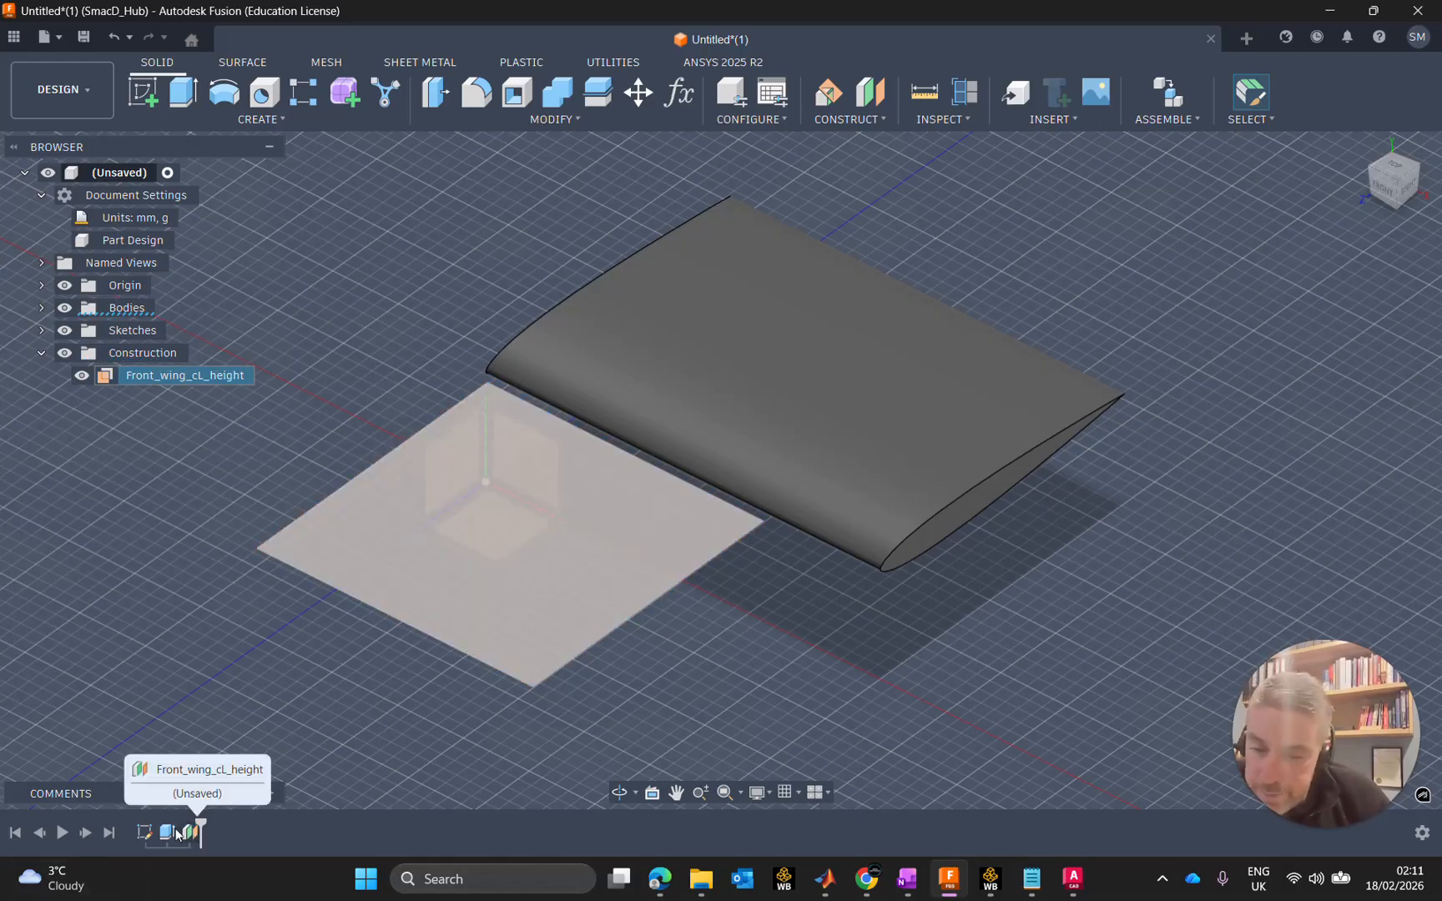
drag(184, 836, 144, 833)
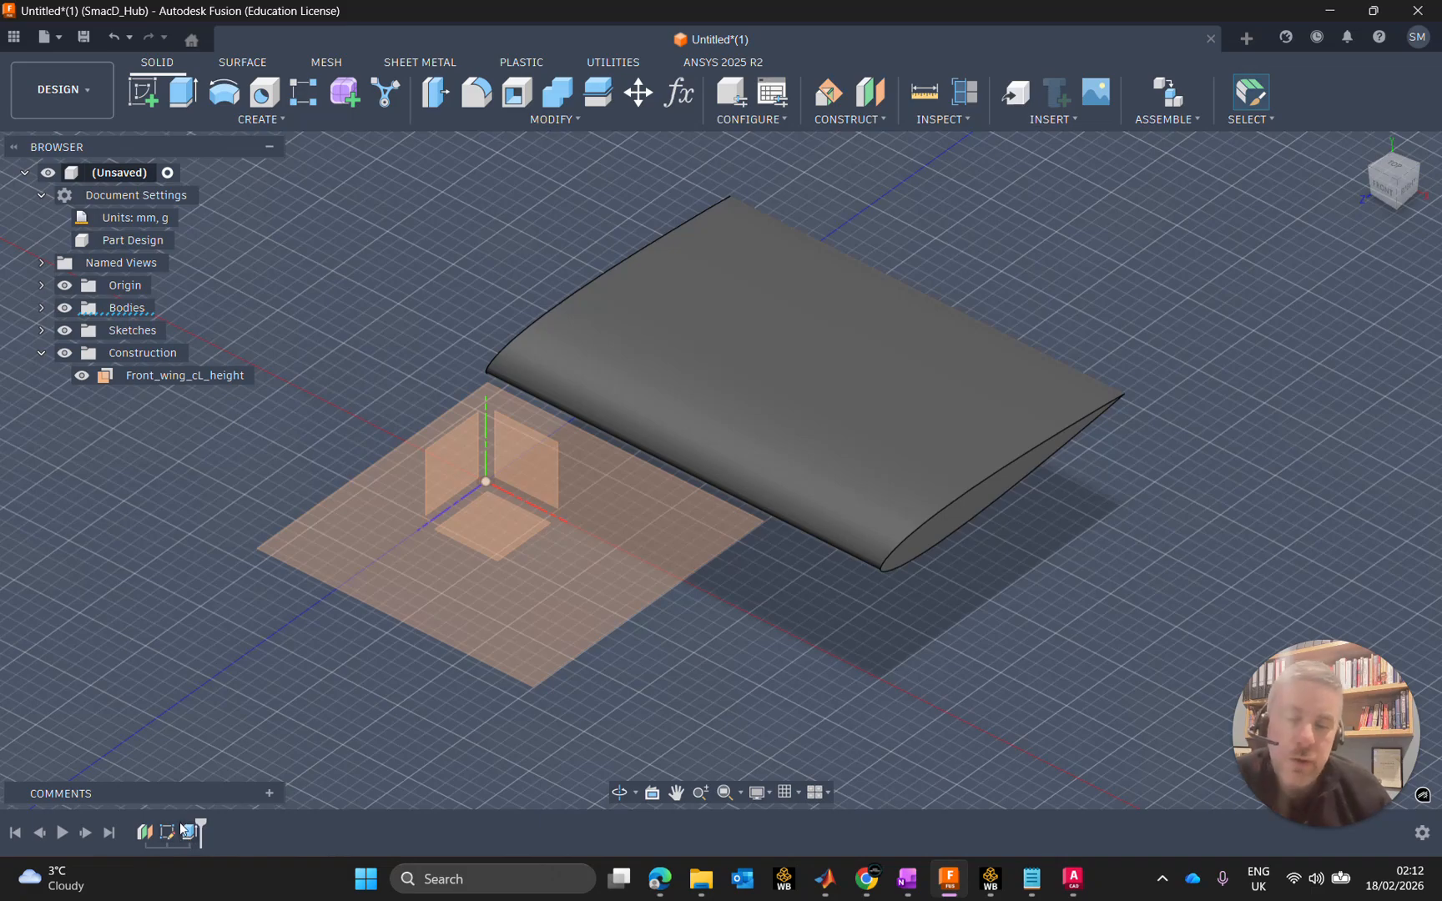
click(791, 650)
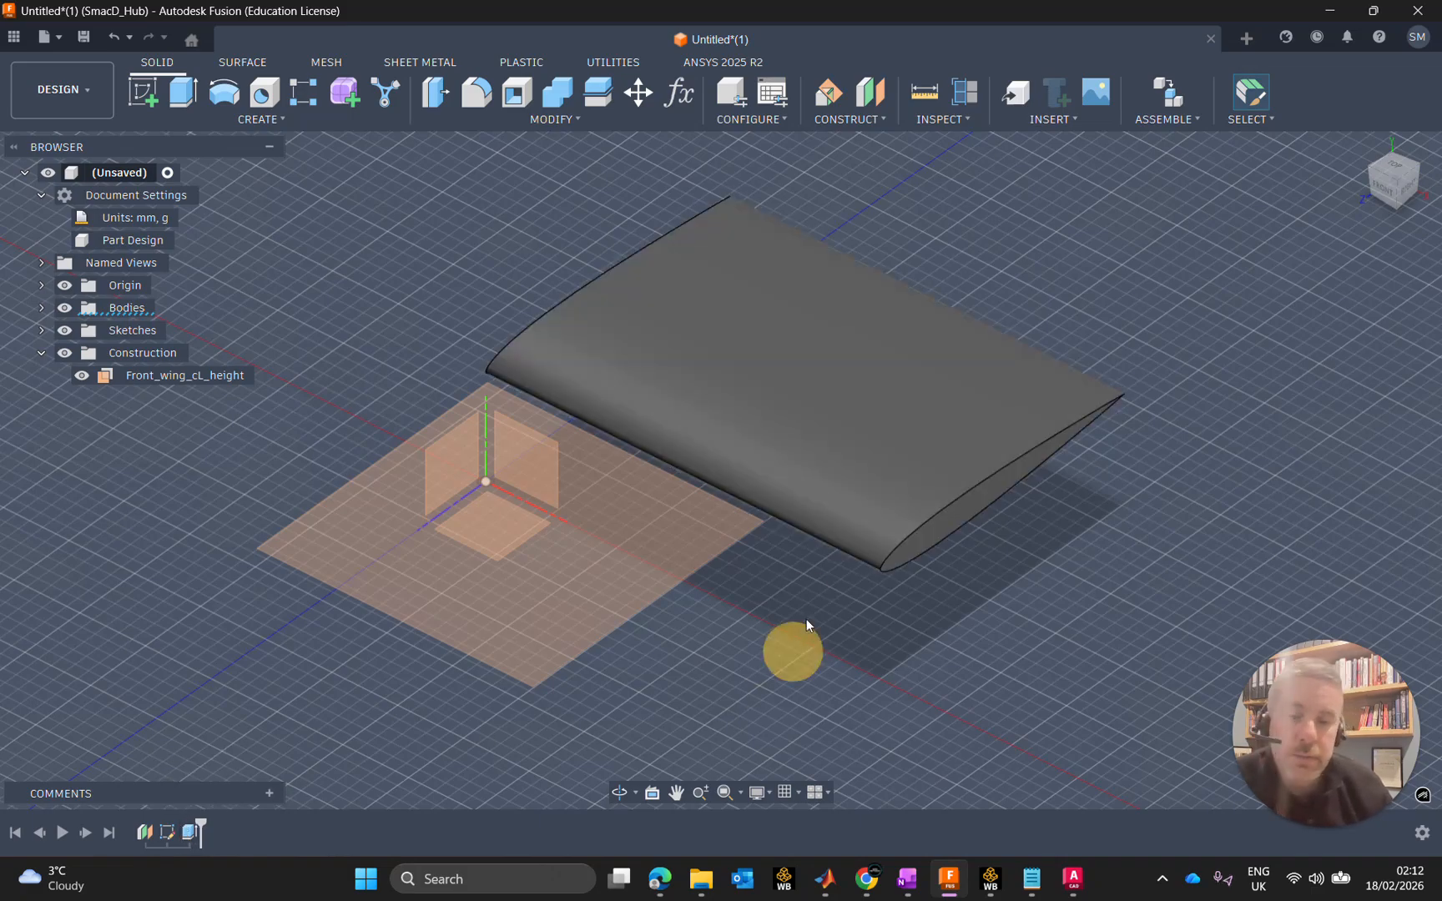
Step: Start a sketch on the Front_wing_cL_height plane and load SD8020-22.28Chord-2D.dxf from the computer for DXF insertion
click(144, 93)
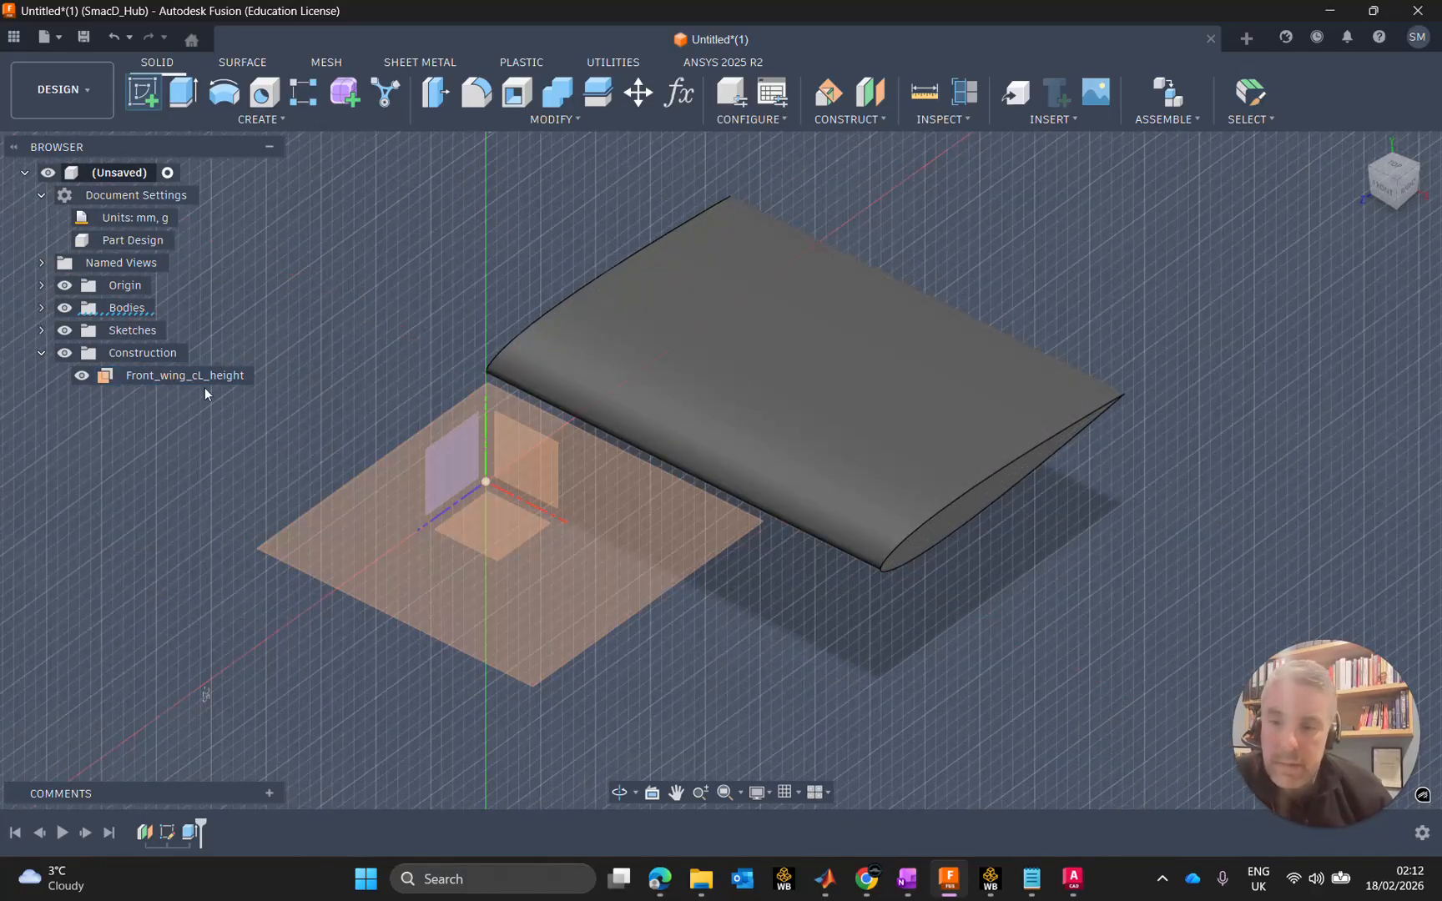
click(177, 377)
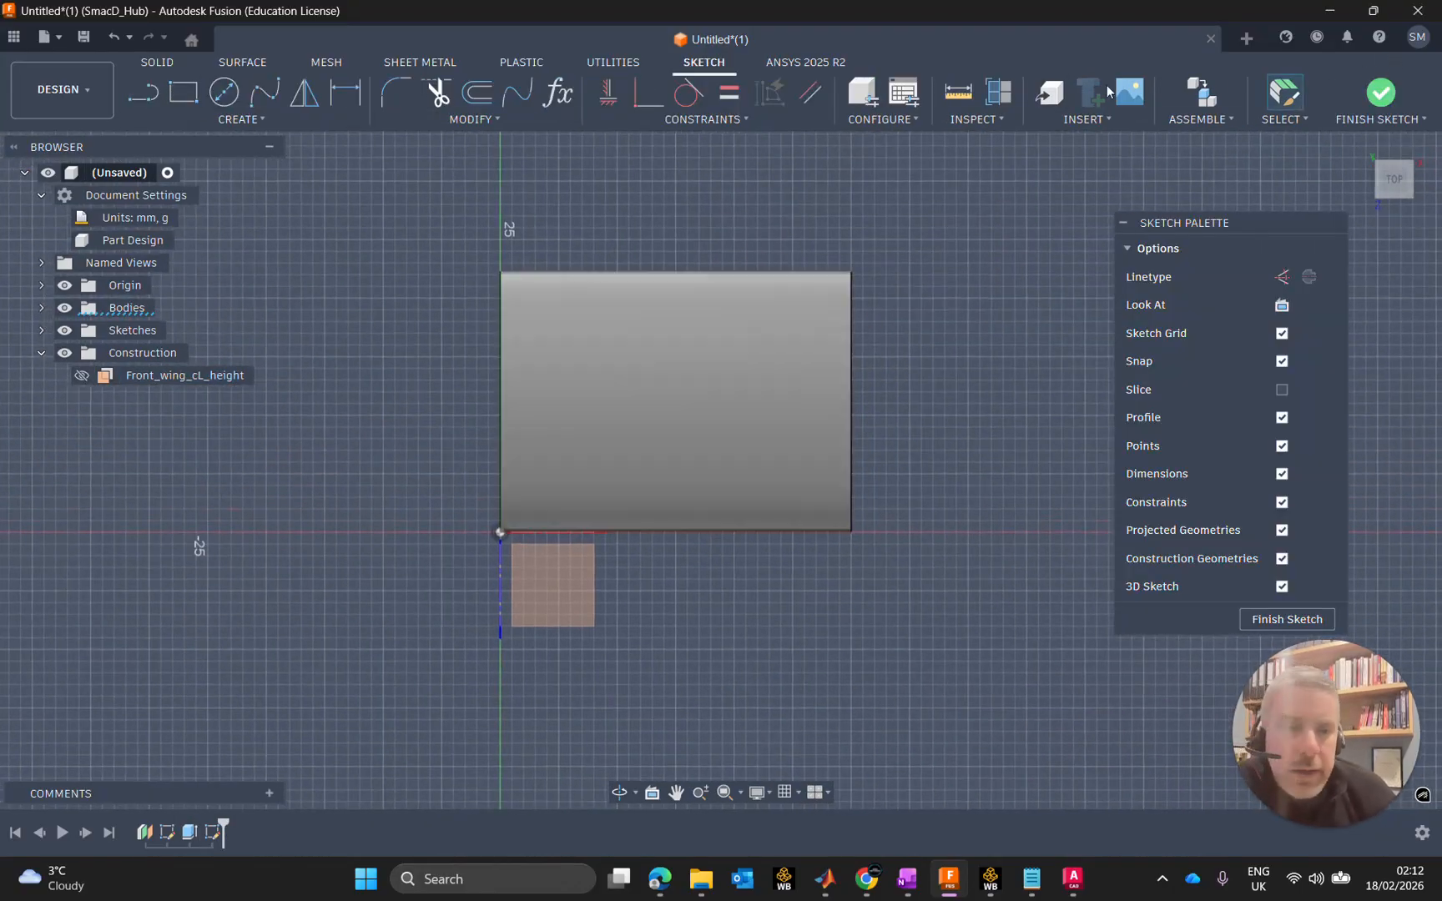
click(1094, 125)
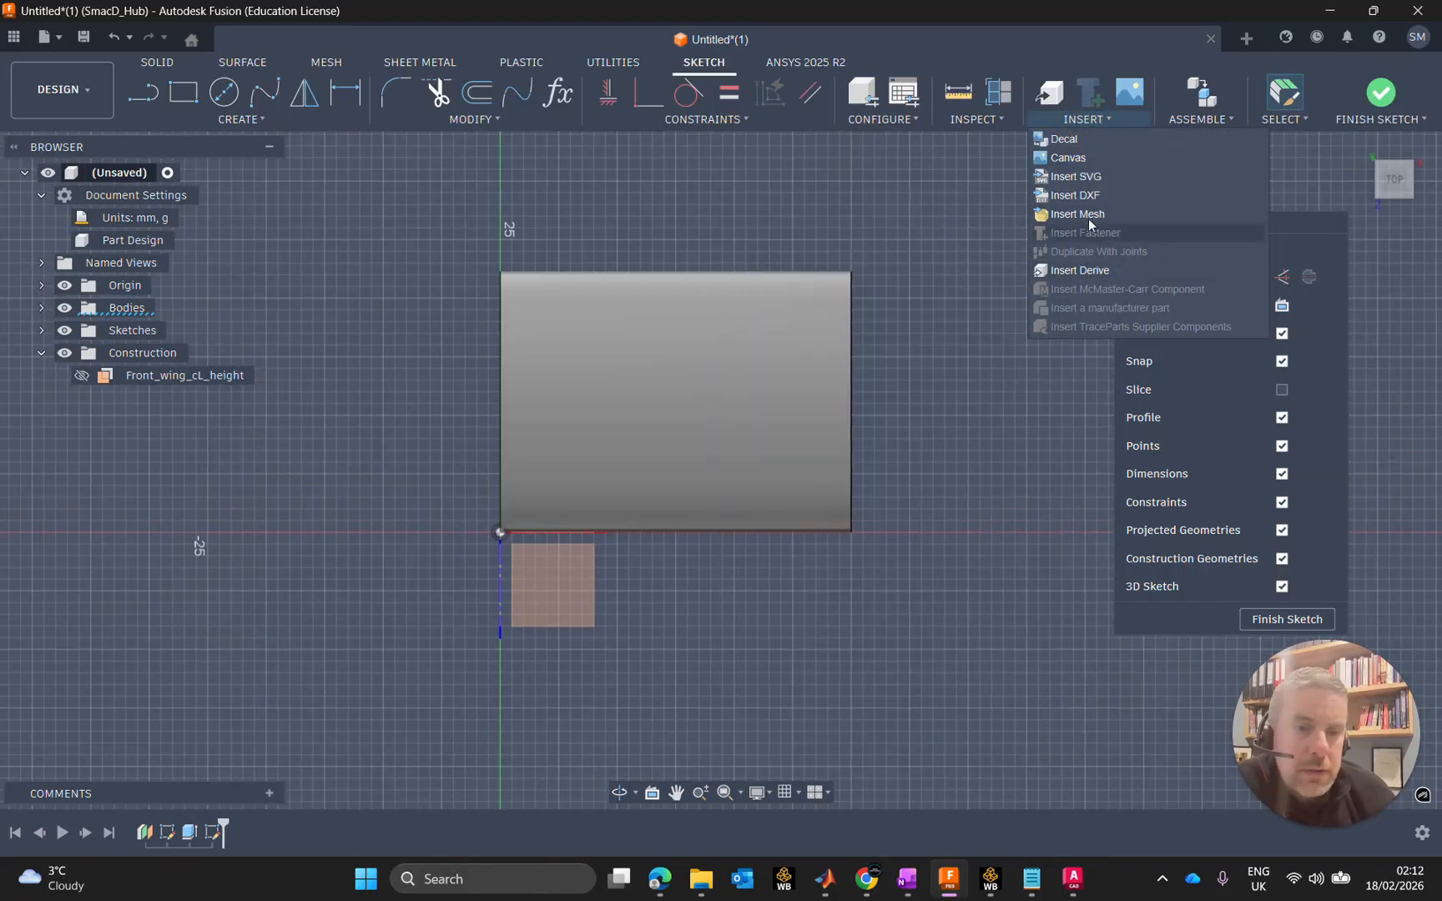
click(1085, 199)
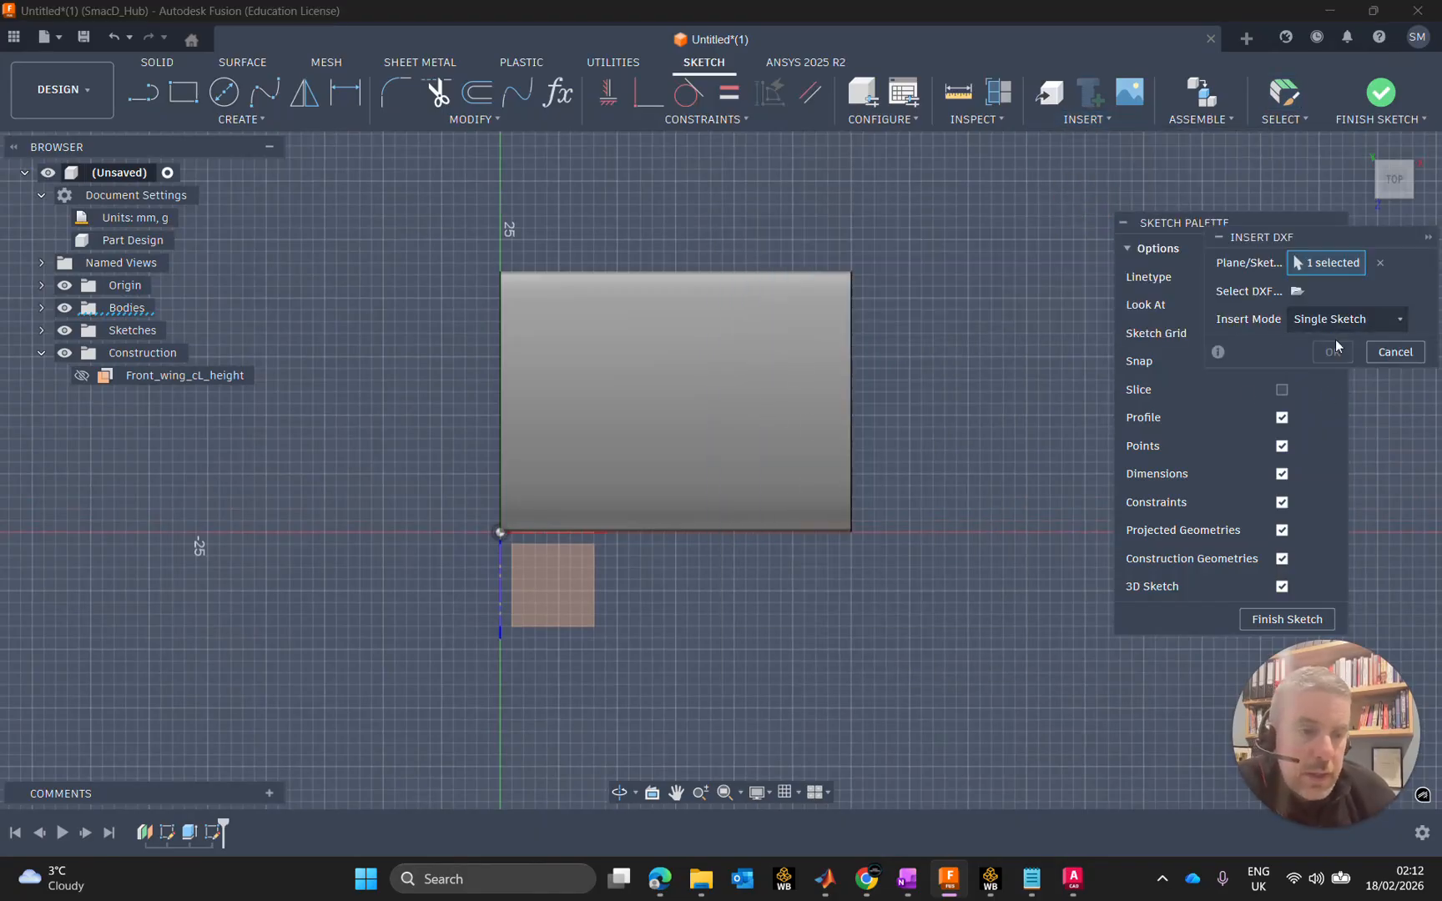
click(1297, 290)
click(1299, 291)
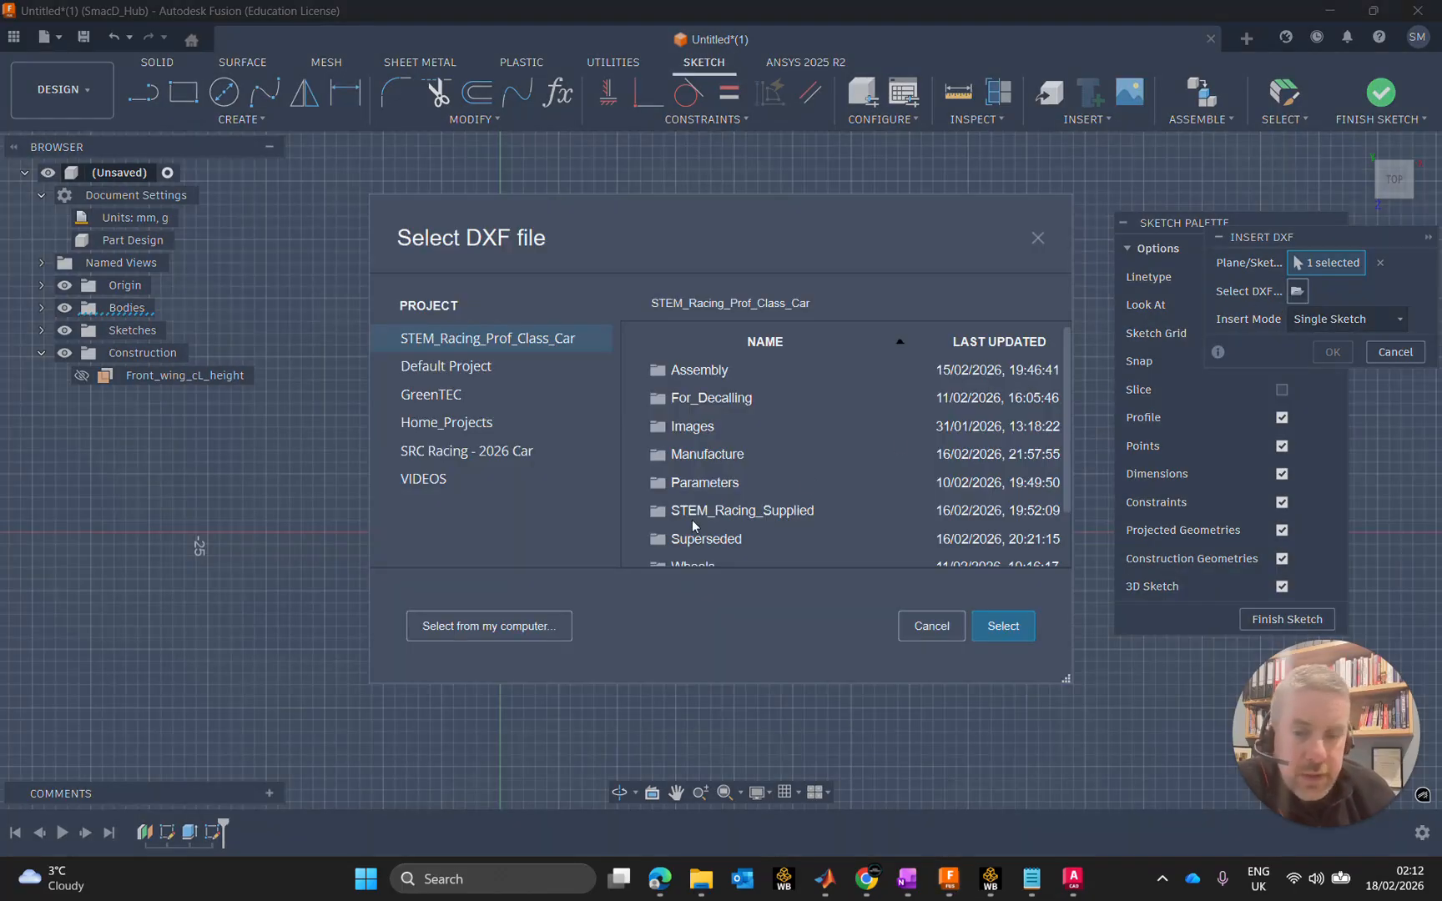
click(511, 627)
click(288, 171)
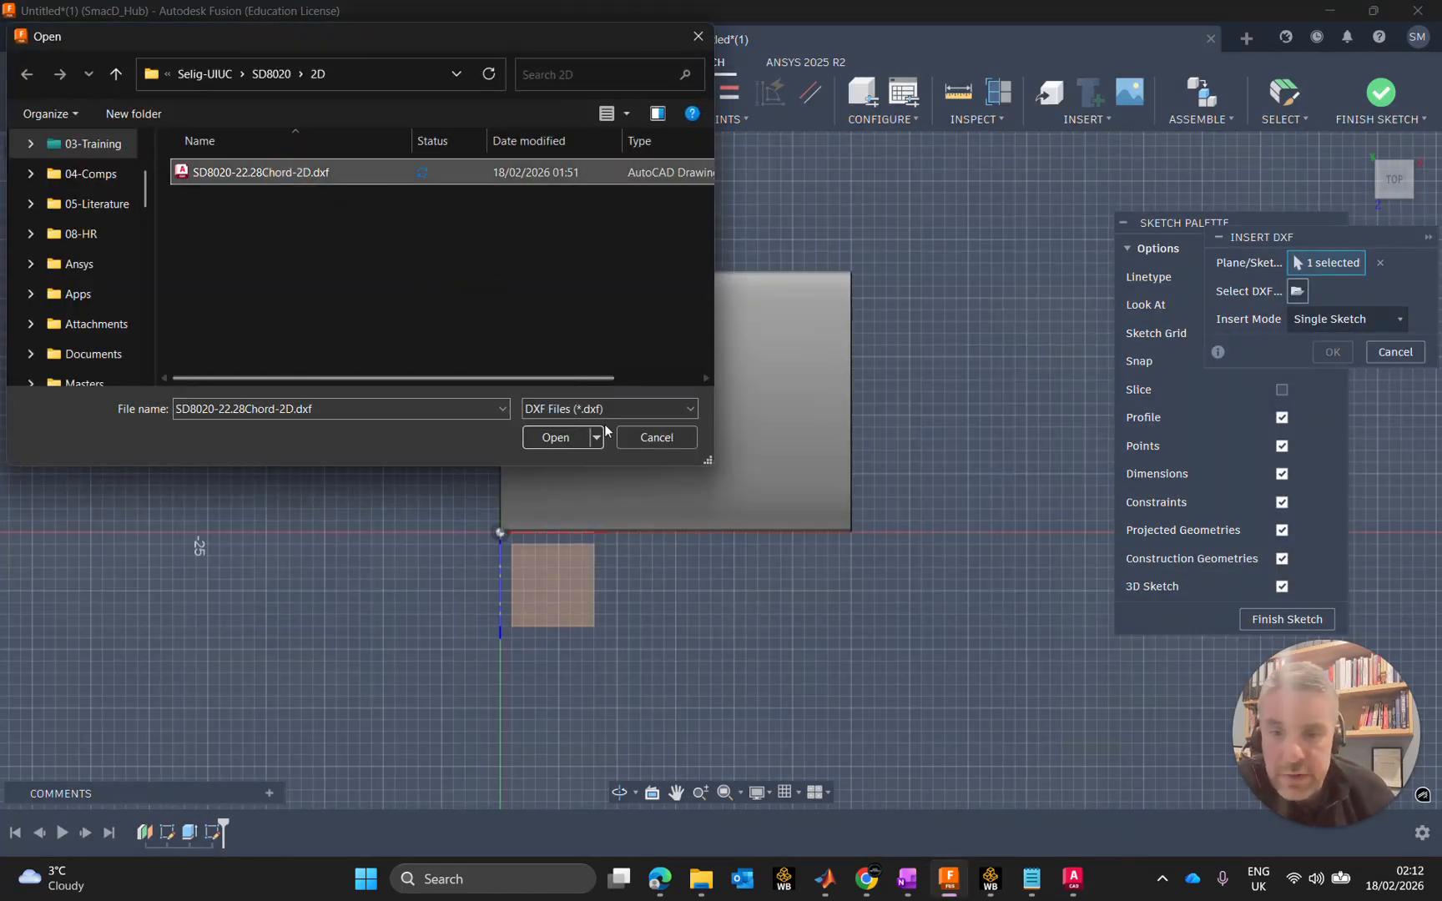
click(568, 434)
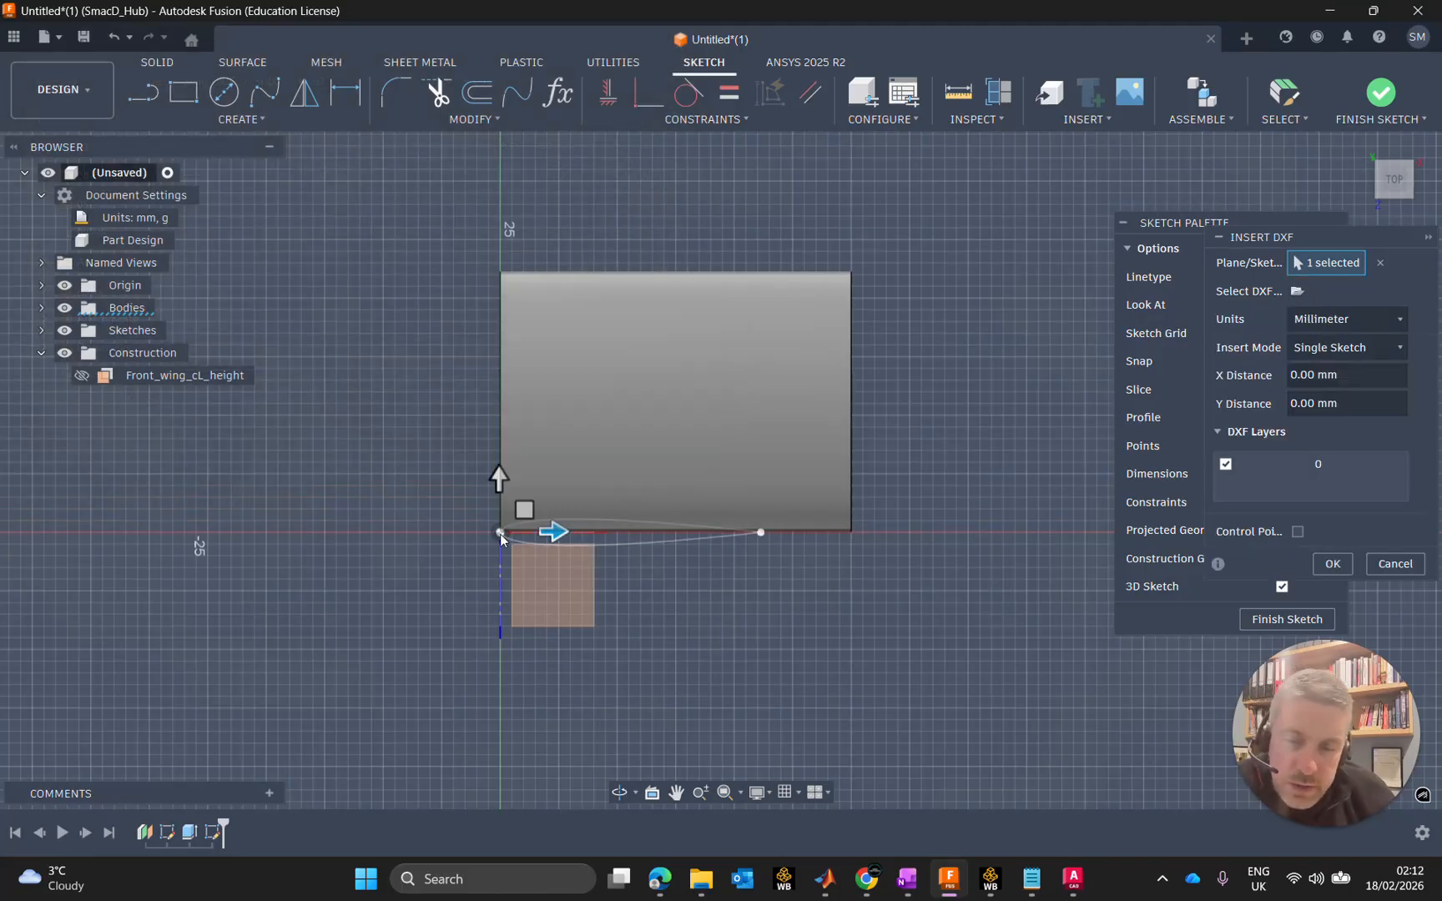
Step: Shift the DXF airfoil 30 mm in X to the wing's outer end and insert it in millimetres as a single sketch
scroll(499, 536, up, 2)
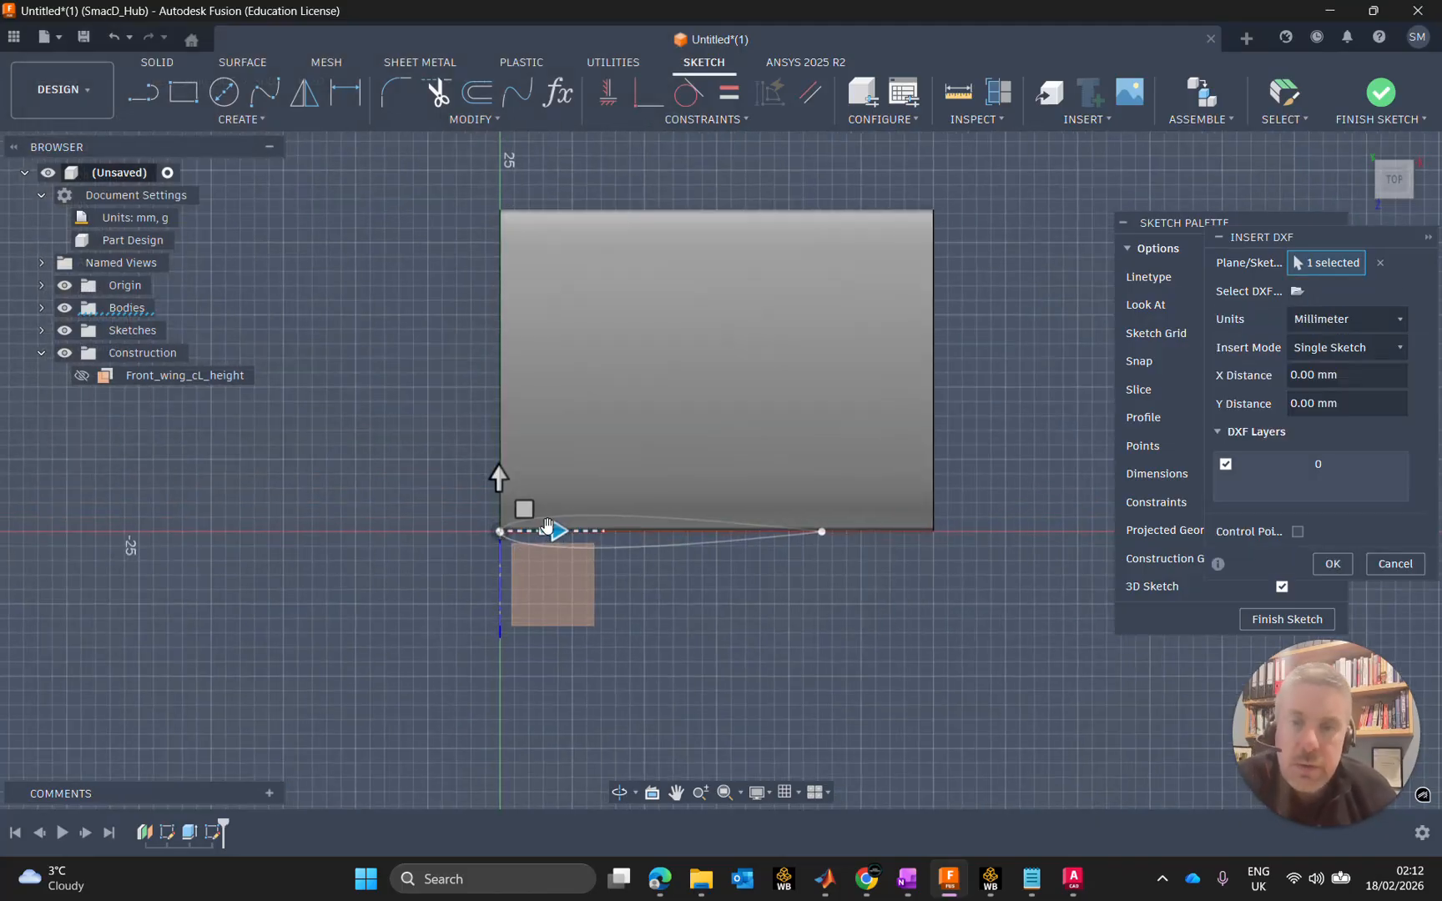
scroll(608, 551, down, 1)
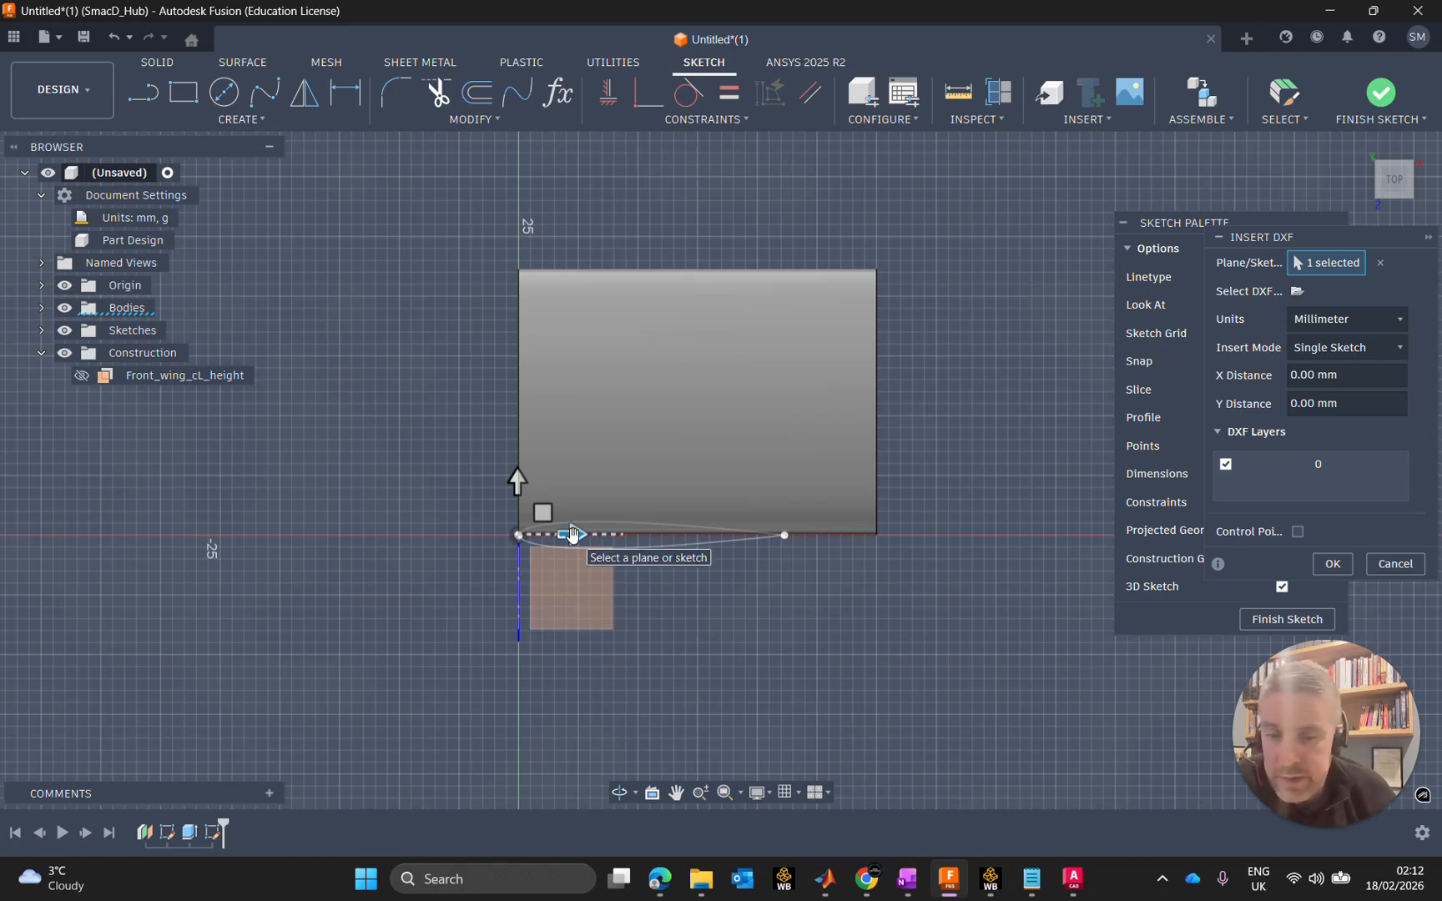
drag(573, 534, 937, 538)
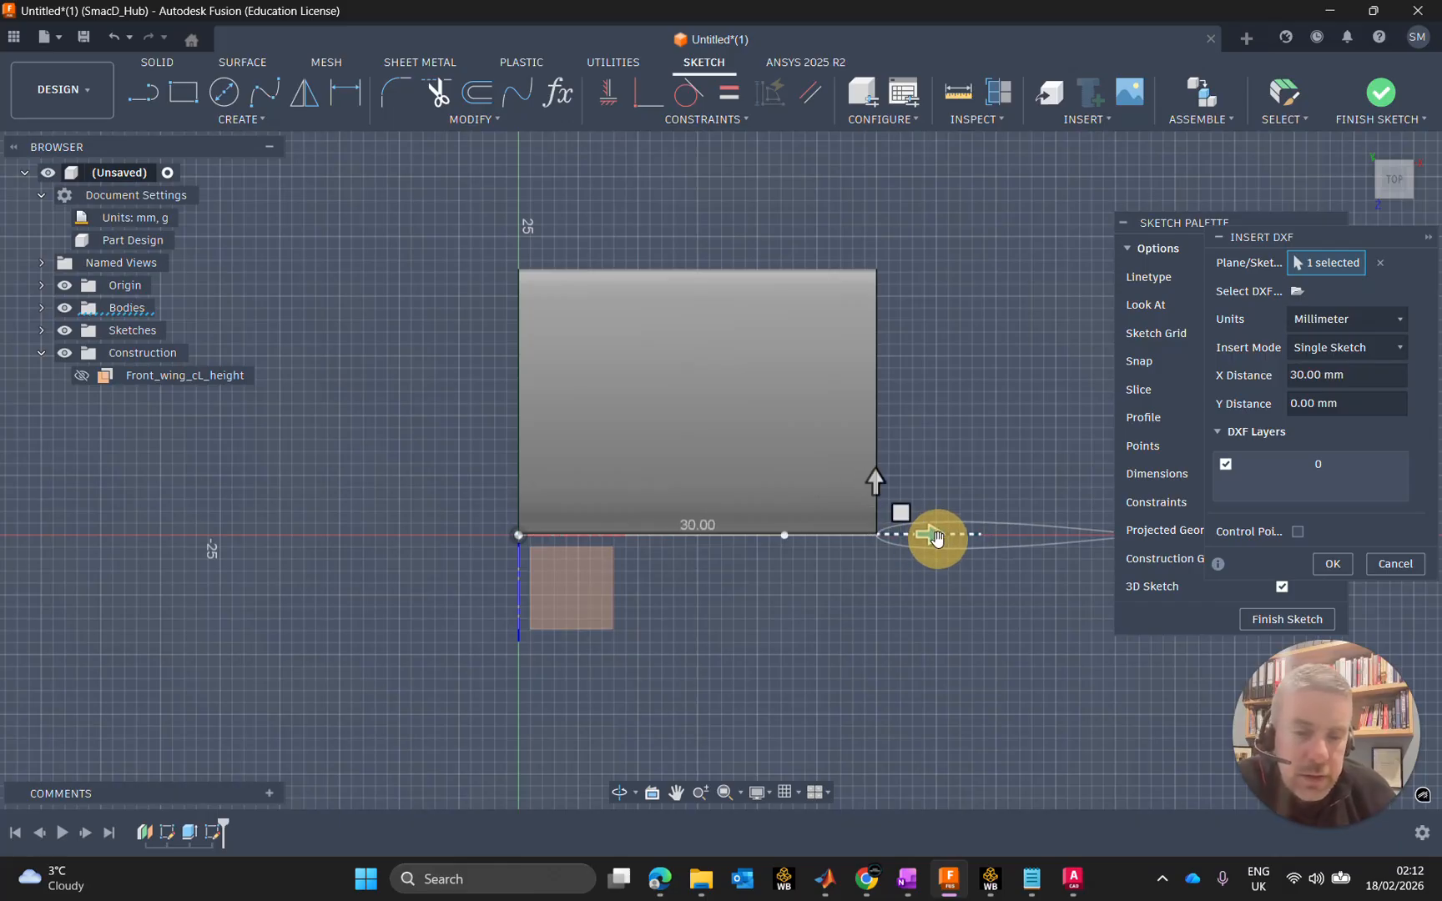
scroll(934, 547, up, 2)
middle_drag(928, 550, 658, 565)
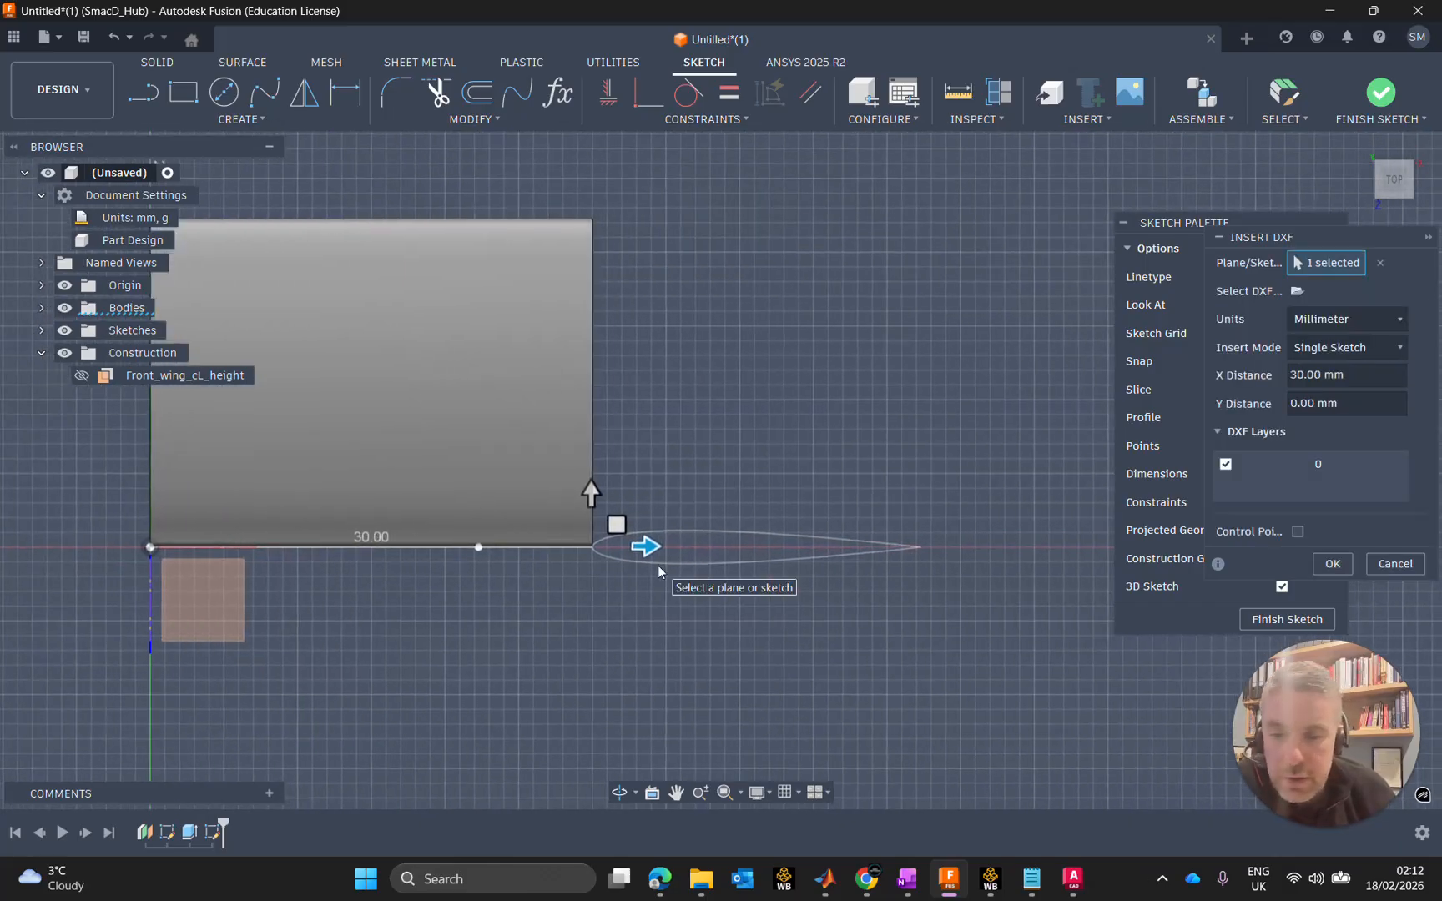
scroll(657, 564, up, 2)
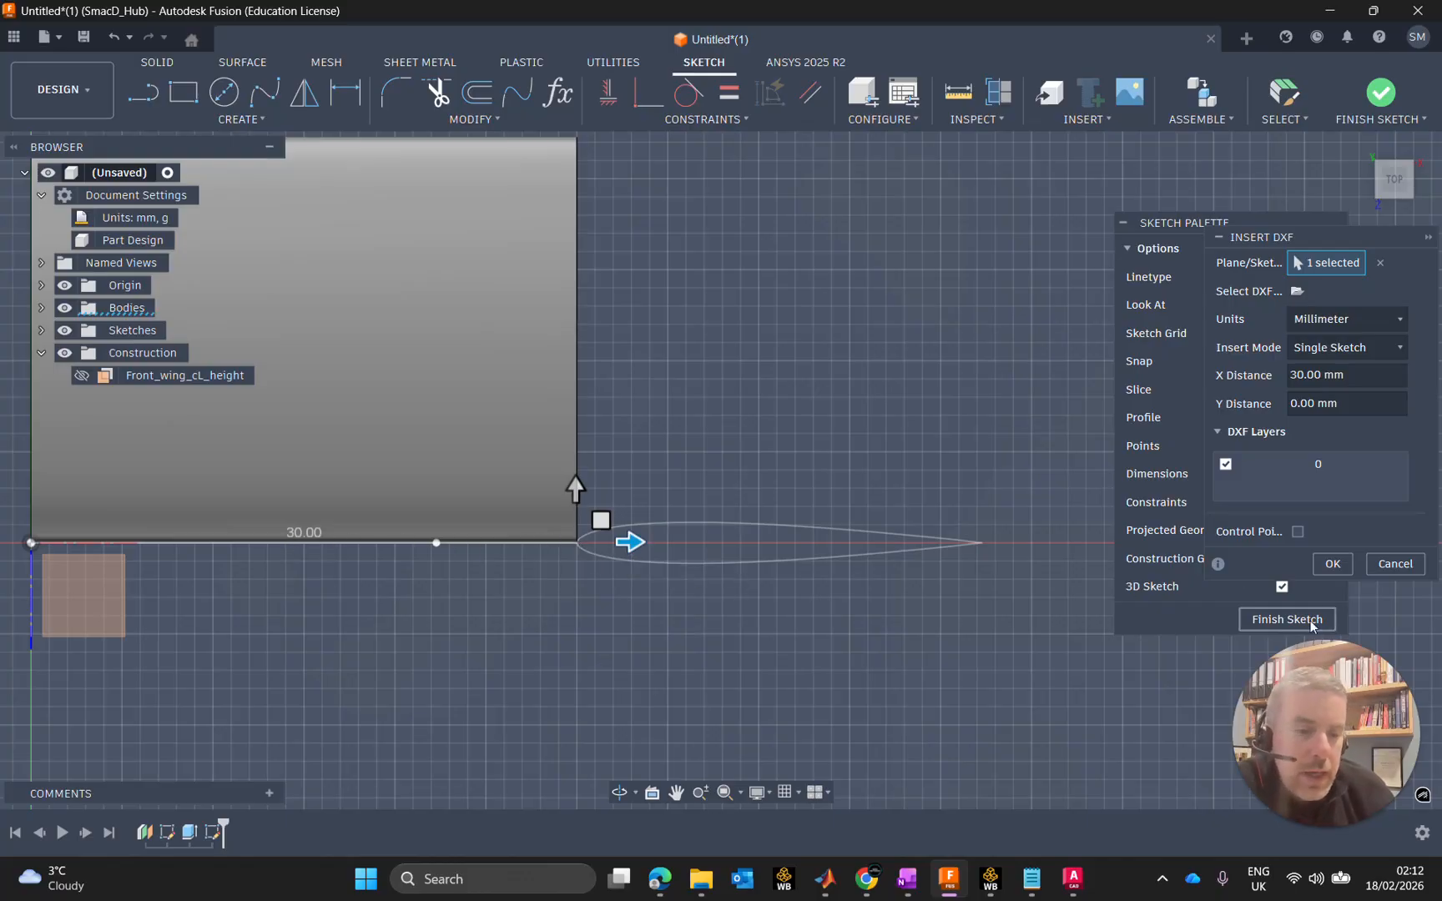
click(1333, 566)
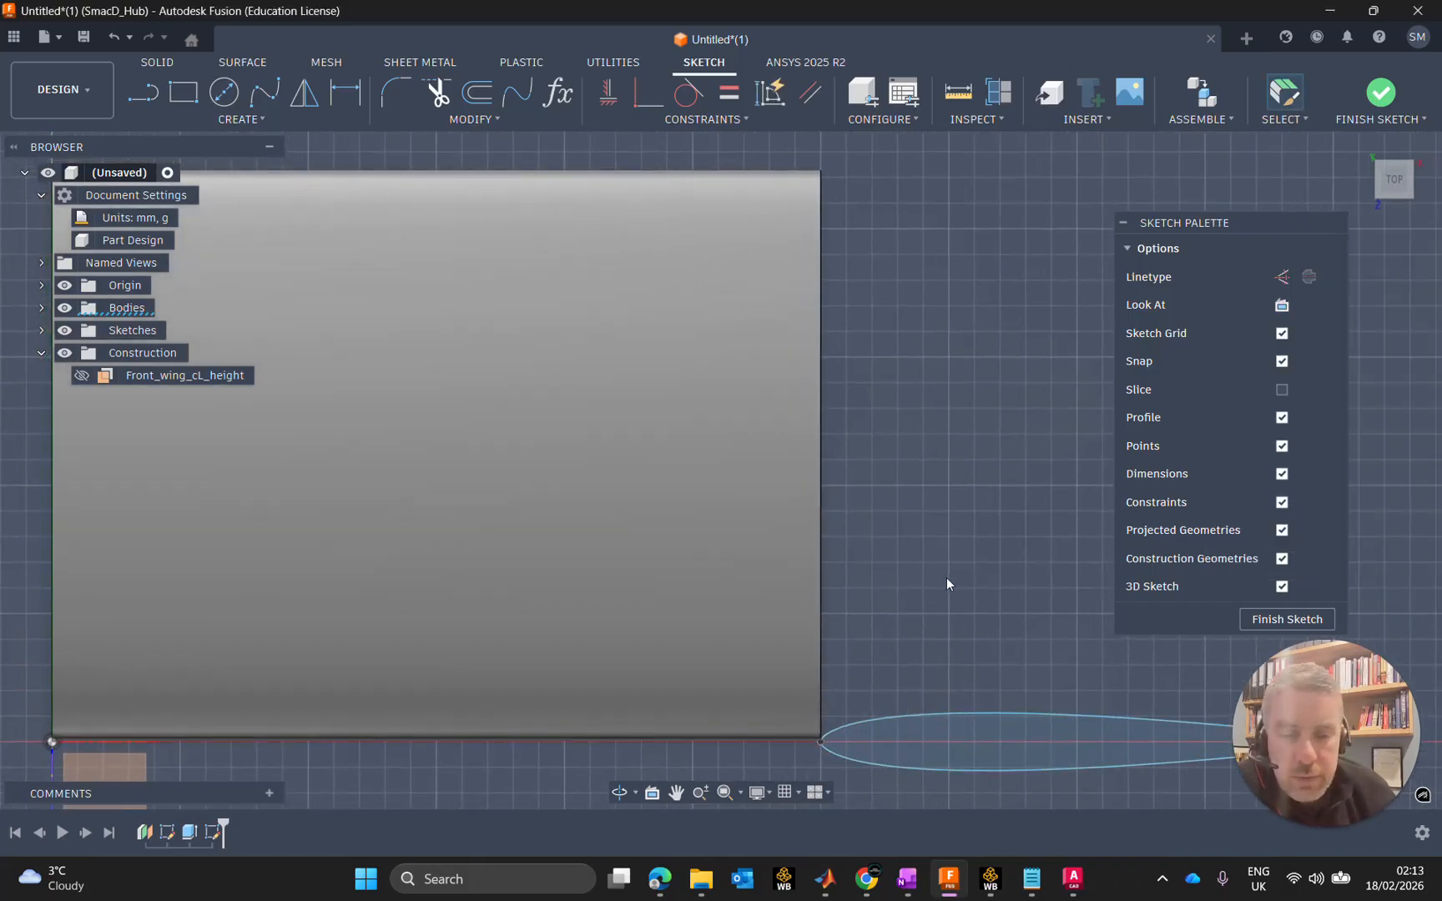
Step: Rotate the inserted airfoil sketch 90 degrees about Z around its leading-edge point at the wing's outer end
scroll(918, 606, down, 3)
mouse_move(1392, 189)
mouse_down()
mouse_move(1355, 146)
mouse_move(1327, 65)
mouse_move(1416, 157)
mouse_move(1396, 197)
mouse_up()
middle_drag(992, 416, 889, 388)
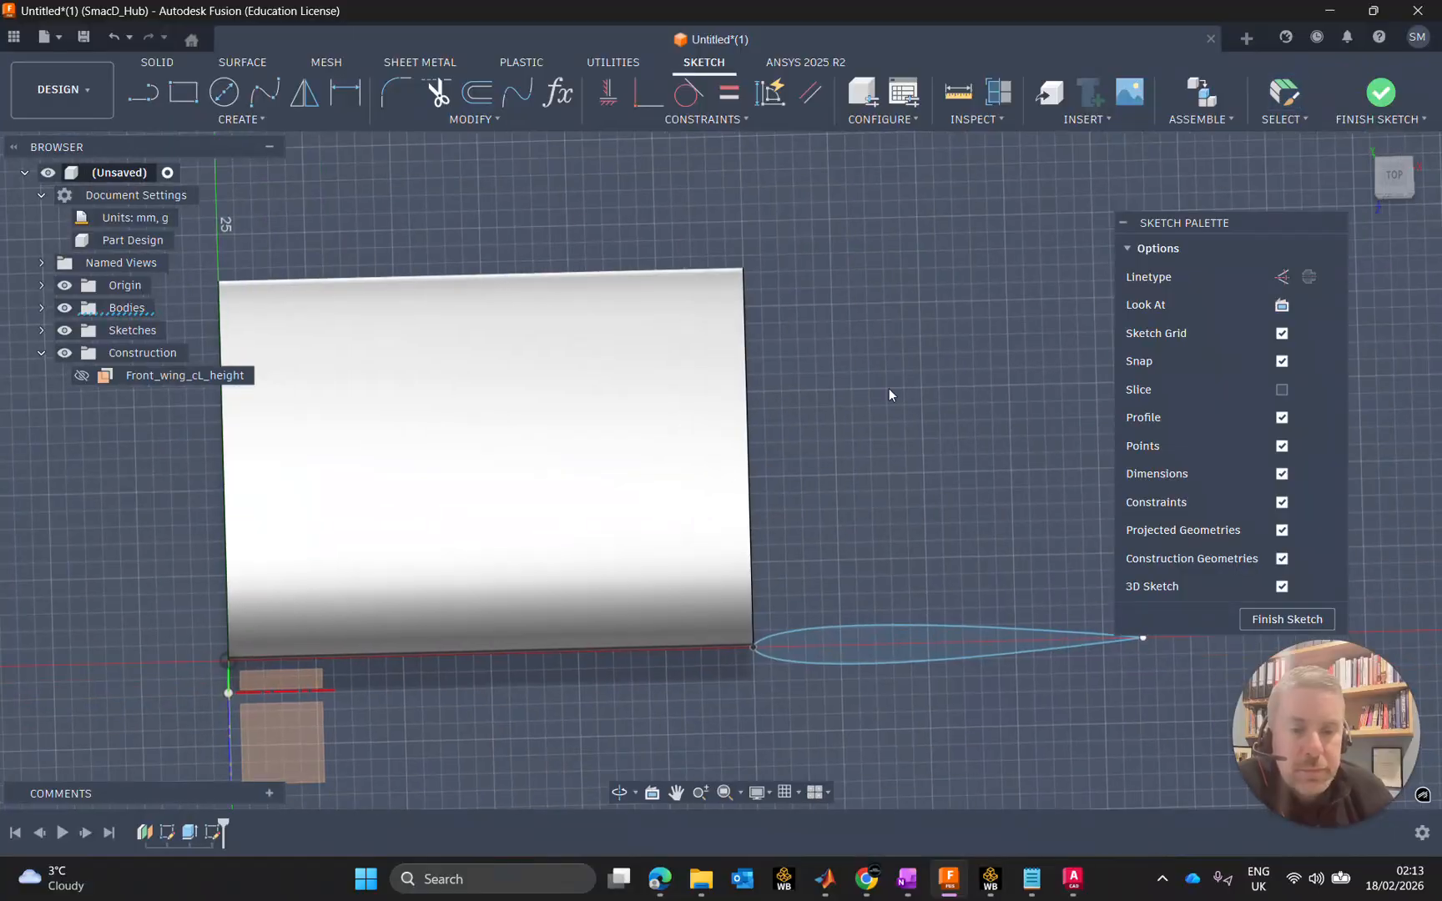
click(1395, 182)
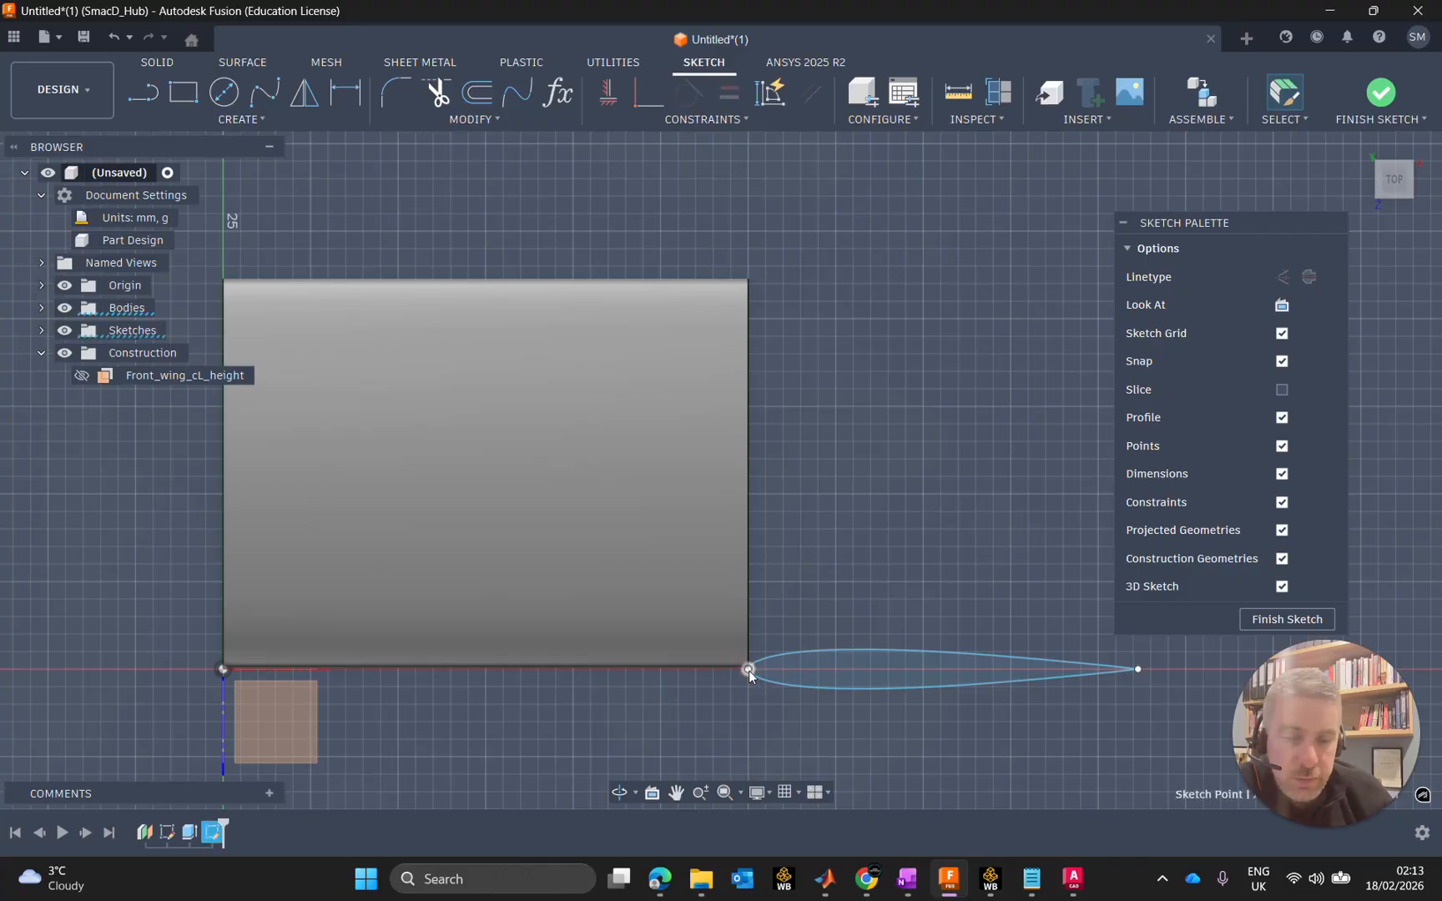
scroll(748, 670, up, 3)
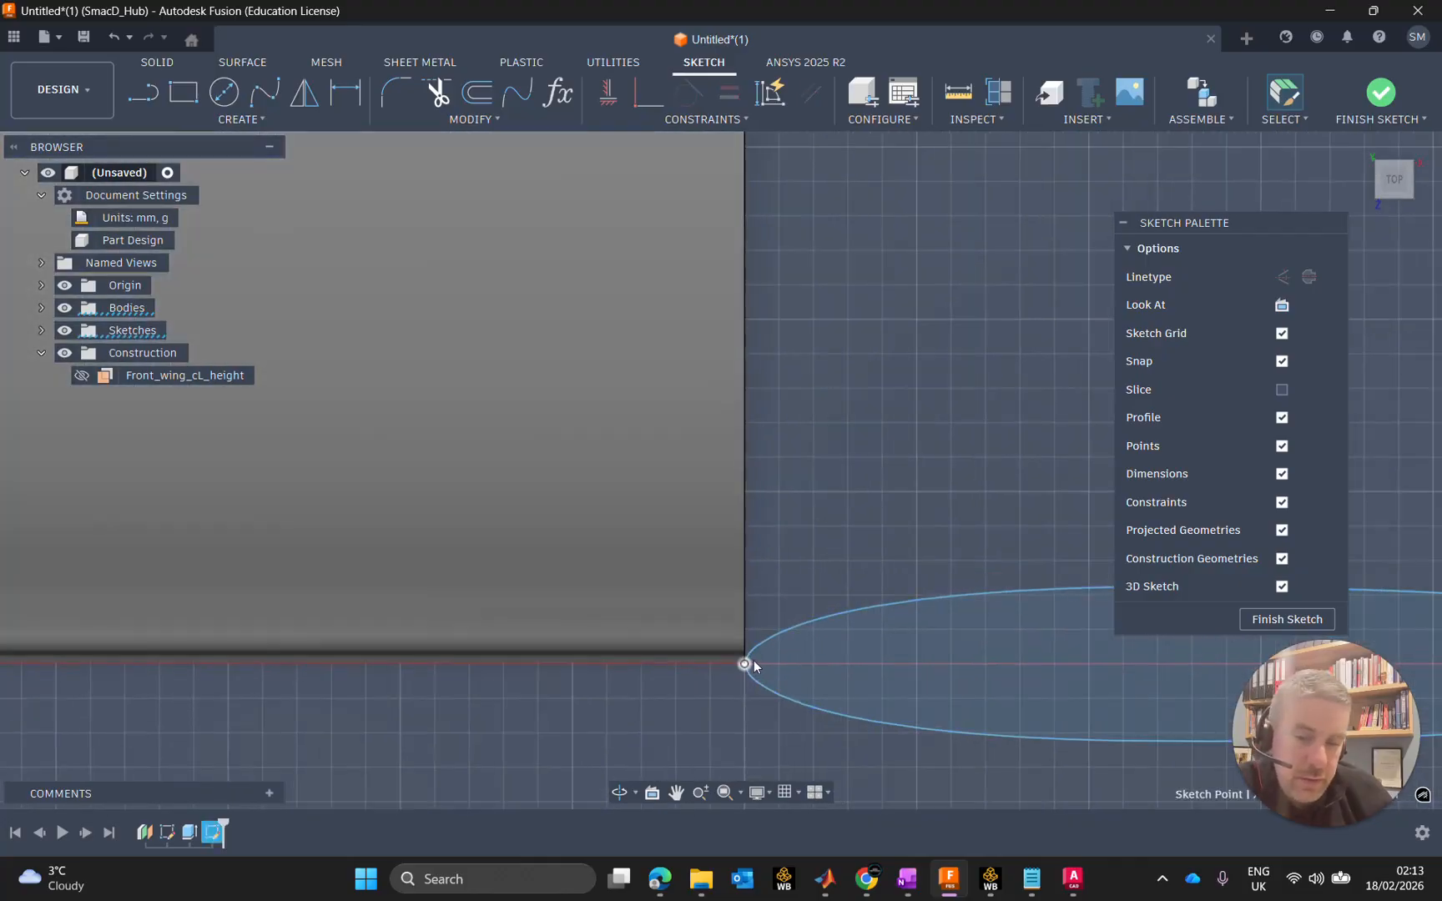
scroll(748, 670, up, 4)
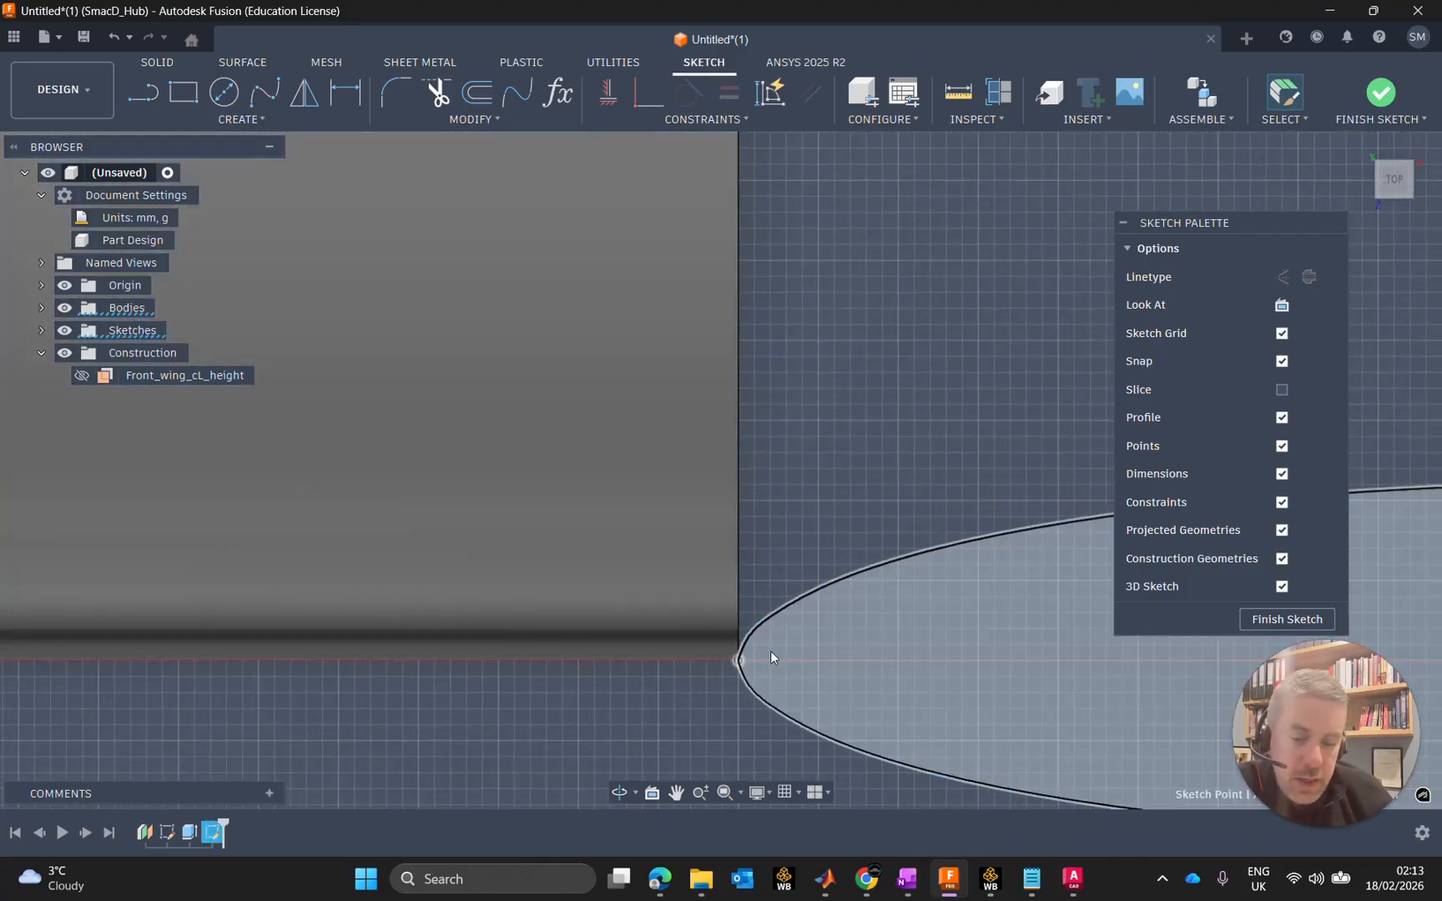
key(m)
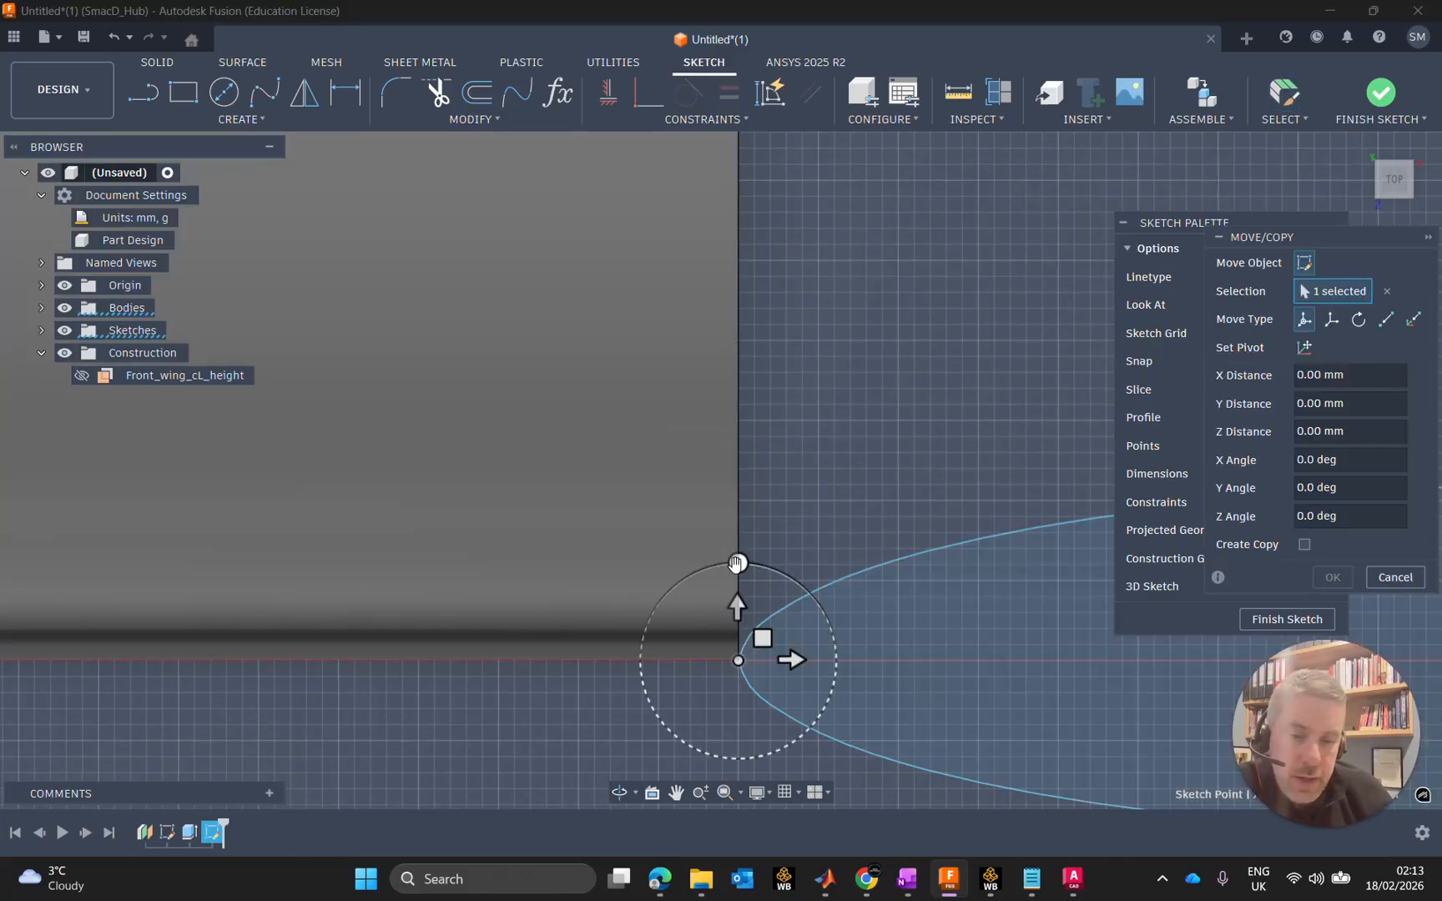
drag(736, 565, 589, 663)
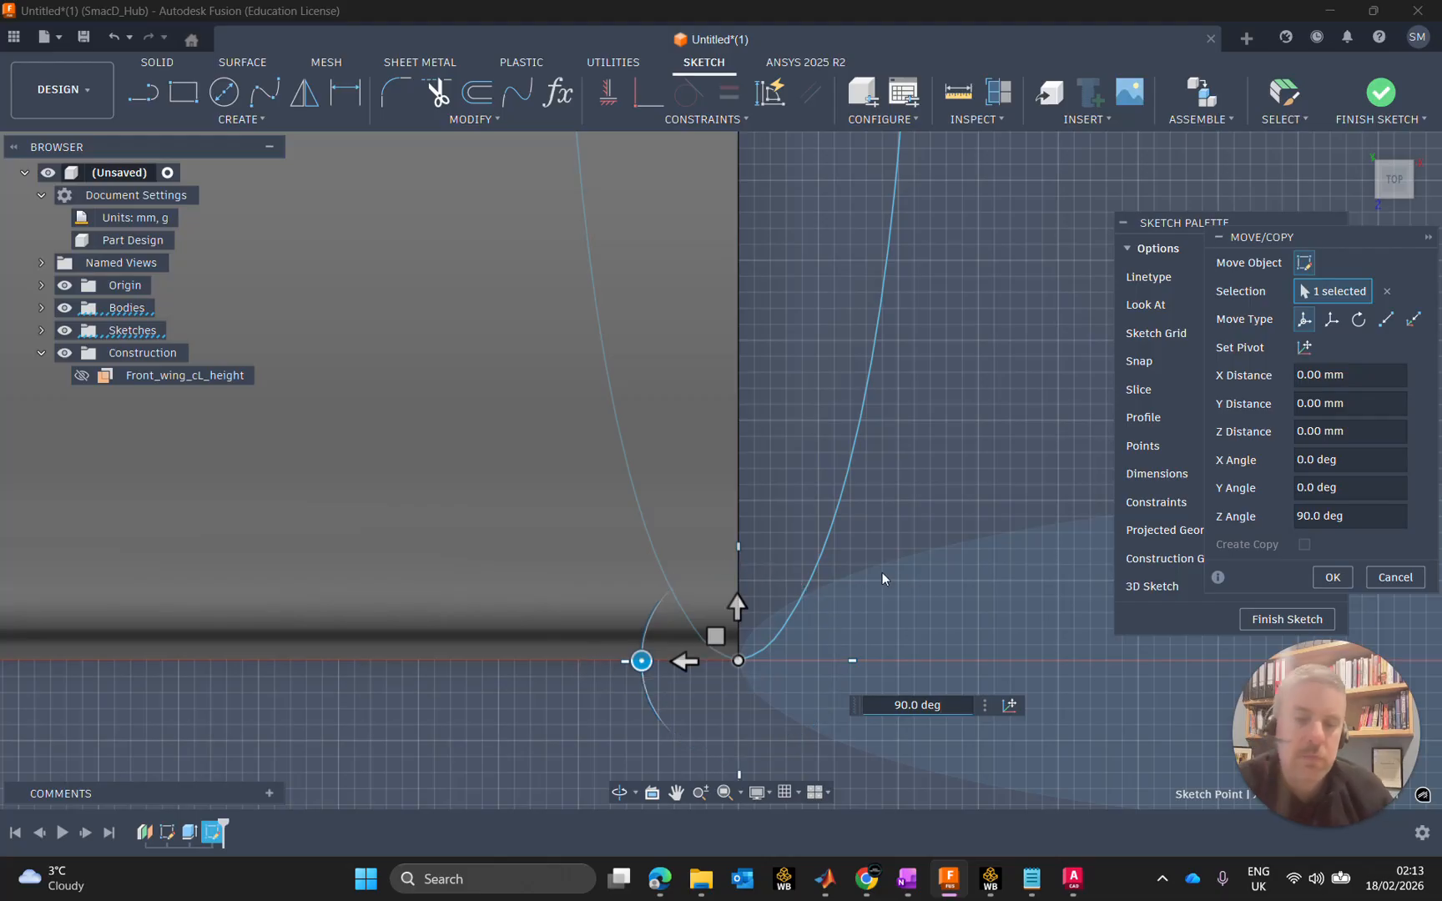
scroll(906, 555, down, 6)
scroll(992, 376, down, 3)
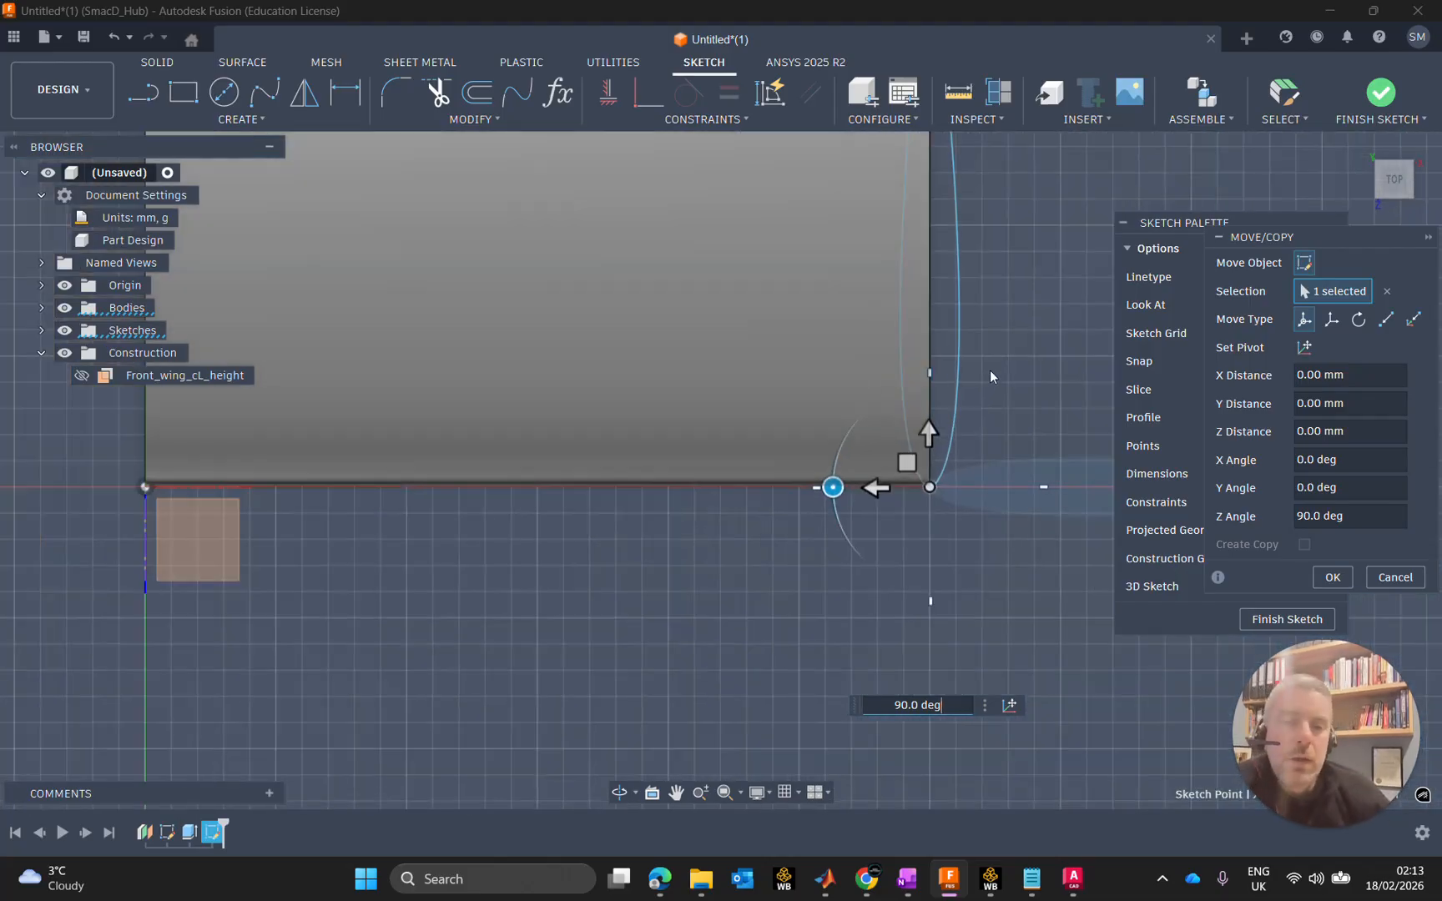
middle_drag(992, 373, 825, 651)
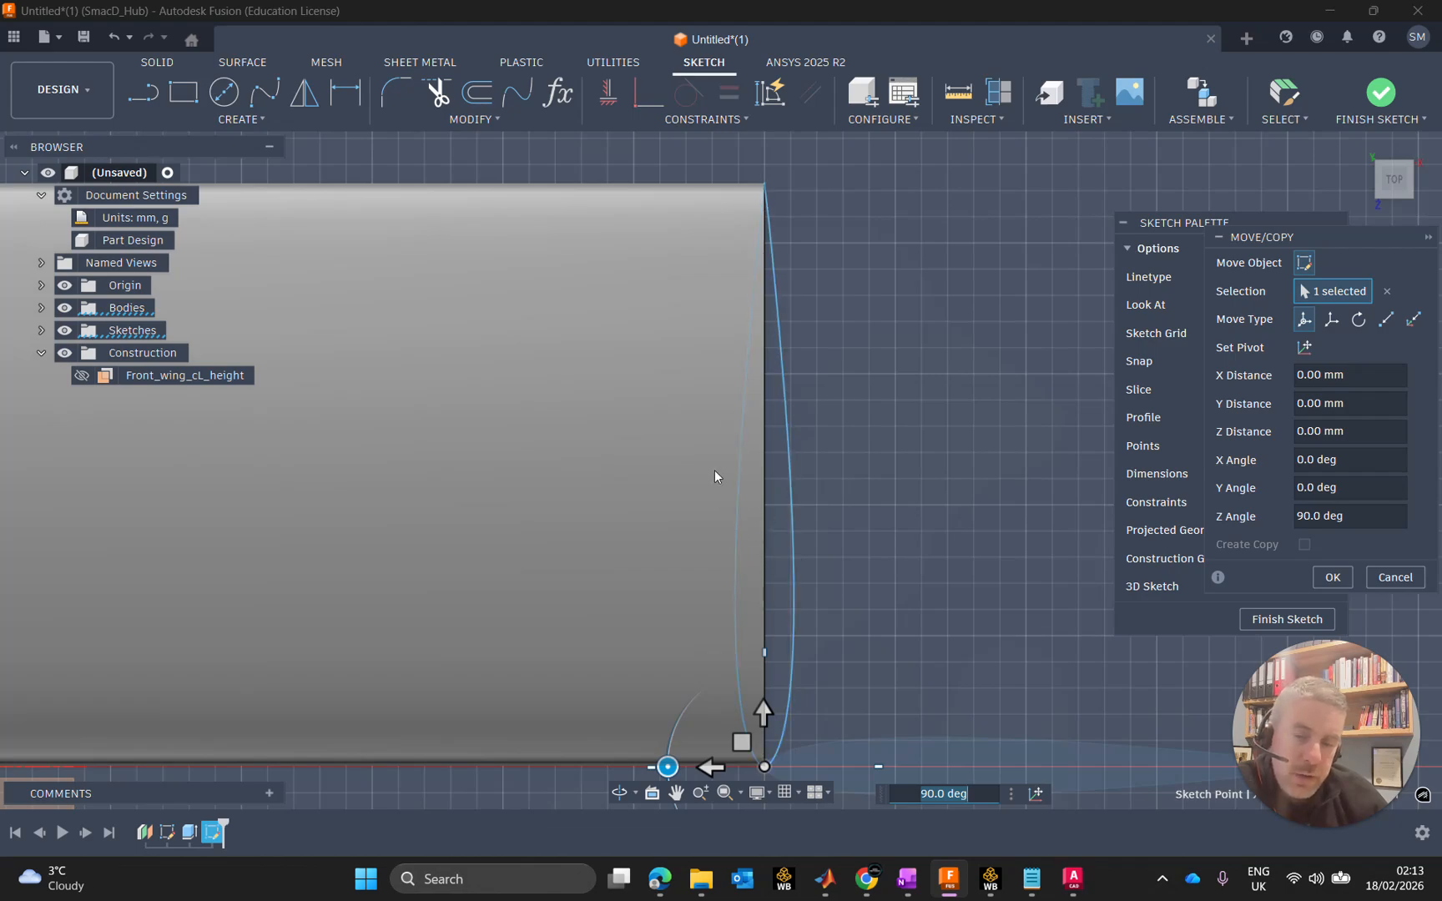
scroll(732, 530, down, 3)
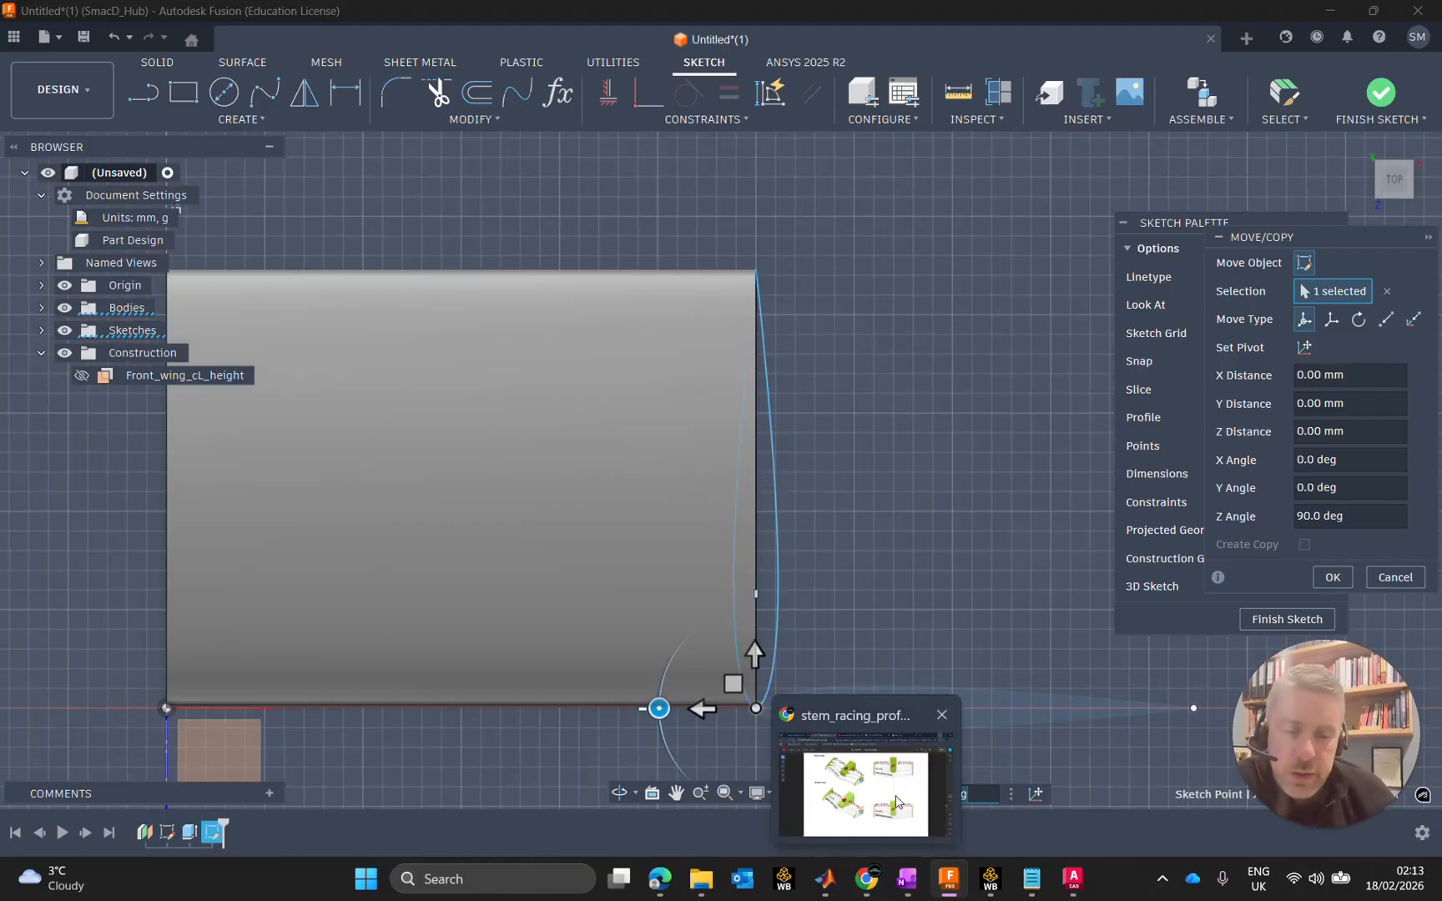
Step: Switch to Chrome to examine the minimum-span diagrams for multi-vane and single-vane front wings in the STEM Racing regulations, and return to Fusion
click(867, 879)
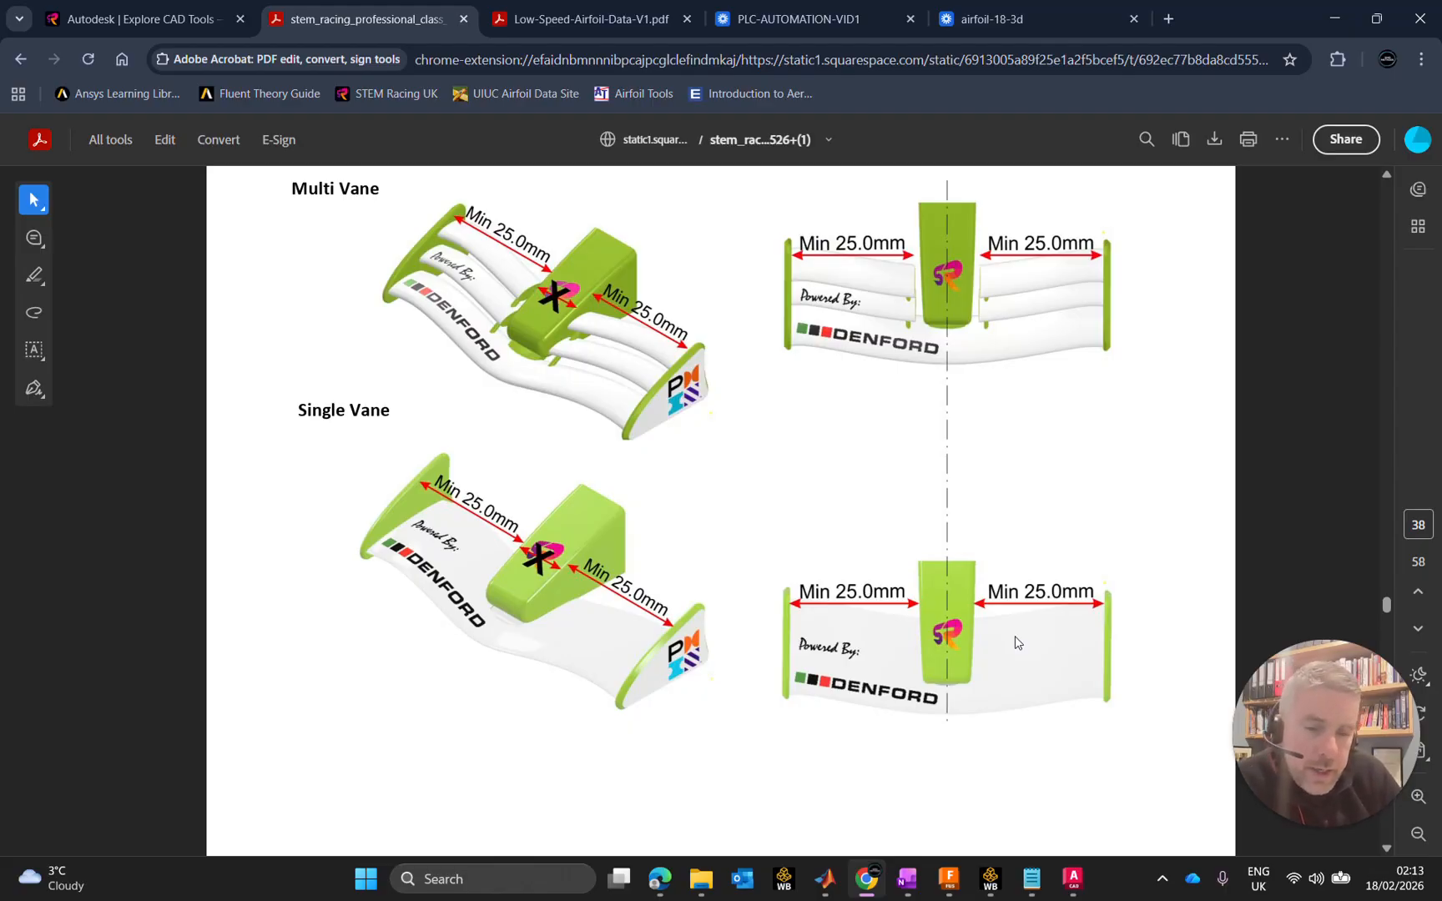
click(947, 887)
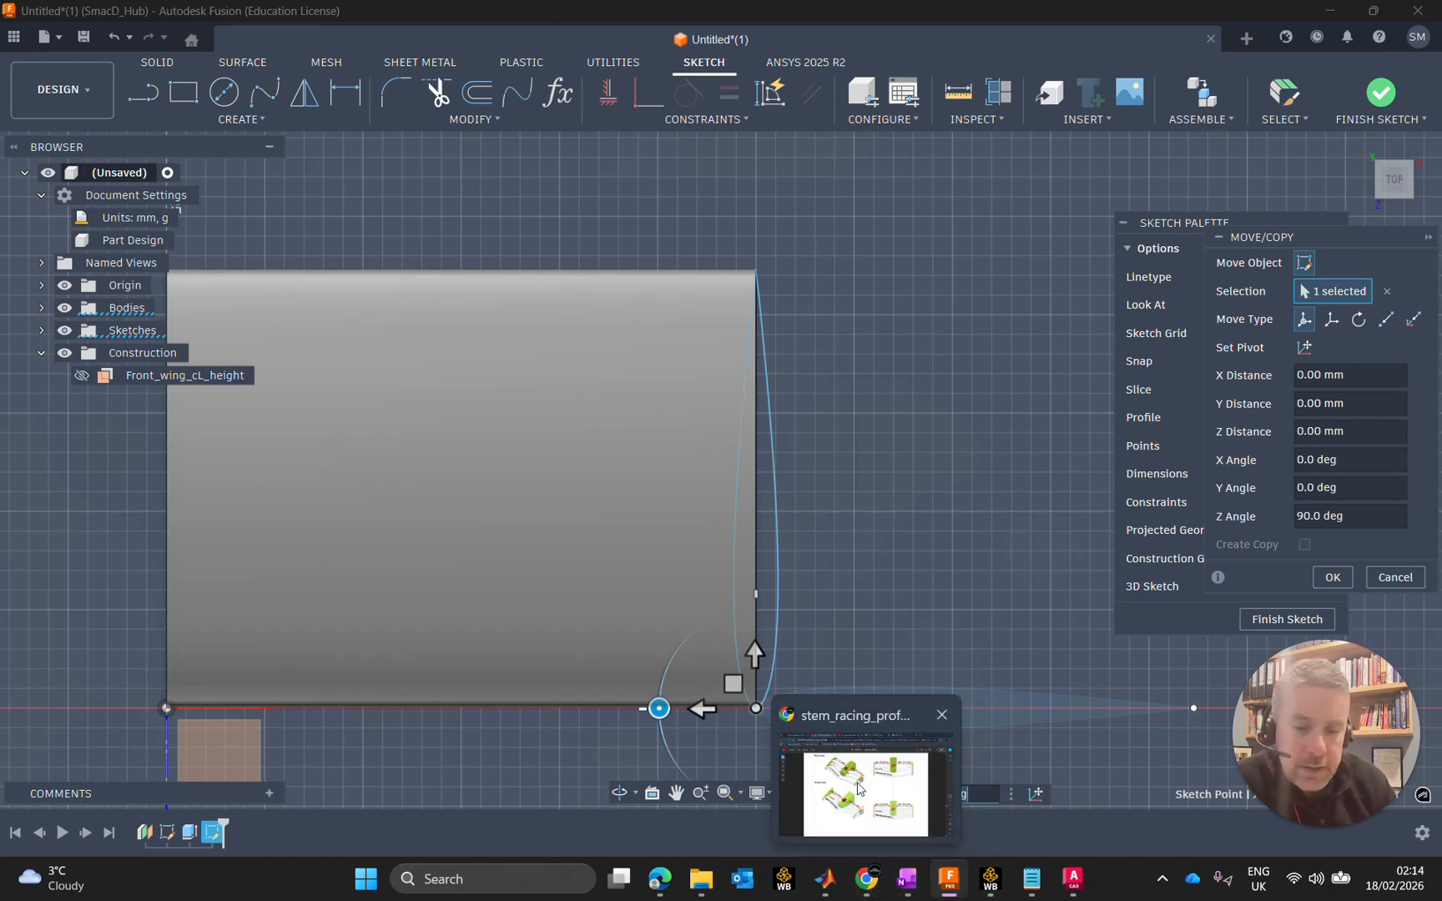
click(867, 879)
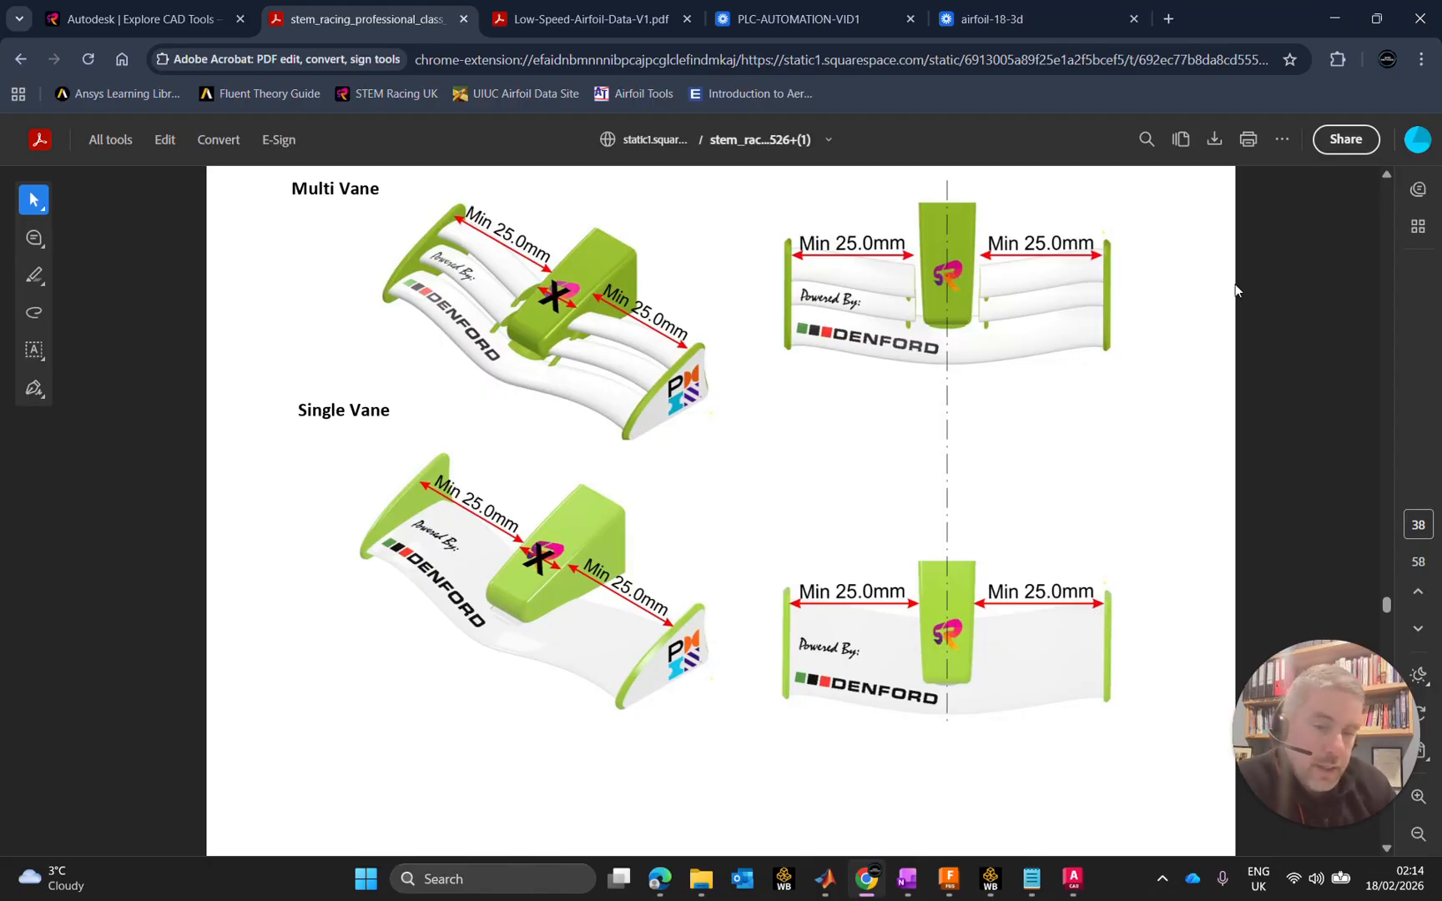
click(1338, 18)
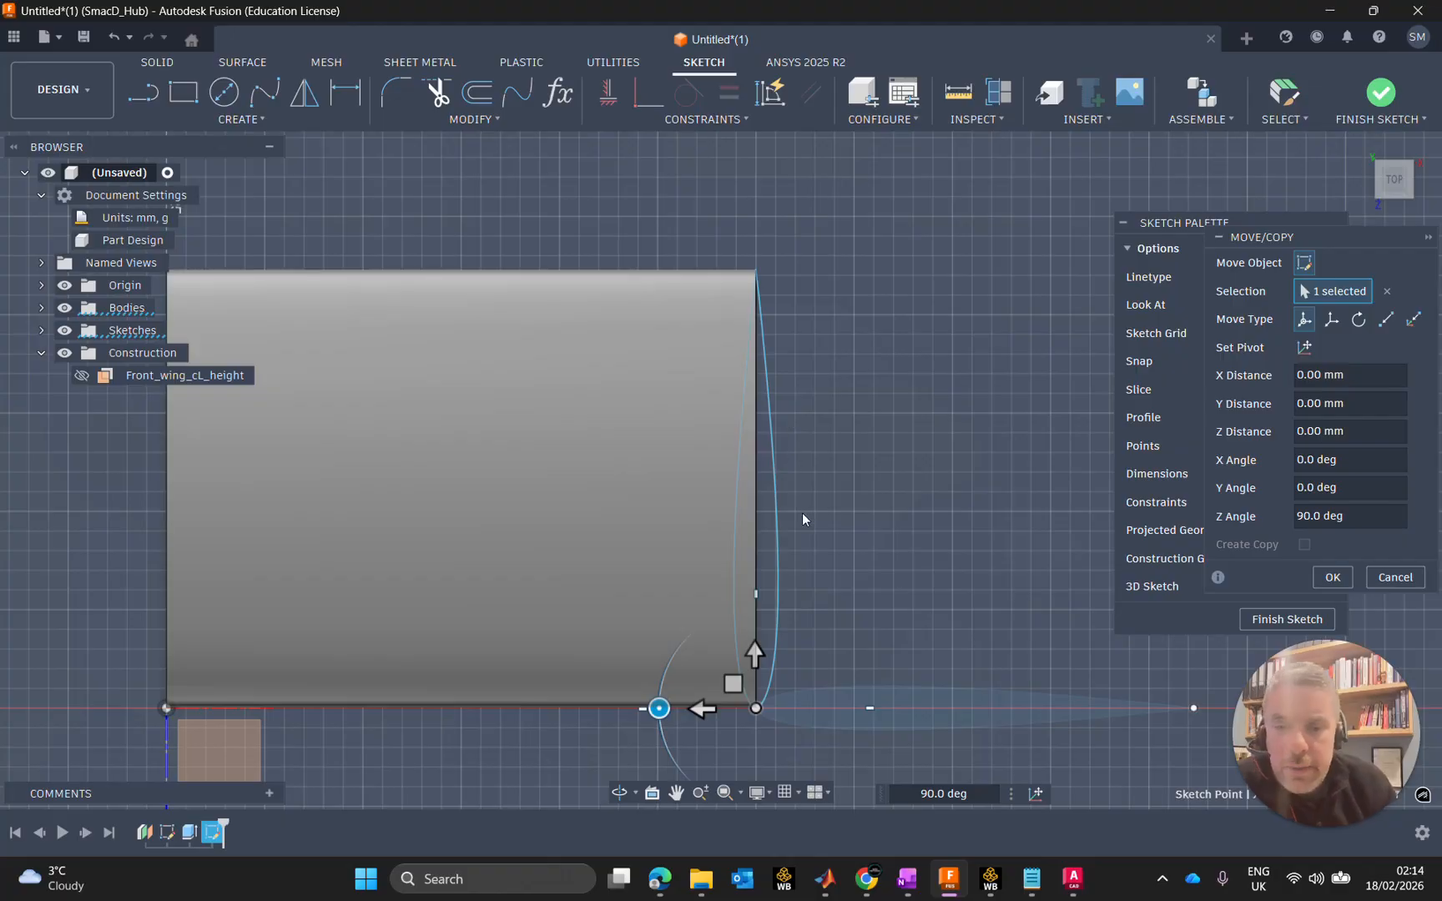
Step: Offset the rotated airfoil outward from the wing's outer end with a Y distance of -1.50 mm and finish the sketch
drag(701, 709, 774, 708)
scroll(740, 701, up, 4)
scroll(956, 549, down, 3)
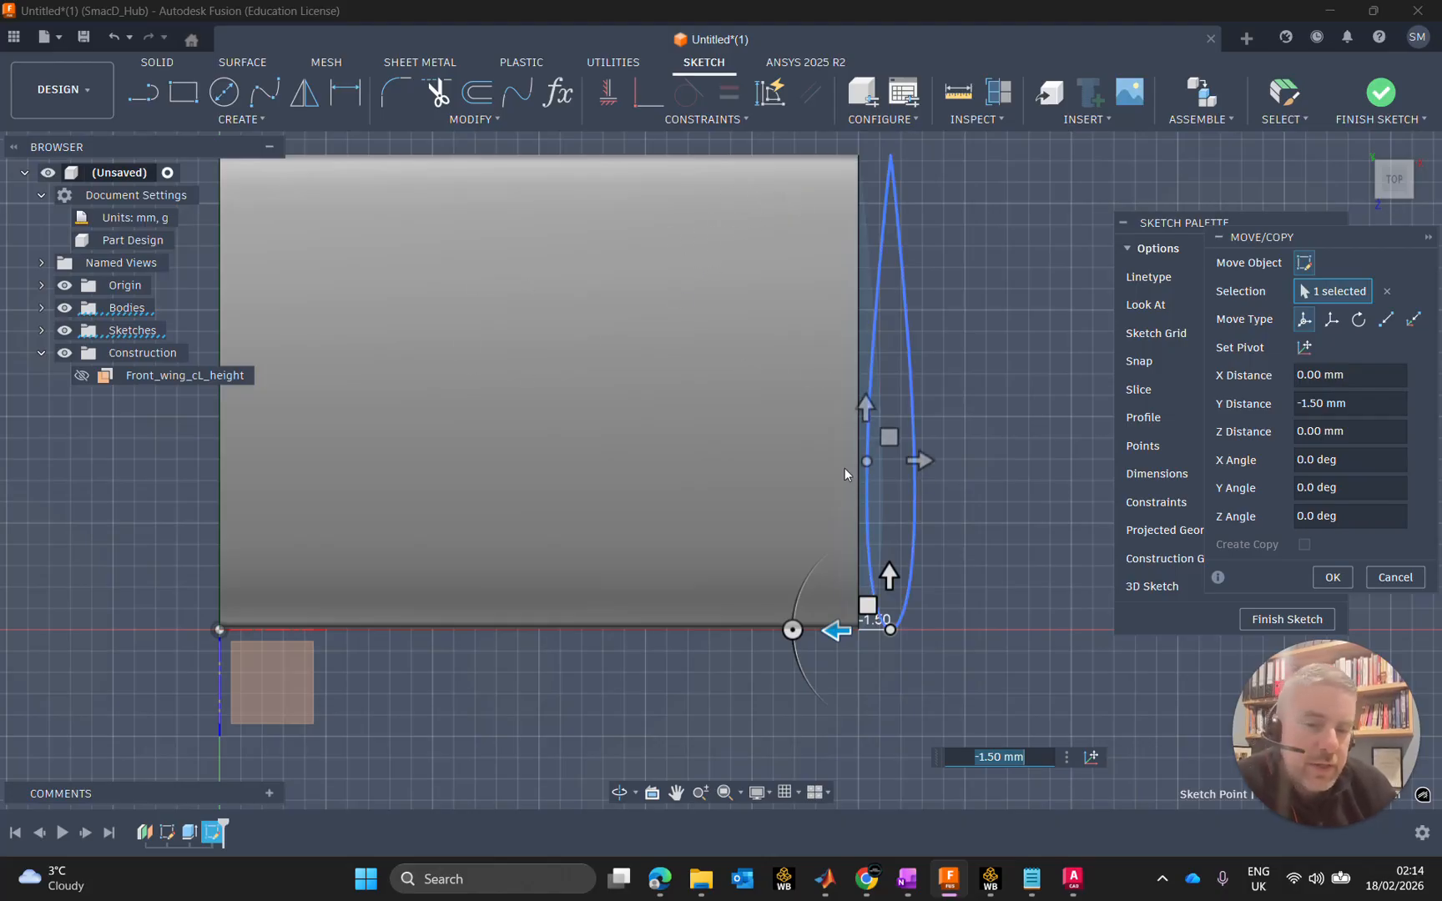
scroll(860, 496, up, 2)
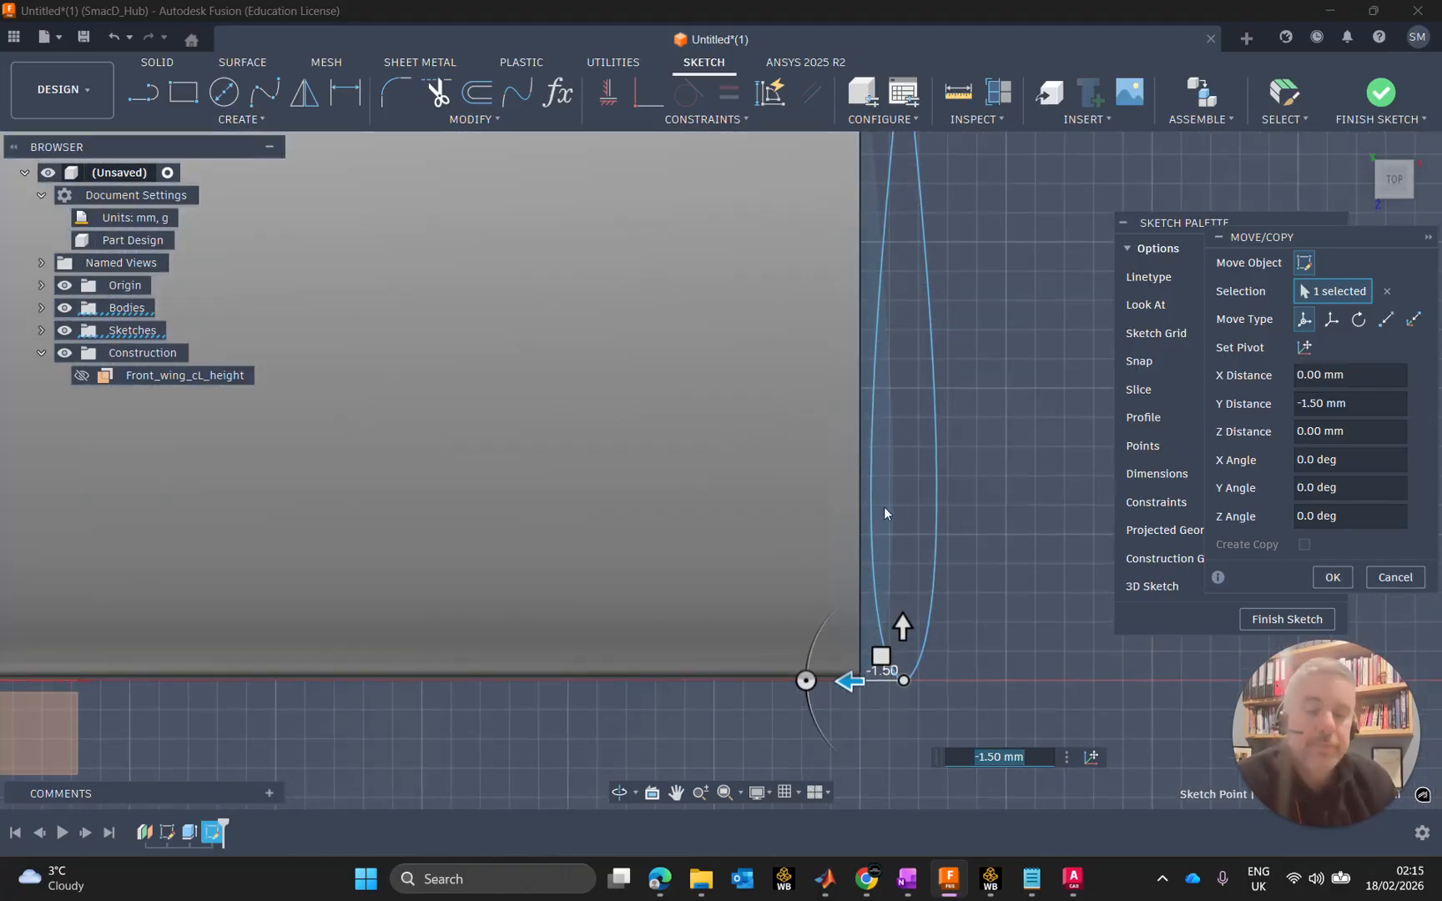
scroll(906, 503, down, 2)
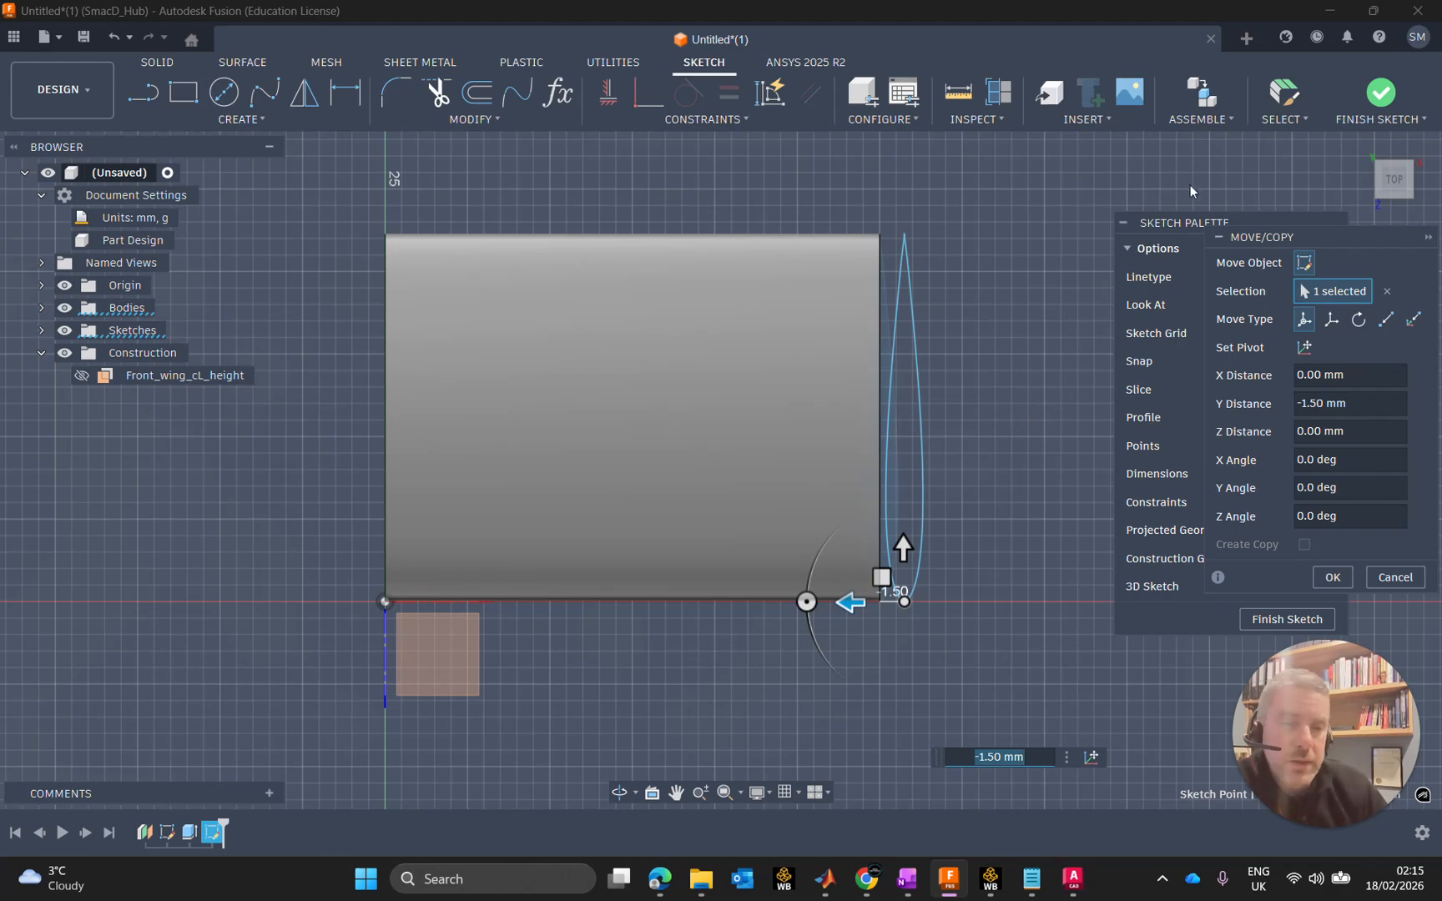
click(1380, 100)
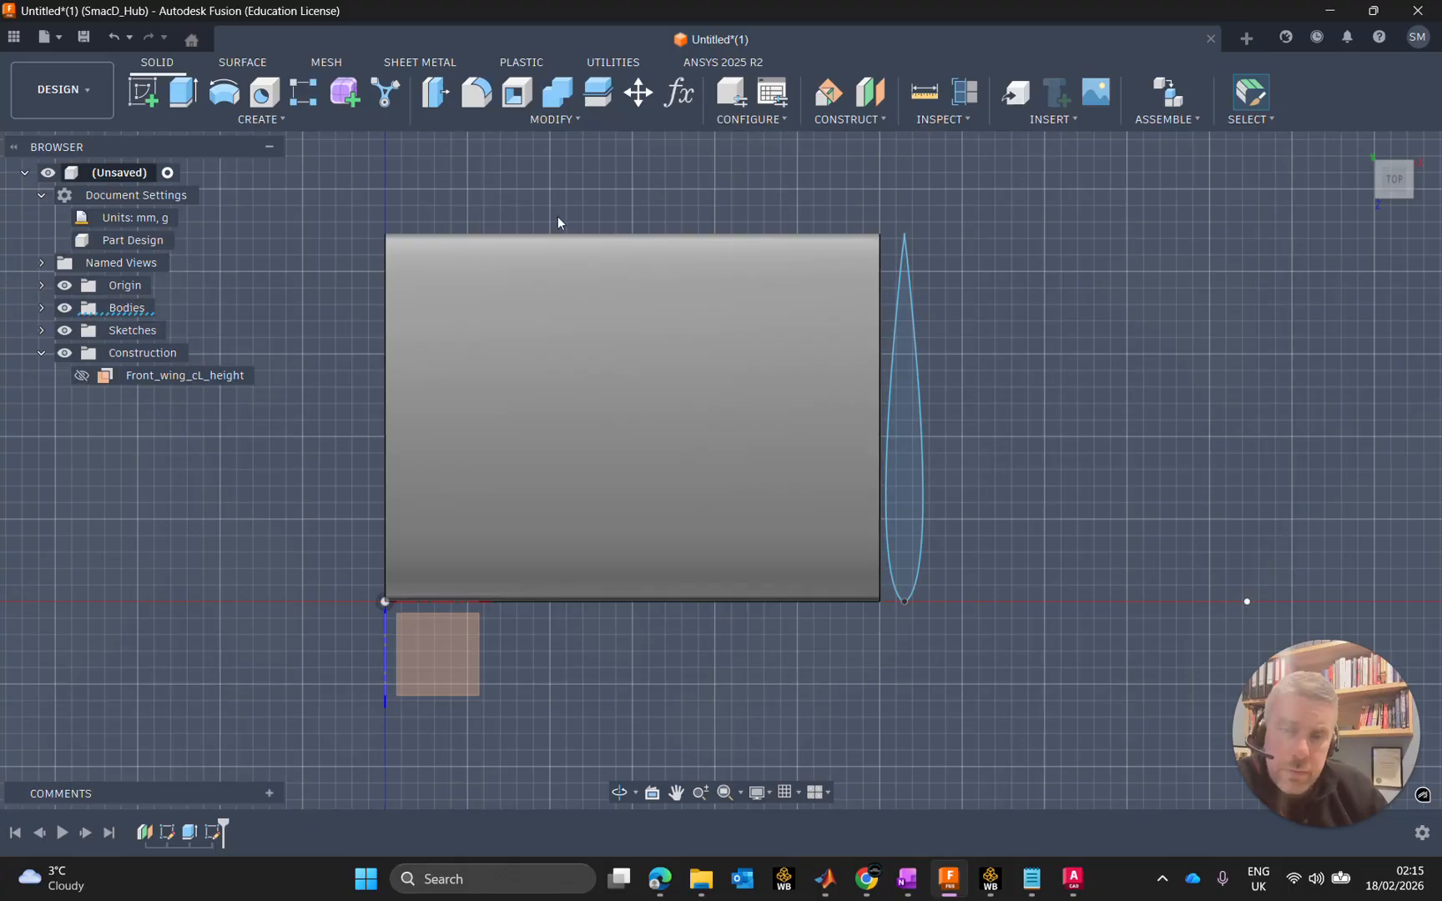
Step: Start an Extrude of the rotated airfoil profile beside the wing's outer end, with the direction set to Two Sides
mouse_move(1406, 184)
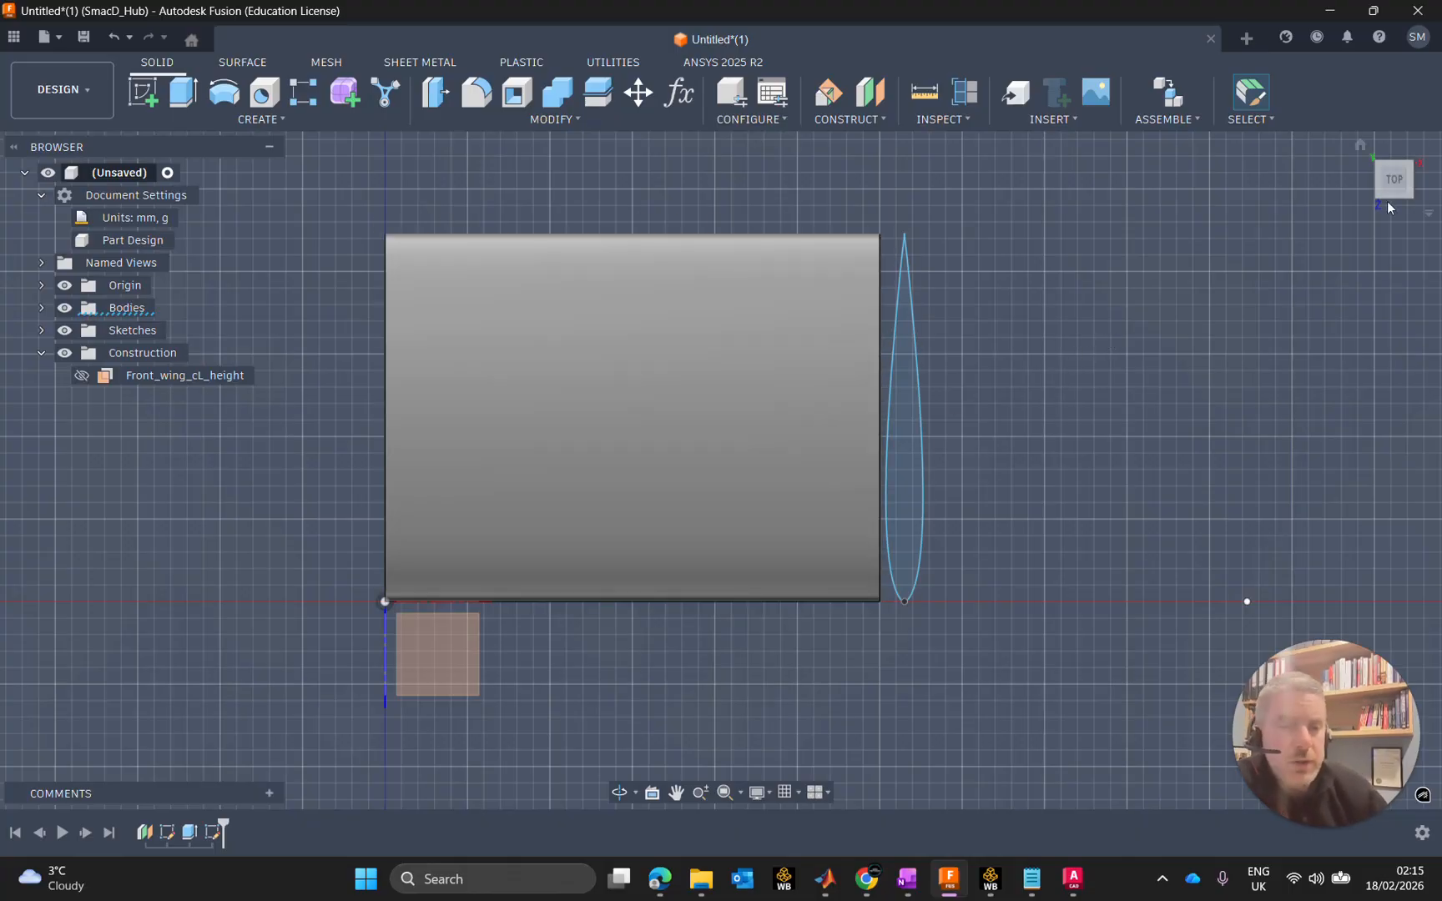
mouse_move(1406, 183)
mouse_down()
mouse_move(1387, 167)
mouse_move(1379, 81)
mouse_move(1392, 171)
mouse_up()
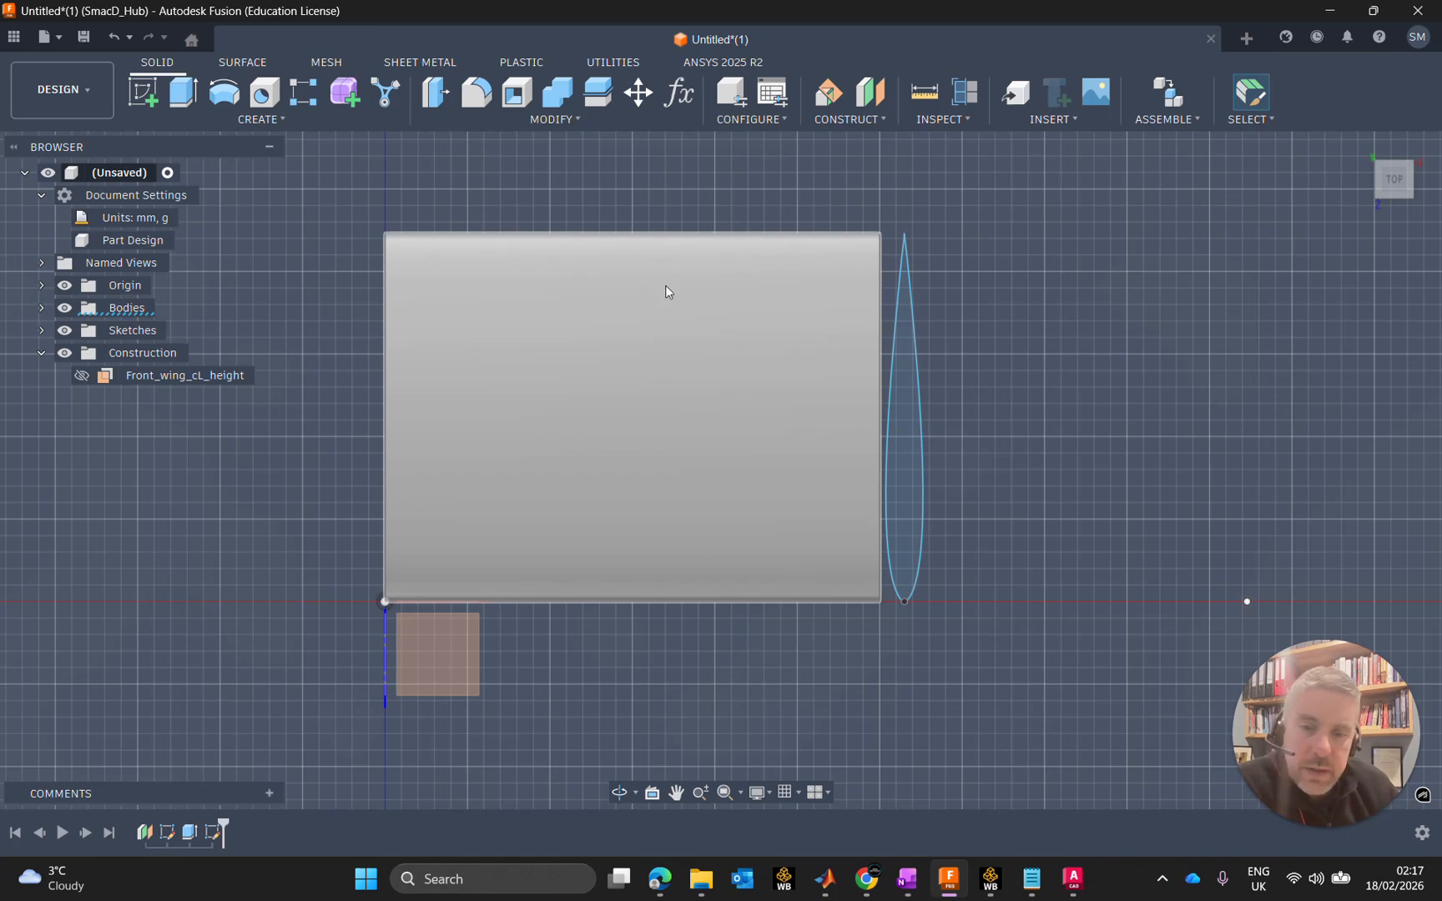
click(1406, 171)
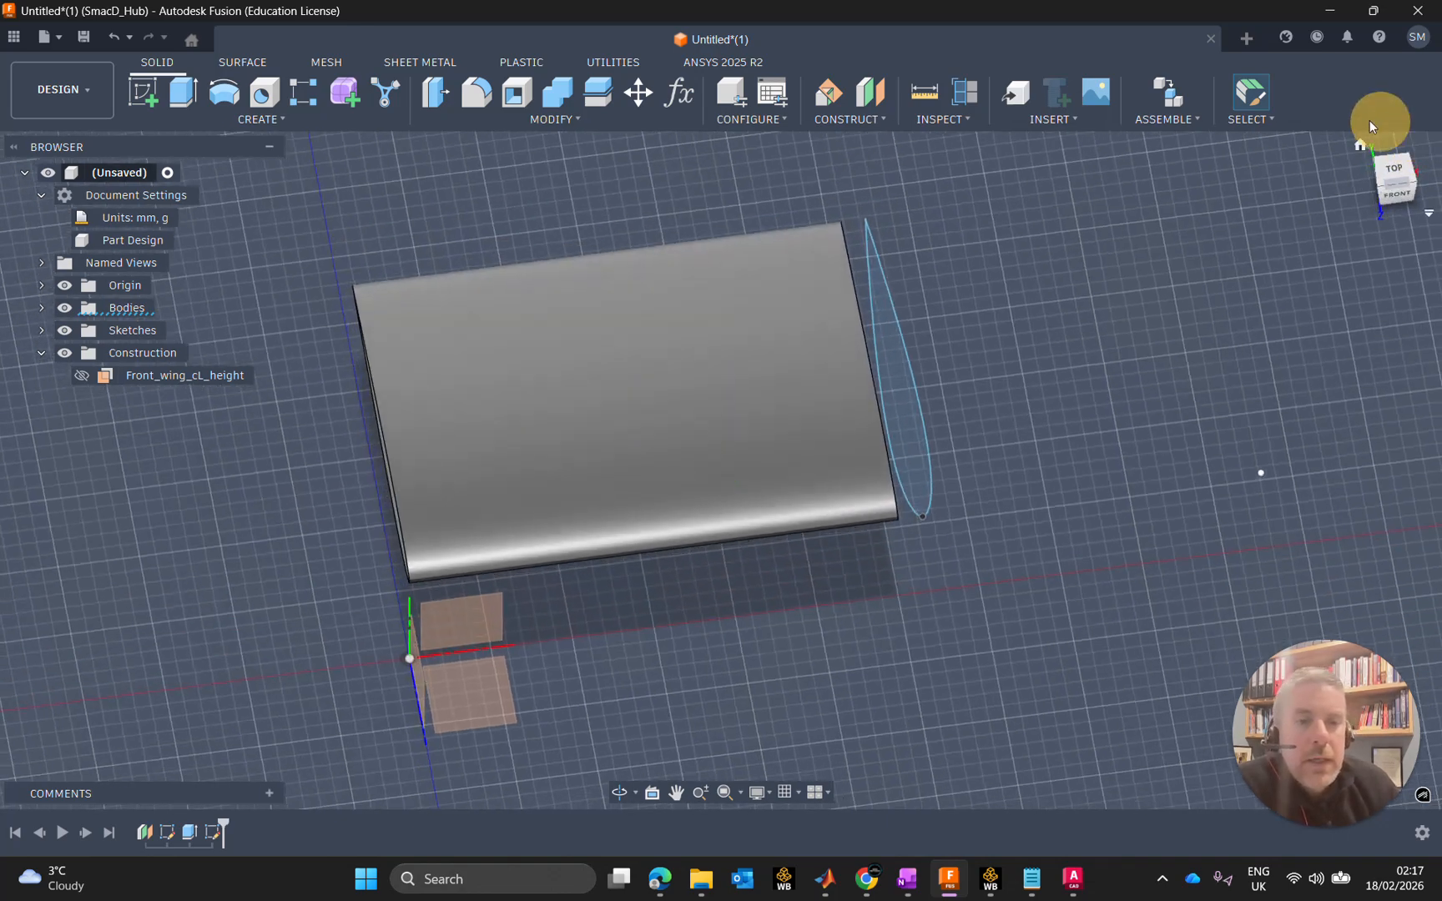
click(180, 93)
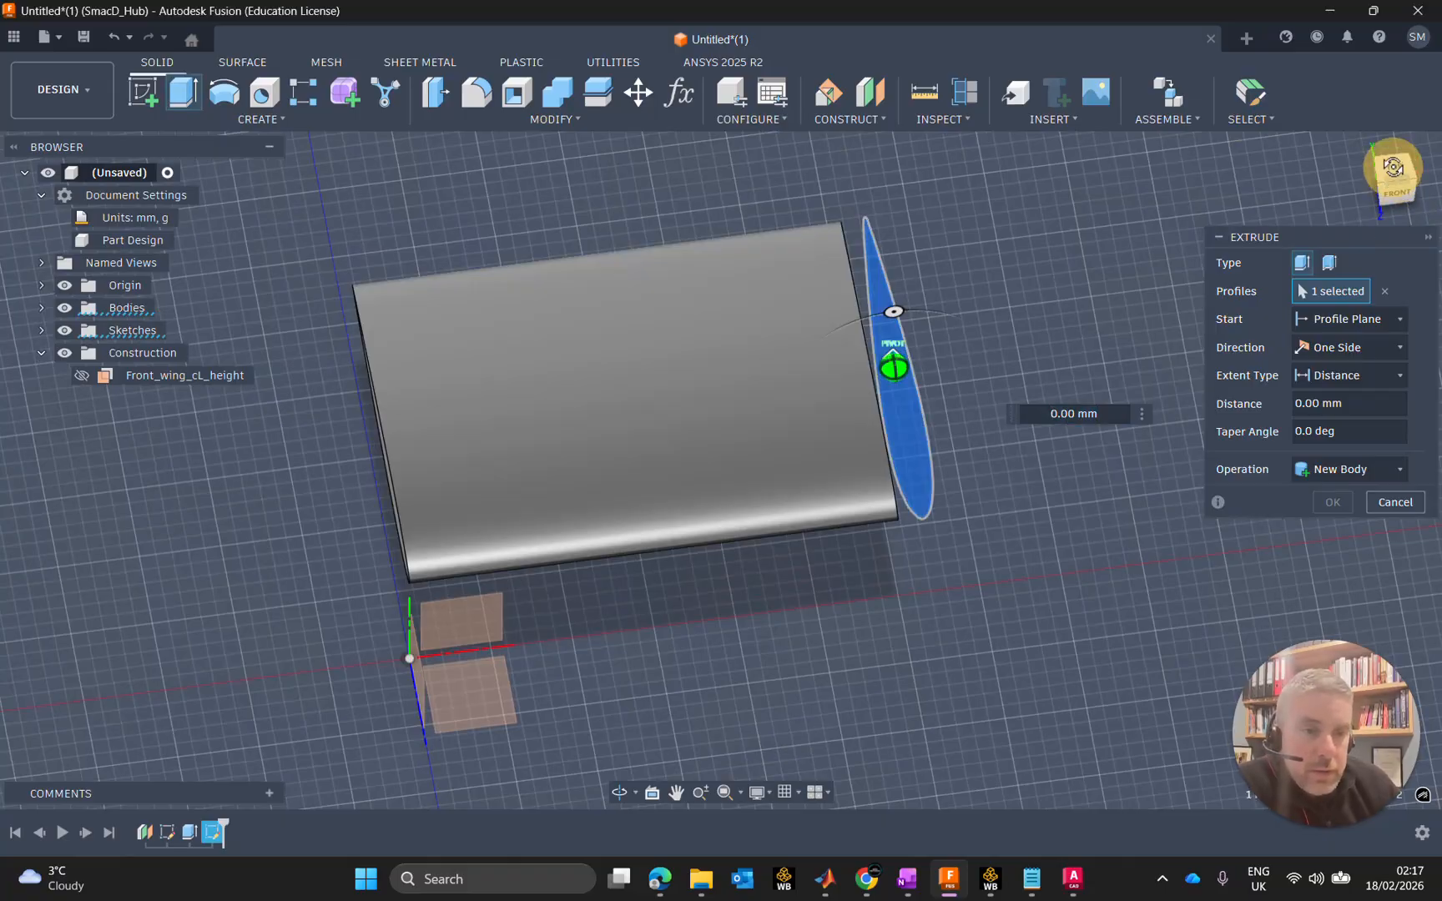
click(1395, 191)
drag(1344, 113, 1267, 127)
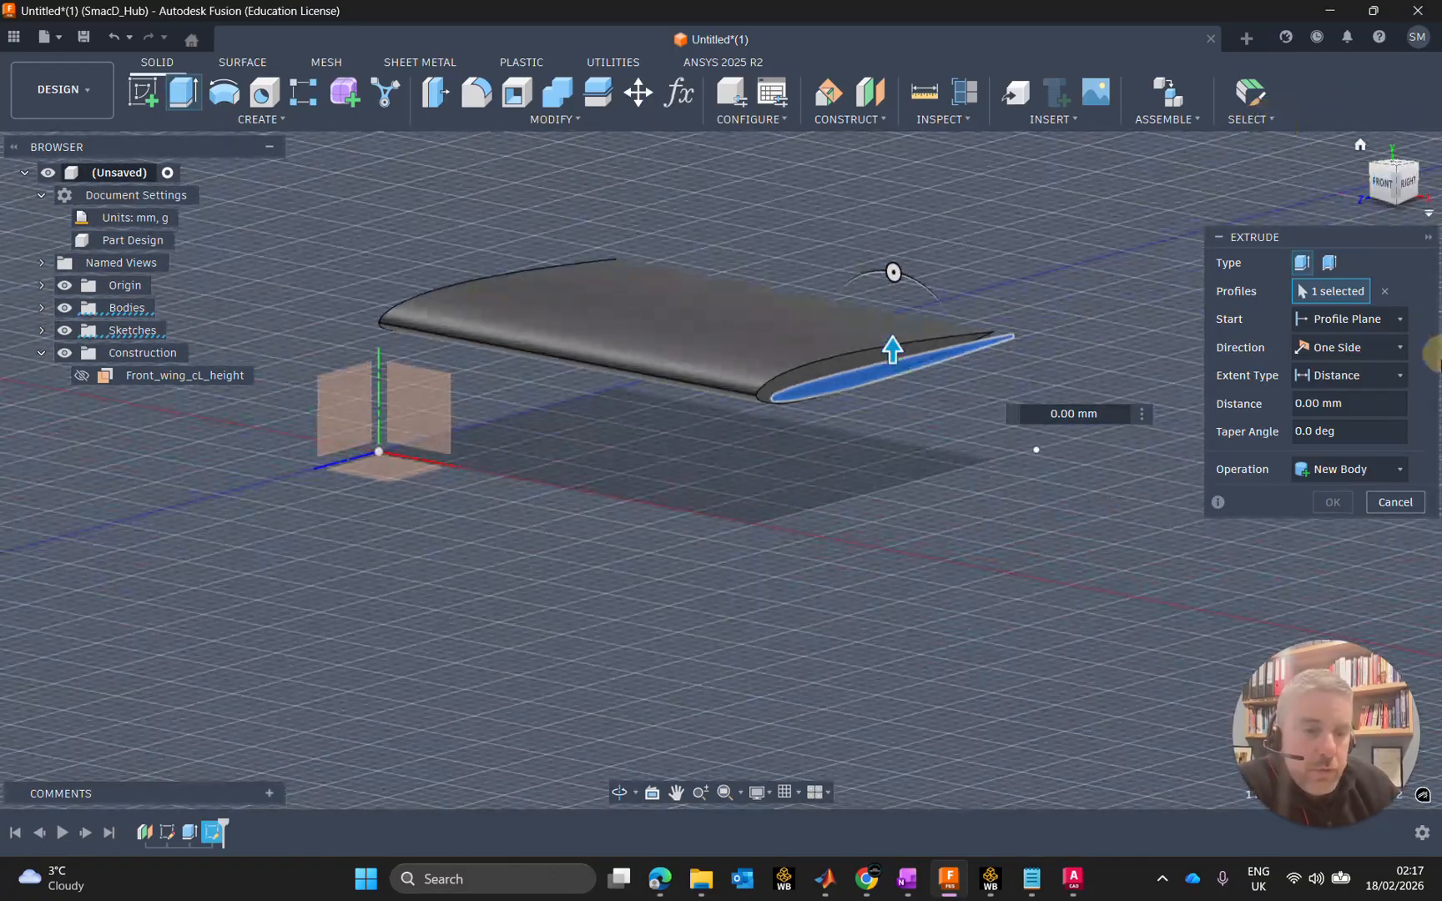
drag(1321, 238, 1226, 248)
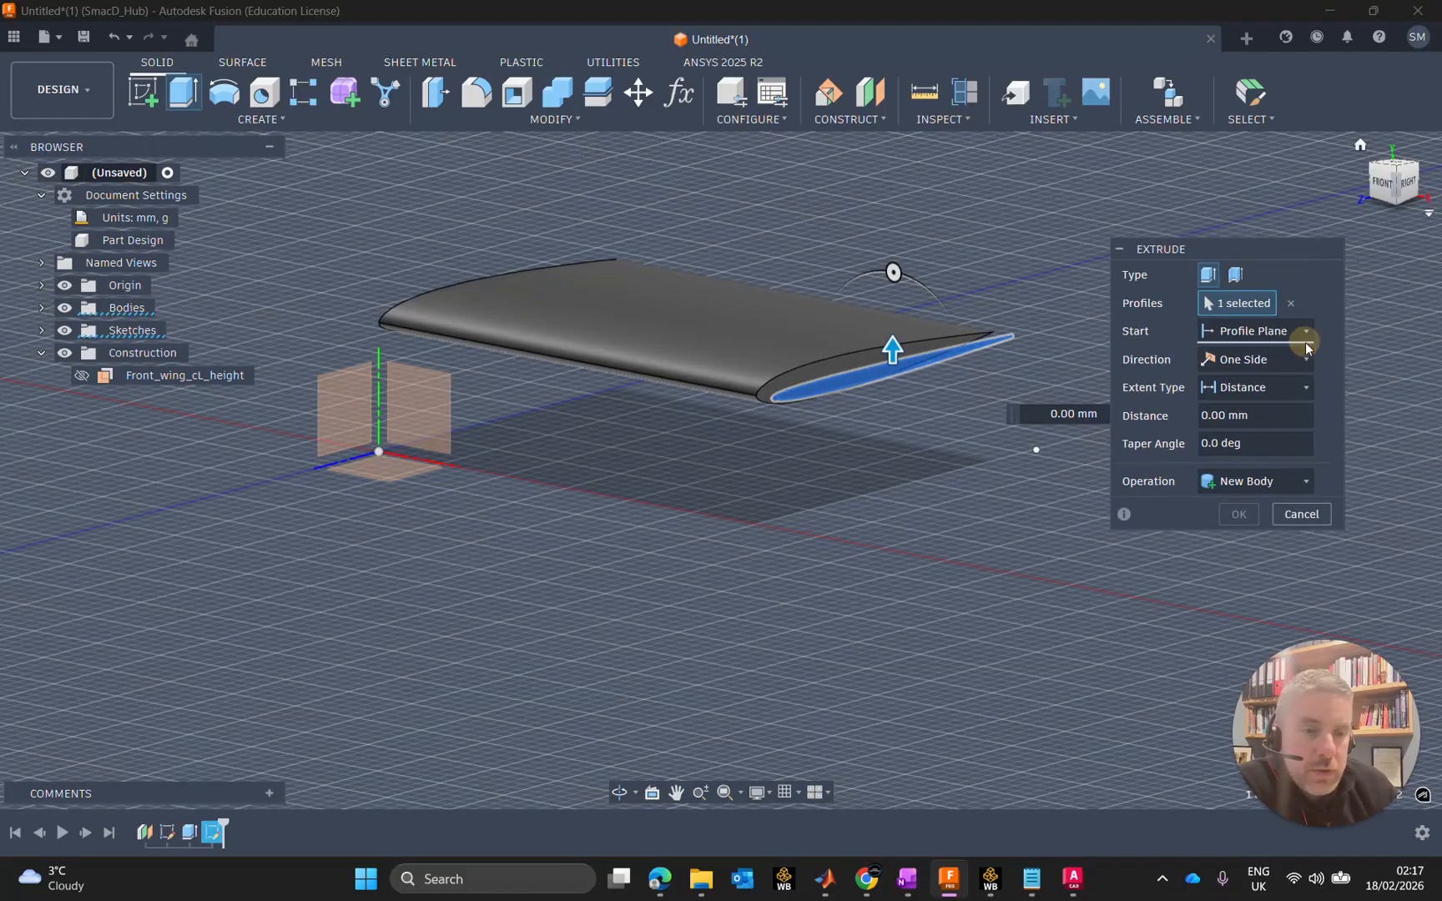
click(1292, 357)
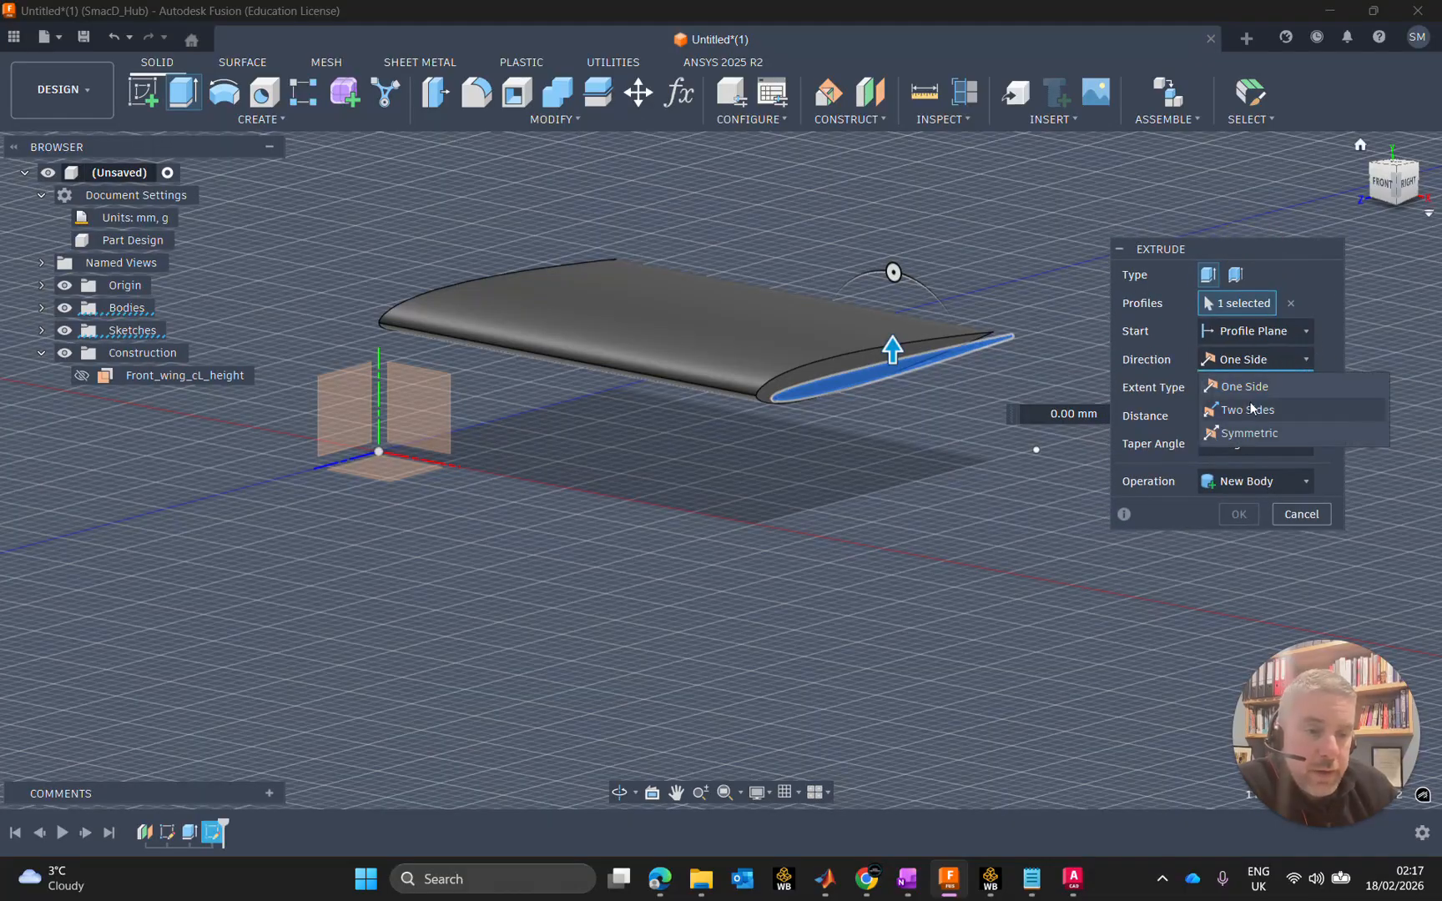
click(1268, 415)
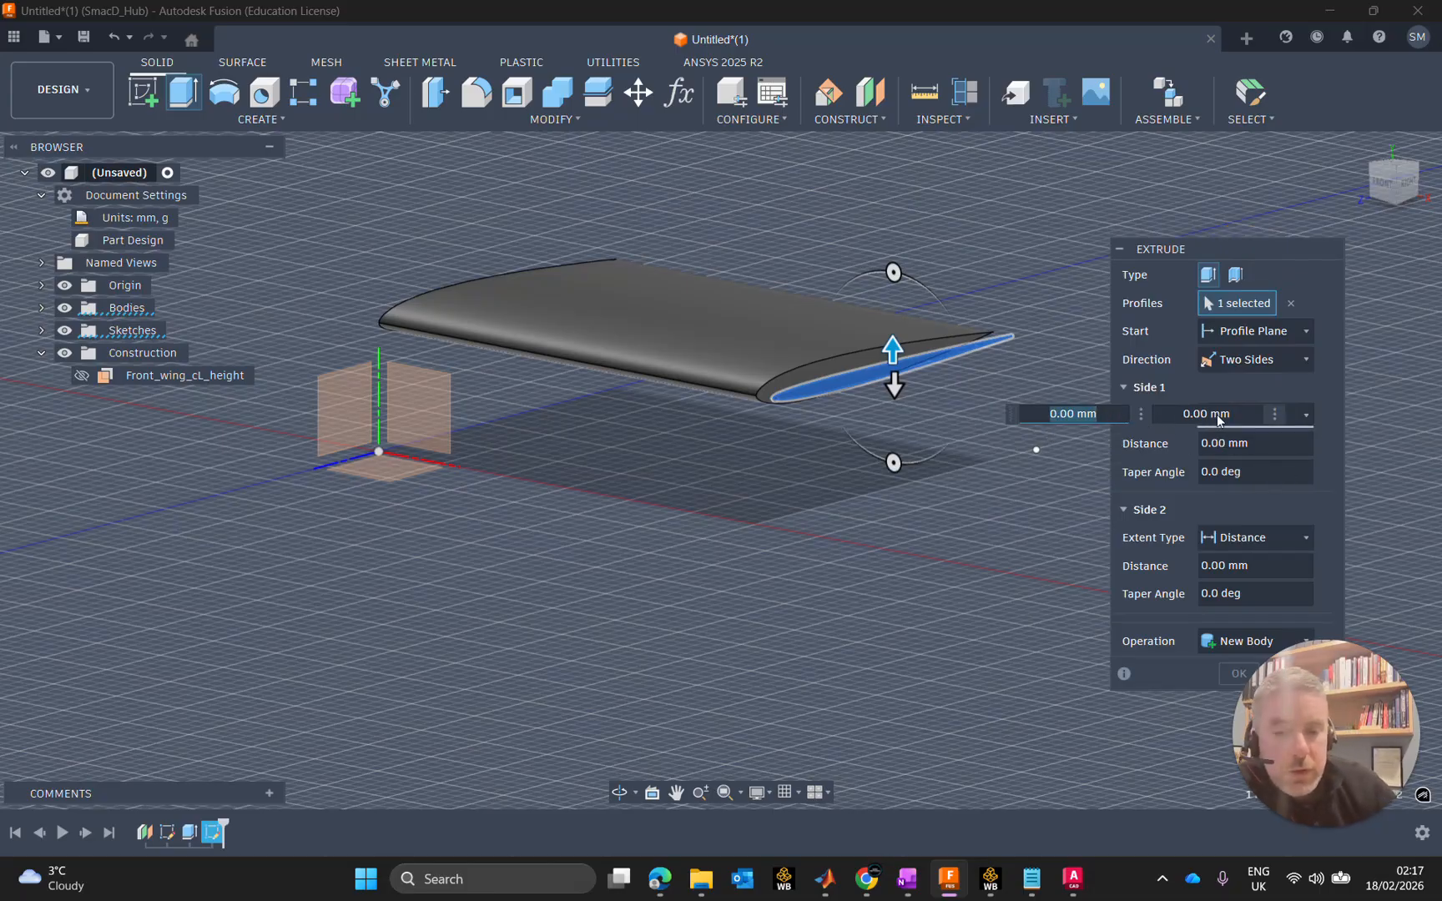
Step: Set the endplate extrusion distances to 8 mm for Side 1 and 3 mm for Side 2, and check its proportions from the front
text(8)
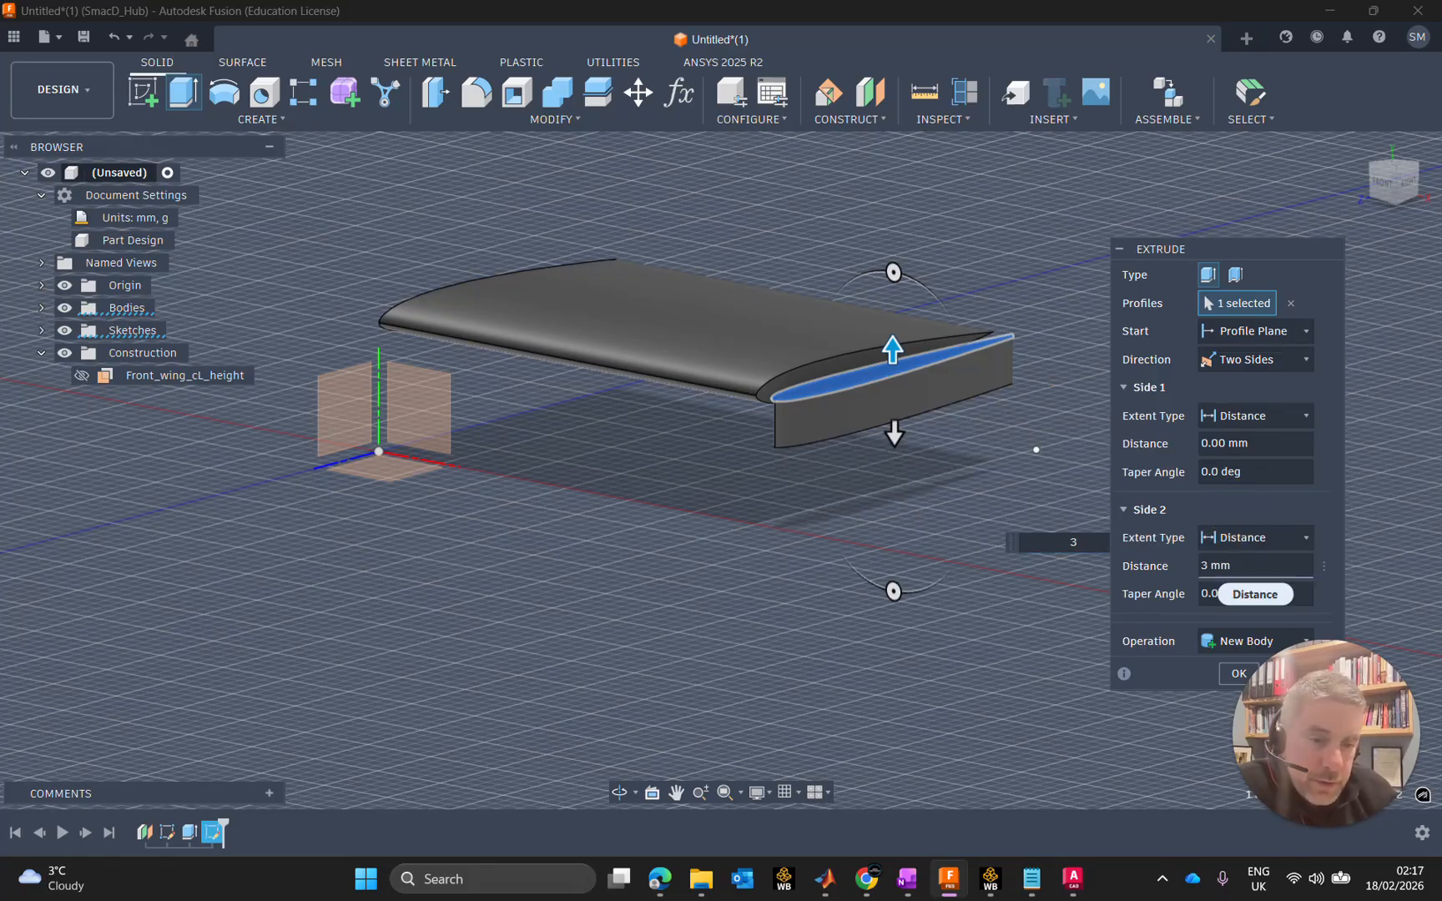
click(1214, 443)
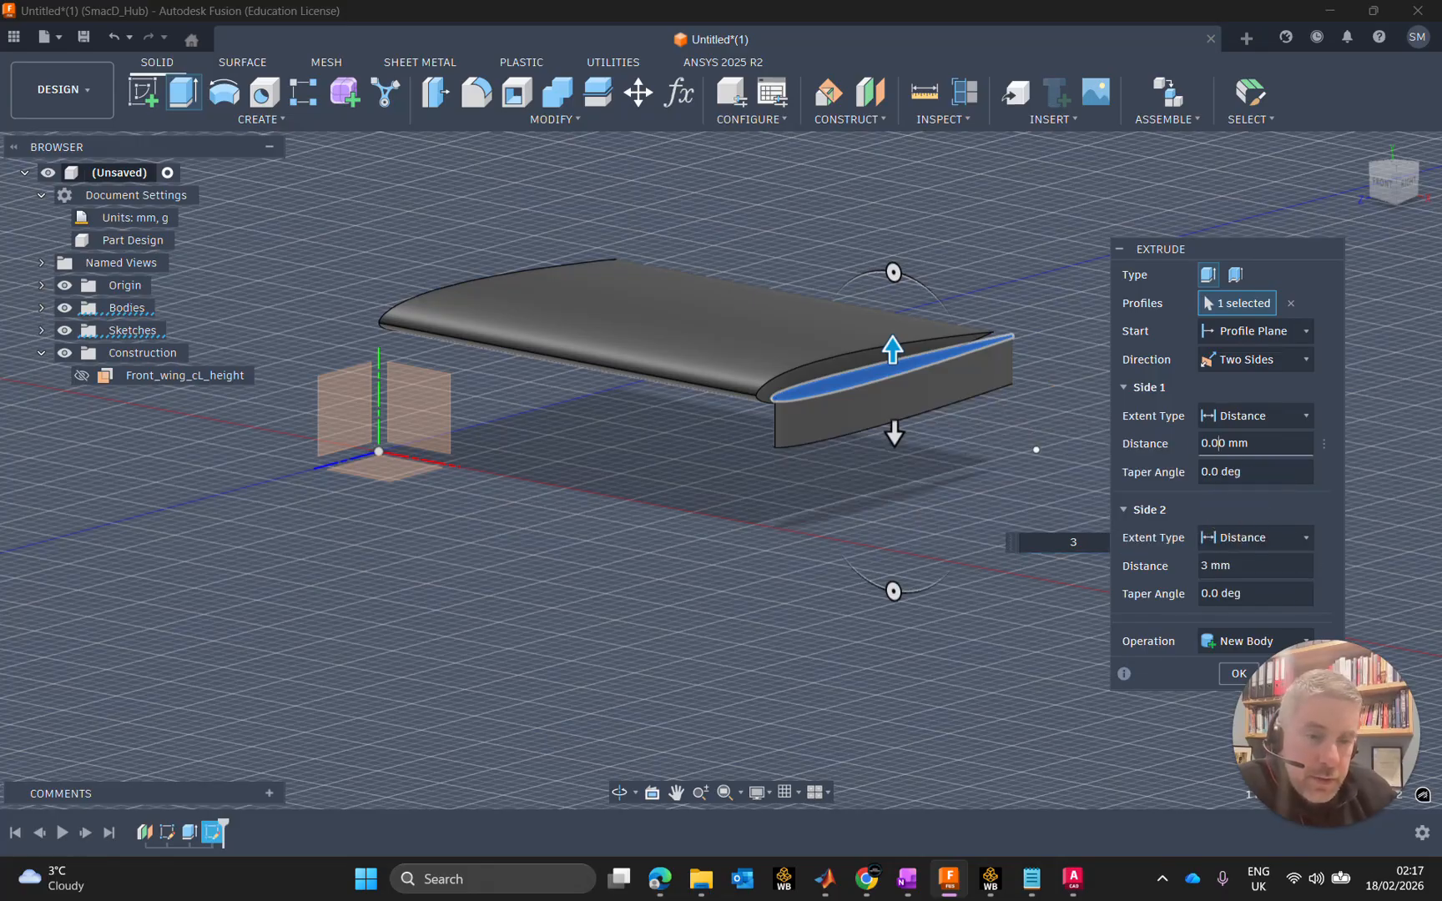
text(8)
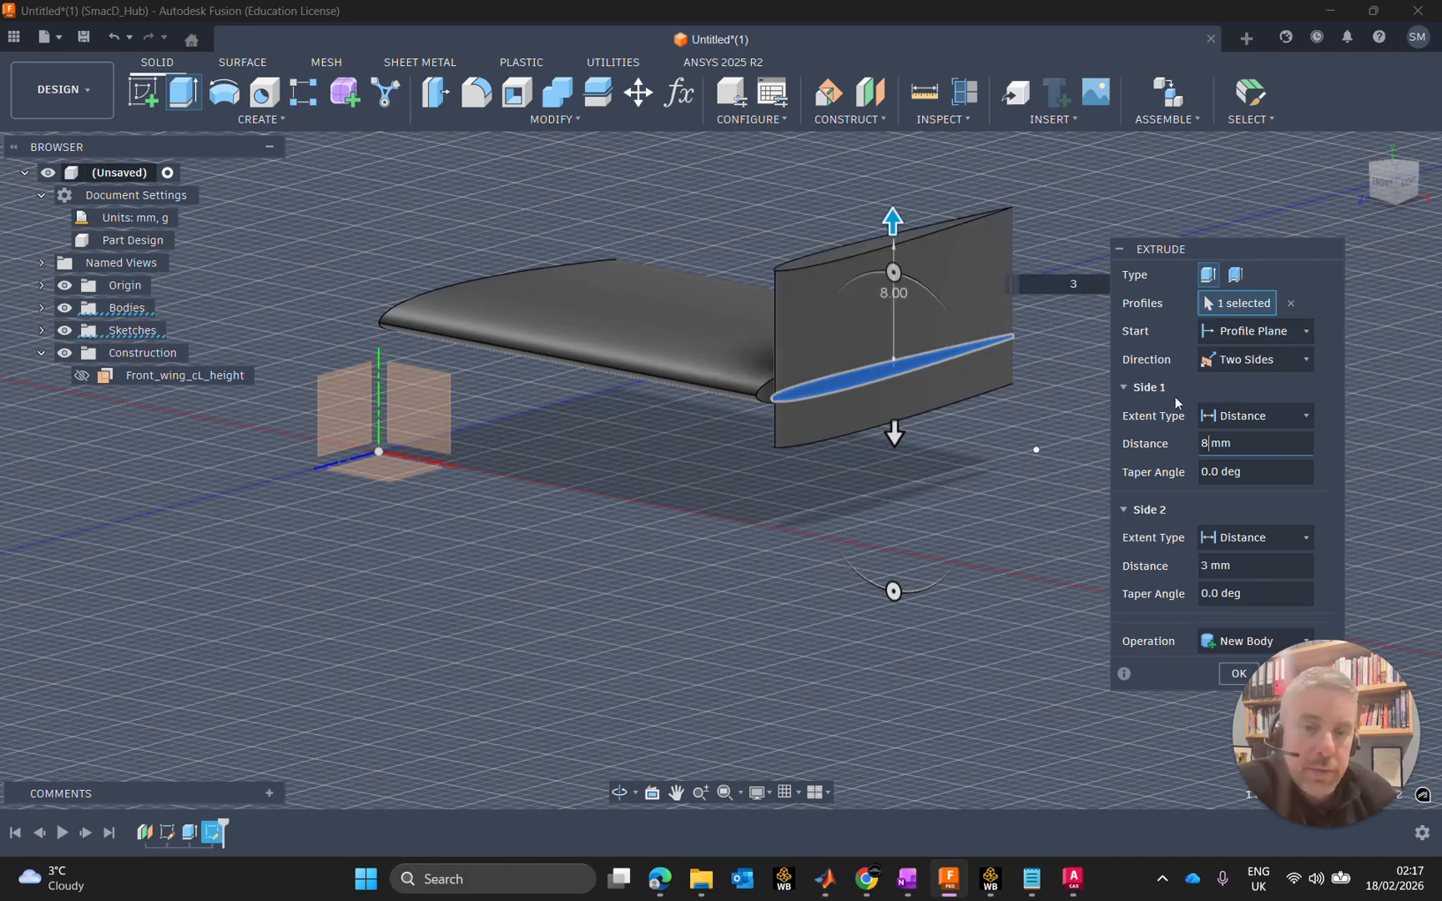
click(1385, 179)
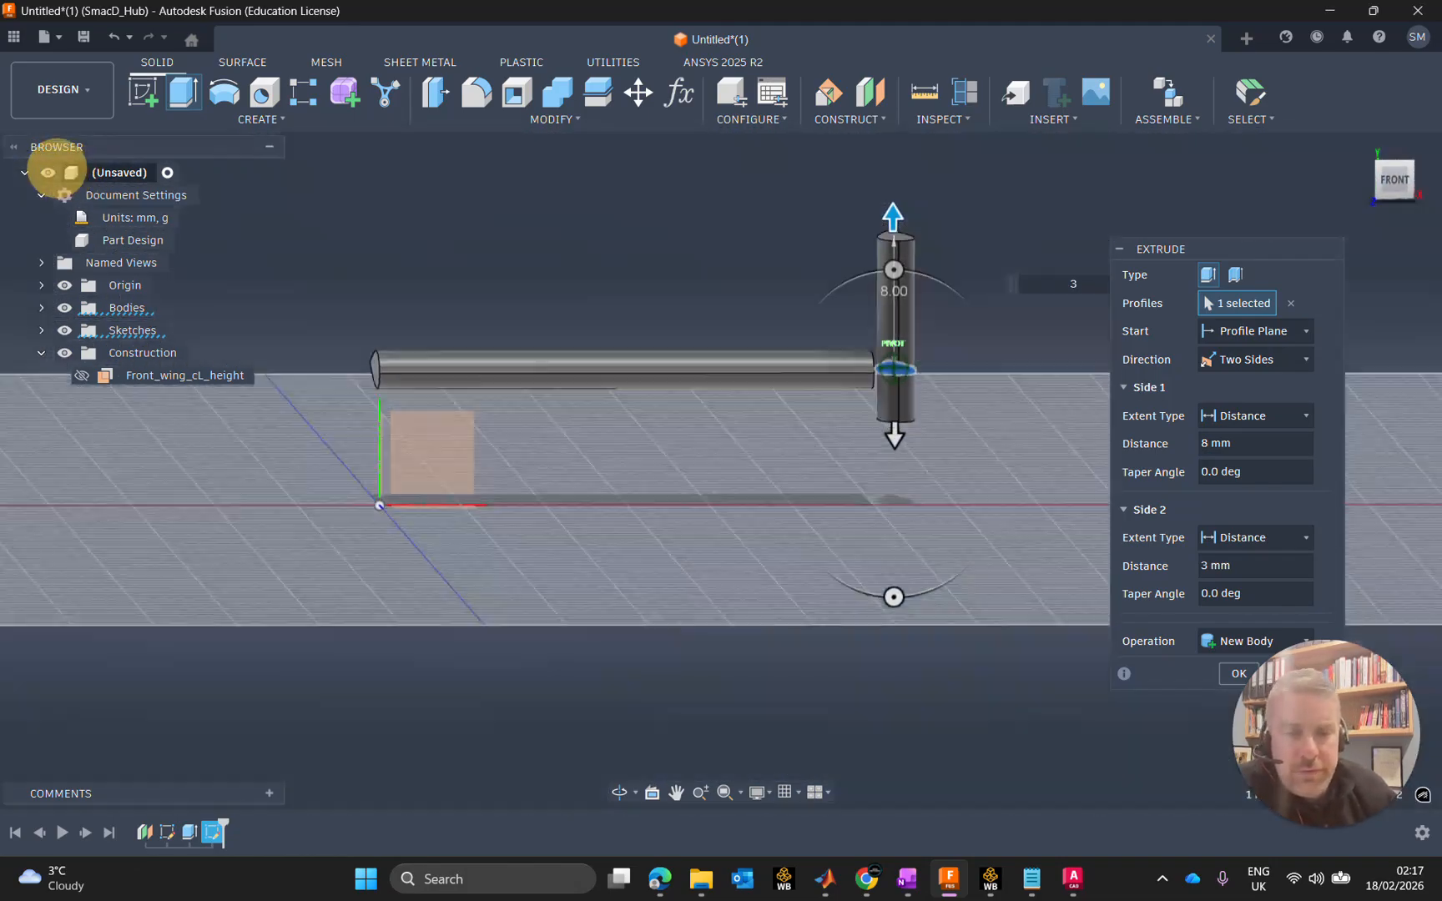
shift+middle_drag(57, 169, 1339, 240)
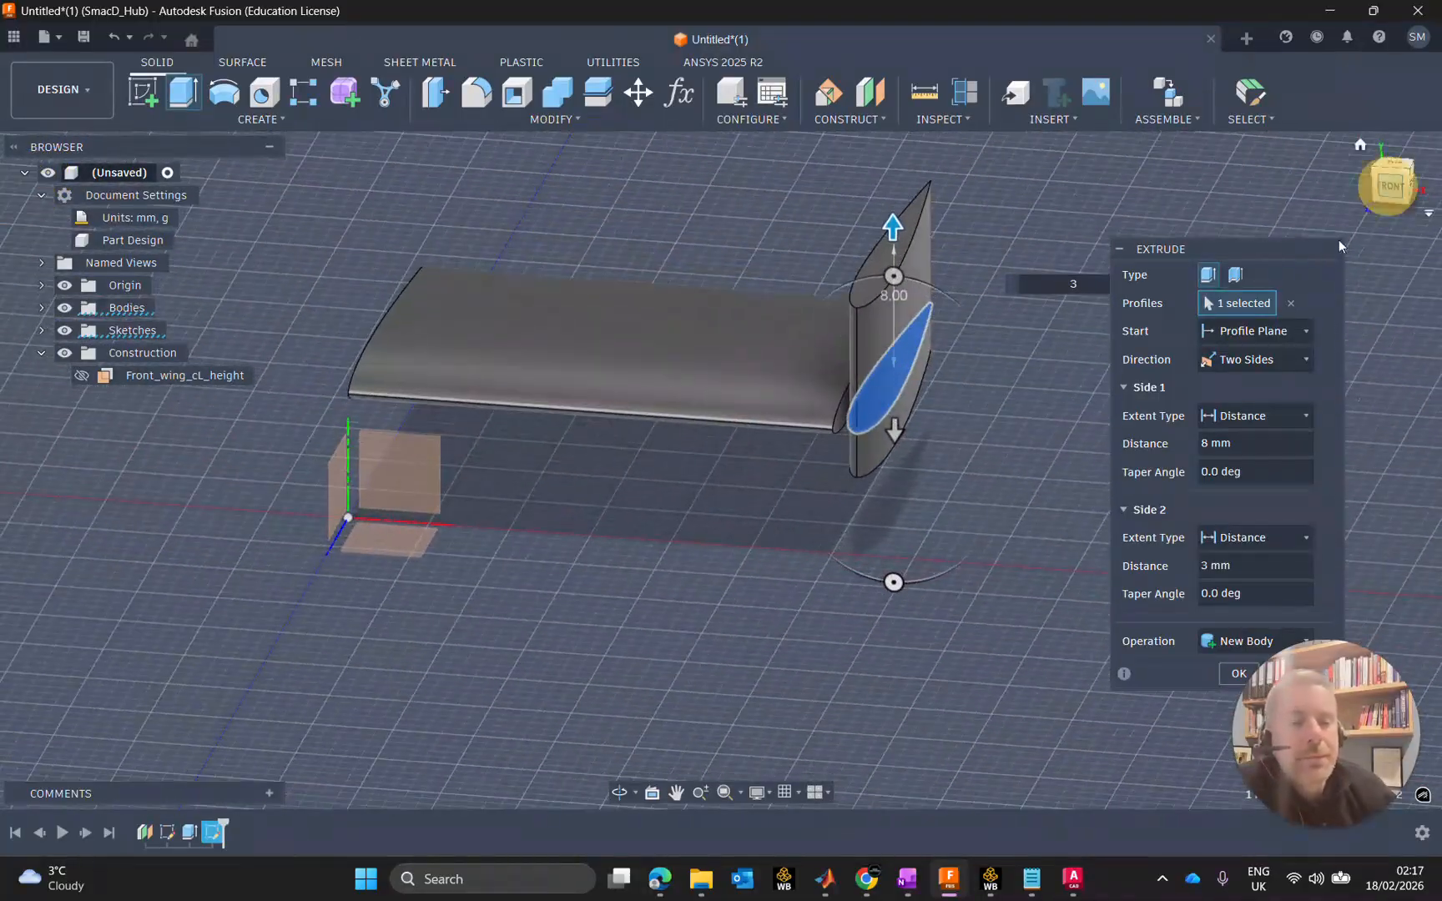
Step: Set the endplate extrusion's Side 1 distance to 6 mm and inspect the preview from the front and from above
click(1193, 443)
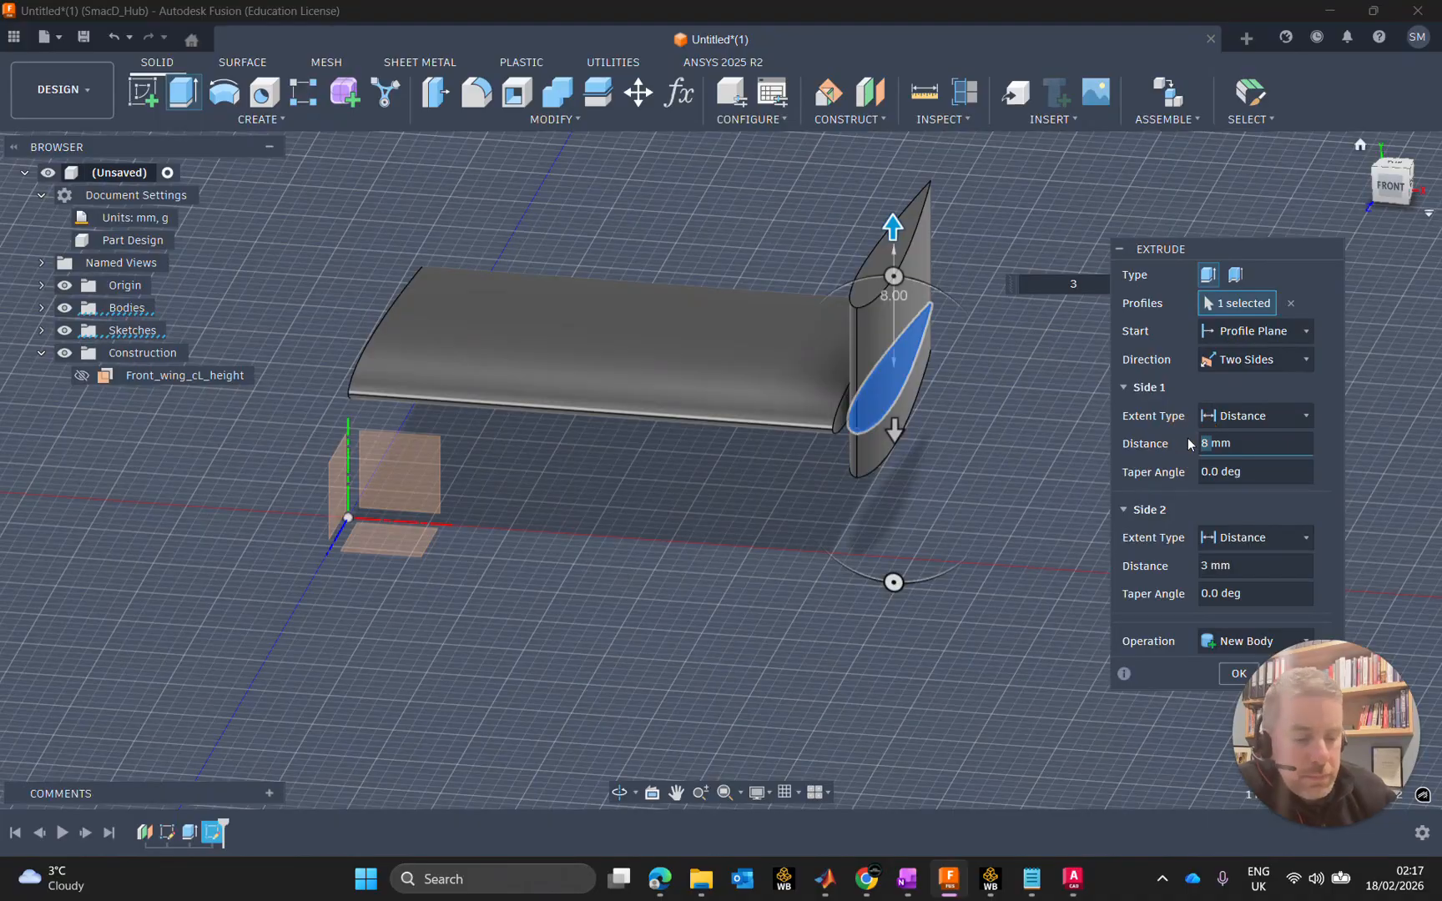
key(Return)
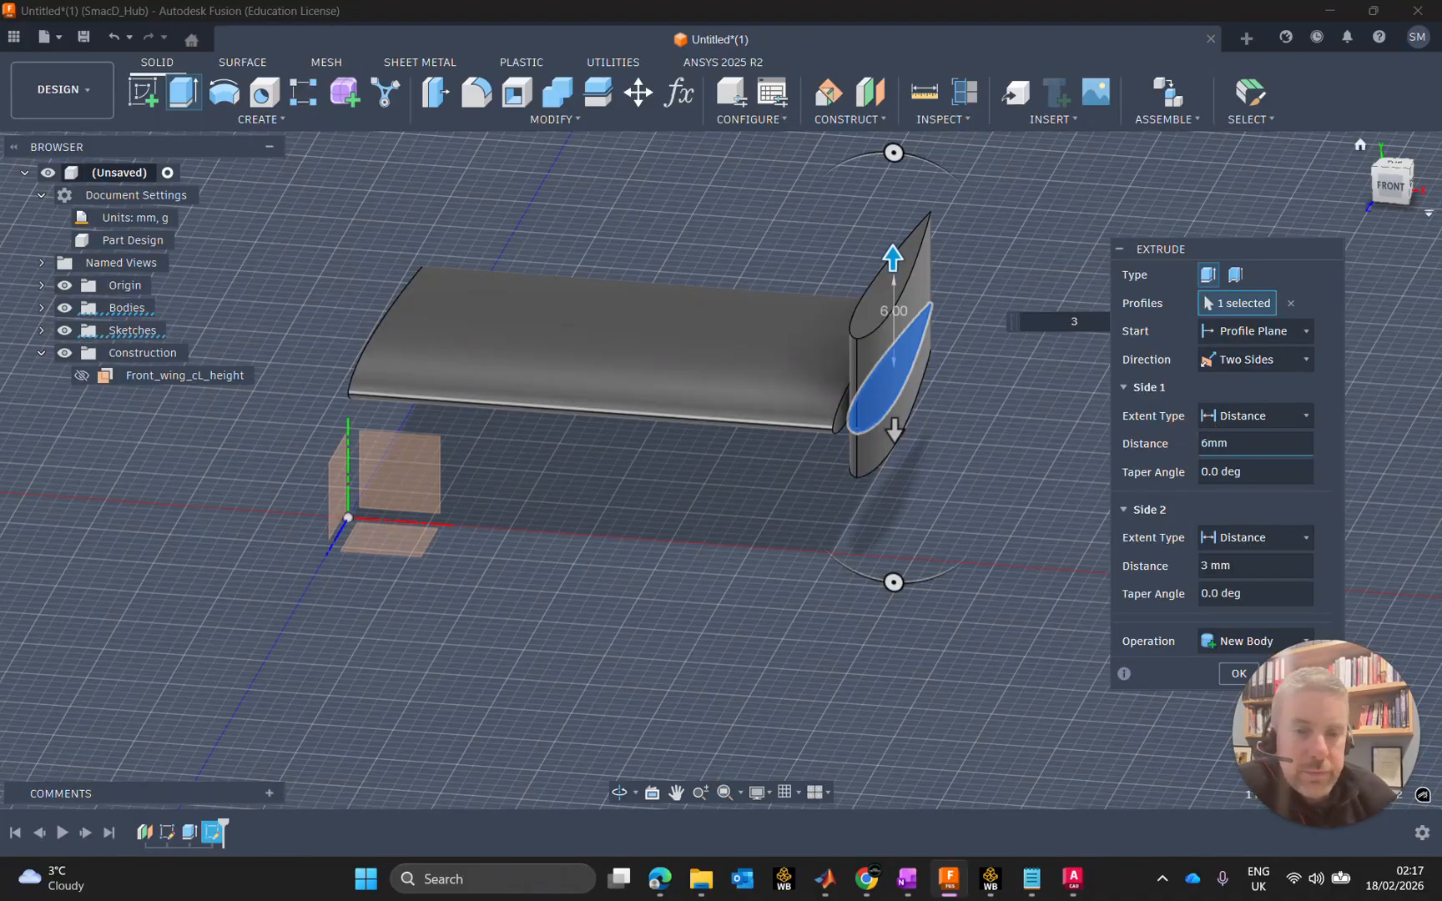
click(1390, 190)
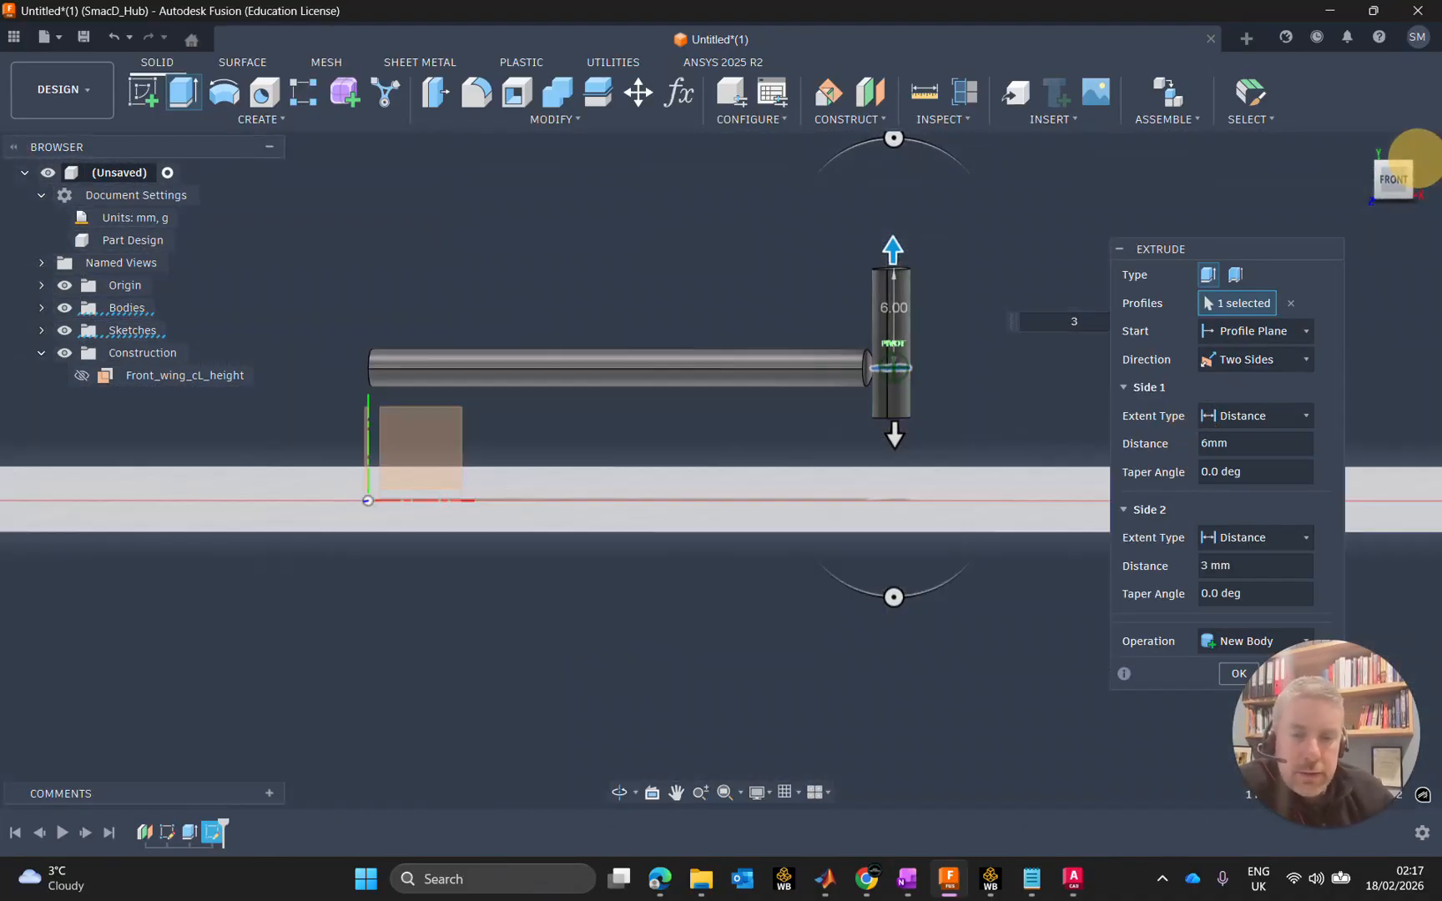
drag(1419, 158, 1275, 237)
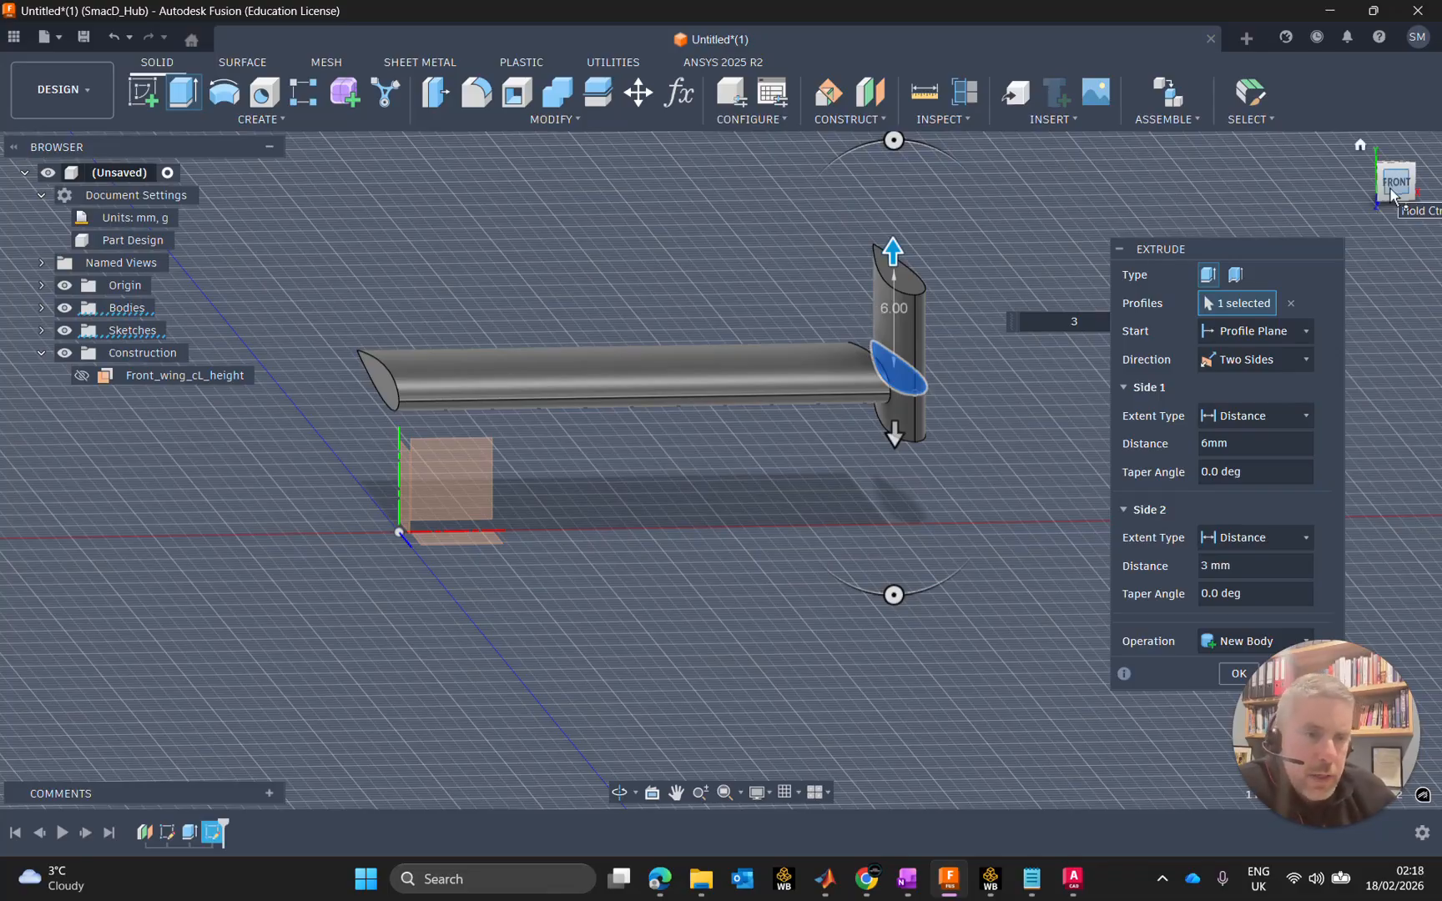
drag(1391, 193, 1379, 248)
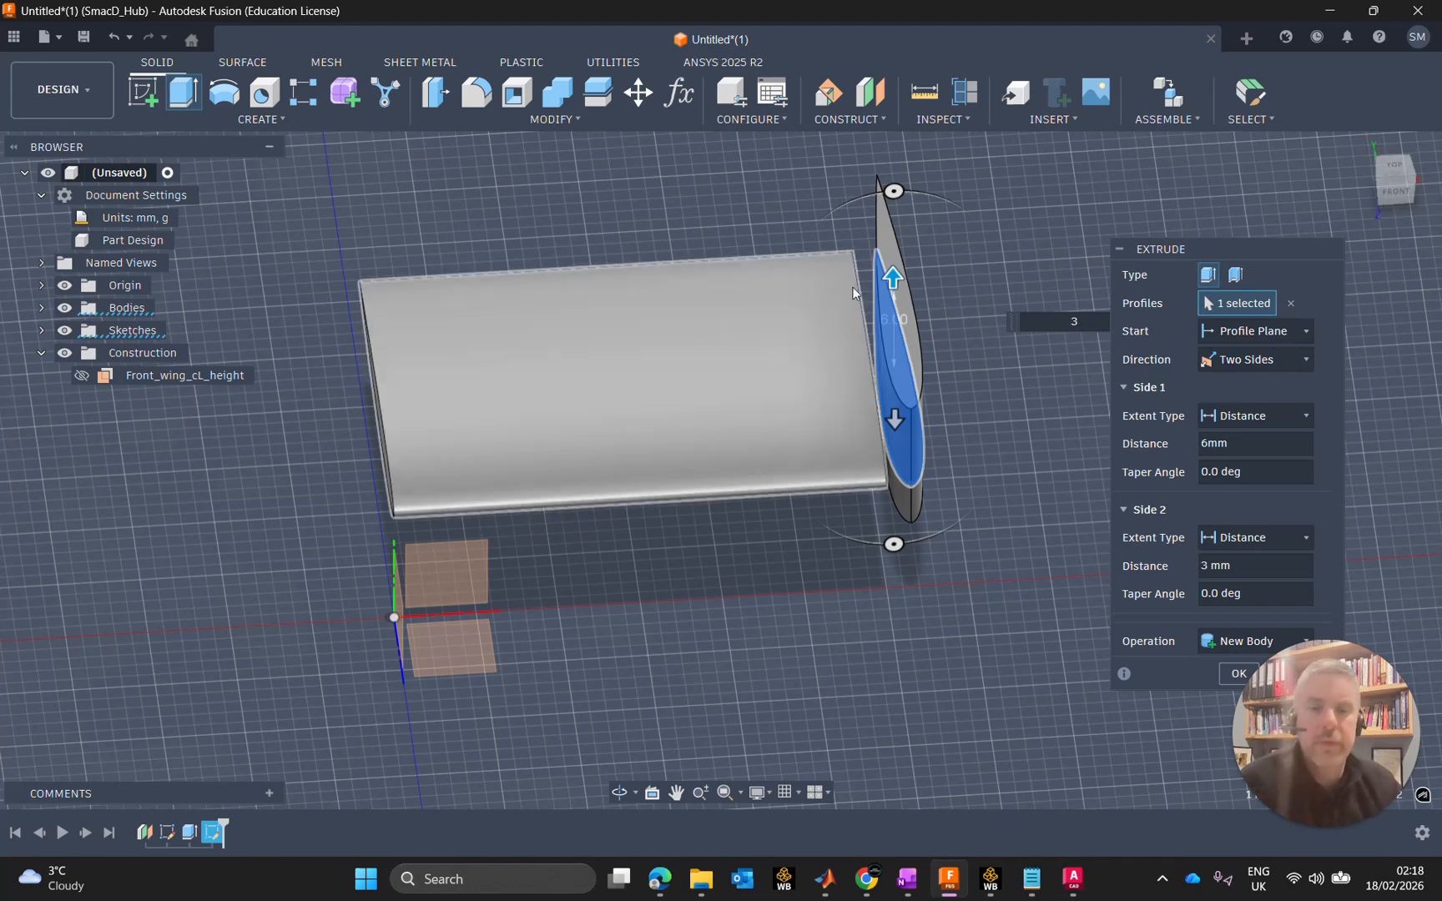
Step: Check the endplate preview from above and at an angle, and complete the two-sided extrusion as a new body
click(1403, 166)
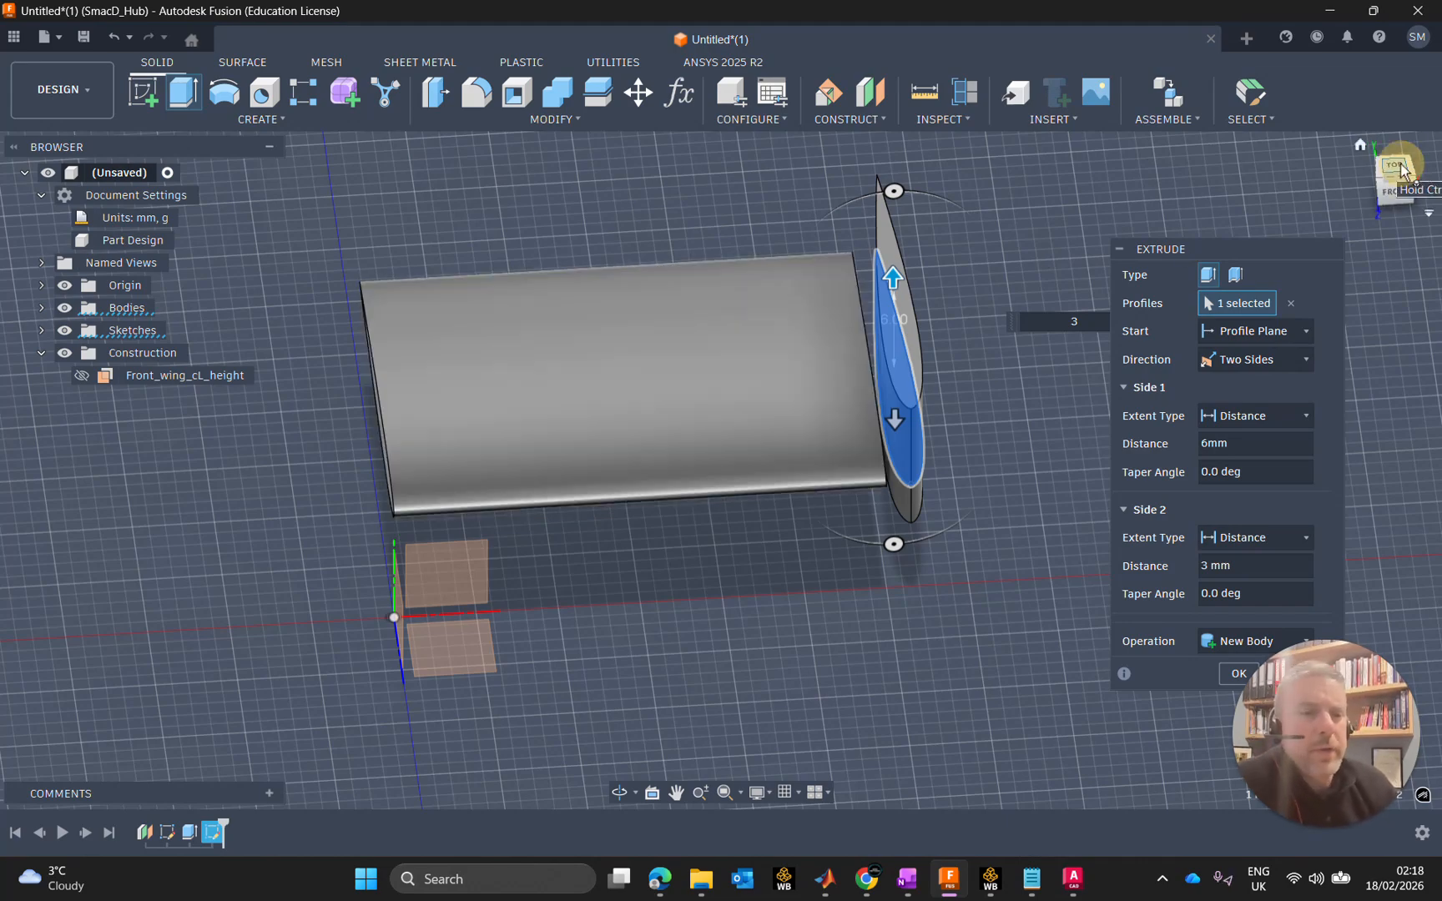
scroll(908, 426, down, 3)
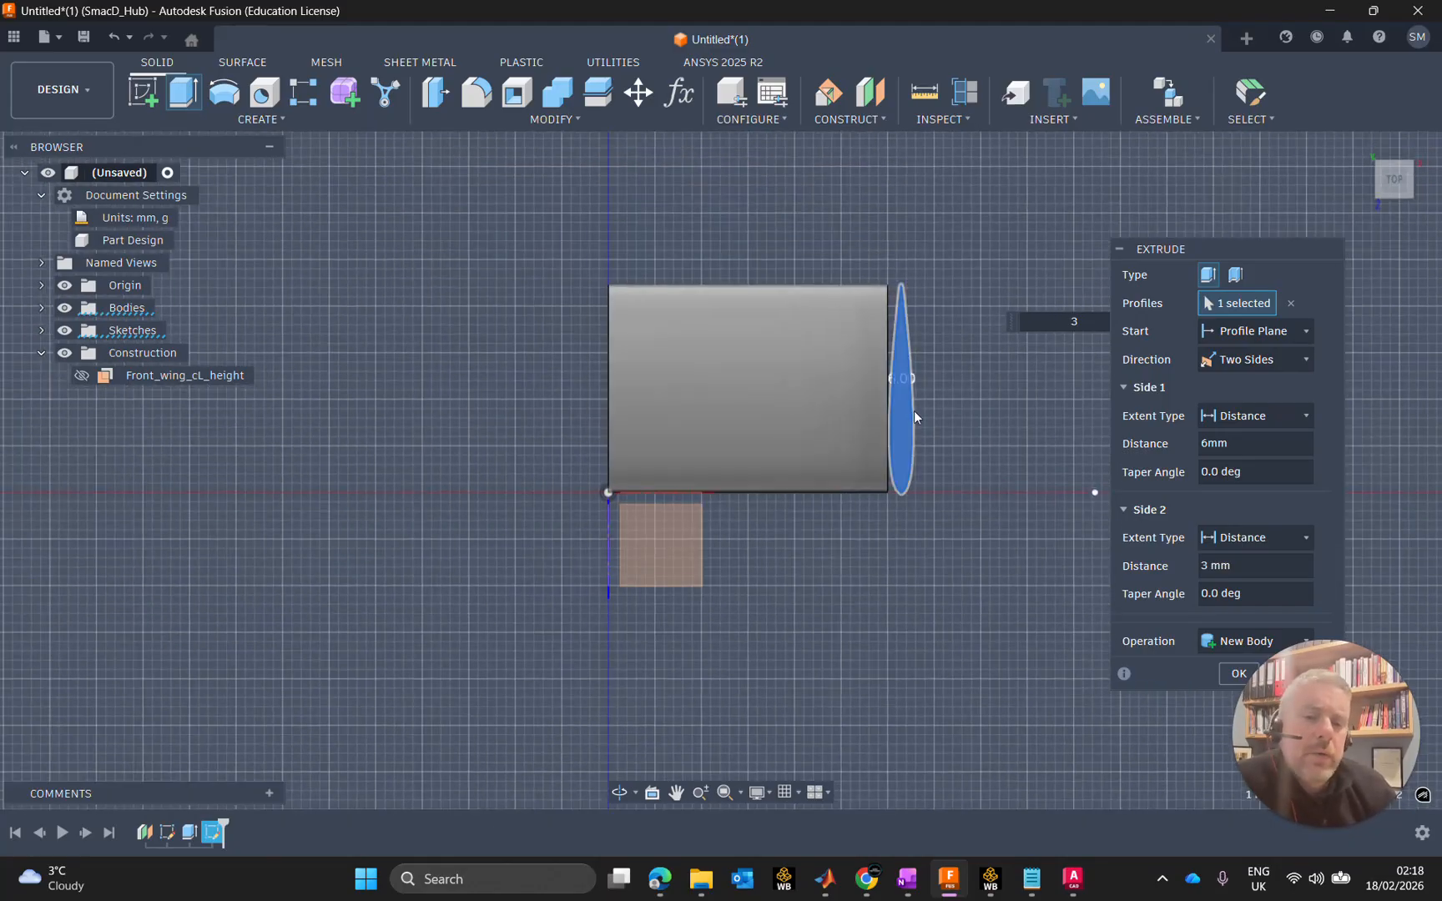
scroll(908, 332, up, 3)
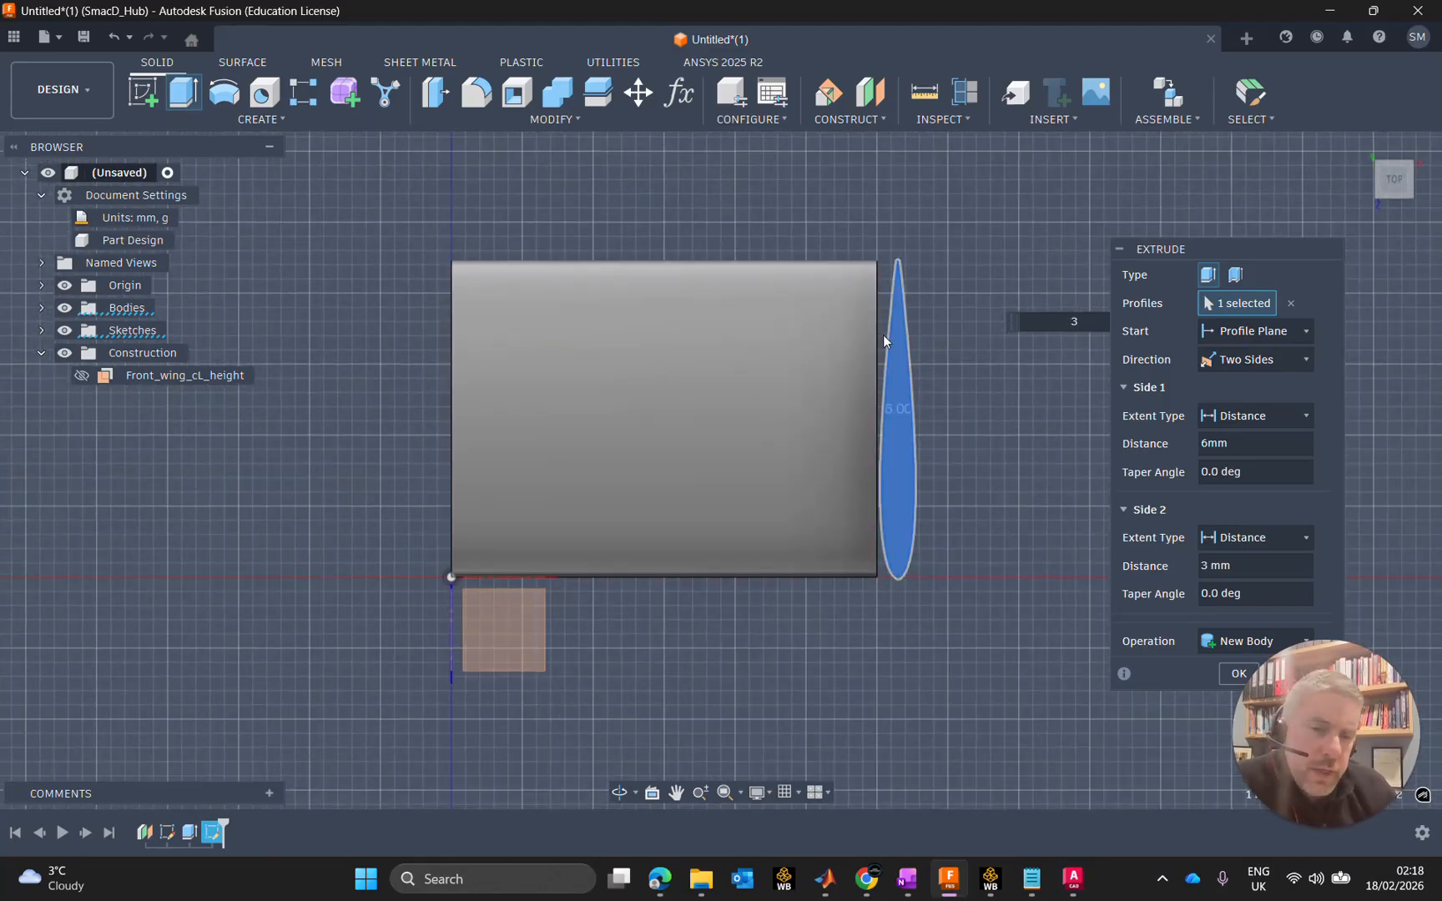
middle_drag(894, 209, 836, 424)
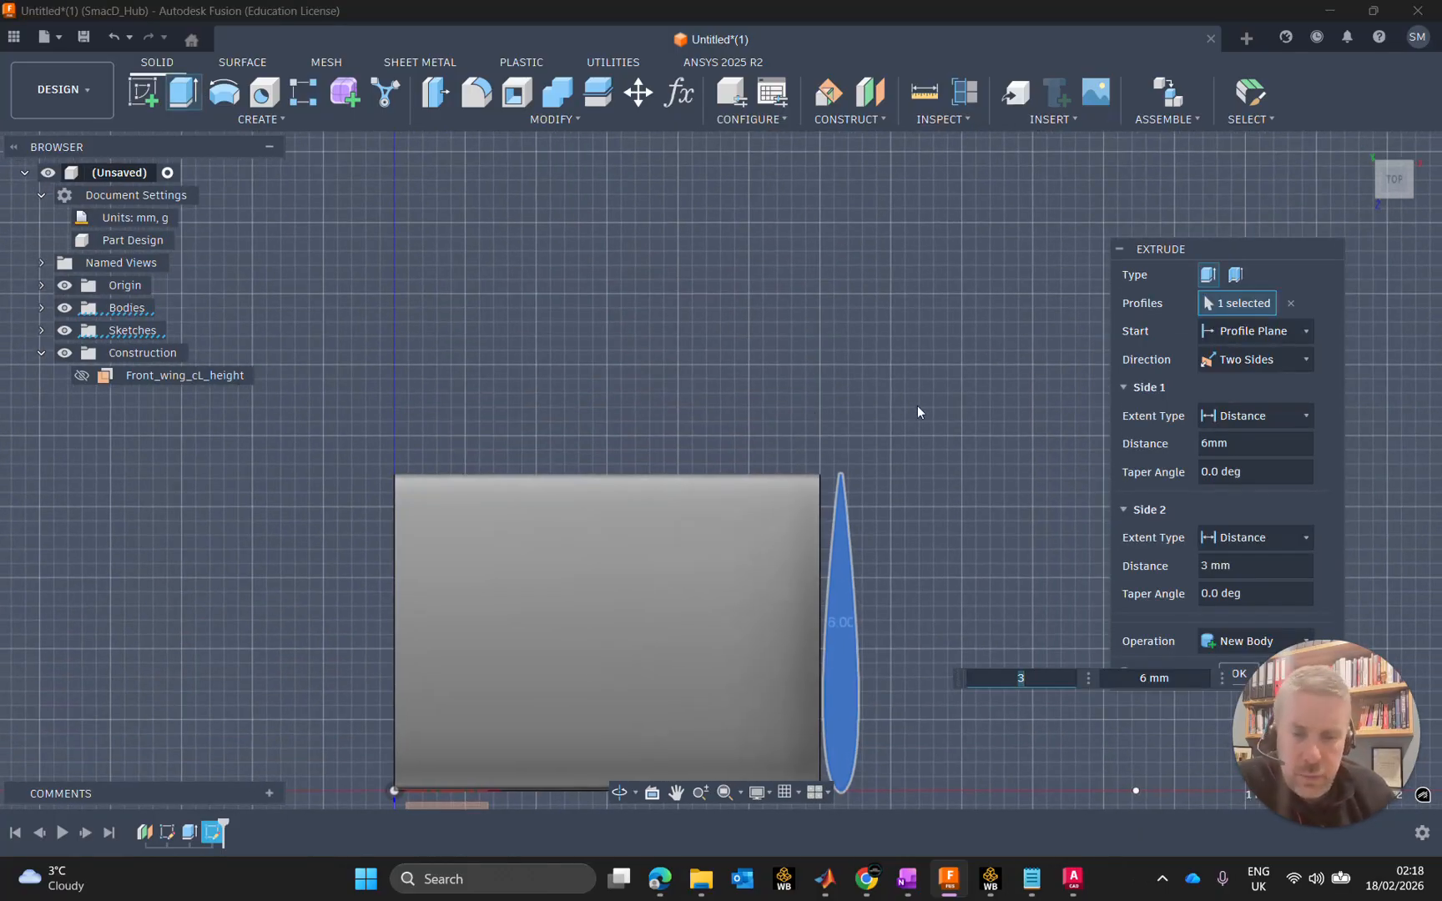
scroll(917, 405, down, 2)
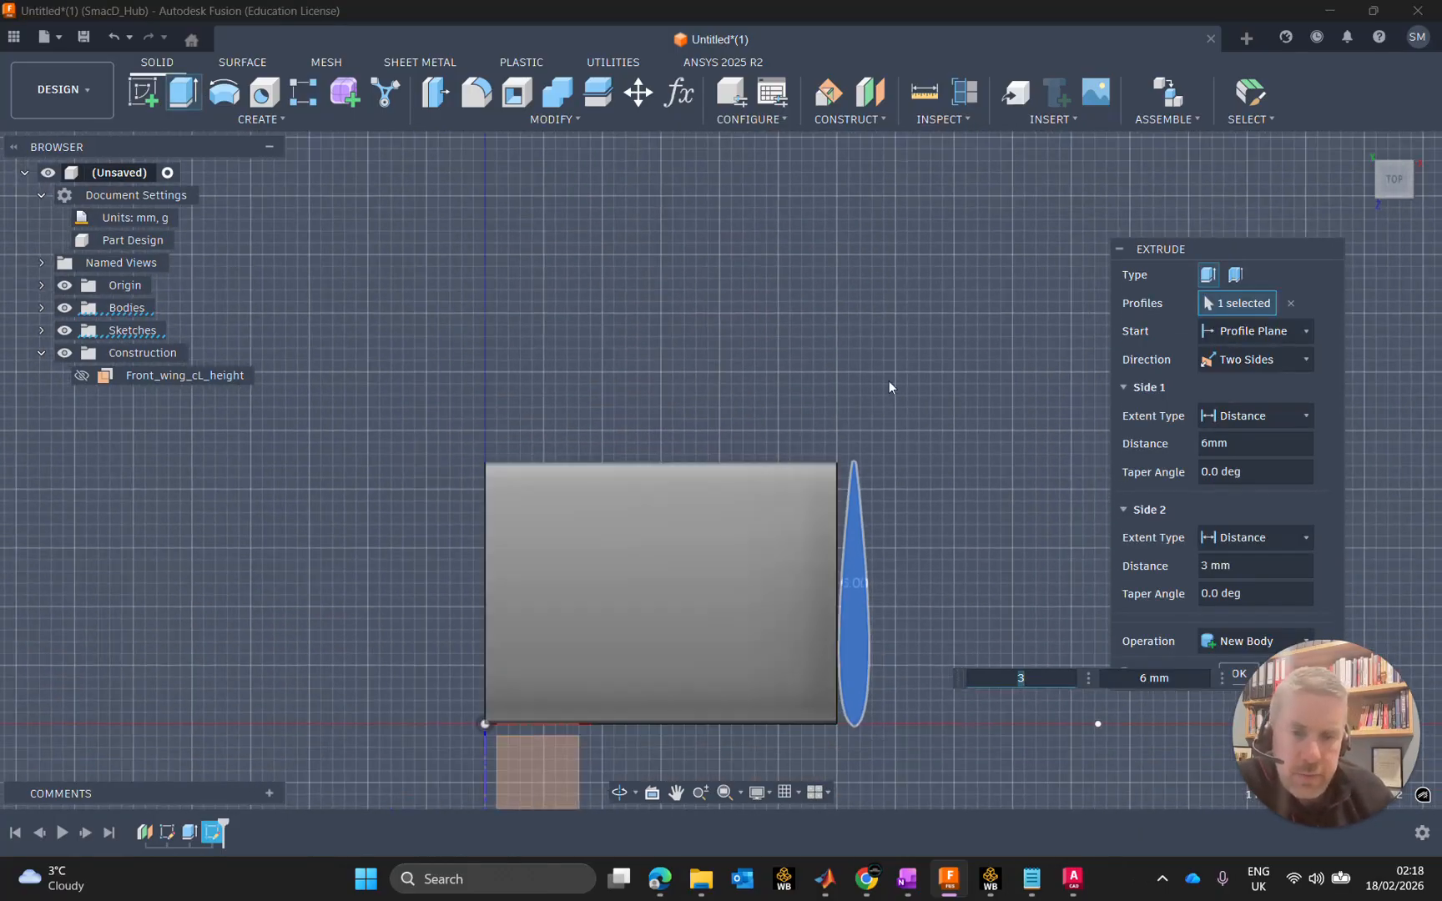
drag(1384, 194, 1418, 135)
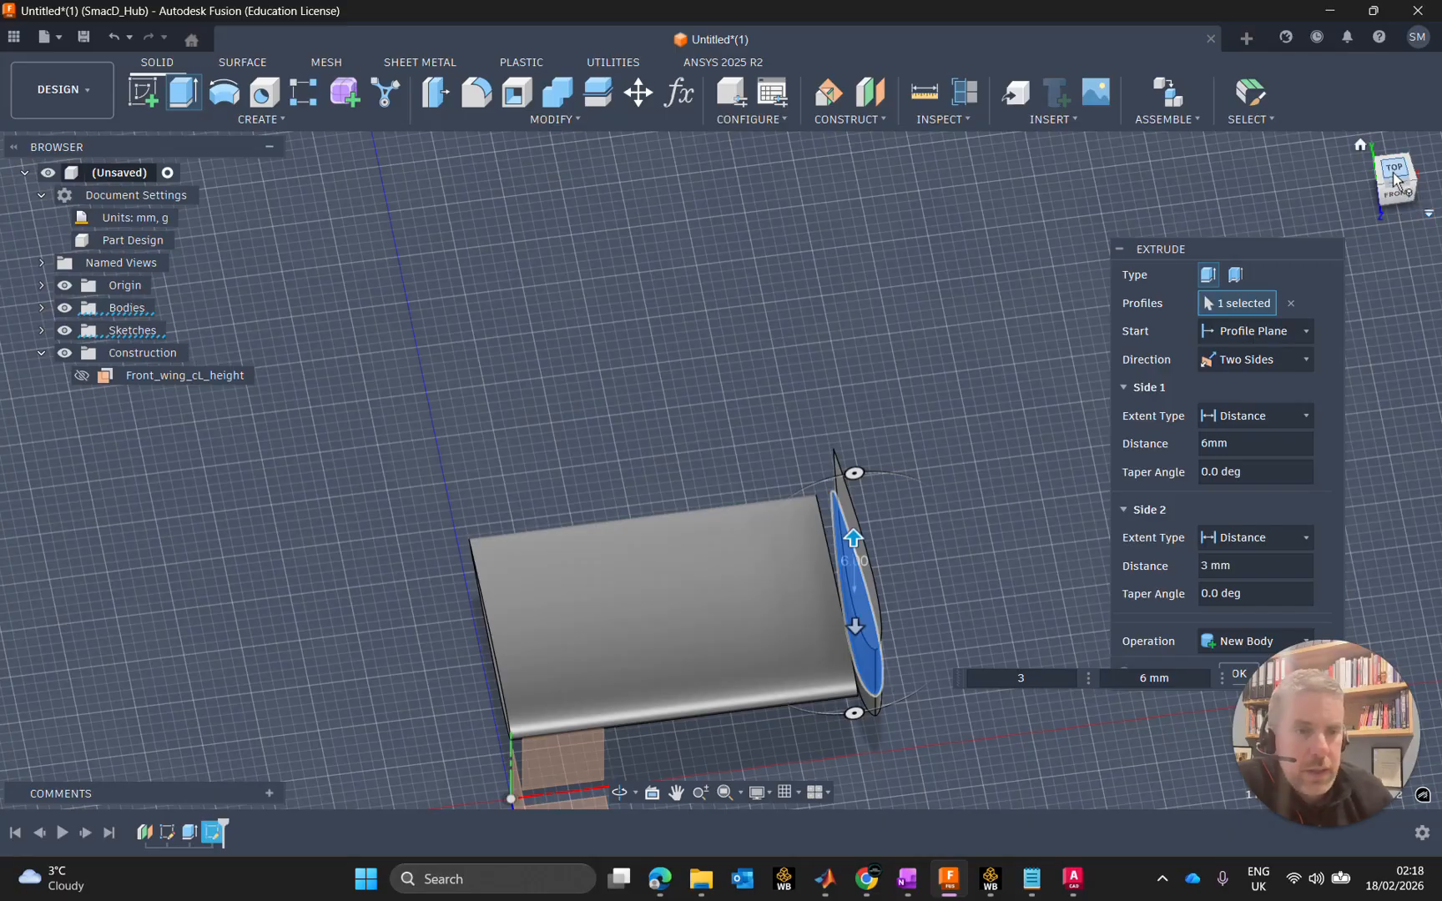
drag(1395, 174, 1423, 114)
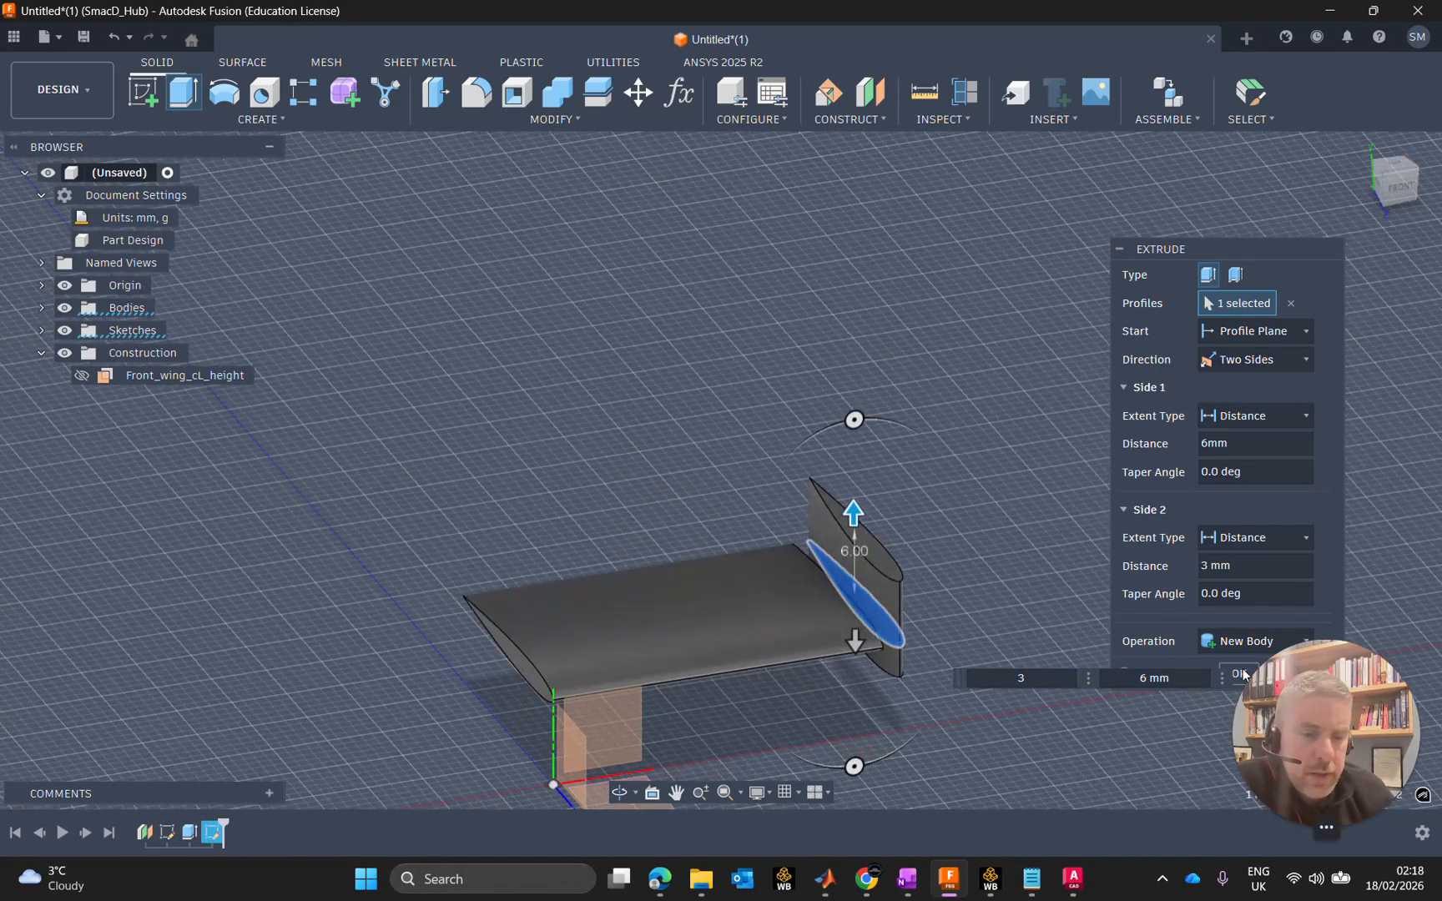
drag(1267, 255, 1254, 190)
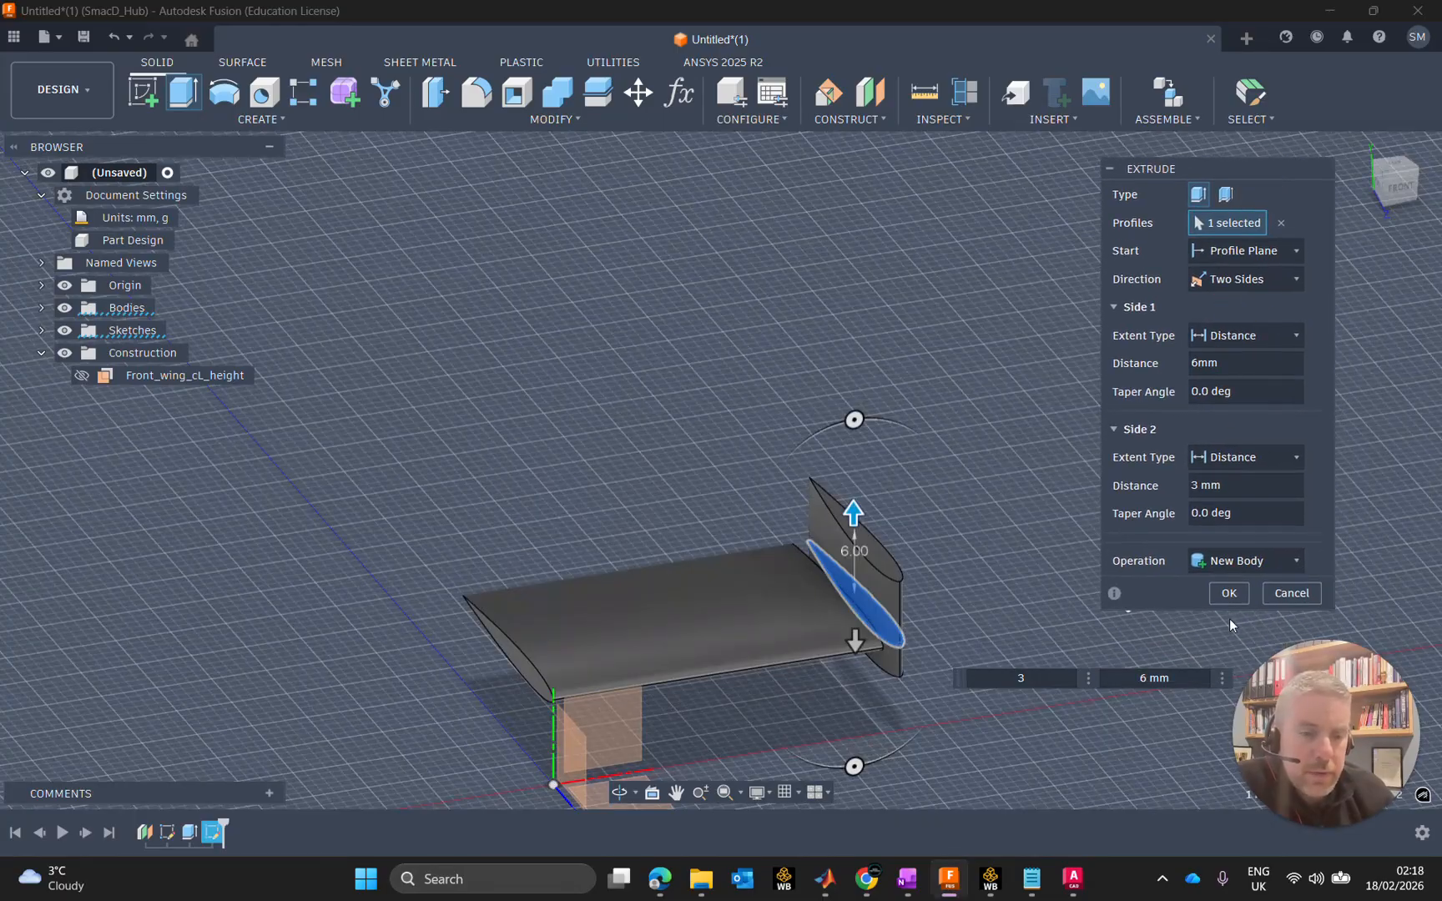
click(1229, 592)
Step: Extrude the wing's outer end face with the extent type To Object, ending at the endplate's inner face
scroll(849, 504, up, 2)
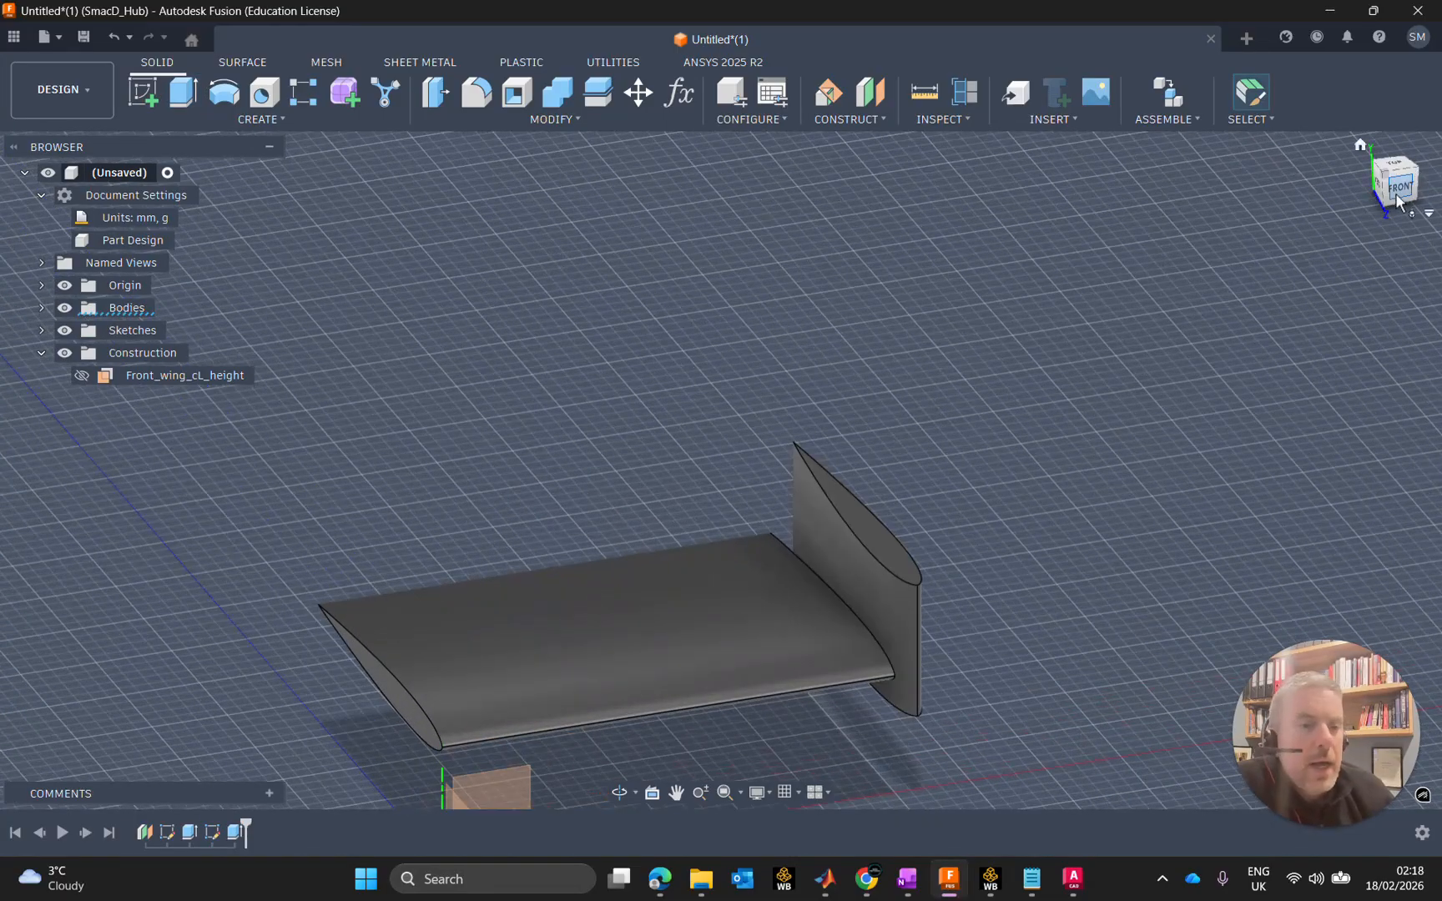
mouse_move(1390, 188)
mouse_down()
mouse_move(1355, 228)
mouse_move(1407, 192)
mouse_move(1378, 213)
mouse_move(1319, 206)
mouse_up()
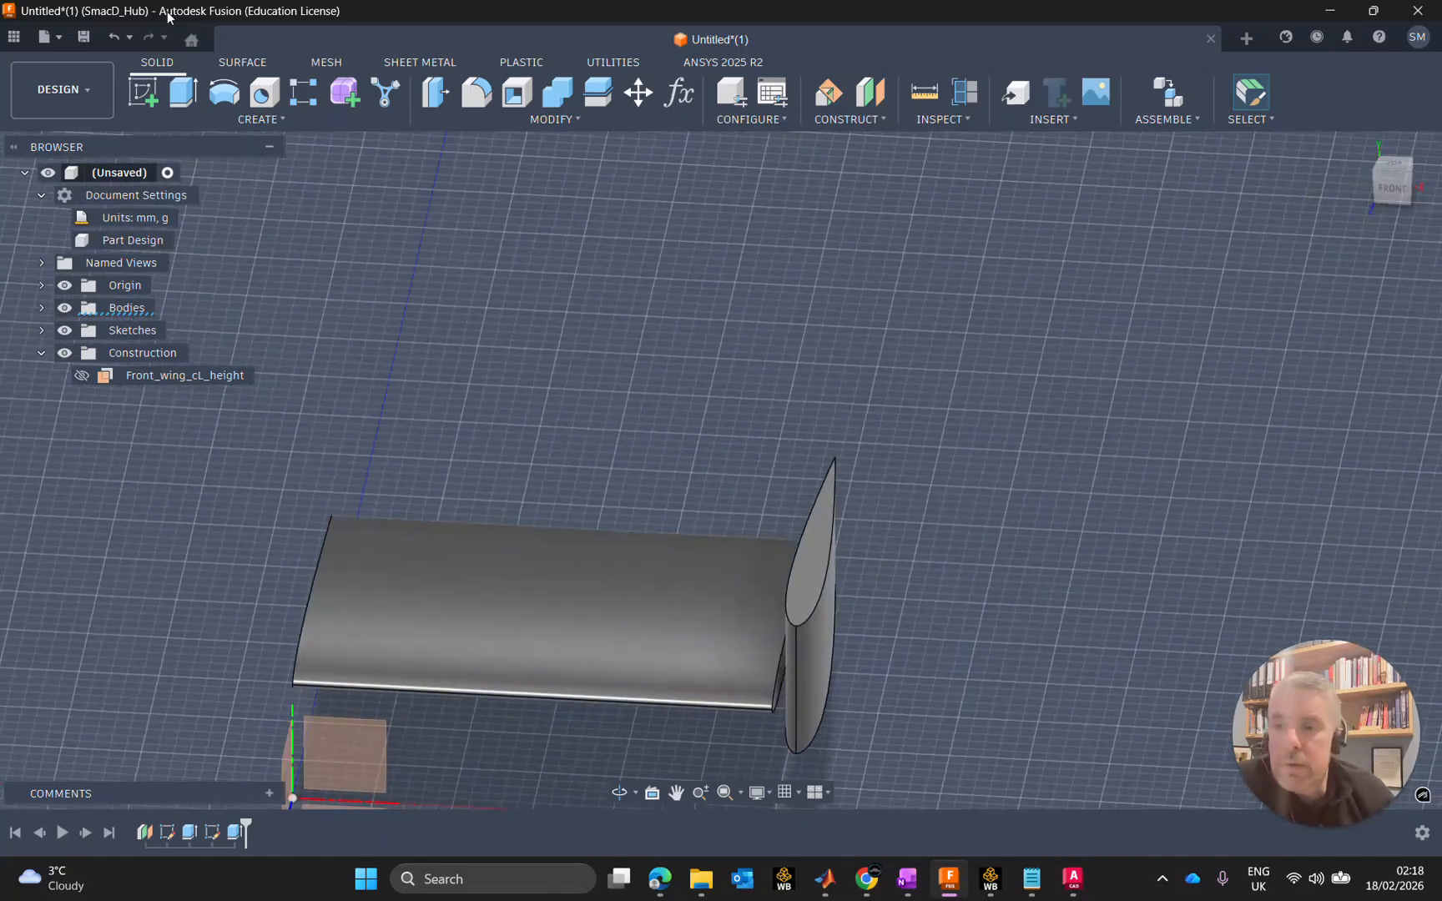
click(171, 92)
scroll(784, 698, up, 3)
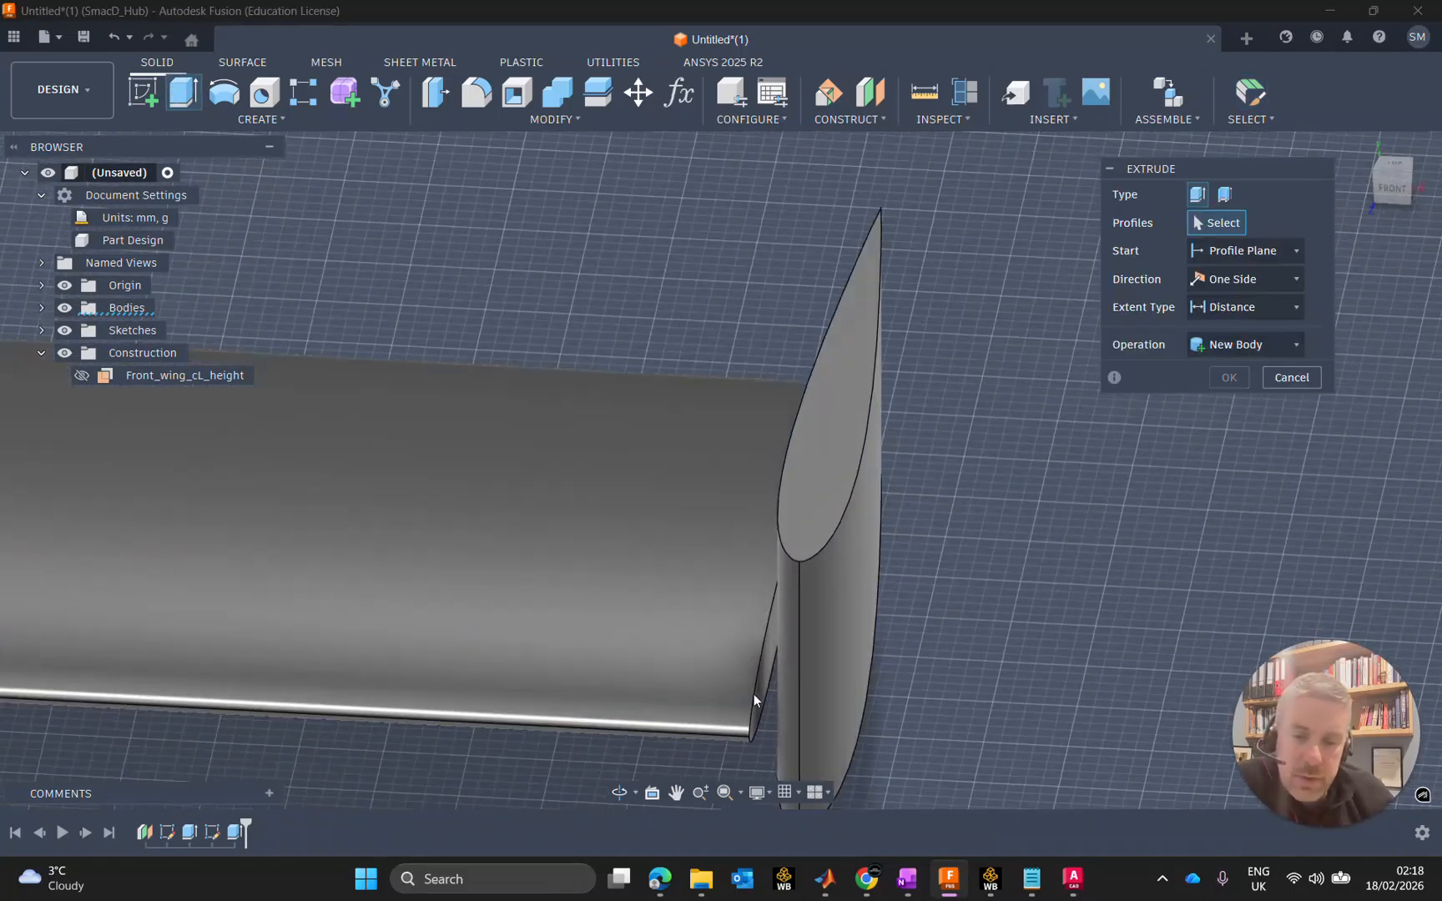
scroll(762, 693, up, 2)
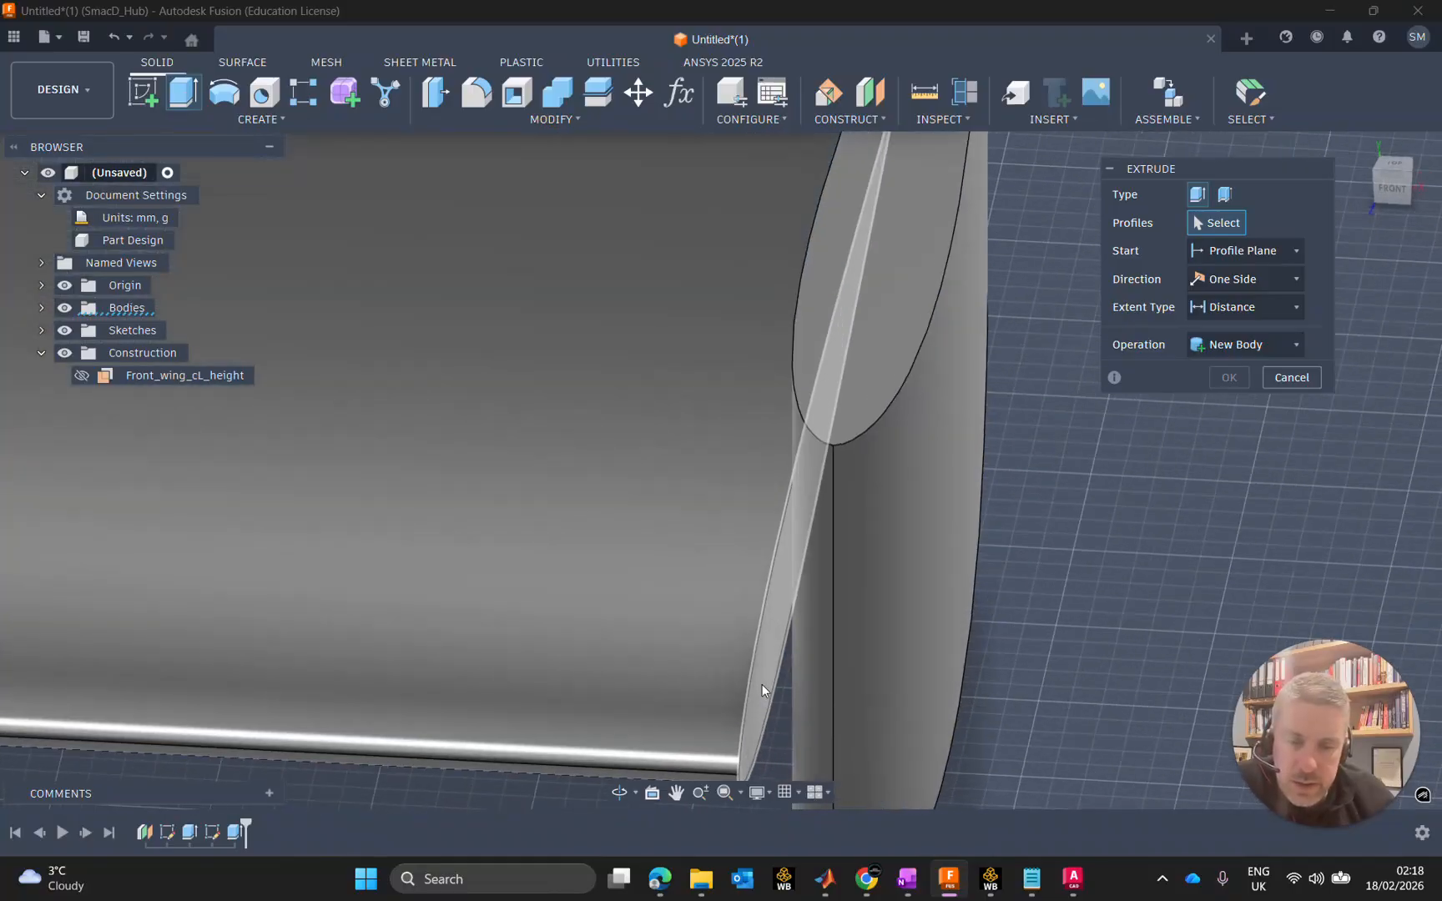
click(766, 698)
scroll(782, 692, down, 5)
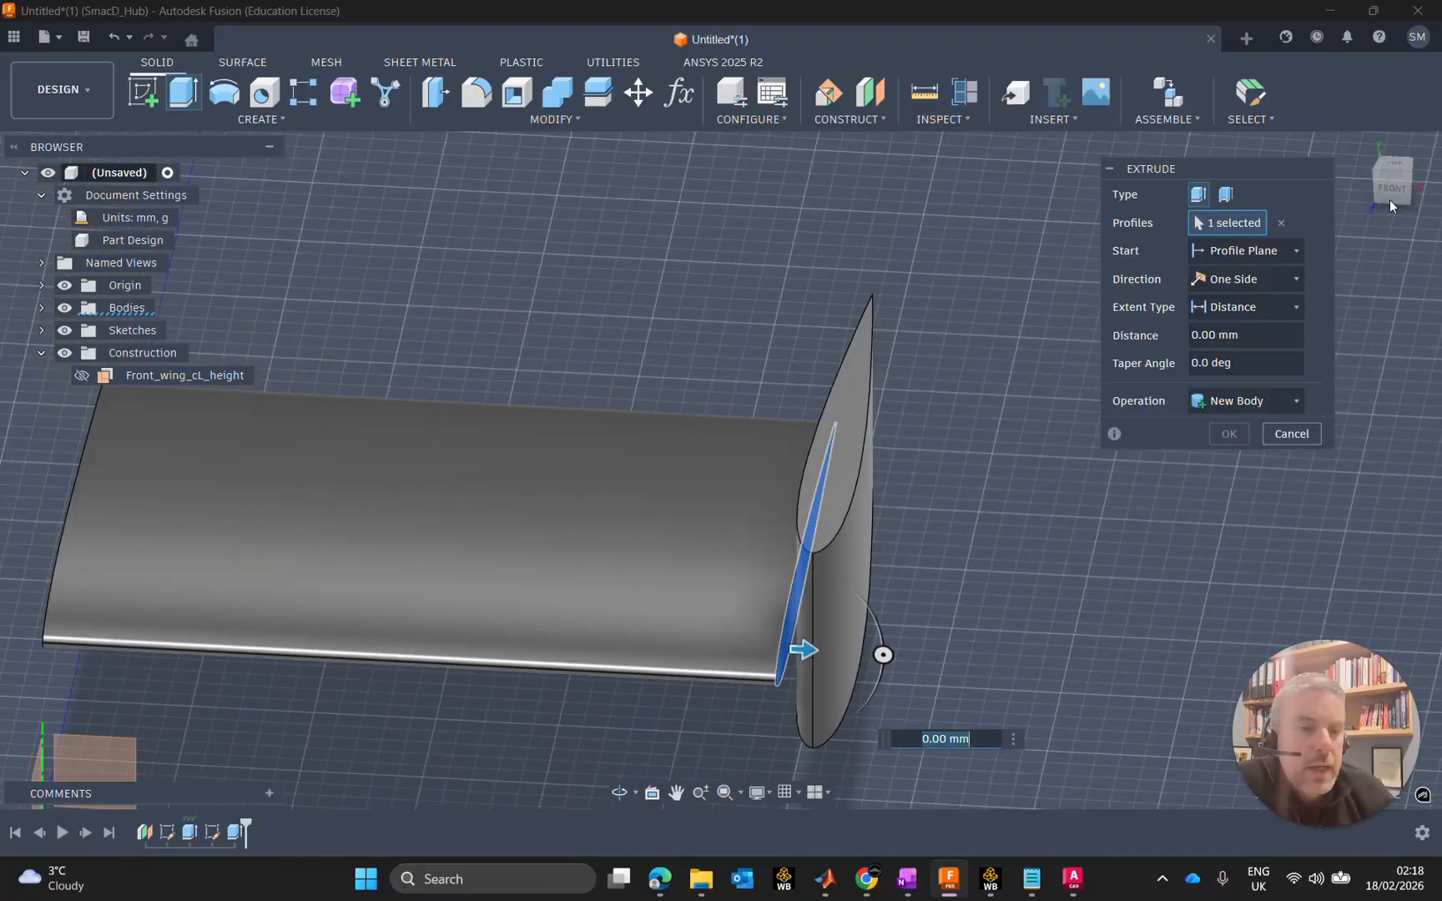
click(1394, 197)
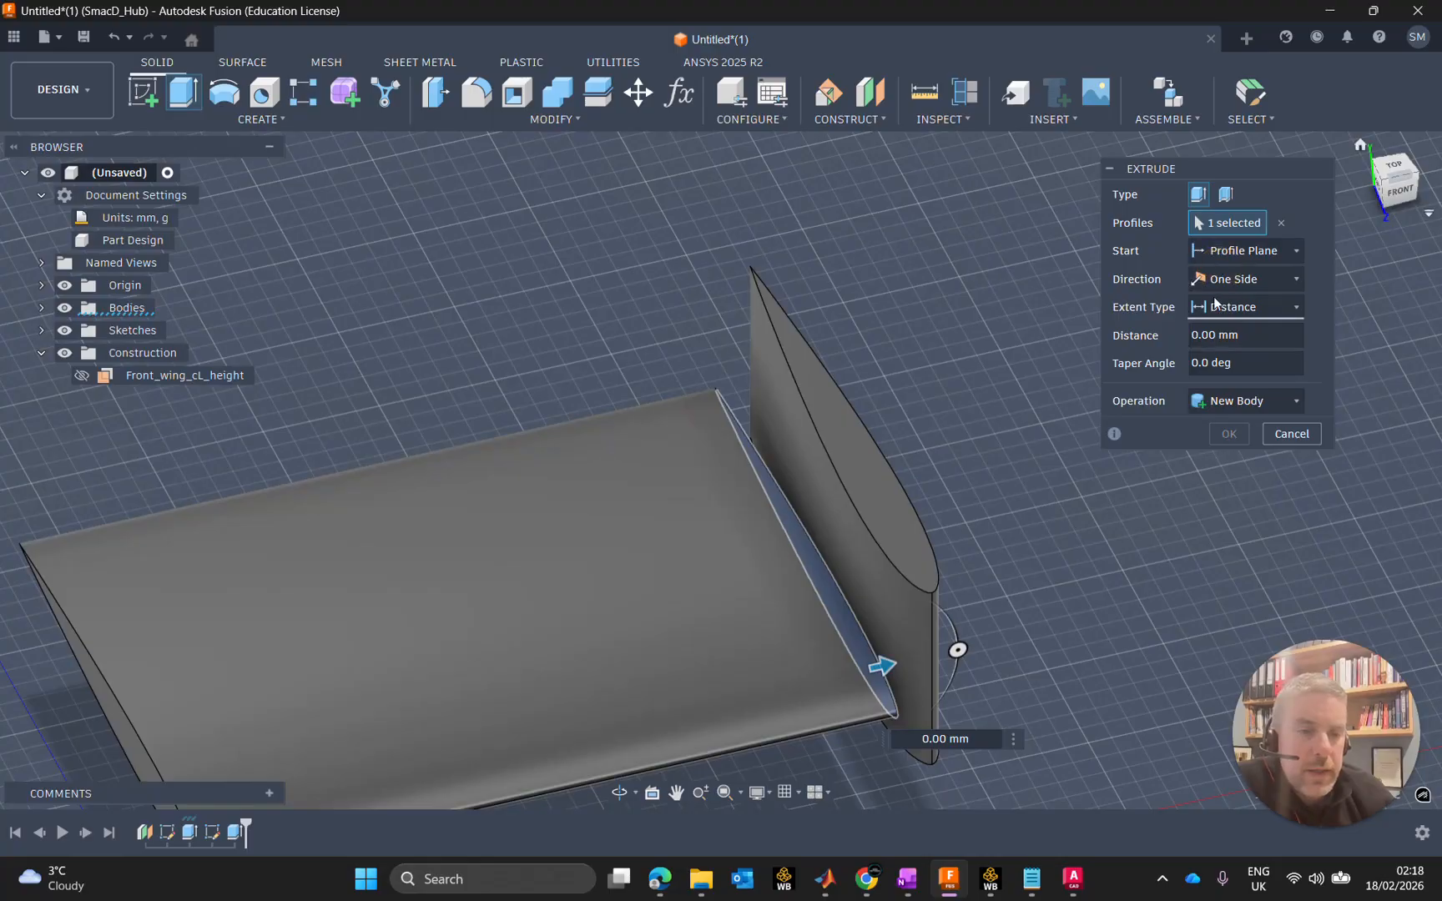
click(1250, 311)
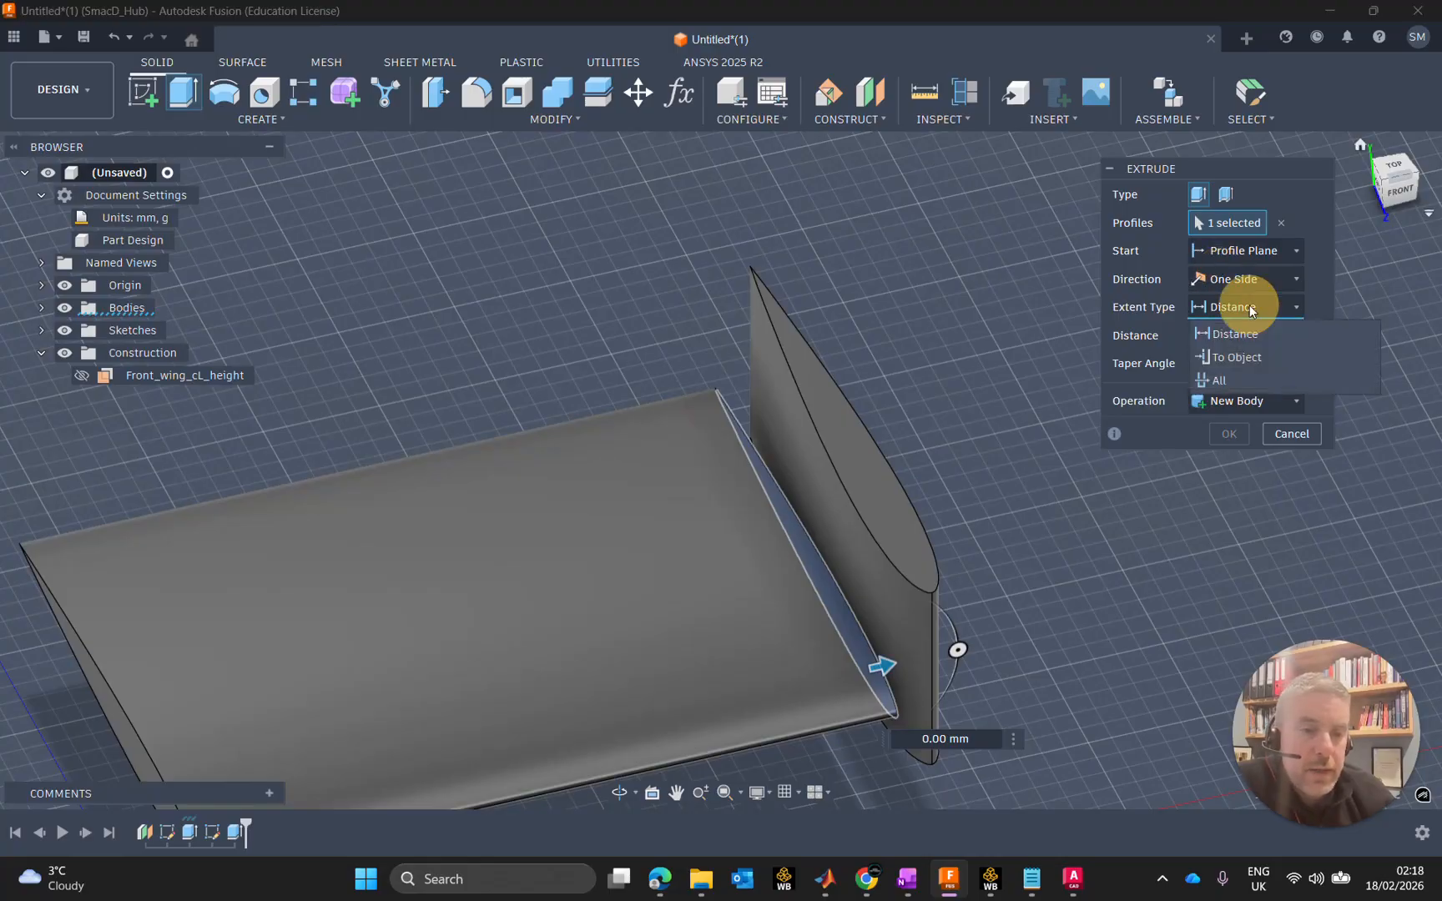
click(1234, 359)
click(855, 575)
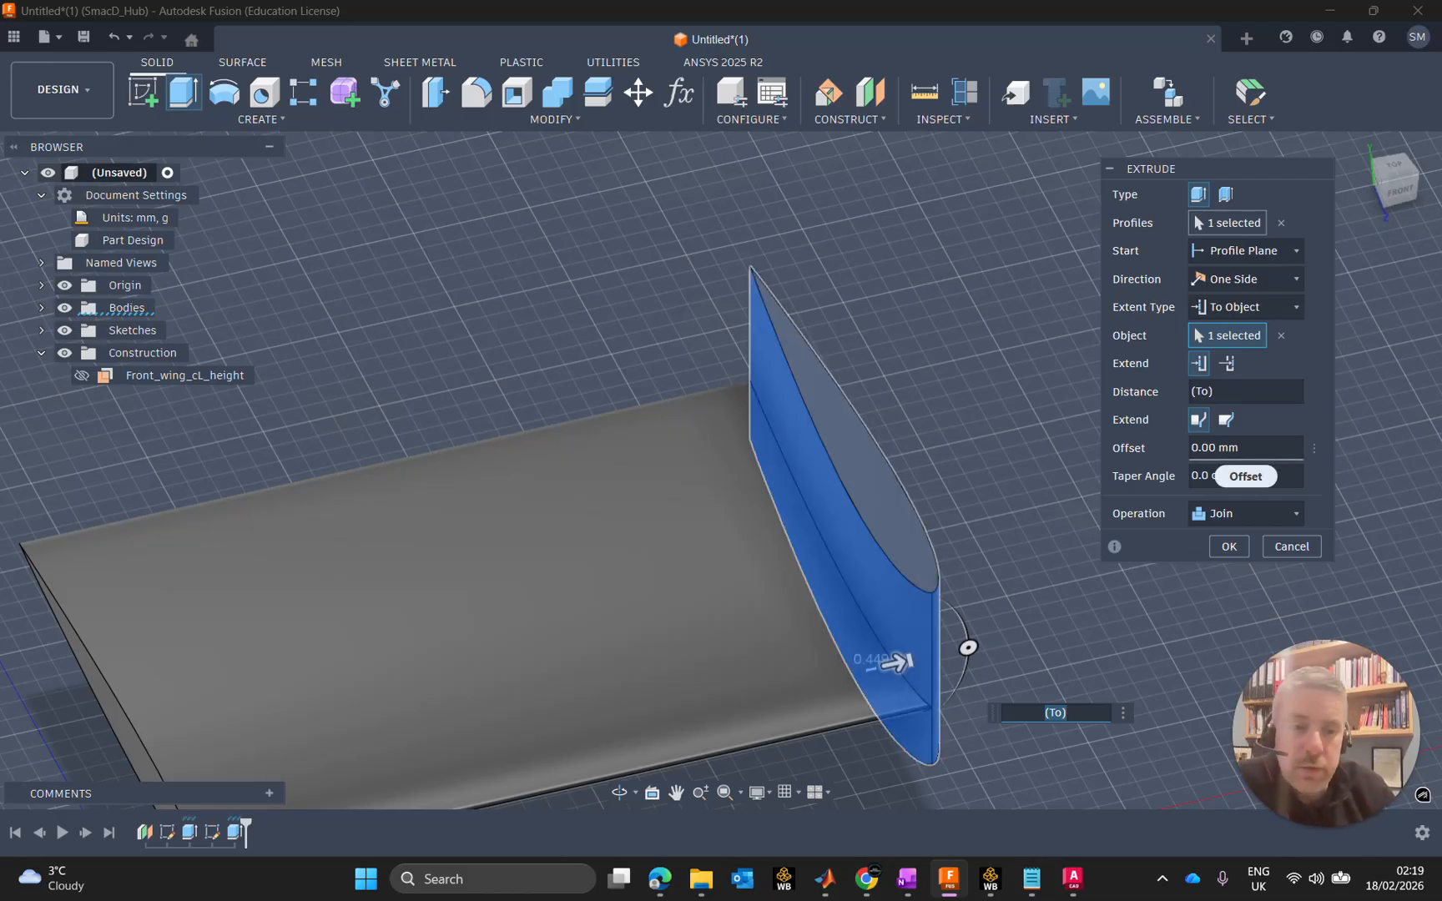
Step: Check the joining extrusion from the front, set its operation to New Body and confirm it
click(1397, 189)
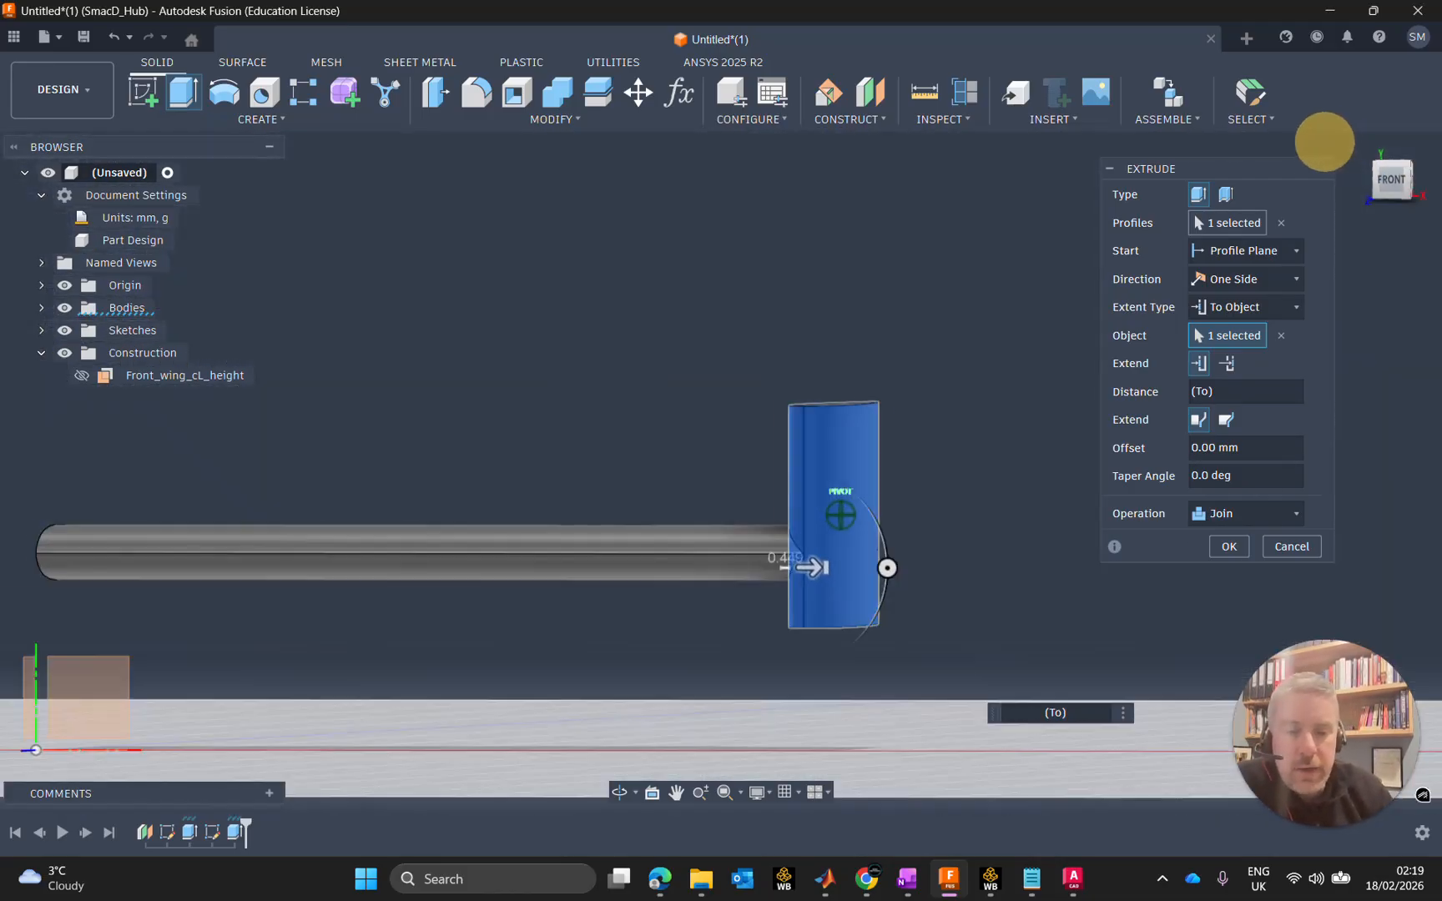
drag(1325, 142, 1370, 288)
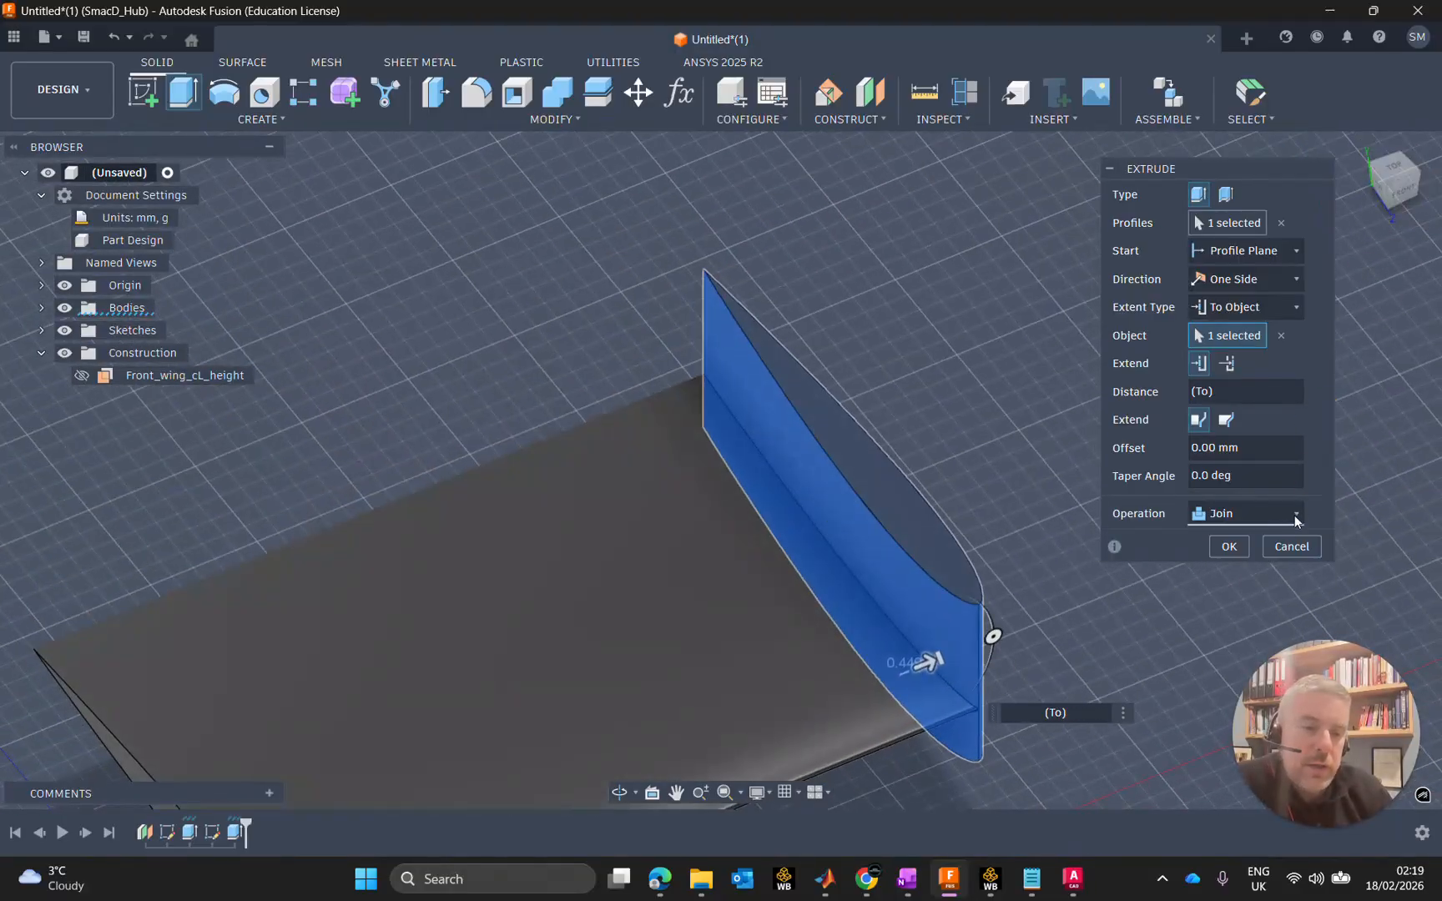
click(1298, 515)
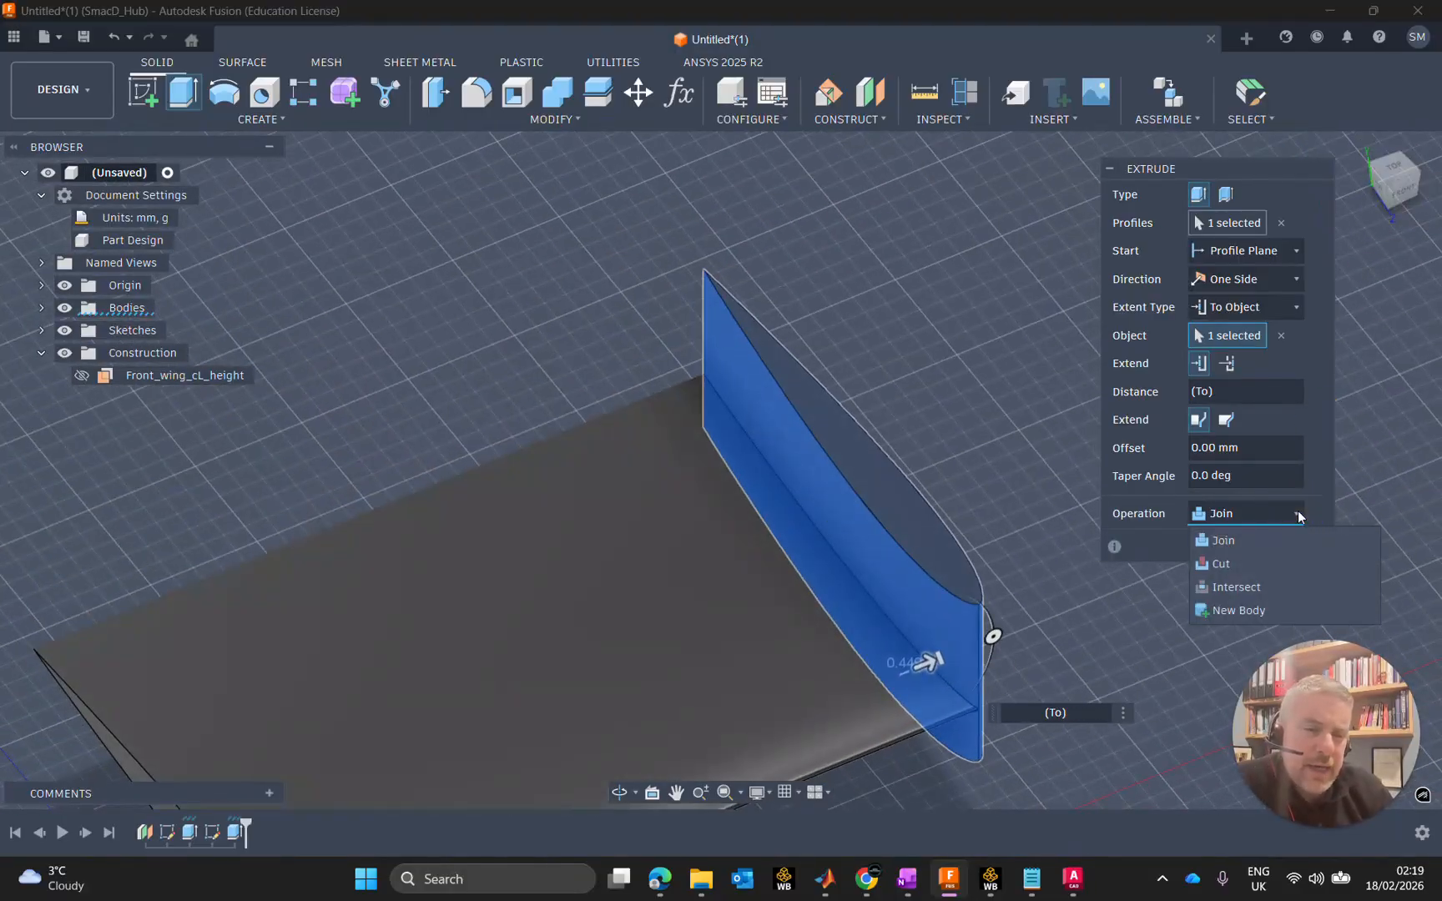
click(1276, 610)
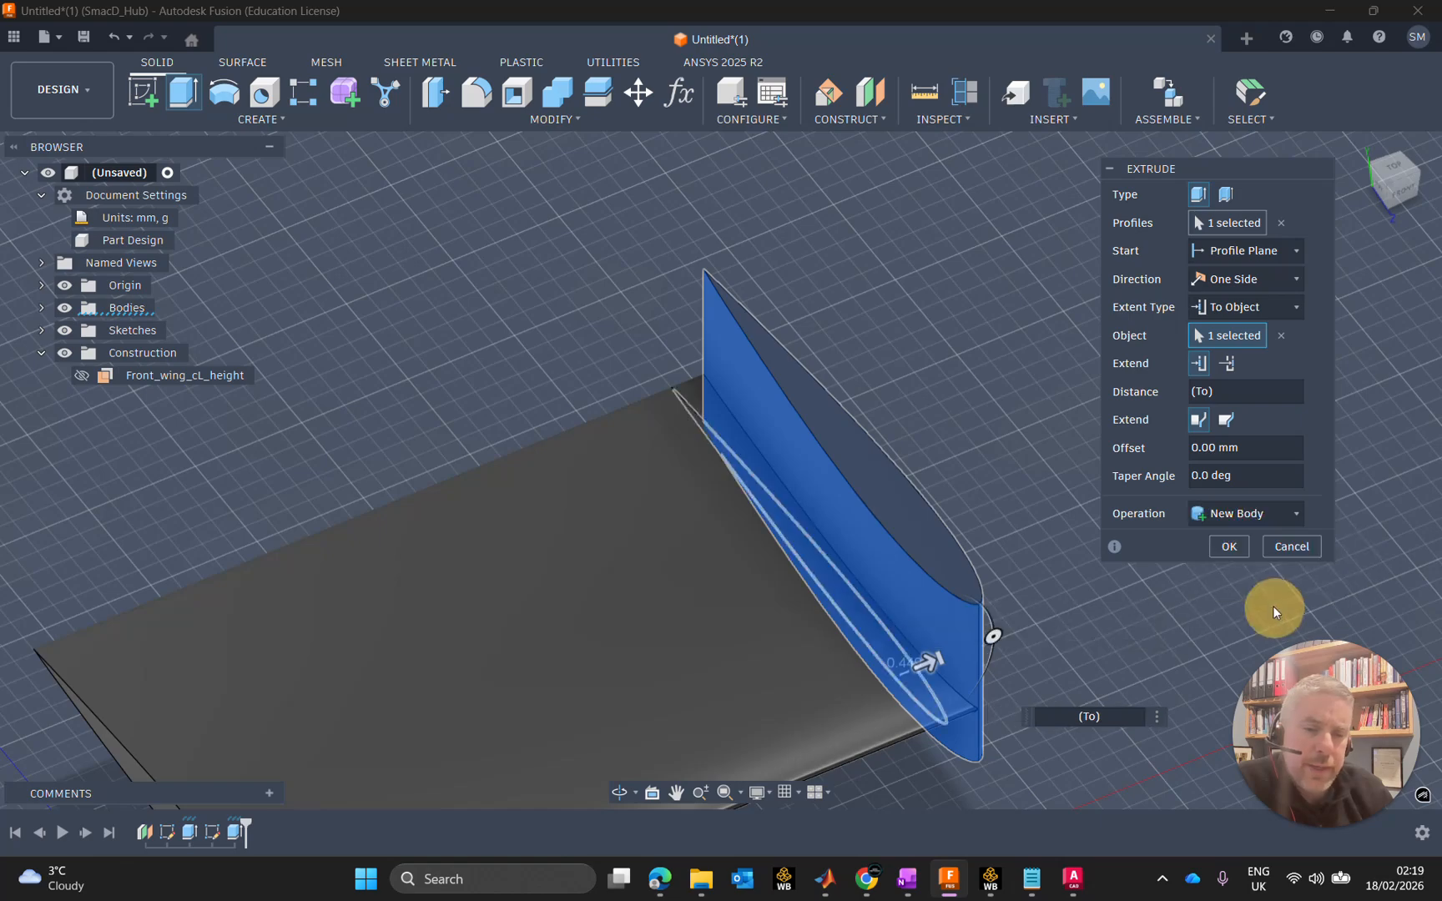
click(1232, 546)
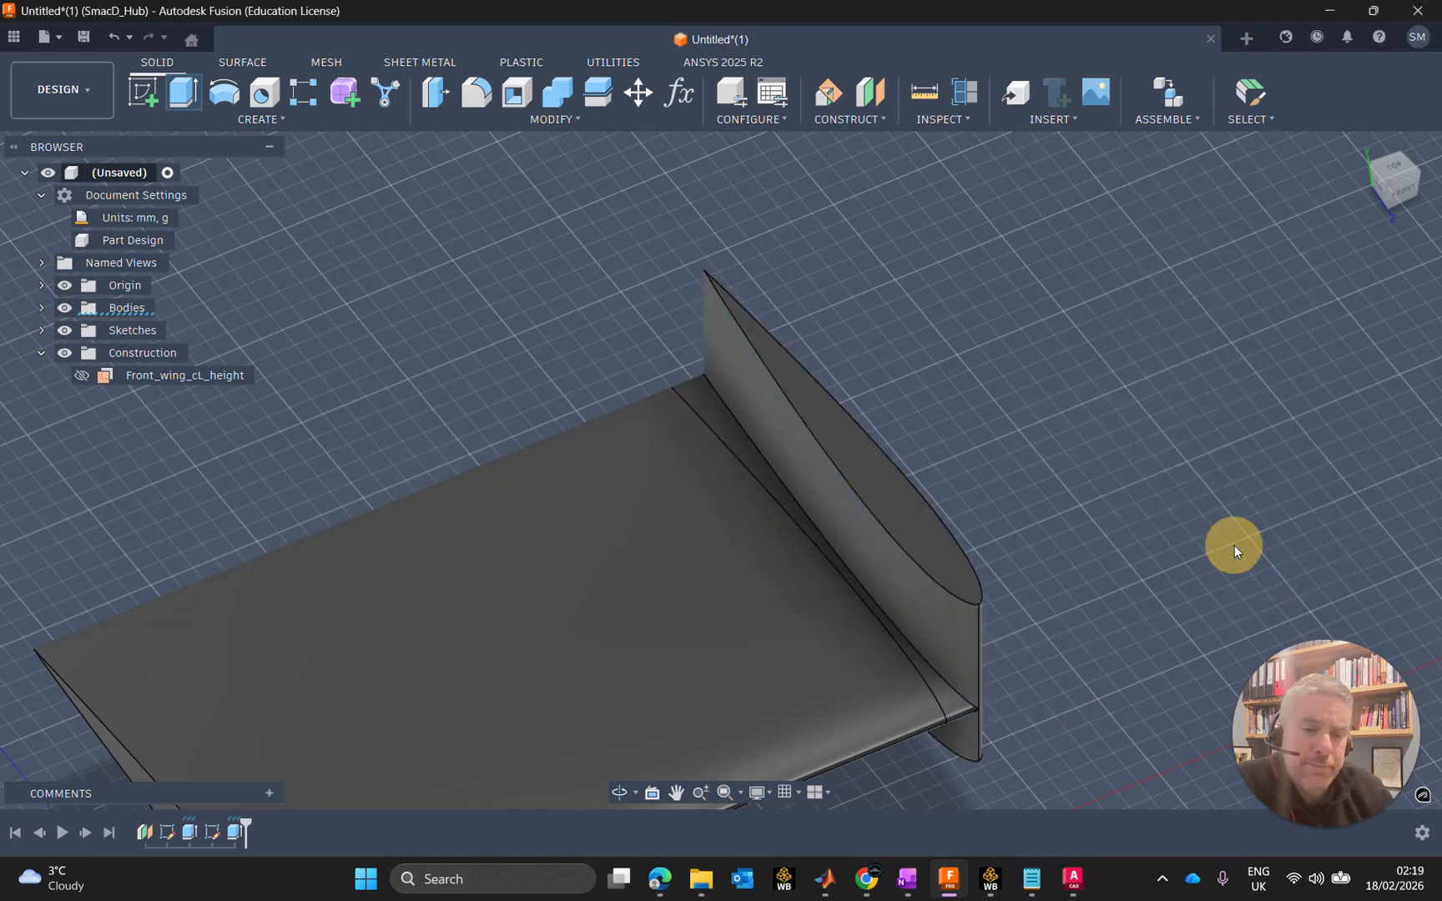
Step: Select the connecting piece, the wing and the endplate in turn to check that they are separate bodies
click(956, 706)
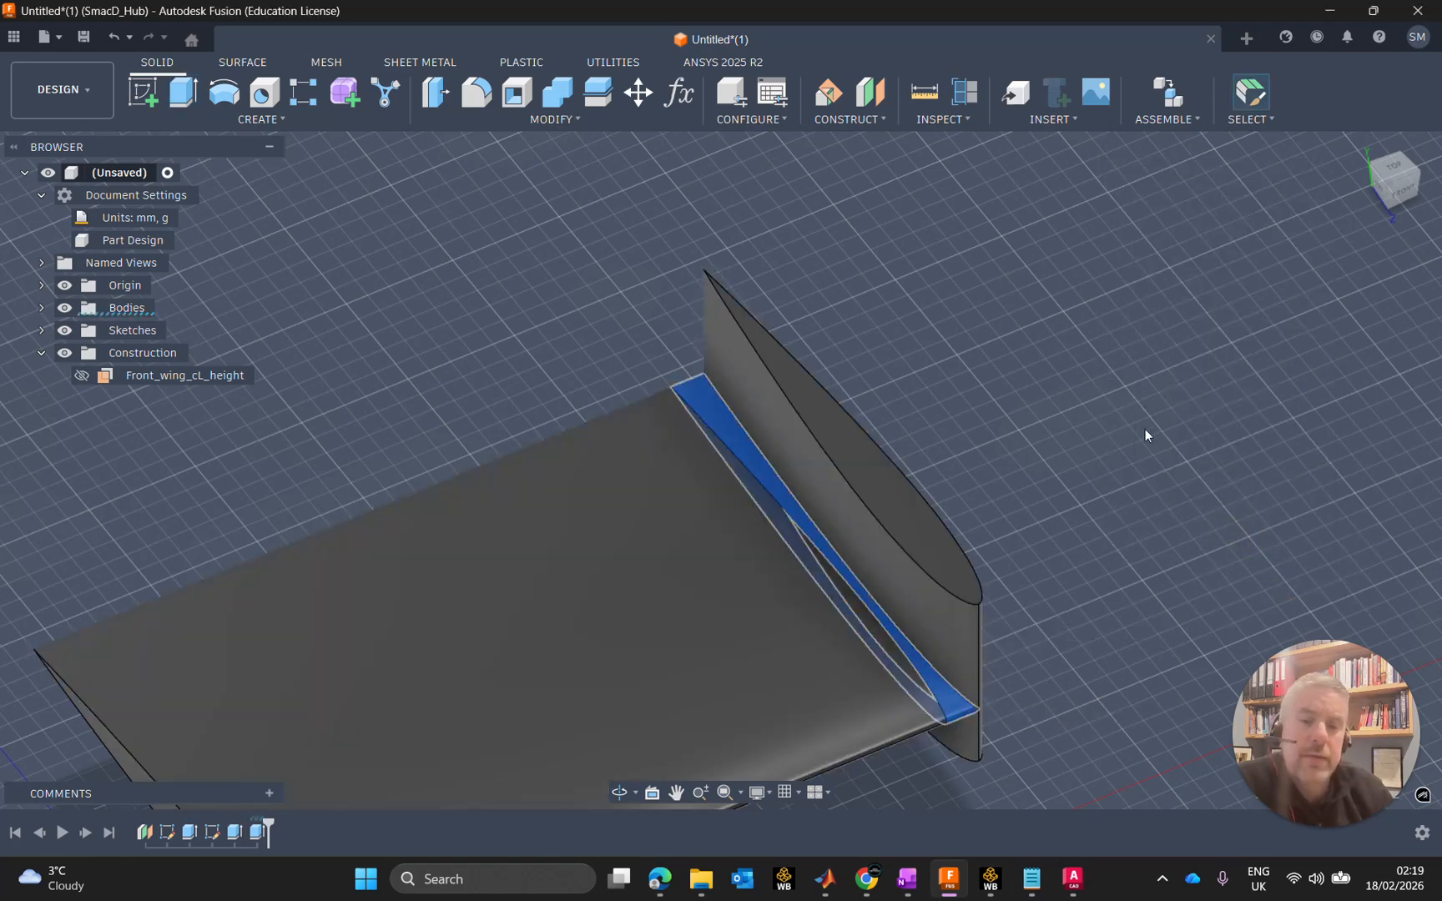
click(710, 581)
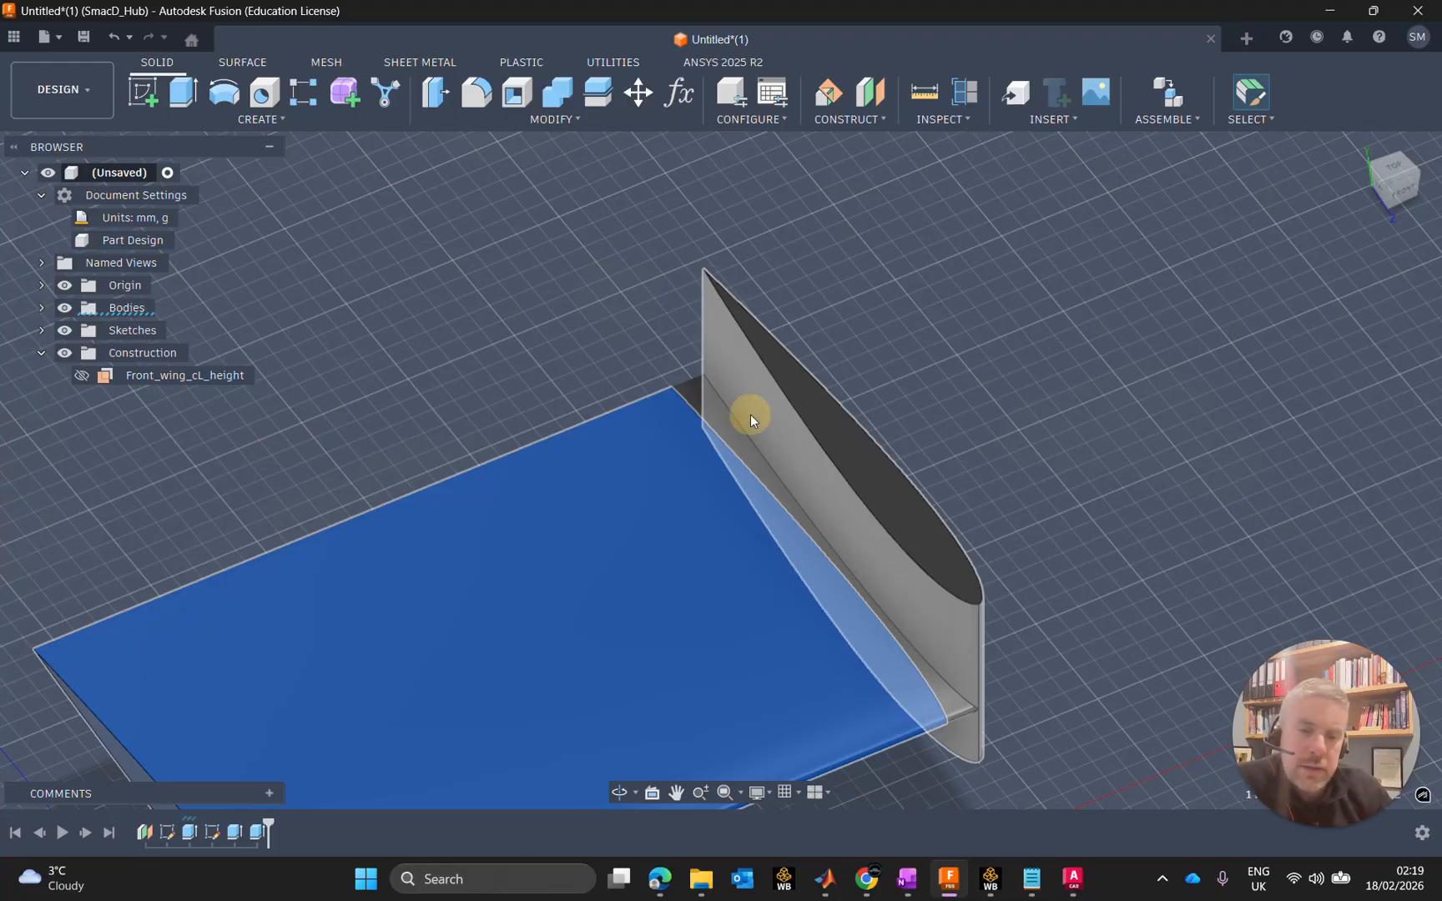
click(751, 413)
click(1108, 366)
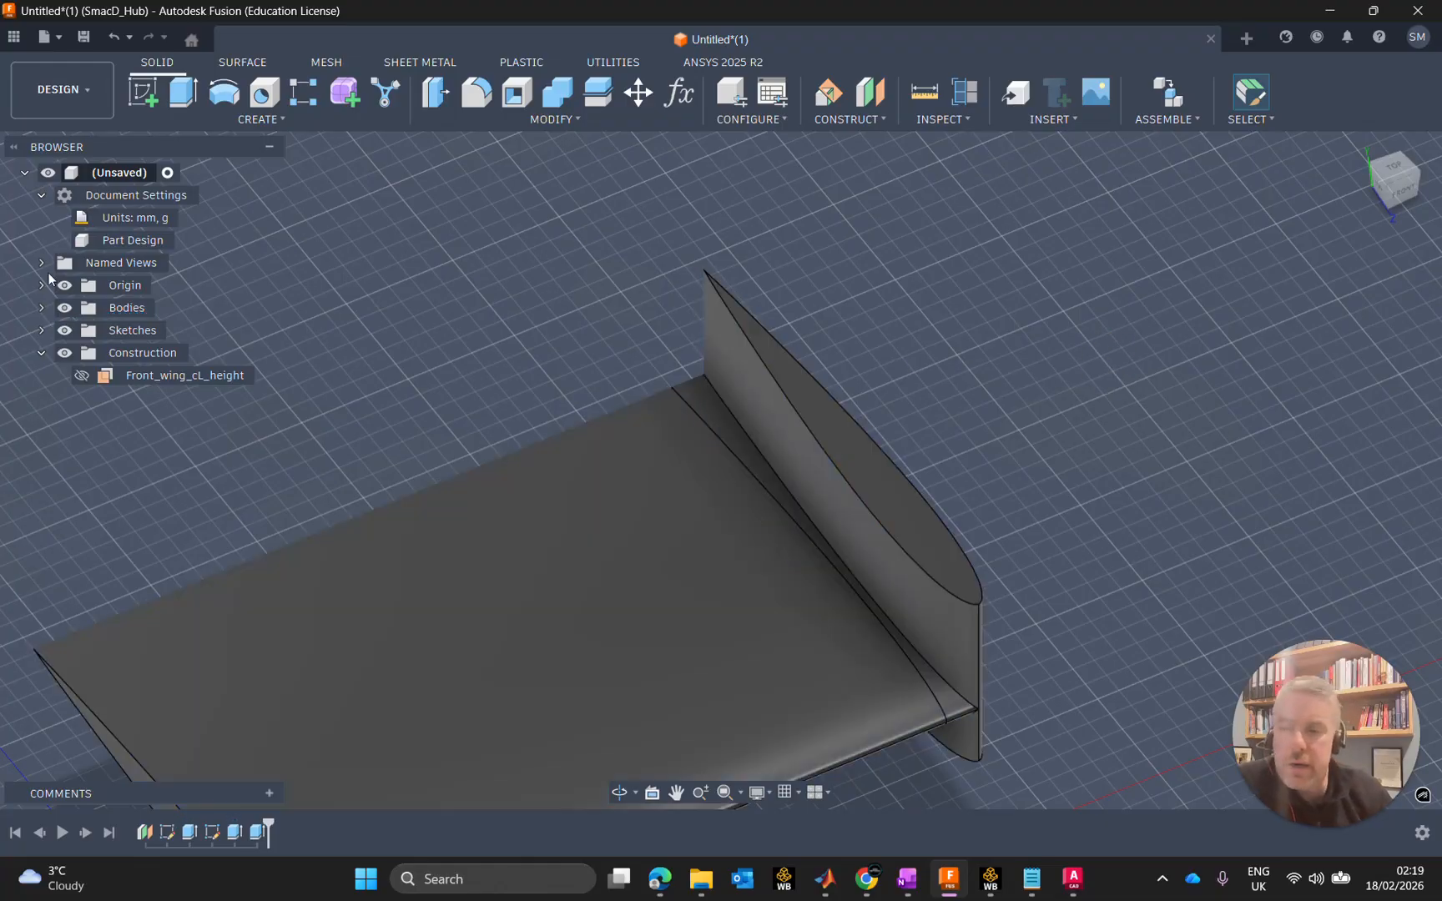
Step: Expand the list of bodies and rename the main wing body as Wing
click(42, 308)
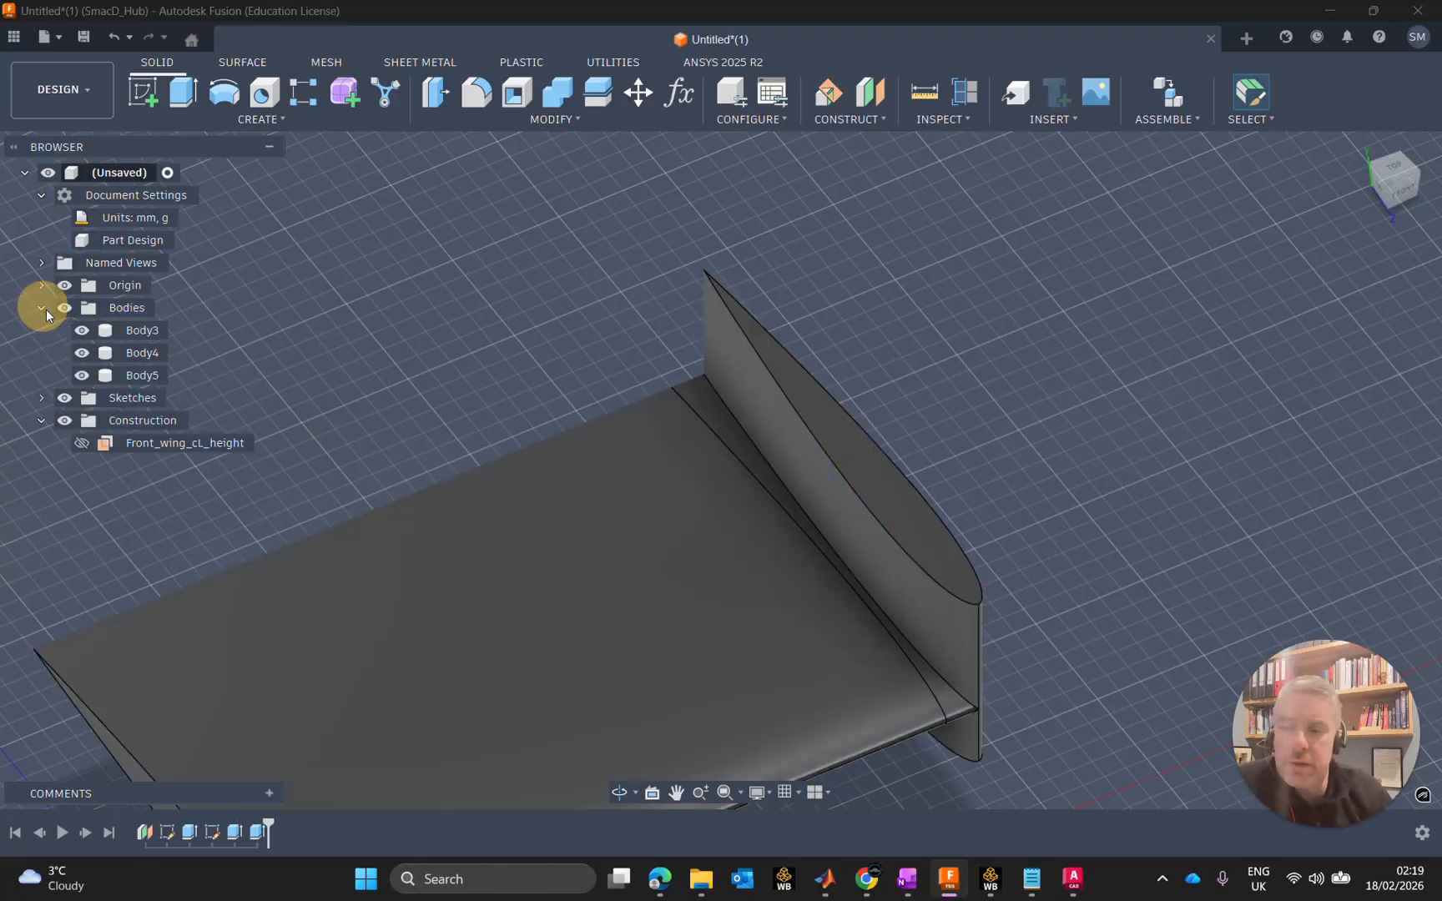
right_click(147, 338)
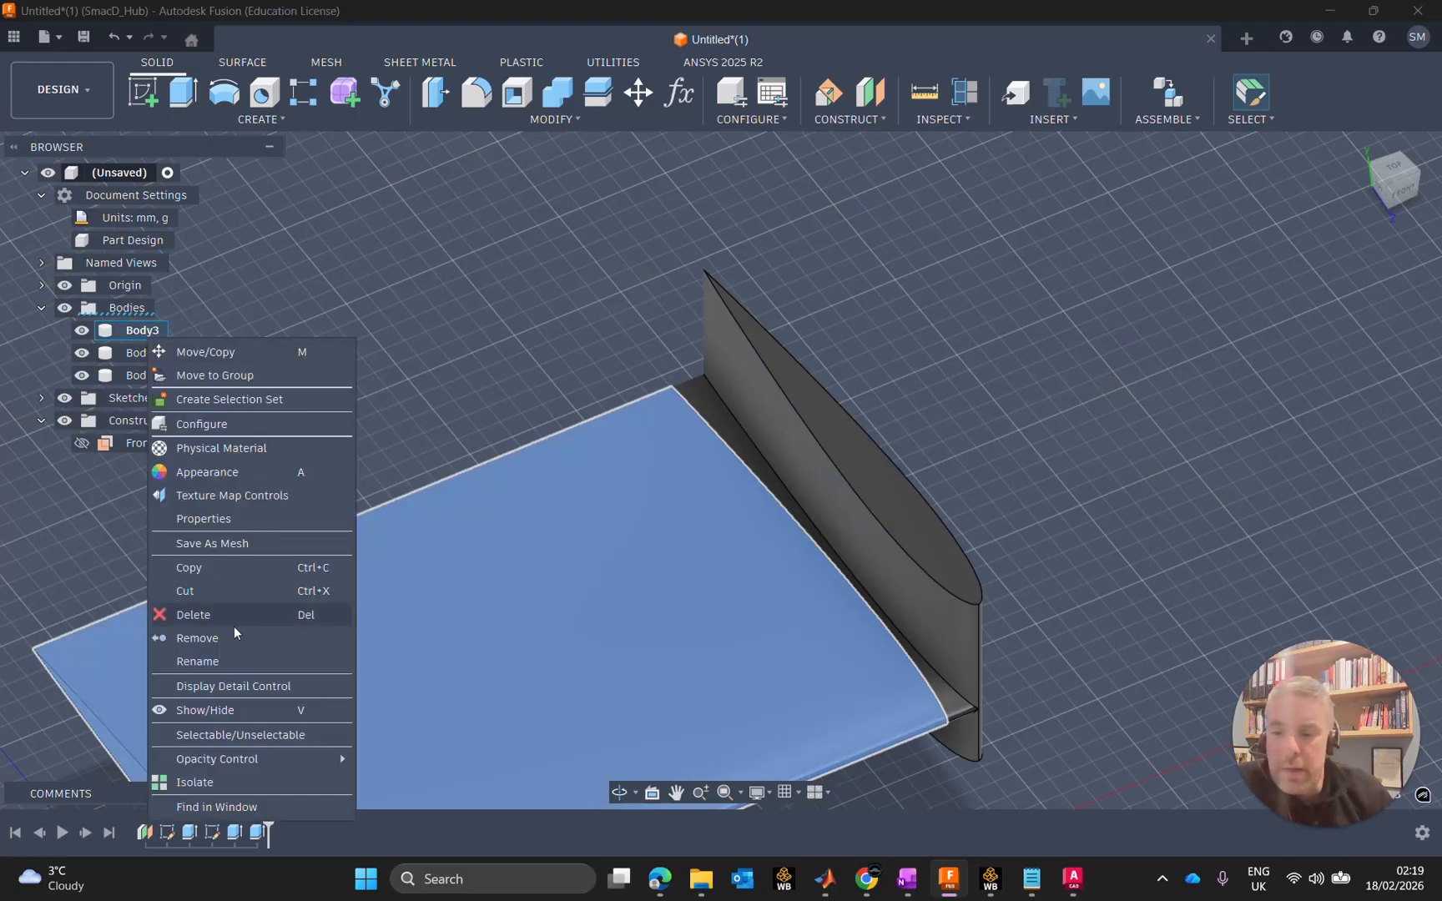
click(233, 657)
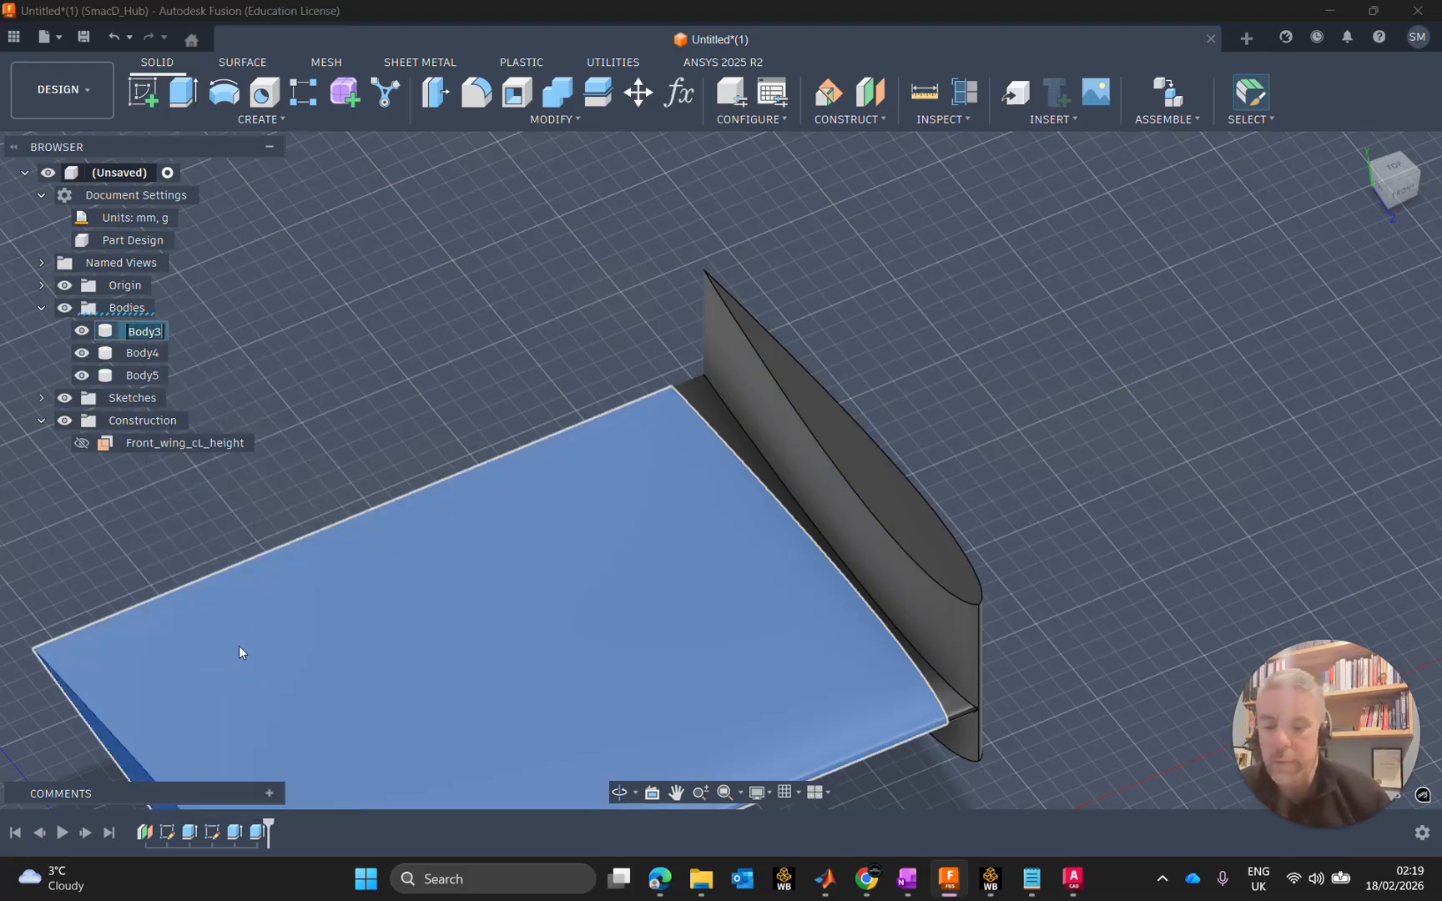
text(Wing)
key(Return)
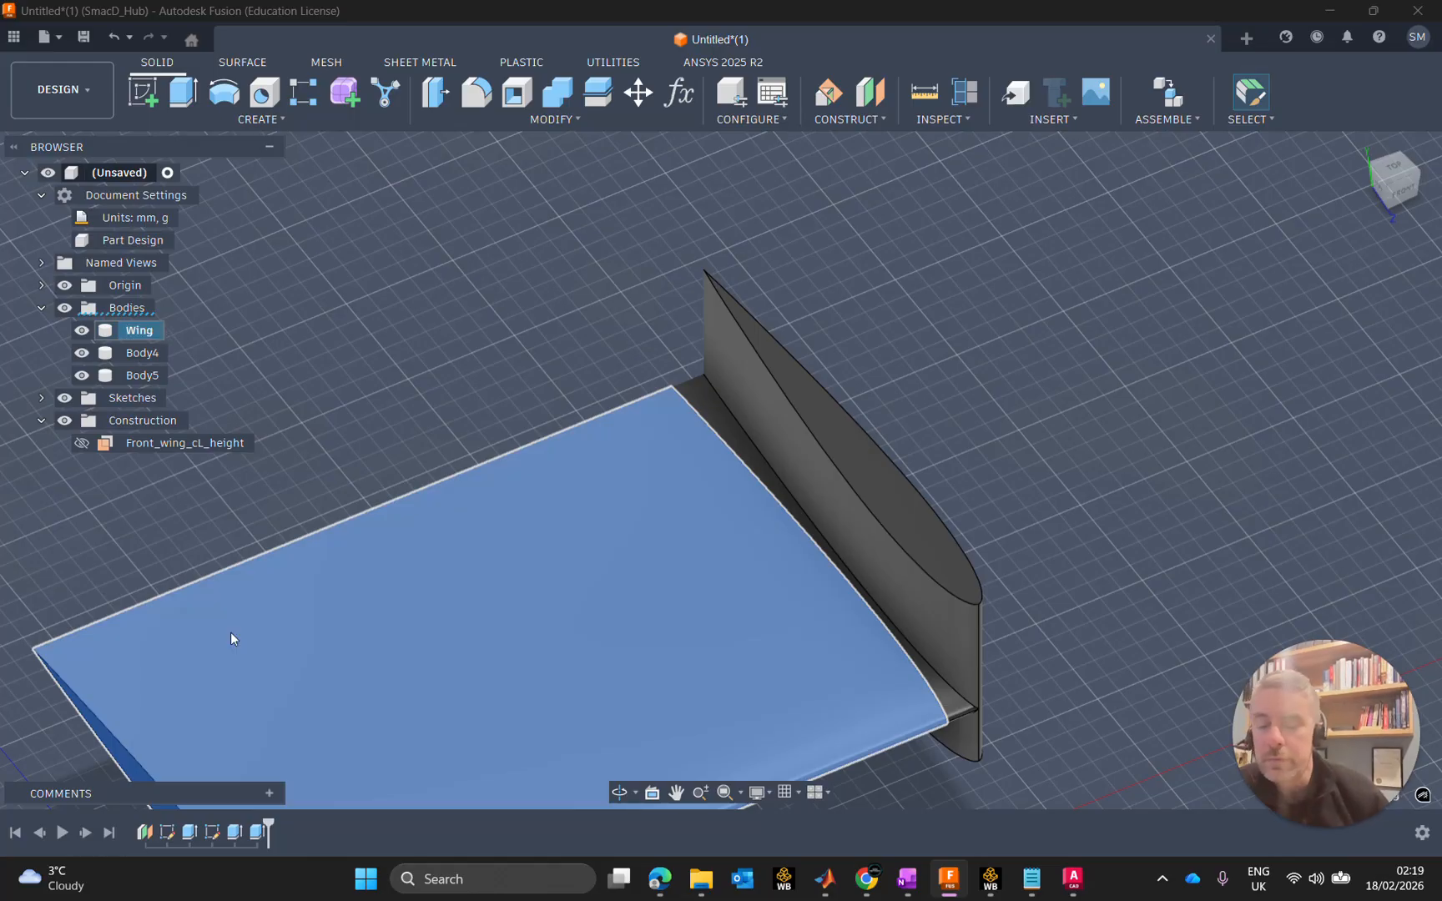
Step: Rename the endplate body as EndPlate
click(150, 356)
right_click(150, 357)
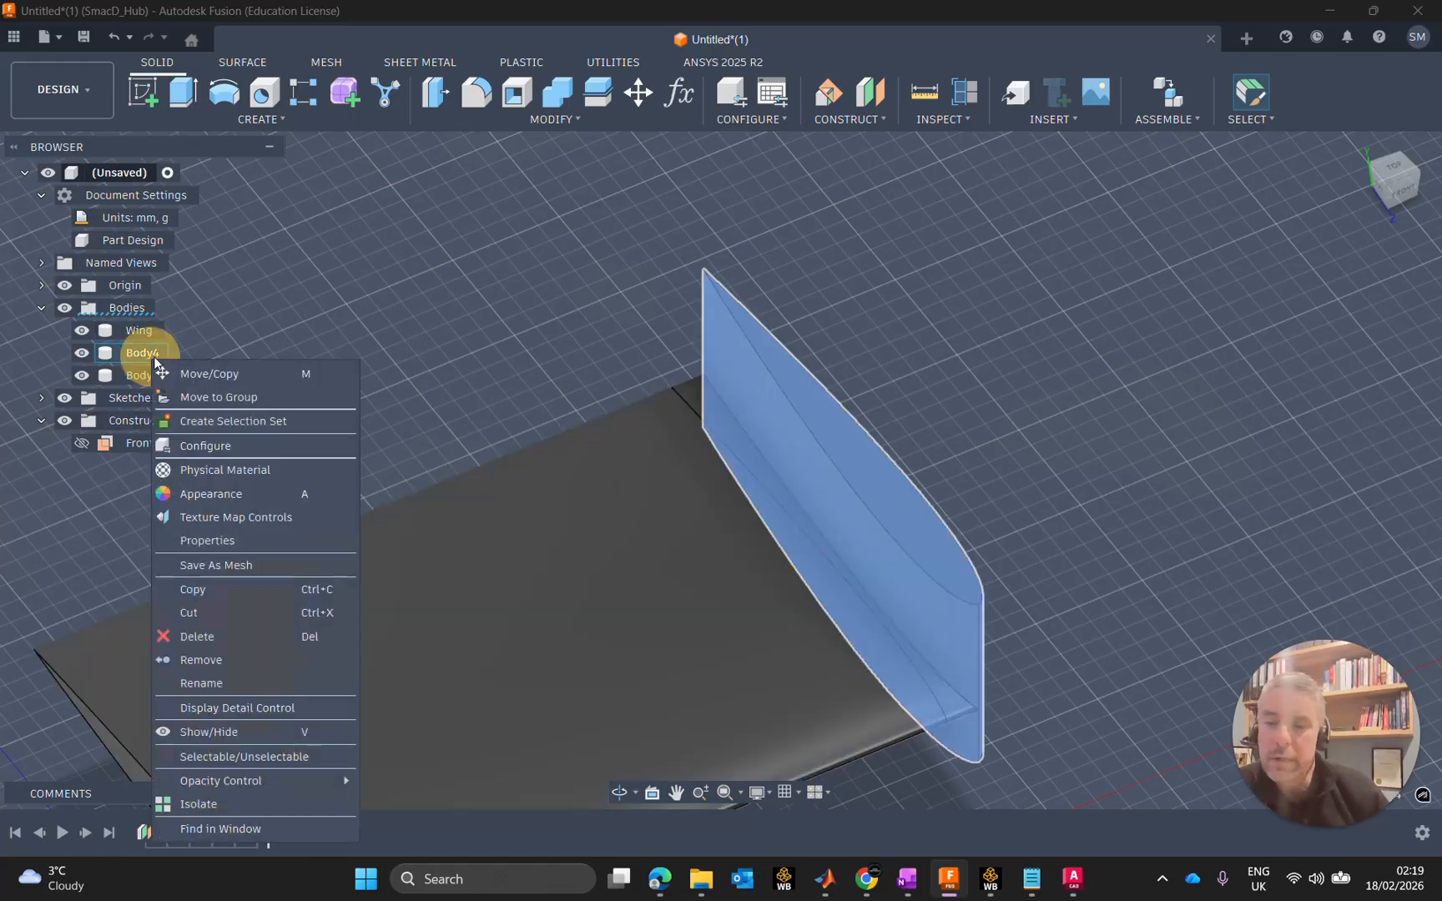
click(219, 684)
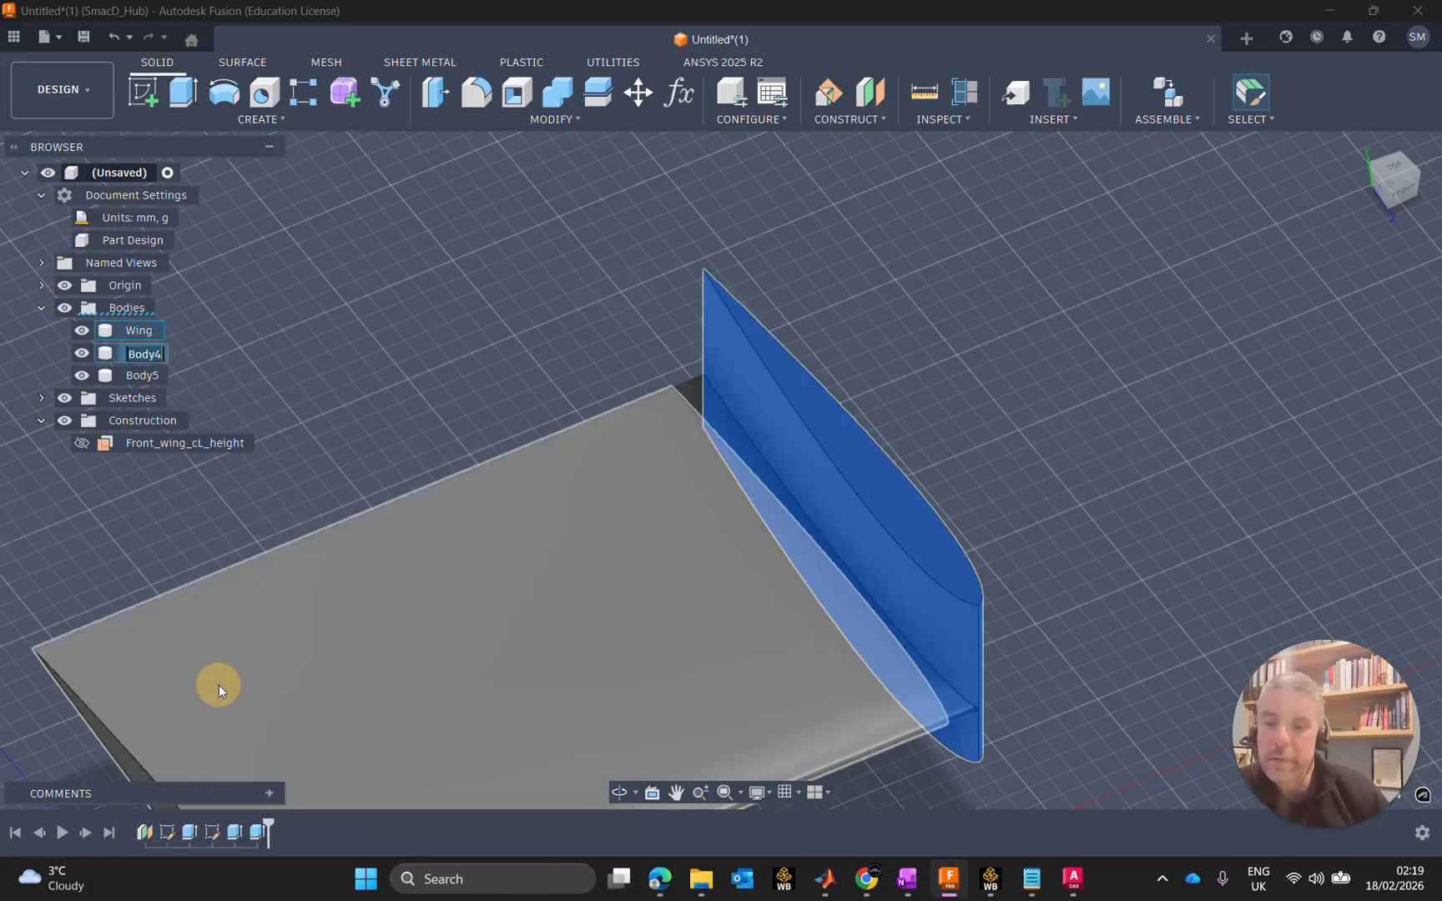
text(EndPlate)
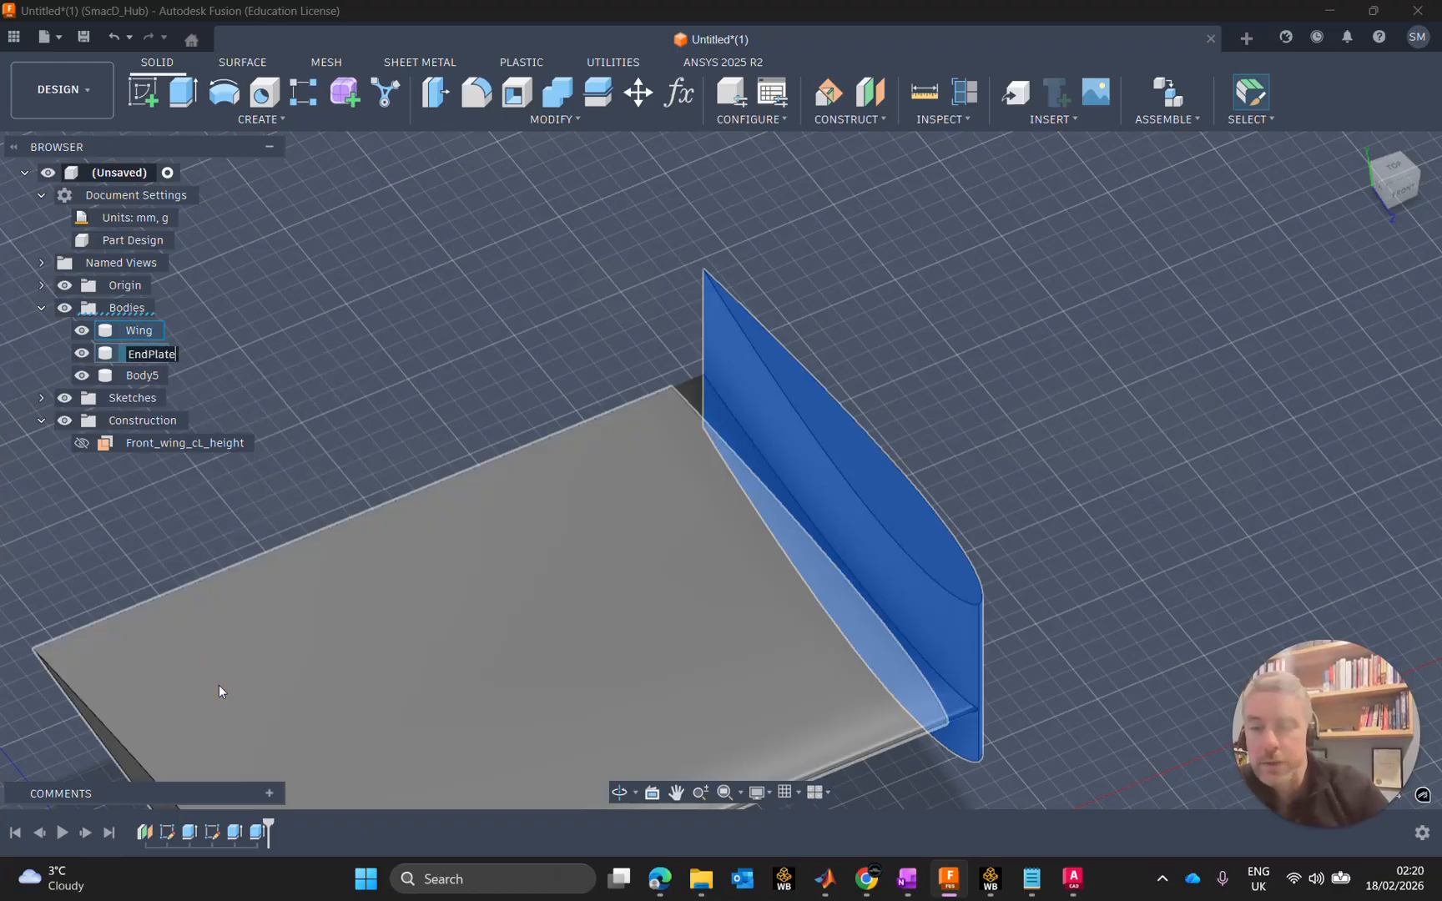
key(Return)
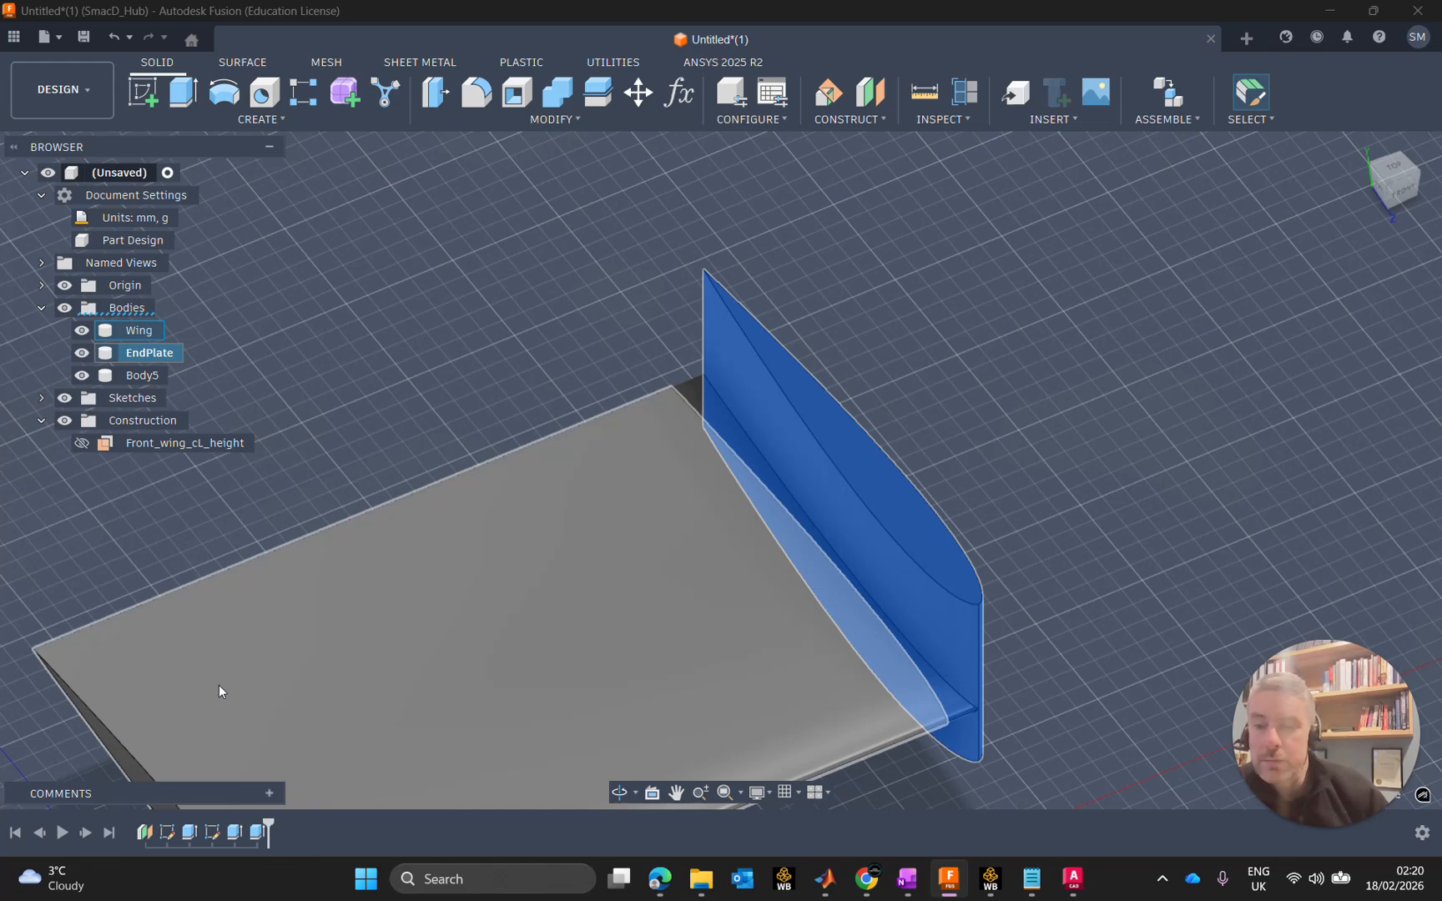
Step: Rename the body joining the wing to the endplate as Connector
click(141, 376)
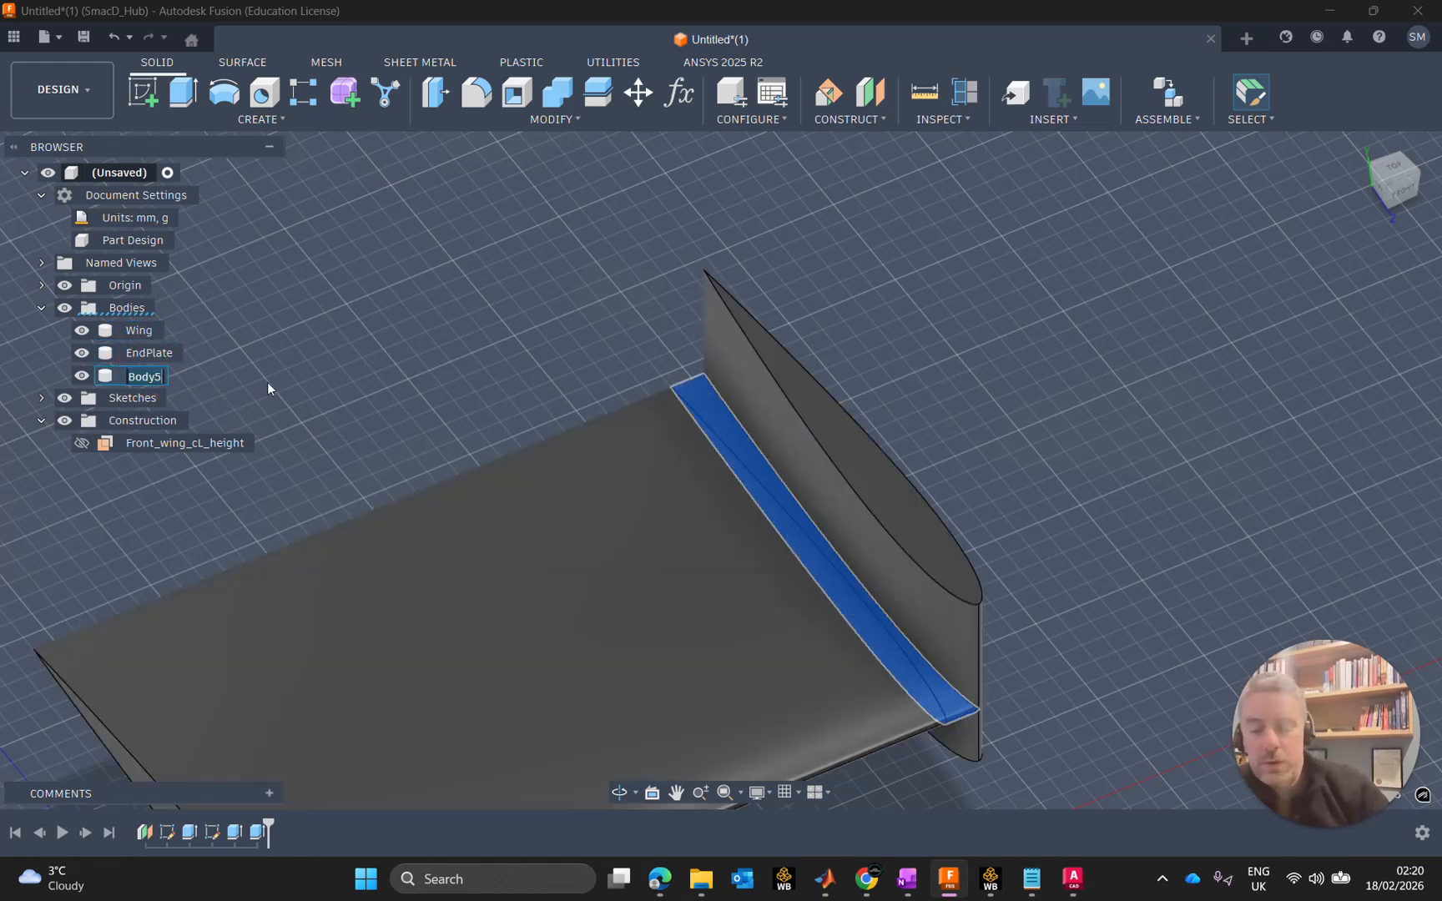
text(Conne)
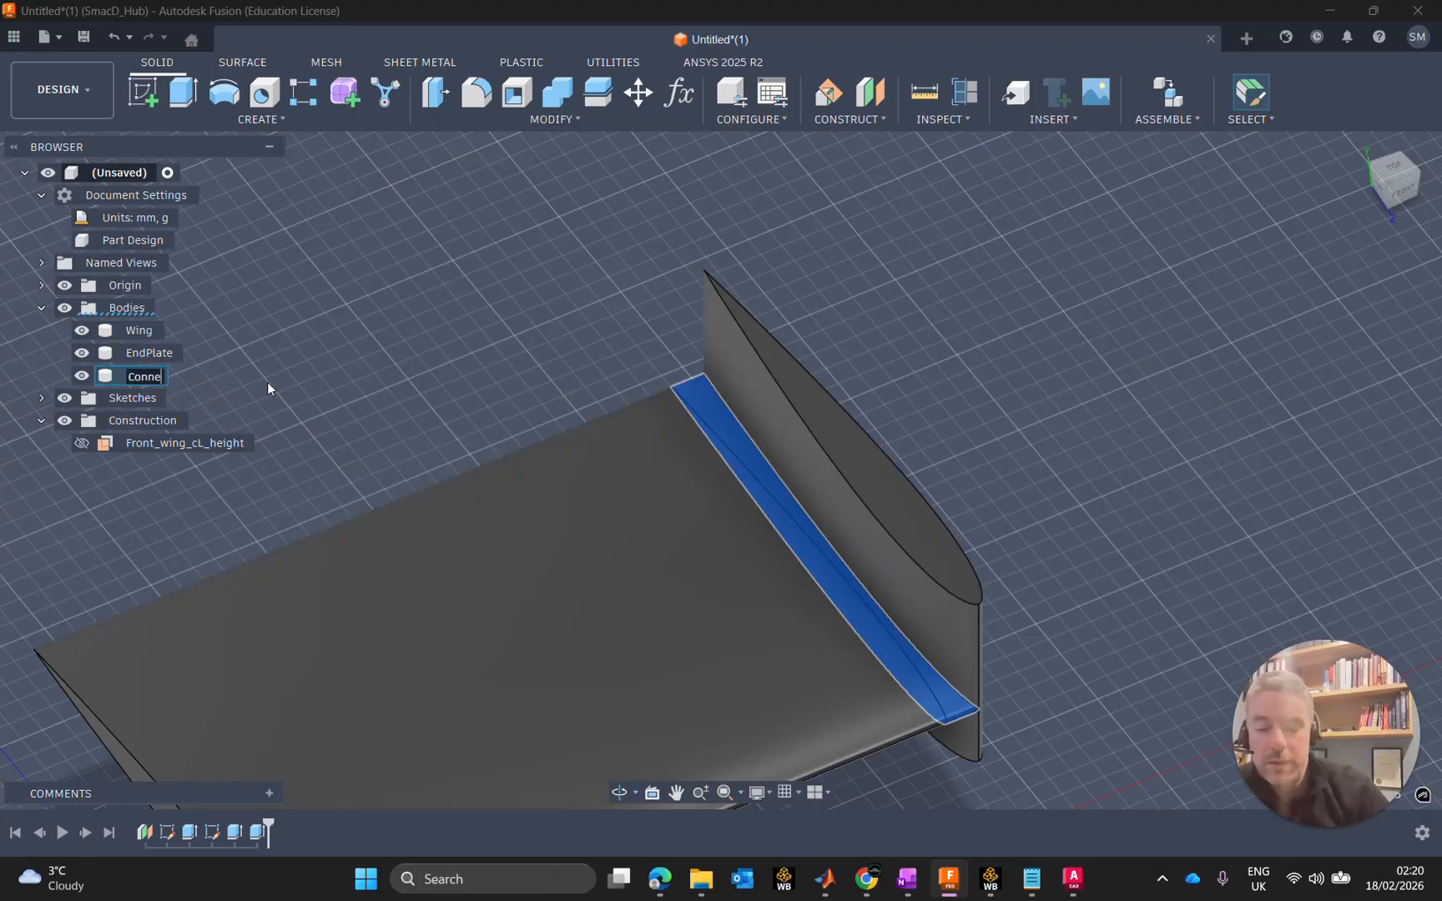
text(ctor)
key(Return)
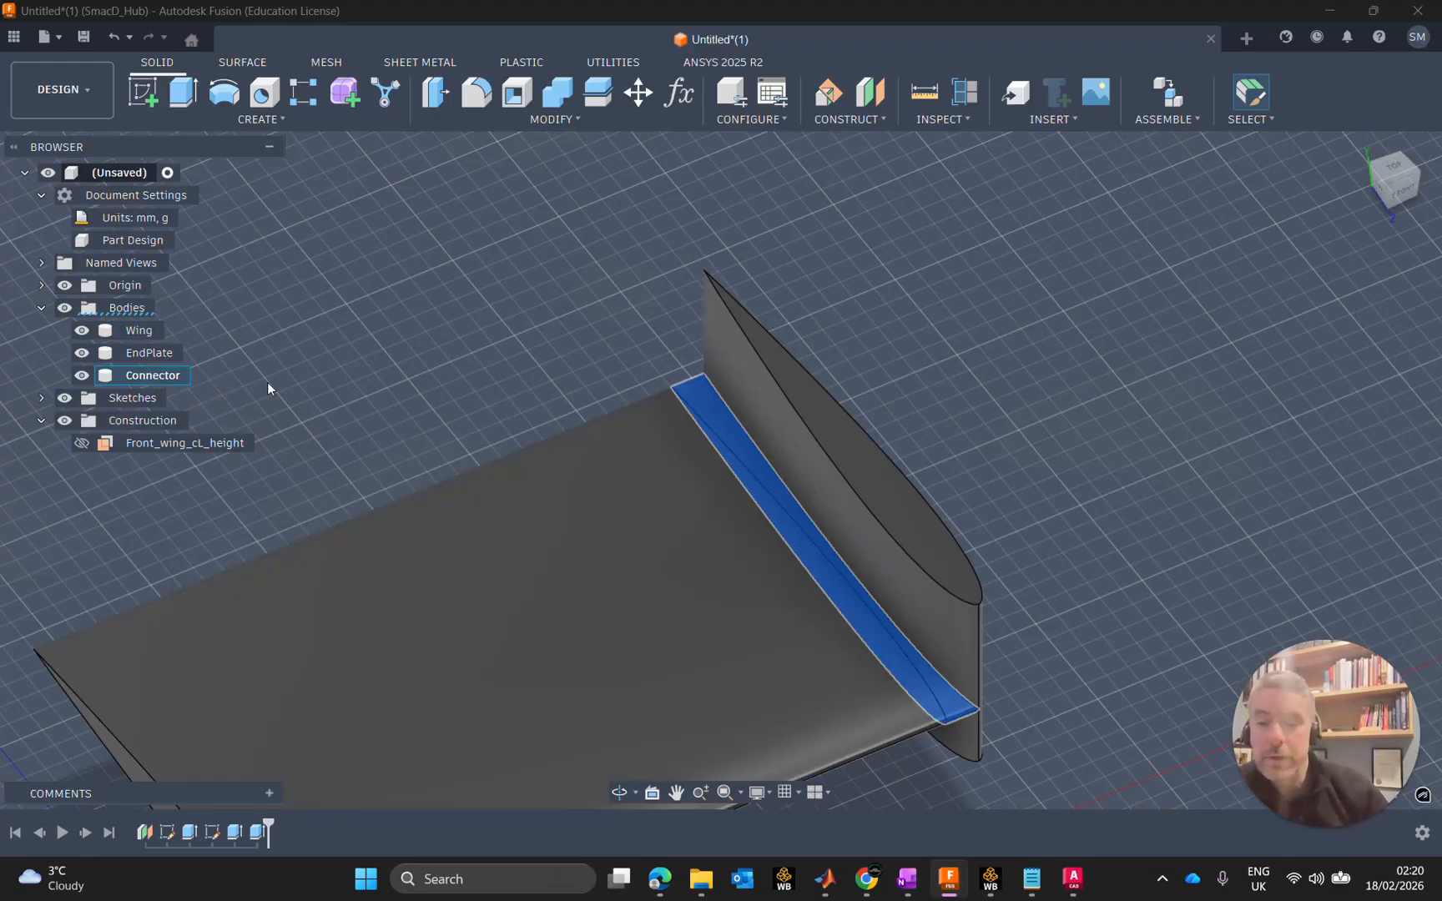
Step: Examine the assembled wing, connector and endplate in perspective and straight from the front, with the wing's inboard end face selected
click(386, 371)
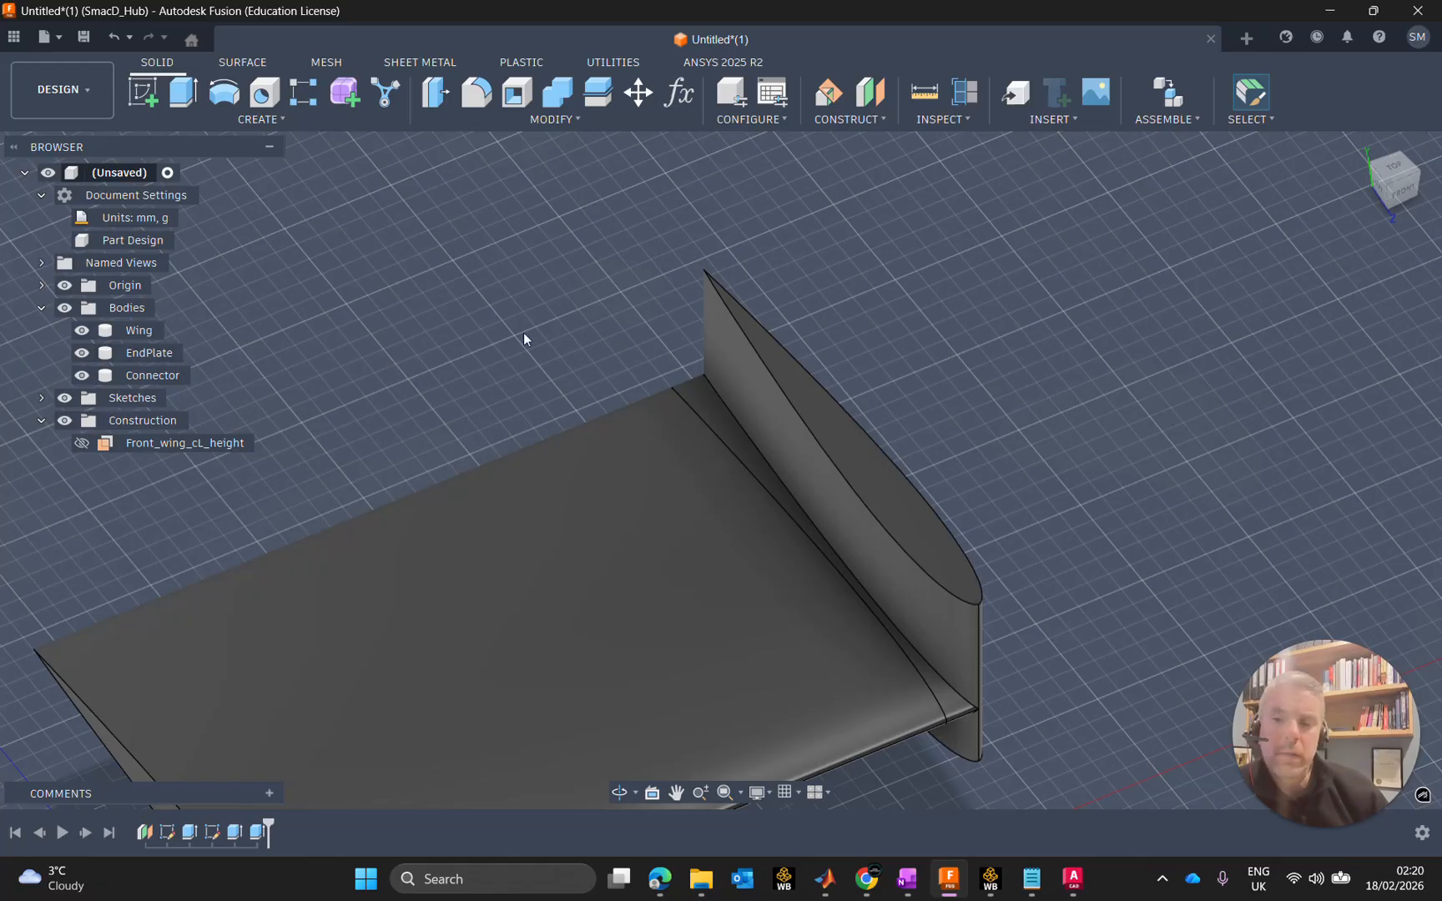
scroll(960, 392, down, 3)
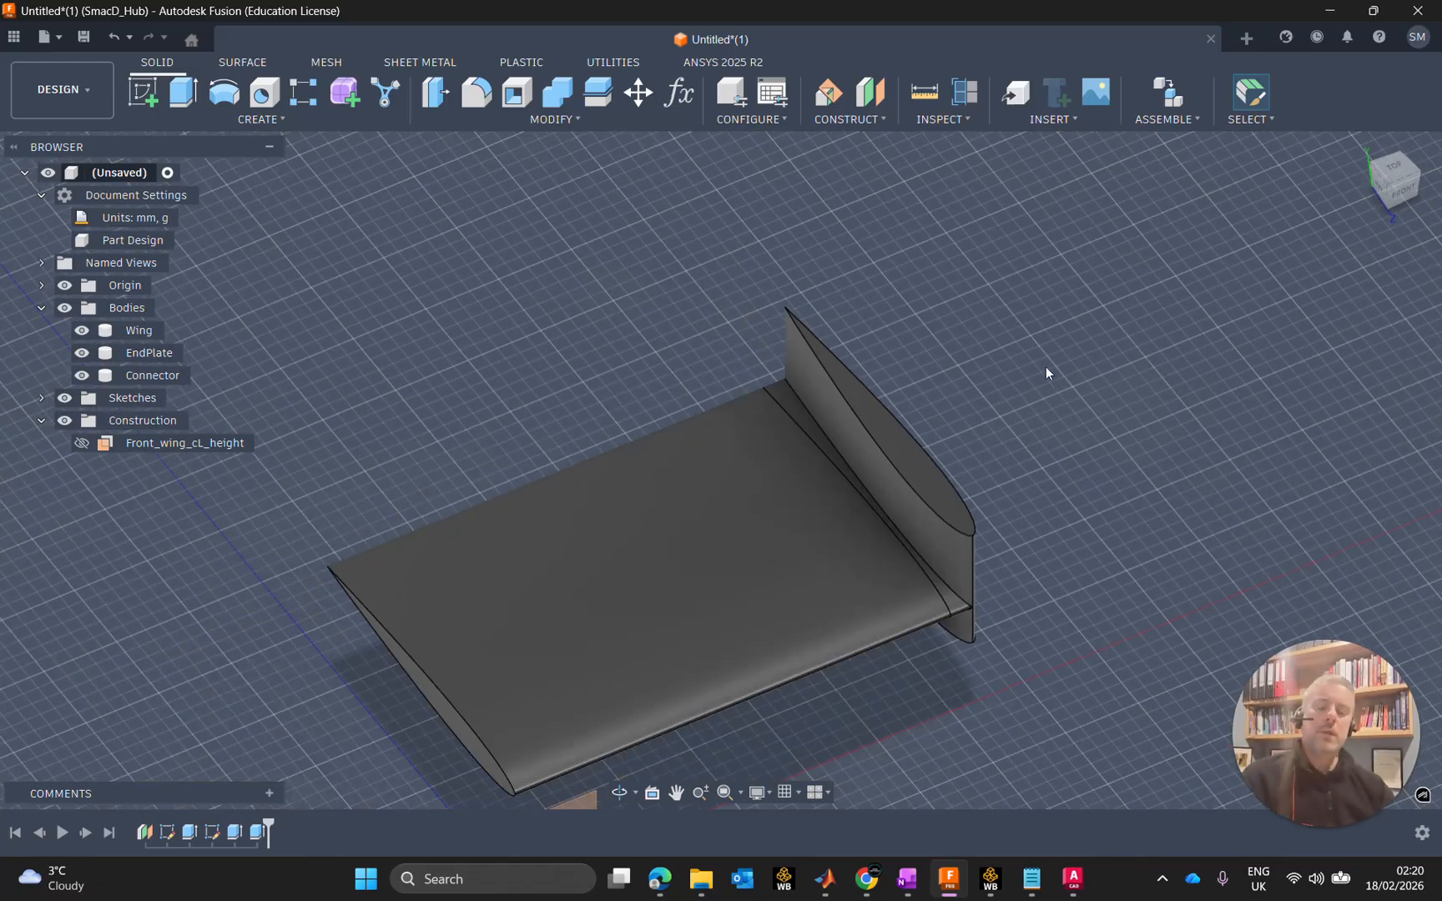
click(1395, 191)
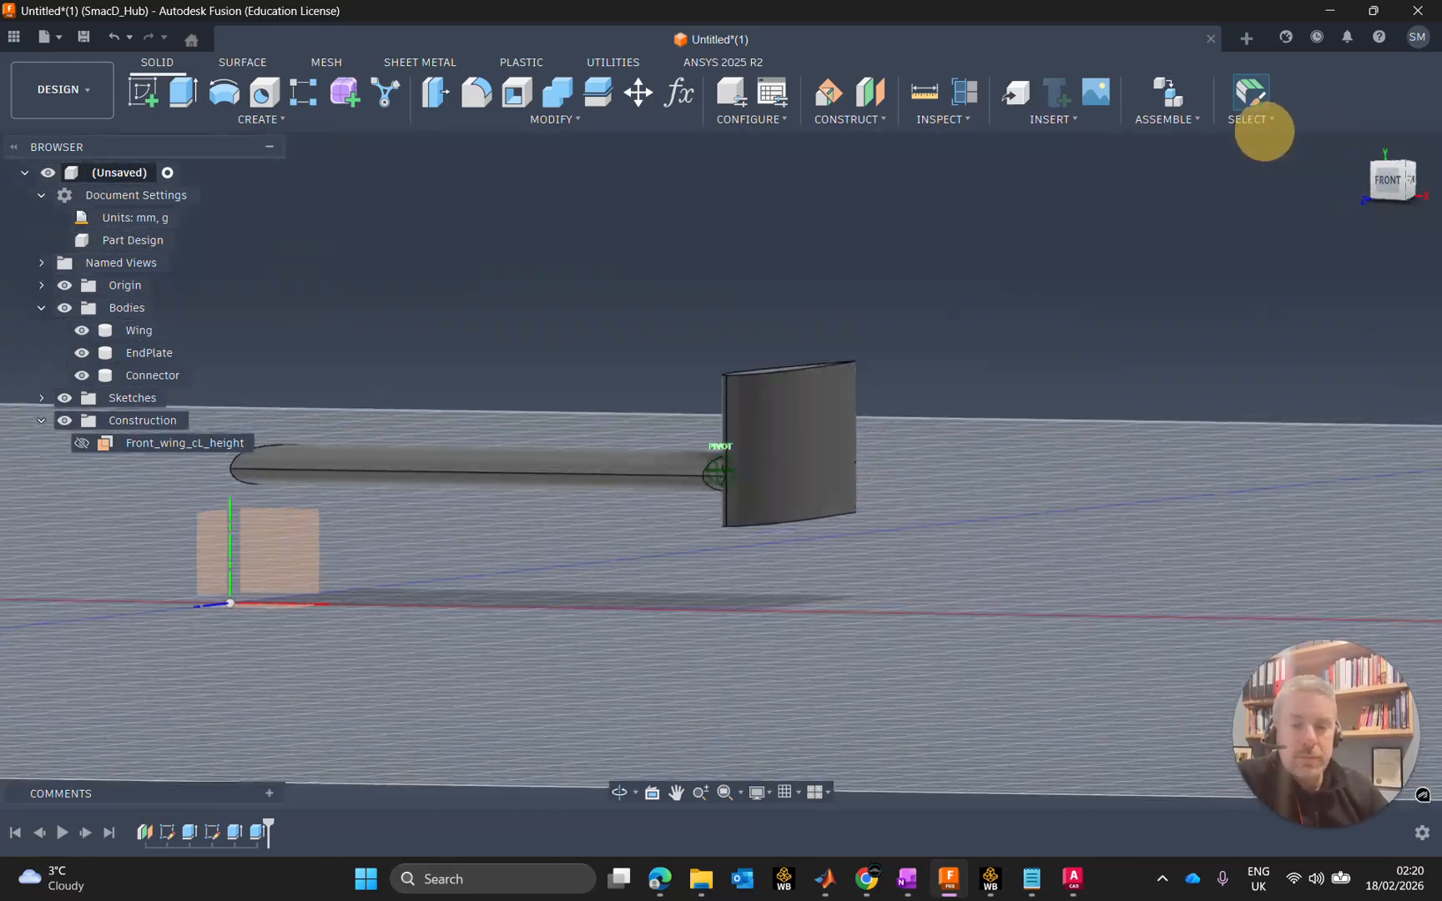
shift+middle_drag(1264, 131, 1386, 196)
middle_drag(1047, 524, 1136, 399)
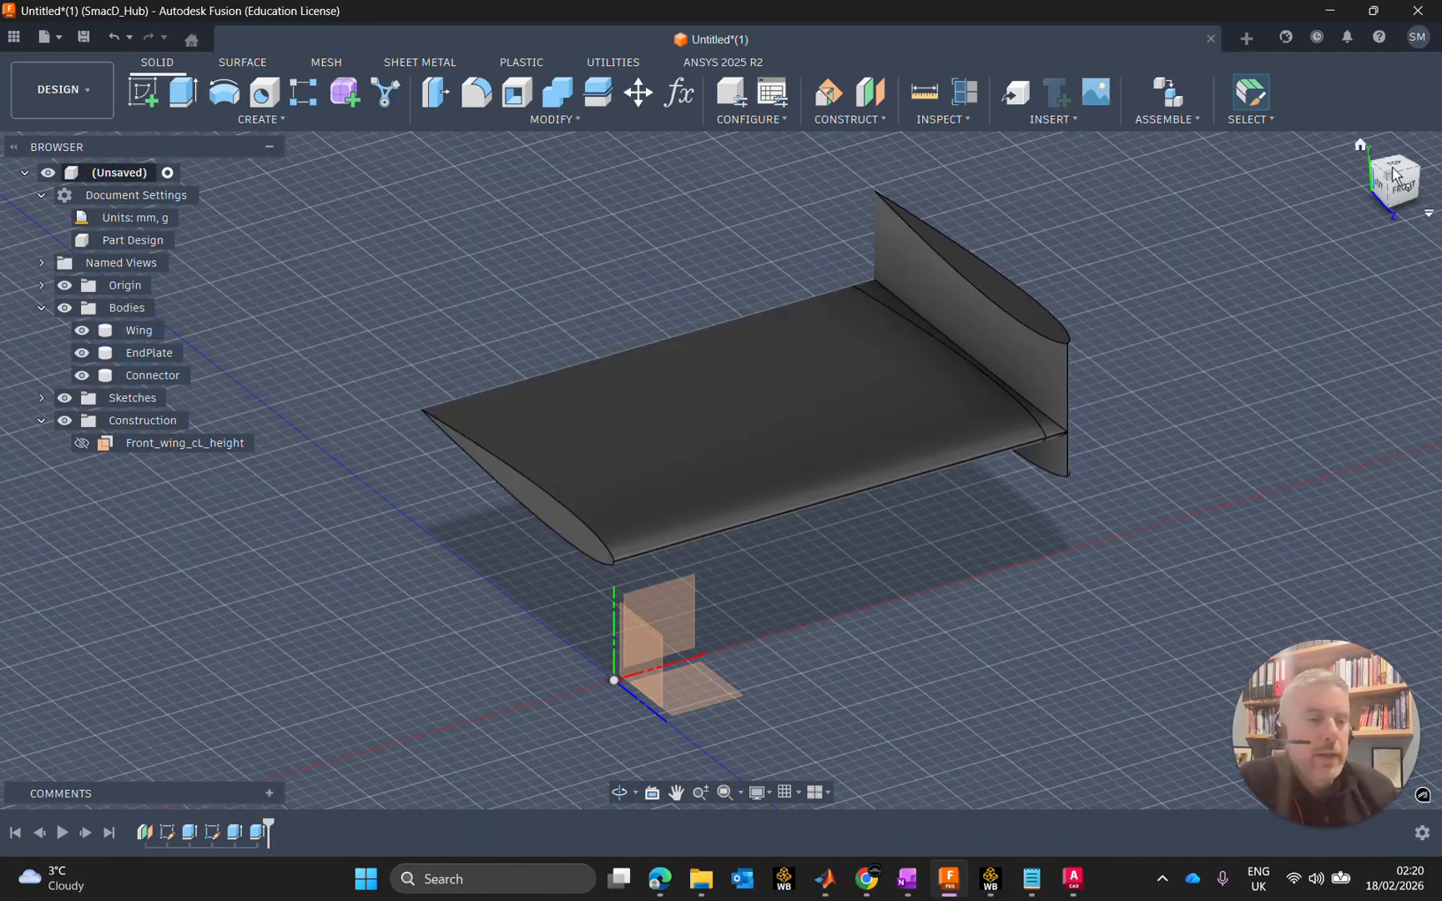
mouse_move(1394, 184)
shift+middle_down()
mouse_move(1396, 198)
mouse_move(1412, 187)
shift+middle_up()
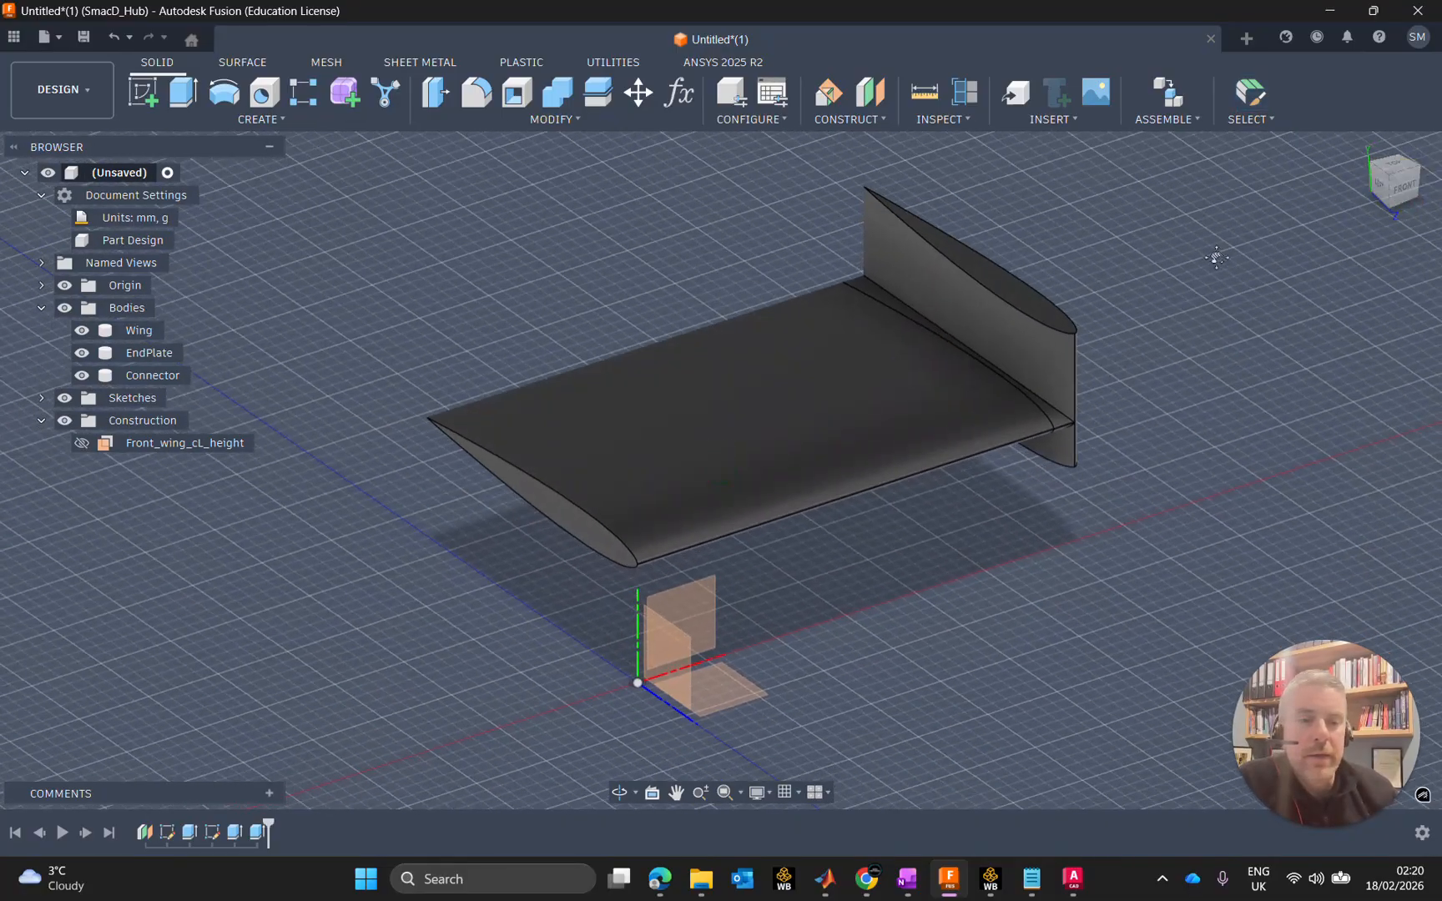
middle_drag(1214, 257, 1211, 284)
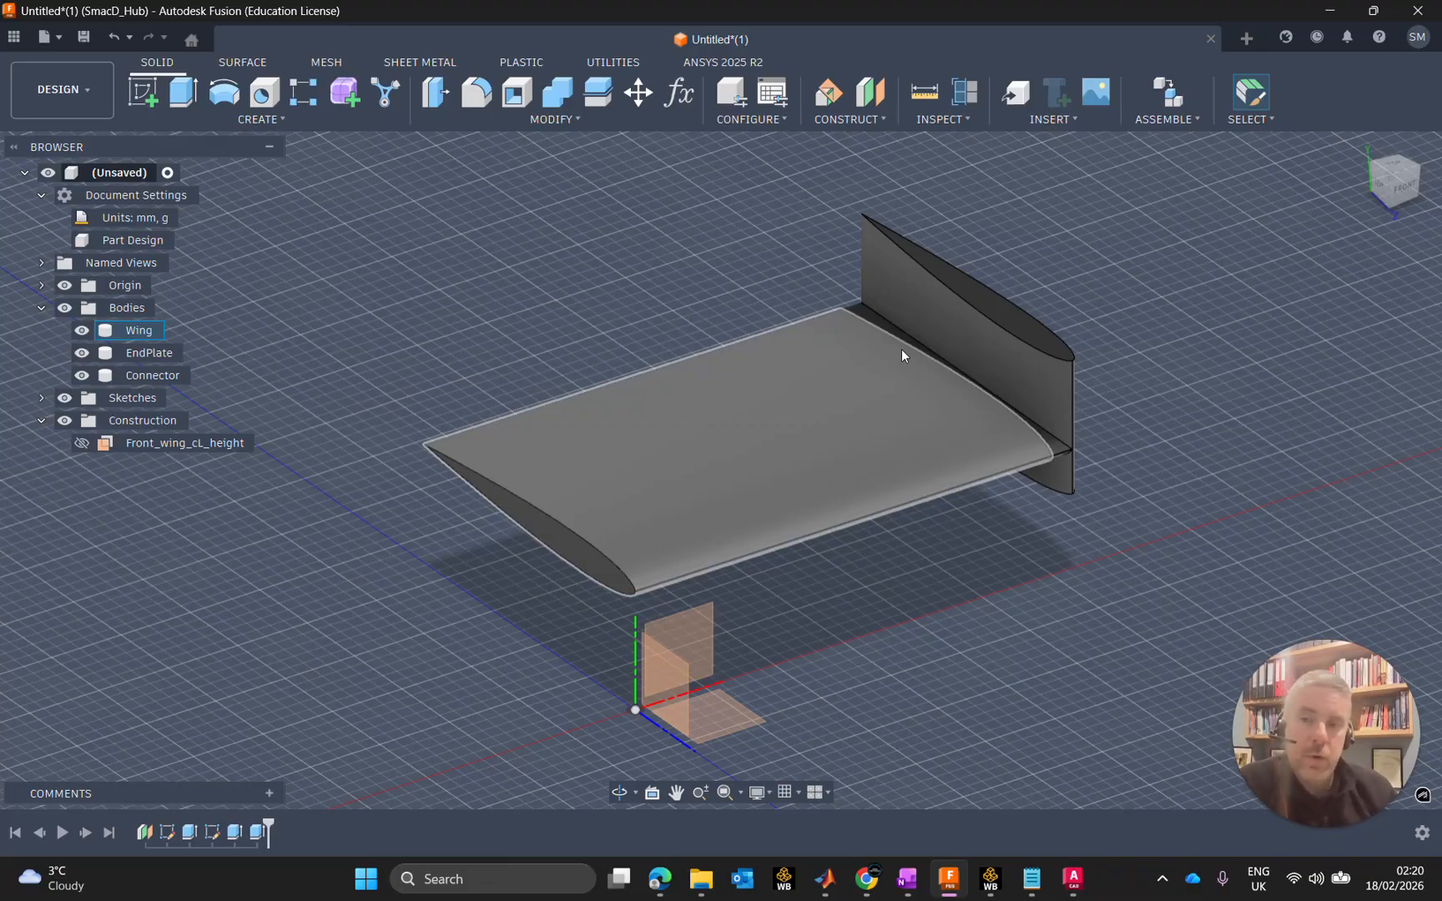
click(547, 534)
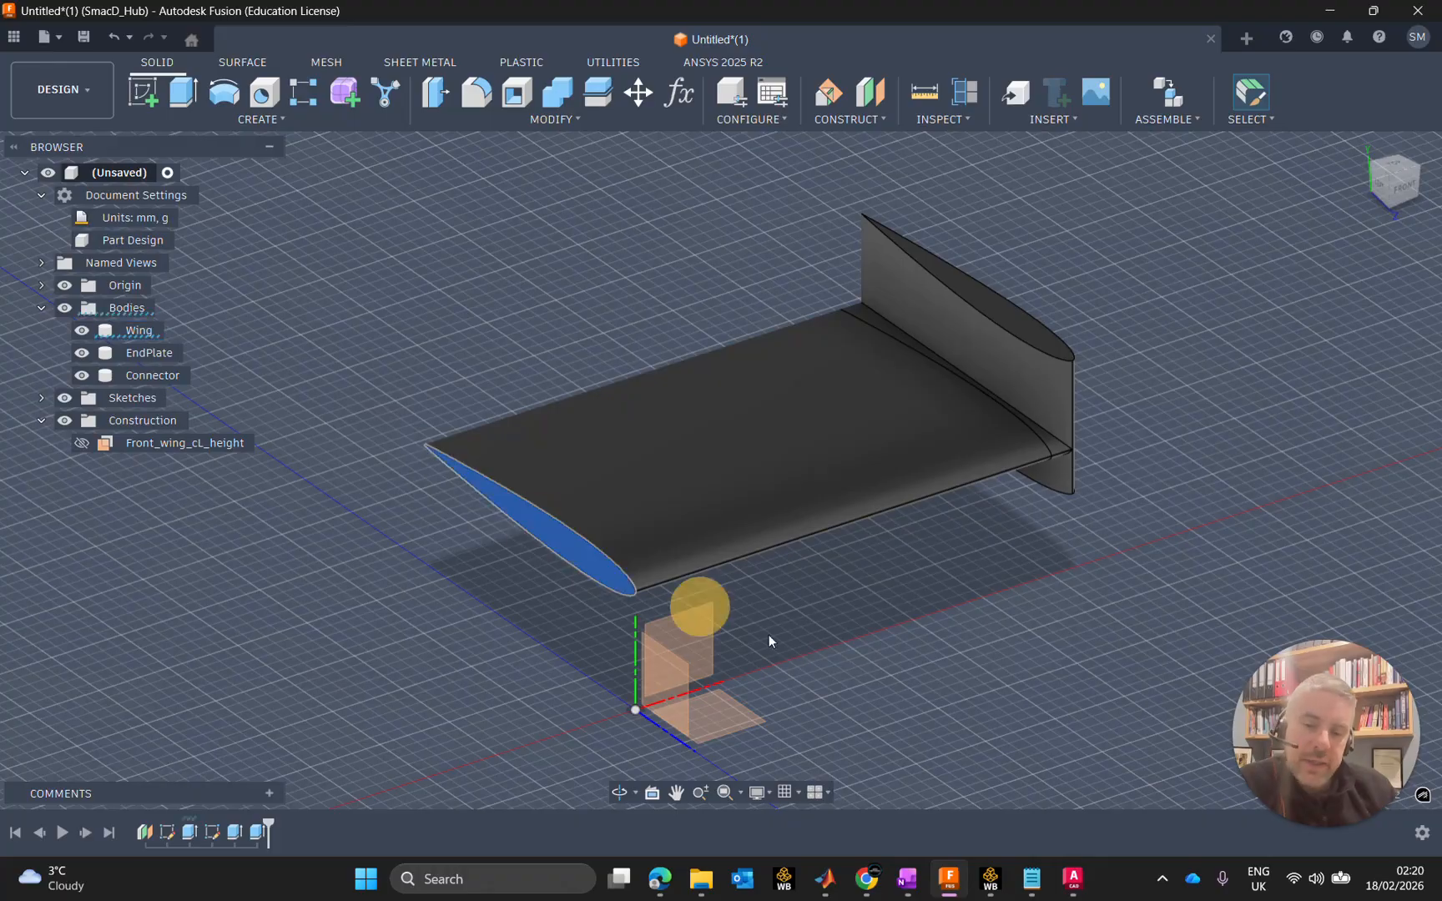
click(1404, 190)
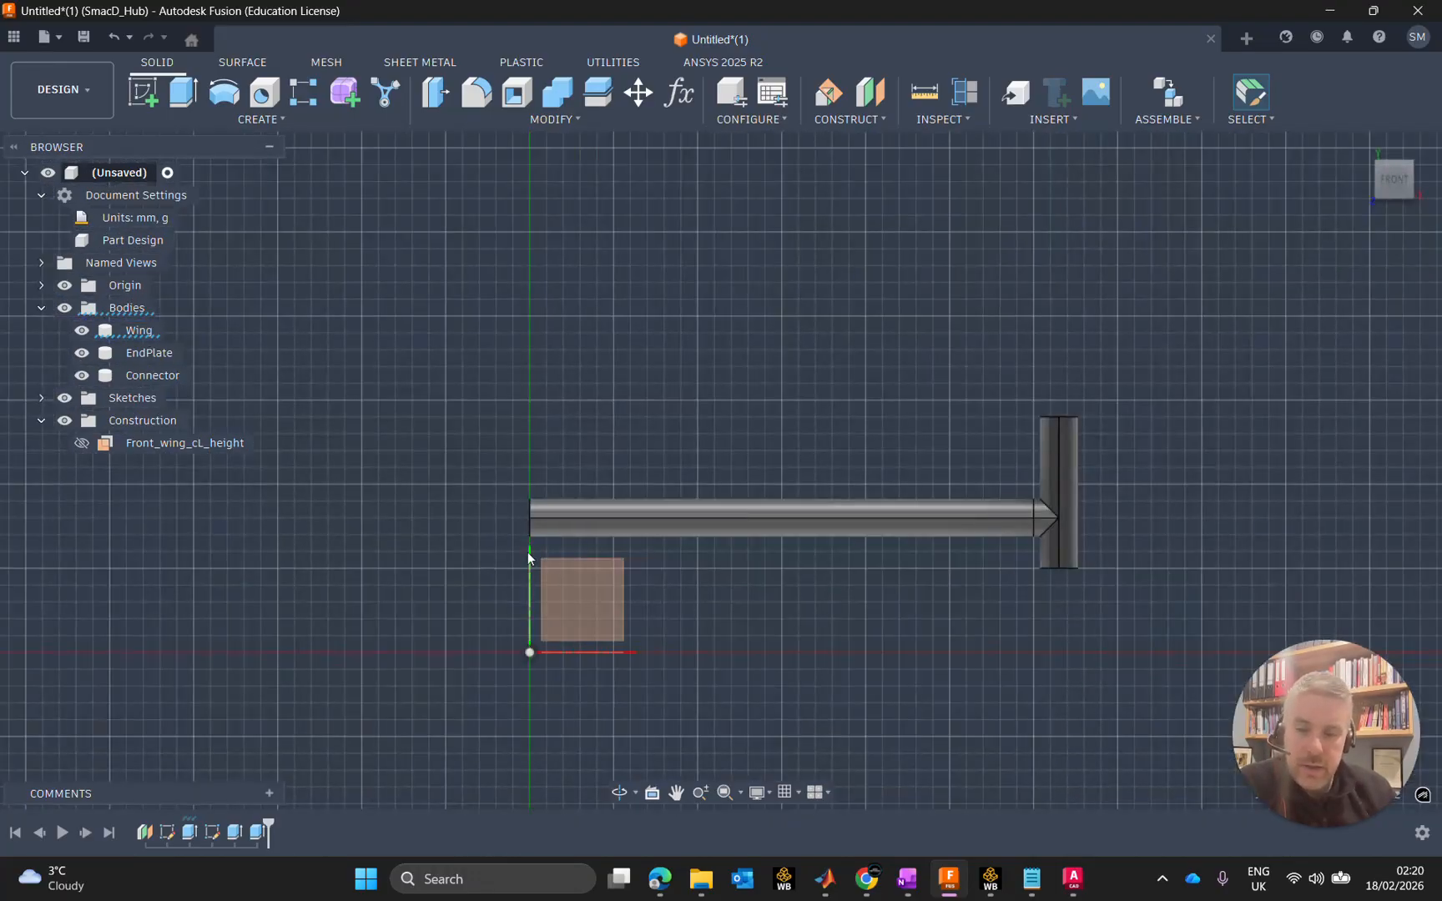
click(1361, 145)
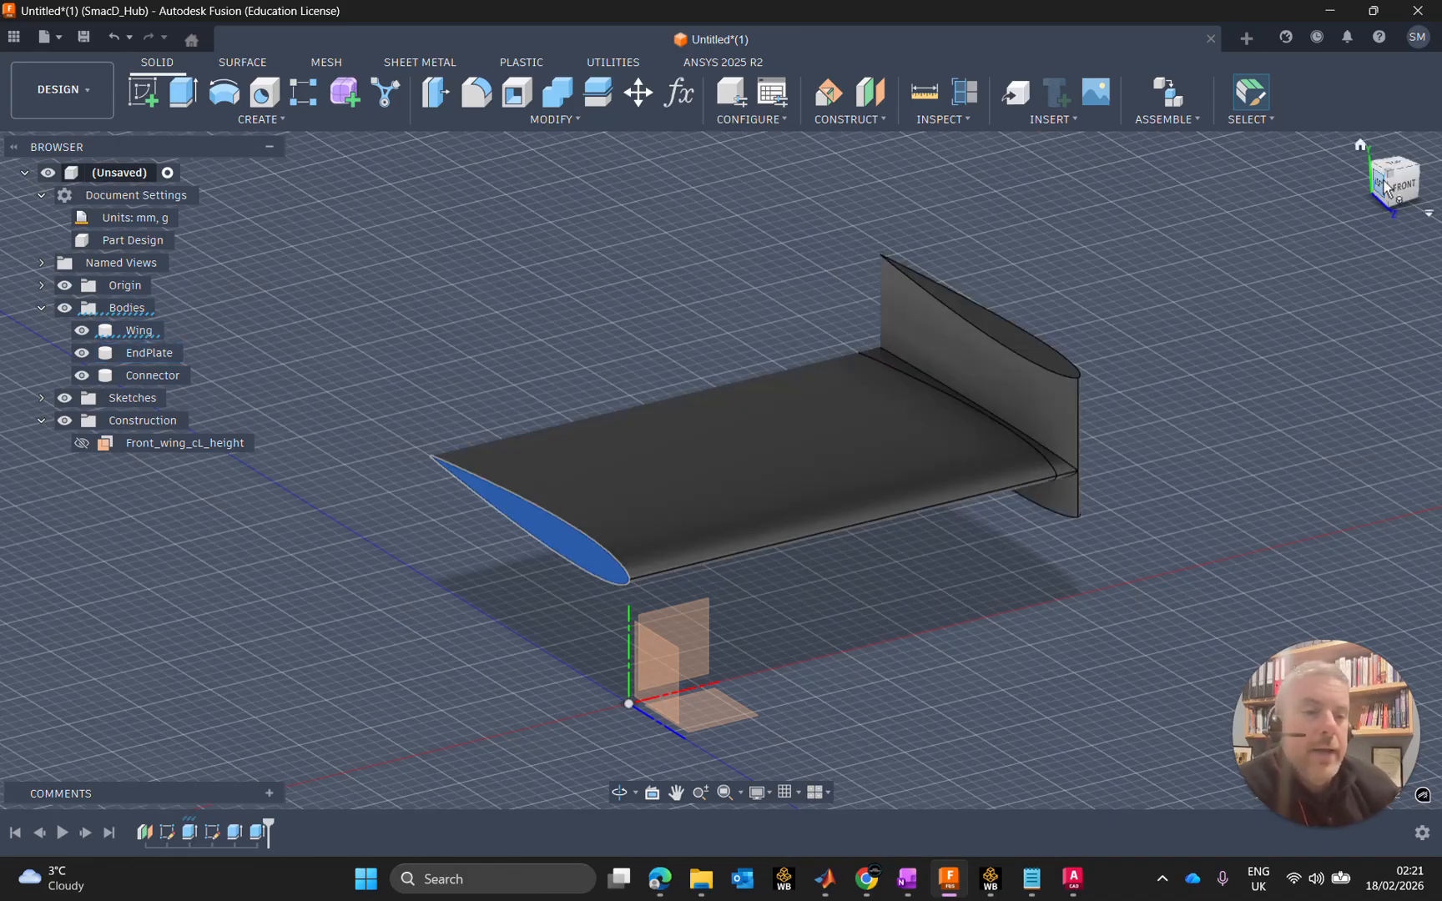
Step: Examine the wing's trailing edge at the inboard end up close from both sides, and the endplate from outside
mouse_move(1401, 186)
mouse_down()
mouse_move(1246, 167)
mouse_move(1020, 170)
mouse_move(1036, 169)
mouse_up()
scroll(654, 542, up, 5)
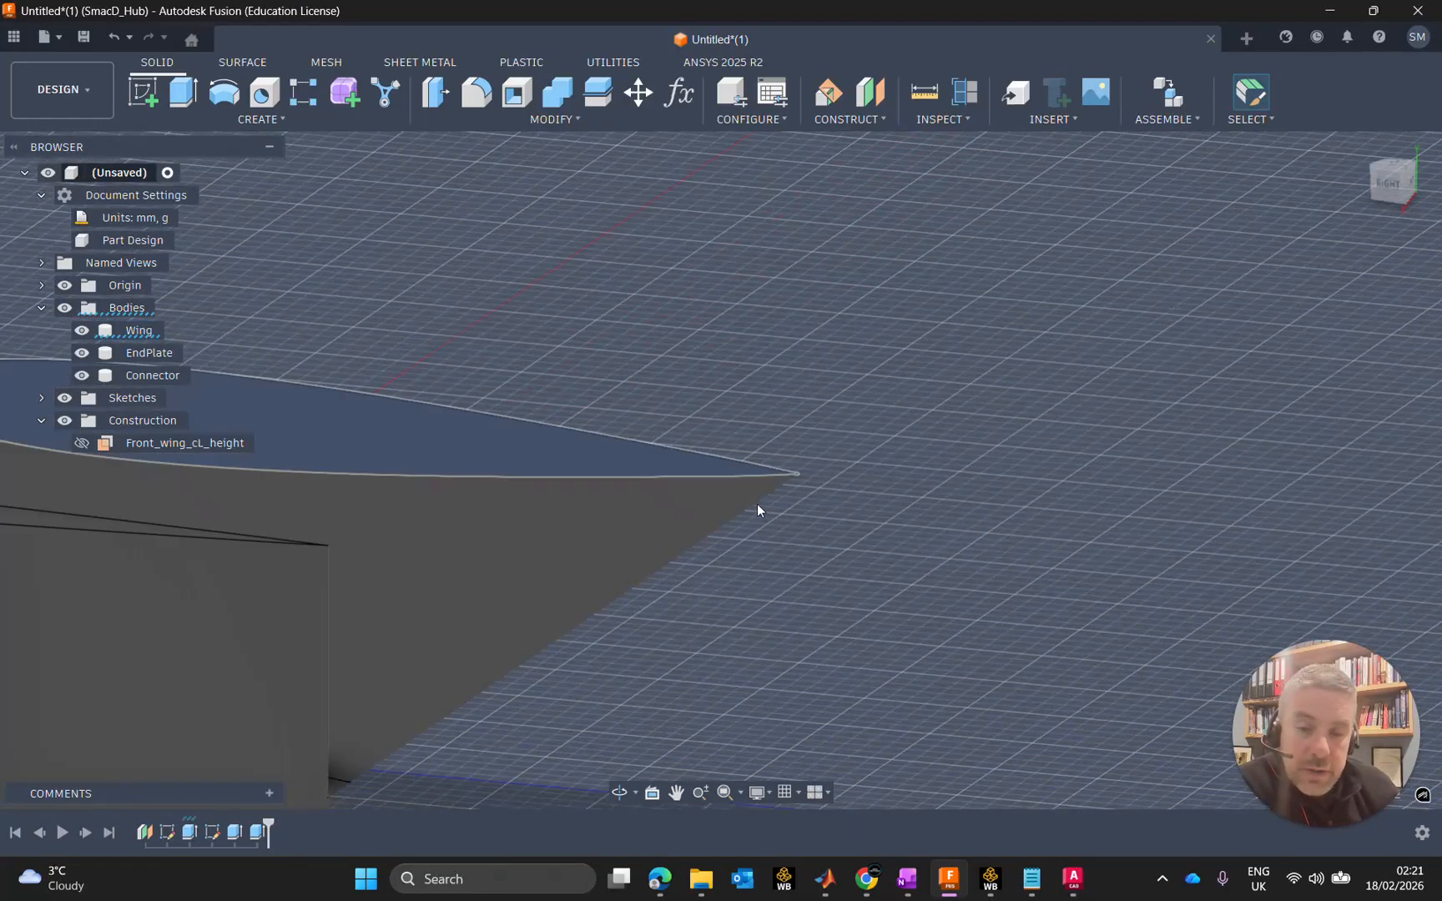
scroll(785, 483, up, 2)
scroll(818, 470, up, 3)
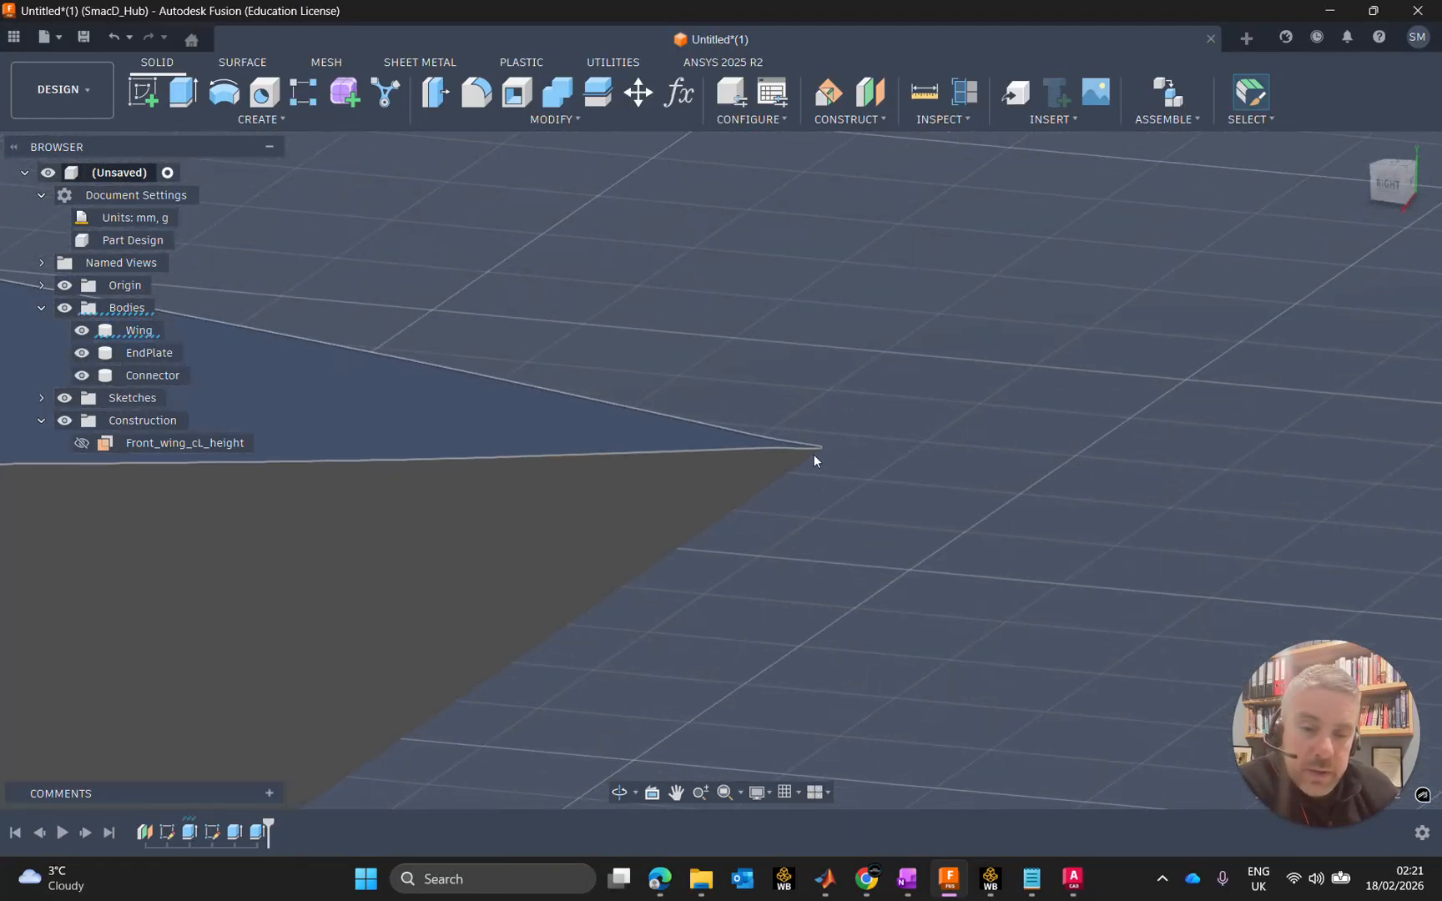
scroll(805, 463, down, 4)
scroll(803, 478, down, 8)
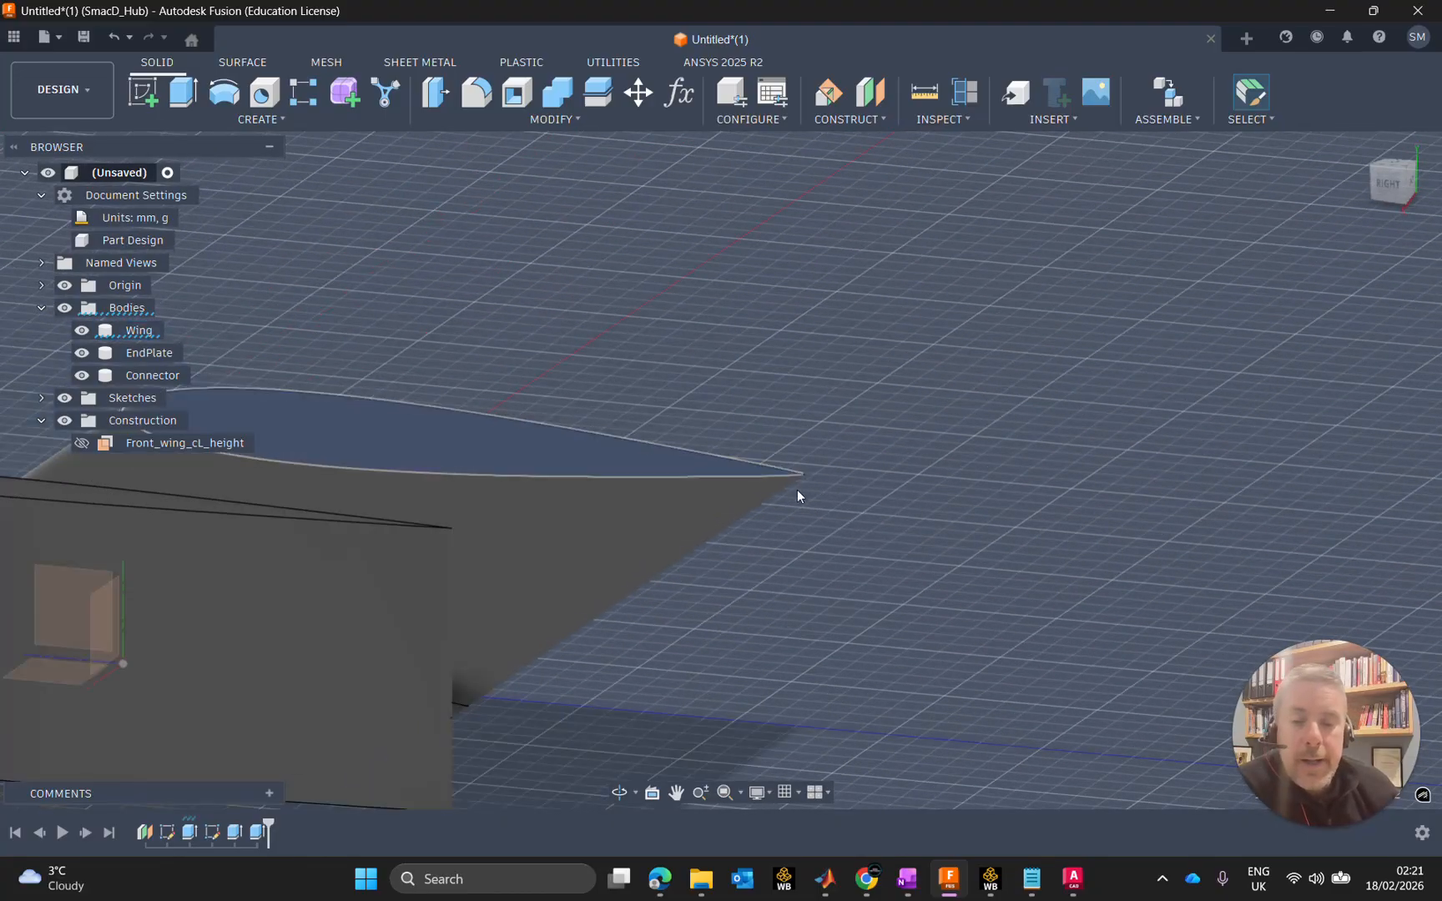
shift+middle_drag(626, 462, 152, 190)
middle_drag(892, 472, 882, 405)
shift+middle_drag(616, 380, 868, 370)
scroll(869, 370, up, 10)
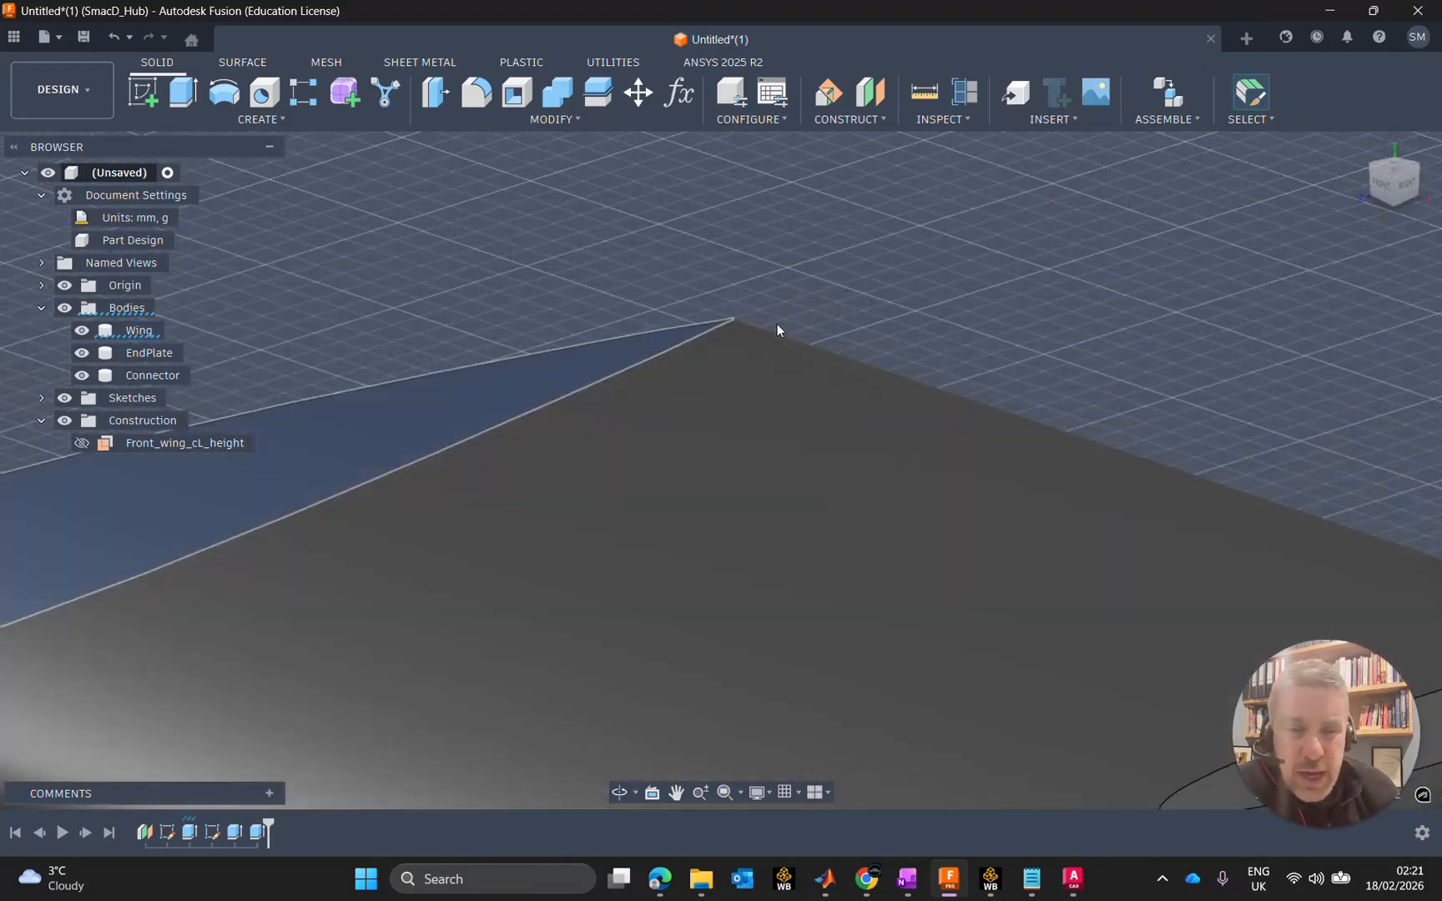
scroll(732, 318, up, 3)
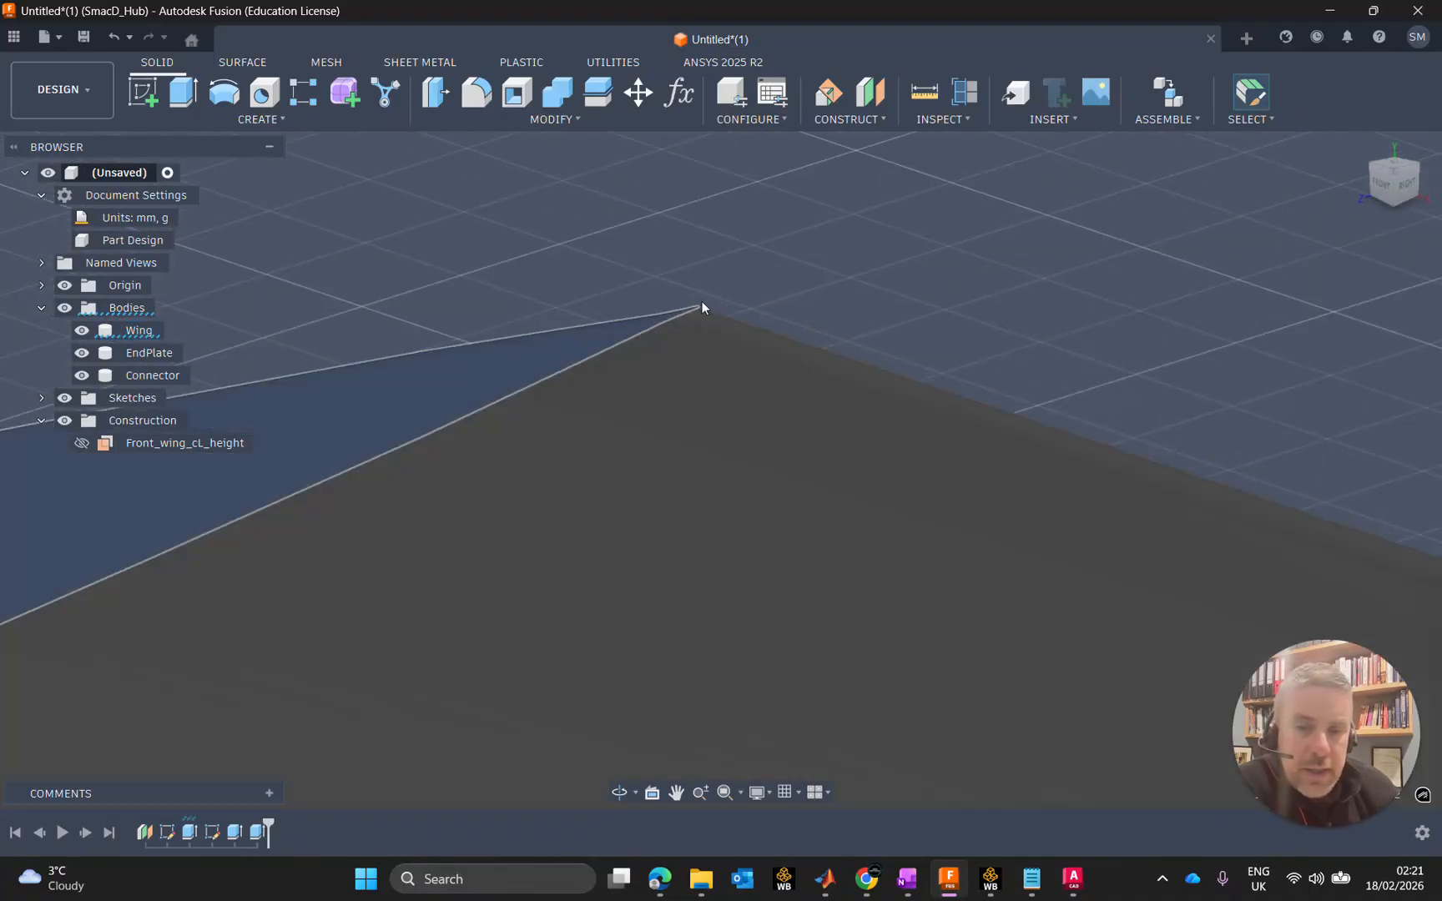
scroll(687, 308, up, 5)
scroll(731, 338, down, 4)
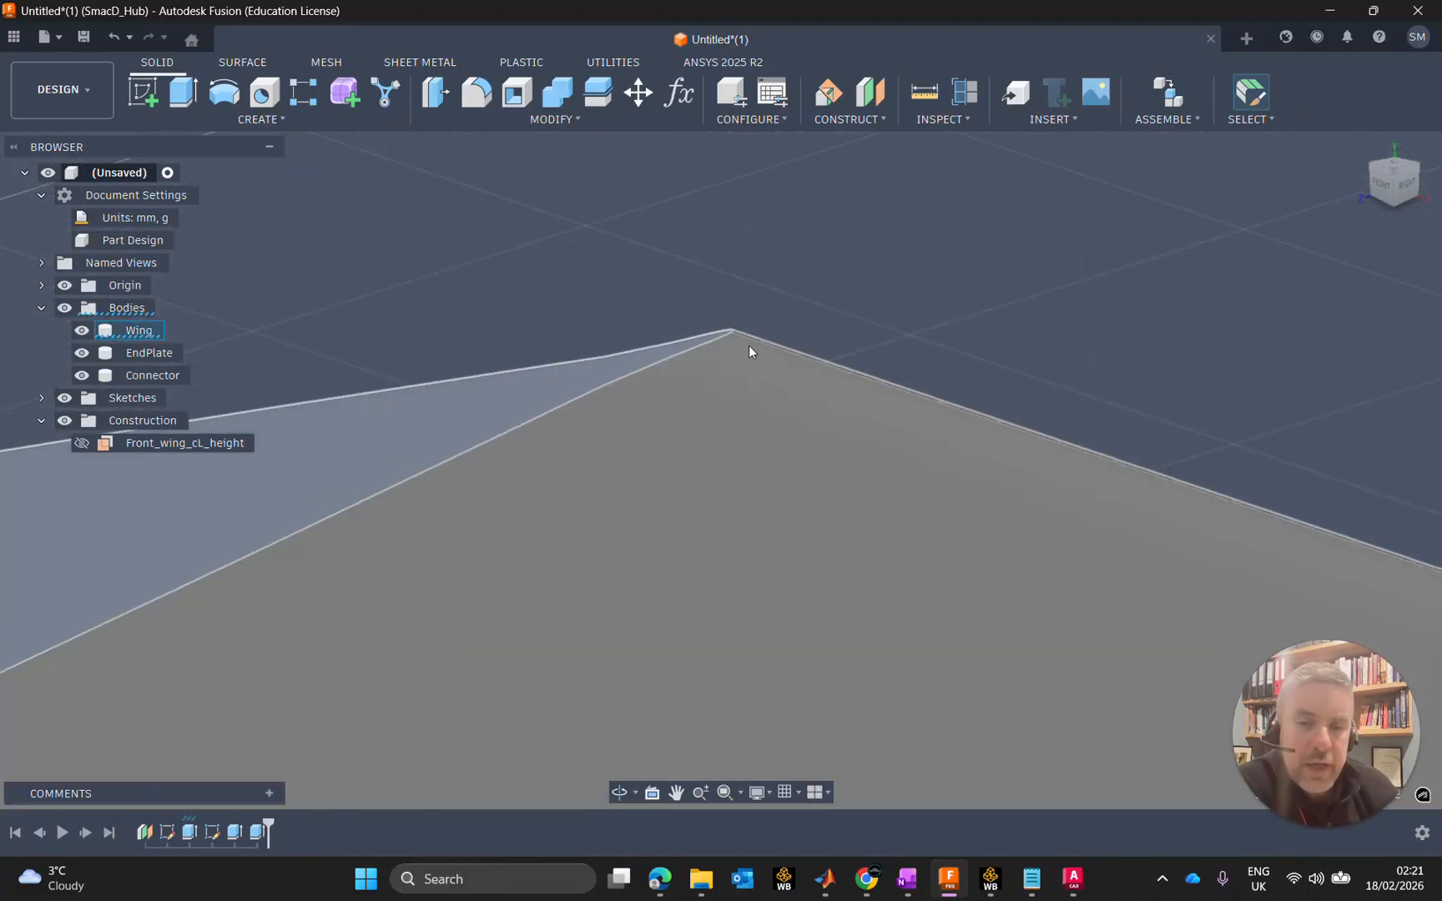
scroll(859, 391, down, 10)
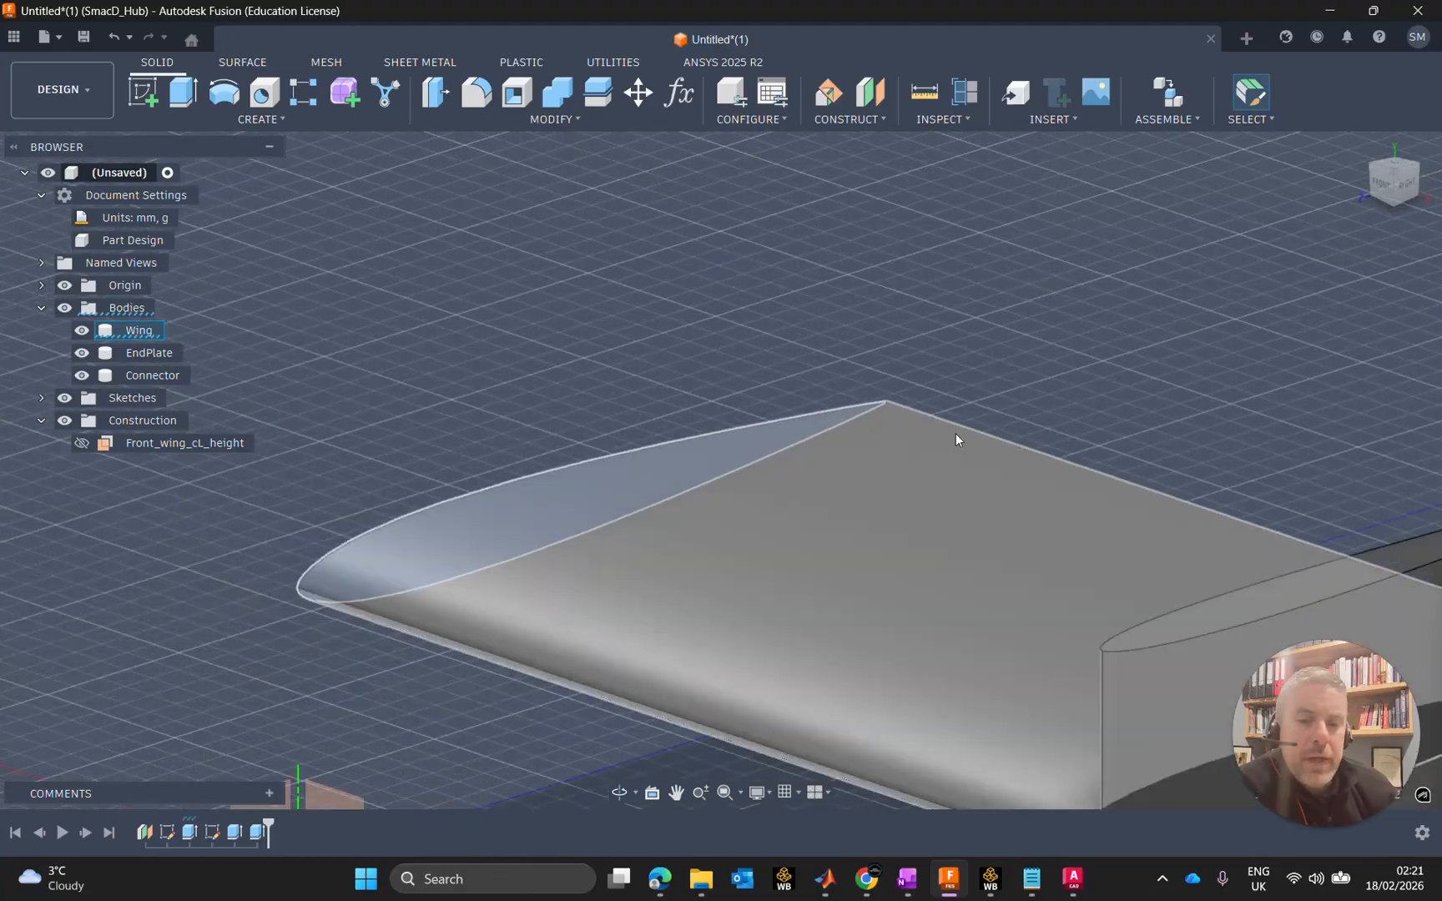
middle_drag(1199, 498, 859, 392)
scroll(814, 404, up, 2)
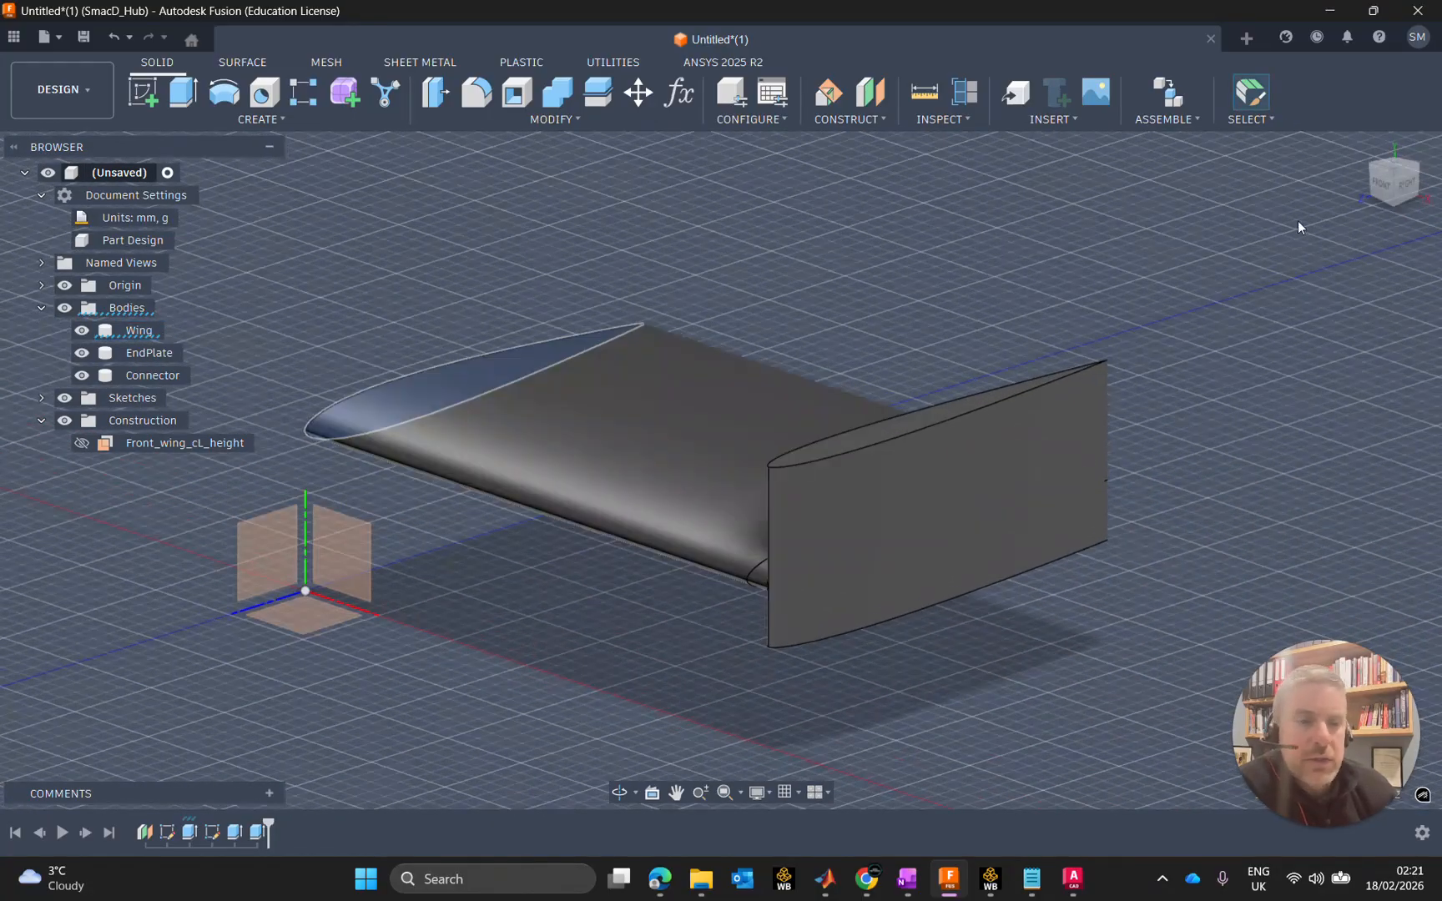
drag(1390, 185, 1404, 205)
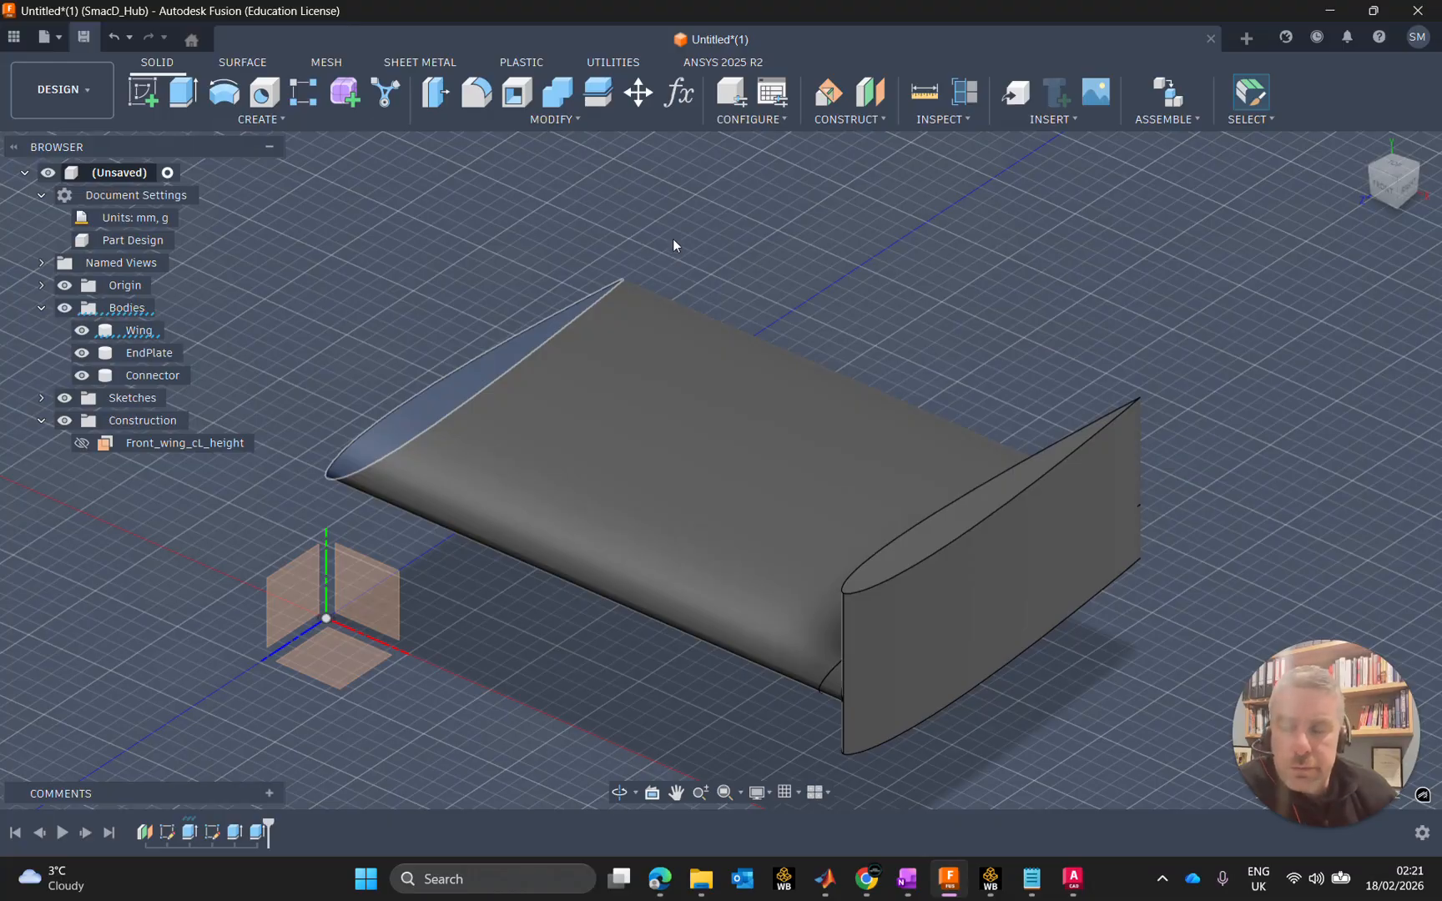
Step: Save the design as Untitled in the VIDEOS project
key(ctrl+s)
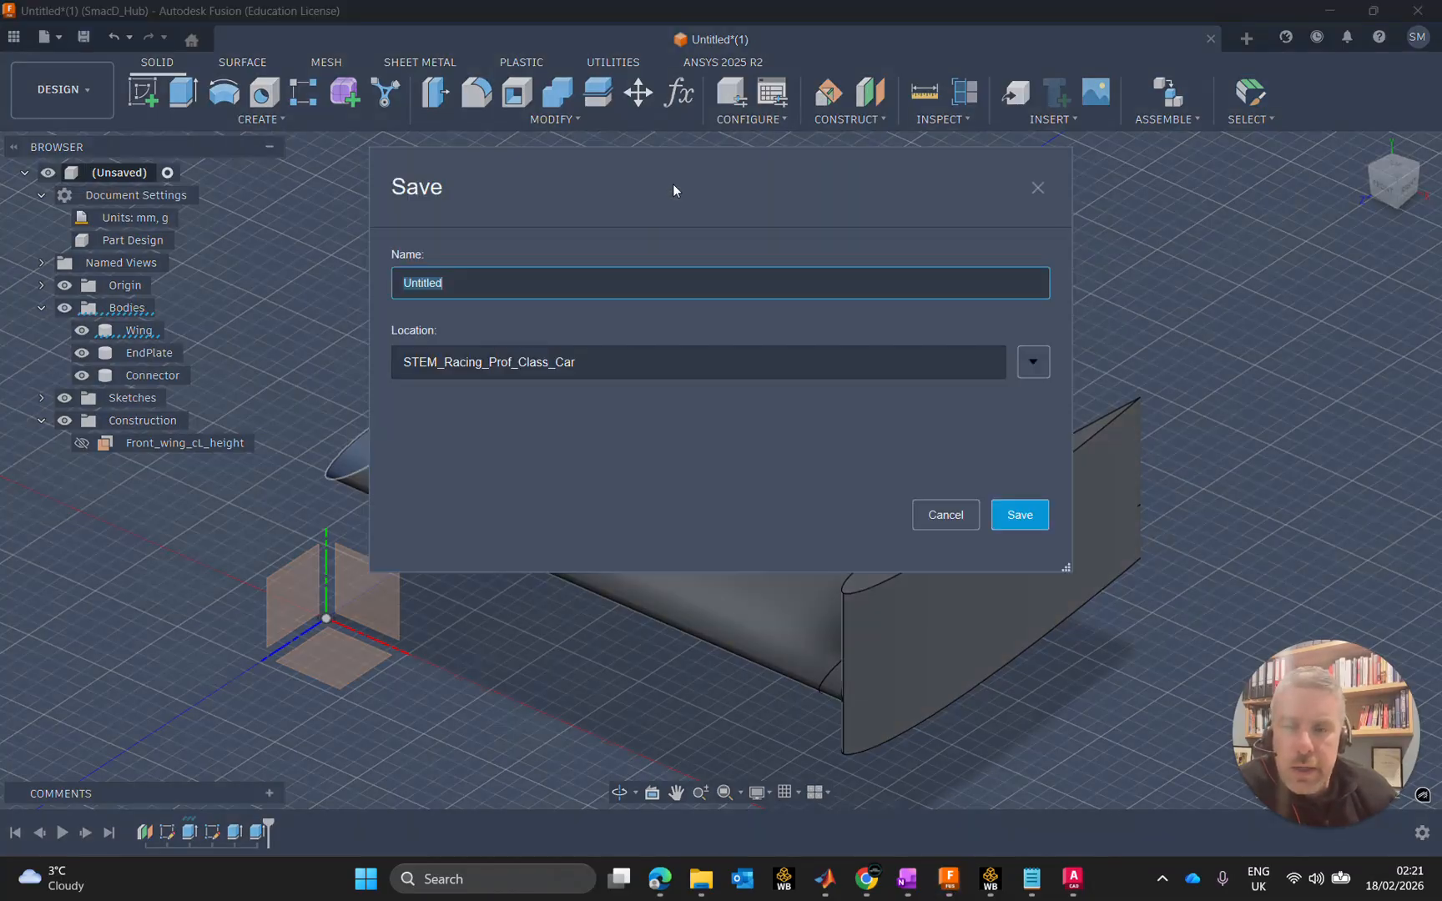
click(1033, 362)
click(434, 670)
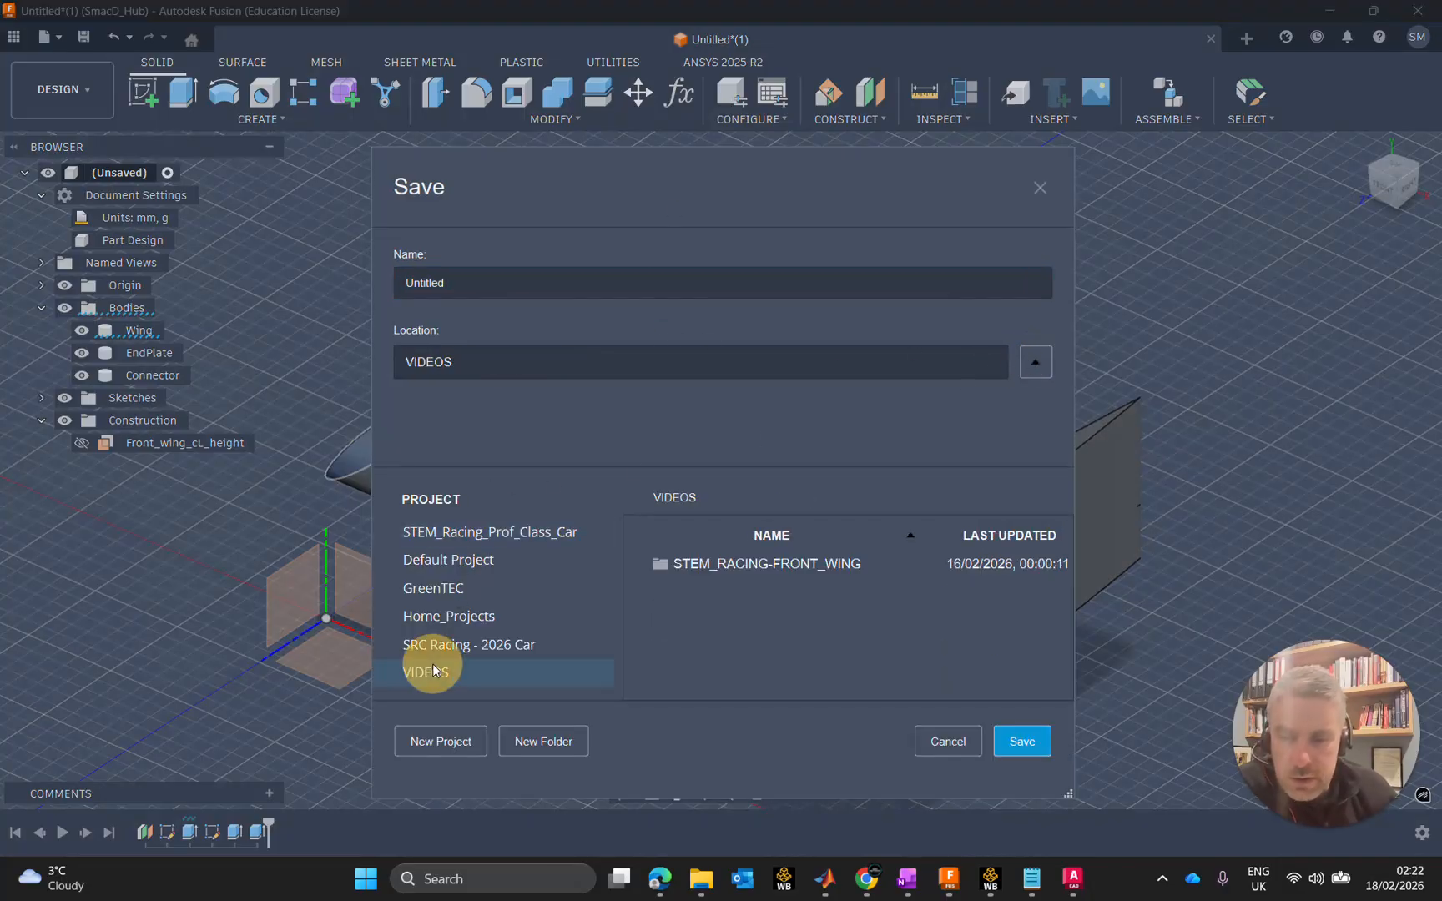
click(764, 567)
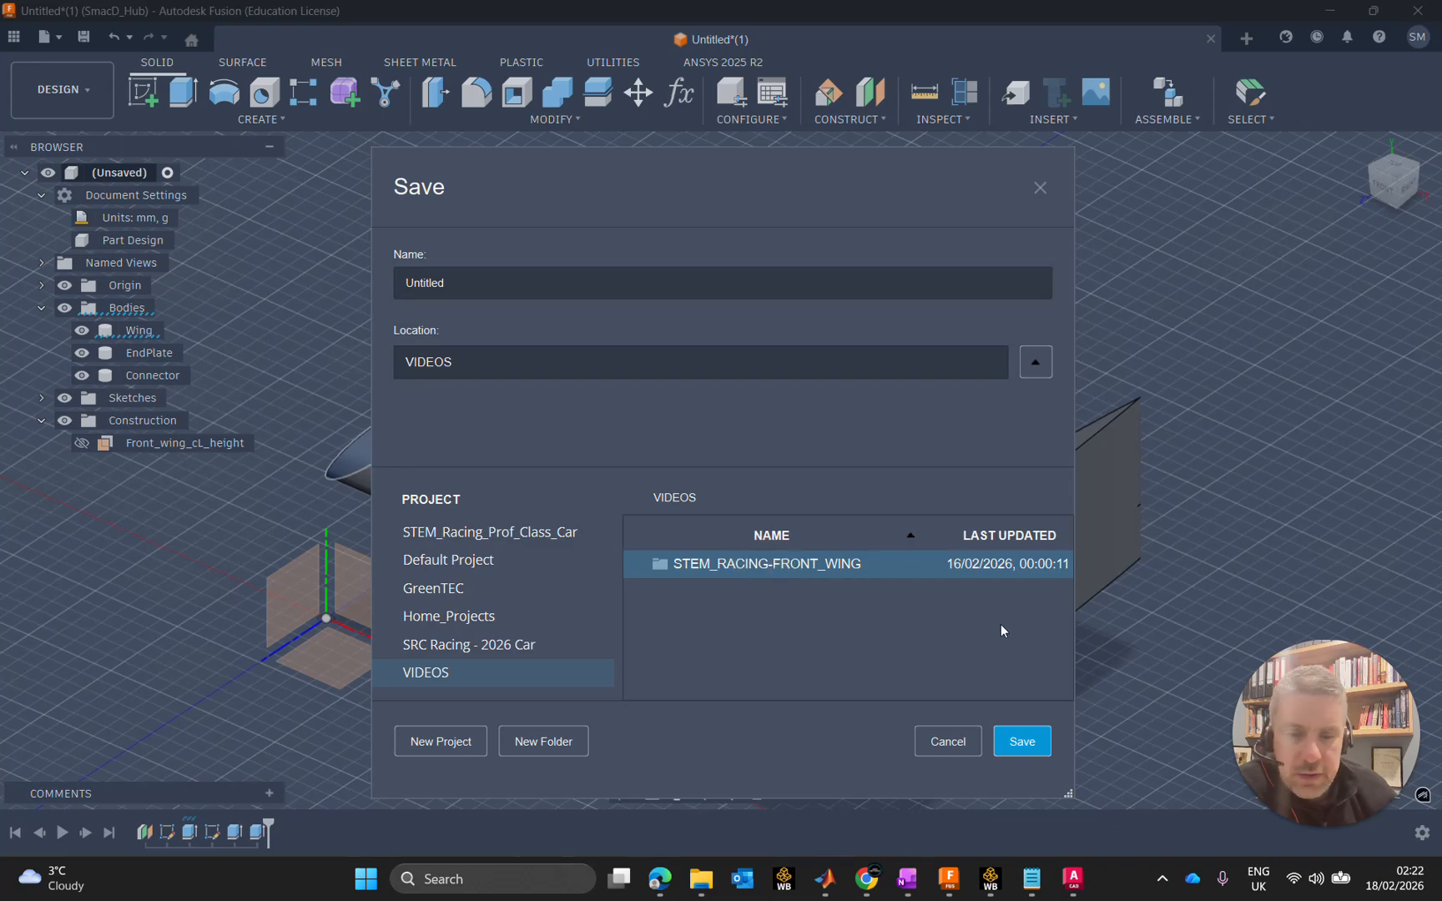
click(1022, 742)
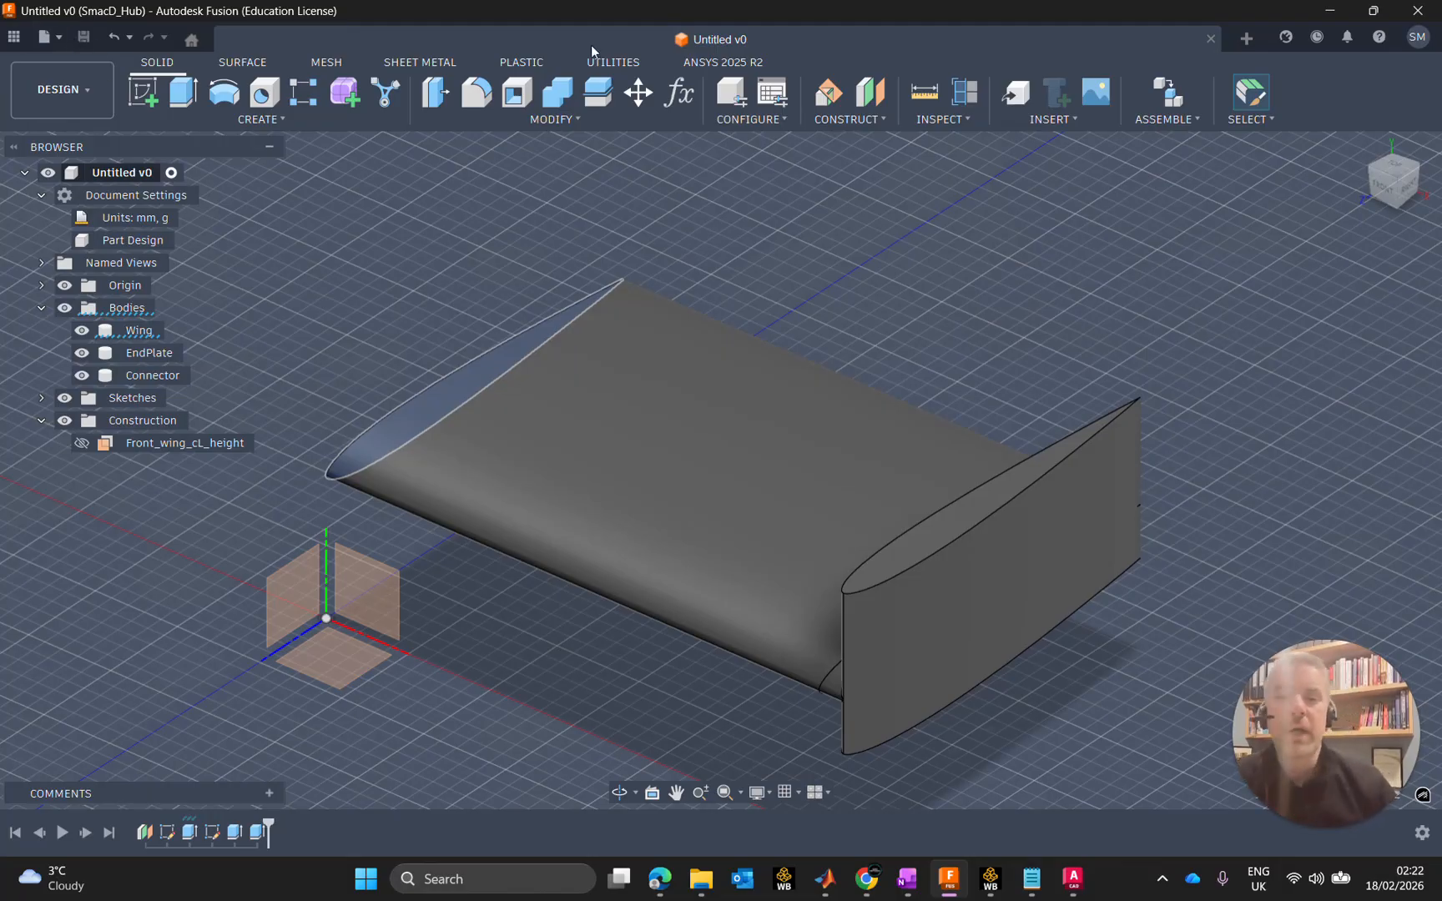
Step: Start exporting the design and set the file type to IGES Files (*.igs *.iges)
click(711, 63)
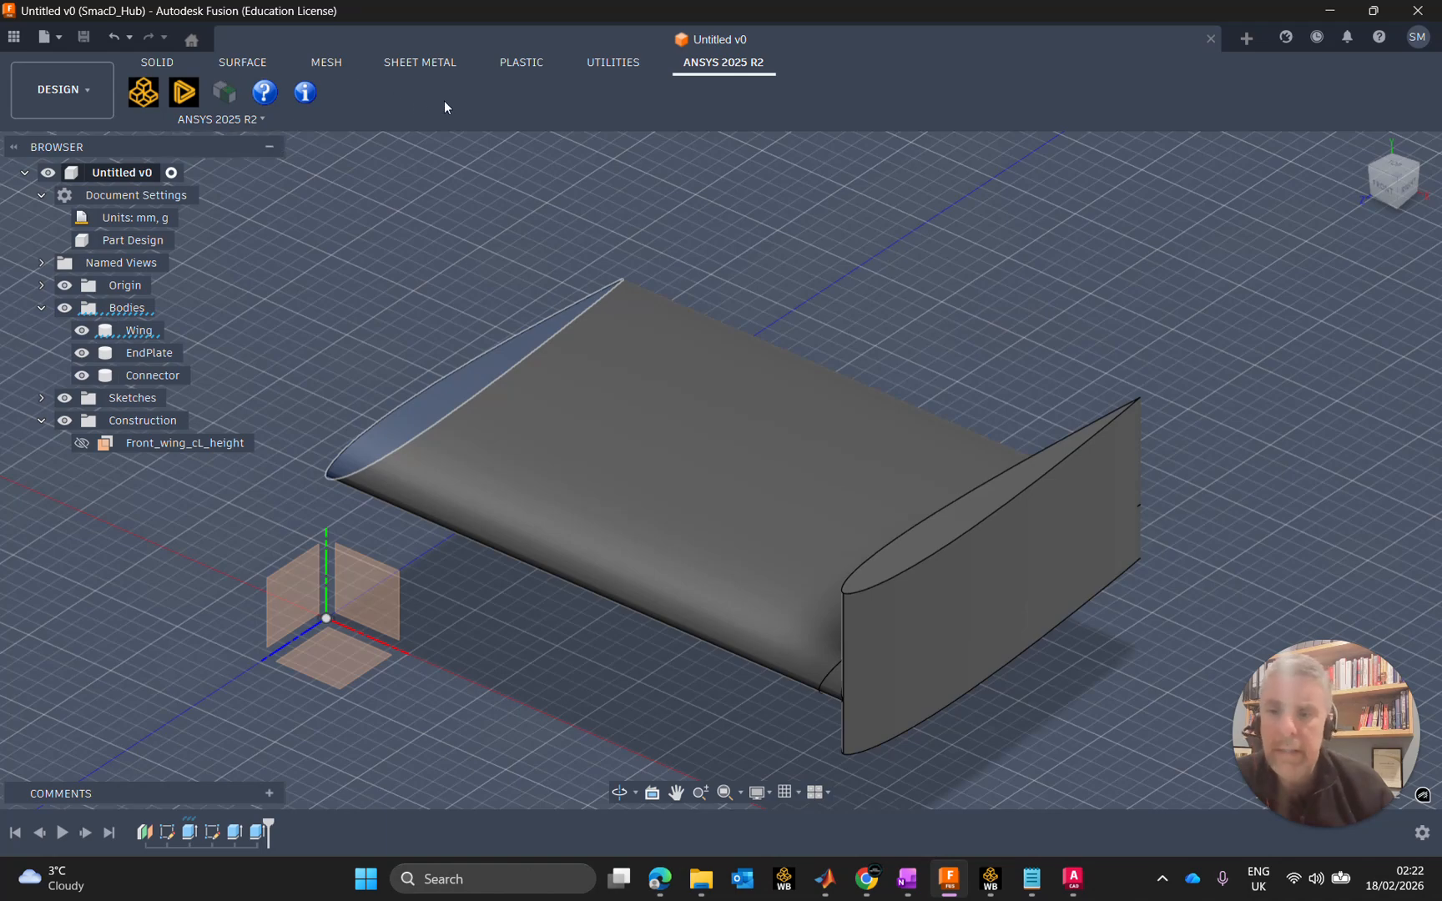
click(58, 37)
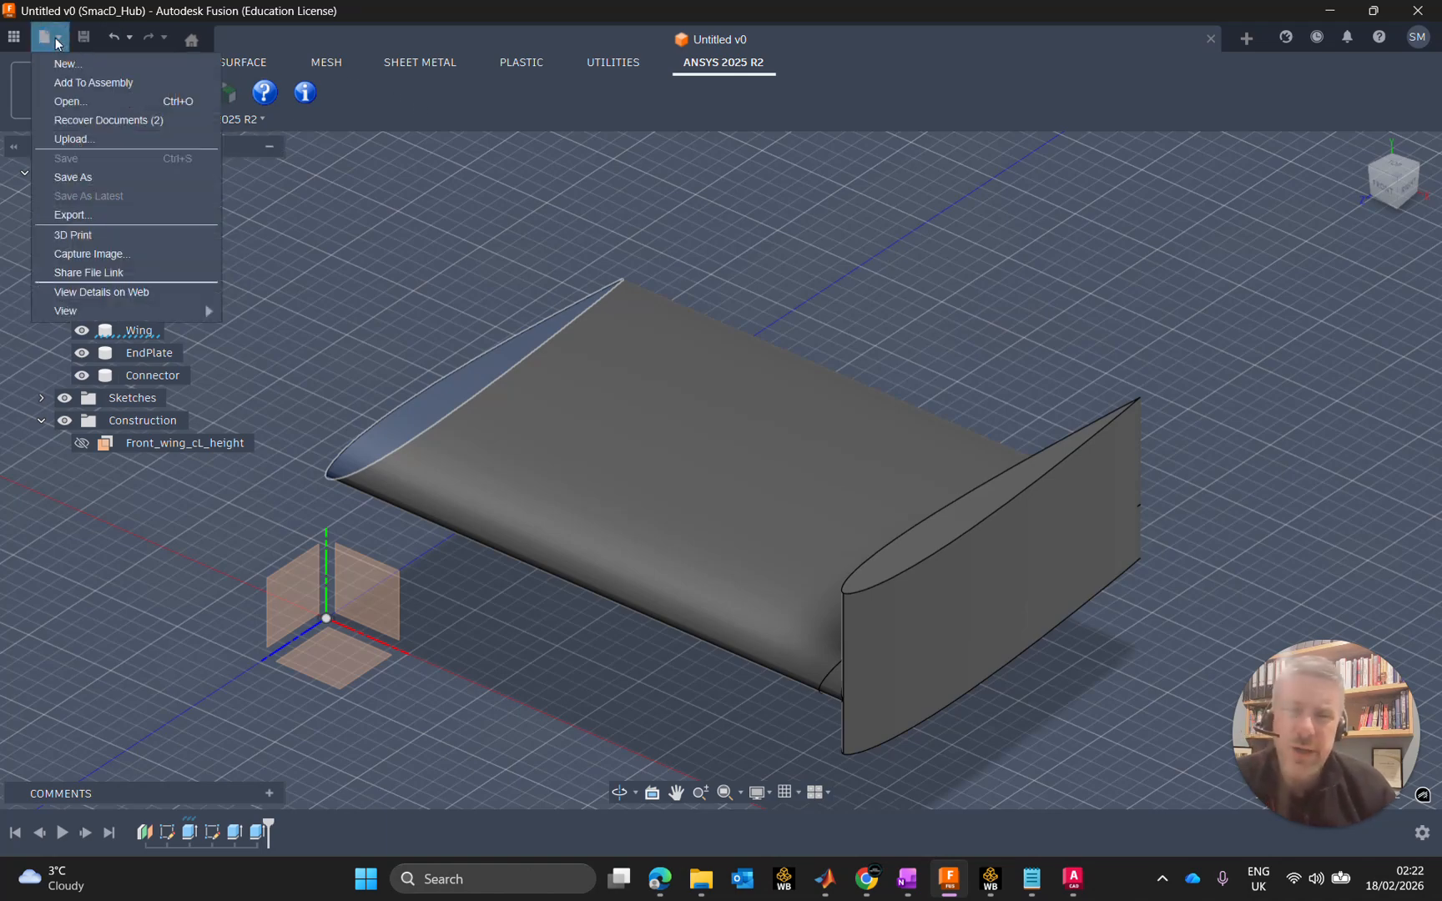
click(117, 213)
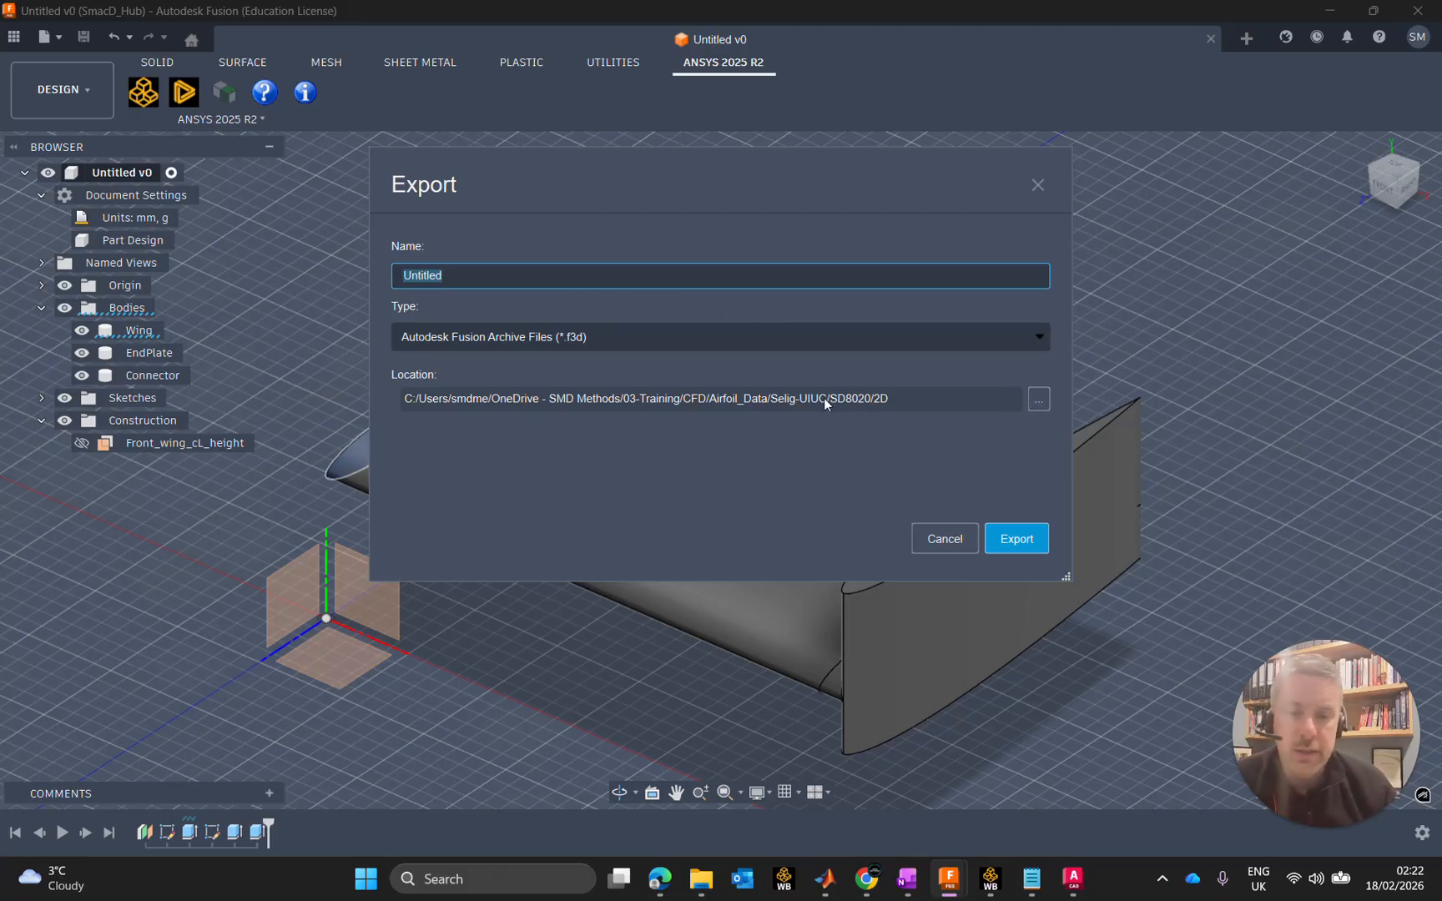
click(606, 332)
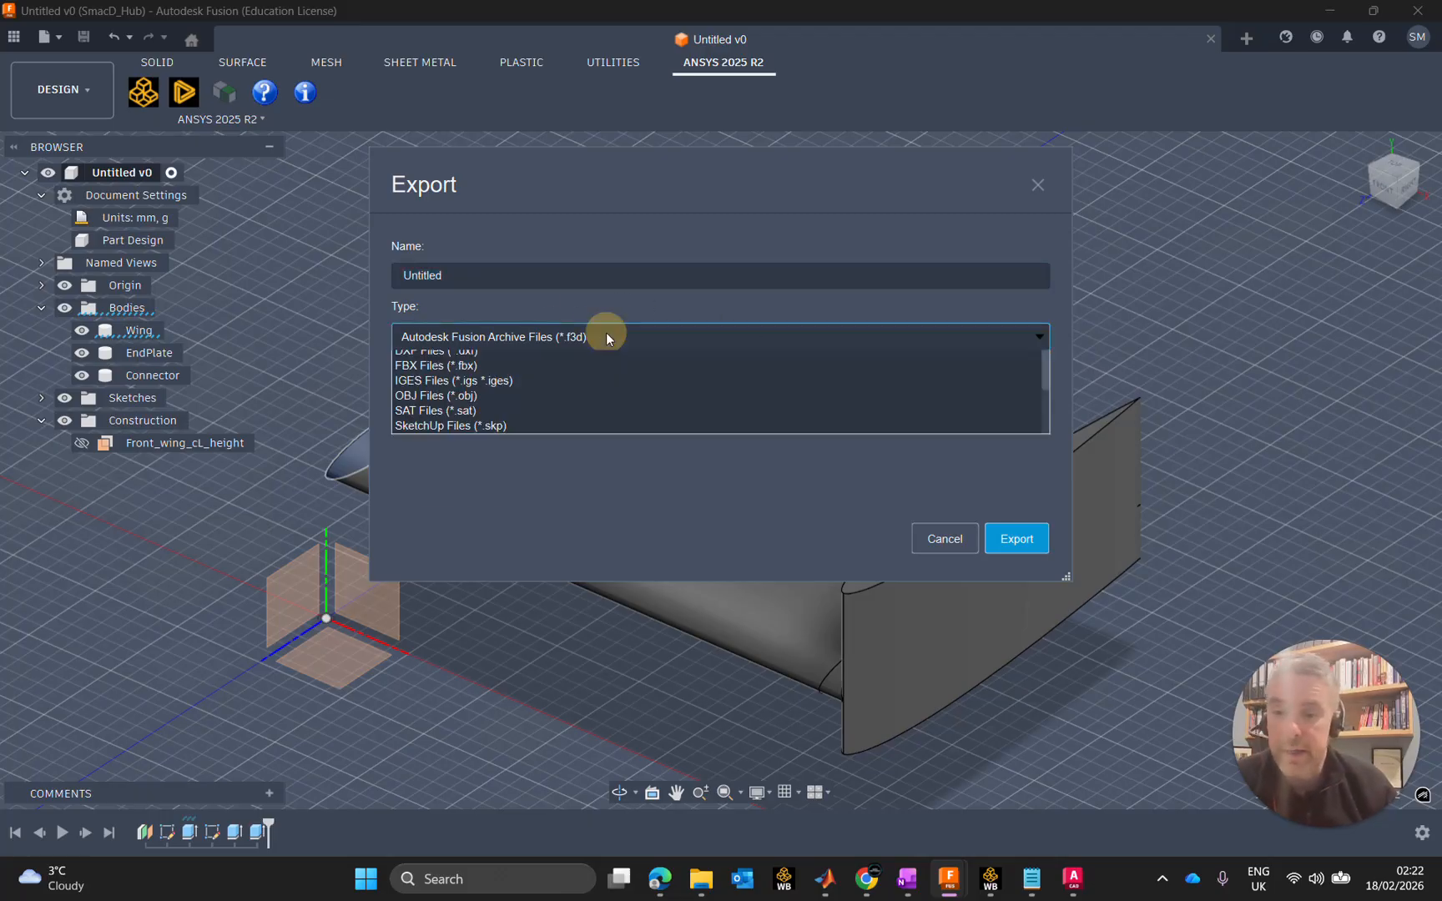
click(485, 447)
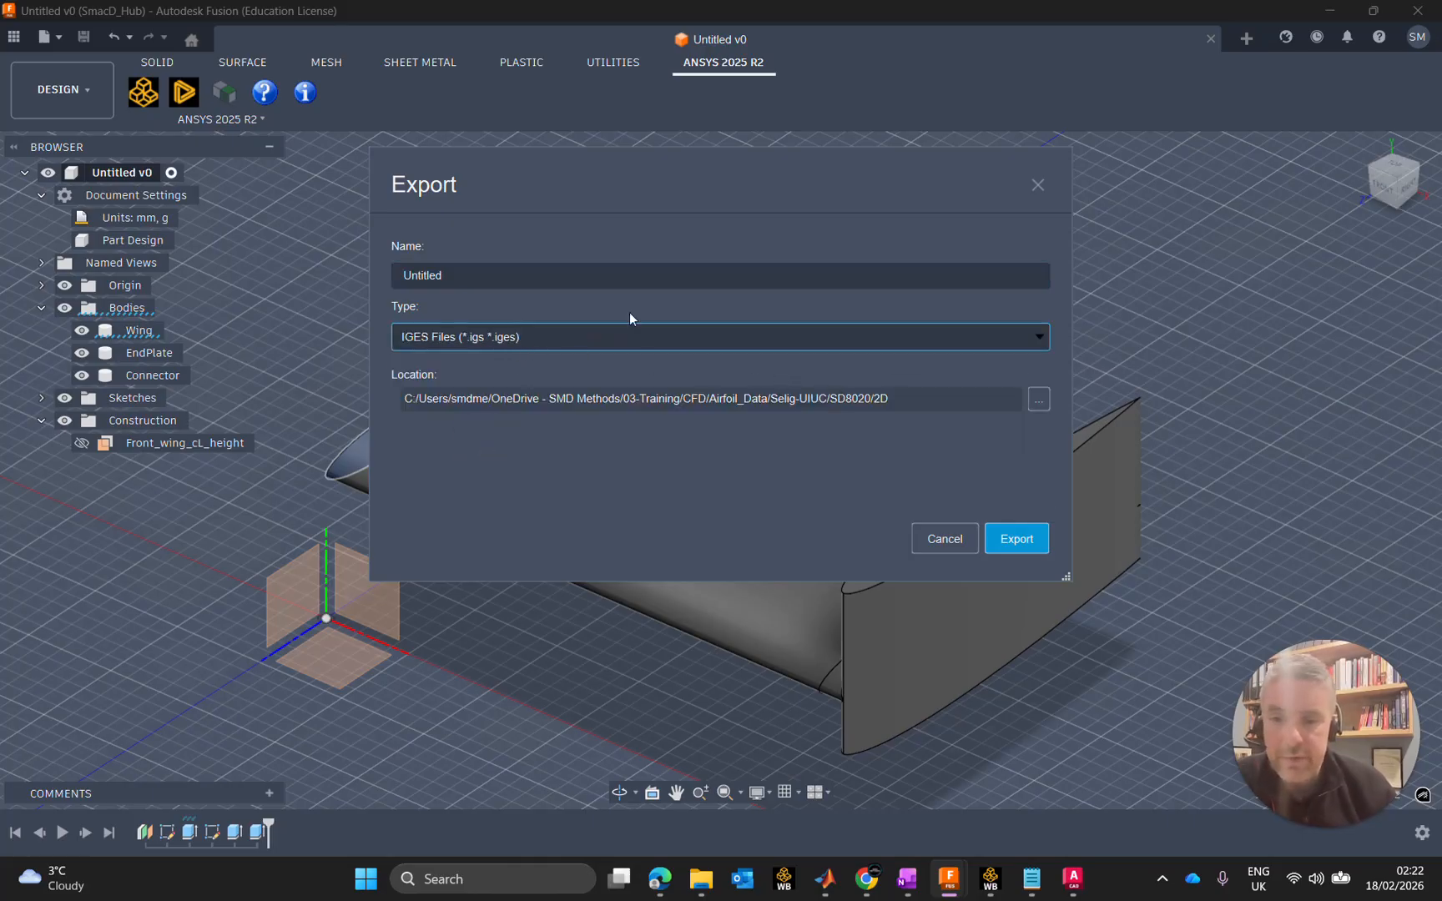
Step: Name the IGES export SD8020-22.28Chord-3D
click(520, 275)
drag(520, 276, 331, 274)
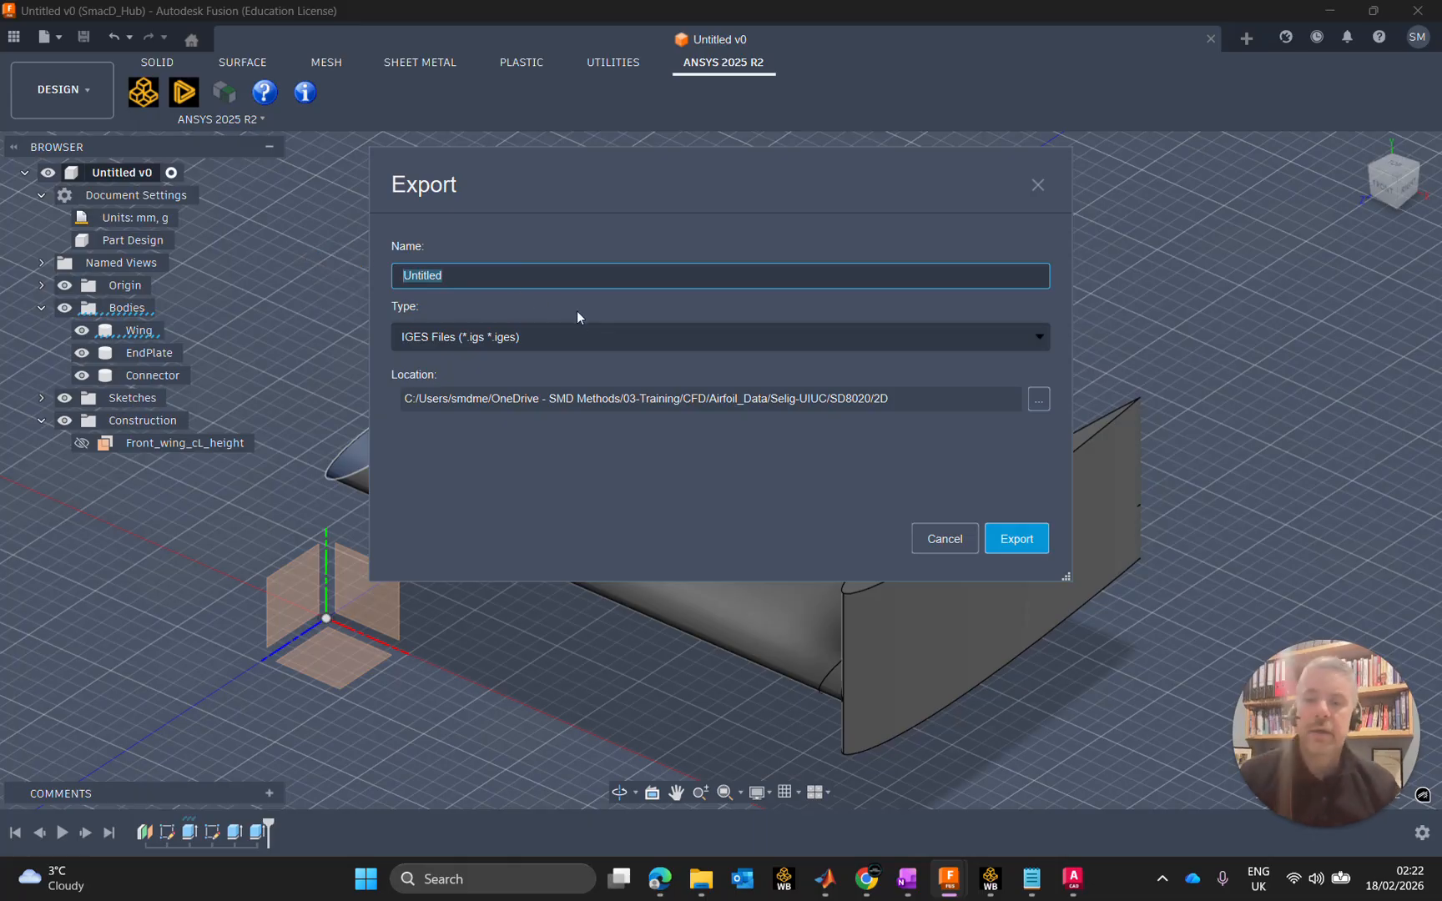
text(sd)
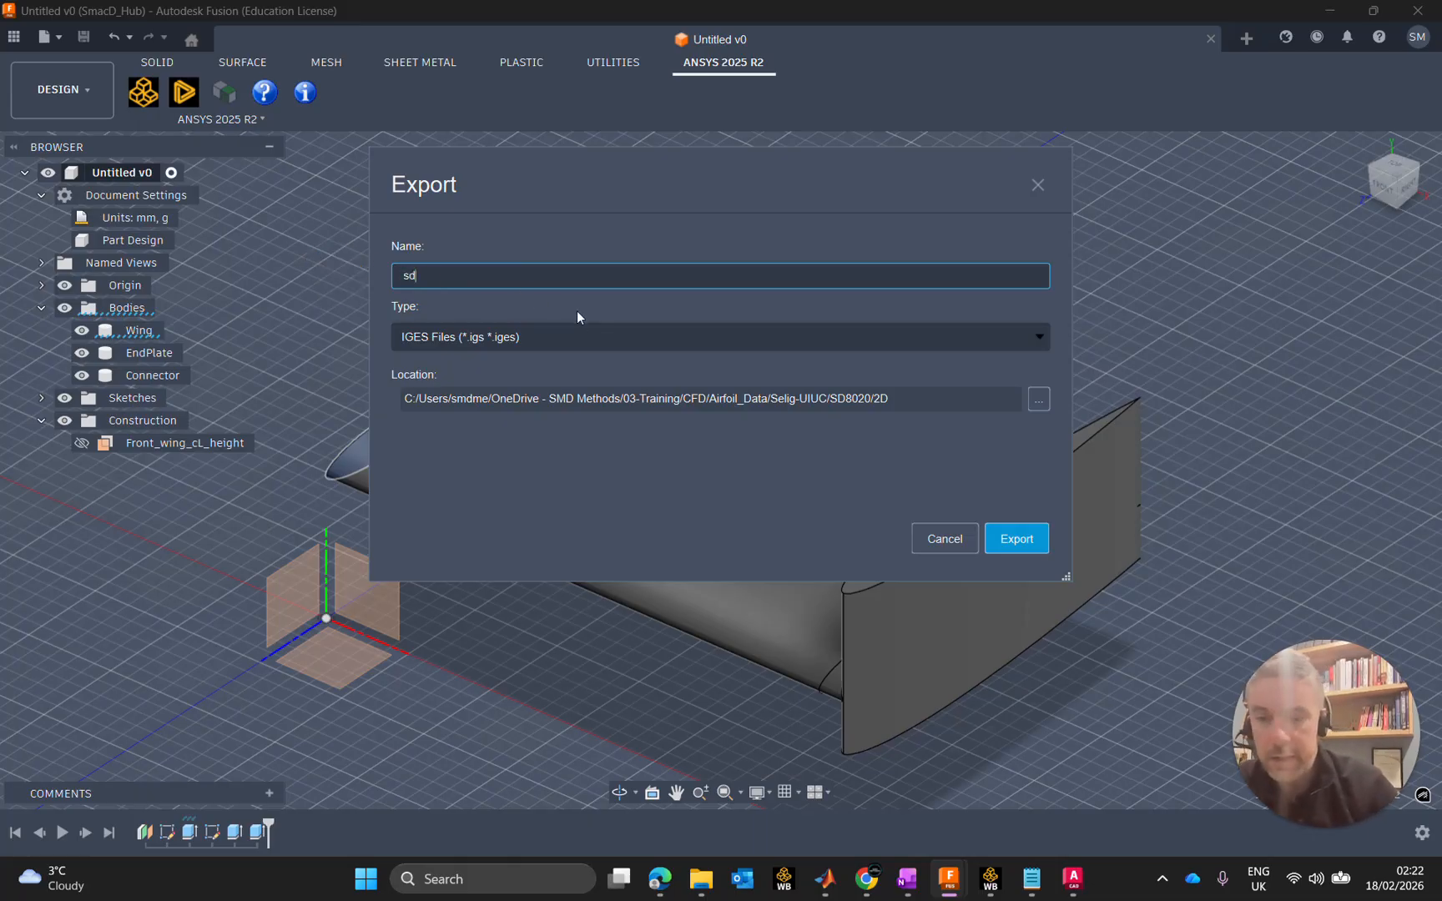
key(BackSpace)
key(BackSpace)
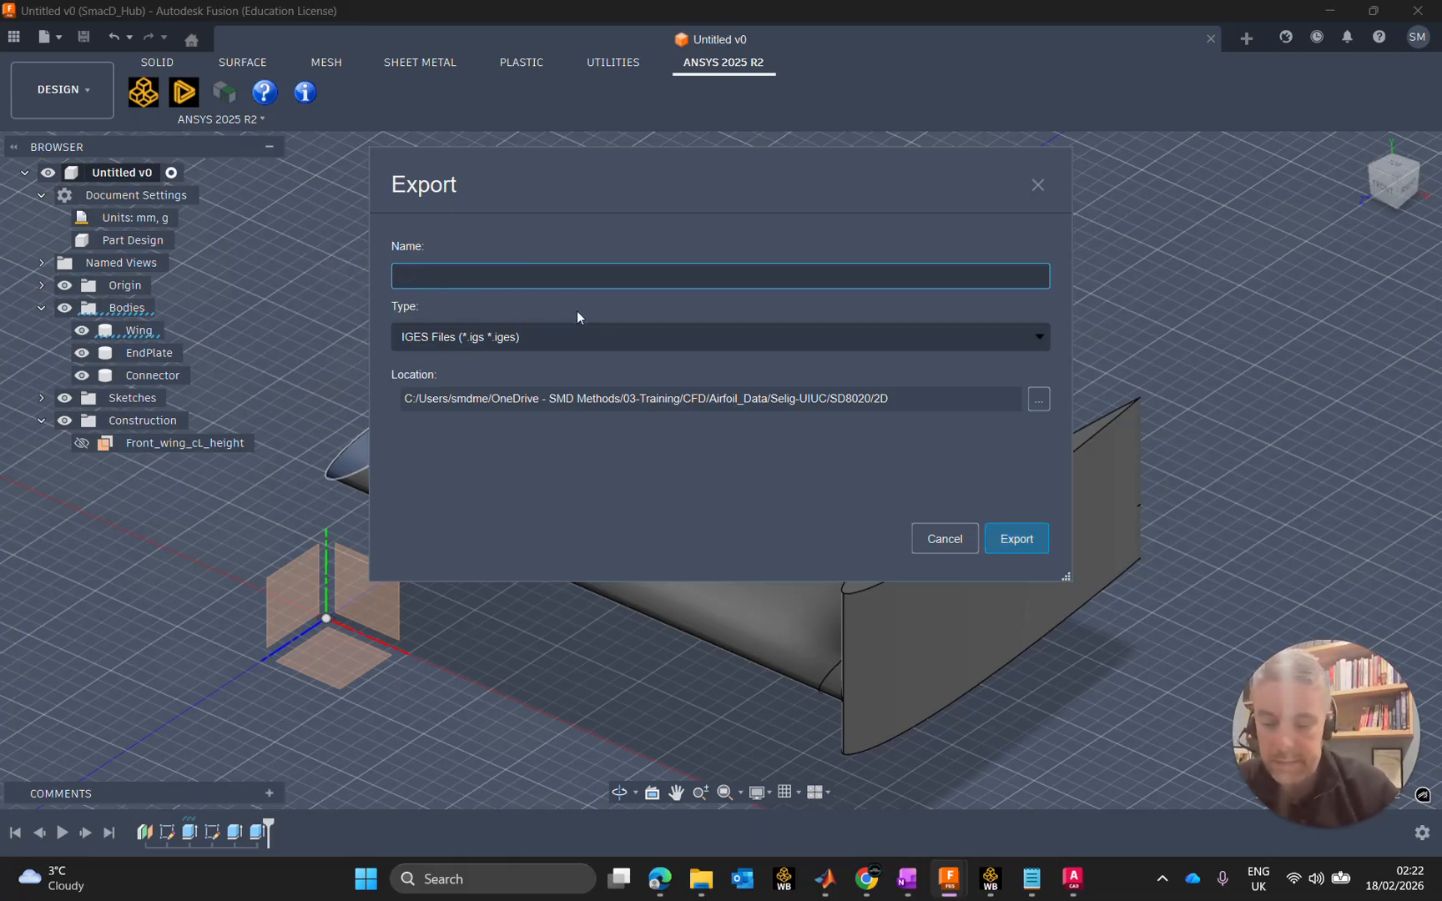
text(SD8020)
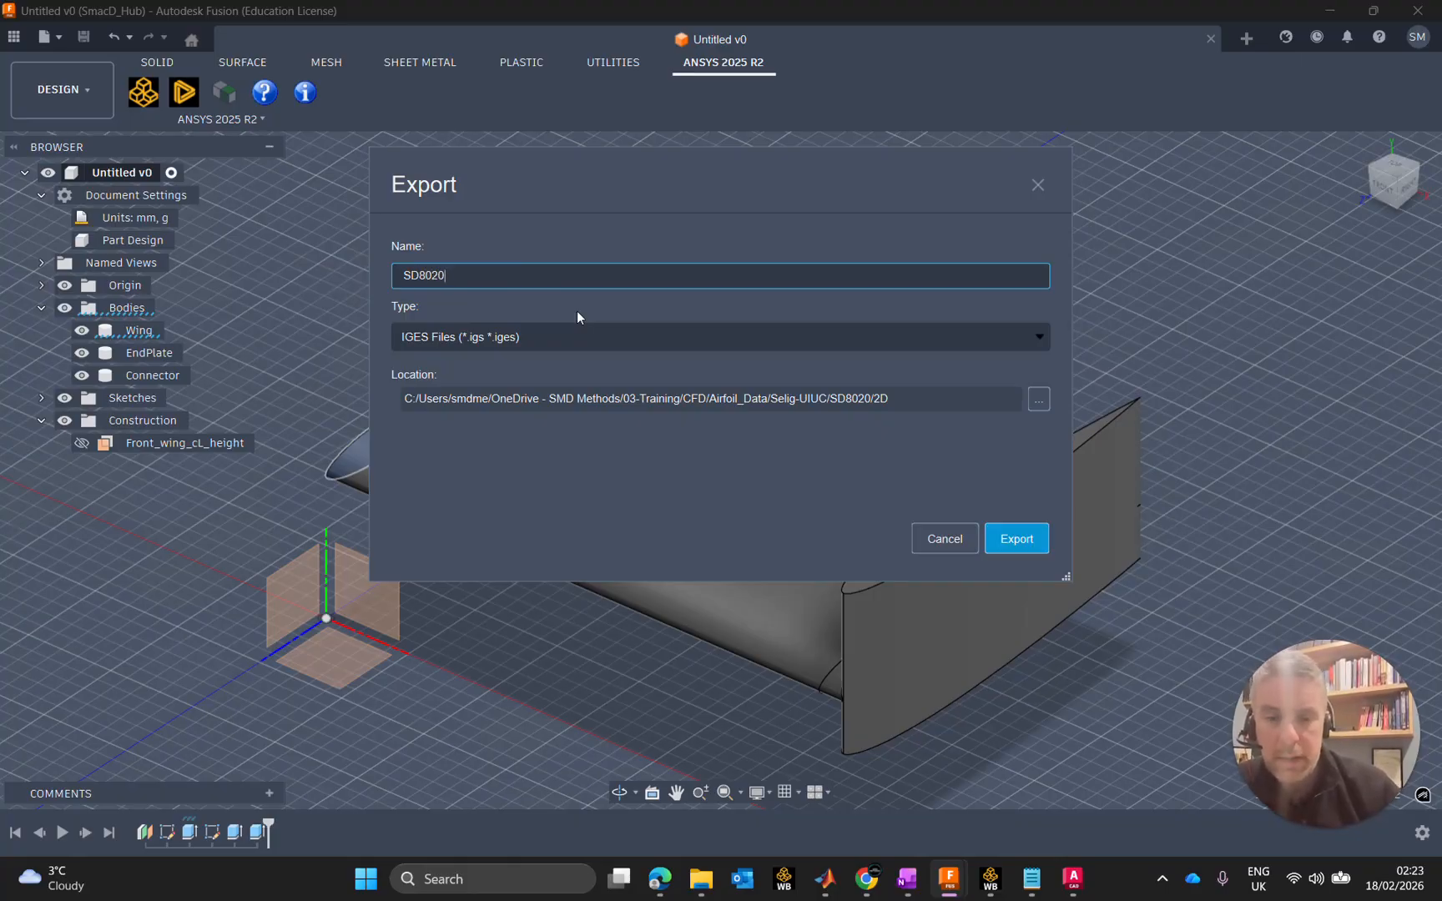
text(-)
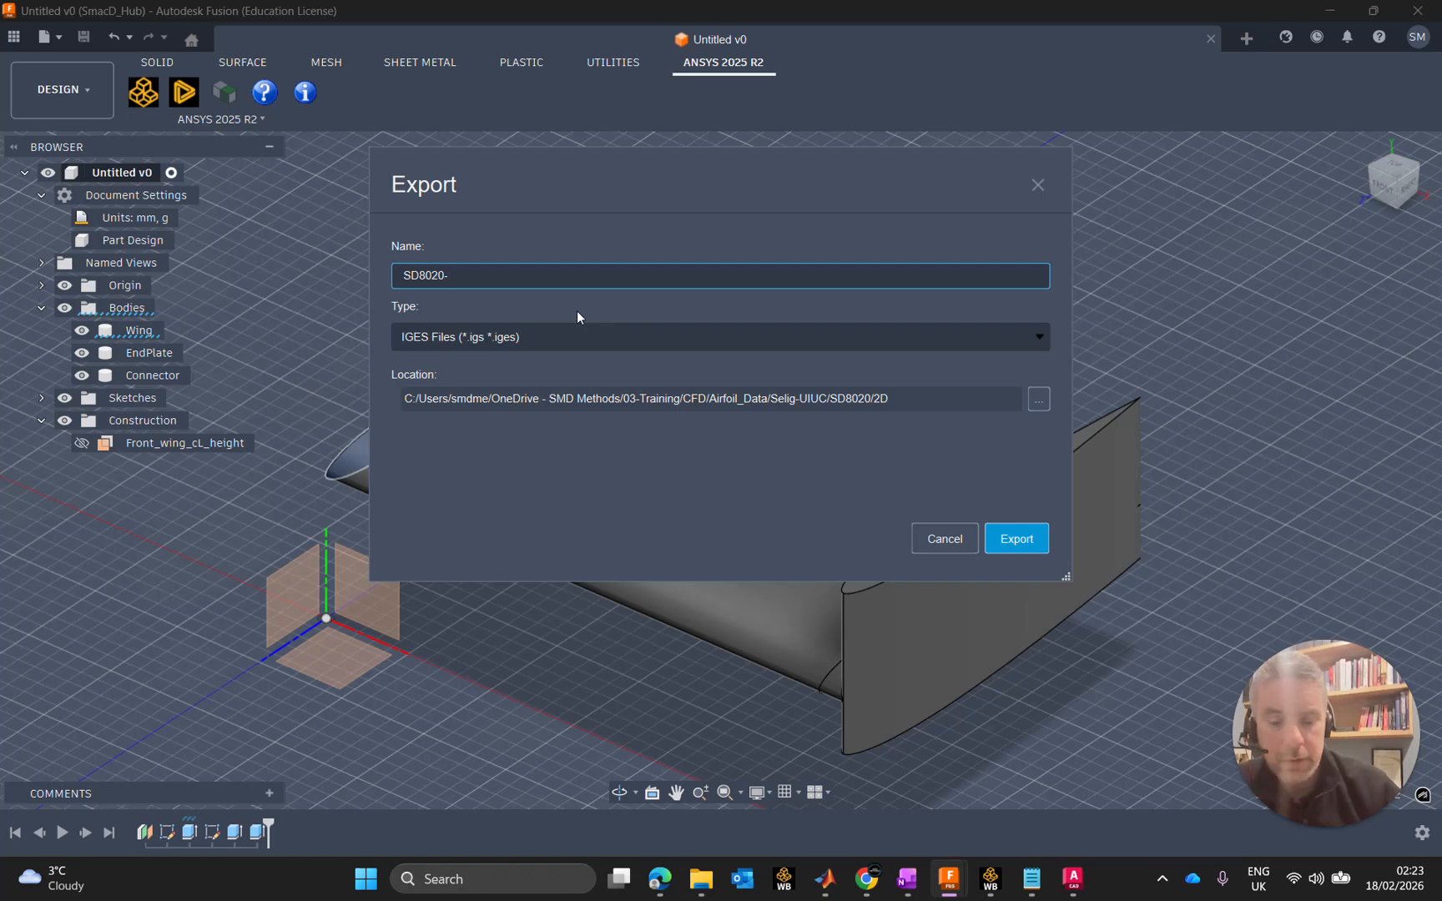
text(22.28)
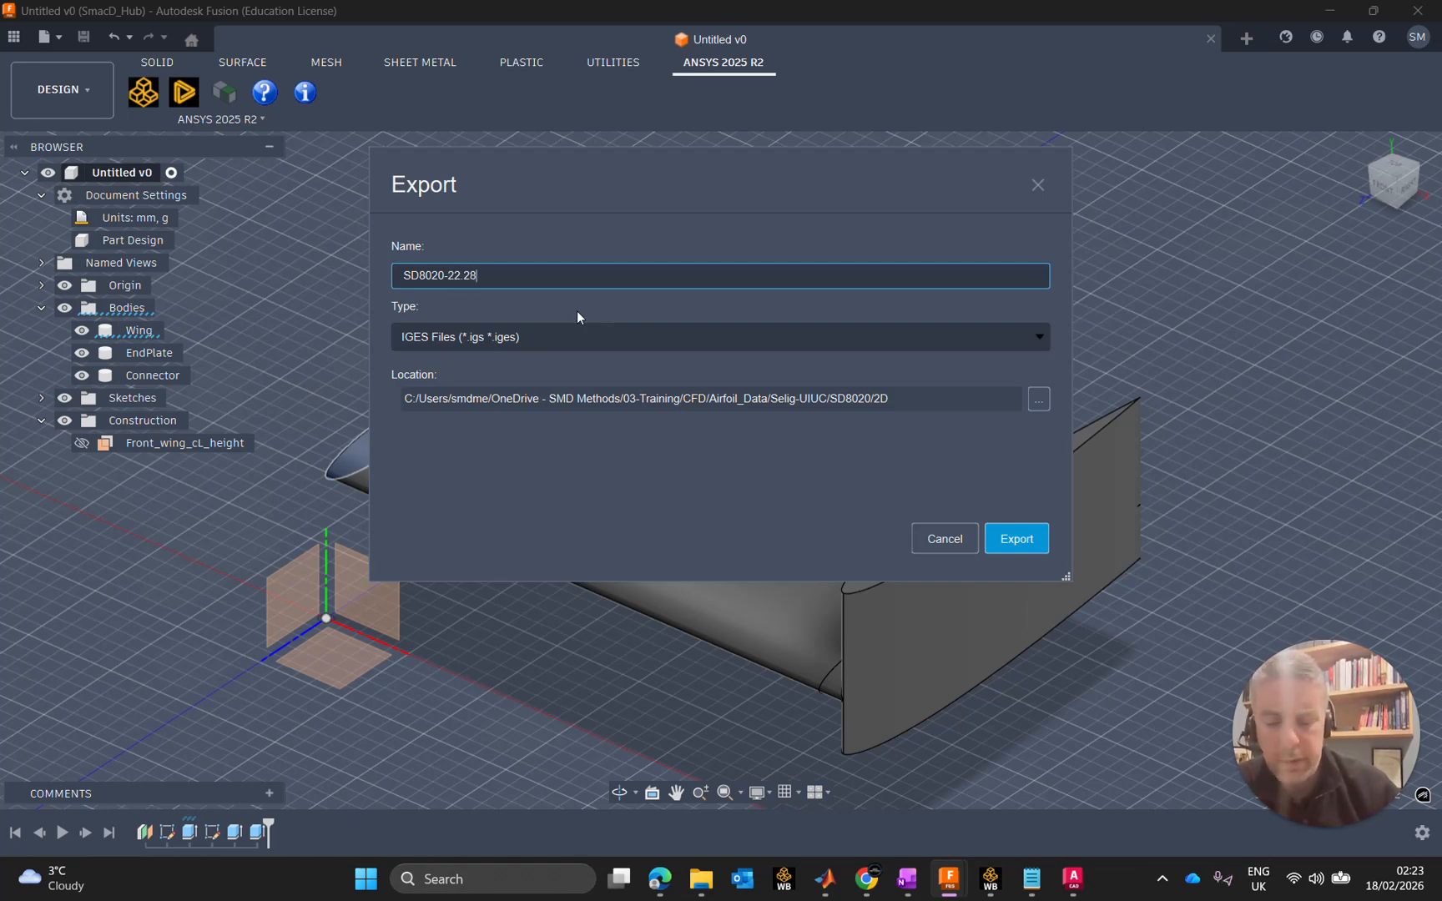
text(Cho)
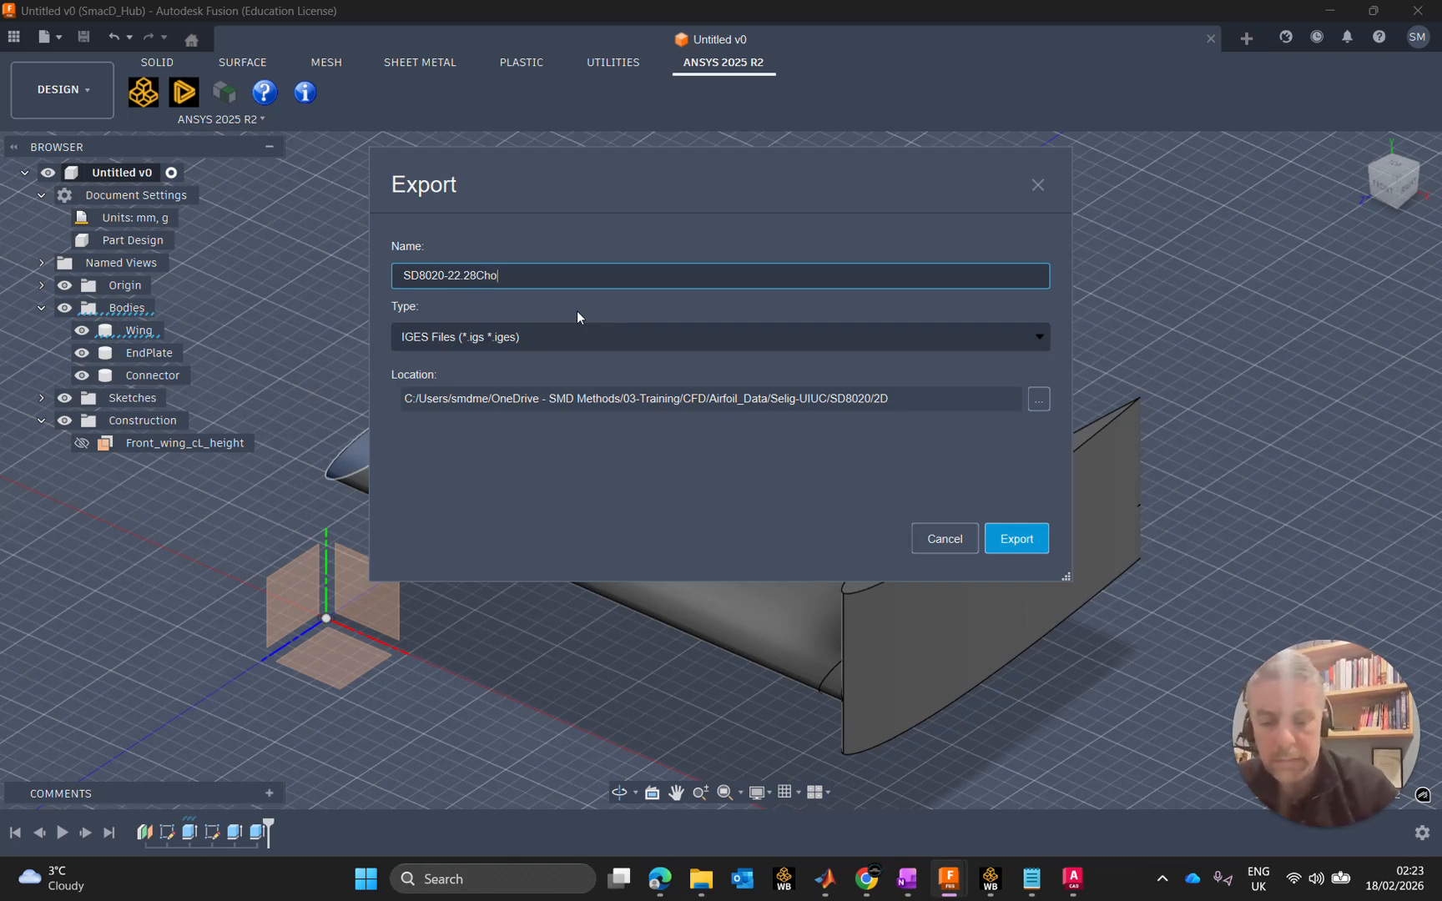
text(rd-)
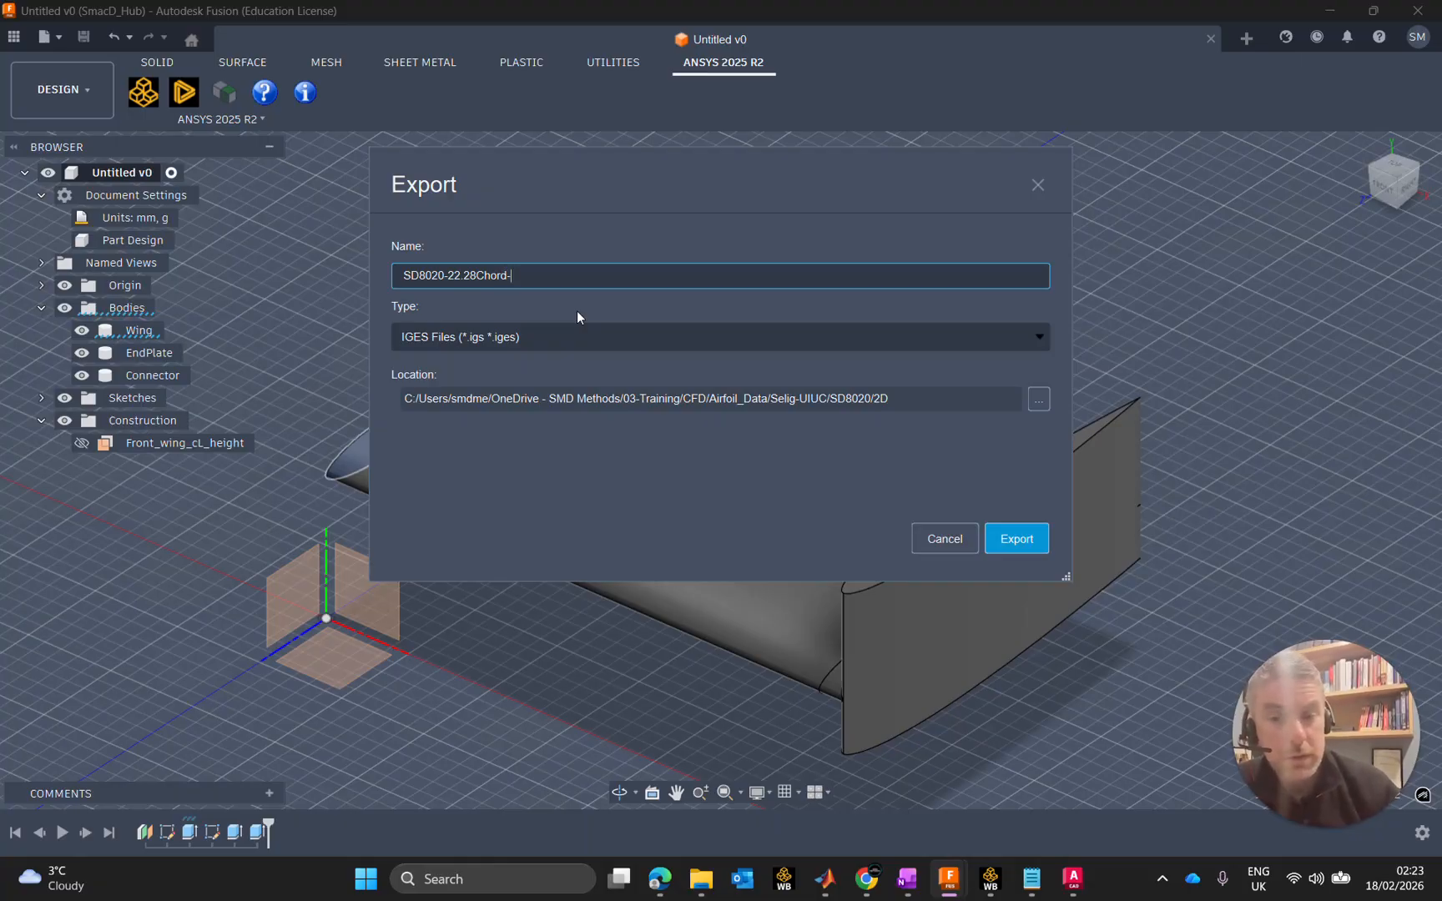
text(3D)
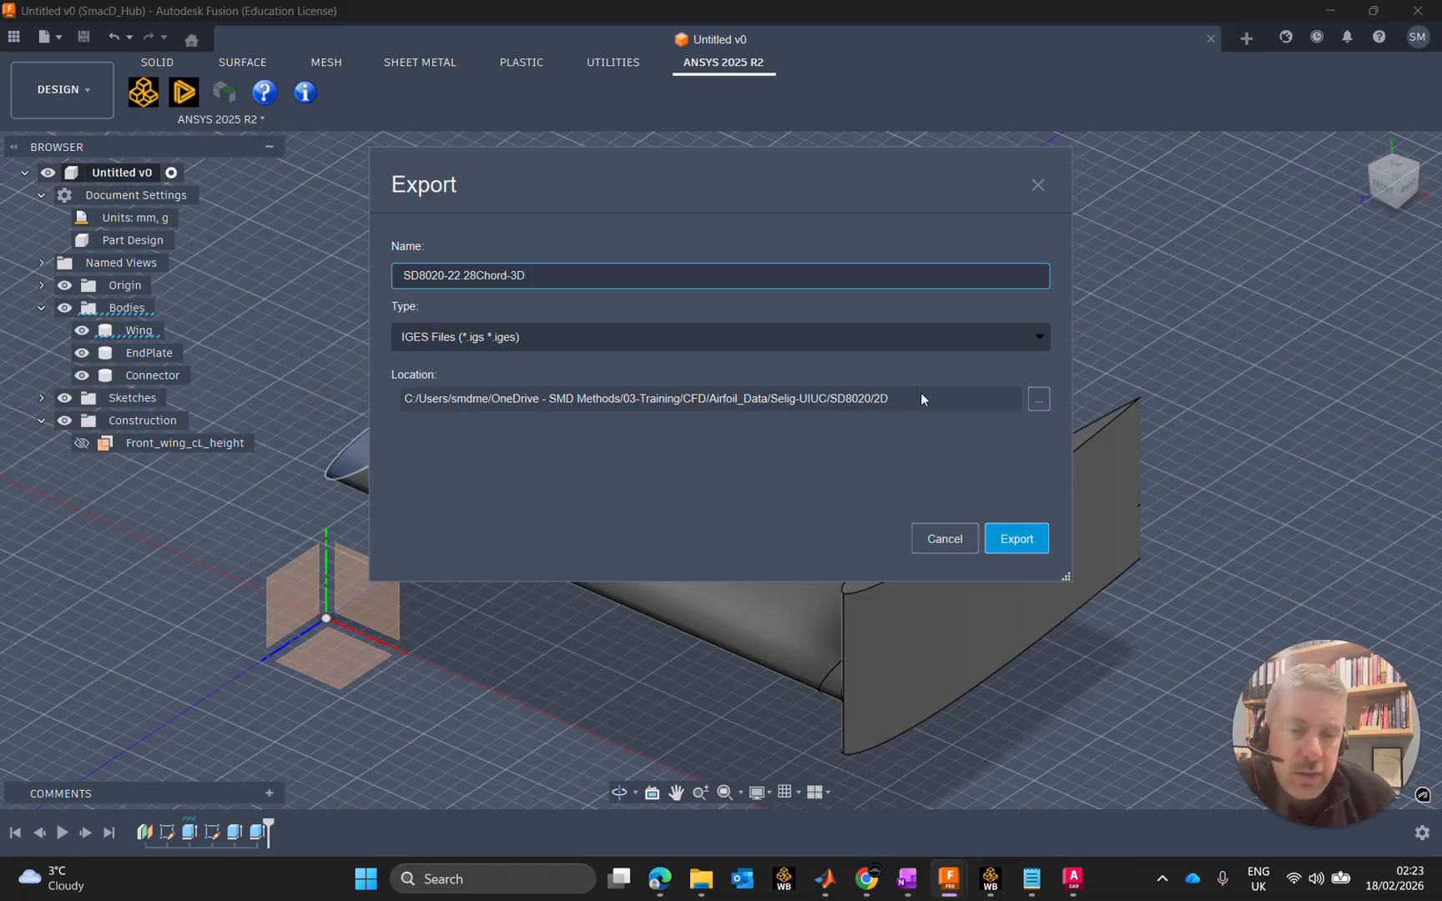
Step: Browse for the export location, create a folder named 3D inside the SD8020 folder and open it
click(1038, 399)
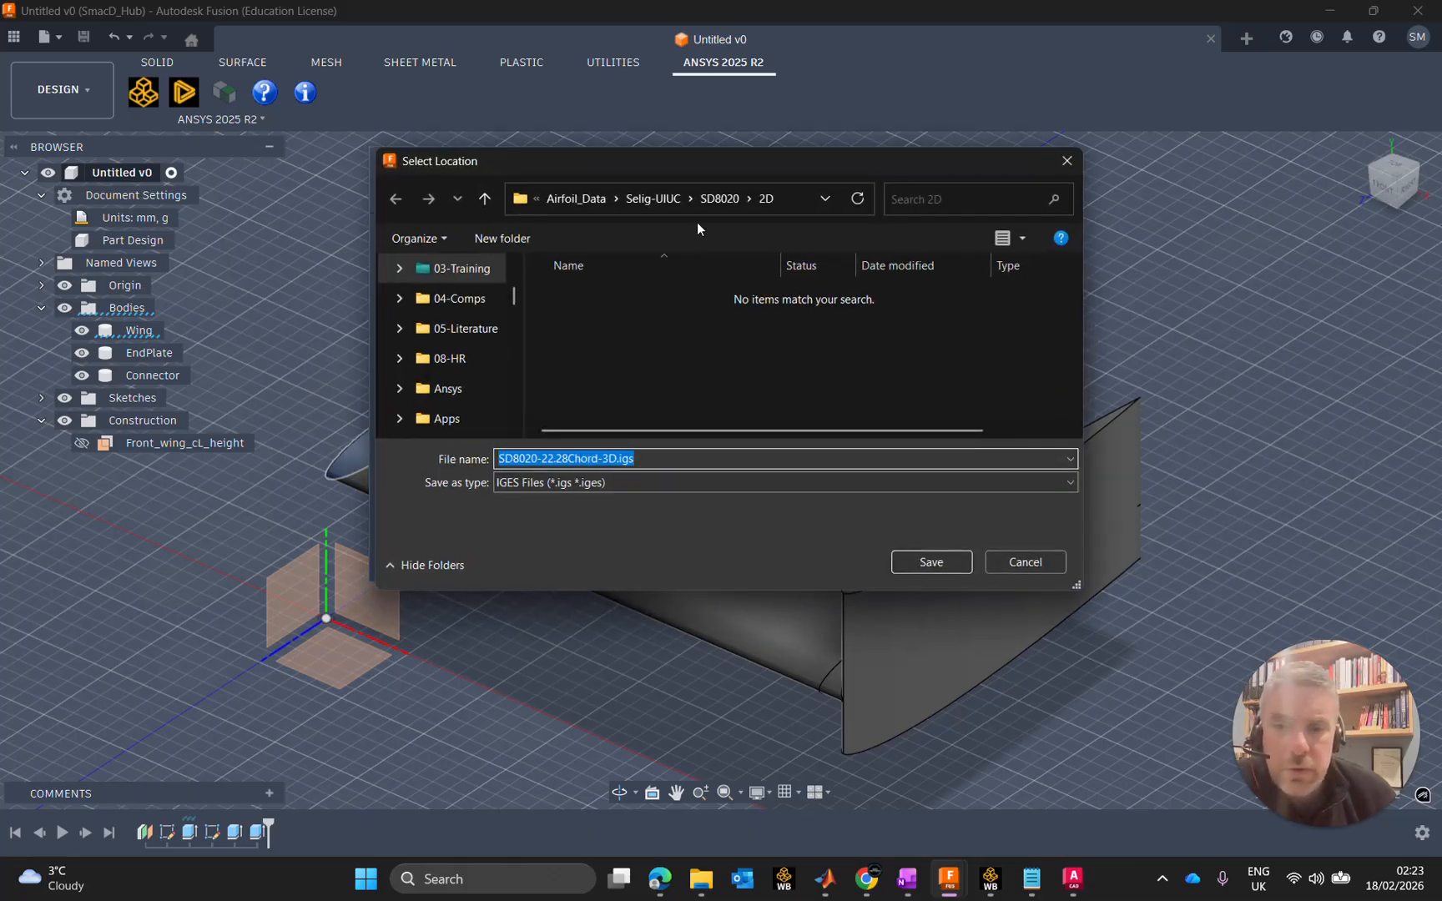
click(732, 200)
click(602, 373)
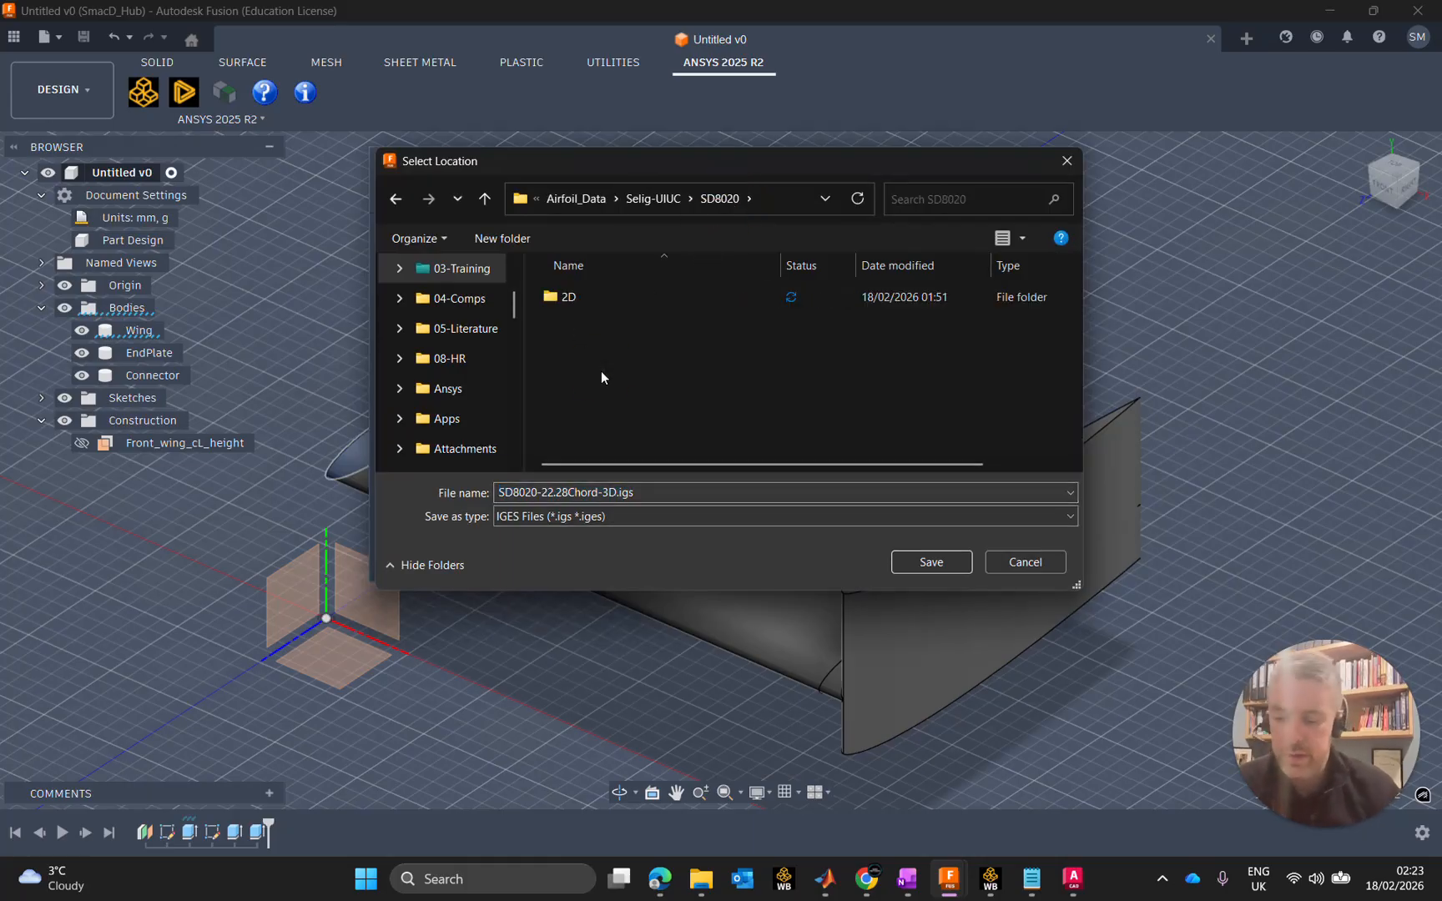
key(ctrl+shift+n)
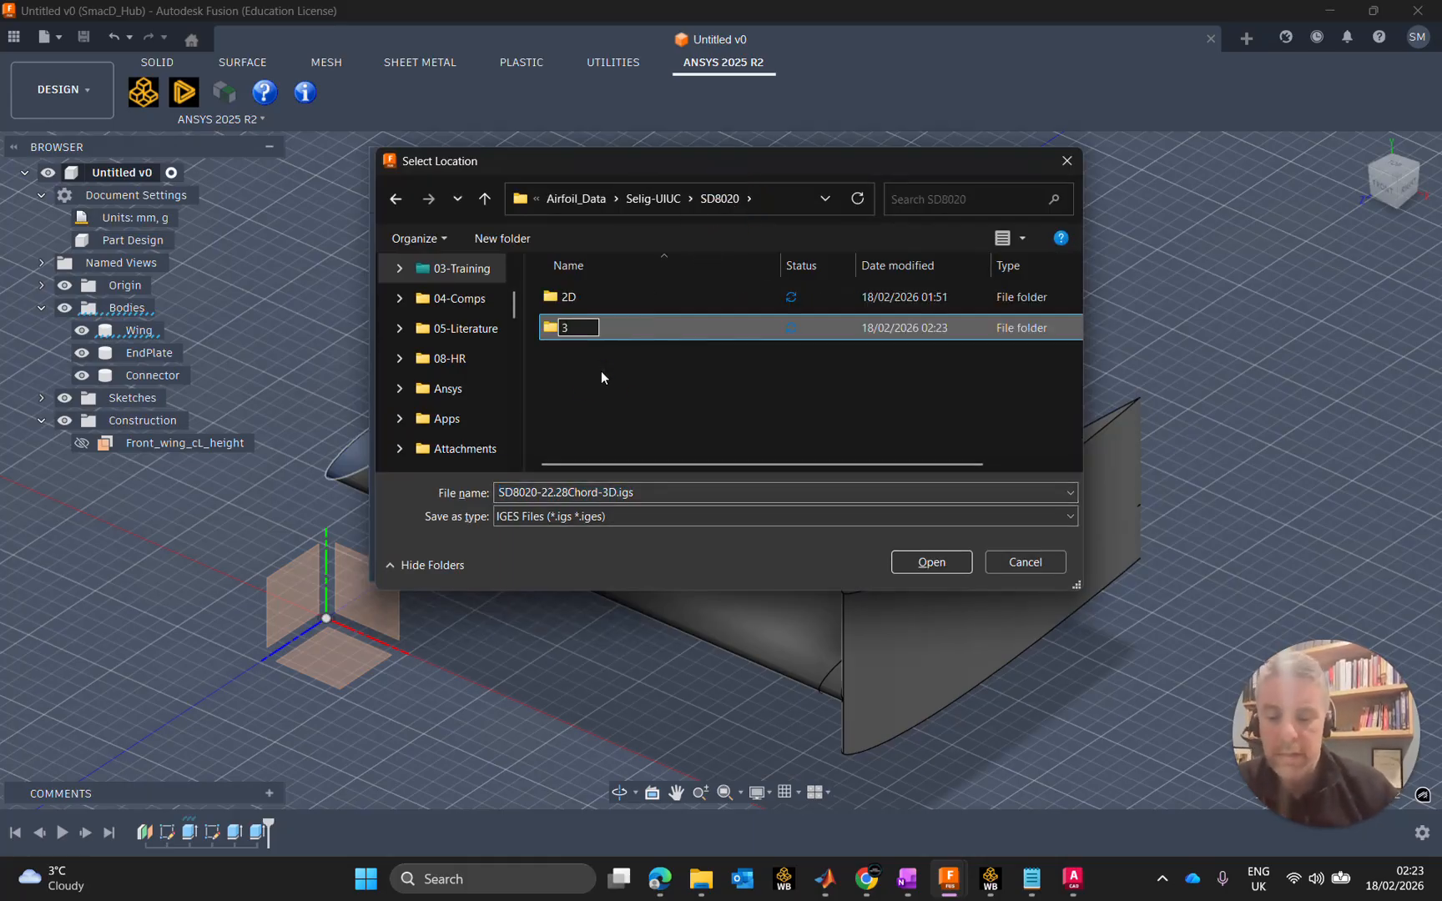
text(3D)
key(Return)
double_click(621, 327)
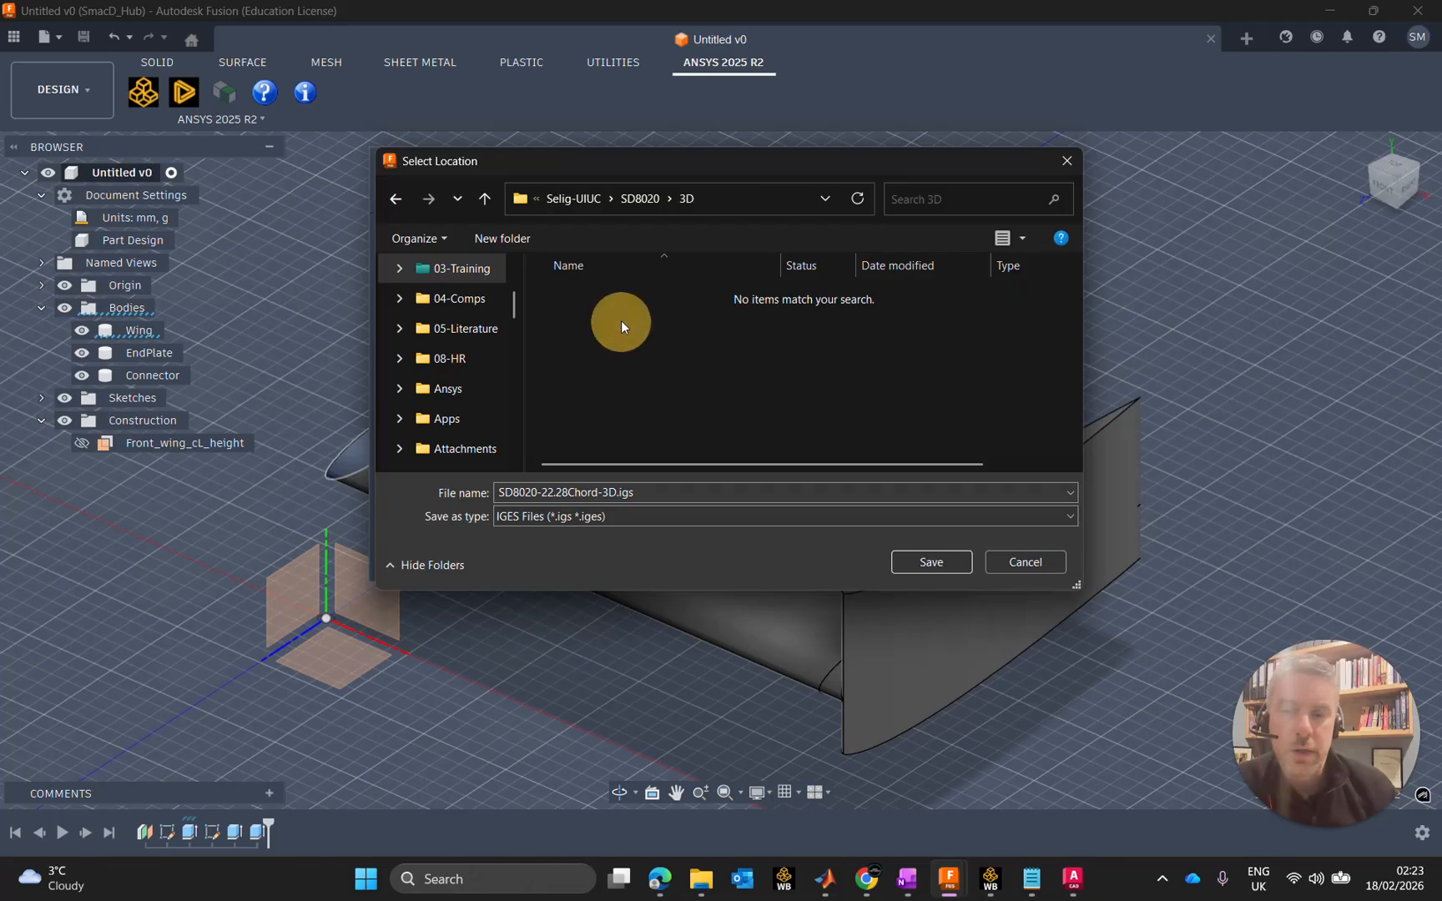
Step: Create a Geometry subfolder inside the 3D folder and export the IGES file into it
key(ctrl+shift+n)
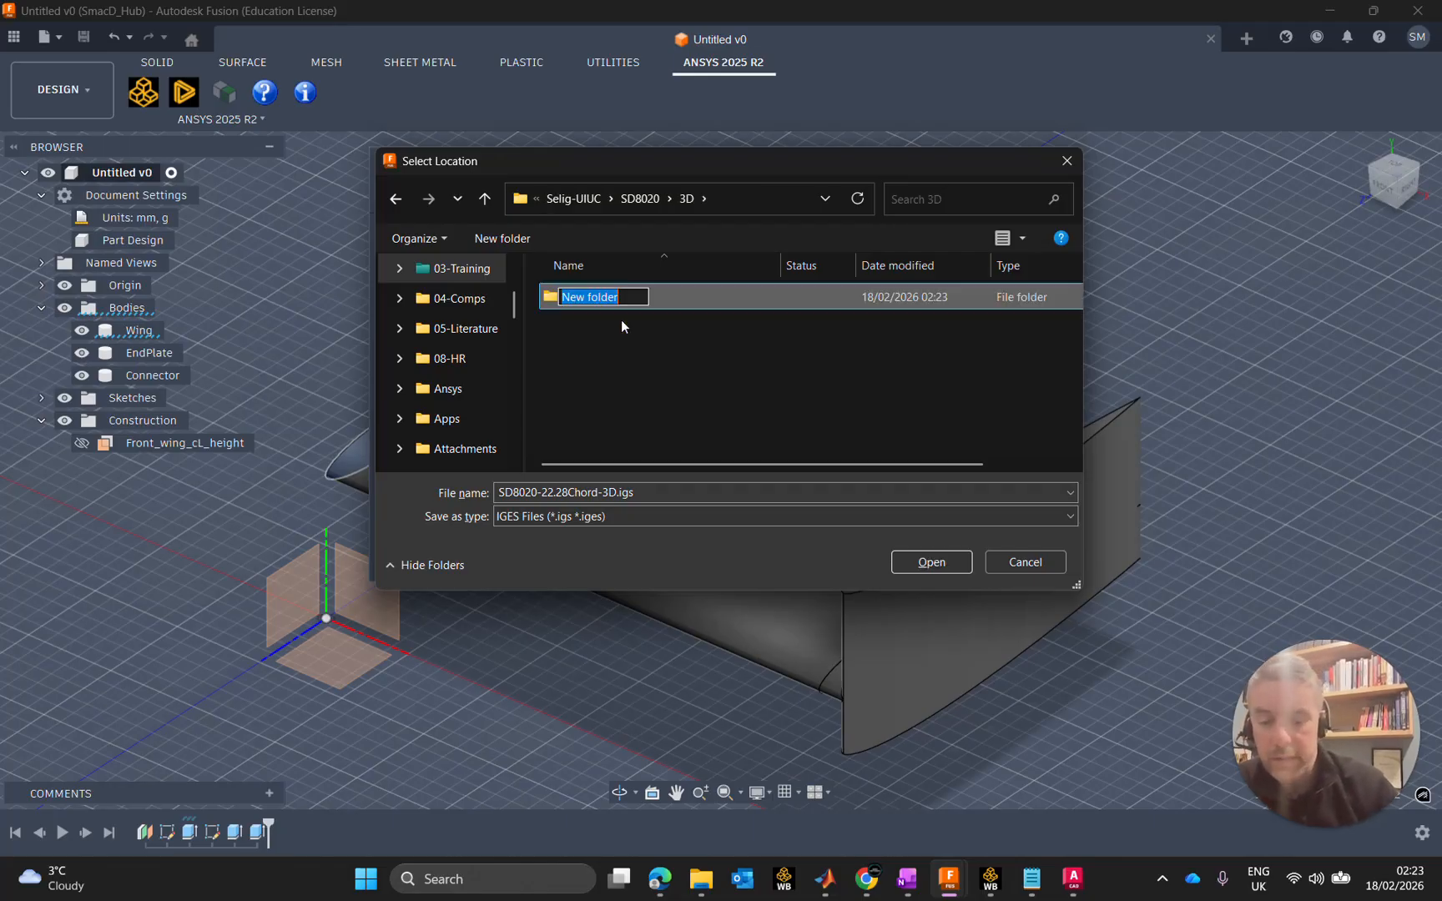
text(gEOMETR)
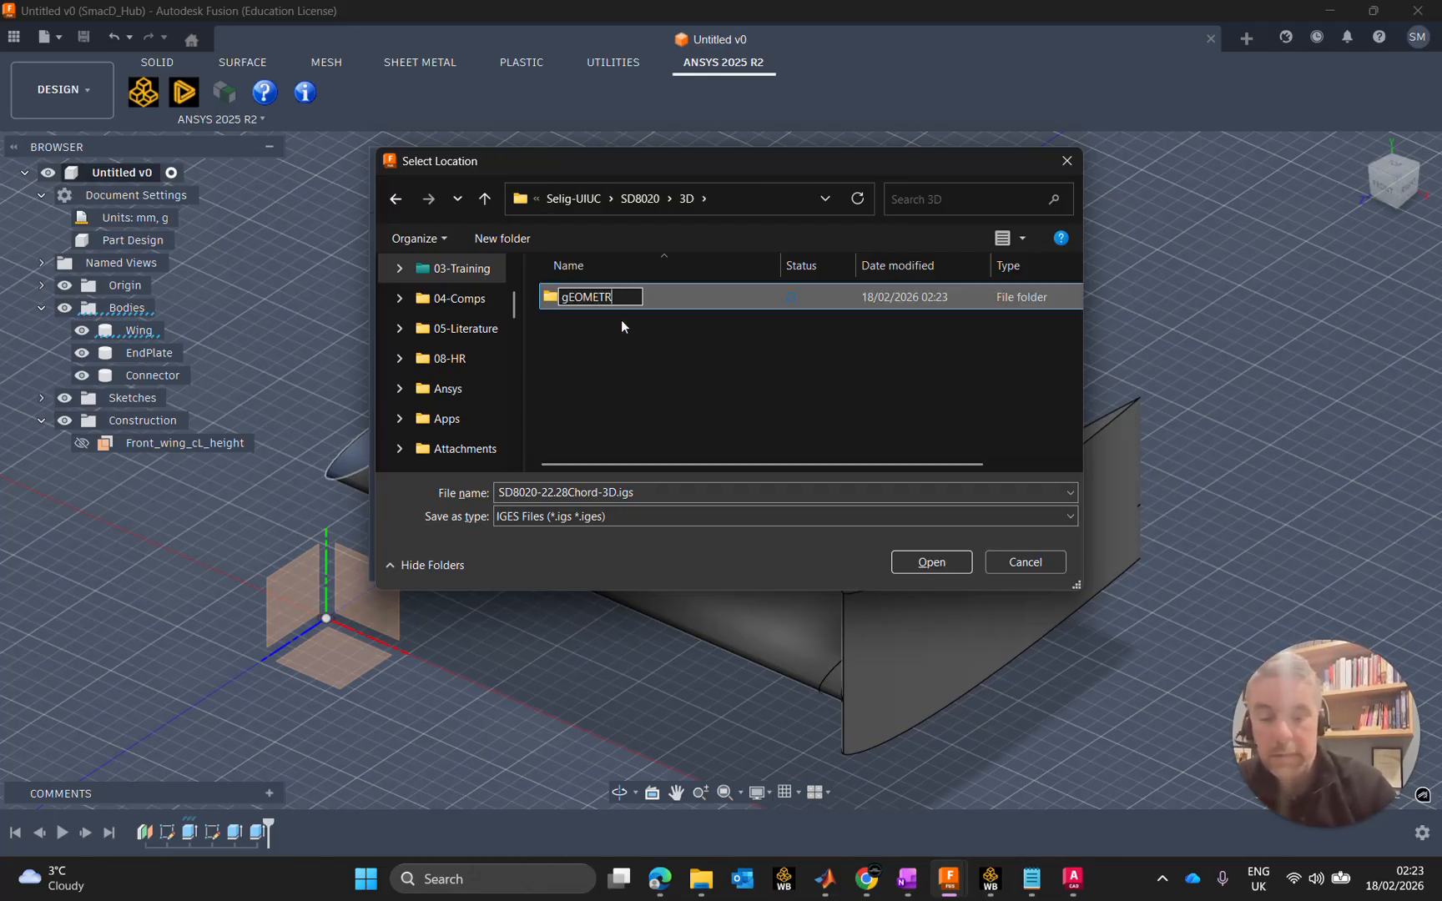
key(BackSpace)
key(BackSpace)
key(BackSpace)
key(BackSpace)
key(BackSpace)
key(BackSpace)
key(BackSpace)
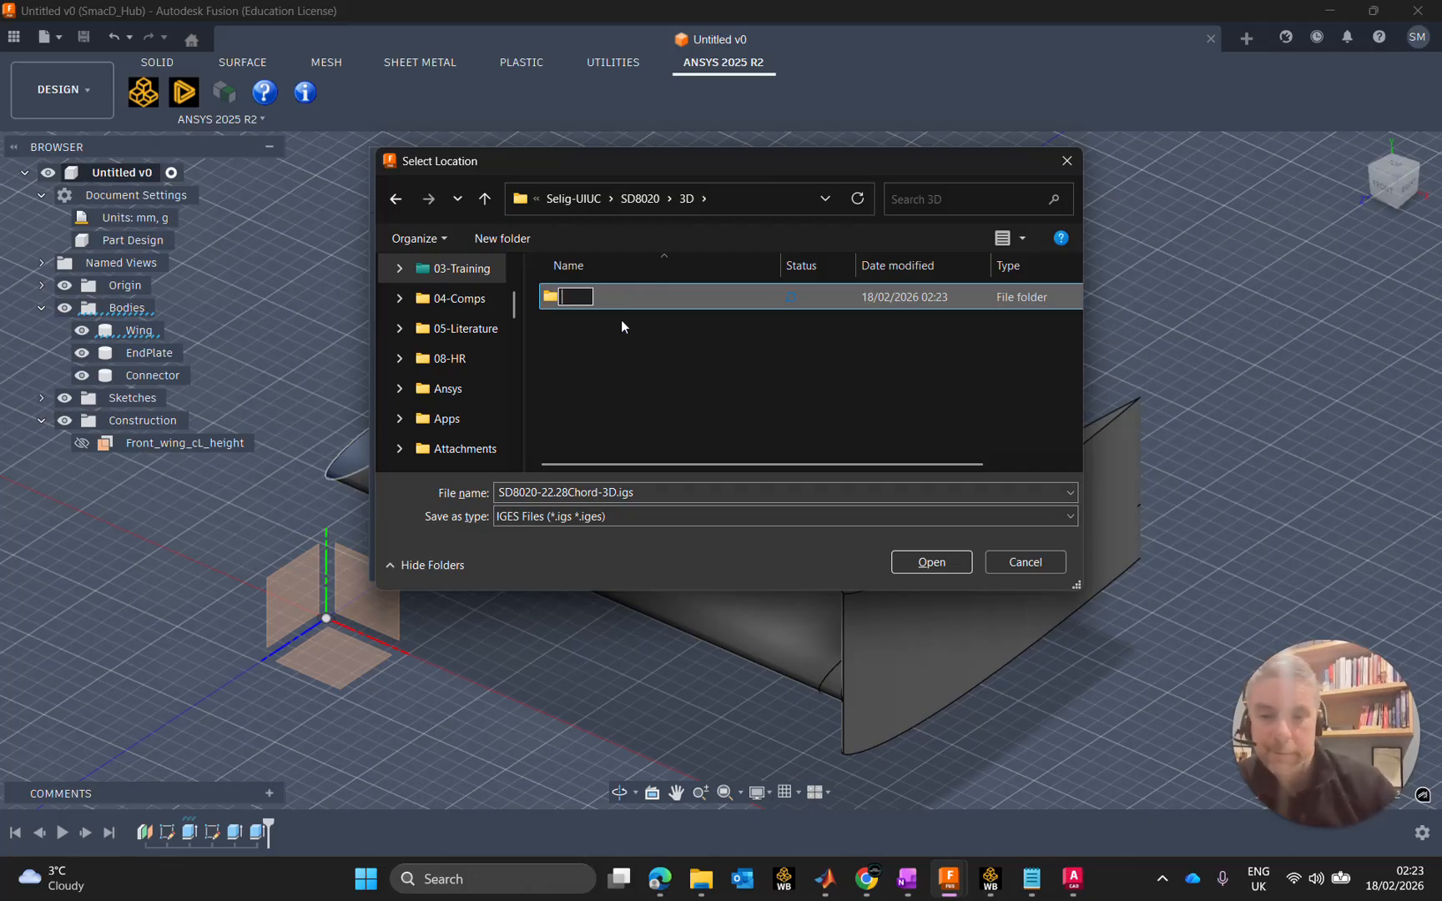
text(Geometry)
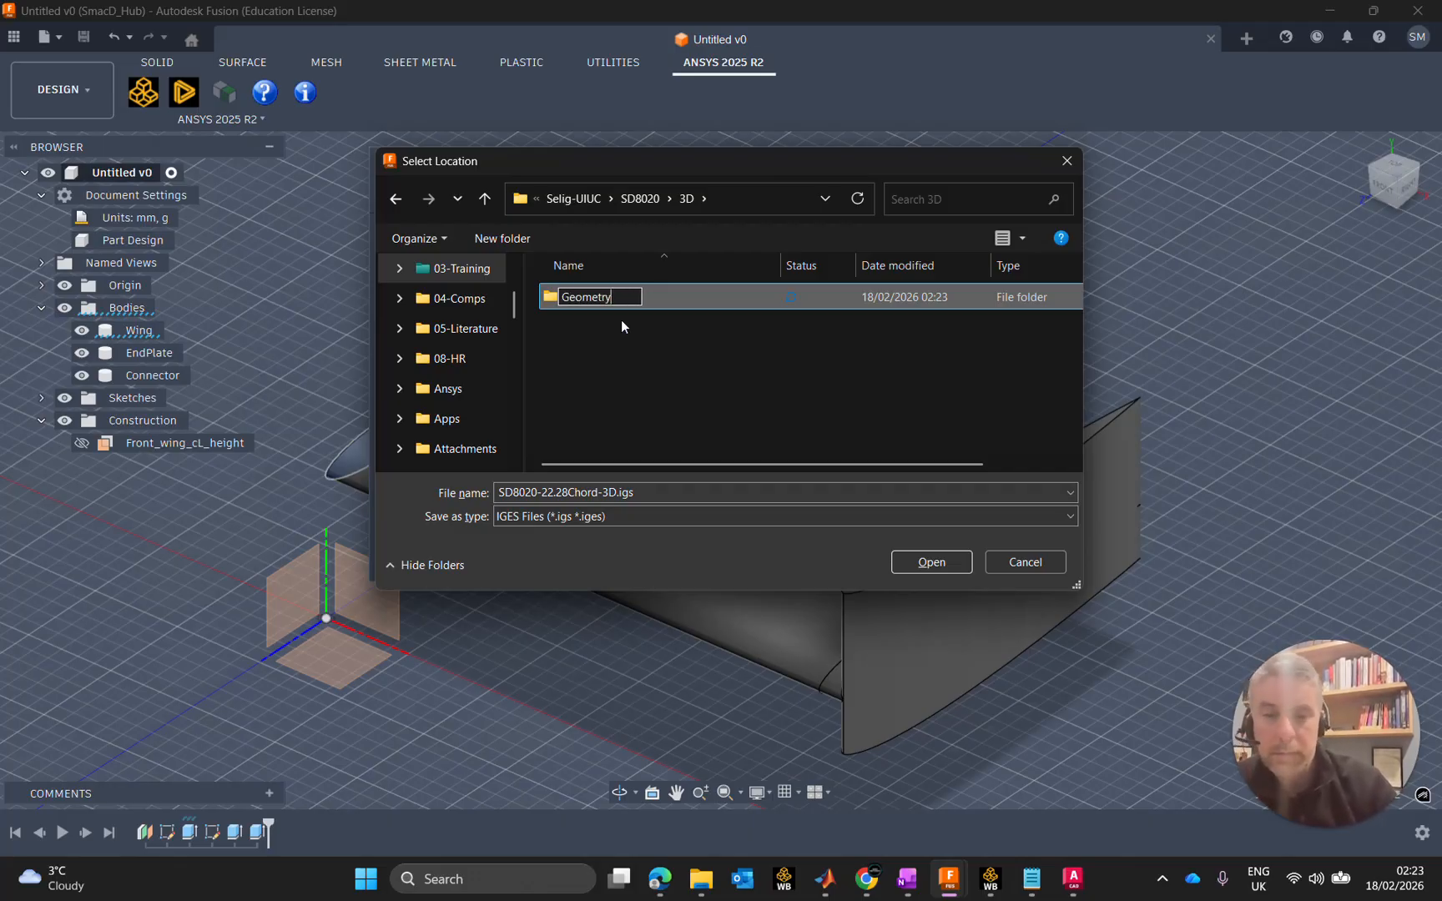
key(Return)
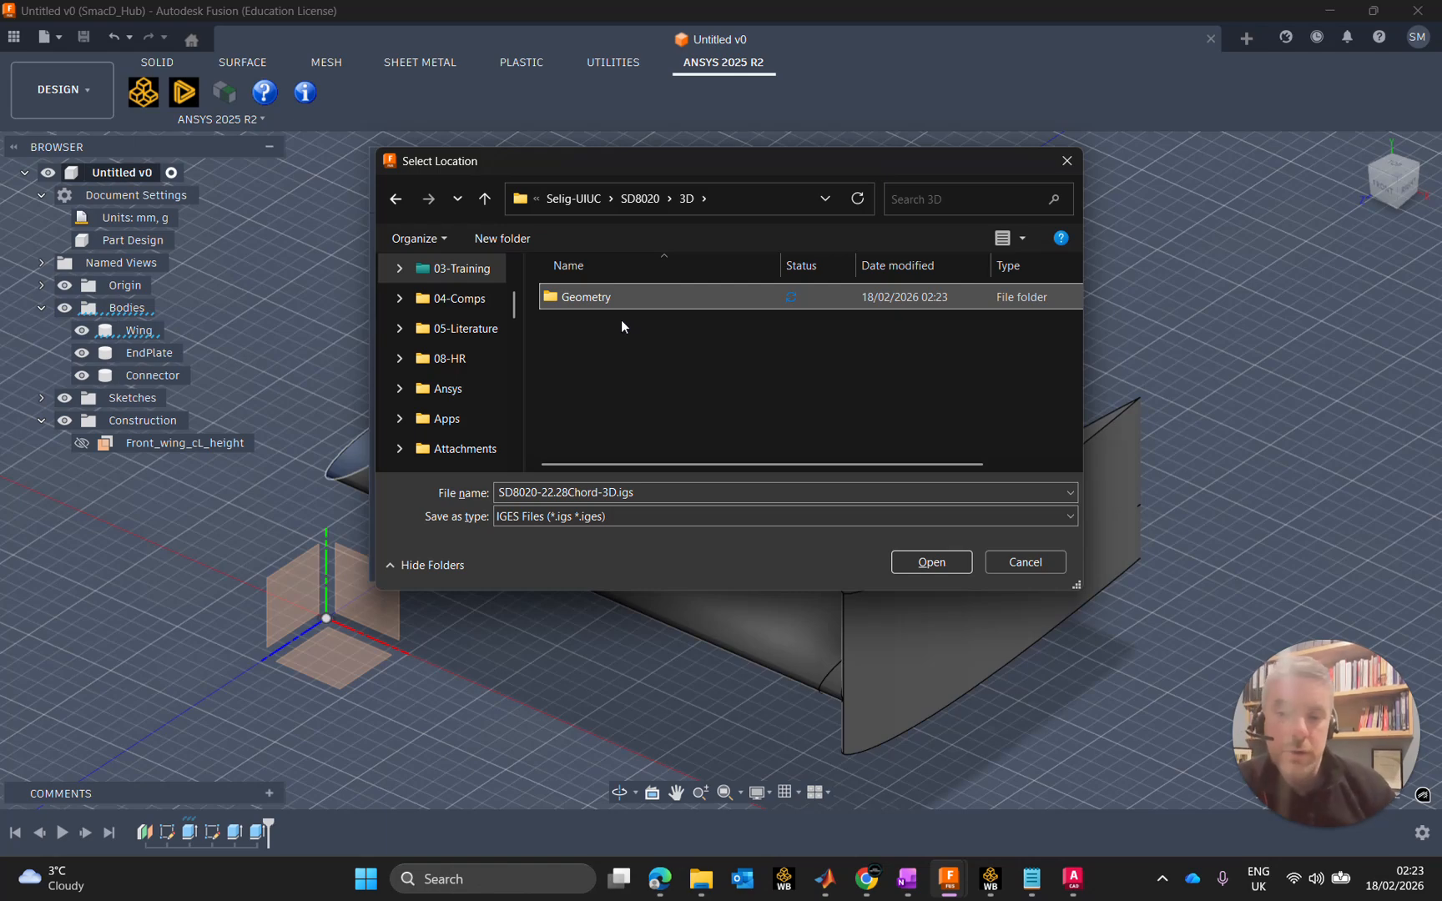
double_click(639, 299)
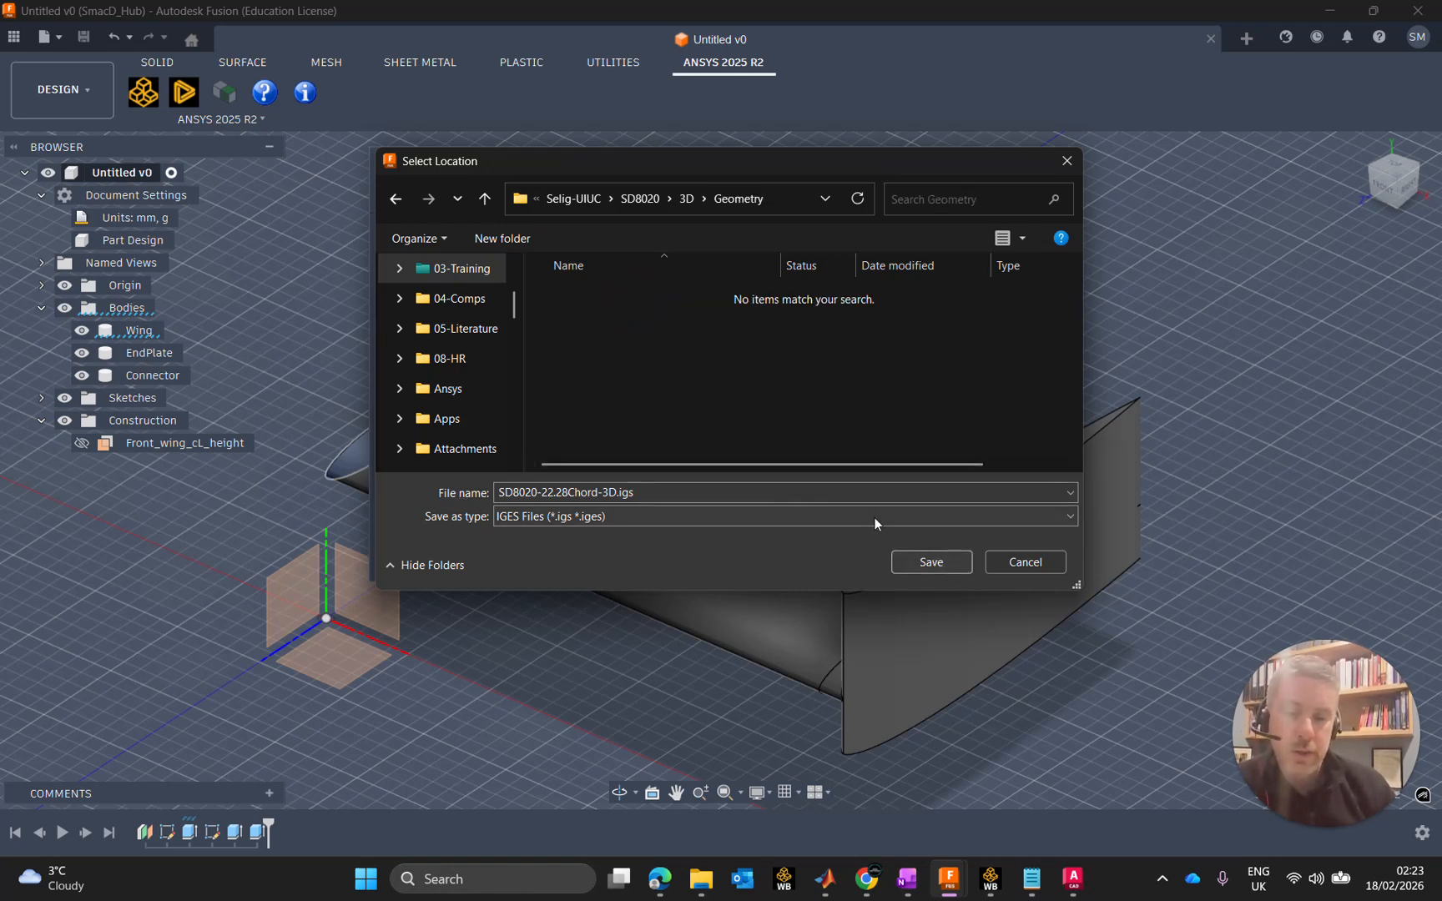
click(923, 570)
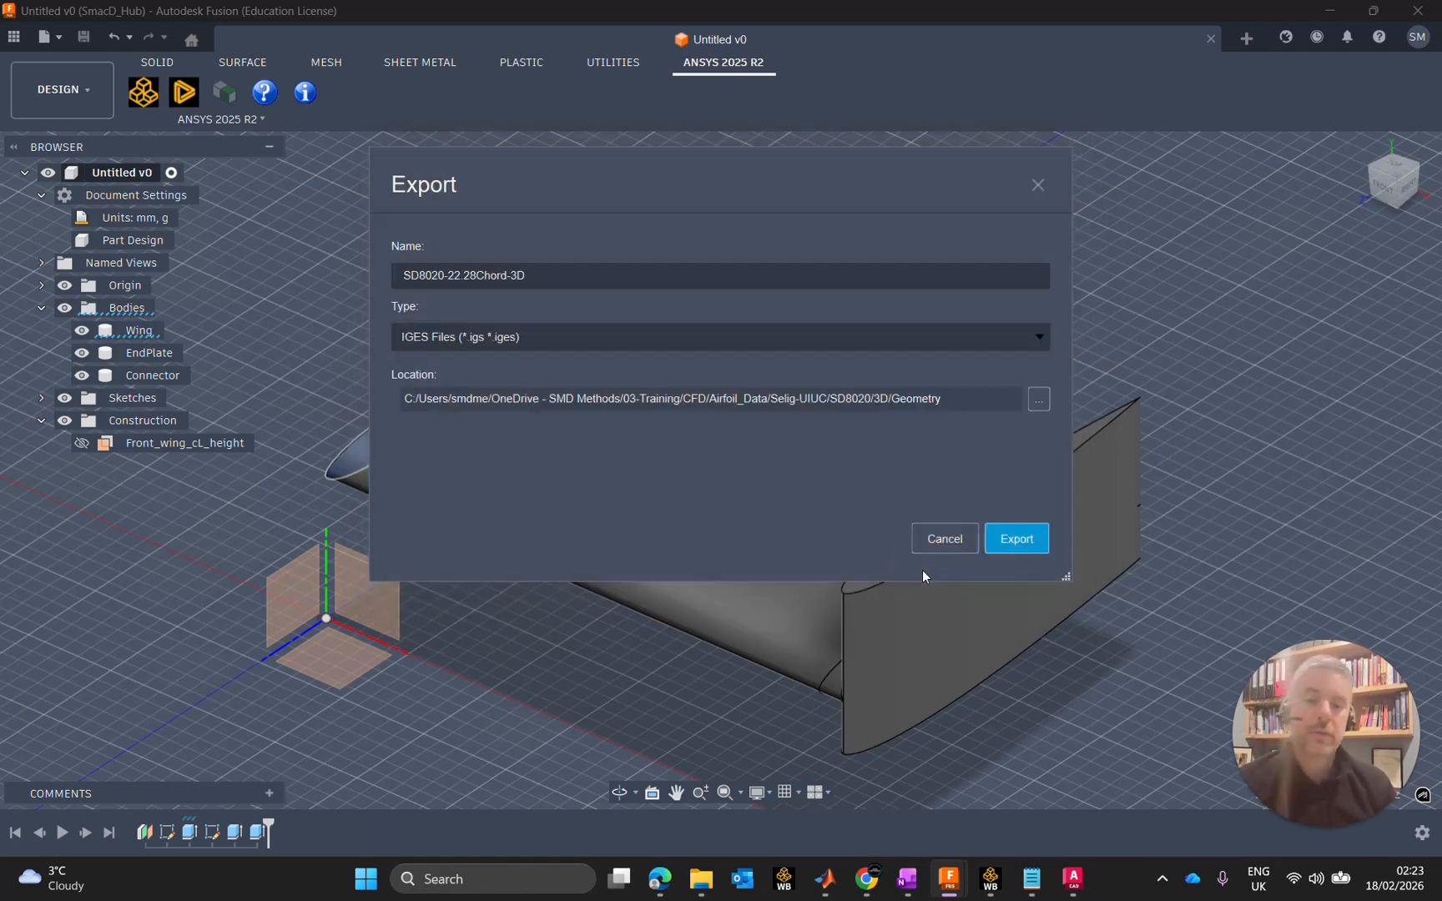
click(1018, 540)
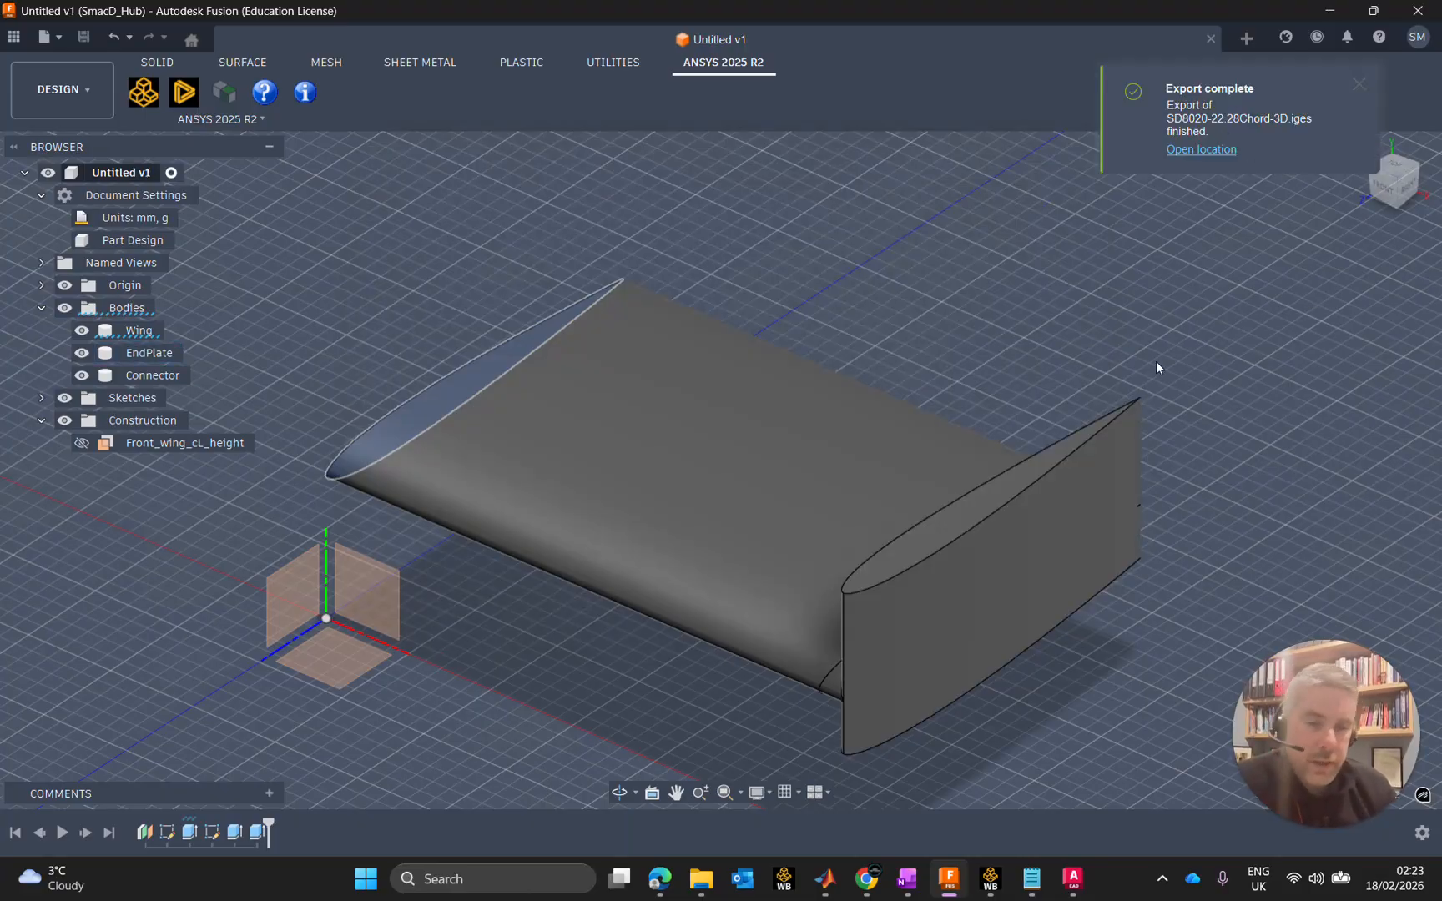
Step: Switch to Ansys Workbench and add a Fluent (with Fluent Meshing) system, with a standalone Geometry component before it in the project schematic
click(990, 878)
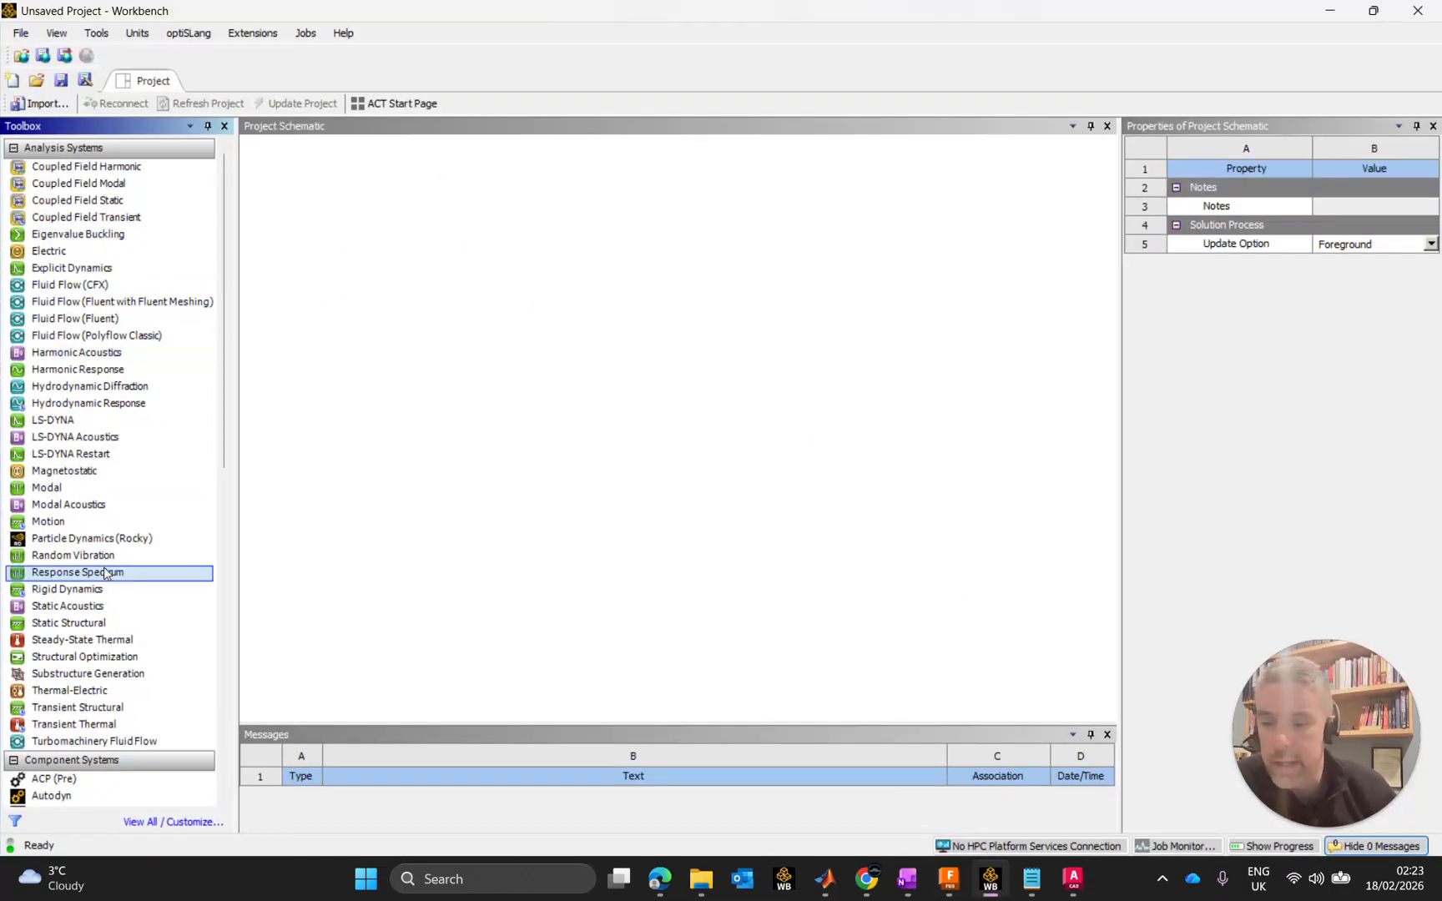
scroll(125, 576, down, 9)
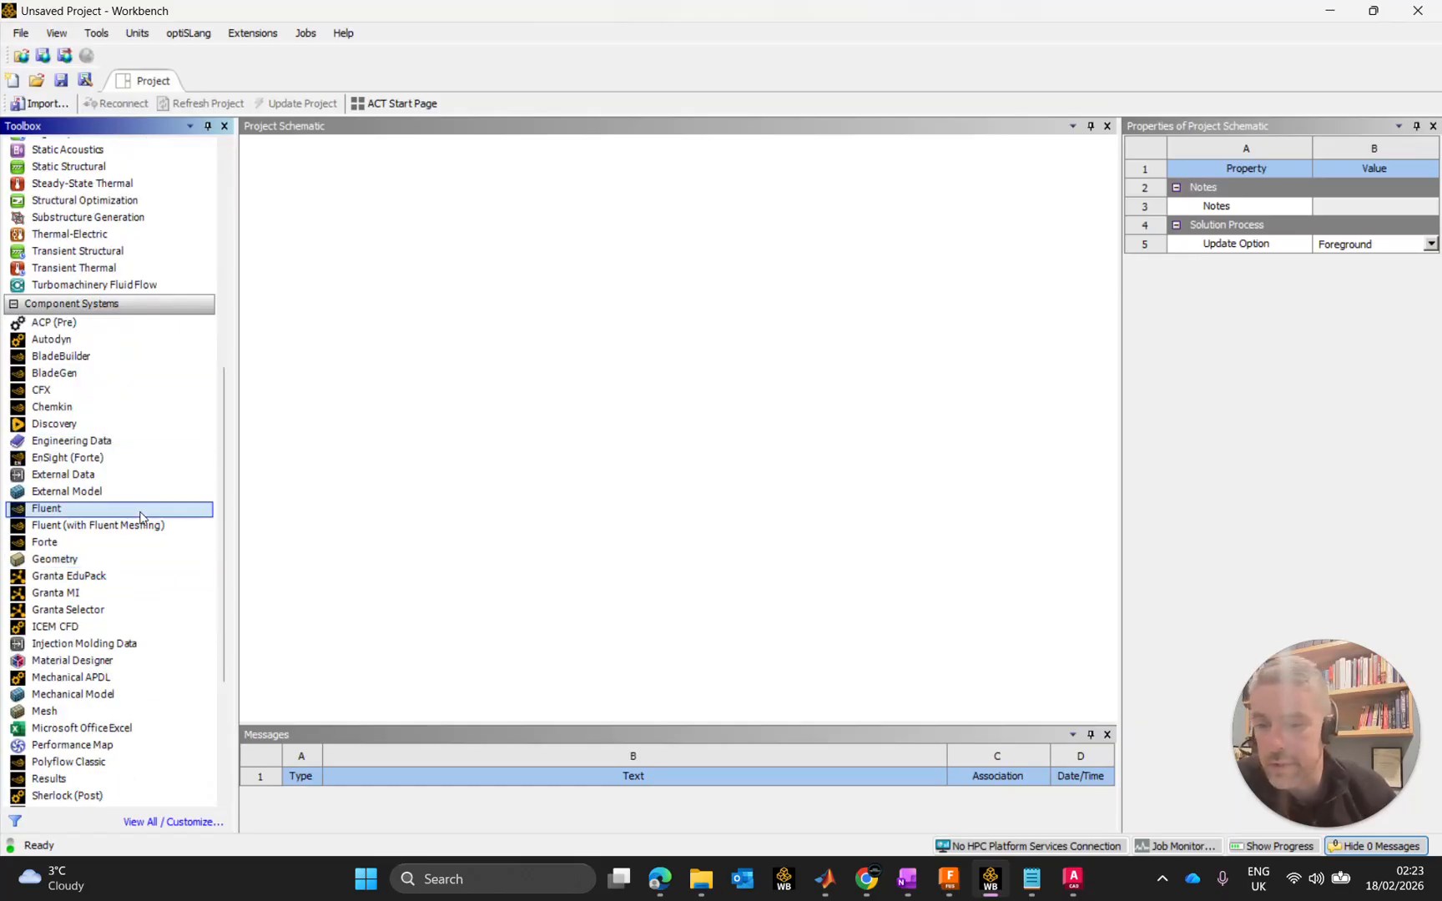
drag(130, 529, 338, 269)
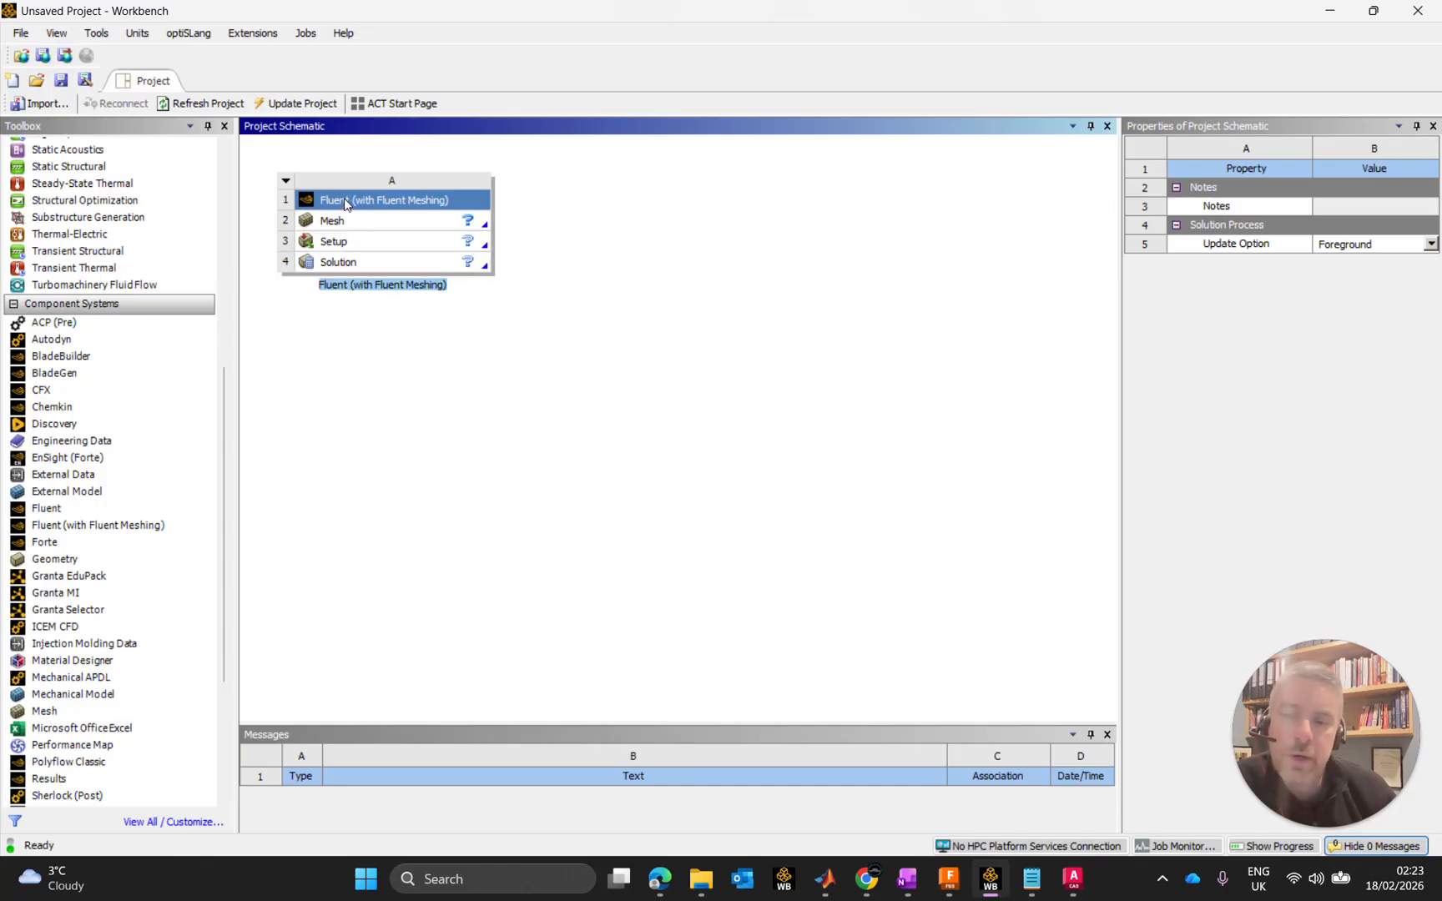
drag(129, 558, 259, 242)
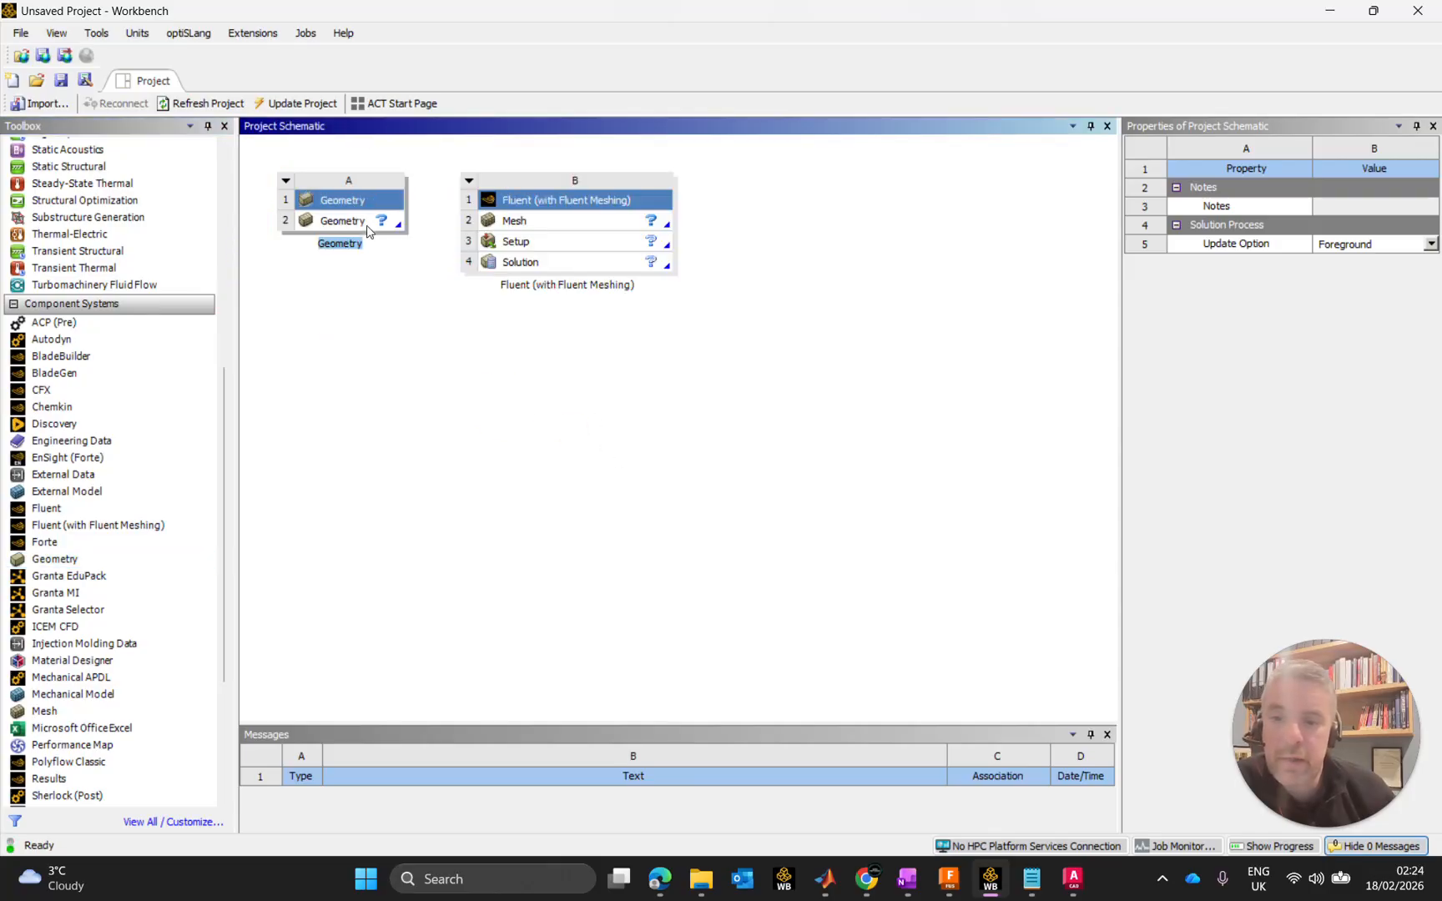
click(364, 223)
right_click(365, 223)
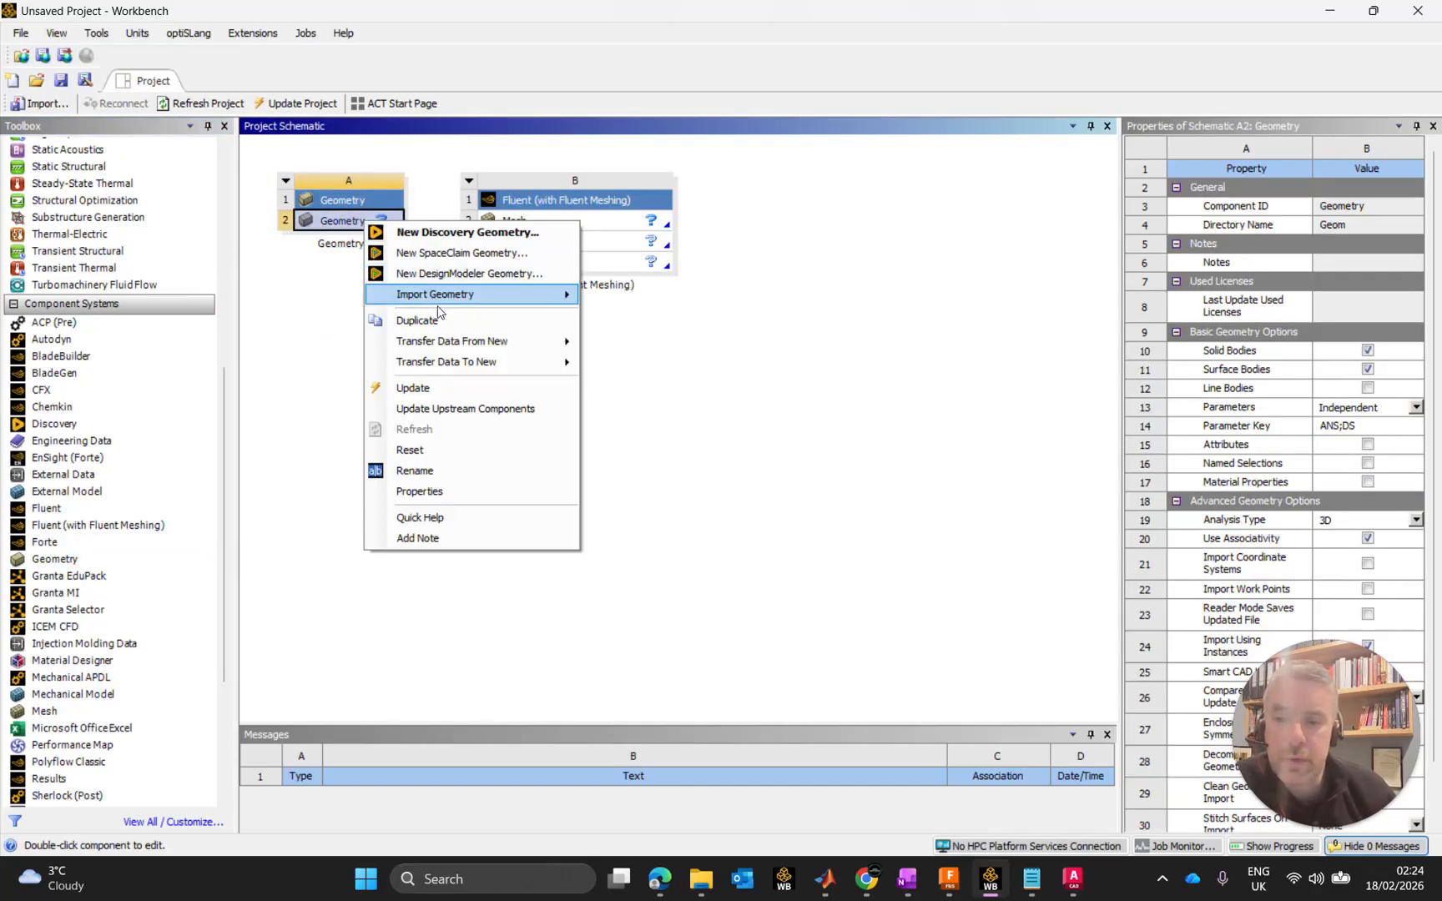
mouse_move(459, 297)
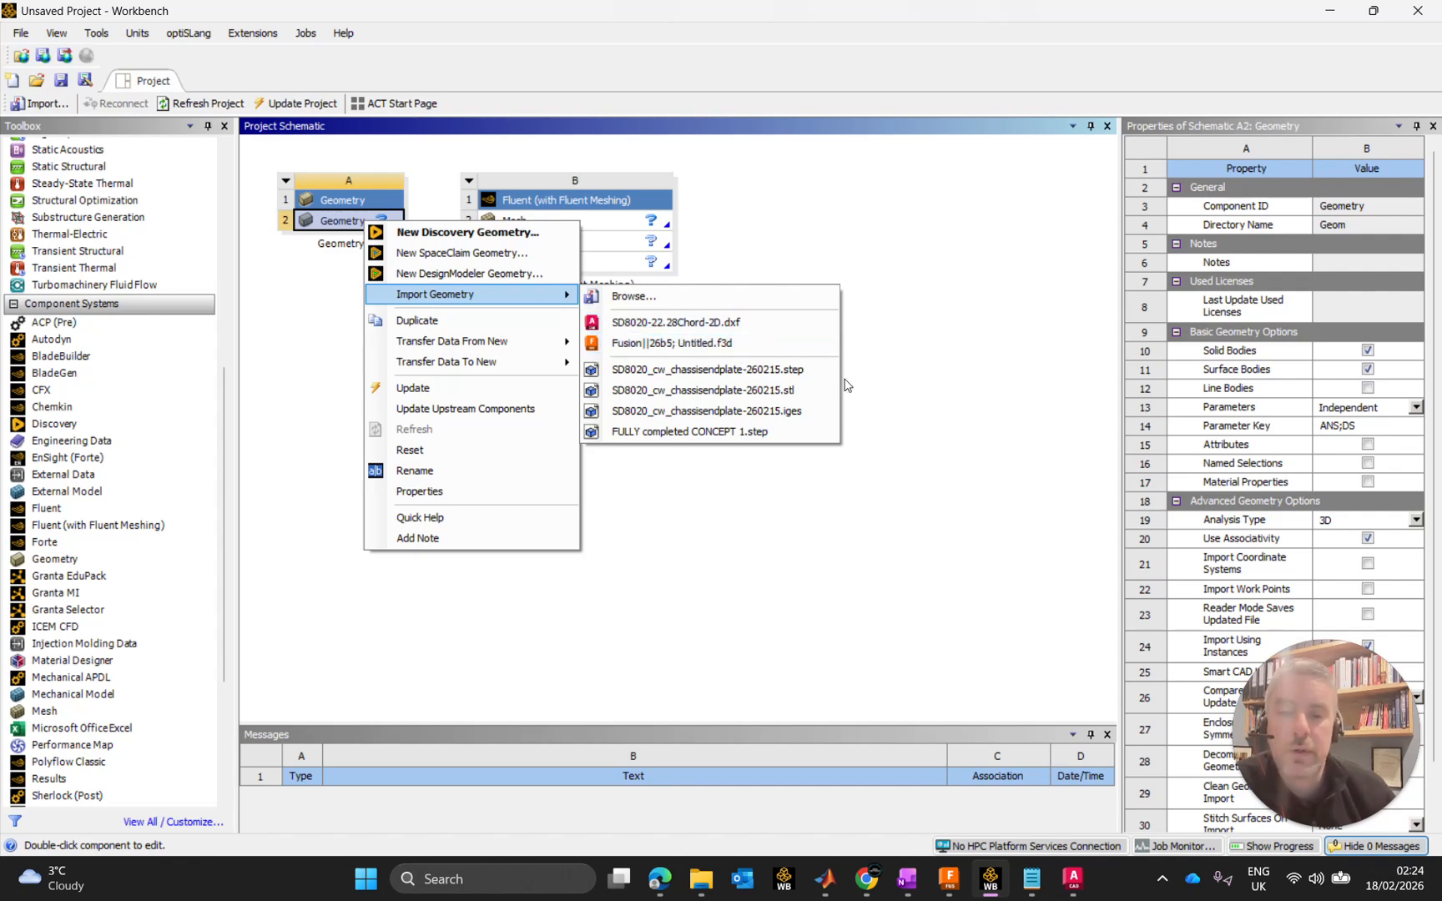
click(787, 518)
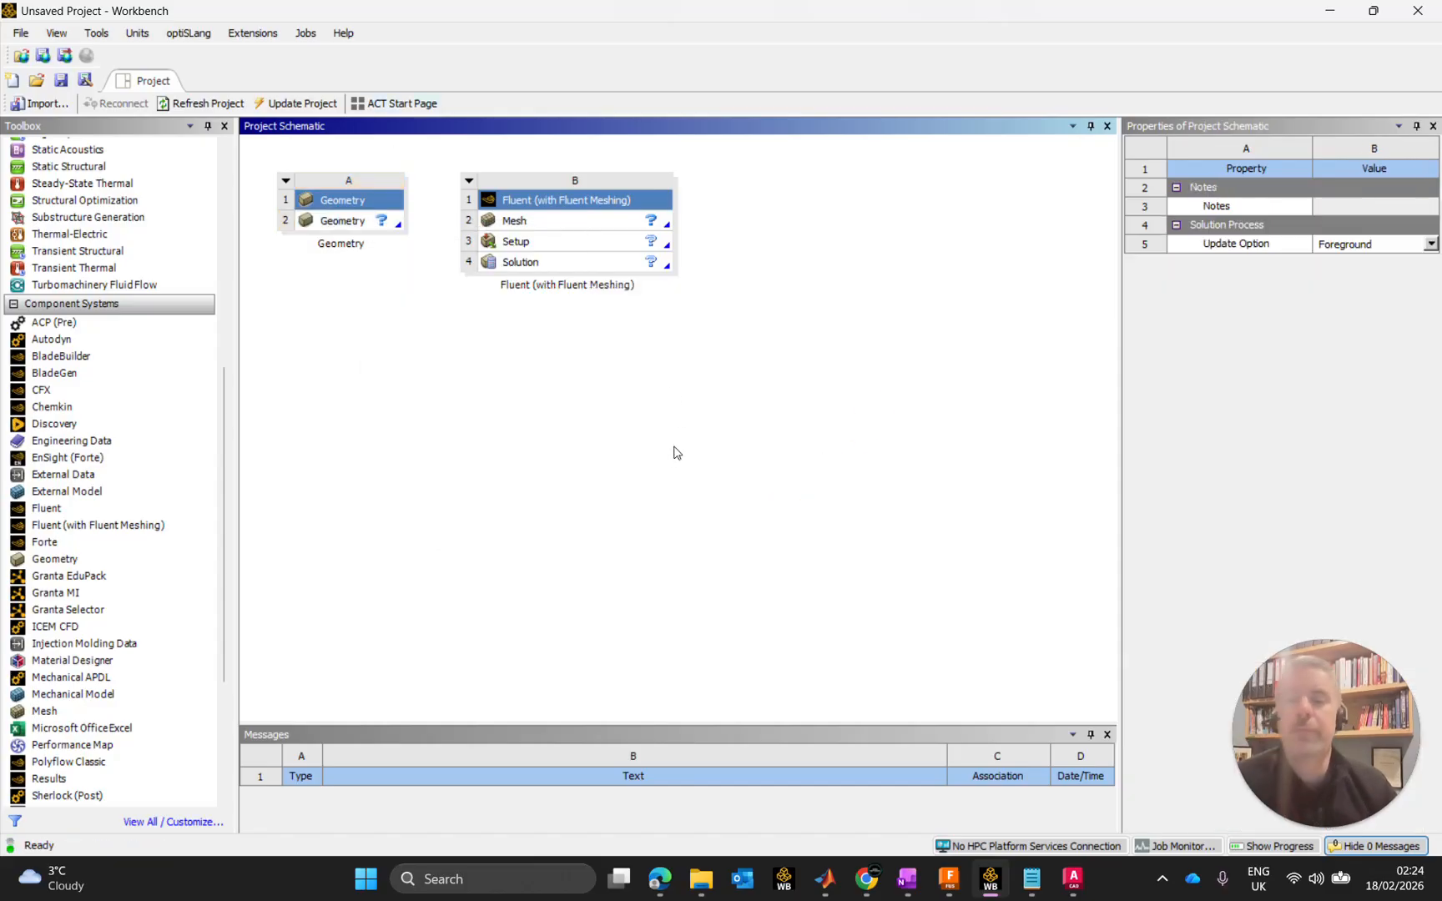